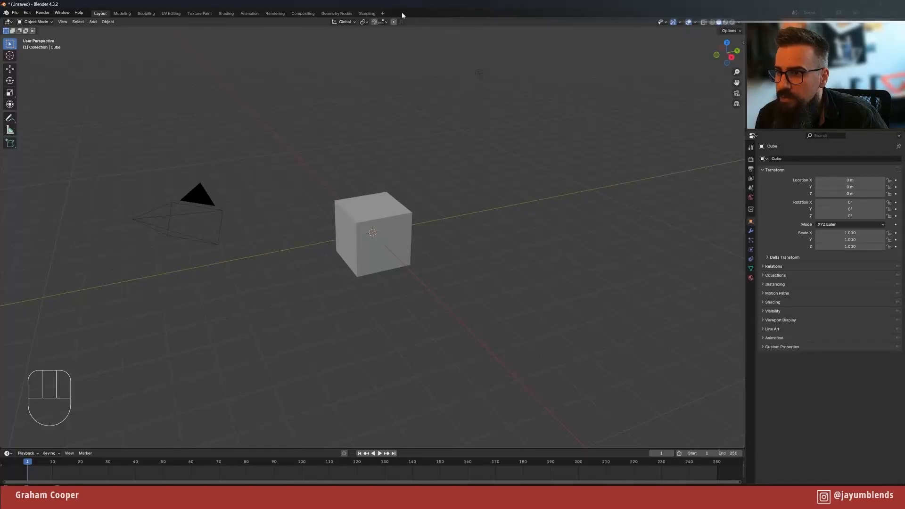
# - Add a VFX Motion Tracking workspace to the file
pyautogui.click(383, 13)
pyautogui.moveTo(372, 45)
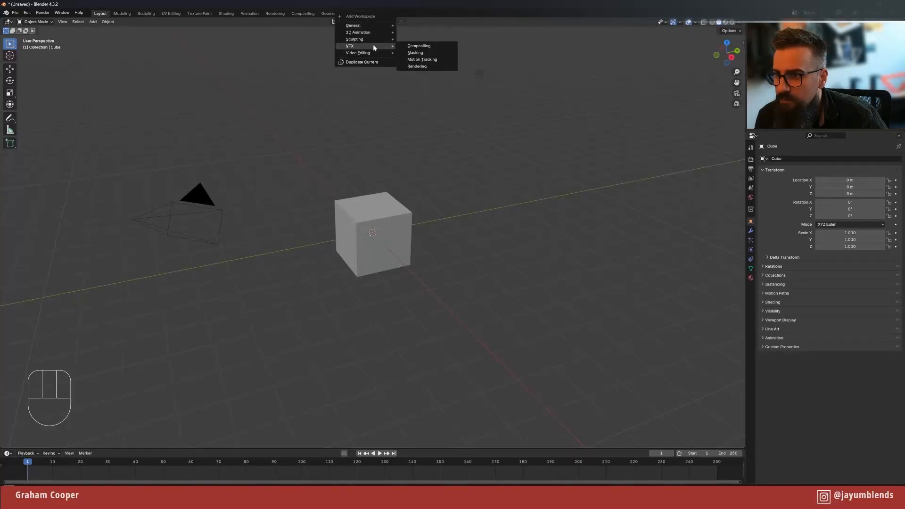
pyautogui.click(436, 61)
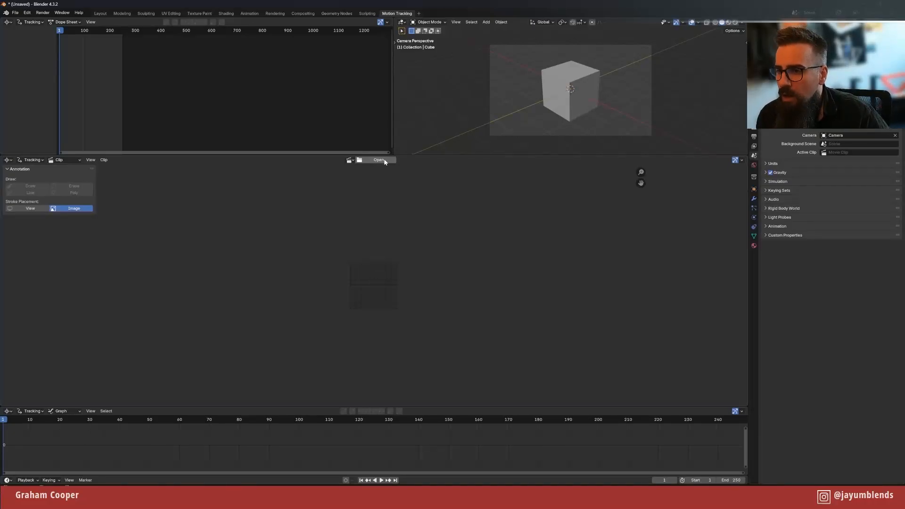
# - Load the footage image sequence from Desktop\Blender\2291_Office as the tracking clip, starting with 2291_FOOTAGE_25fps_17mm000.png
pyautogui.click(369, 160)
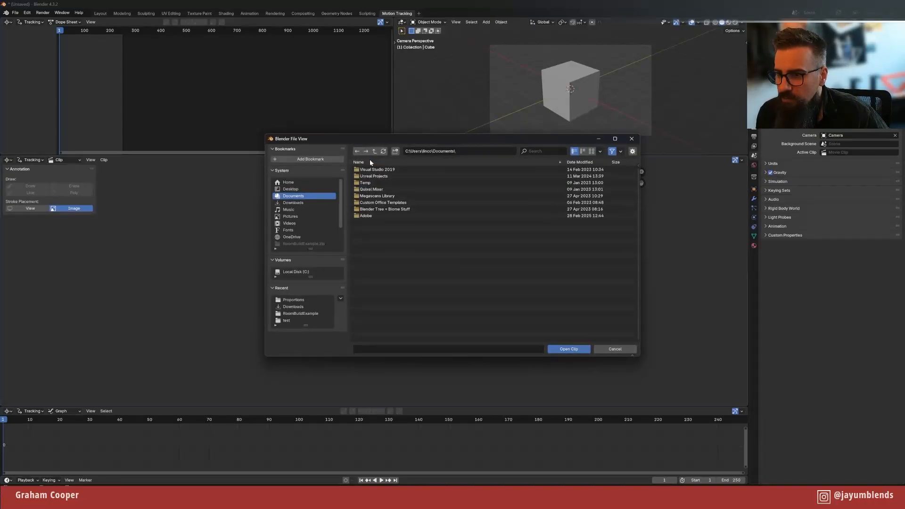
pyautogui.click(290, 188)
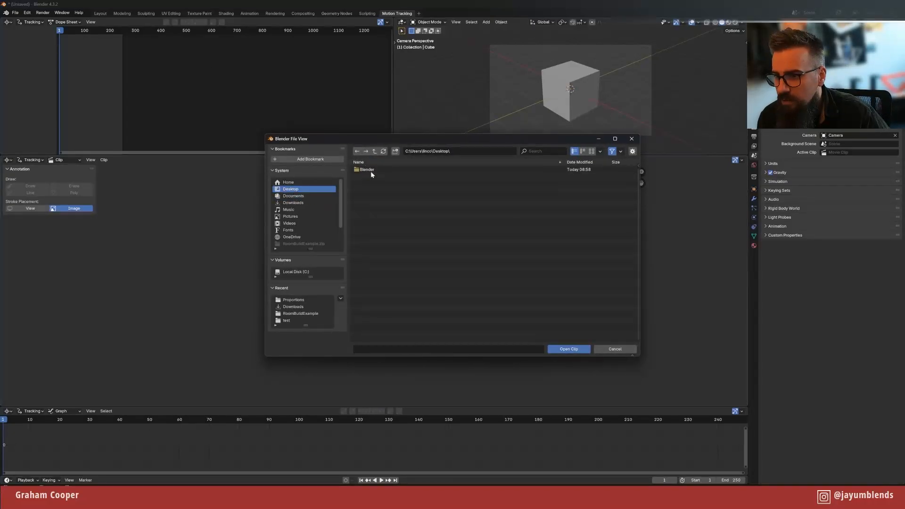
pyautogui.doubleClick(370, 170)
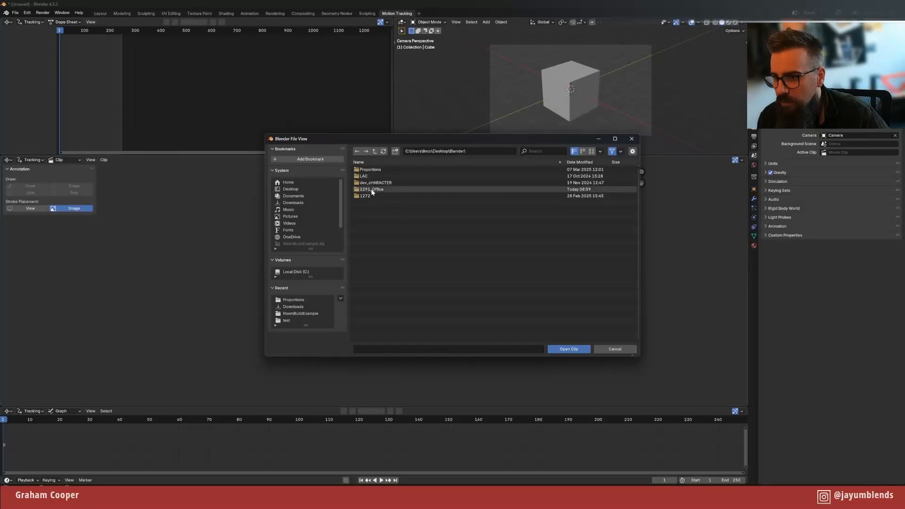
pyautogui.doubleClick(372, 189)
pyautogui.doubleClick(375, 183)
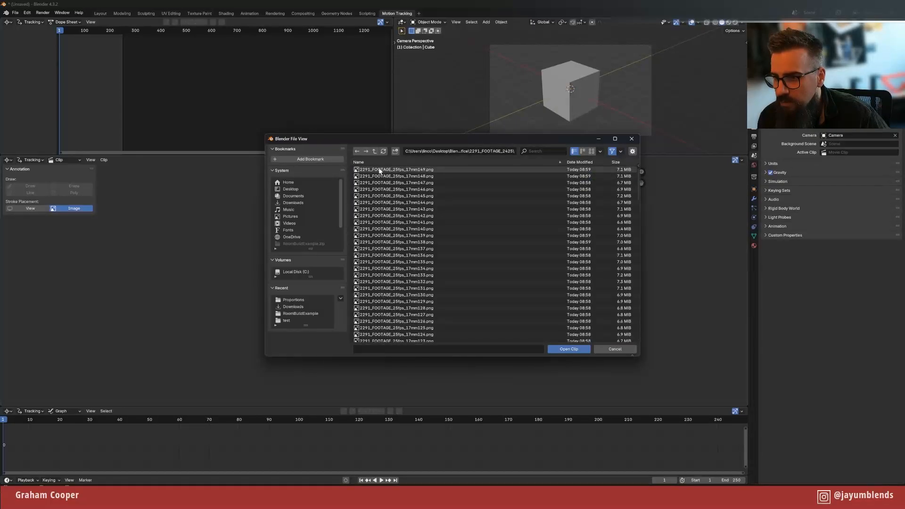
pyautogui.click(432, 162)
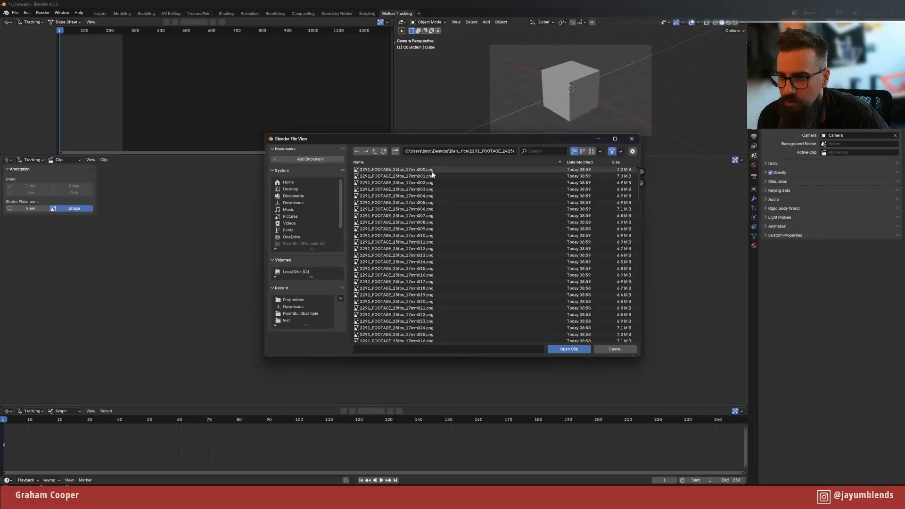
pyautogui.click(418, 171)
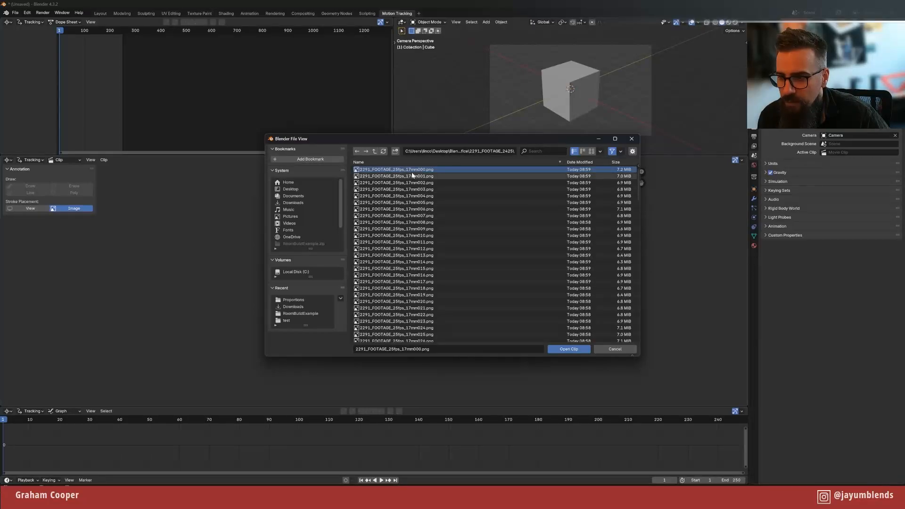
pyautogui.click(568, 348)
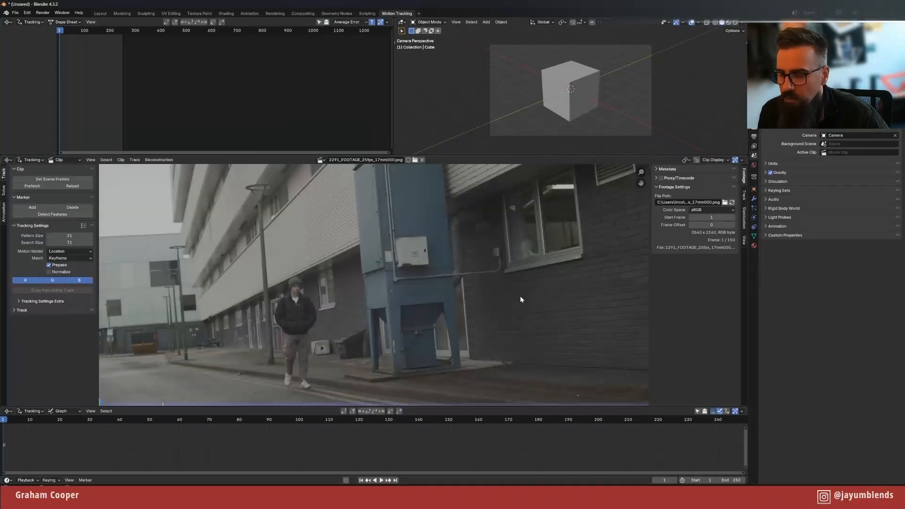
# - Match the scene's frame range to the loaded clip and prefetch its frames into memory
pyautogui.scroll(-3, 453, 298)
pyautogui.scroll(2, 453, 298)
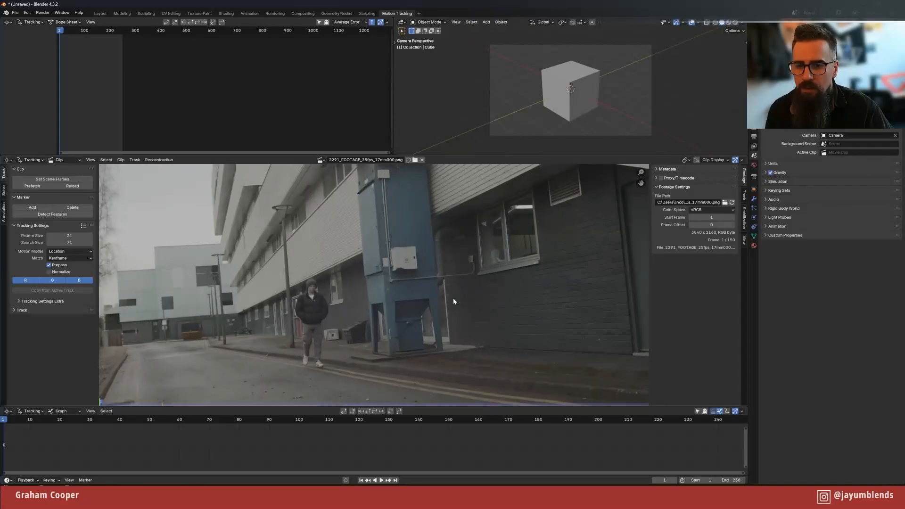
pyautogui.scroll(-2, 454, 298)
pyautogui.scroll(1, 453, 299)
pyautogui.scroll(-1, 453, 299)
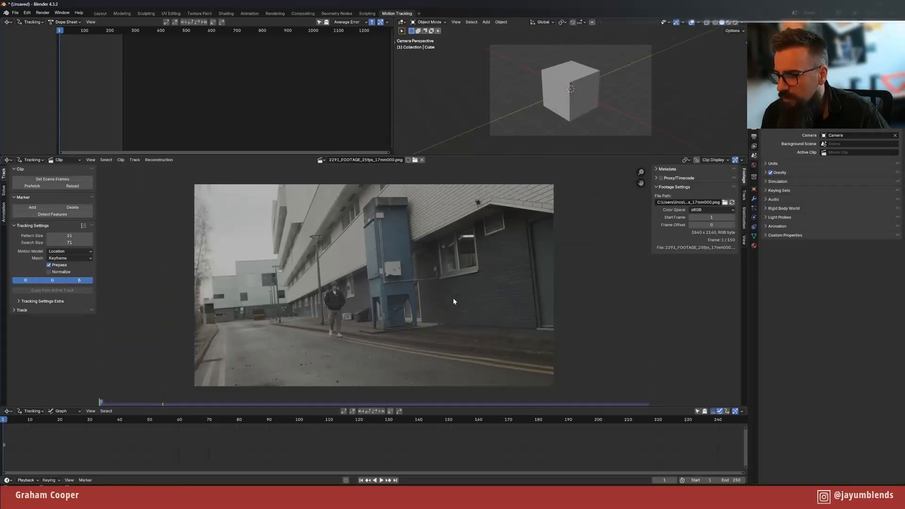
pyautogui.scroll(1, 454, 297)
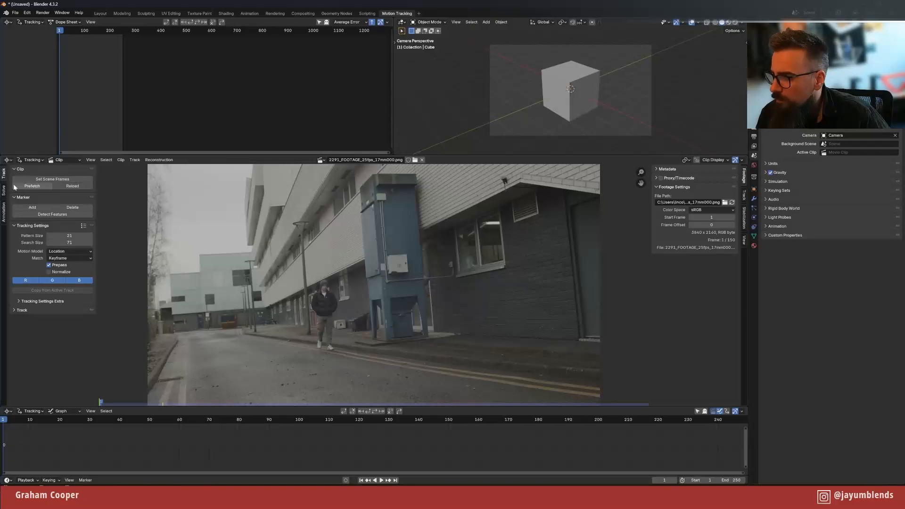
pyautogui.click(50, 180)
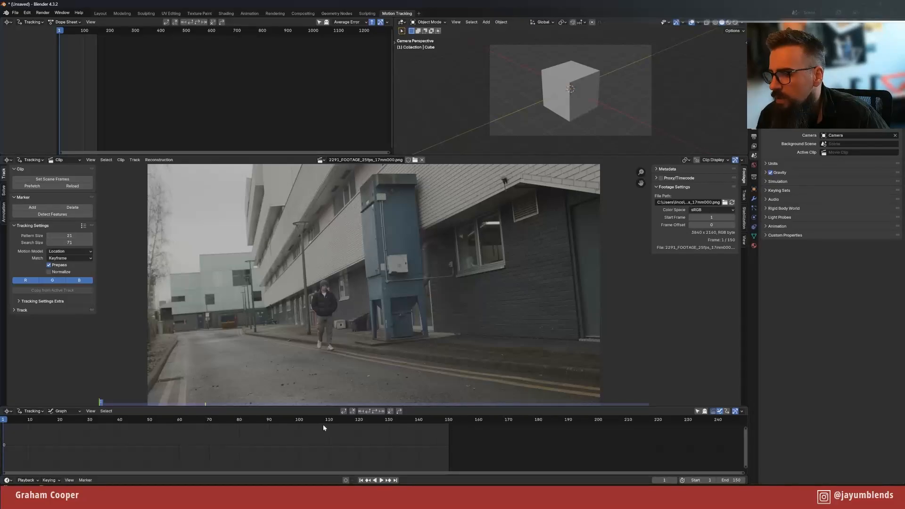
pyautogui.click(30, 187)
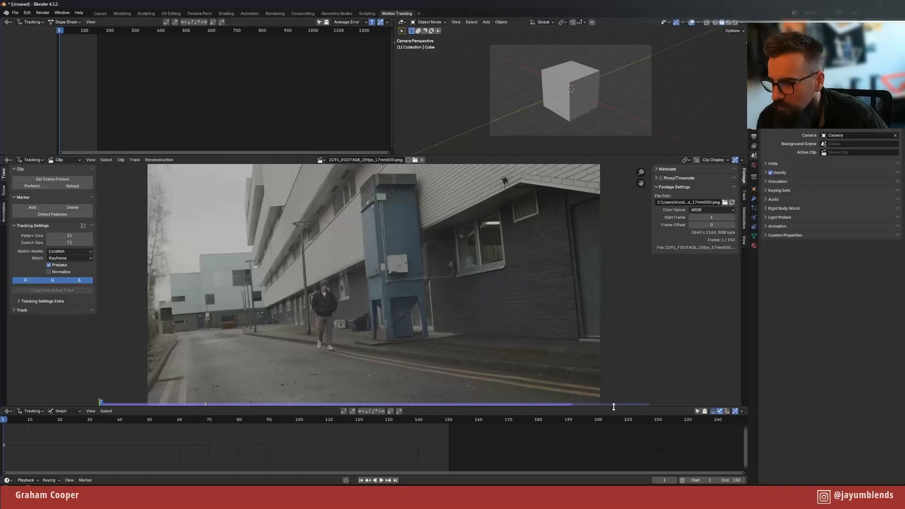
# - In the System preferences, divide the Video Sequencer memory cache limit by 4 to get 1024
pyautogui.click(27, 13)
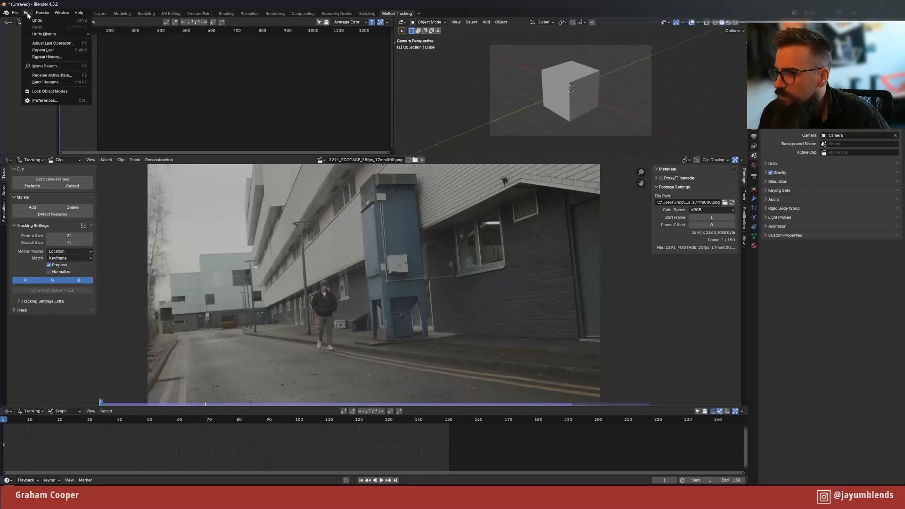
pyautogui.click(60, 99)
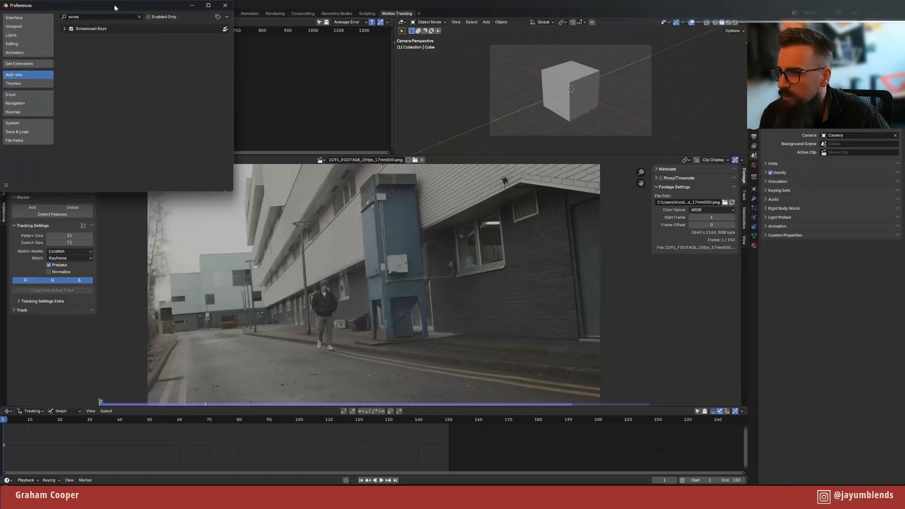
pyautogui.moveTo(115, 5); pyautogui.dragTo(366, 86)
pyautogui.click(263, 205)
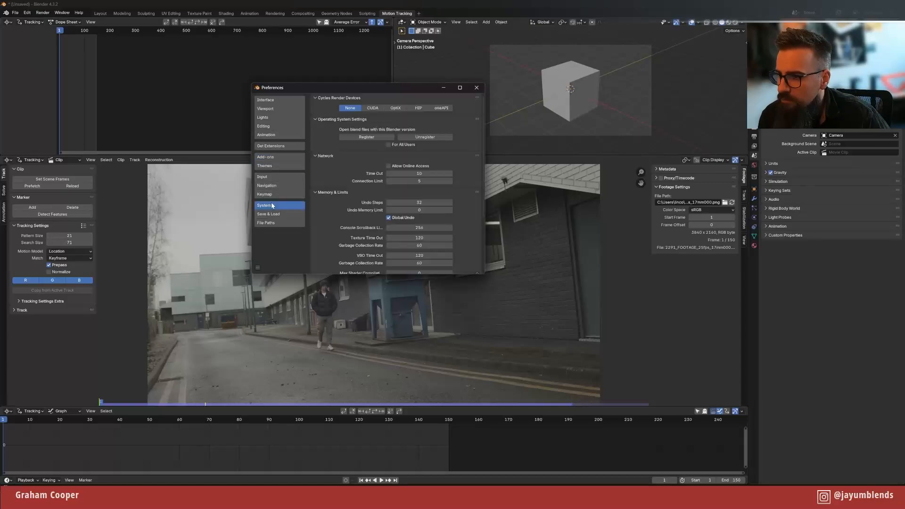
pyautogui.scroll(-5, 363, 178)
pyautogui.scroll(-3, 364, 178)
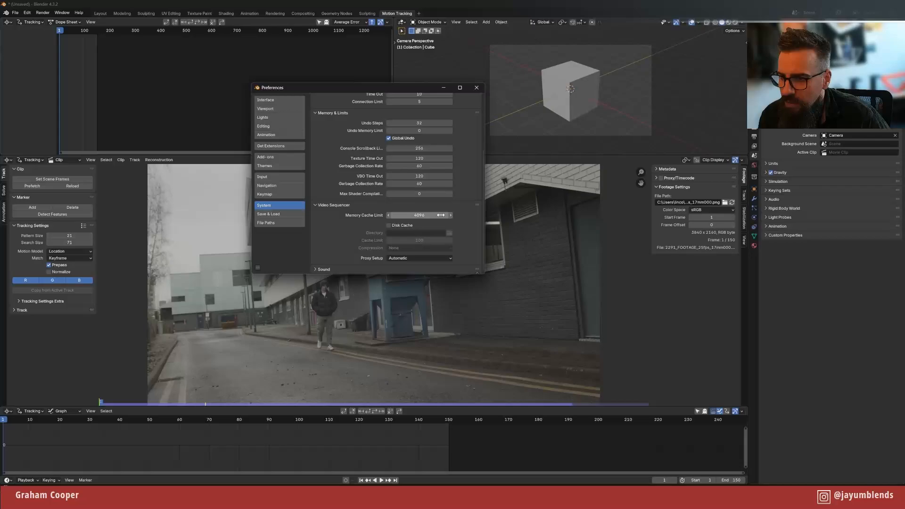
pyautogui.click(402, 215)
pyautogui.press('End')
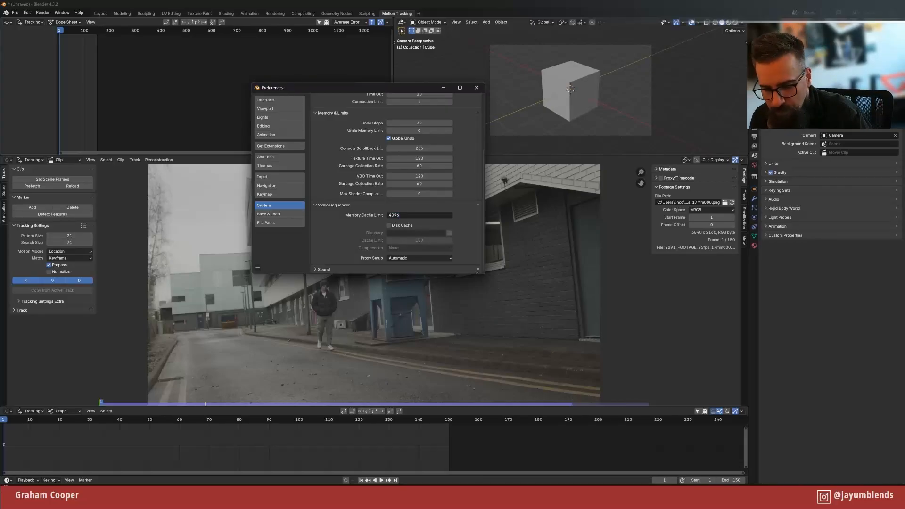
pyautogui.write('/1')
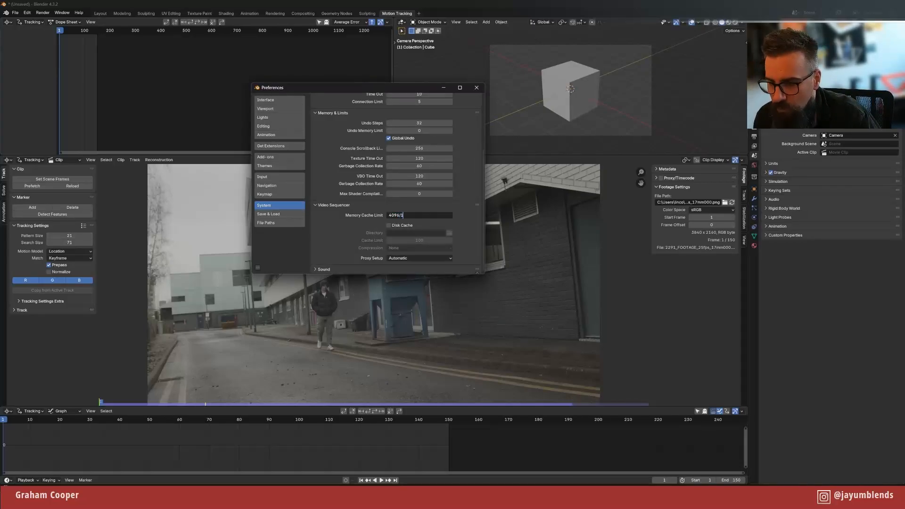
pyautogui.press('BackSpace')
pyautogui.write('4')
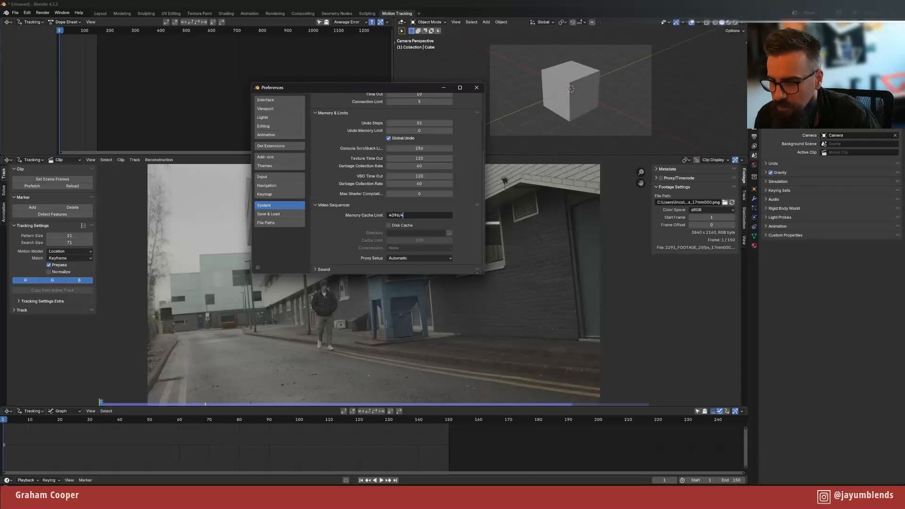
pyautogui.press('Return')
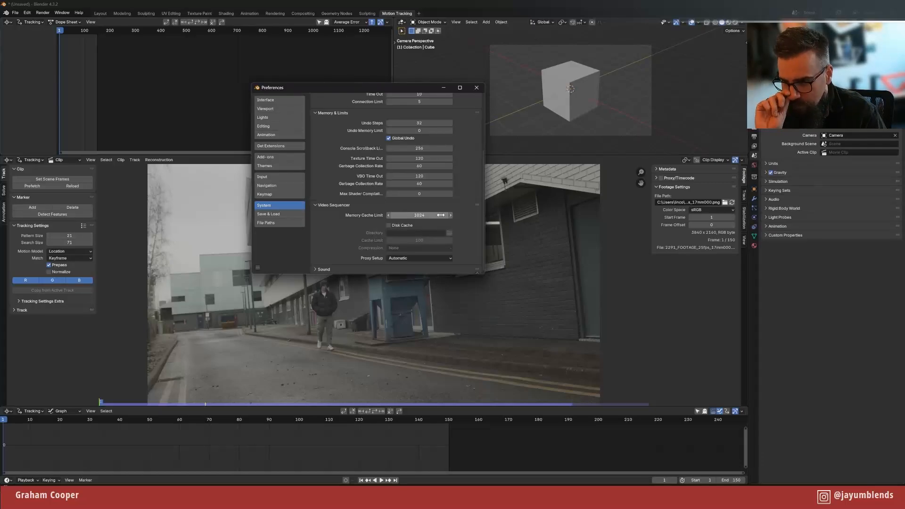
# - Multiply the memory cache limit by 16 to reach 16384 and close the preferences
pyautogui.click(441, 215)
pyautogui.press('End')
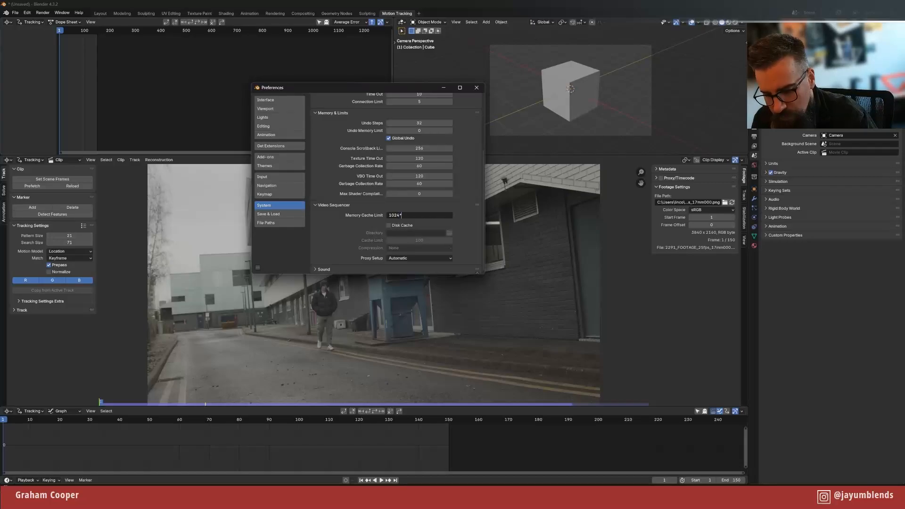
pyautogui.write('*16')
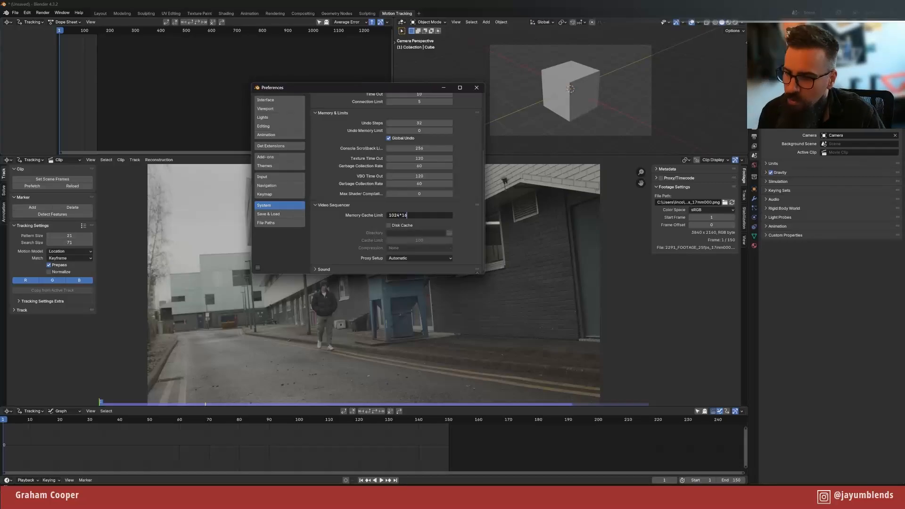
pyautogui.press('Return')
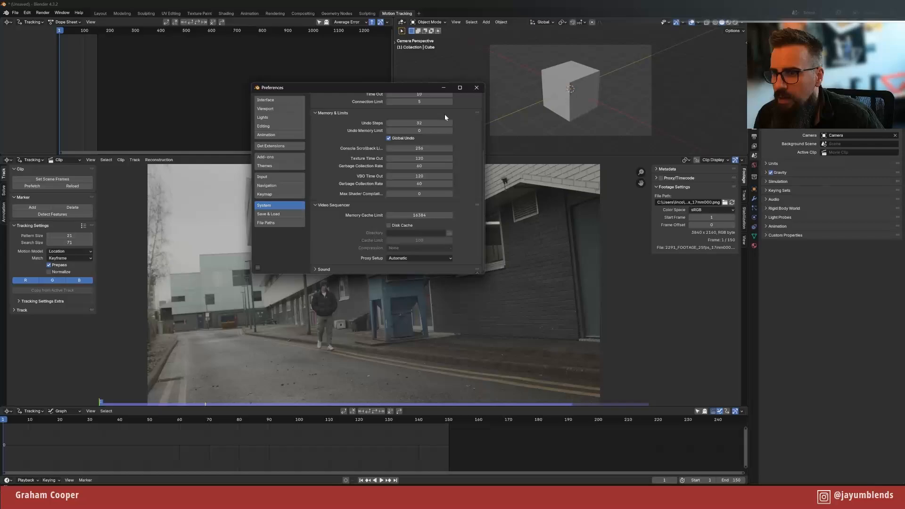
pyautogui.click(258, 267)
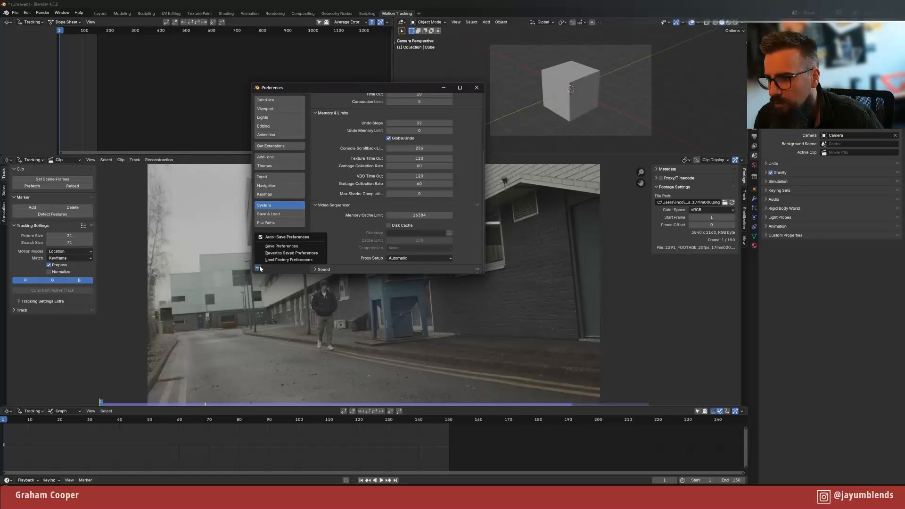
pyautogui.click(476, 89)
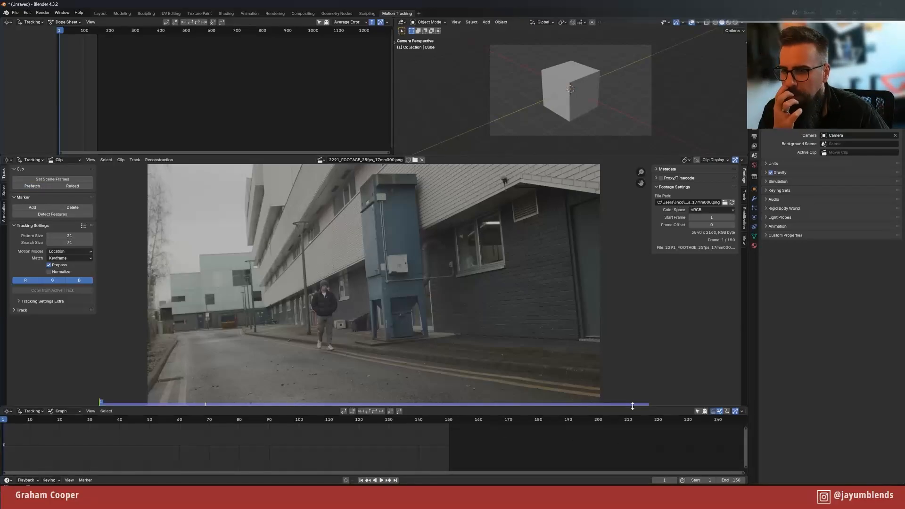
# - Play through the cached footage to check playback, then return to the first frame
pyautogui.press('space')
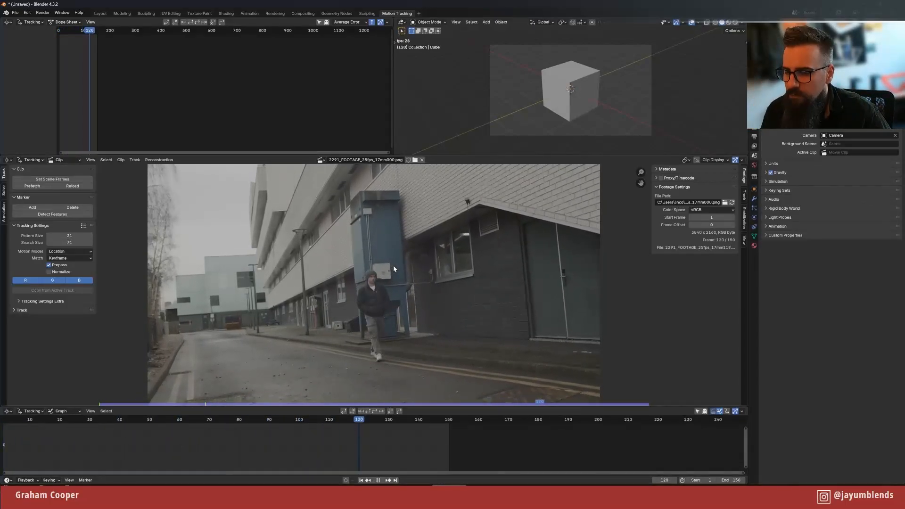
pyautogui.press('space')
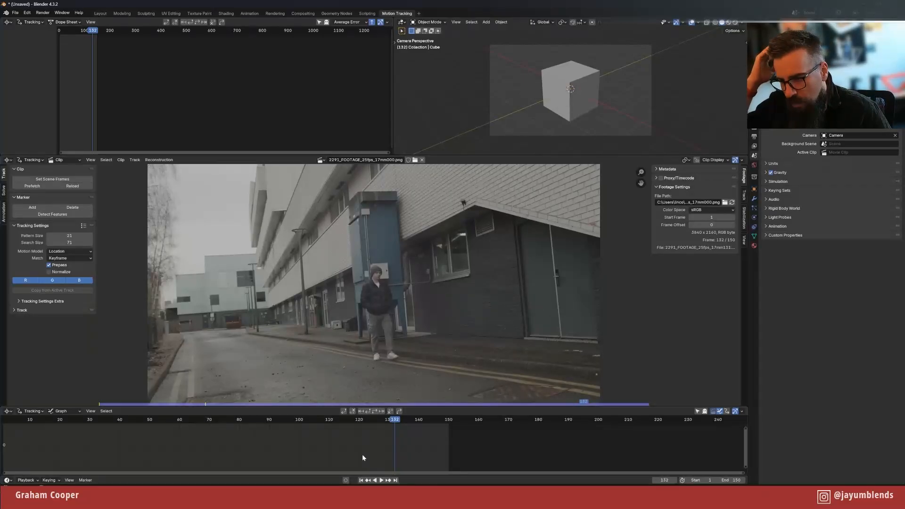
pyautogui.click(361, 480)
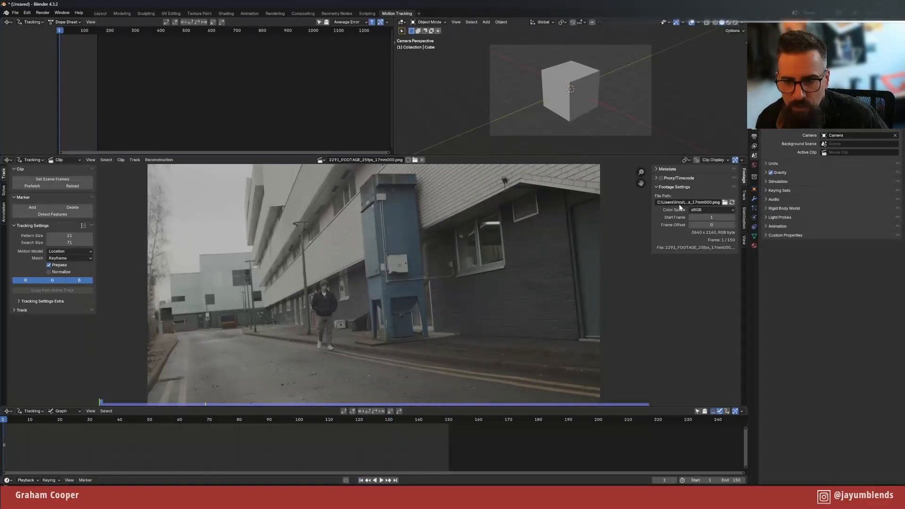
# - Set the scene's color management view transform to Standard
pyautogui.click(754, 136)
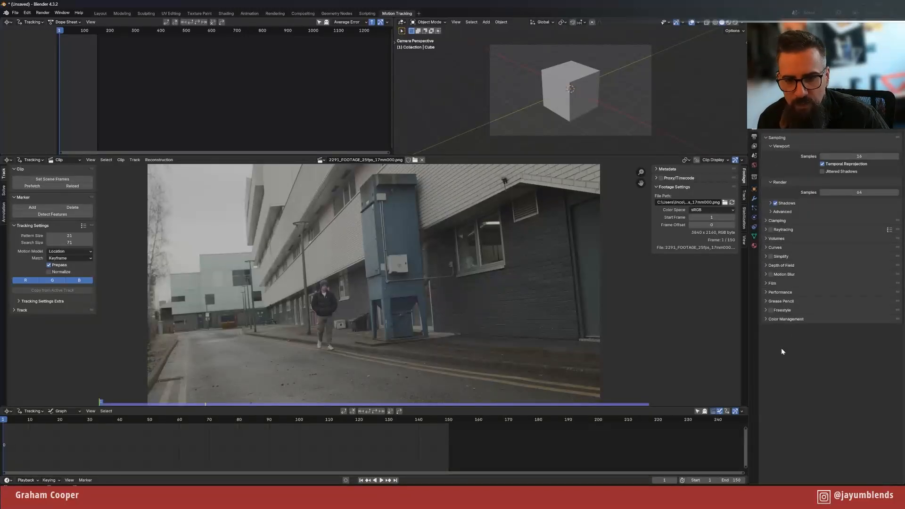
pyautogui.click(765, 319)
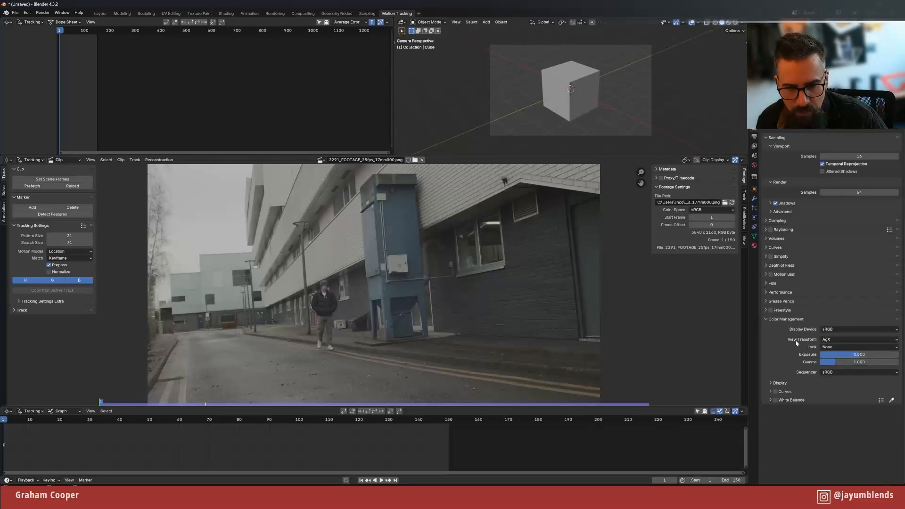
pyautogui.click(838, 339)
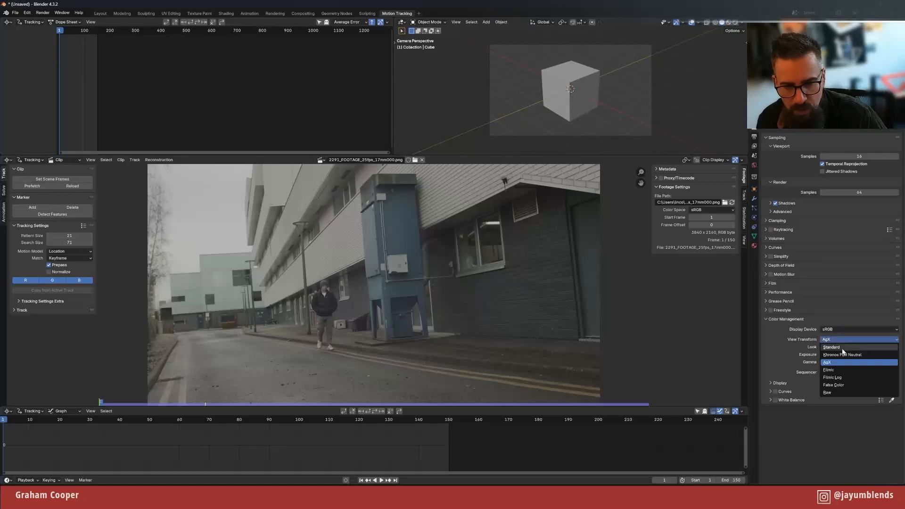
pyautogui.click(842, 348)
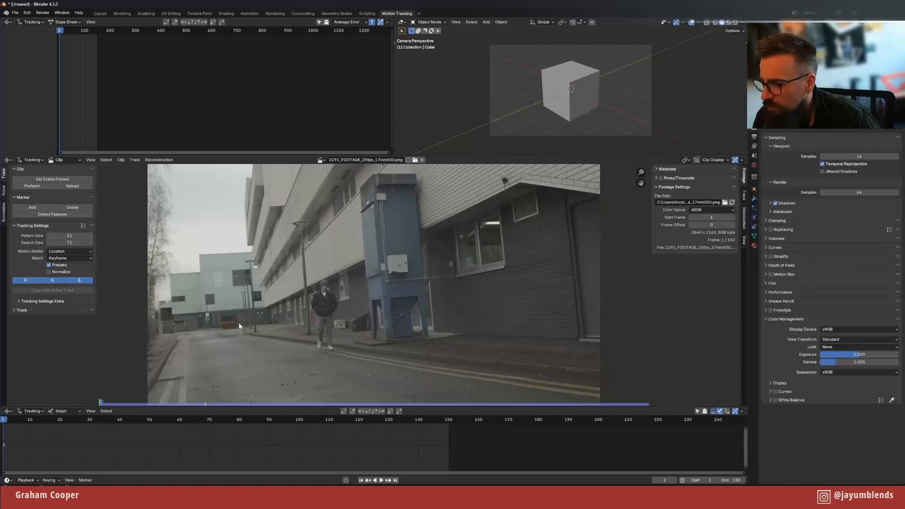
# - Set the default tracking pattern size to 42 and the search size to 142
pyautogui.click(66, 238)
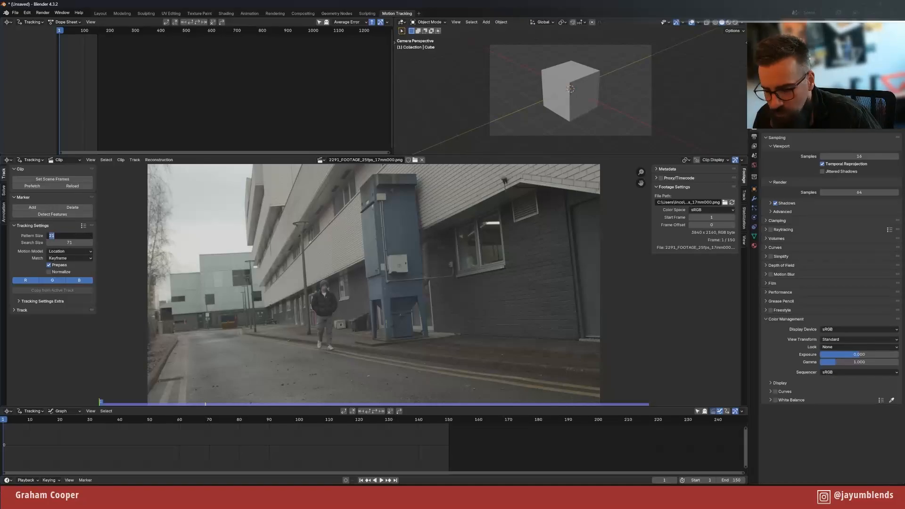
pyautogui.write('42')
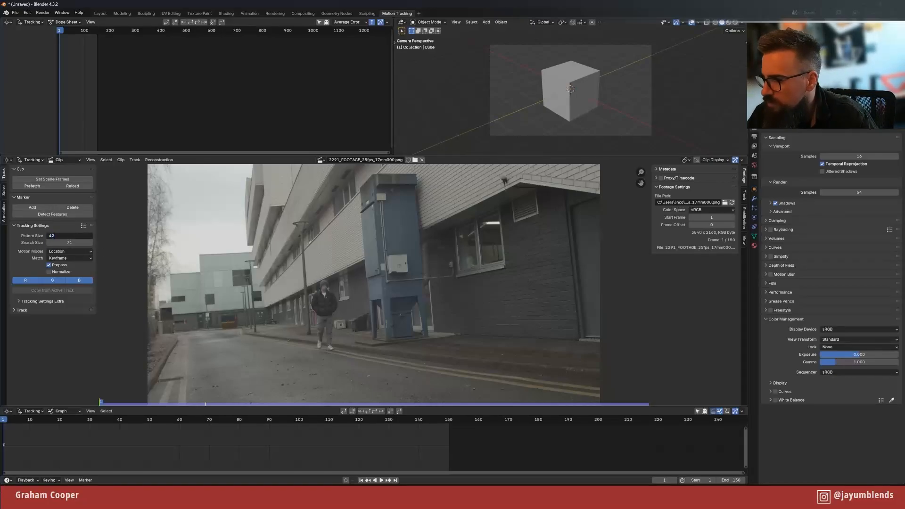
pyautogui.press('Tab')
pyautogui.write('142')
pyautogui.press('Return')
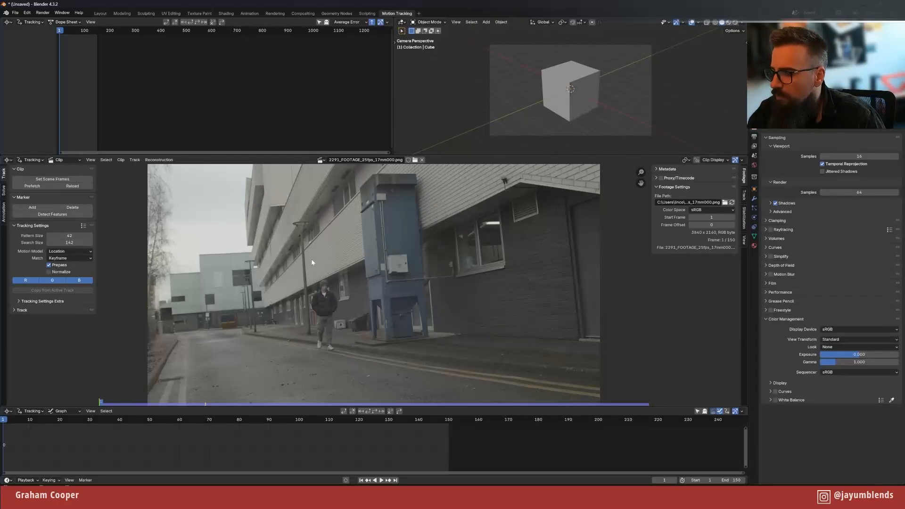
# - Set the tracking motion model to Affine and the match mode to Previous frame
pyautogui.click(69, 252)
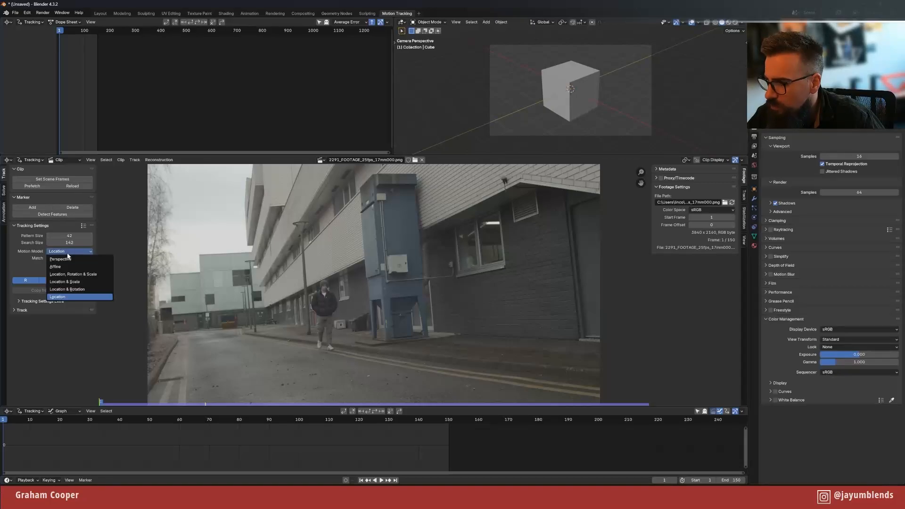
pyautogui.click(62, 266)
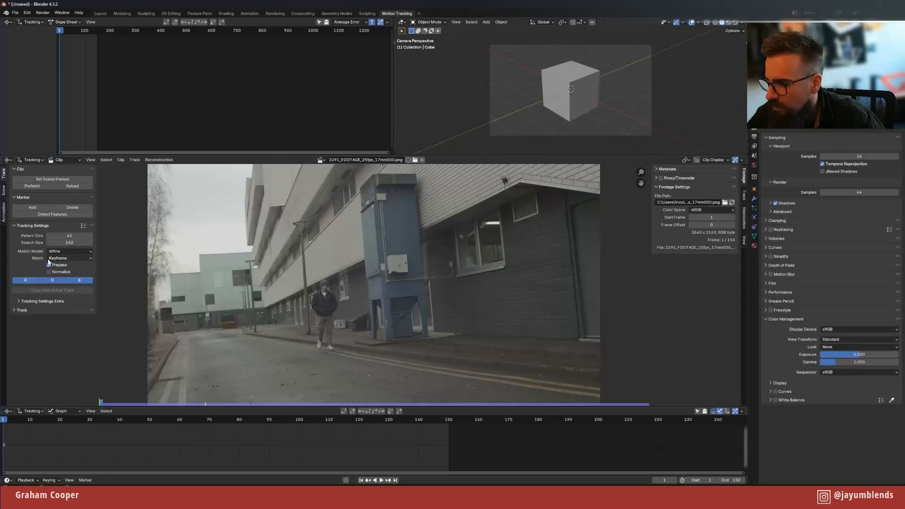
pyautogui.click(50, 259)
pyautogui.click(65, 276)
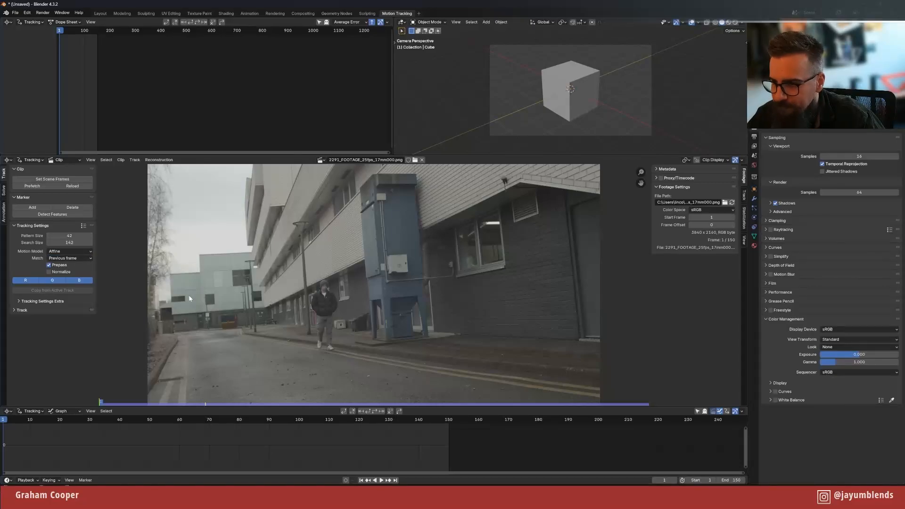
# - Inspect the walking man and blue structure up close, scrub ahead to frame 7, and return to the first frame
pyautogui.scroll(4, 307, 320)
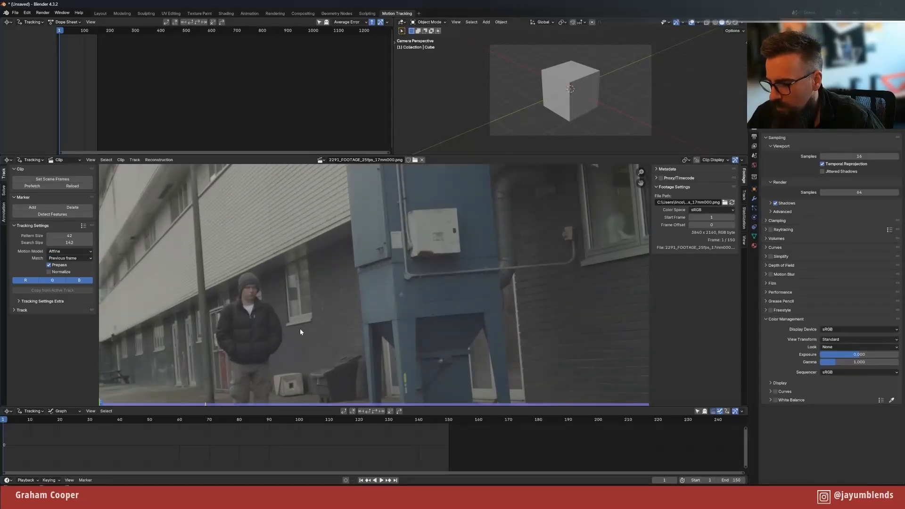
pyautogui.scroll(3, 297, 330)
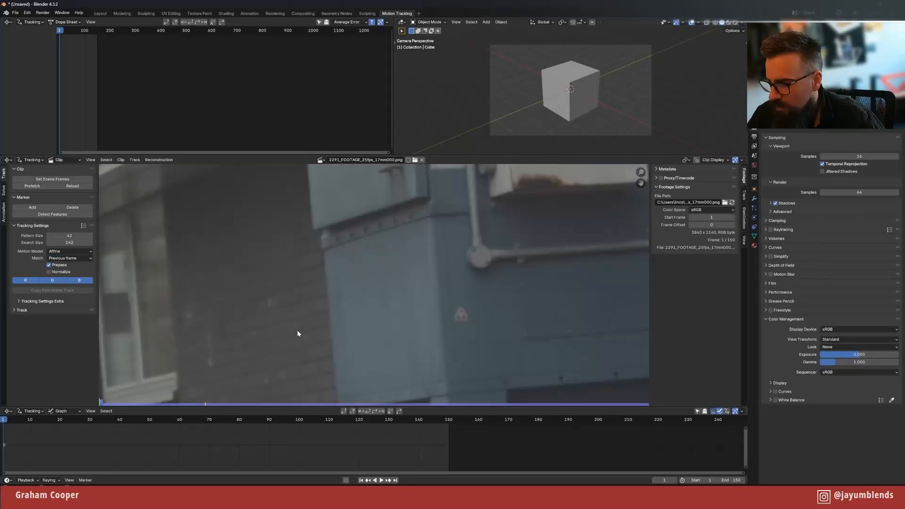
pyautogui.scroll(-3, 297, 330)
pyautogui.scroll(2, 188, 374)
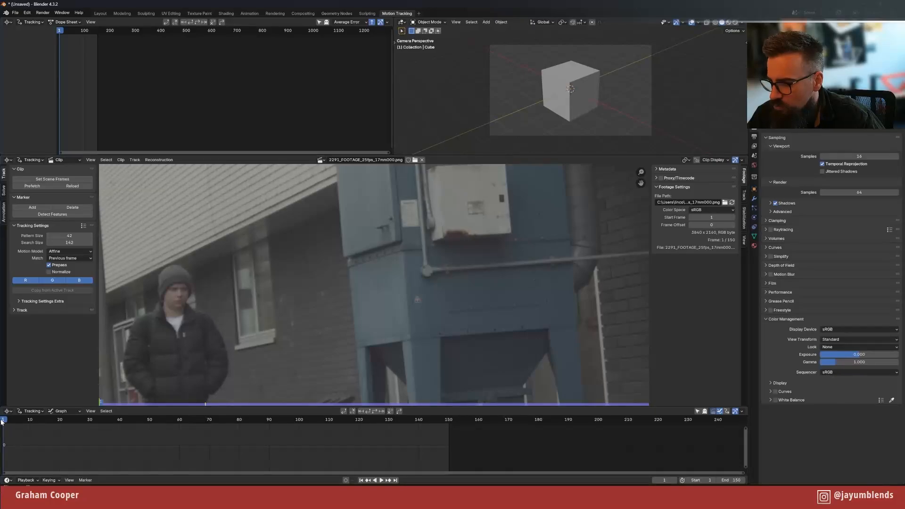
pyautogui.moveTo(4, 420); pyautogui.dragTo(21, 420)
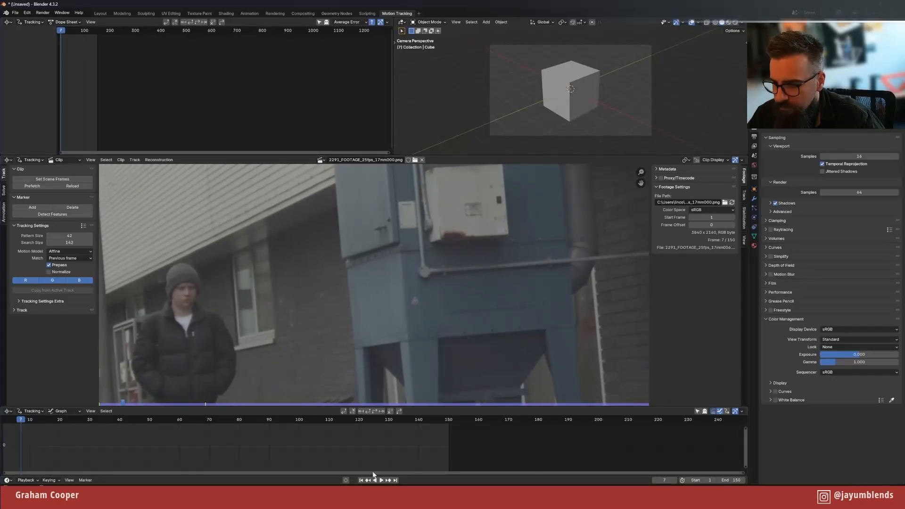
pyautogui.click(361, 480)
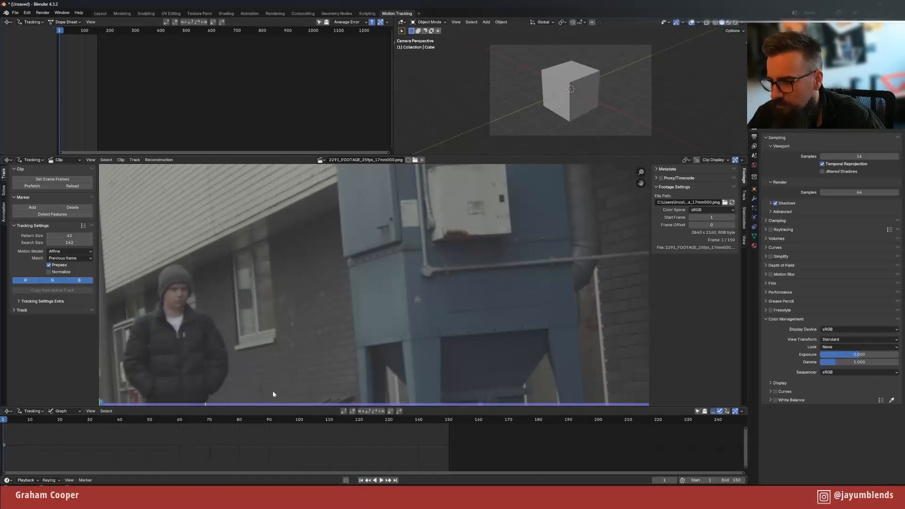
# - Examine the footage up close, especially the stones and marks on the road, for high-contrast features suitable for tracking
pyautogui.scroll(-2, 271, 372)
pyautogui.scroll(4, 269, 365)
pyautogui.moveTo(291, 345); pyautogui.dragTo(457, 196, button='middle')
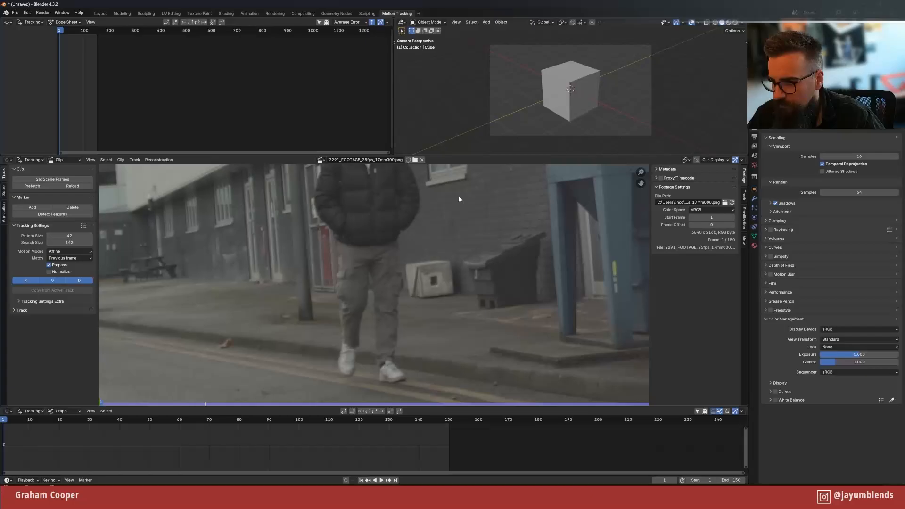
pyautogui.scroll(-4, 422, 262)
pyautogui.scroll(1, 423, 262)
pyautogui.scroll(3, 422, 261)
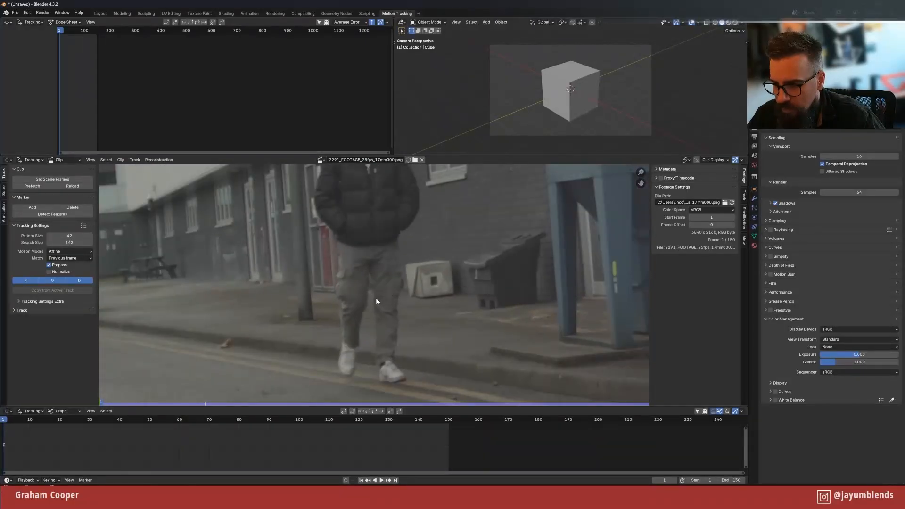
pyautogui.moveTo(382, 291); pyautogui.dragTo(571, 168, button='middle')
pyautogui.moveTo(323, 306); pyautogui.dragTo(343, 241, button='middle')
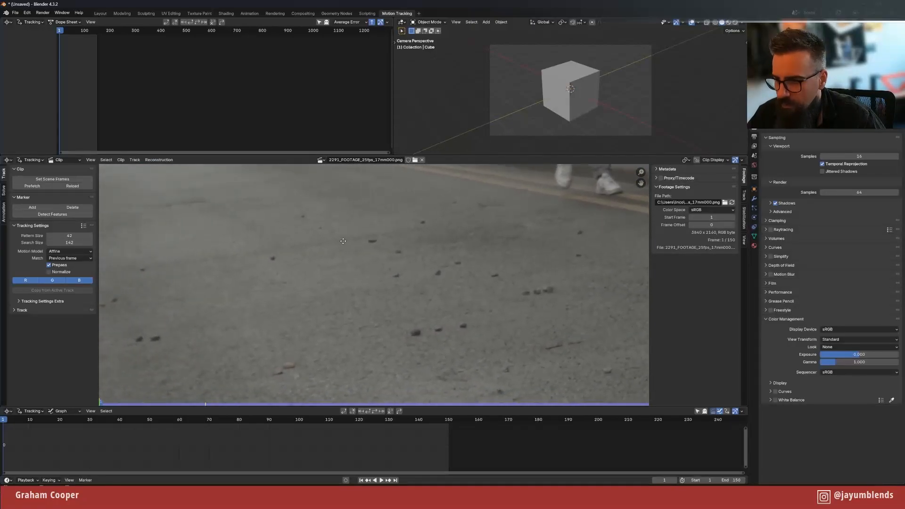
pyautogui.scroll(-3, 341, 244)
pyautogui.scroll(2, 341, 244)
pyautogui.scroll(2, 380, 284)
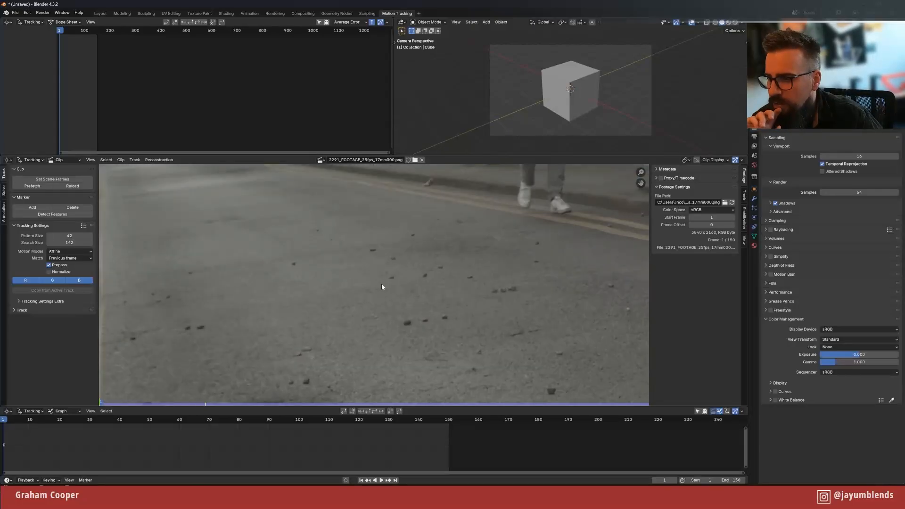
pyautogui.moveTo(382, 286)
pyautogui.mouseDown(button='middle')
pyautogui.moveTo(378, 267)
pyautogui.moveTo(382, 283)
pyautogui.moveTo(393, 281)
pyautogui.mouseUp(button='middle')
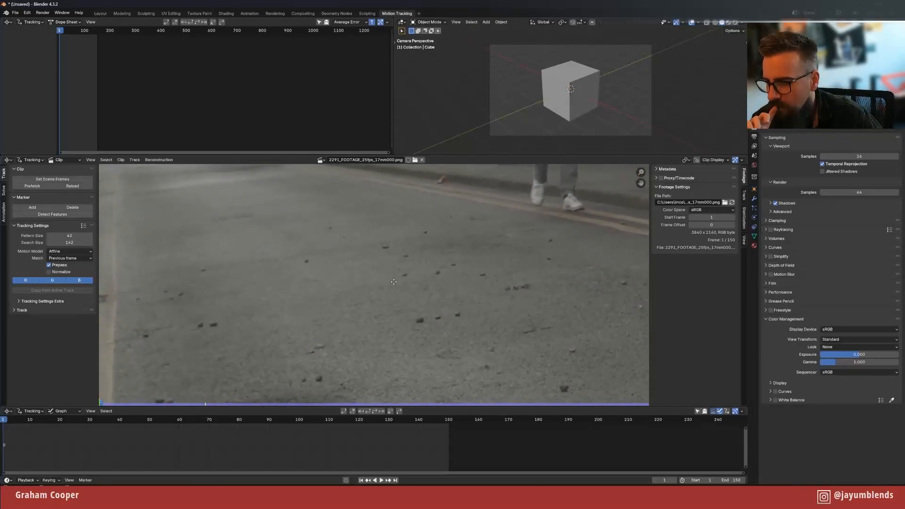
pyautogui.scroll(-3, 268, 245)
pyautogui.scroll(-2, 302, 214)
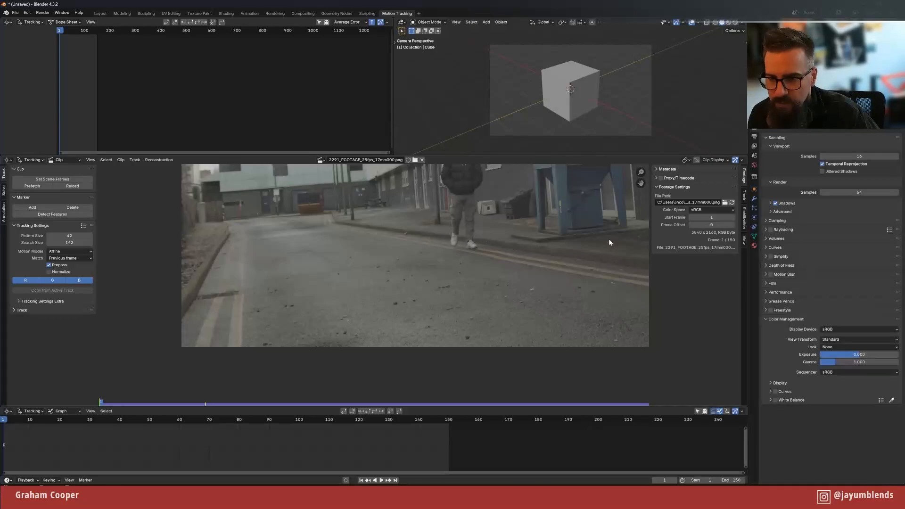
pyautogui.moveTo(579, 204); pyautogui.dragTo(476, 297, button='middle')
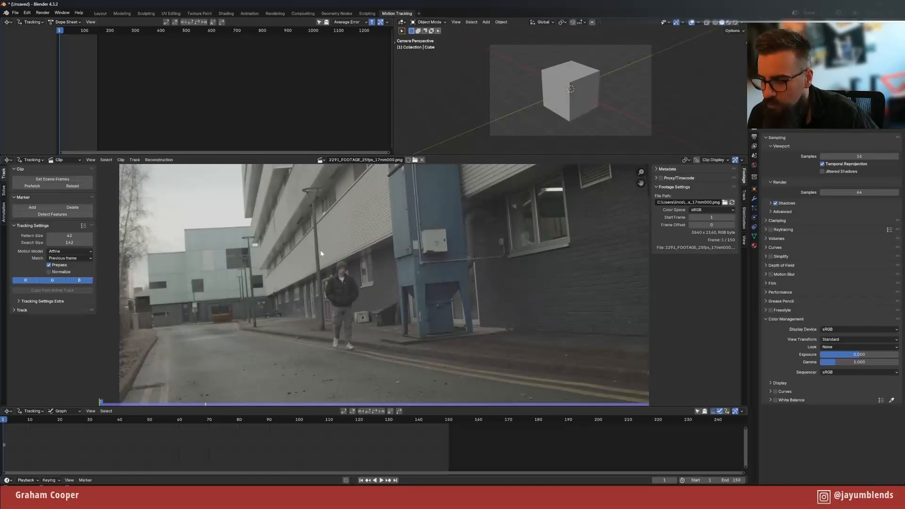
pyautogui.scroll(2, 321, 254)
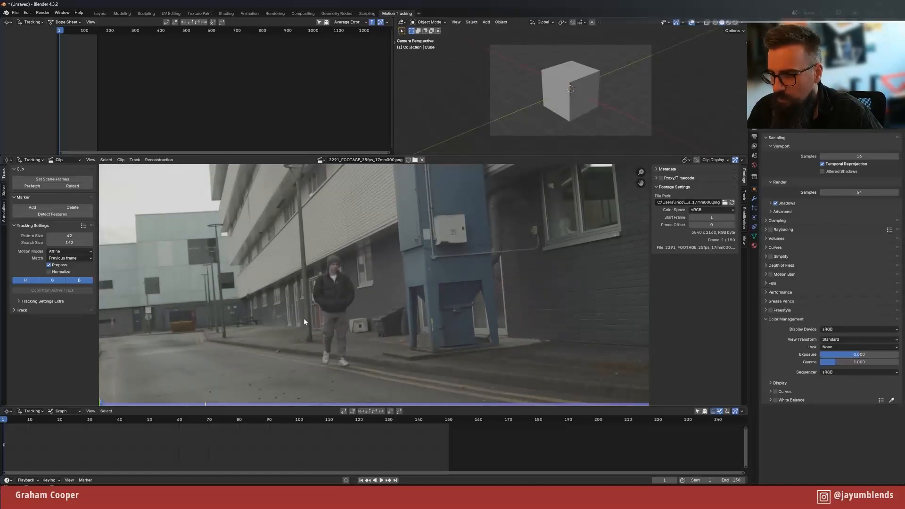
pyautogui.moveTo(303, 318); pyautogui.dragTo(431, 253, button='middle')
pyautogui.scroll(3, 431, 253)
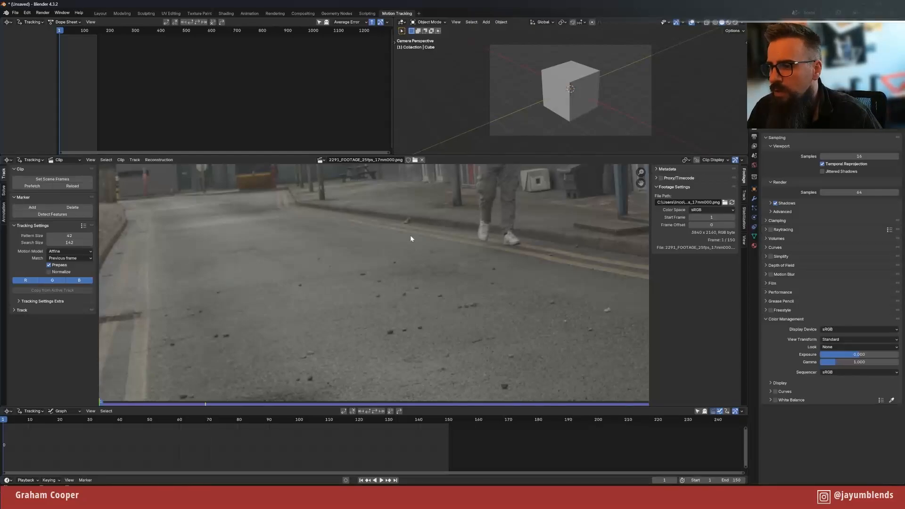
pyautogui.scroll(-5, 388, 319)
pyautogui.scroll(6, 389, 318)
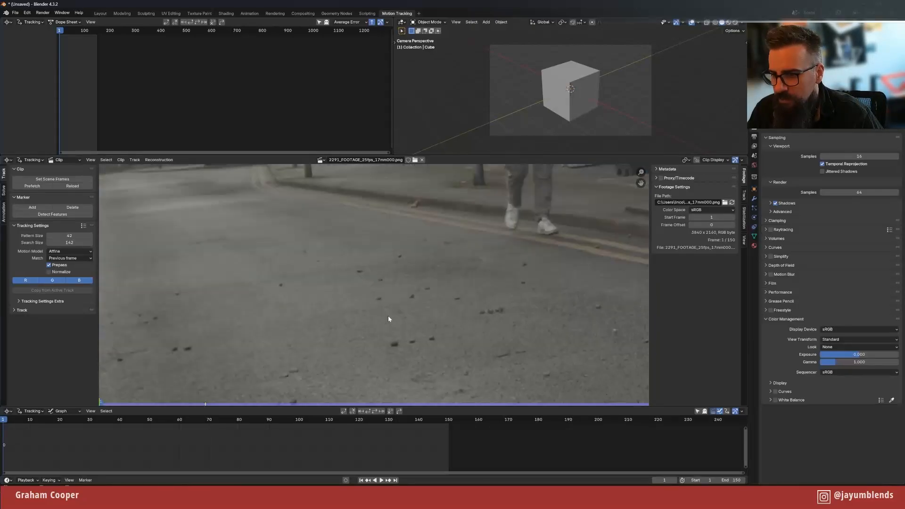
pyautogui.scroll(-3, 432, 340)
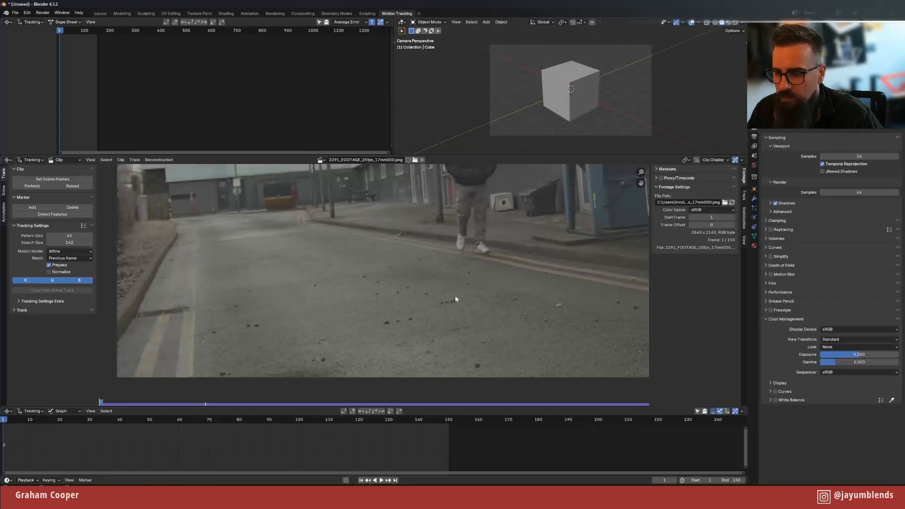
pyautogui.scroll(2, 382, 318)
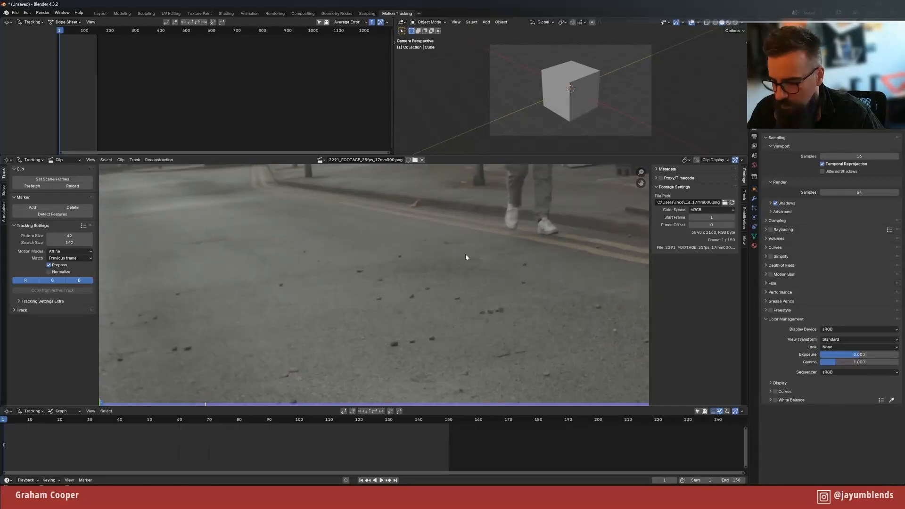
# - Add a tracking marker on a small dark stone in the middle of the road and enlarge its track preview
pyautogui.keyDown('ctrl'); pyautogui.click(380, 281); pyautogui.keyUp('ctrl')
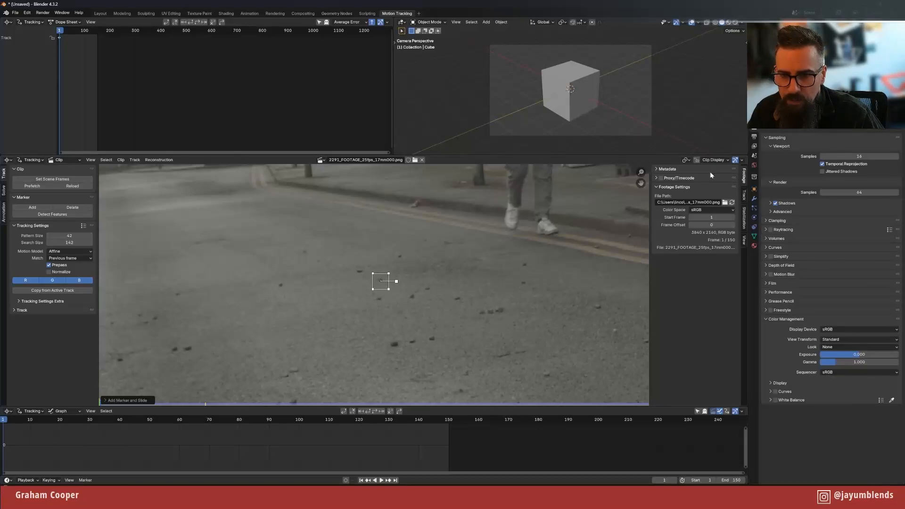
pyautogui.click(744, 194)
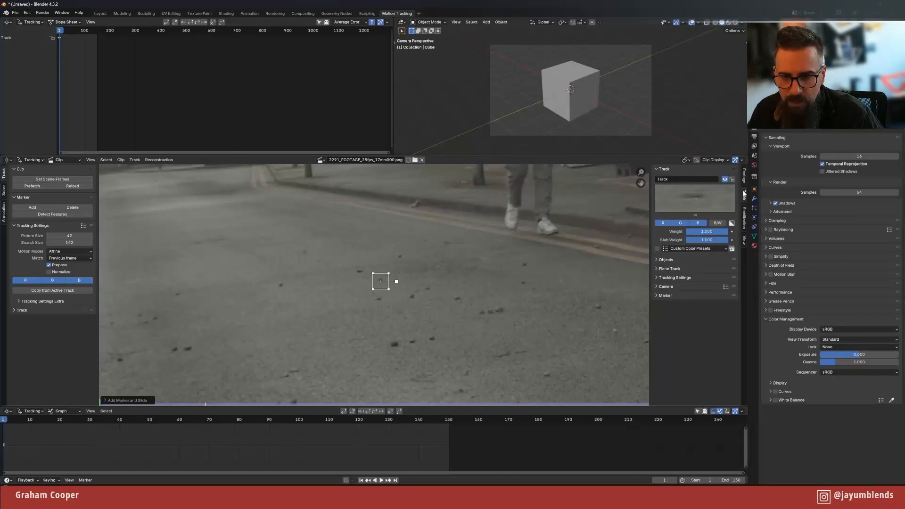
pyautogui.moveTo(694, 213); pyautogui.dragTo(704, 233)
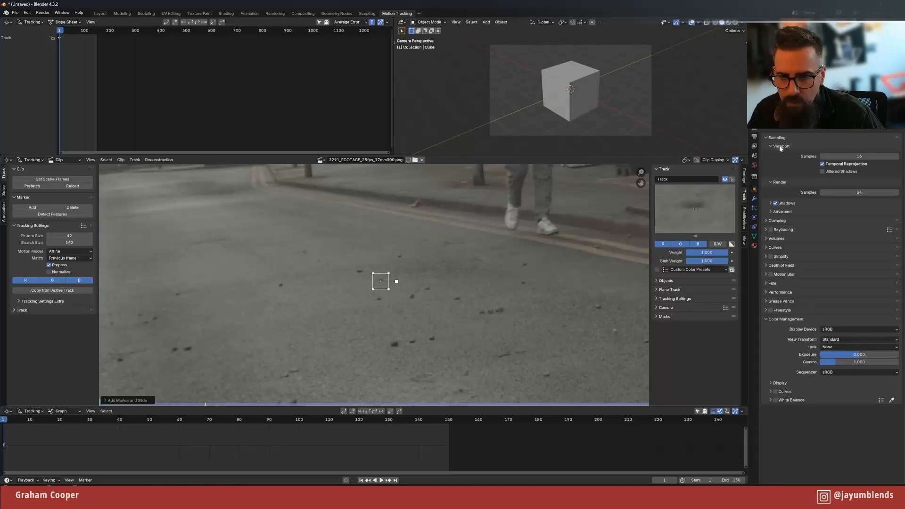
# - Turn on the Search area in the marker display and nudge the marker slightly left on the road
pyautogui.click(723, 160)
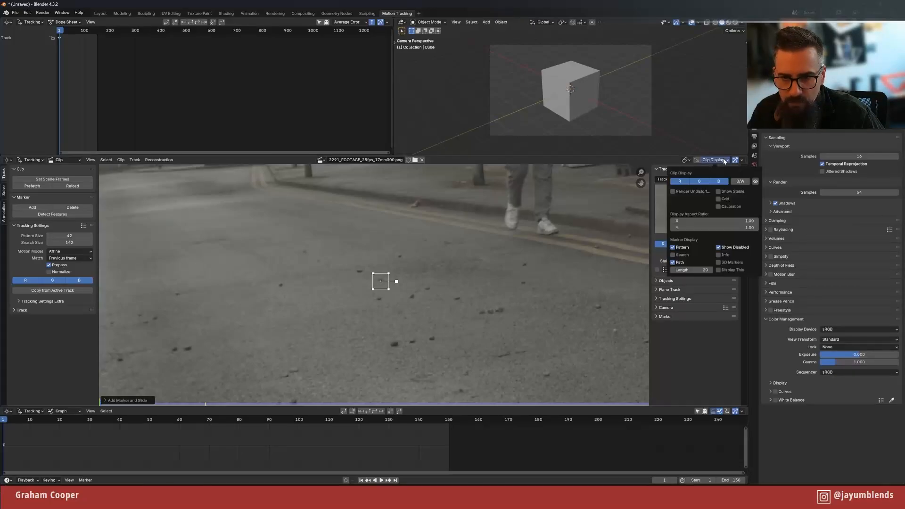
pyautogui.click(674, 254)
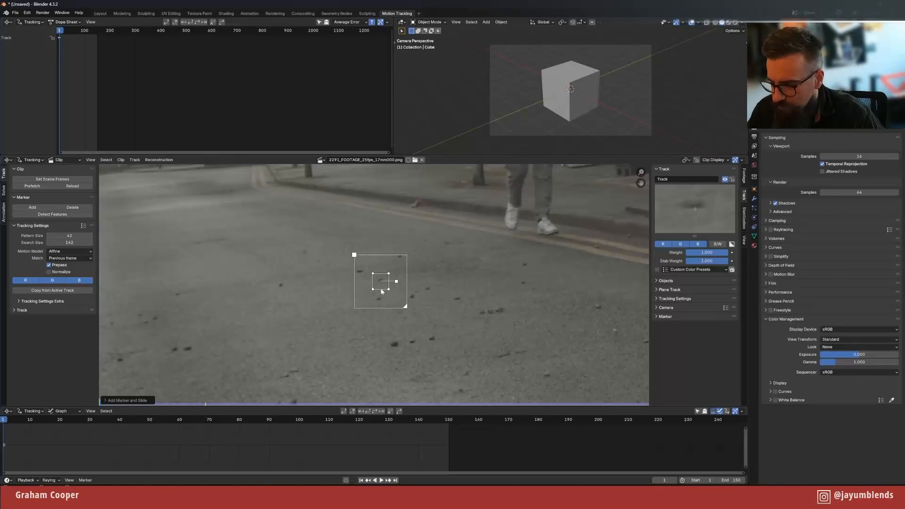
pyautogui.moveTo(380, 278)
pyautogui.mouseDown()
pyautogui.moveTo(361, 247)
pyautogui.moveTo(355, 301)
pyautogui.moveTo(386, 270)
pyautogui.moveTo(350, 276)
pyautogui.moveTo(380, 282)
pyautogui.mouseUp()
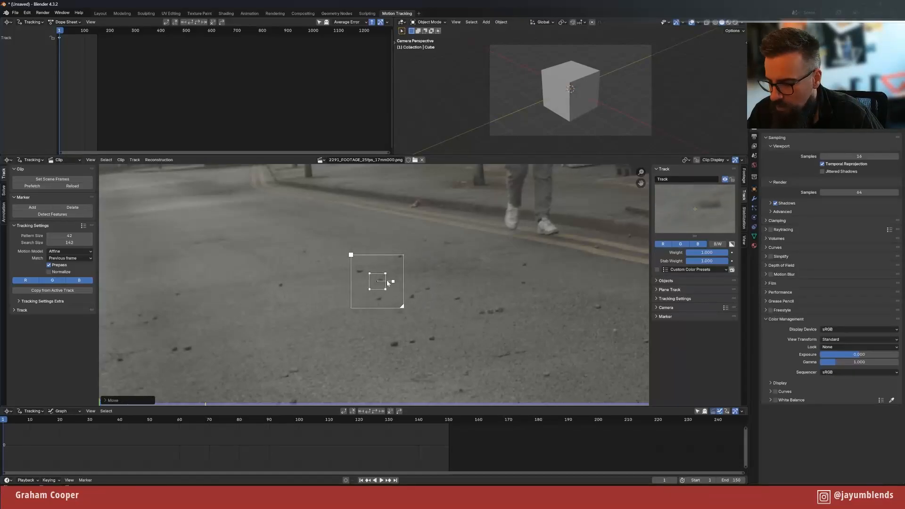
# - Scale the marker up to about 1.5 times its size, enlarging both its pattern and search areas around the stone
pyautogui.press('s')
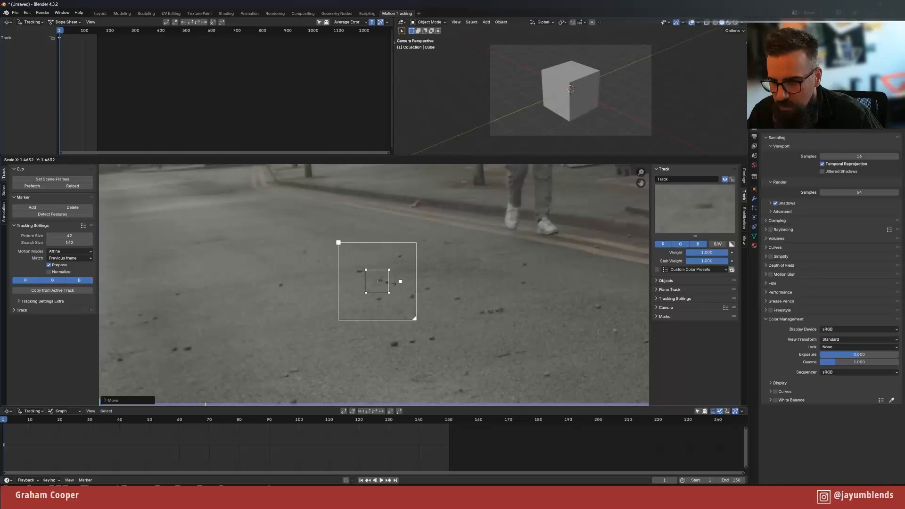
pyautogui.click(390, 283)
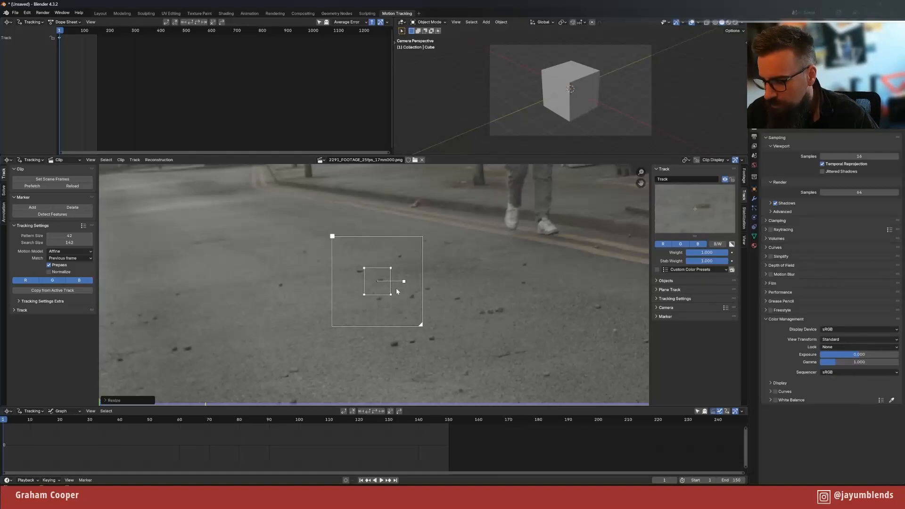
pyautogui.press('s')
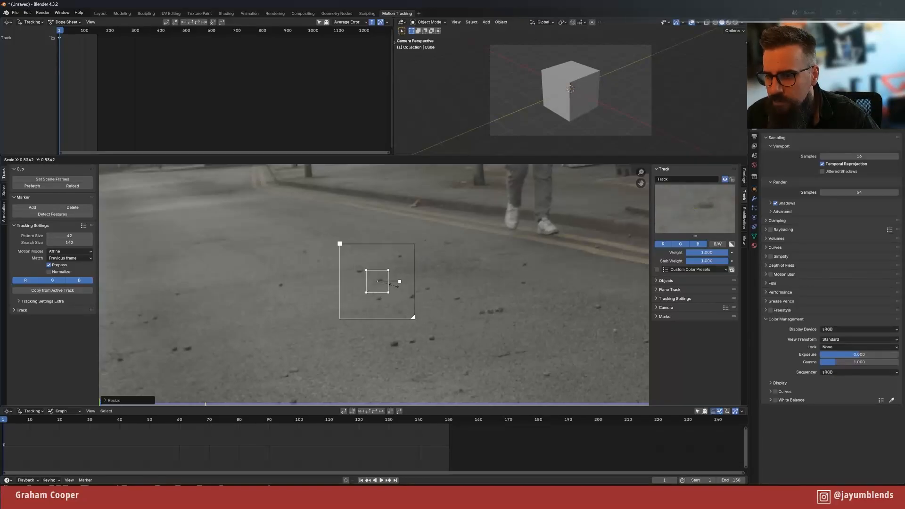
pyautogui.click(363, 304)
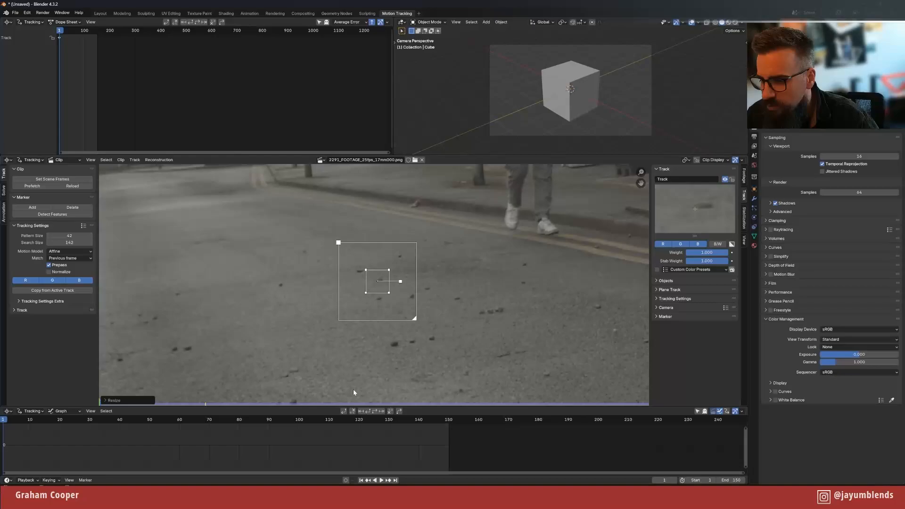
# - Track the marker forward to the end of the clip and scrub back to frame 115 to check the track
pyautogui.click(376, 411)
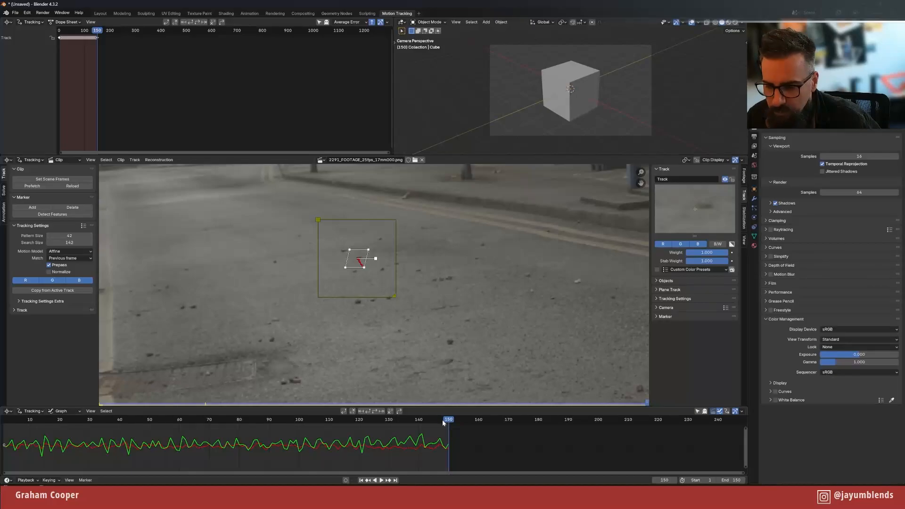
pyautogui.moveTo(446, 421)
pyautogui.mouseDown()
pyautogui.moveTo(86, 456)
pyautogui.moveTo(277, 443)
pyautogui.moveTo(393, 426)
pyautogui.moveTo(77, 453)
pyautogui.moveTo(414, 440)
pyautogui.moveTo(94, 451)
pyautogui.moveTo(414, 436)
pyautogui.moveTo(151, 445)
pyautogui.moveTo(351, 429)
pyautogui.moveTo(38, 449)
pyautogui.moveTo(428, 441)
pyautogui.moveTo(345, 445)
pyautogui.mouseUp()
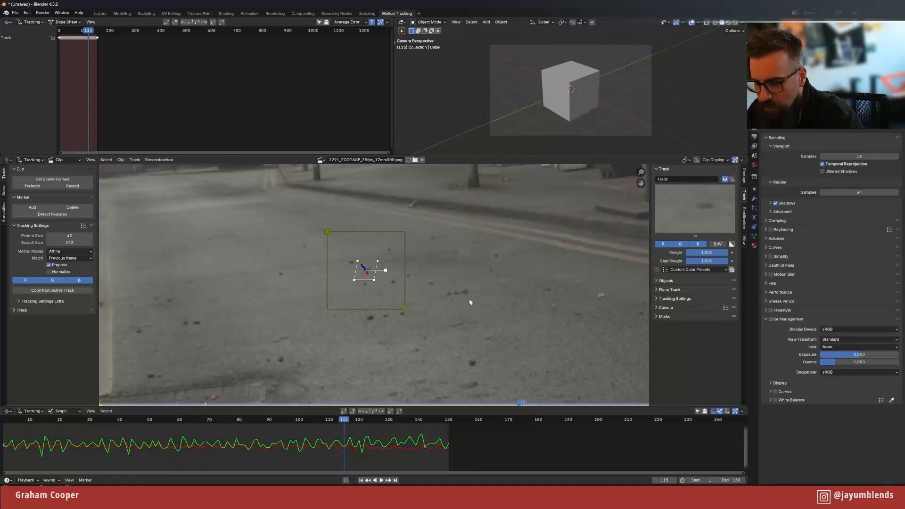
# - Lock and deselect the finished track, and return to the first frame of the clip
pyautogui.hotkey('ctrl', 'l')
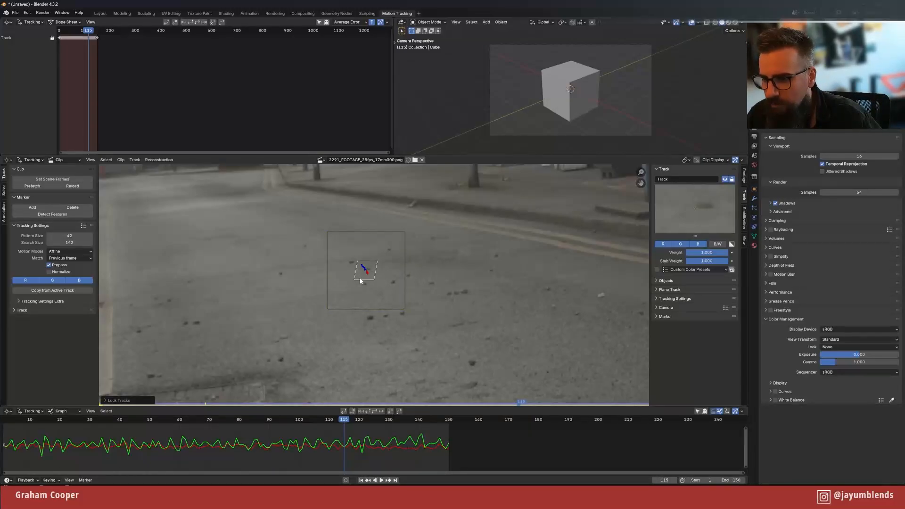
pyautogui.click(422, 291)
pyautogui.press('a')
pyautogui.click(416, 282)
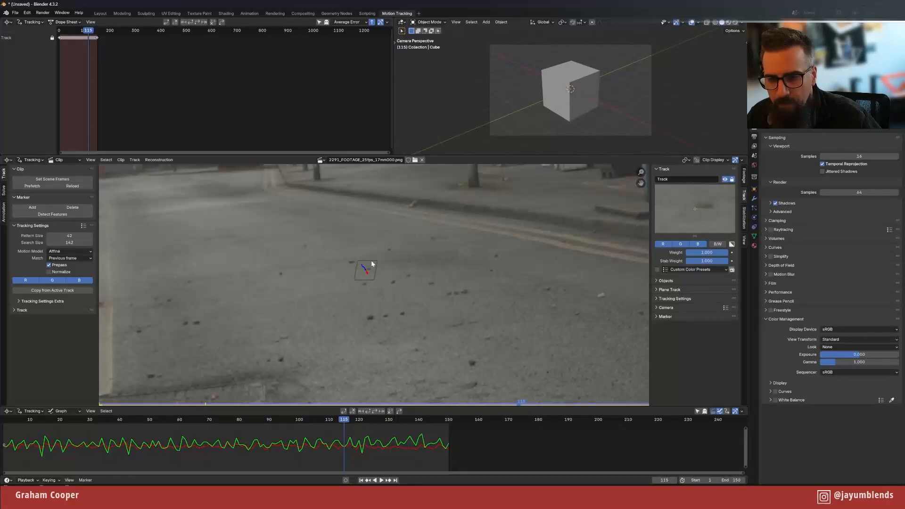
pyautogui.click(360, 480)
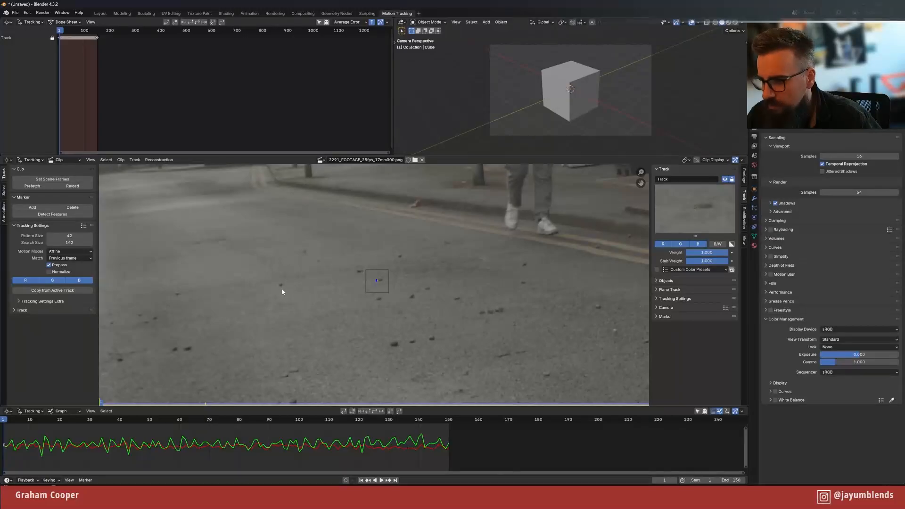
# - Add a marker on the dark stones below the first track, scaled up about 2 times and shifted to cover the stones
pyautogui.moveTo(282, 292)
pyautogui.keyDown('ctrl'); pyautogui.mouseDown()
pyautogui.moveTo(324, 324)
pyautogui.moveTo(431, 361)
pyautogui.mouseUp(); pyautogui.keyUp('ctrl')
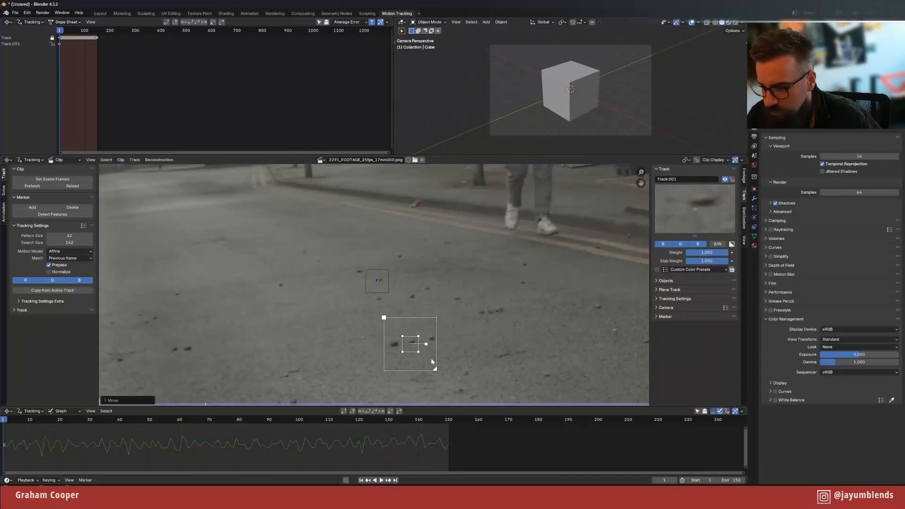
pyautogui.press('s')
pyautogui.click(453, 366)
pyautogui.press('g')
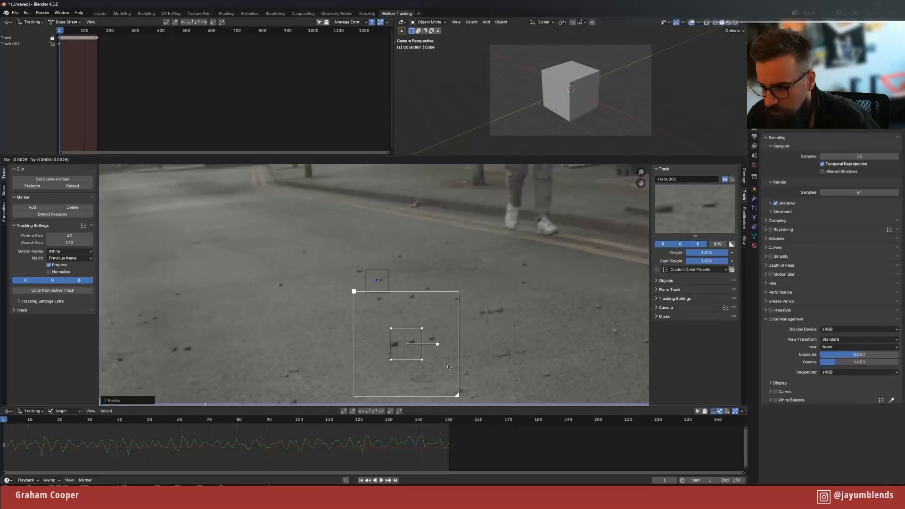
pyautogui.click(448, 369)
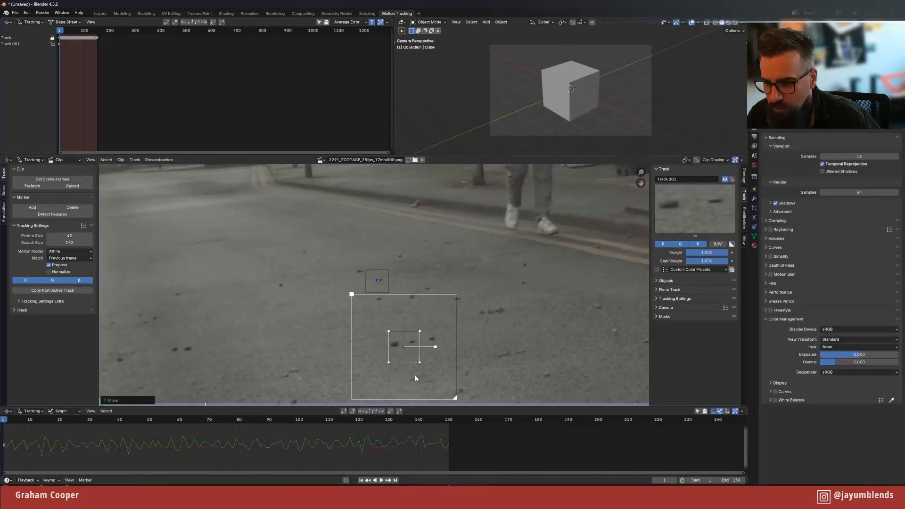
# - Track the marker on the lower stones forward to frame 150, lock it and return to frame 1
pyautogui.hotkey('ctrl', 't')
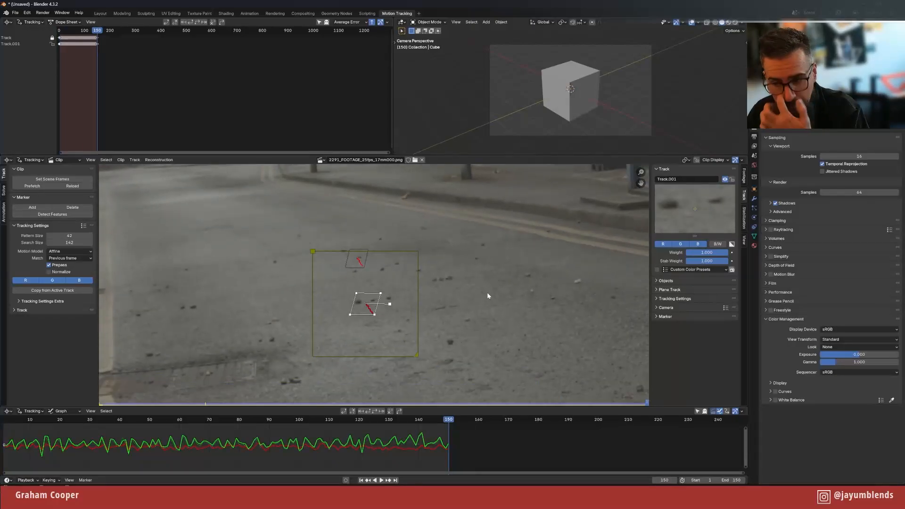
pyautogui.hotkey('ctrl', 'l')
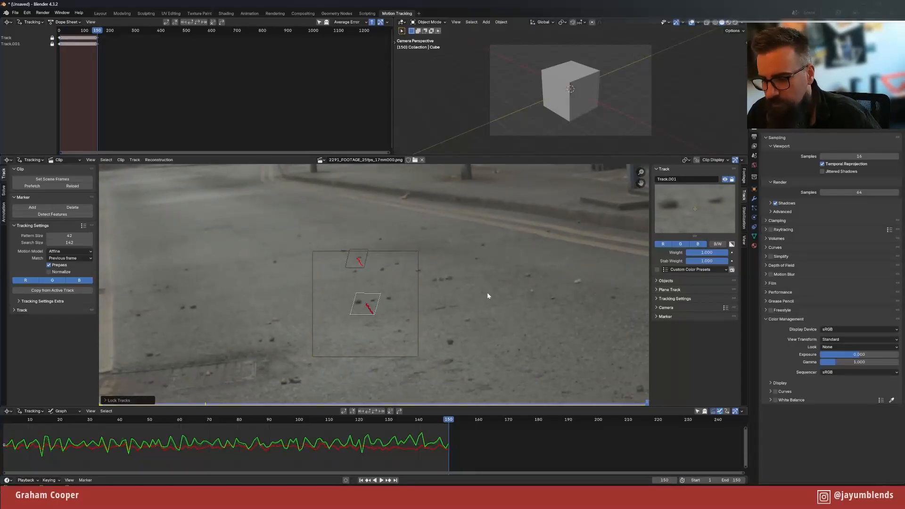
pyautogui.click(363, 480)
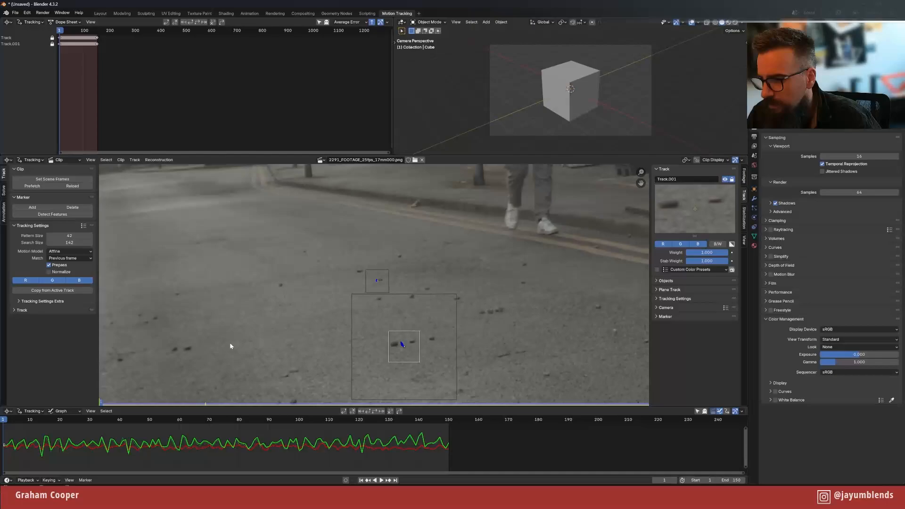
# - Add a marker on the small dark spot on the left side of the road and scale it up about 1.3 times
pyautogui.keyDown('ctrl'); pyautogui.click(174, 295); pyautogui.keyUp('ctrl')
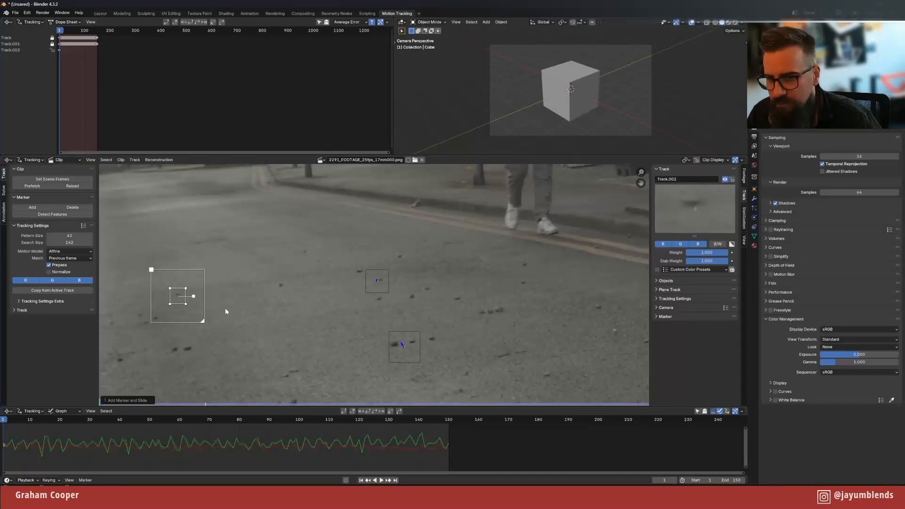
pyautogui.press('s')
pyautogui.click(239, 319)
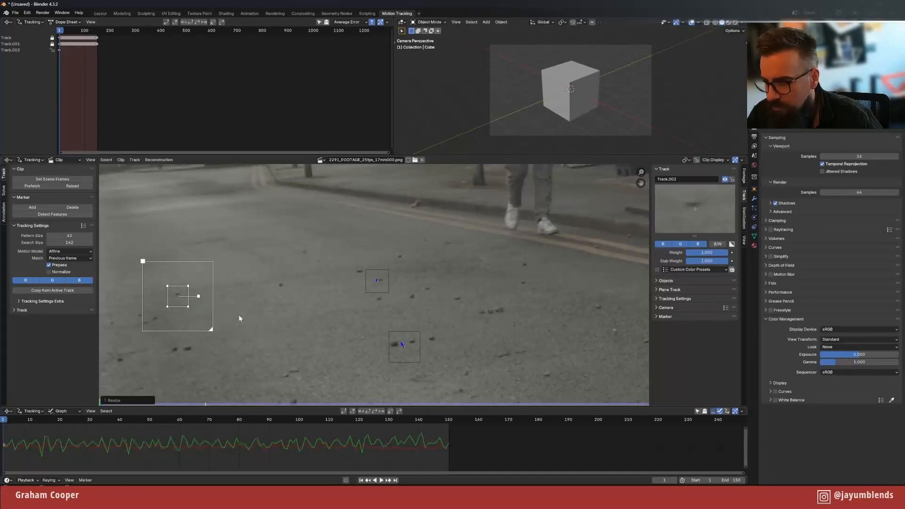
# - Track the left-side marker forward through the clip and lock it, with the playhead back at frame 1
pyautogui.click(377, 413)
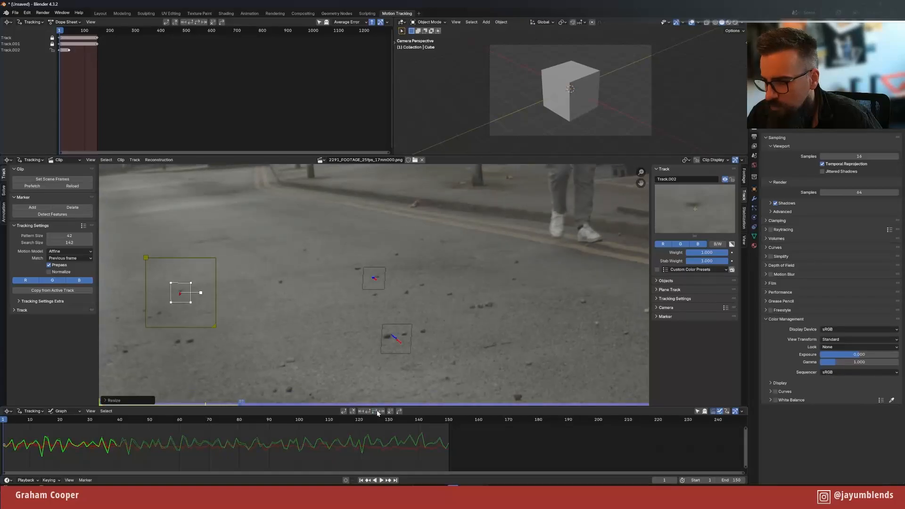
pyautogui.click(361, 480)
pyautogui.hotkey('ctrl', 'l')
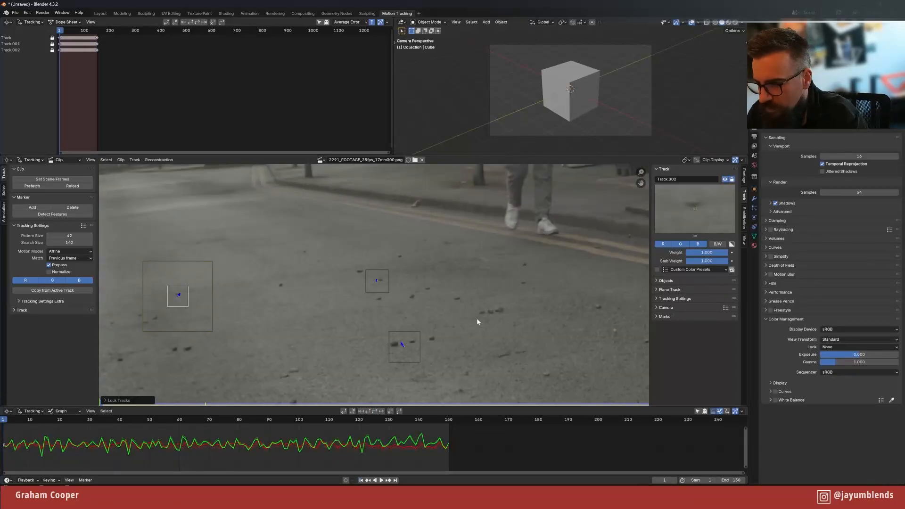
# - Add a marker on the row of stones right of the first track, scaled up about 2.75 times and centred on the stones
pyautogui.keyDown('ctrl'); pyautogui.click(485, 313); pyautogui.keyUp('ctrl')
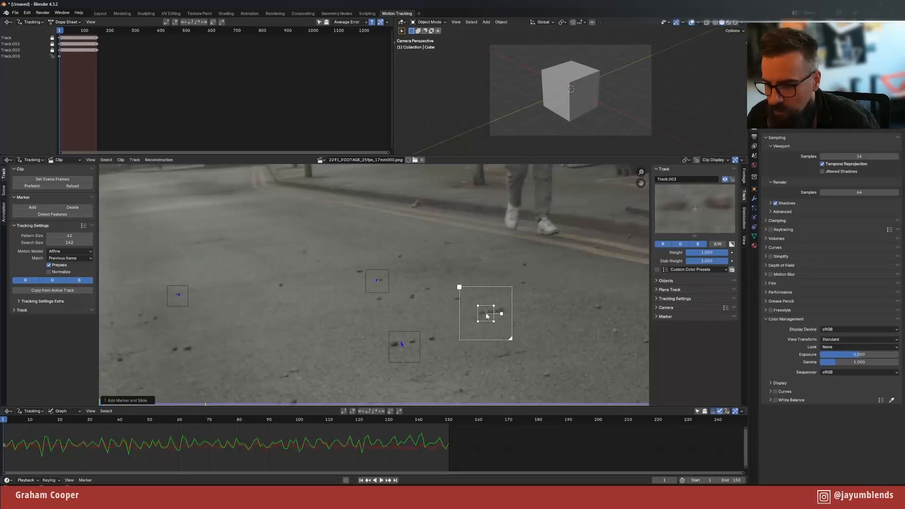
pyautogui.press('s')
pyautogui.click(503, 320)
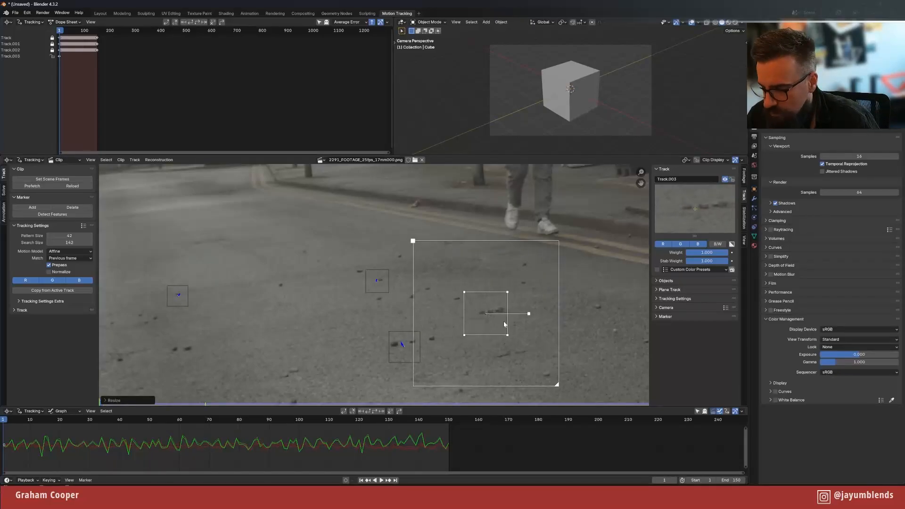
pyautogui.press('g')
pyautogui.click(506, 321)
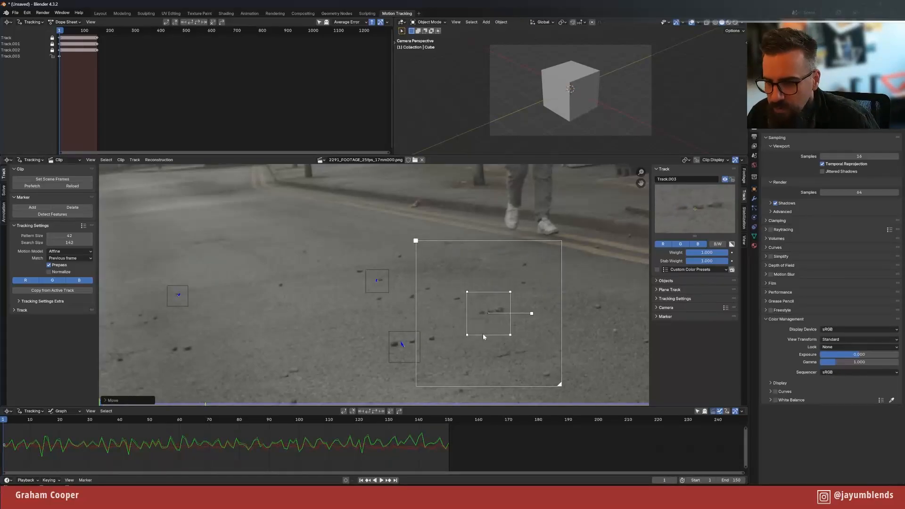
# - Track the large marker on the right-hand stones forward to frame 150, lock it and return to frame 1
pyautogui.click(374, 412)
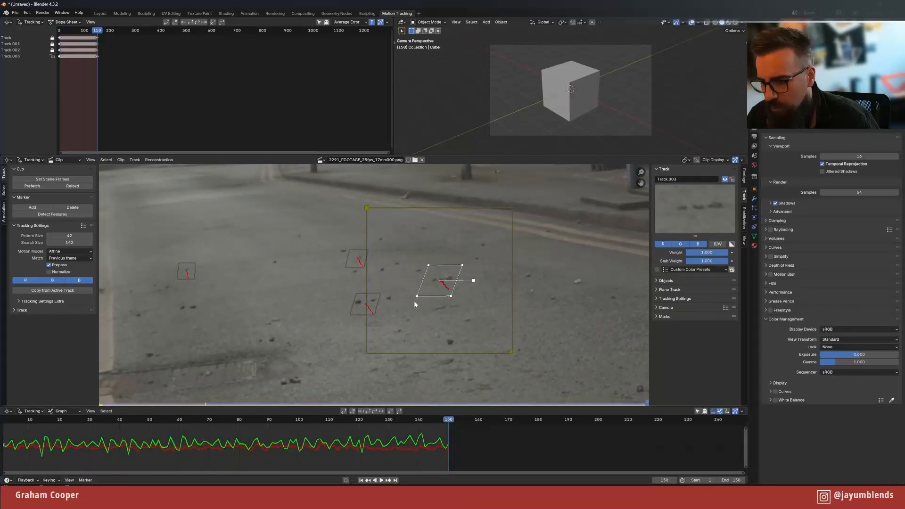
pyautogui.hotkey('ctrl', 'l')
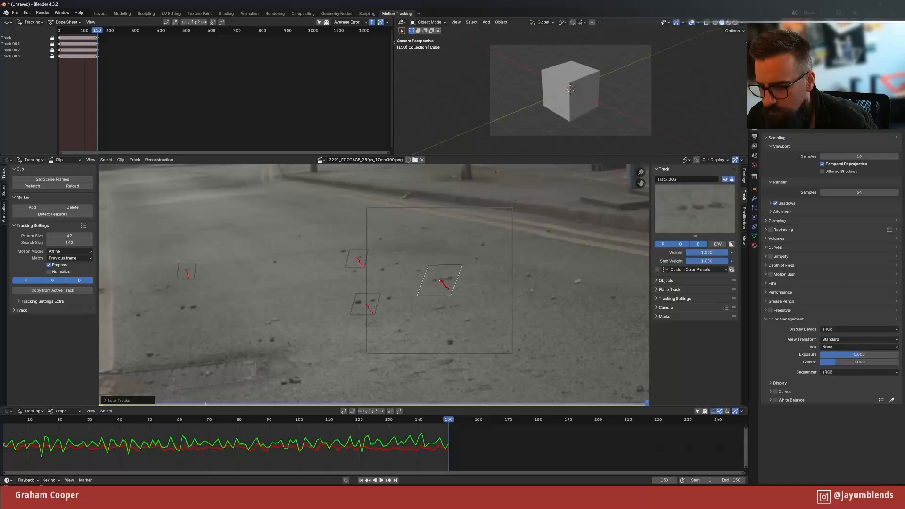
pyautogui.click(361, 480)
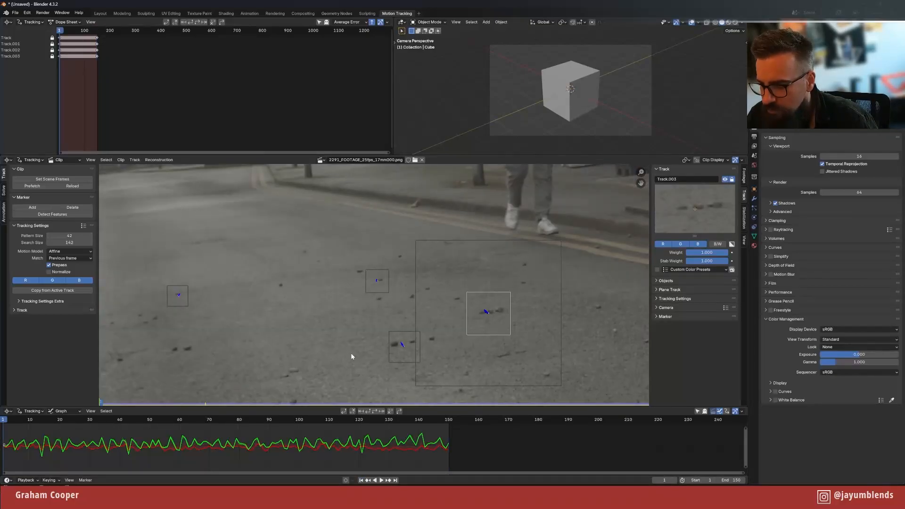
# - Add a marker on the pair of stones below the left-side track, scaled up about 1.9 times and shifted to cover both stones
pyautogui.scroll(-2, 351, 357)
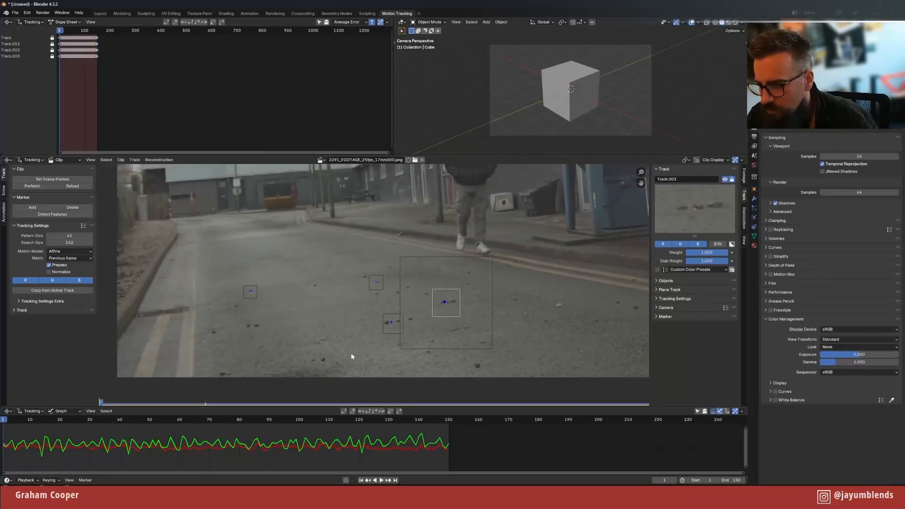
pyautogui.keyDown('ctrl'); pyautogui.click(251, 326); pyautogui.keyUp('ctrl')
pyautogui.press('s')
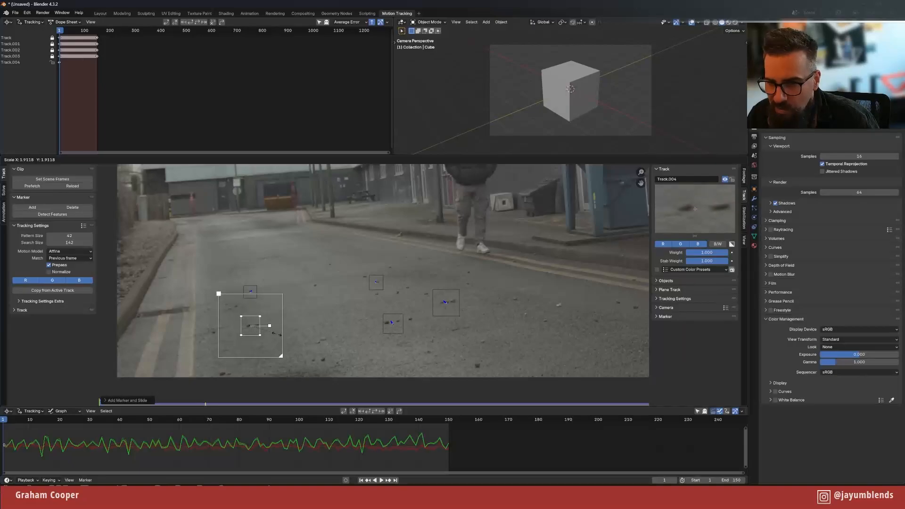
pyautogui.click(278, 335)
pyautogui.press('g')
pyautogui.click(280, 337)
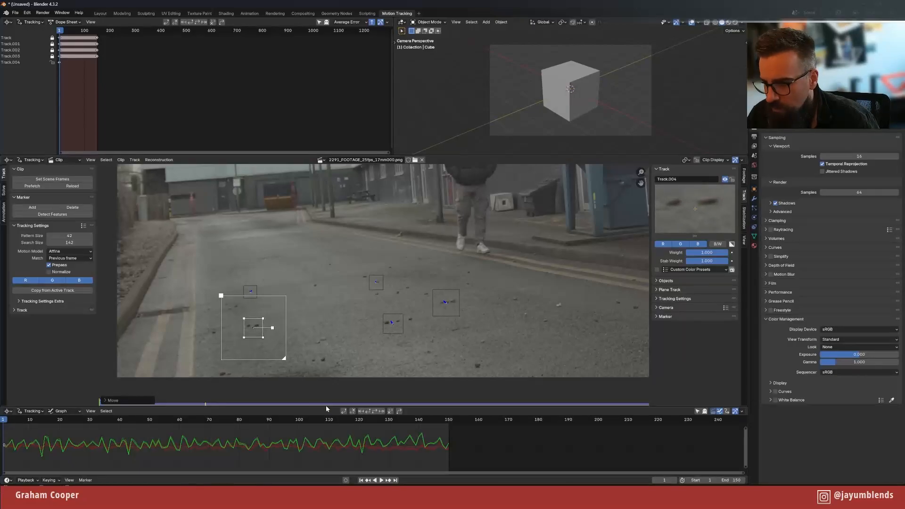
# - Track the marker on the lower-left pair of stones forward to frame 150, lock it and return to frame 1
pyautogui.hotkey('ctrl', 't')
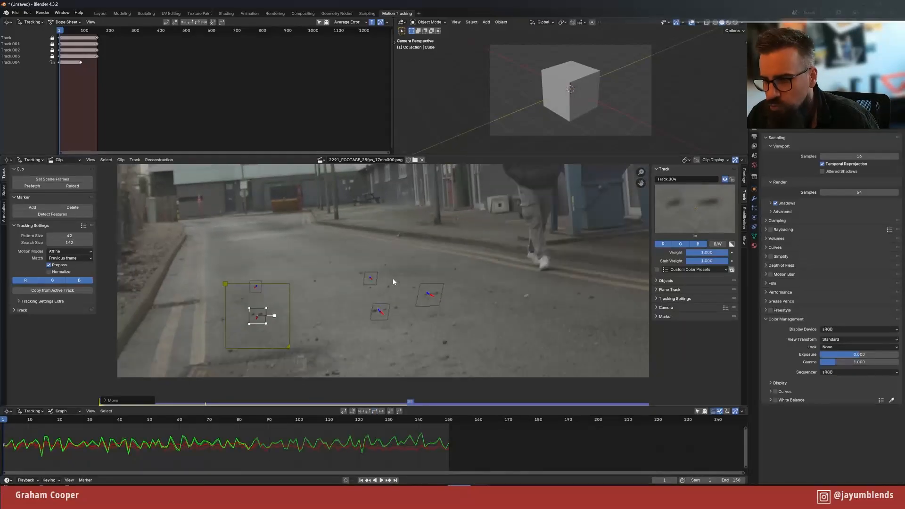
pyautogui.hotkey('ctrl', 'l')
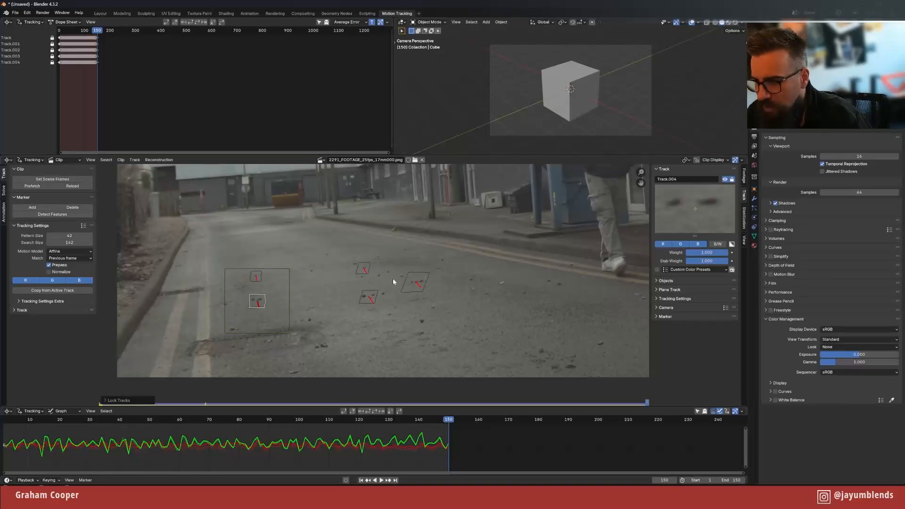
pyautogui.click(360, 480)
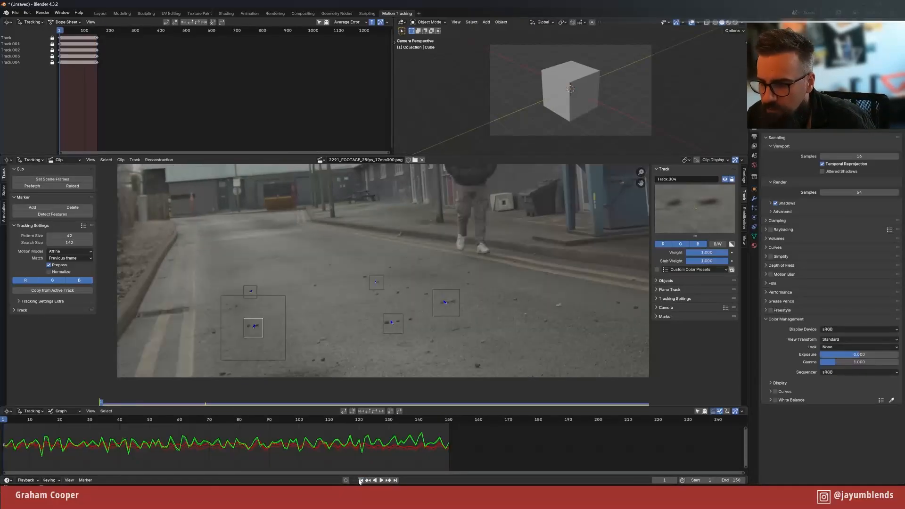
# - Add a marker on the small dark spot just above and right of the largest track, and scale it up about 1.5 times
pyautogui.keyDown('ctrl'); pyautogui.click(469, 285); pyautogui.keyUp('ctrl')
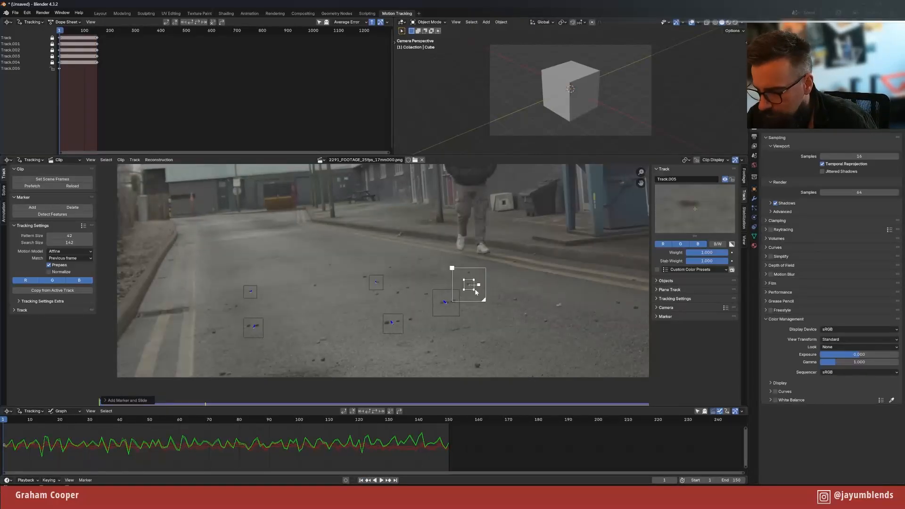
pyautogui.press('s')
pyautogui.click(453, 343)
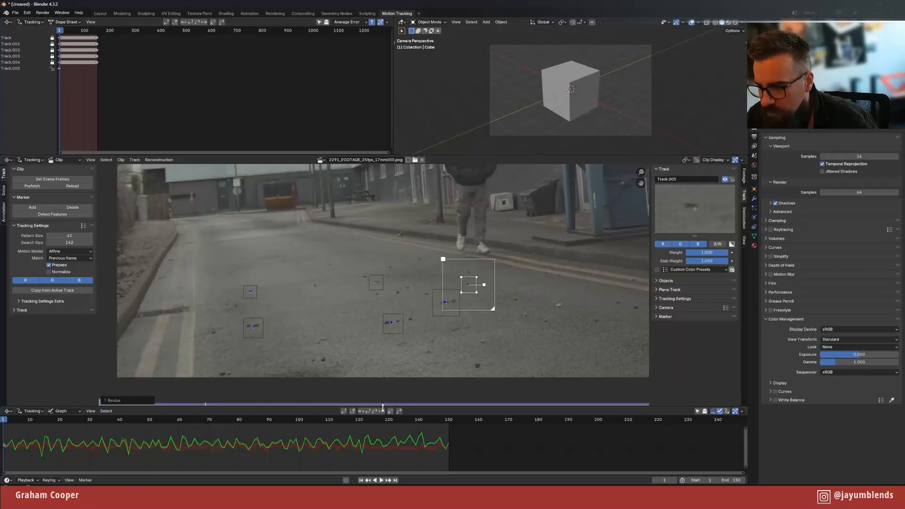
# - Track the marker on the upper-right road spot forward to frame 150, lock it and return to frame 1
pyautogui.hotkey('ctrl', 't')
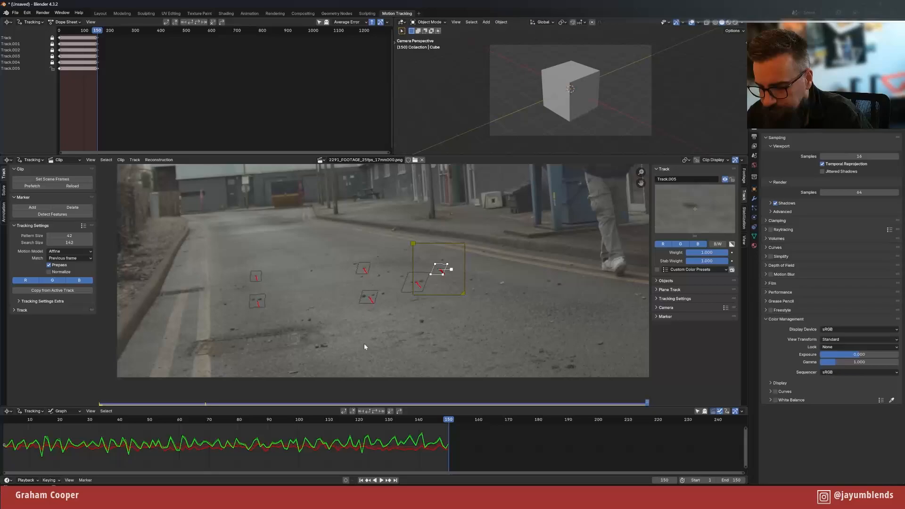
pyautogui.hotkey('ctrl', 'l')
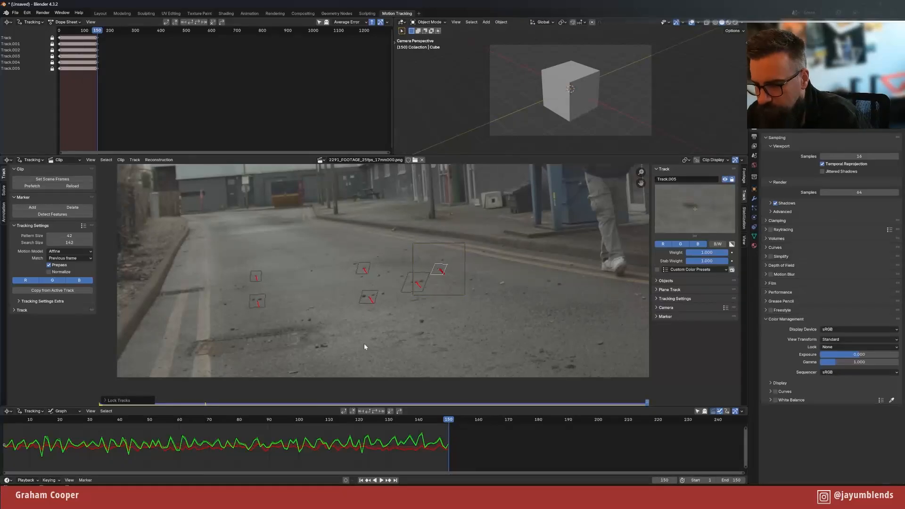
pyautogui.click(361, 479)
# - Add a marker on the dark road mark just below the largest track and scale it up about 2 times
pyautogui.keyDown('ctrl'); pyautogui.click(460, 329); pyautogui.keyUp('ctrl')
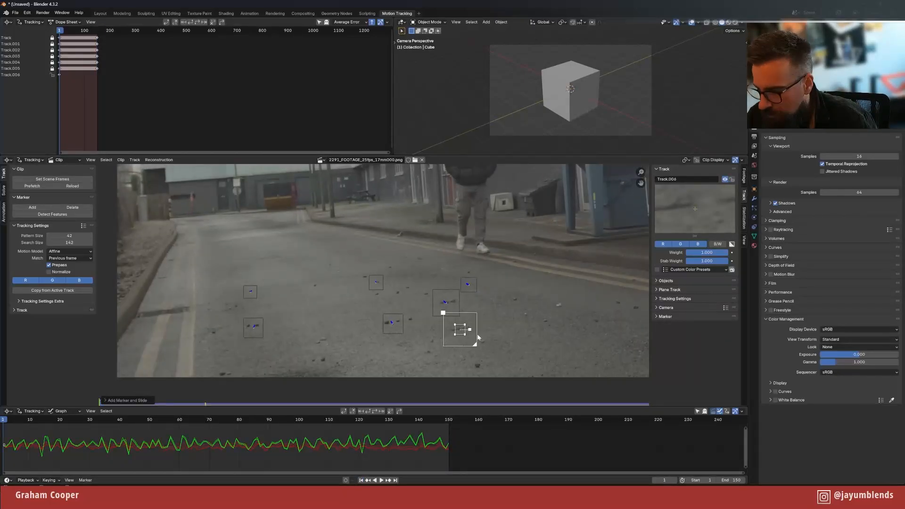
pyautogui.press('s')
pyautogui.click(499, 344)
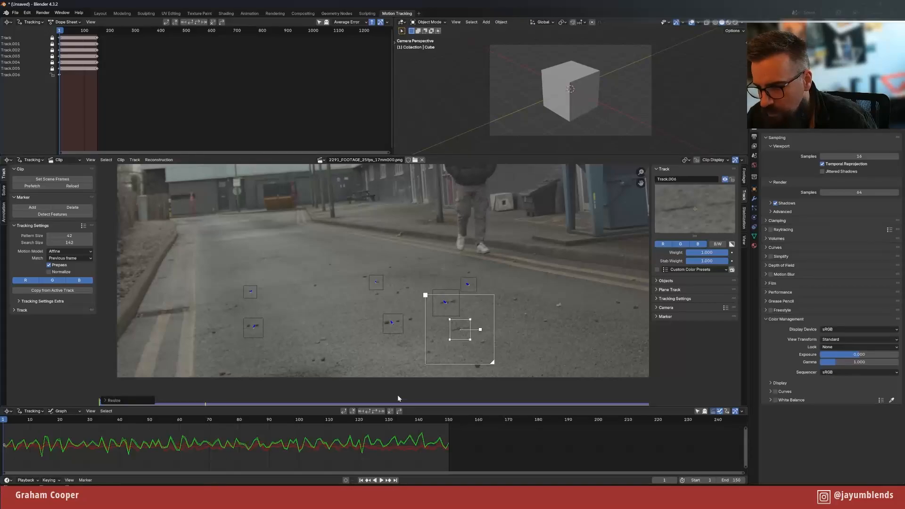
# - Track the marker on the lower-right road mark forward to frame 150, lock it and return to frame 1
pyautogui.hotkey('ctrl', 't')
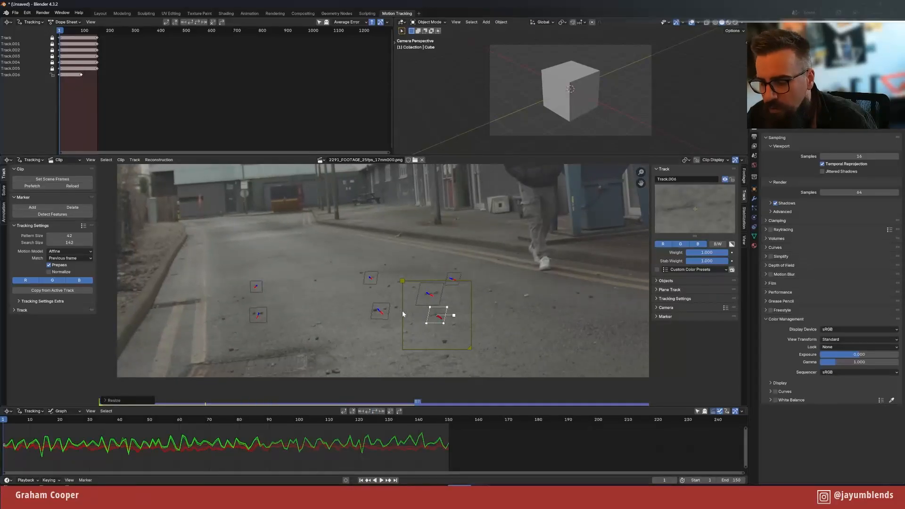
pyautogui.hotkey('ctrl', 'l')
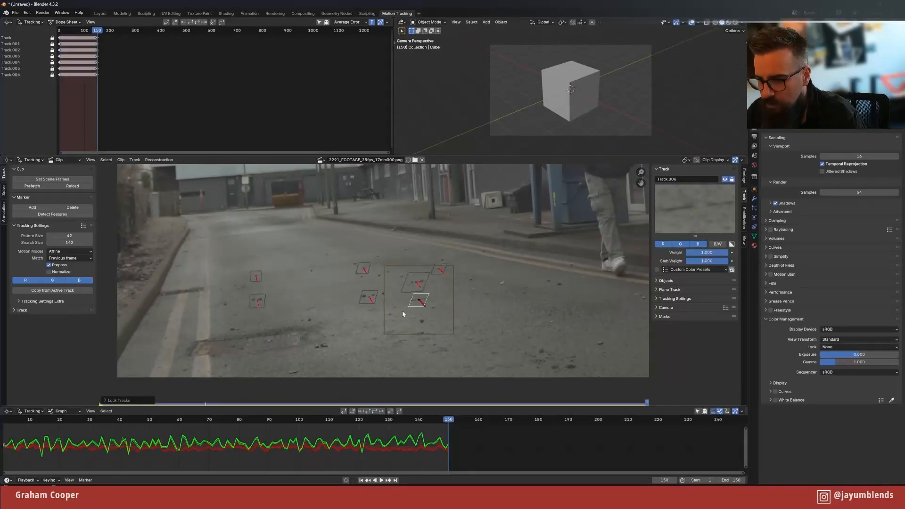
pyautogui.click(363, 480)
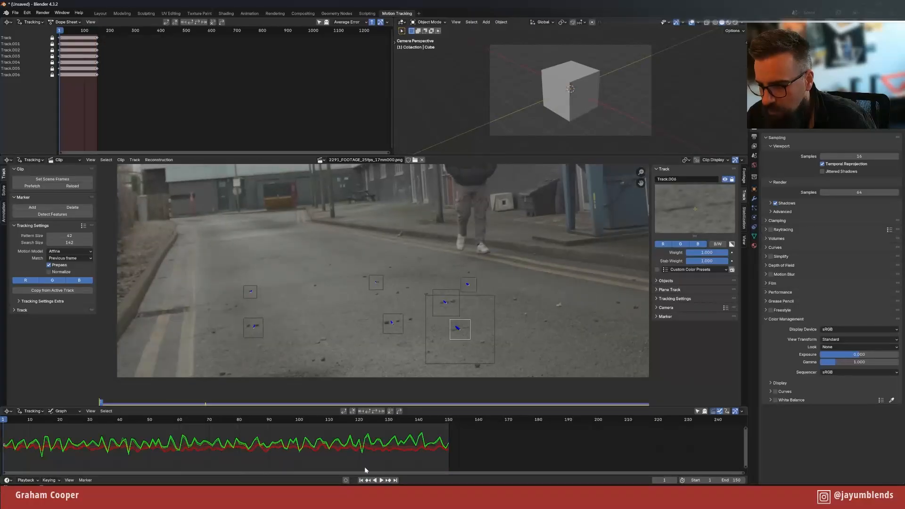
# - Add a marker on the dark road spot midway between the upper-left track and the upper-middle track, and scale it up about 1.7 times
pyautogui.keyDown('ctrl'); pyautogui.click(316, 285); pyautogui.keyUp('ctrl')
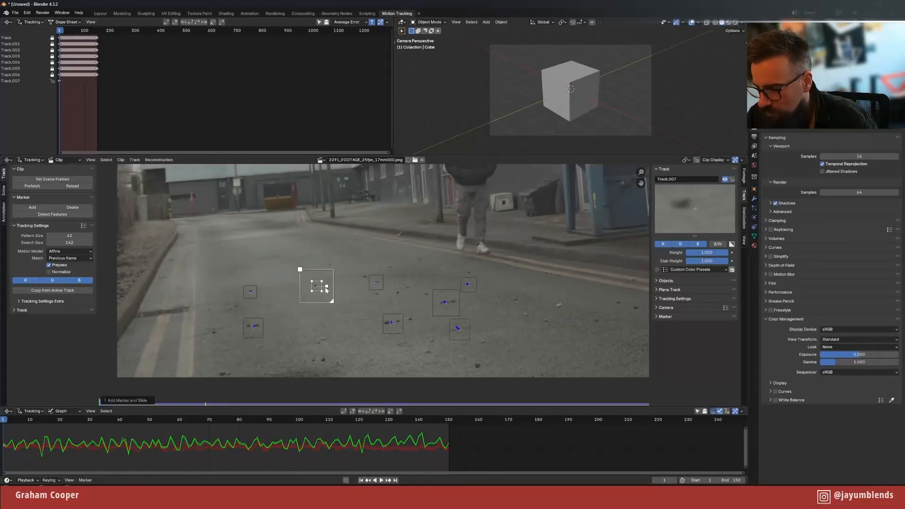
pyautogui.press('s')
pyautogui.click(337, 325)
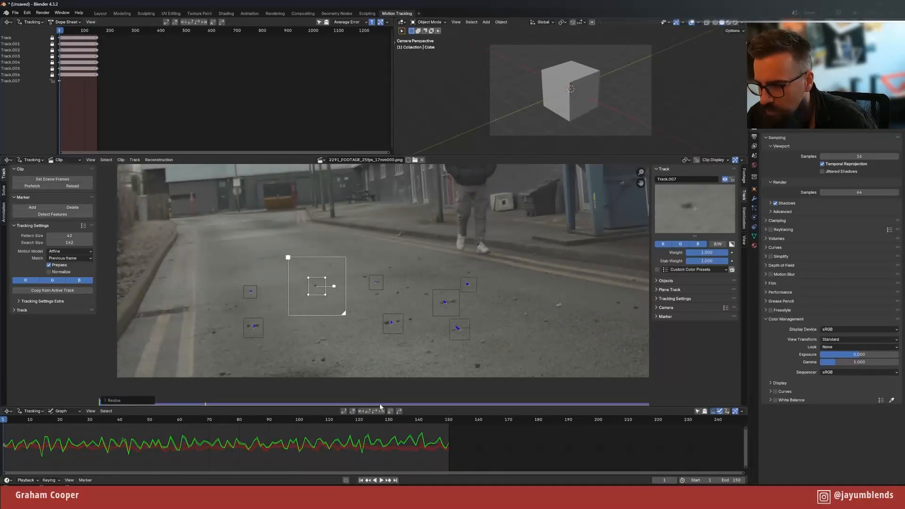
# - Track the marker between the upper-left and upper-middle tracks forward to frame 150, lock it and return to frame 1
pyautogui.hotkey('ctrl', 't')
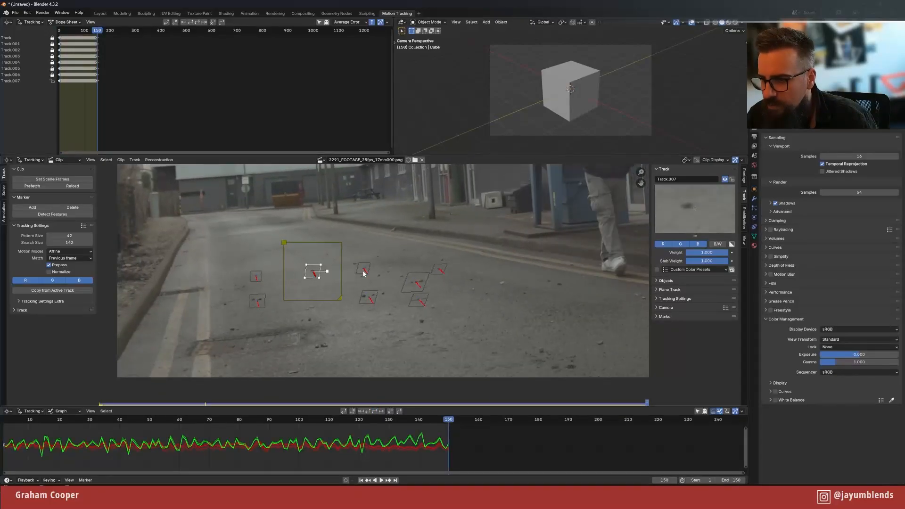
pyautogui.hotkey('ctrl', 'l')
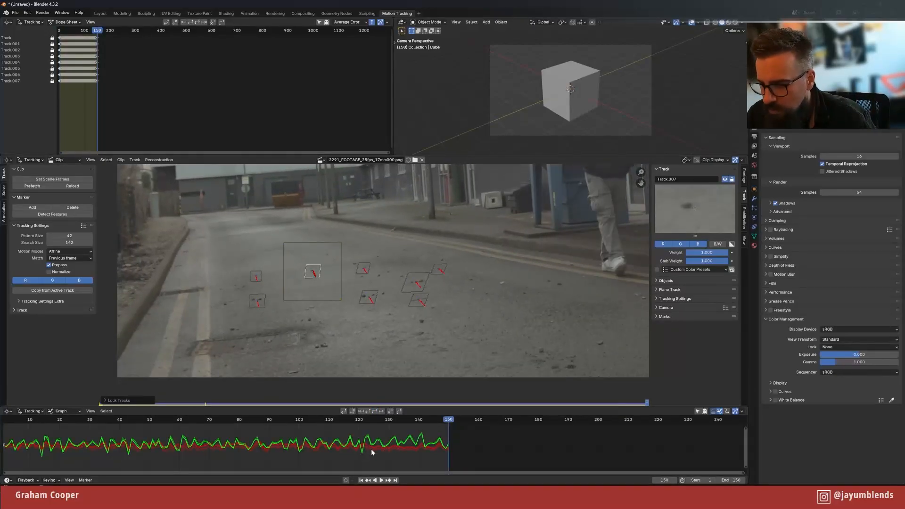
pyautogui.click(361, 479)
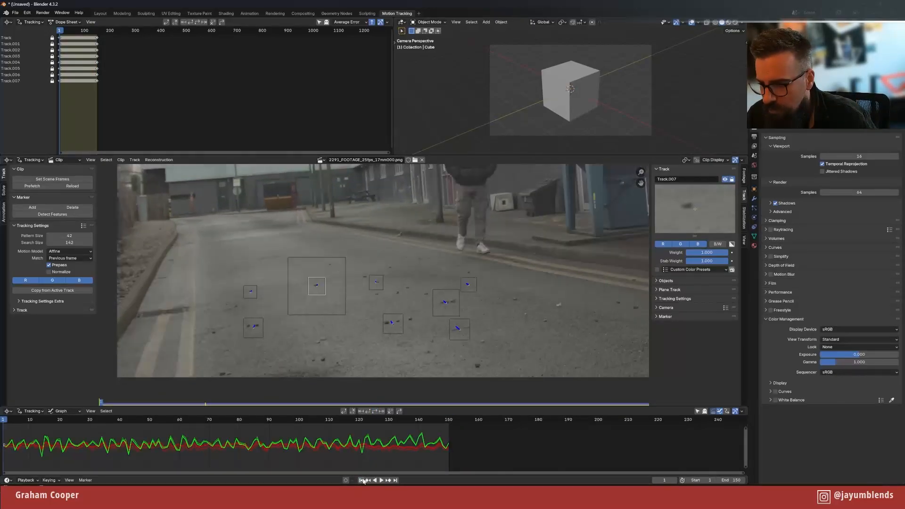
# - Add a marker on the dark road mark well to the right of all existing tracks and scale it up about 4 times
pyautogui.keyDown('ctrl'); pyautogui.click(545, 323); pyautogui.keyUp('ctrl')
pyautogui.press('s')
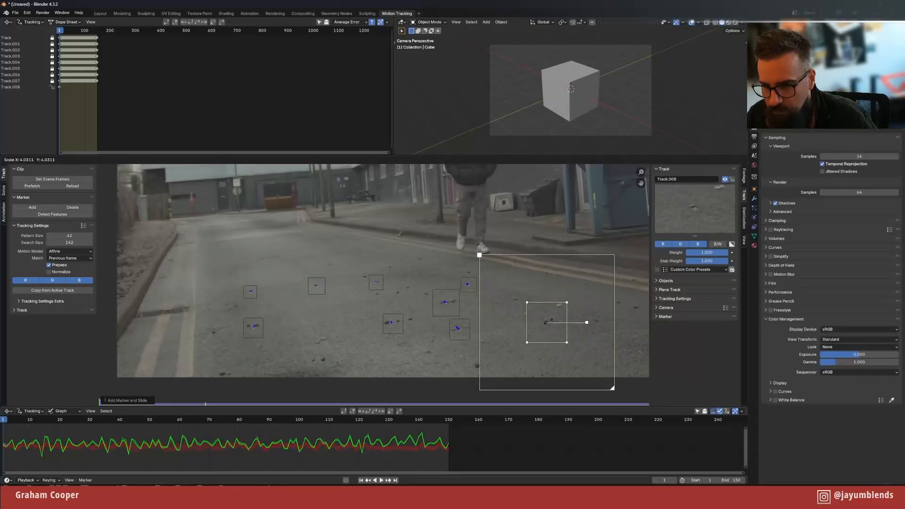
pyautogui.click(549, 321)
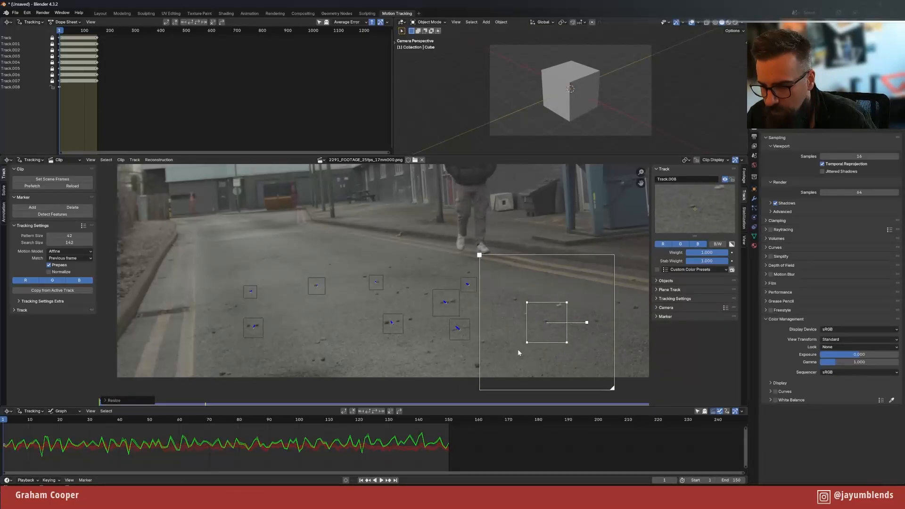
# - Track the large far-right road marker forward to frame 150, lock it and return to frame 1
pyautogui.click(376, 412)
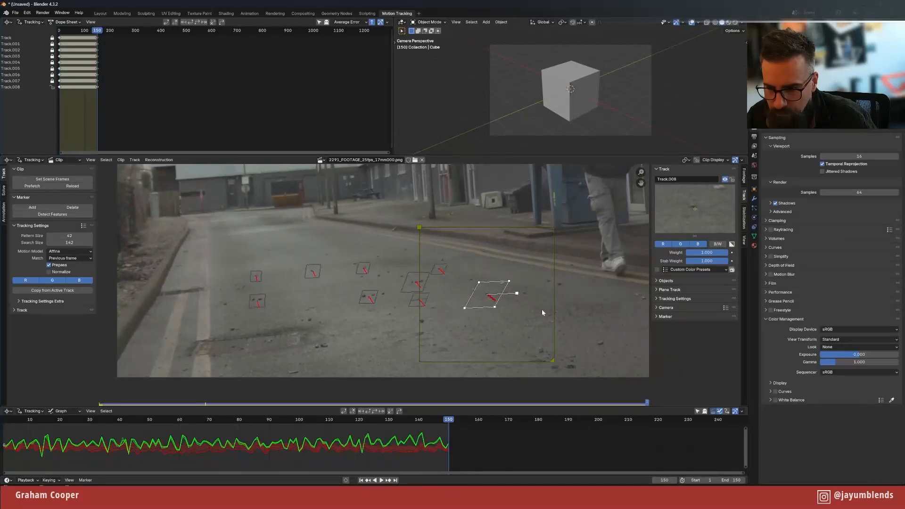
pyautogui.hotkey('ctrl', 'l')
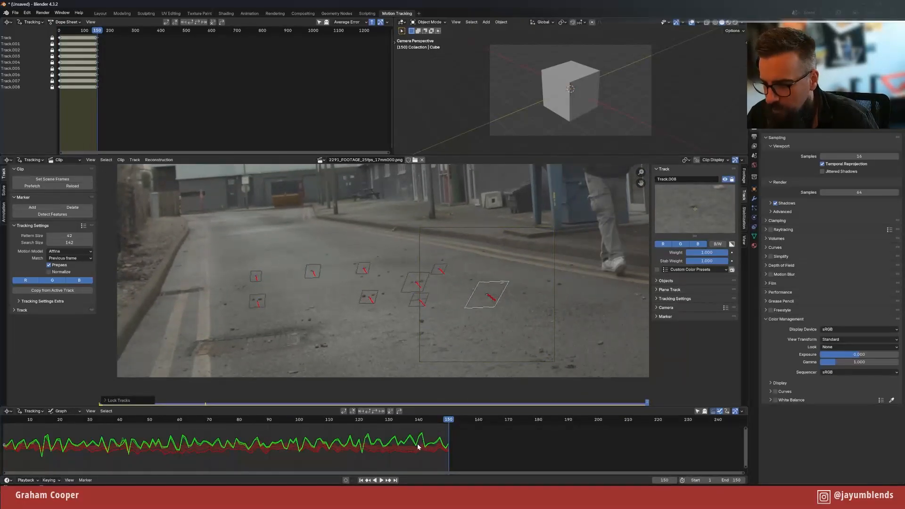
pyautogui.click(361, 479)
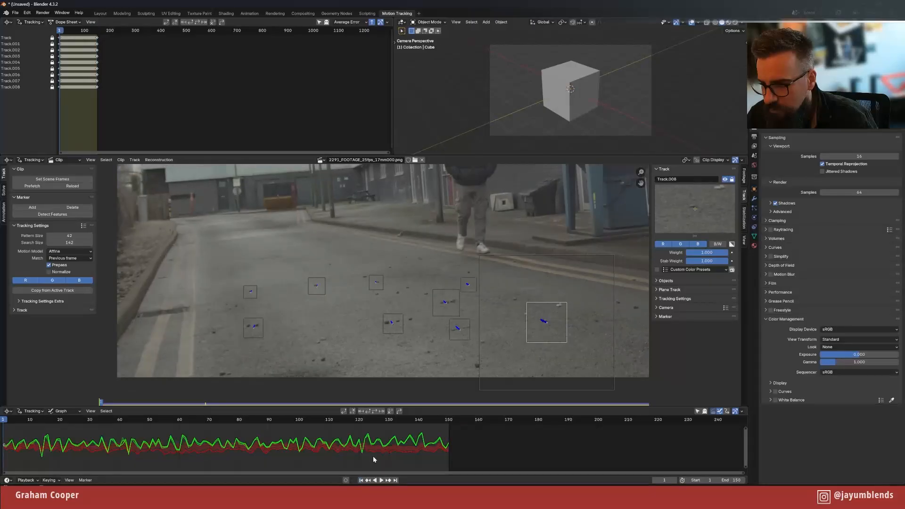
# - Add a marker on the small dark spot just right of the upper-middle track and scale it up about 1.6 times
pyautogui.keyDown('ctrl'); pyautogui.click(406, 288); pyautogui.keyUp('ctrl')
pyautogui.press('s')
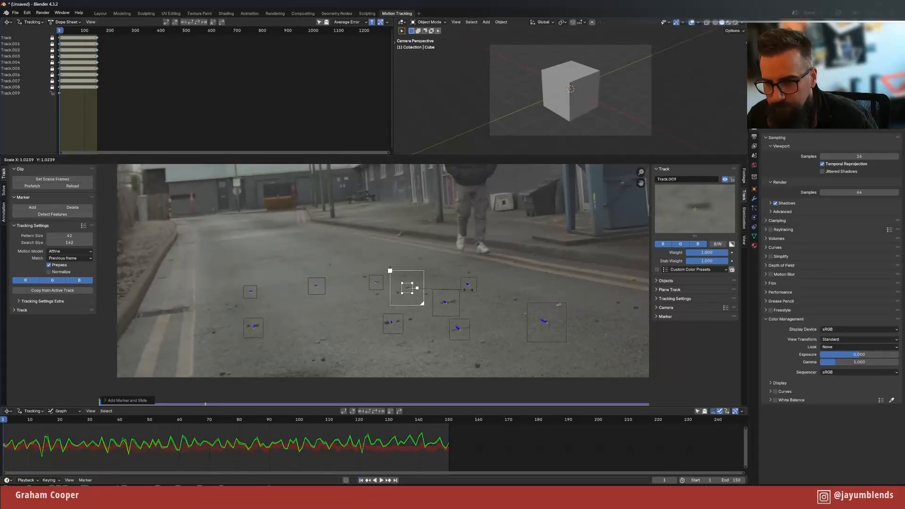
pyautogui.click(500, 307)
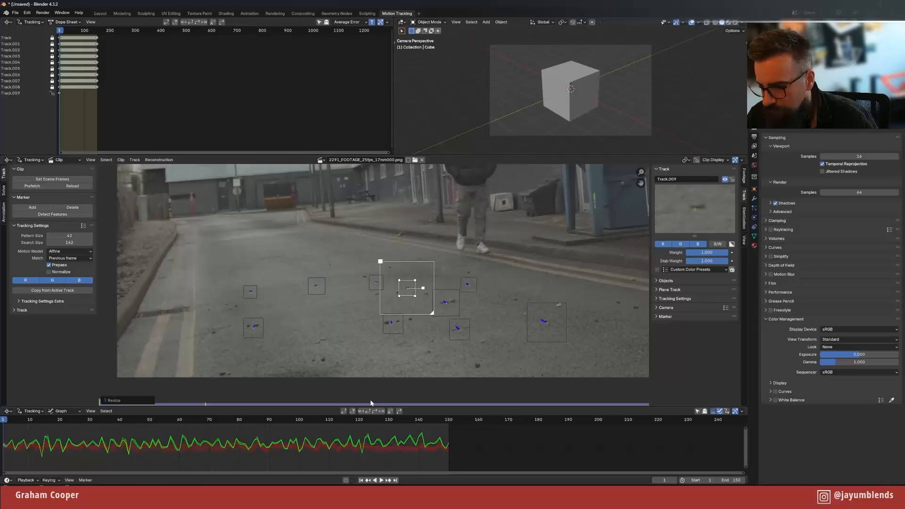
# - Track the marker just right of the upper-middle track forward to frame 150, lock it and return to frame 1
pyautogui.hotkey('ctrl', 't')
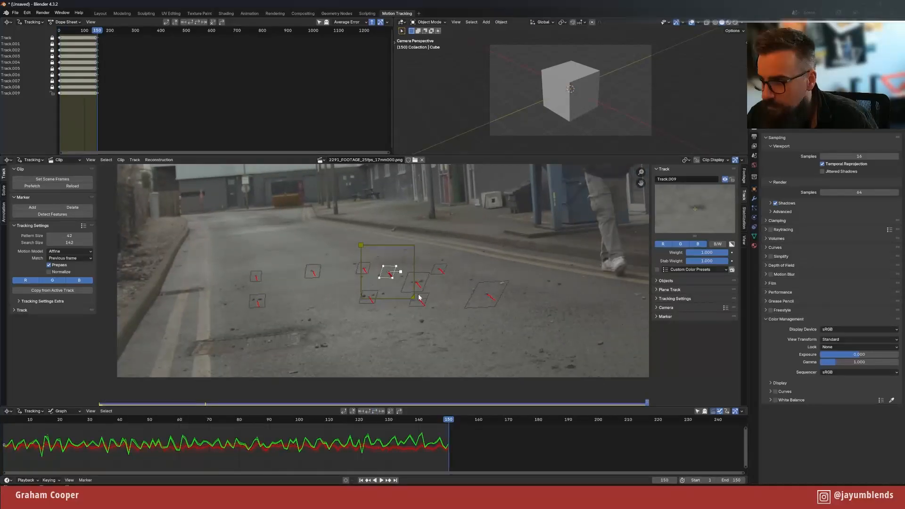
pyautogui.hotkey('ctrl', 'l')
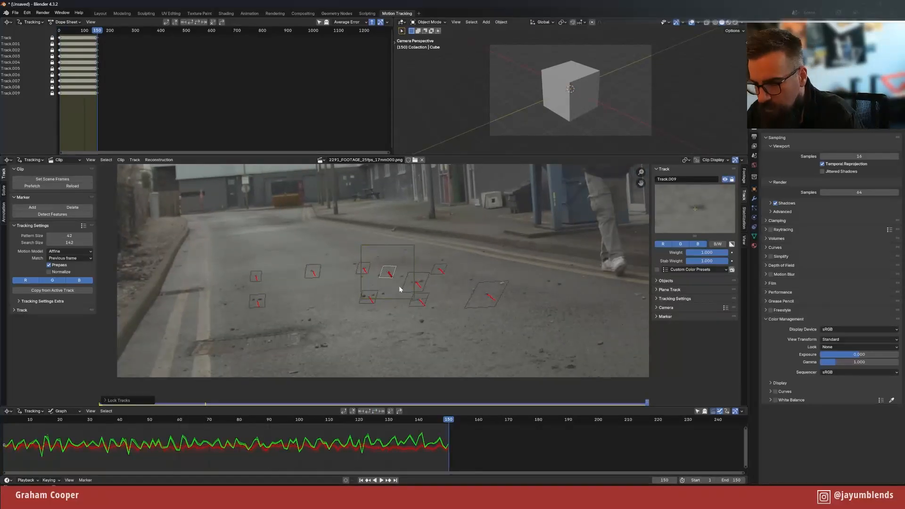
pyautogui.click(361, 479)
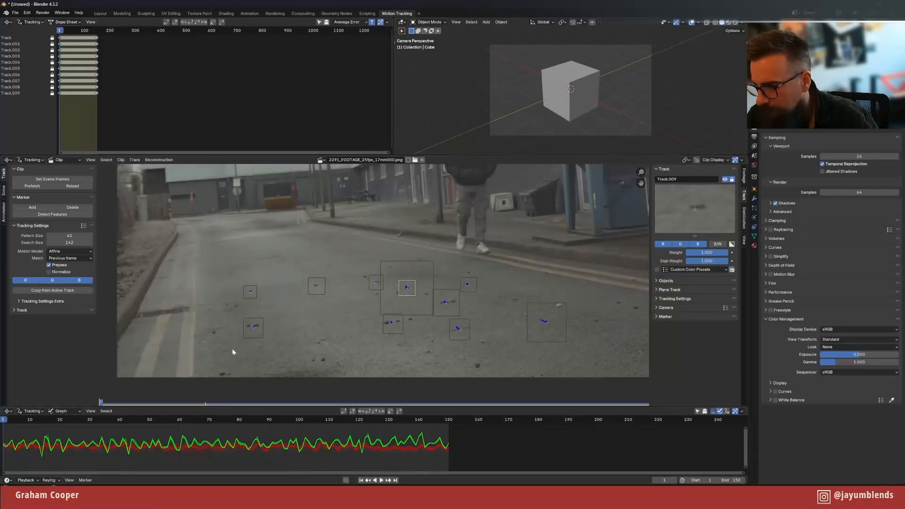
# - Add a marker scaled up about 2 times where the dark crack meets the left yellow line, and fine-tune its position
pyautogui.keyDown('ctrl'); pyautogui.click(186, 312); pyautogui.keyUp('ctrl')
pyautogui.press('s')
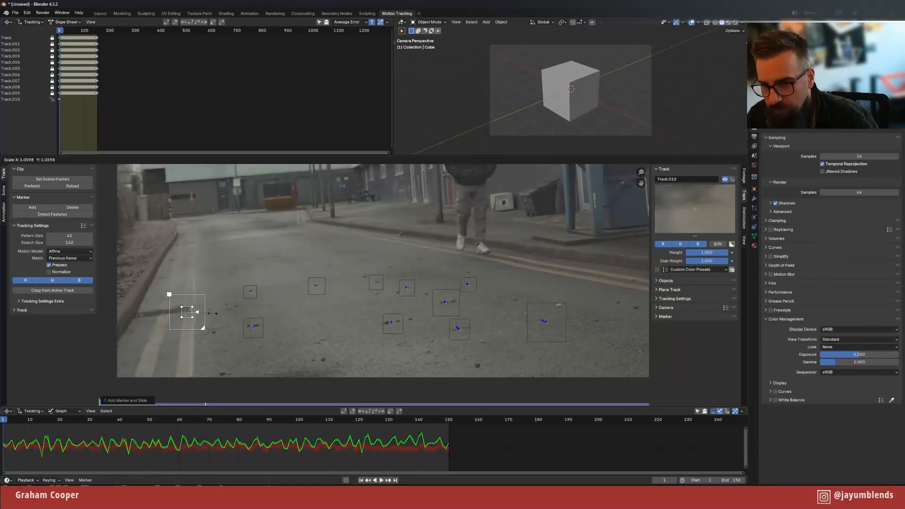
pyautogui.click(233, 329)
pyautogui.press('g')
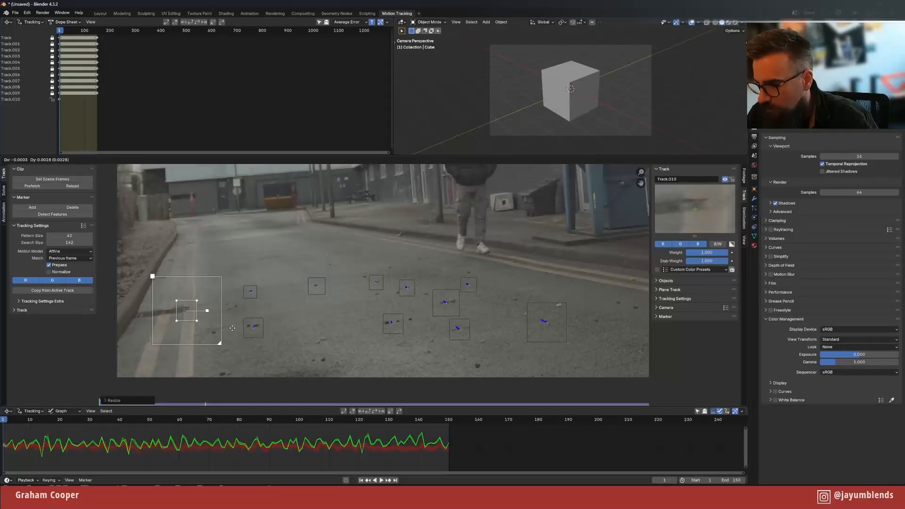
pyautogui.click(235, 326)
# - Track the marker on the left yellow line forward to frame 150, lock it and return to frame 1
pyautogui.hotkey('ctrl', 't')
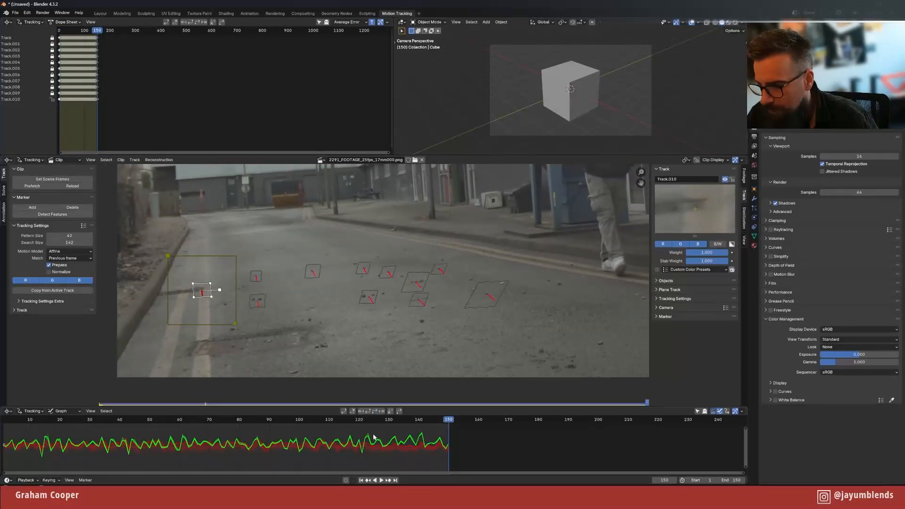
pyautogui.hotkey('ctrl', 'l')
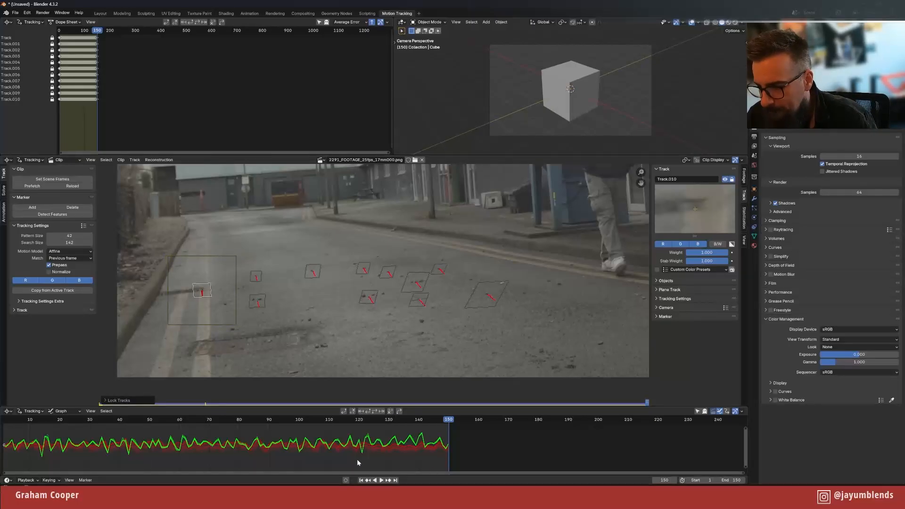
pyautogui.hotkey('shift', 'Left')
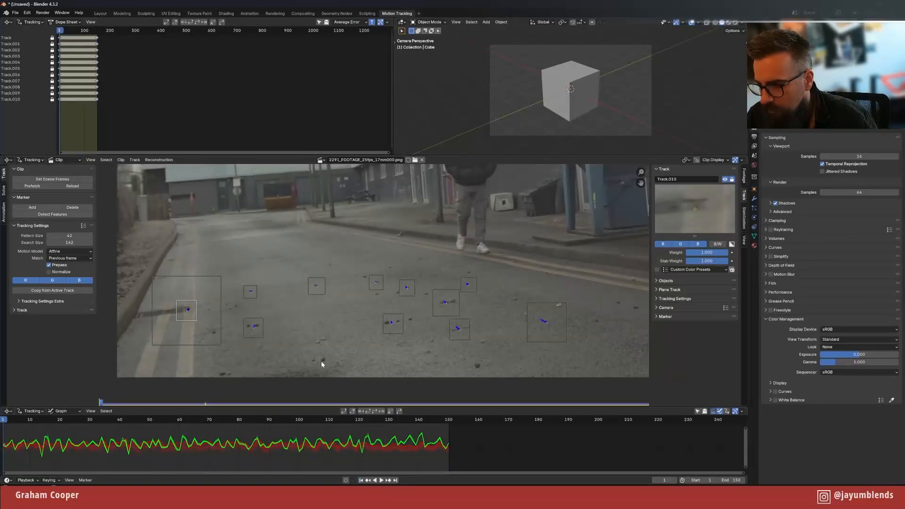
# - Add a marker on the small dark spot farther up the road, above all existing tracks, and scale it up about 1.6 times
pyautogui.keyDown('ctrl'); pyautogui.click(332, 267); pyautogui.keyUp('ctrl')
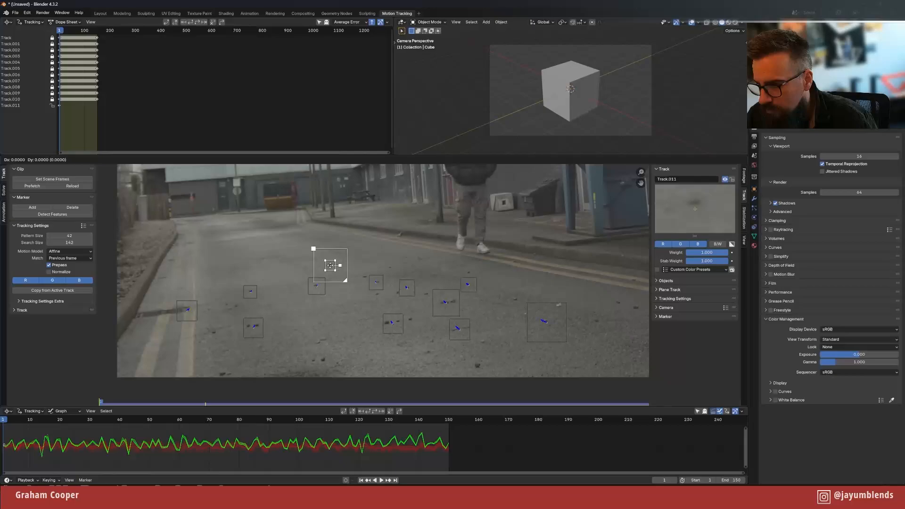
pyautogui.press('s')
pyautogui.click(372, 285)
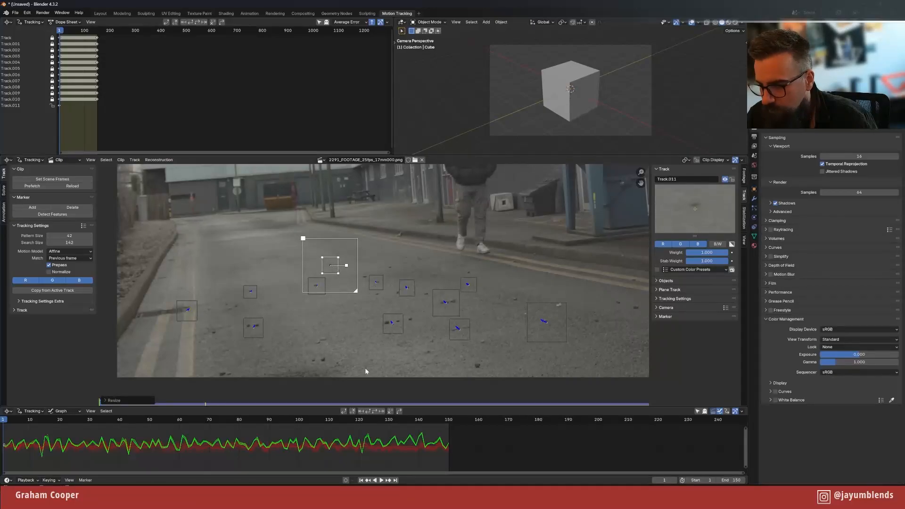
# - Track the uppermost road marker forward to frame 150, lock it and return to frame 1
pyautogui.hotkey('ctrl', 't')
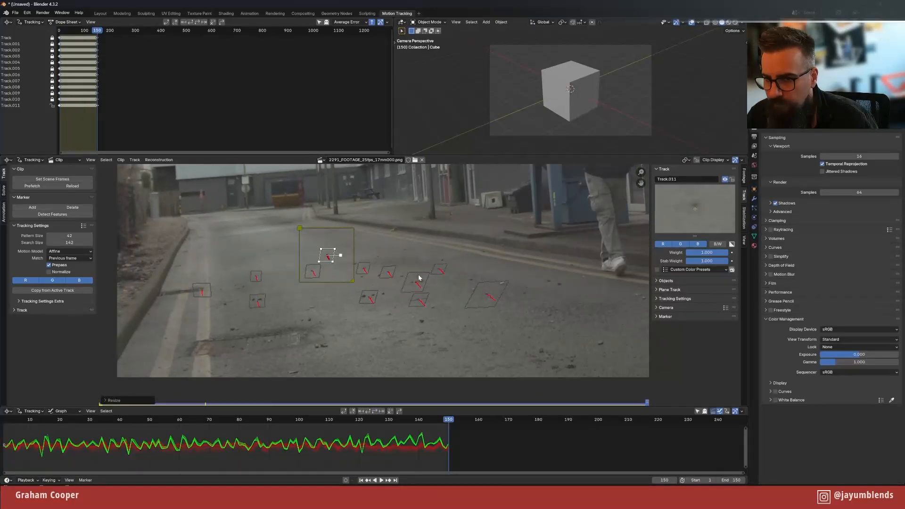
pyautogui.hotkey('ctrl', 'l')
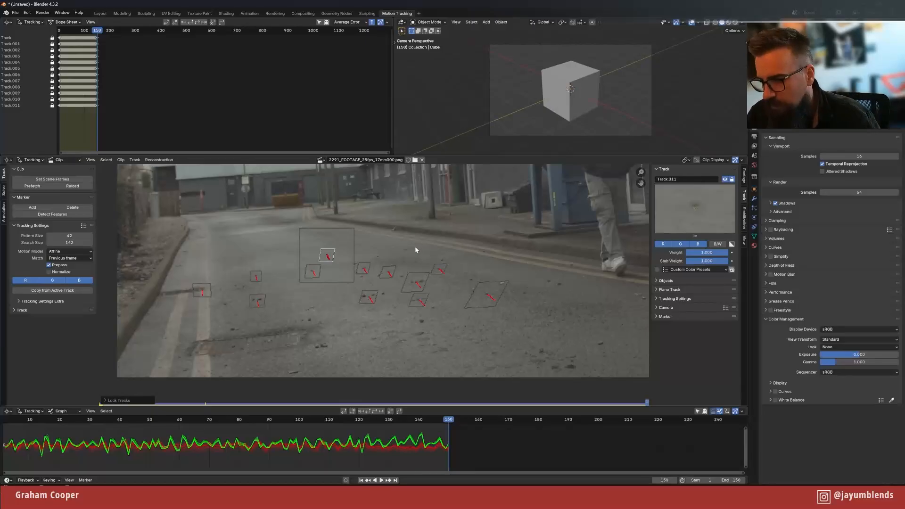
pyautogui.click(361, 479)
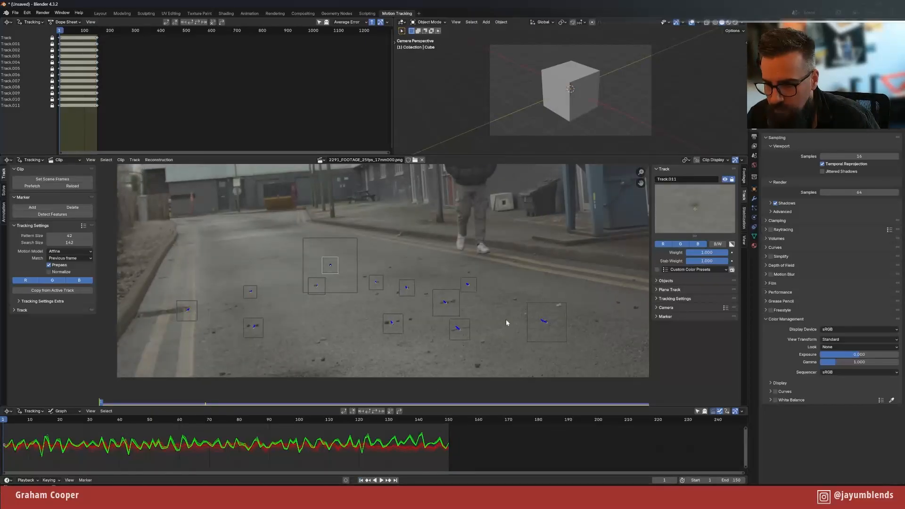
# - Add a marker on the dark foreground spot below and left of the lower-right track, and scale it up about 2.2 times
pyautogui.keyDown('ctrl'); pyautogui.click(429, 352); pyautogui.keyUp('ctrl')
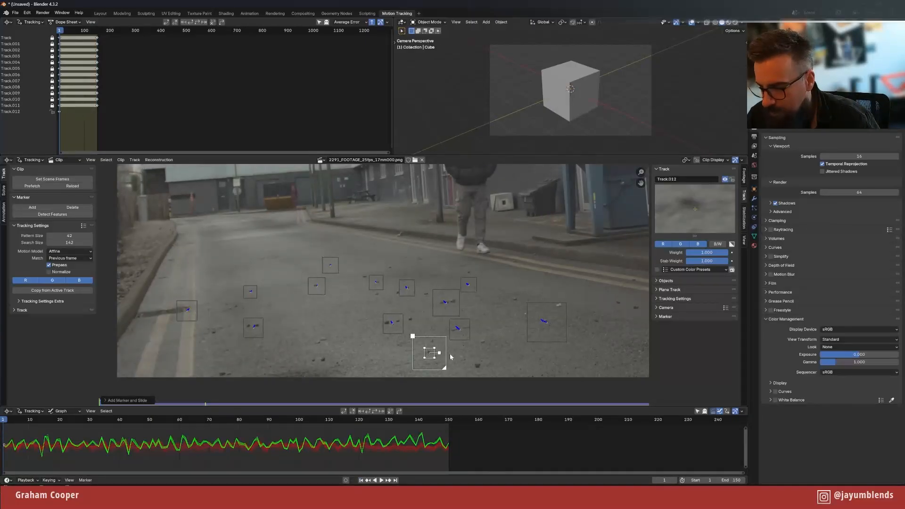
pyautogui.press('s')
pyautogui.click(462, 384)
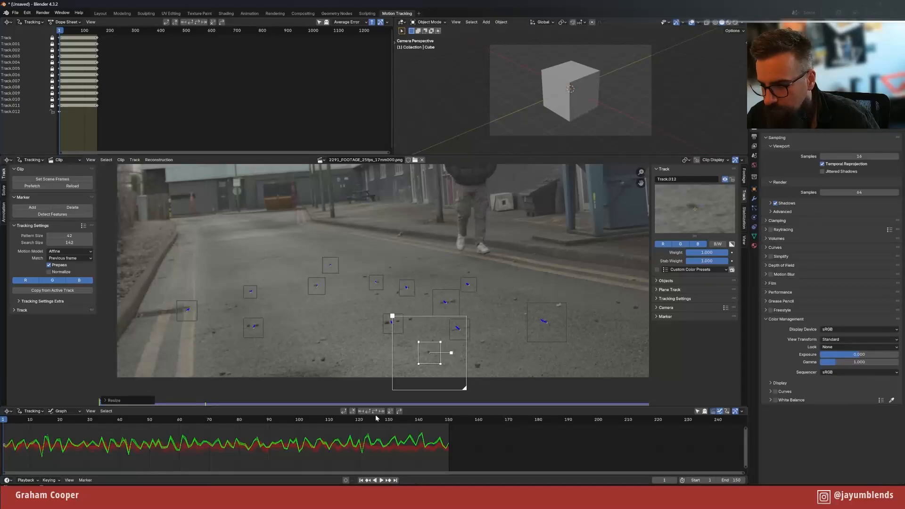
# - Track the foreground marker below the lower-right track forward to frame 150, lock it and return to frame 1
pyautogui.hotkey('ctrl', 't')
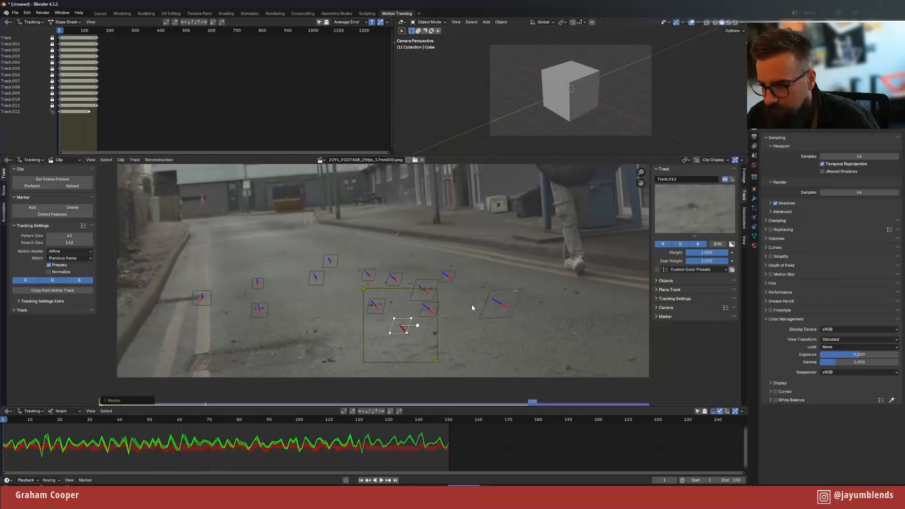
pyautogui.hotkey('ctrl', 'l')
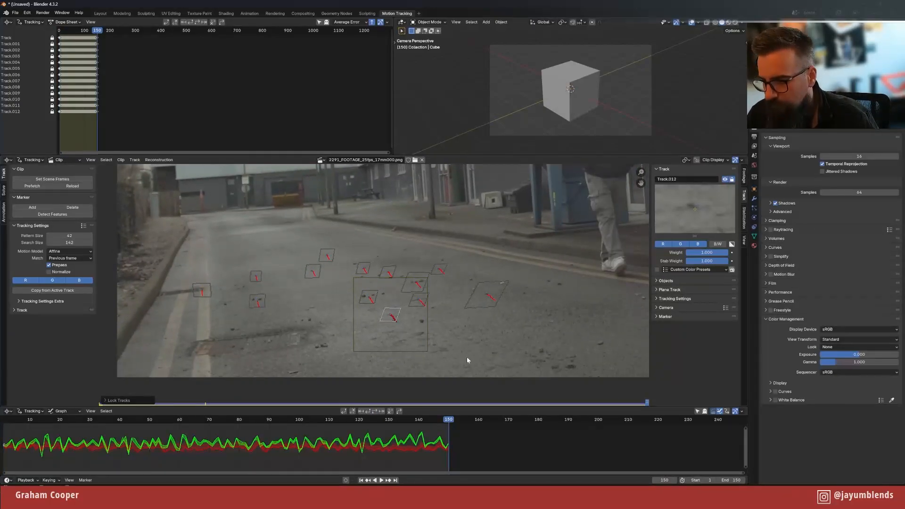
pyautogui.click(361, 479)
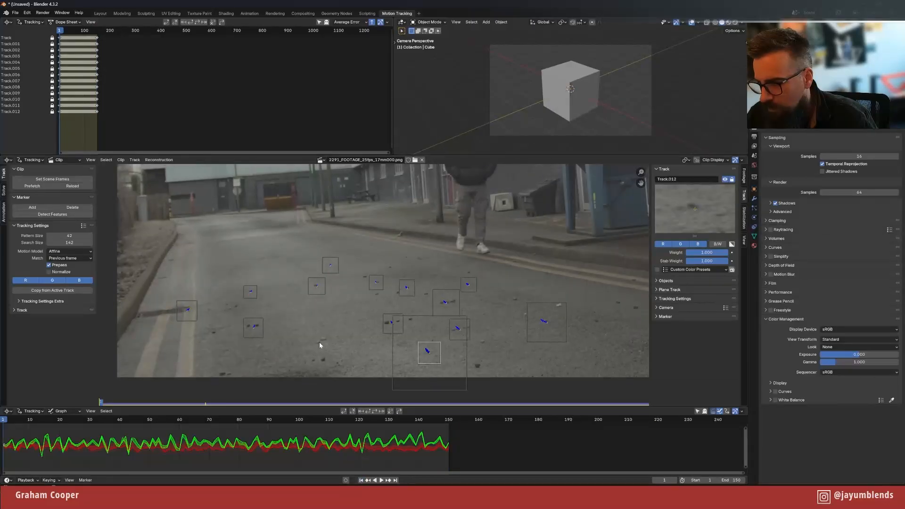
# - Add a marker scaled up about 2 times on the foreground debris between the two lower rows' left and middle tracks, and shift it slightly down
pyautogui.keyDown('ctrl'); pyautogui.click(319, 341); pyautogui.keyUp('ctrl')
pyautogui.press('s')
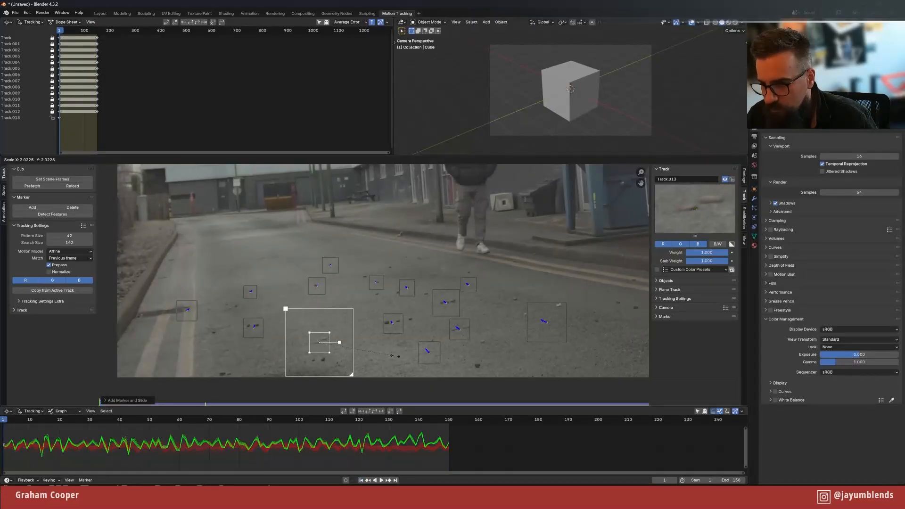
pyautogui.click(392, 355)
pyautogui.press('g')
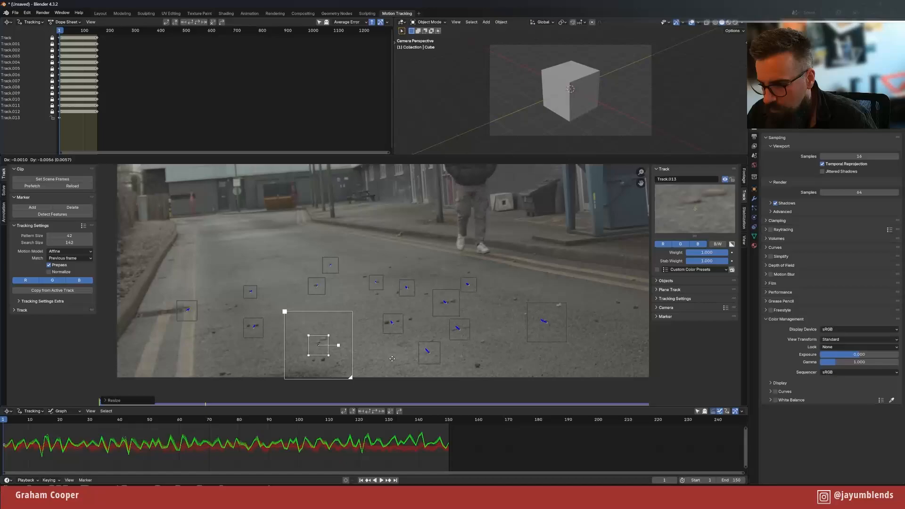
pyautogui.click(391, 359)
# - Track the marker on the lower-middle foreground debris forward to frame 150, lock it and return to frame 1
pyautogui.click(375, 413)
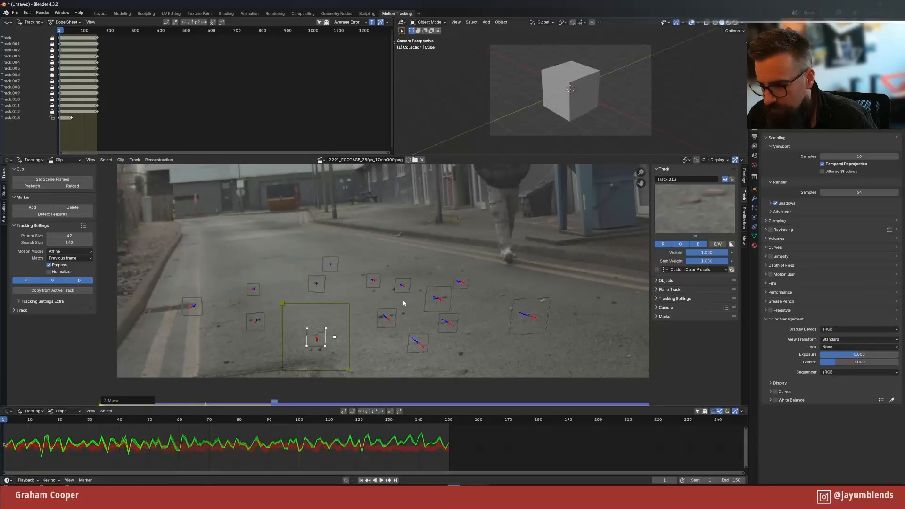
pyautogui.hotkey('ctrl', 'l')
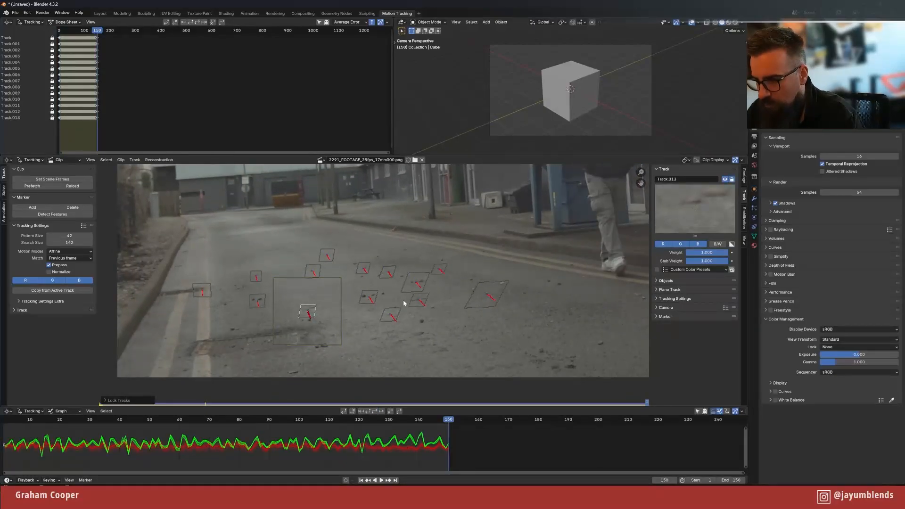
pyautogui.click(360, 480)
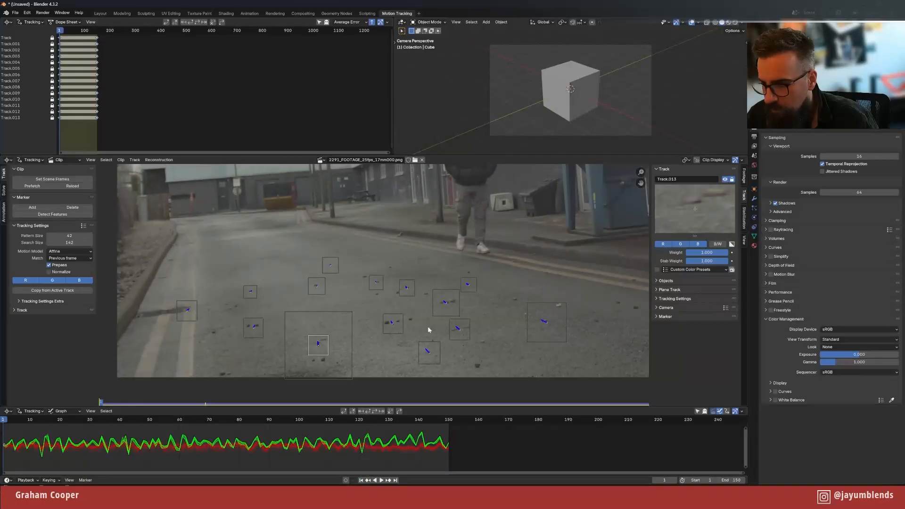
# - Add a marker on the small dark spot just above the upper-middle tracks, scale it up about 2.2 times and nudge it onto the spot
pyautogui.keyDown('ctrl'); pyautogui.click(391, 267); pyautogui.keyUp('ctrl')
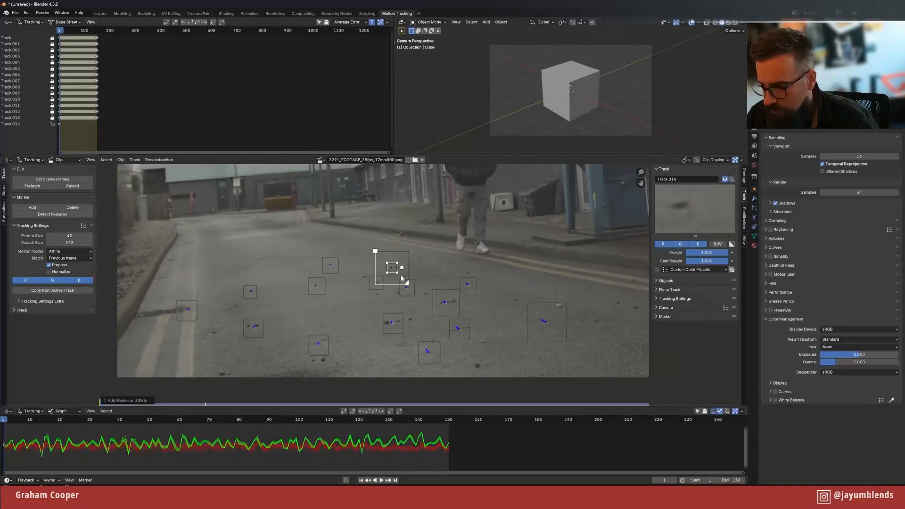
pyautogui.press('s')
pyautogui.click(412, 278)
pyautogui.press('g')
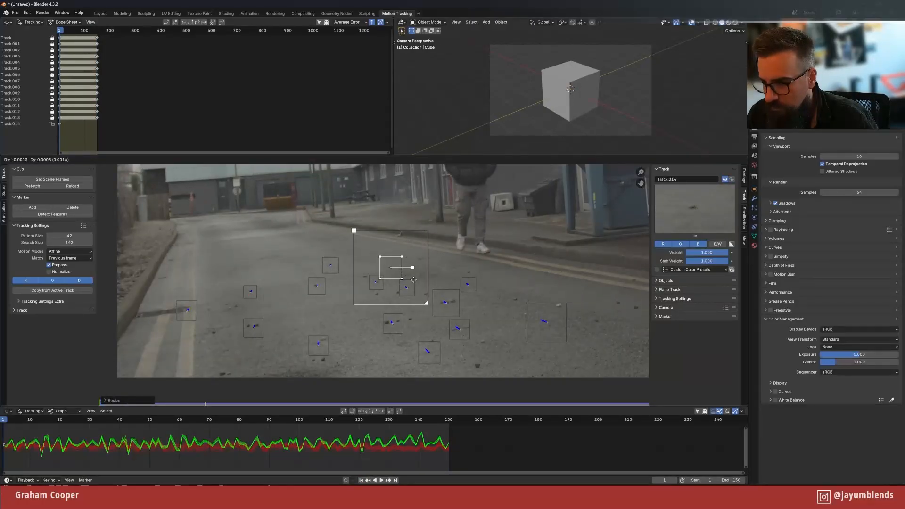
pyautogui.click(414, 283)
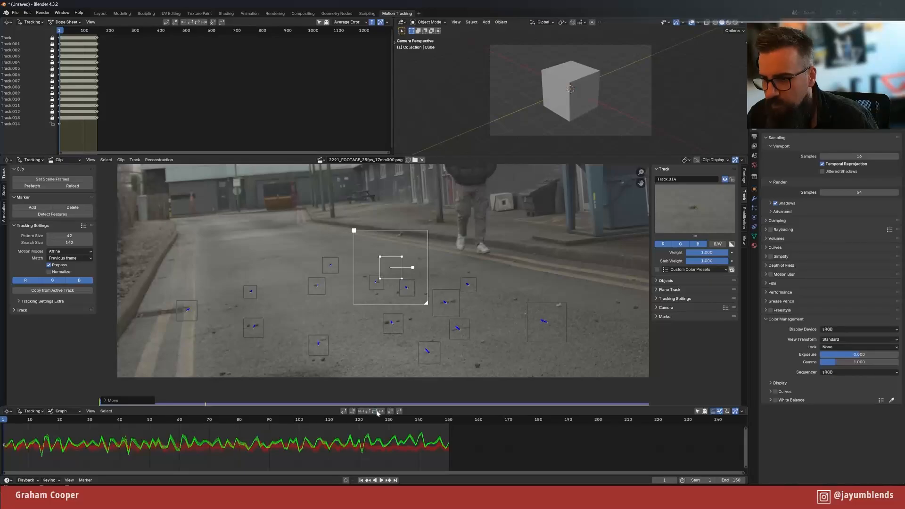
# - Track the marker above the upper-middle tracks forward to frame 150, lock it and return to frame 1
pyautogui.hotkey('ctrl', 't')
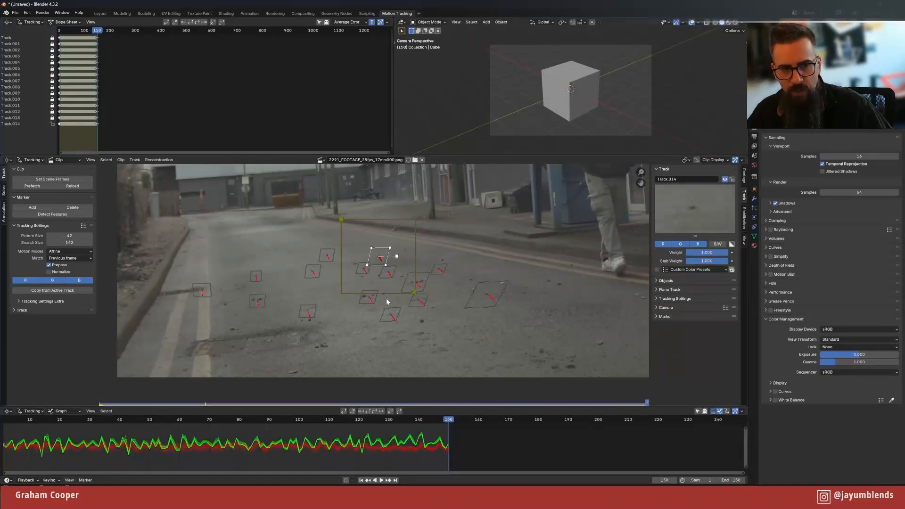
pyautogui.hotkey('ctrl', 'l')
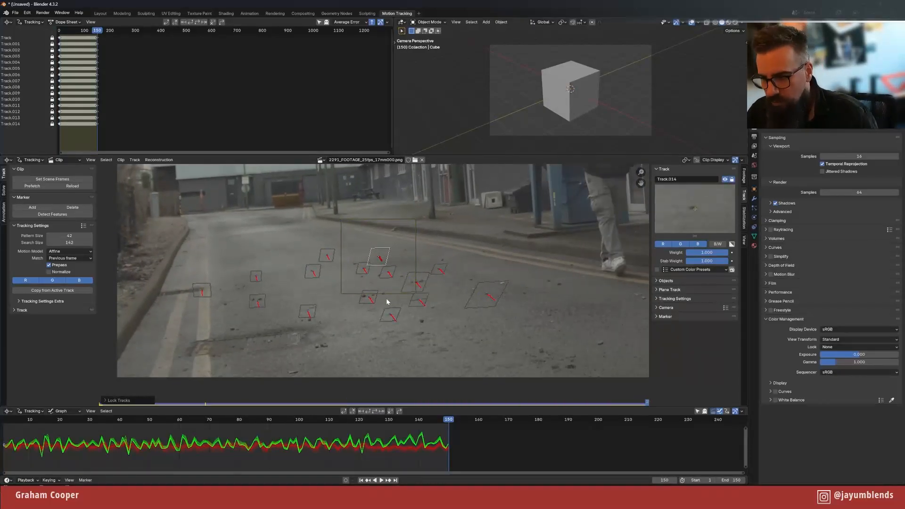
pyautogui.click(361, 479)
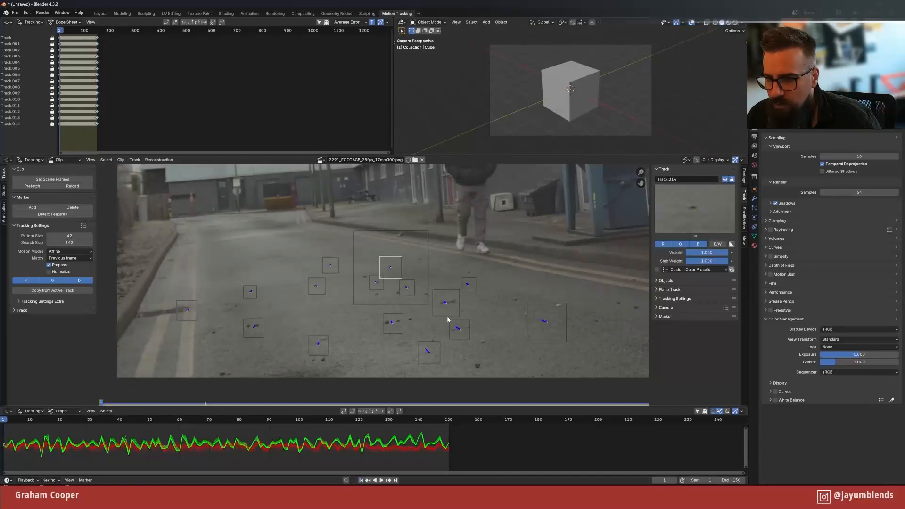
# - Add a marker on the road detail right of the rightmost track, scale it up about 2.2 times and adjust its position slightly
pyautogui.keyDown('ctrl'); pyautogui.click(595, 322); pyautogui.keyUp('ctrl')
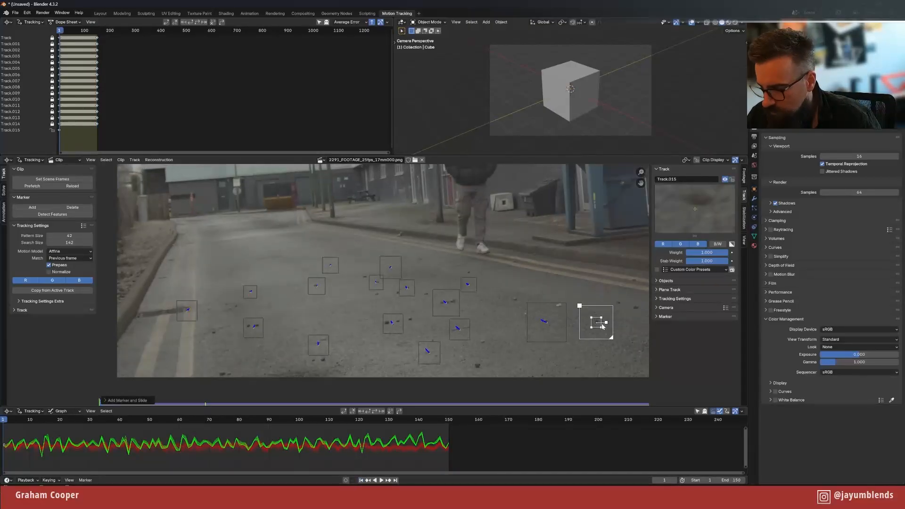
pyautogui.press('s')
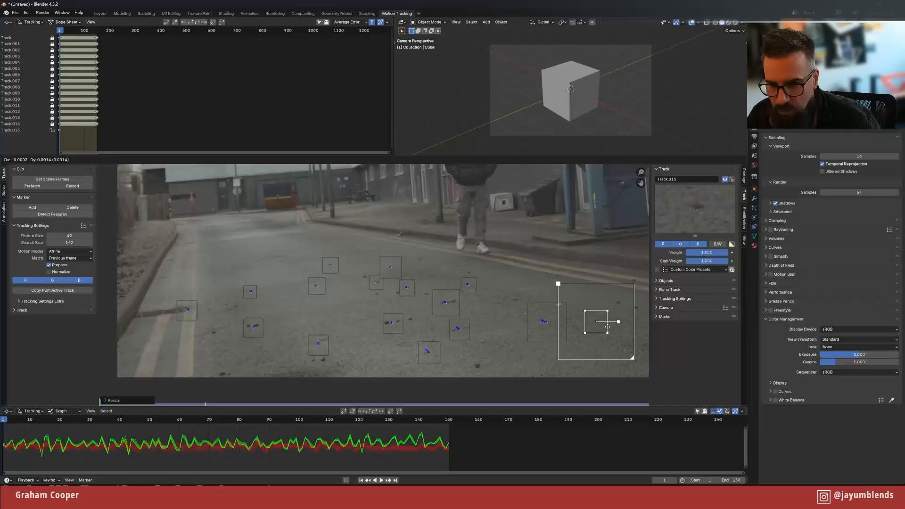
pyautogui.click(607, 326)
# - Track the new rightmost marker forward to frame 150, lock it and return to frame 1
pyautogui.click(379, 409)
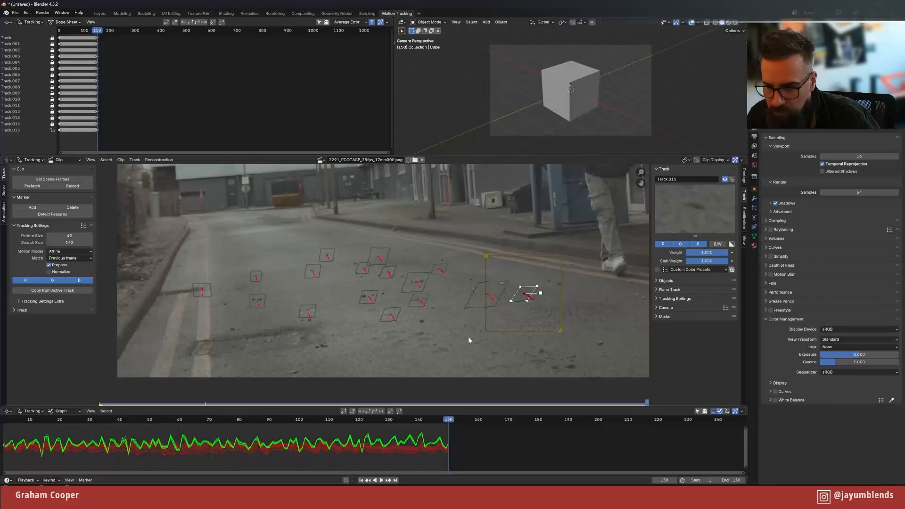
pyautogui.hotkey('ctrl', 'l')
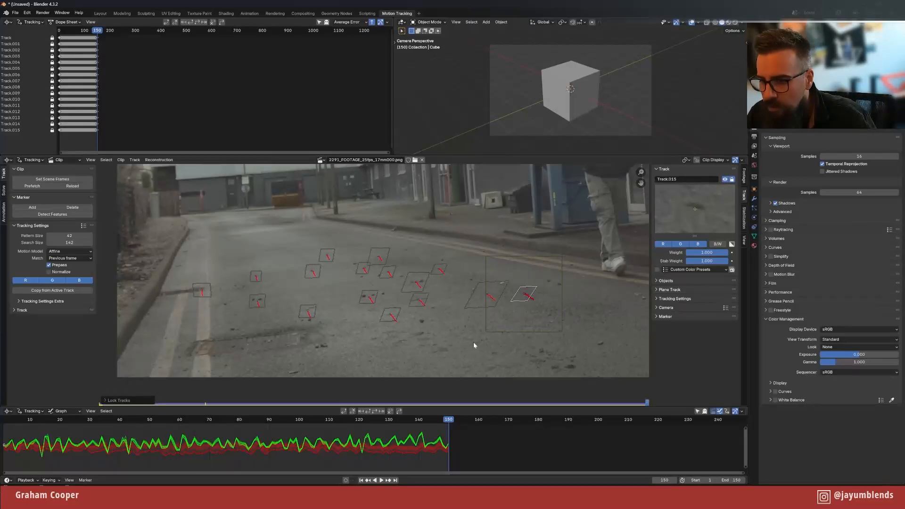
pyautogui.click(361, 479)
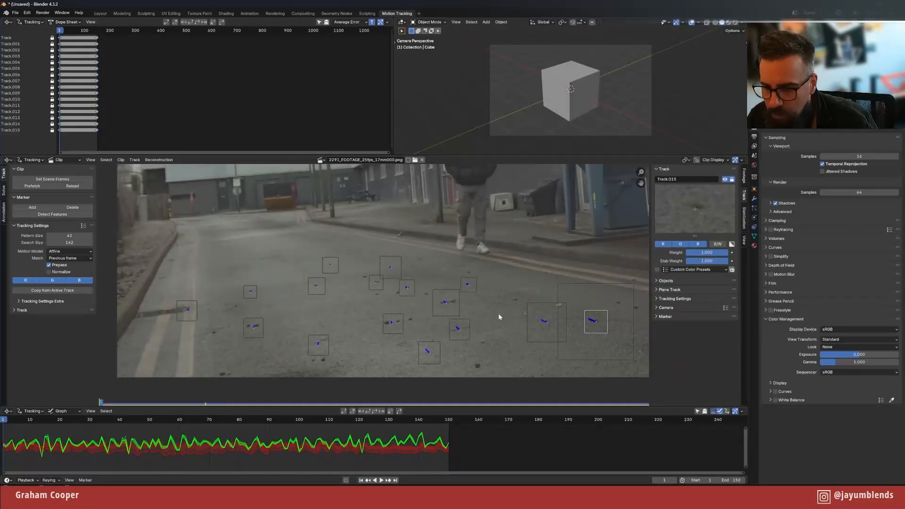
# - Add a marker on the foreground spot below and left of the large right-hand track, and scale it up about 2.6 times
pyautogui.keyDown('ctrl'); pyautogui.click(507, 345); pyautogui.keyUp('ctrl')
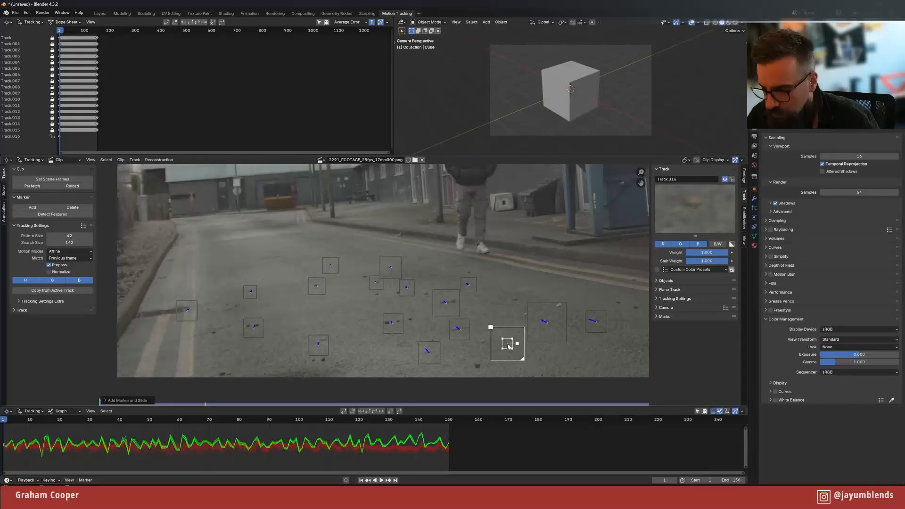
pyautogui.press('s')
pyautogui.click(510, 347)
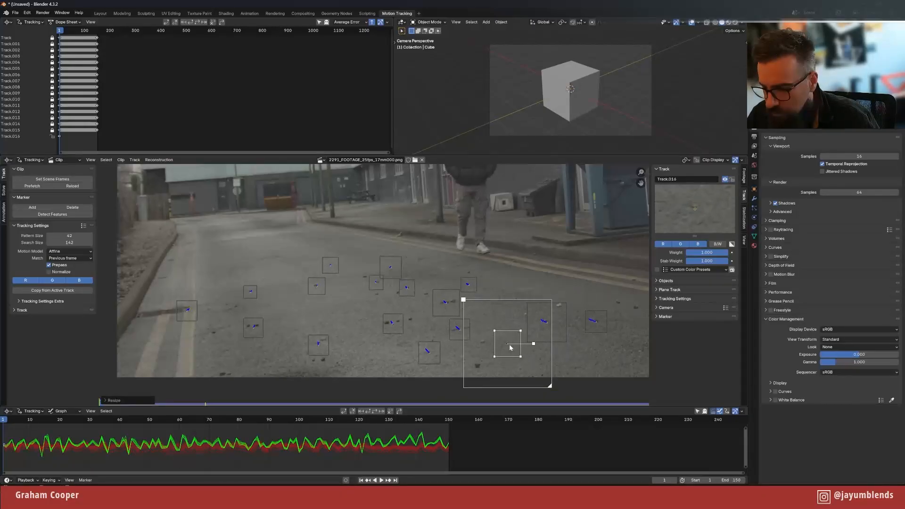
# - Track the foreground marker below and left of the large right-hand track forward to frame 150, lock it and return to frame 1
pyautogui.click(375, 411)
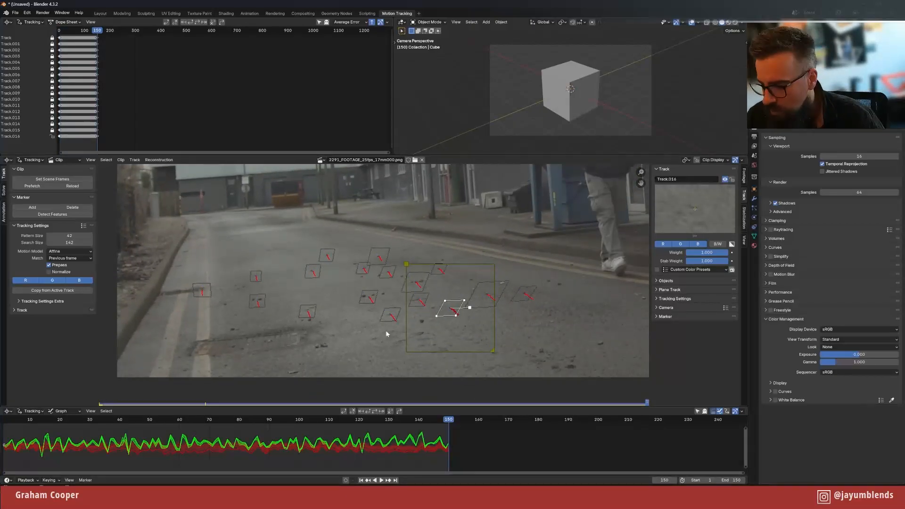
pyautogui.hotkey('ctrl', 'l')
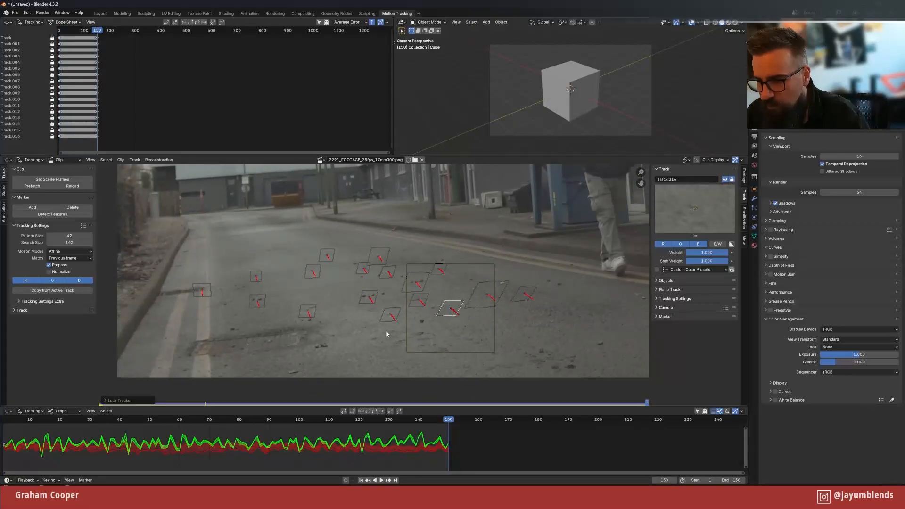
pyautogui.click(366, 479)
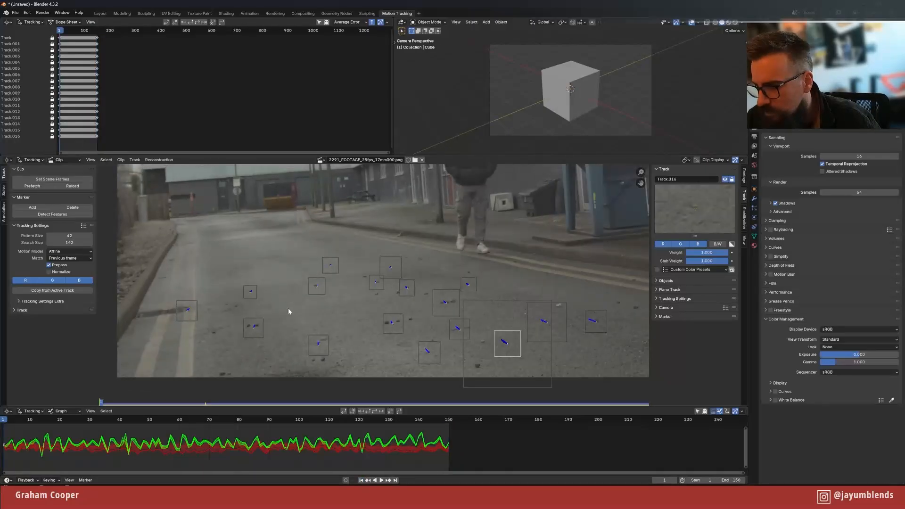
# - Add a marker on the distant road detail above the left-hand tracks, and scale it up about 2.3 times
pyautogui.keyDown('ctrl'); pyautogui.click(270, 259); pyautogui.keyUp('ctrl')
pyautogui.press('s')
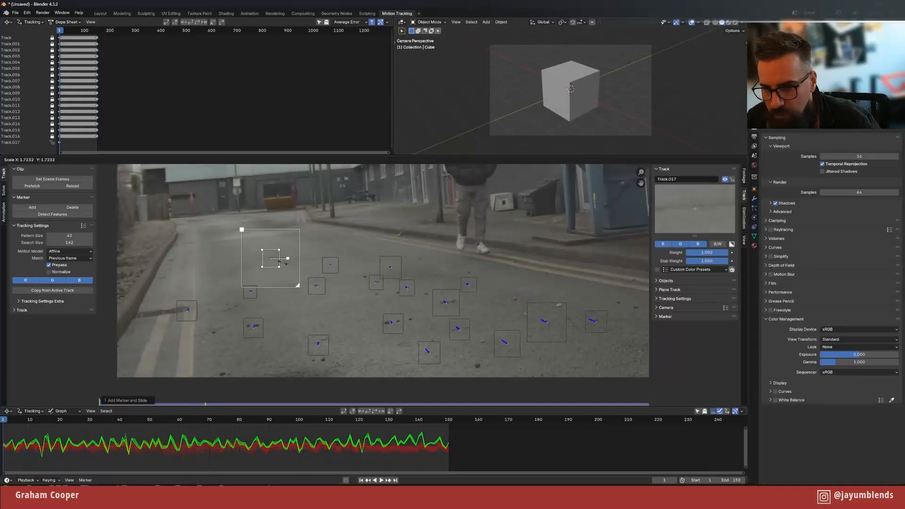
pyautogui.click(288, 266)
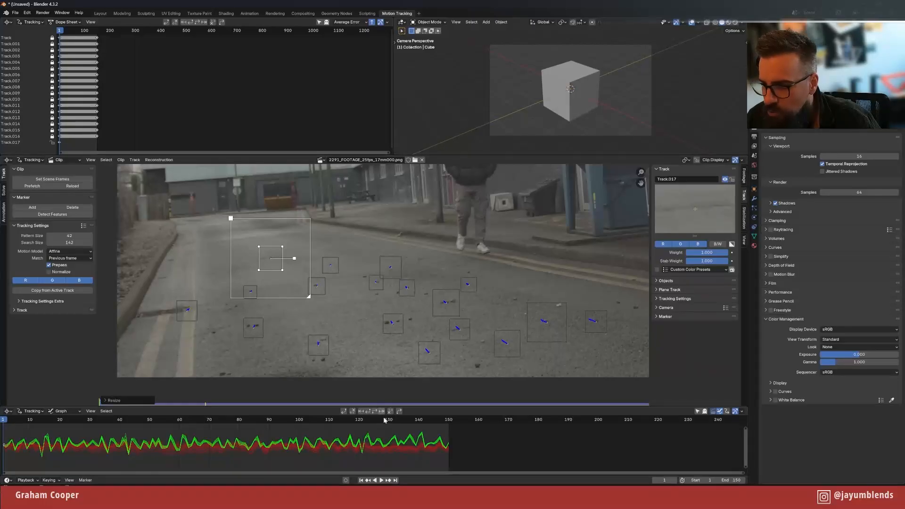
# - Track the distant marker above the left-hand tracks forward to frame 150, lock it and return to frame 1
pyautogui.hotkey('ctrl', 't')
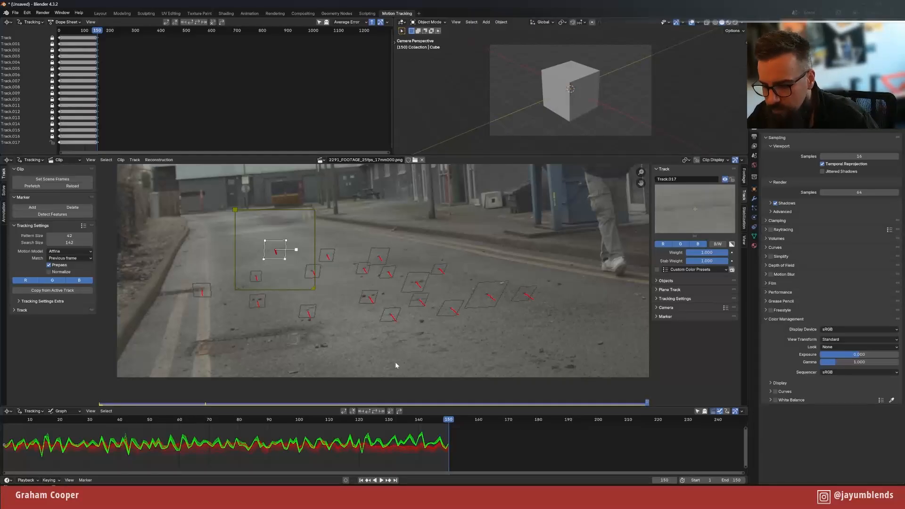
pyautogui.hotkey('ctrl', 'l')
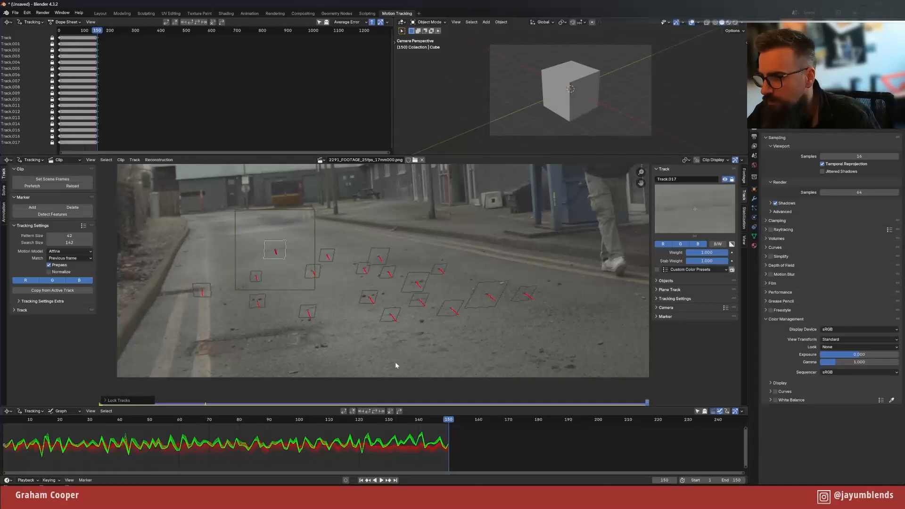
pyautogui.click(360, 480)
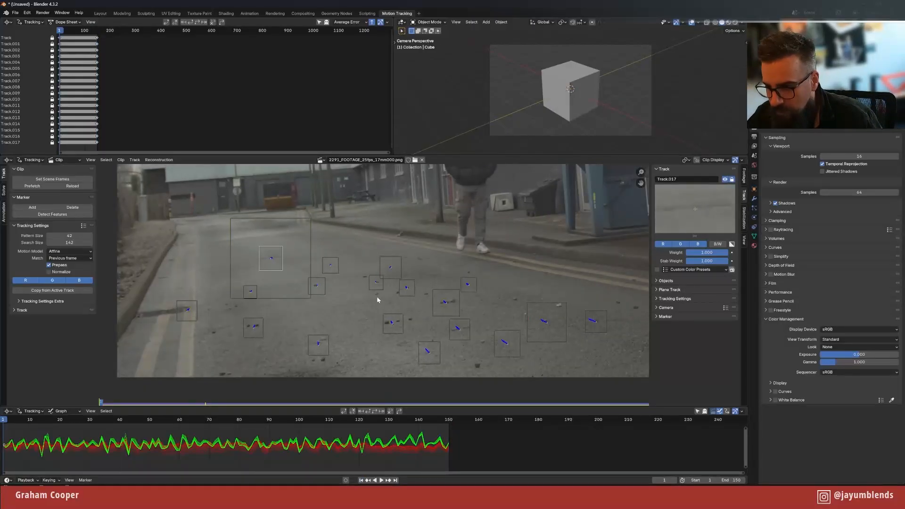
# - Add a marker between the far-left track and the two tracks beside it, scale it up about 1.8 times and shift it slightly down
pyautogui.keyDown('ctrl'); pyautogui.click(230, 309); pyautogui.keyUp('ctrl')
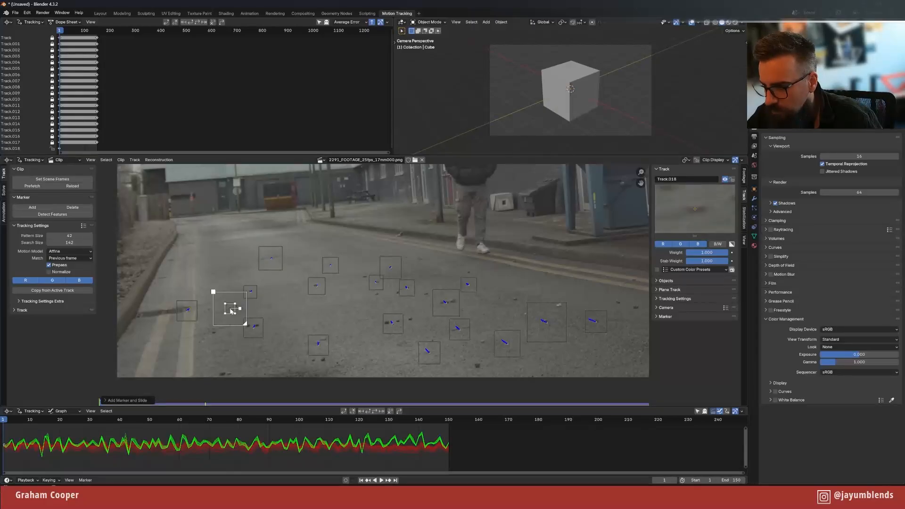
pyautogui.press('s')
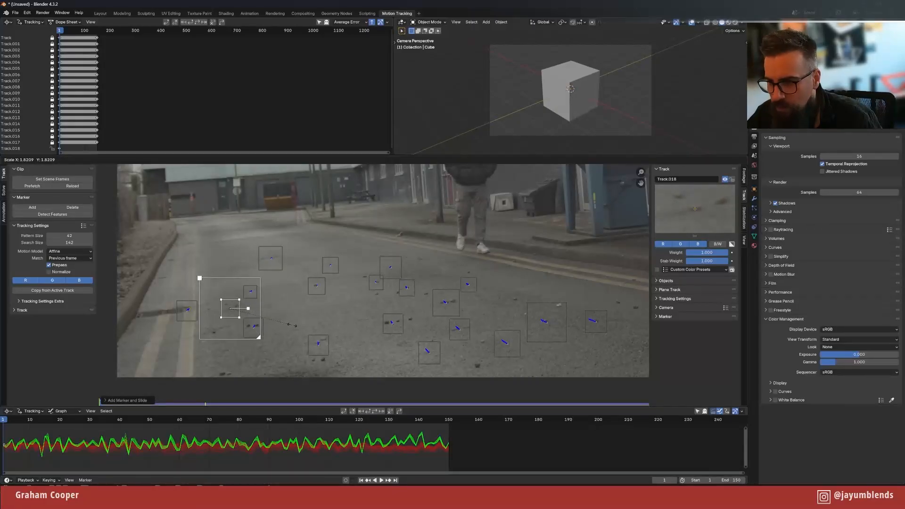
pyautogui.click(292, 324)
pyautogui.press('g')
pyautogui.click(291, 328)
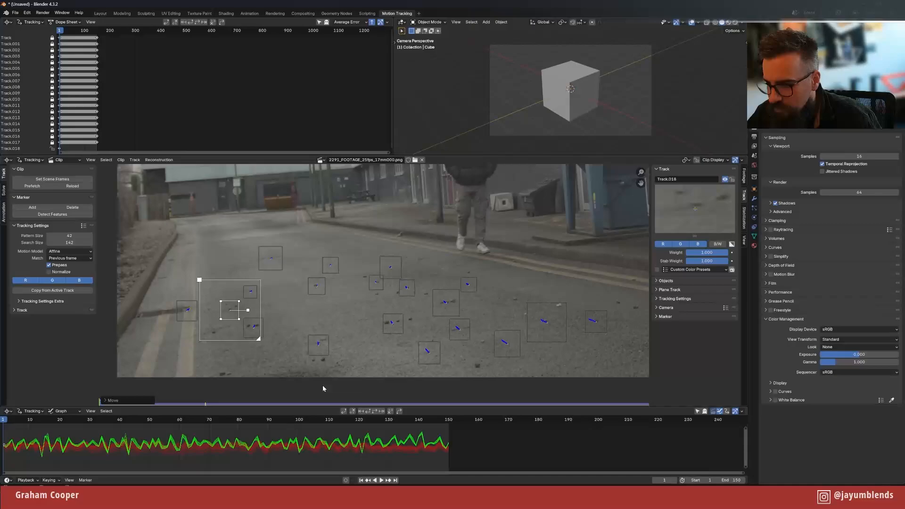
# - Track the marker beside the far-left track forward to frame 150, lock it and return to frame 1
pyautogui.click(375, 411)
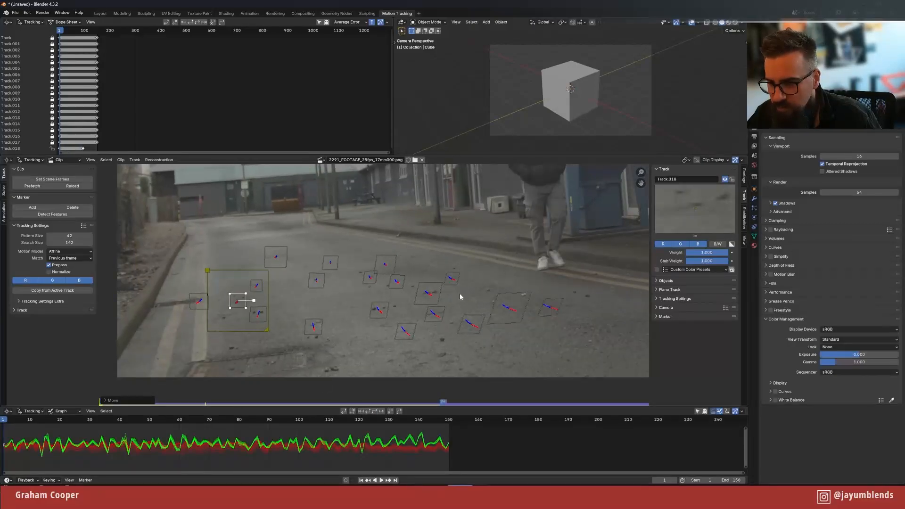
pyautogui.hotkey('ctrl', 'l')
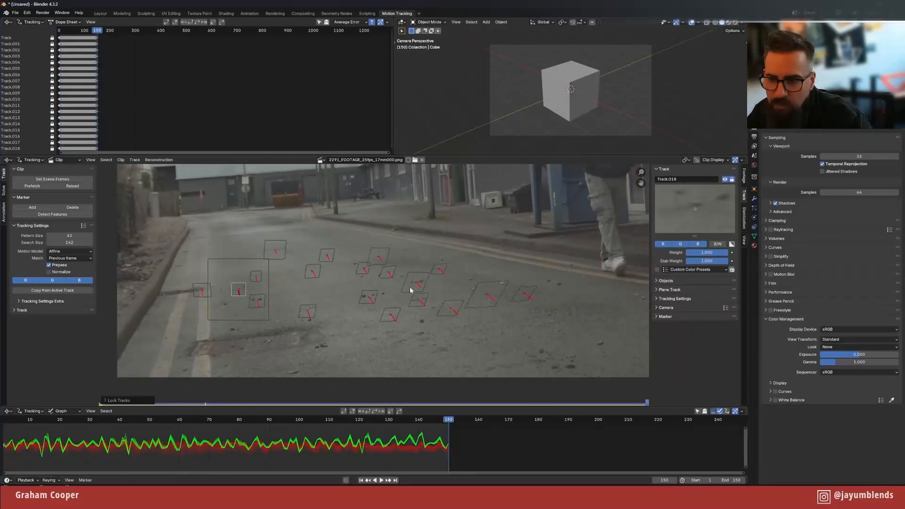
pyautogui.click(360, 479)
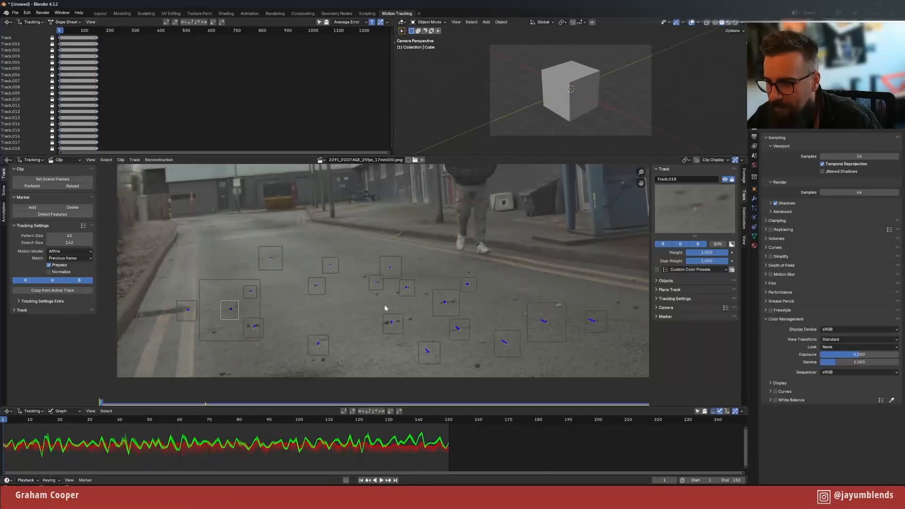
# - Add a marker directly below the upper-middle track, scale it up about 1.8 times and shift it slightly down and left
pyautogui.keyDown('ctrl'); pyautogui.click(377, 294); pyautogui.keyUp('ctrl')
pyautogui.press('s')
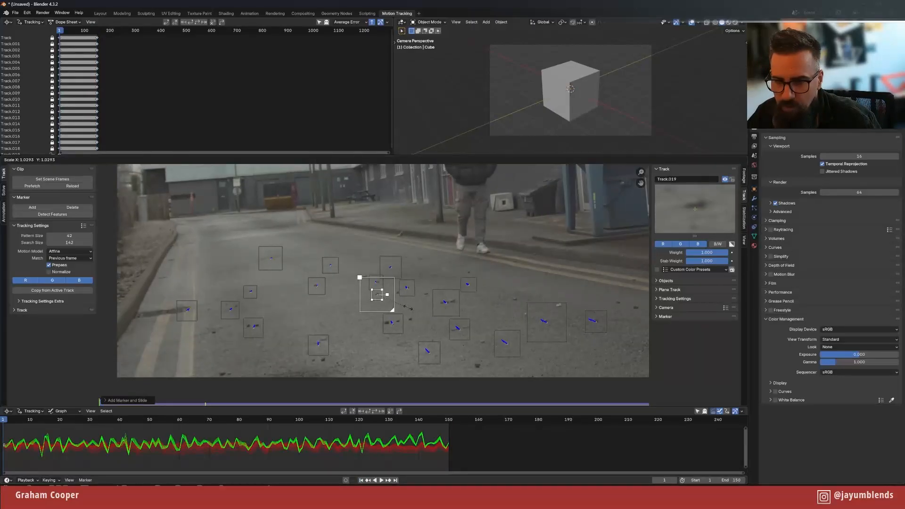
pyautogui.click(429, 316)
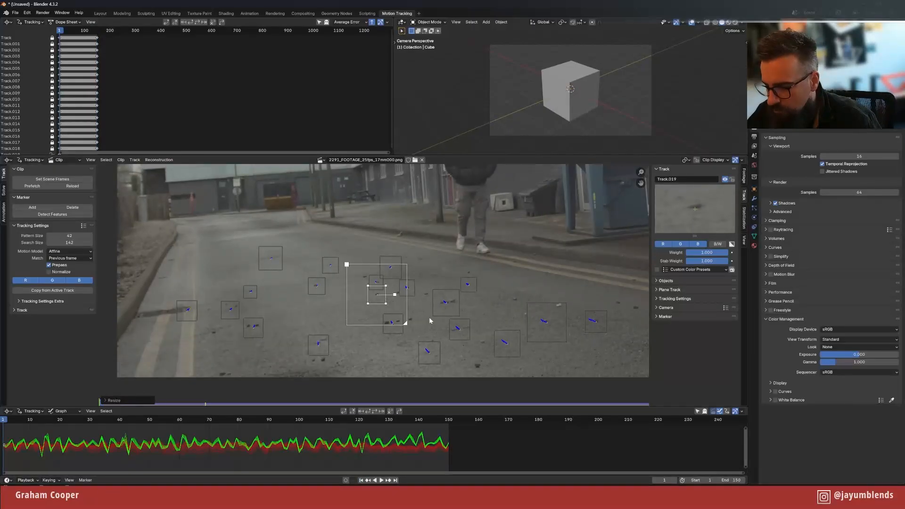
pyautogui.press('g')
pyautogui.click(426, 320)
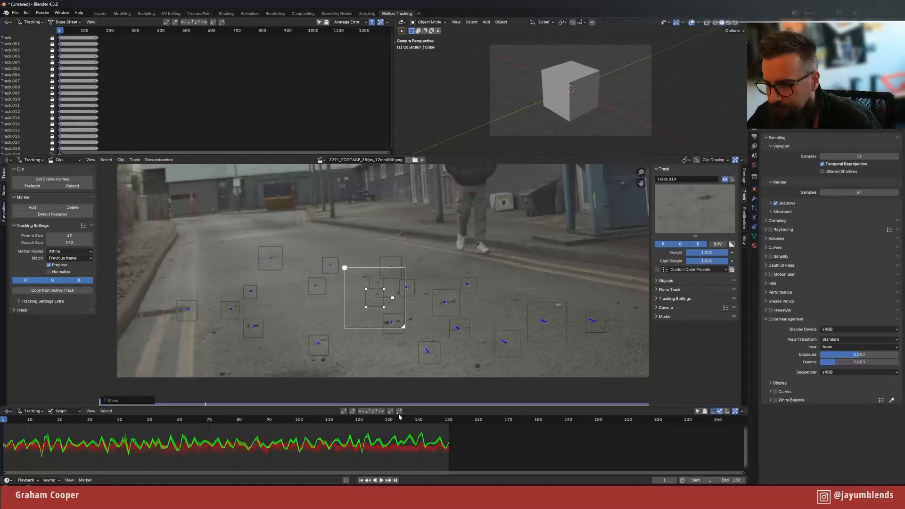
# - Track the marker below the upper-middle track forward to frame 150, lock it and return to frame 1
pyautogui.click(375, 411)
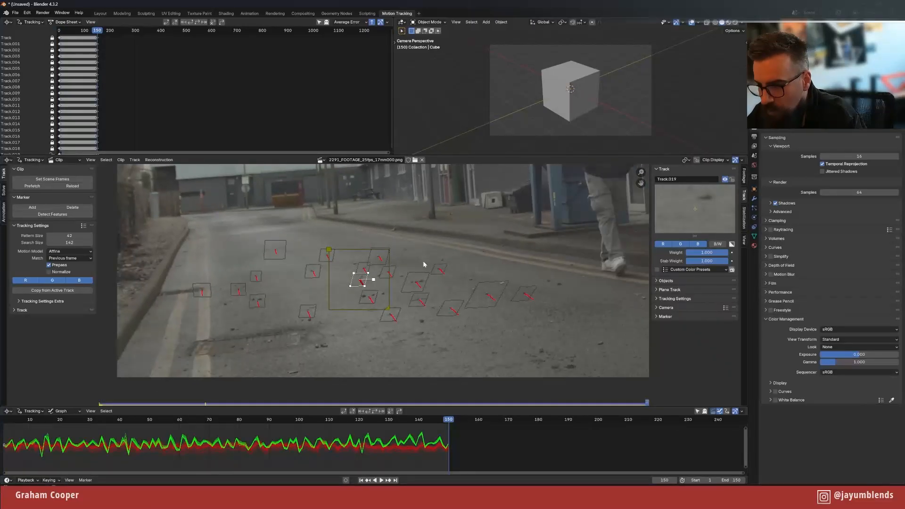
pyautogui.hotkey('ctrl', 'l')
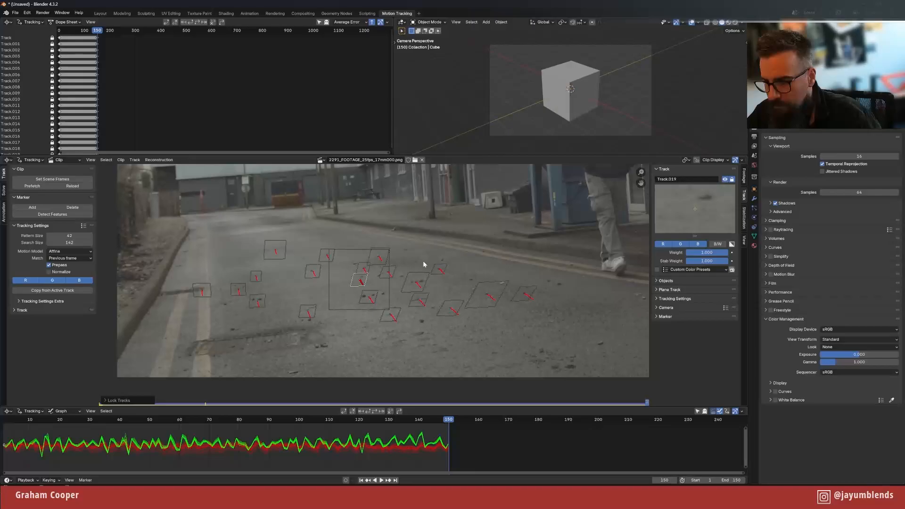
pyautogui.click(361, 480)
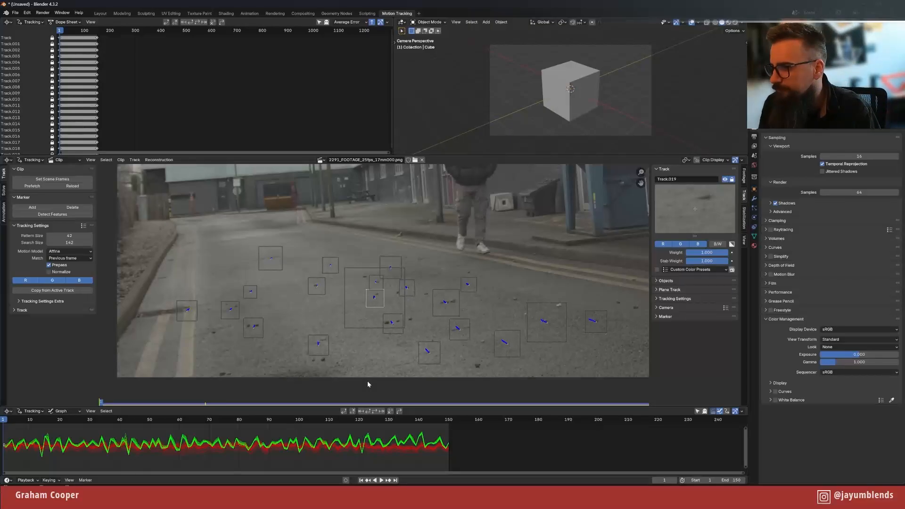
# - Add a marker on the road just above the far-right track and scale it up about 1.2 times
pyautogui.moveTo(209, 104); pyautogui.dragTo(214, 105, button='middle')
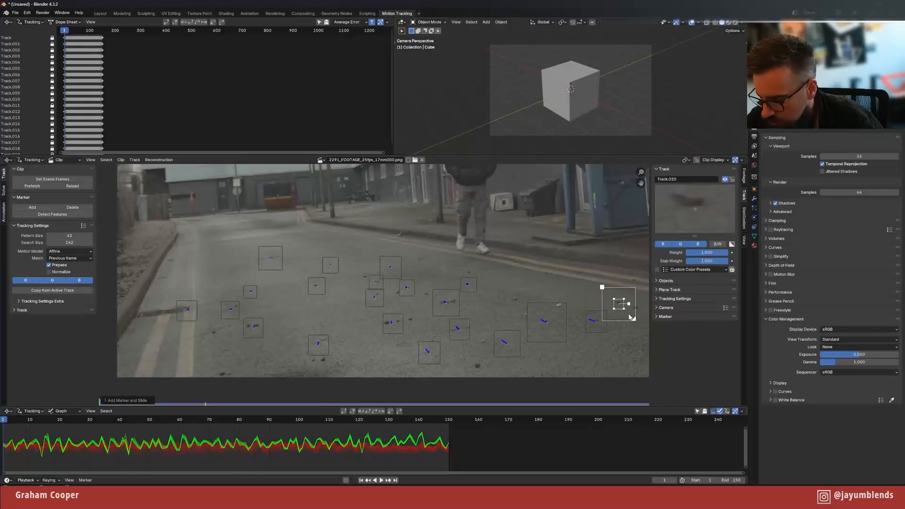
pyautogui.press('s')
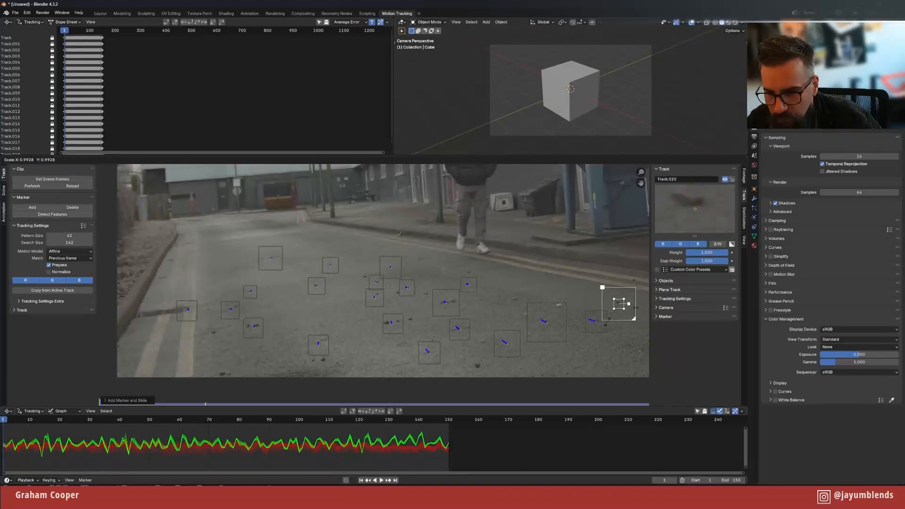
pyautogui.click(614, 332)
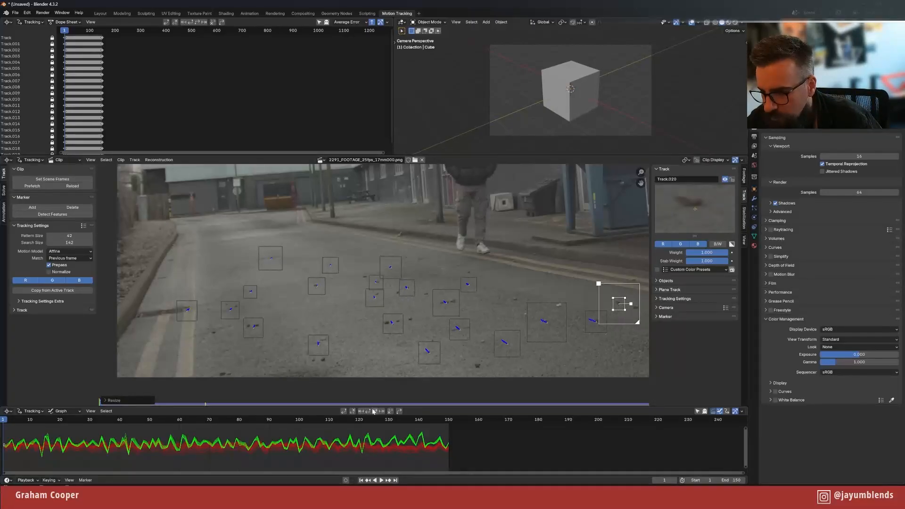
# - Track the marker above the far-right track forward to frame 150, lock it and return to frame 1
pyautogui.hotkey('ctrl', 't')
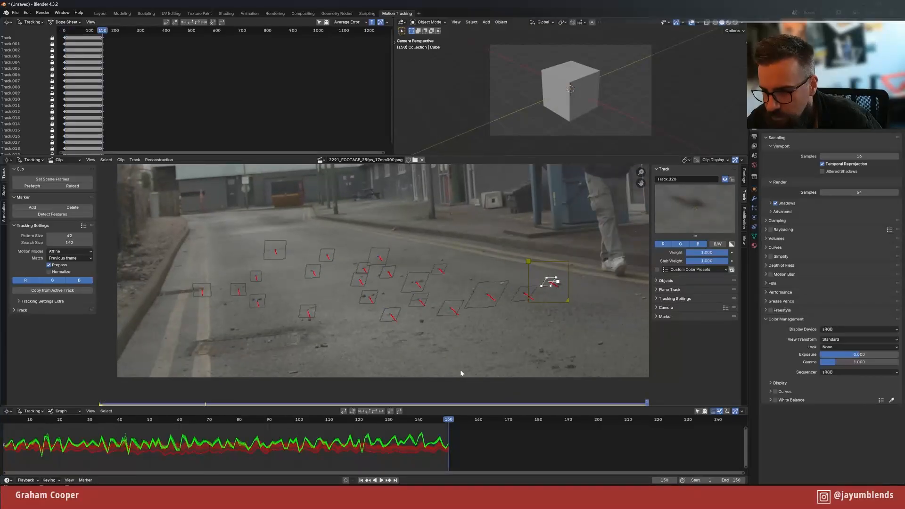
pyautogui.hotkey('ctrl', 'l')
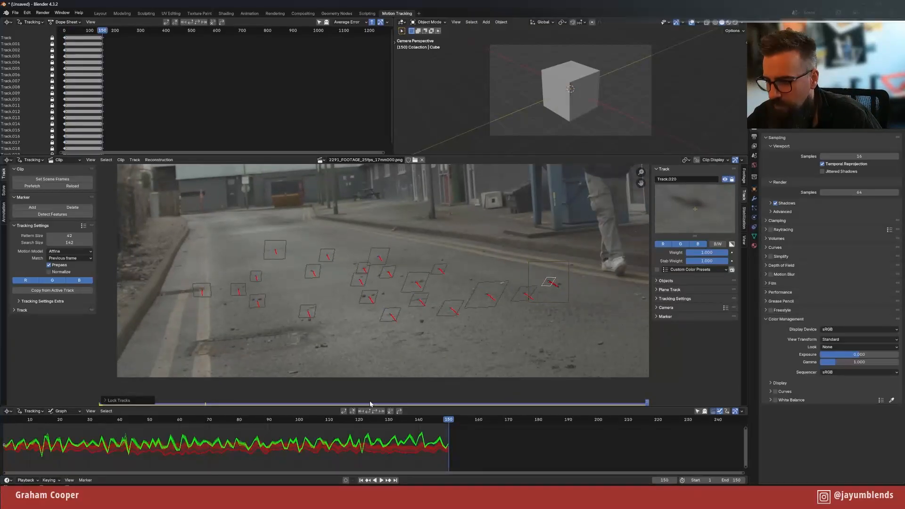
pyautogui.moveTo(451, 419); pyautogui.dragTo(182, 476)
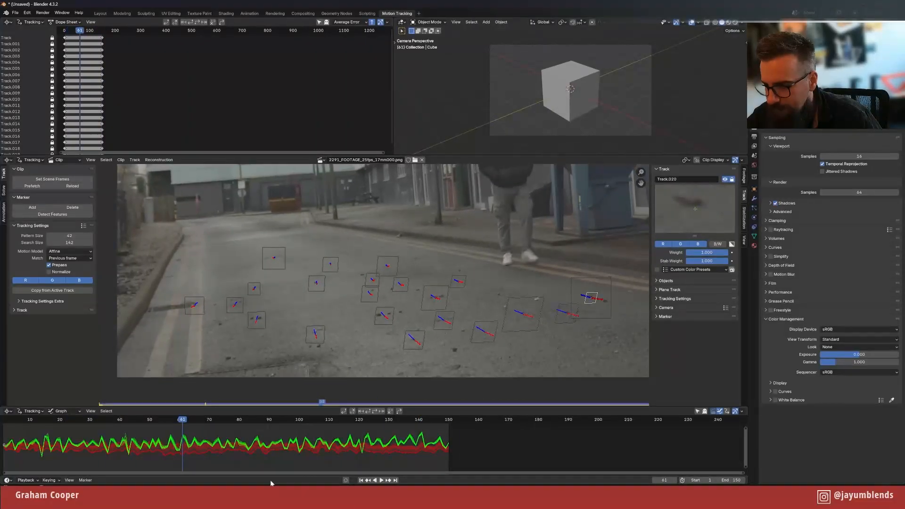
pyautogui.click(361, 480)
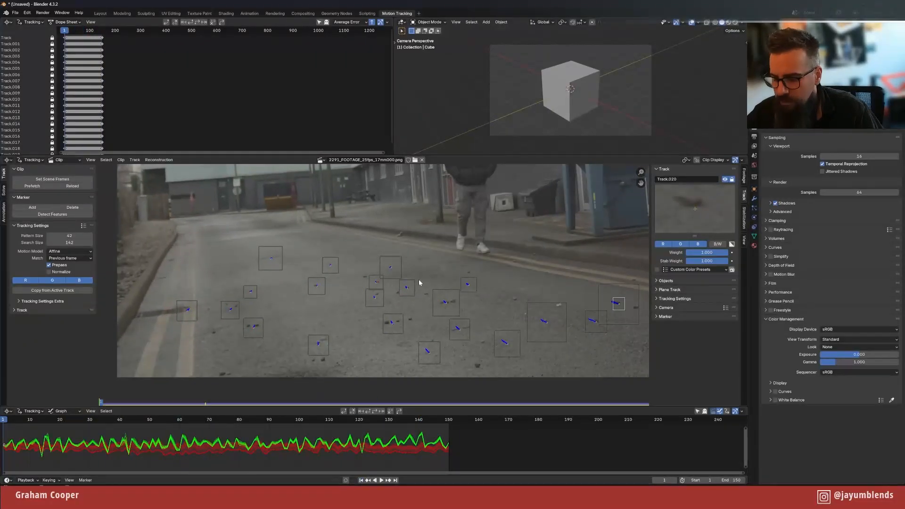
# - Select and lock all tracks, then set a custom bright green colour and copy it to every selected track
pyautogui.press('a')
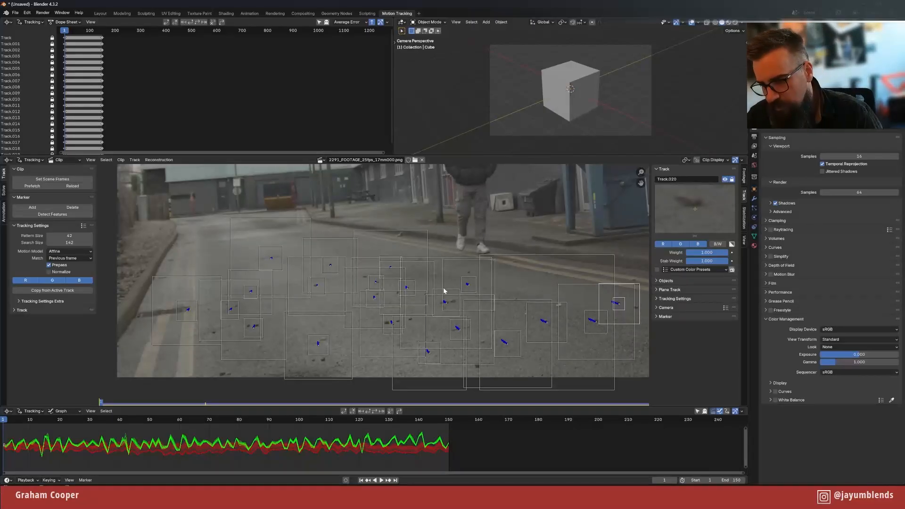
pyautogui.hotkey('ctrl', 'l')
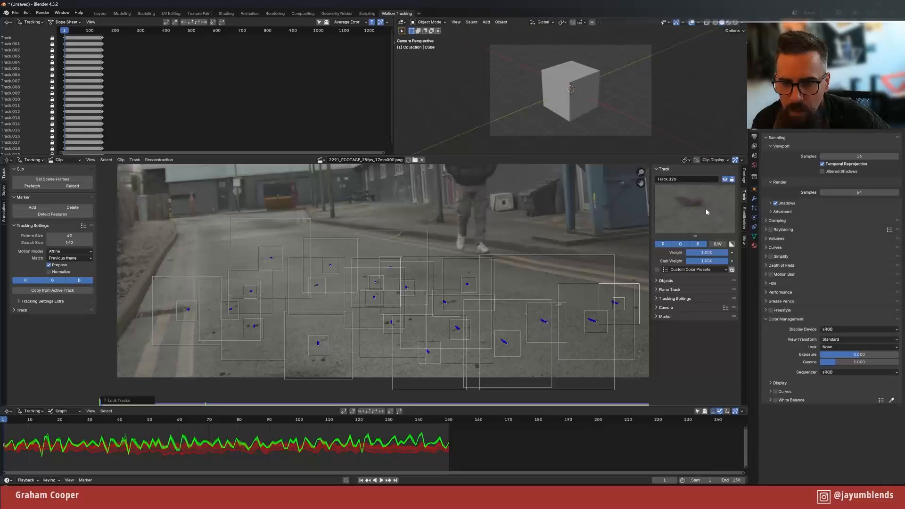
pyautogui.click(657, 269)
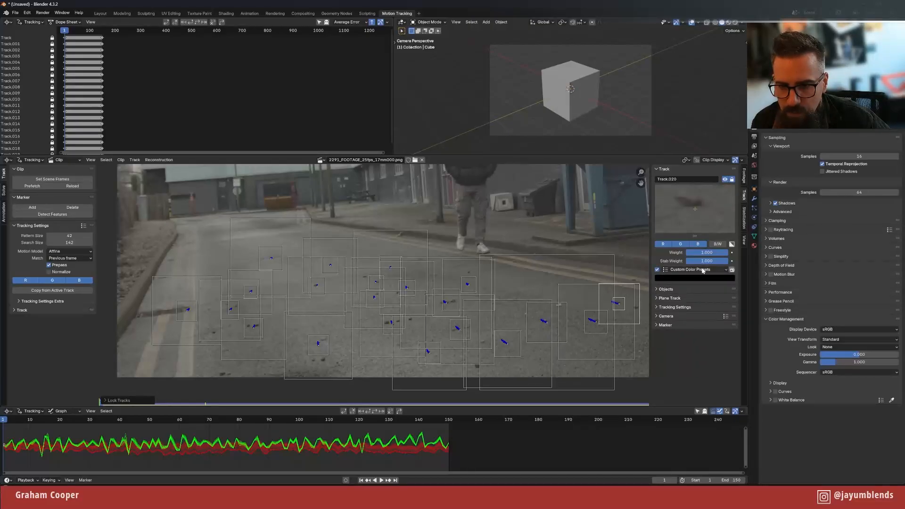
pyautogui.click(672, 278)
pyautogui.moveTo(719, 227); pyautogui.dragTo(719, 171)
pyautogui.moveTo(685, 199); pyautogui.dragTo(662, 184)
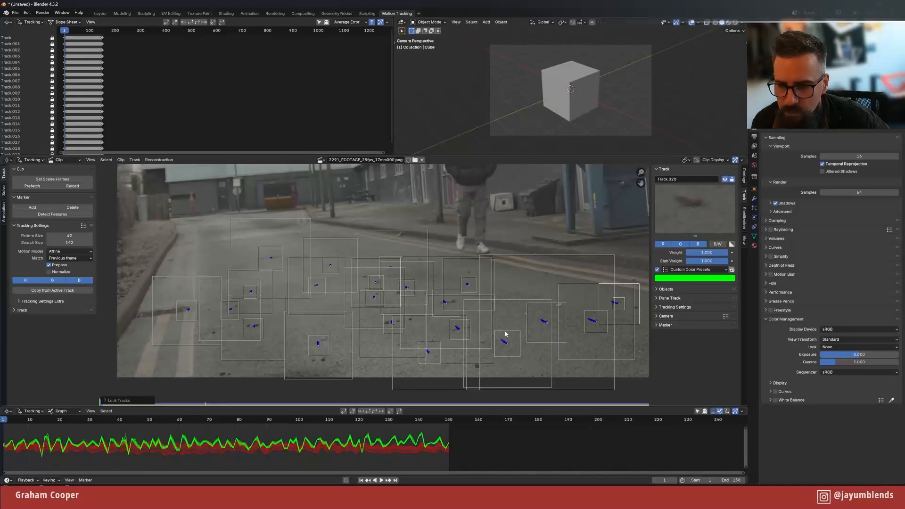
pyautogui.click(732, 271)
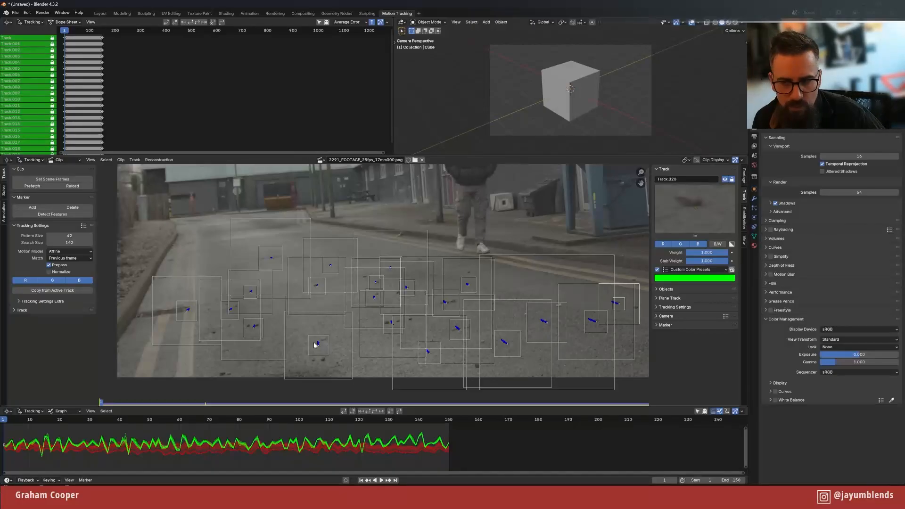
pyautogui.moveTo(119, 111)
pyautogui.mouseDown(button='middle')
pyautogui.moveTo(113, 58)
pyautogui.moveTo(127, 123)
pyautogui.mouseUp(button='middle')
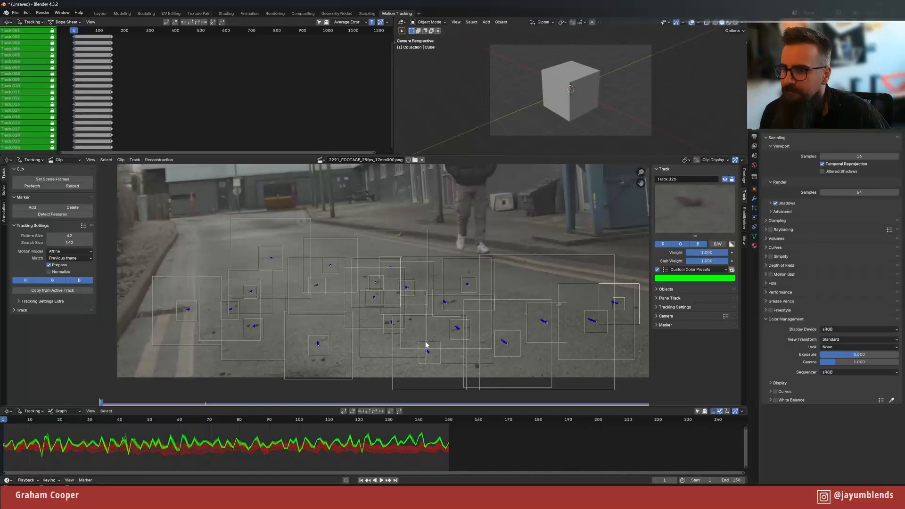
# - At frame 1, add a marker on the road well to the right of the existing tracks and scale it up about 2 times
pyautogui.scroll(-3, 440, 303)
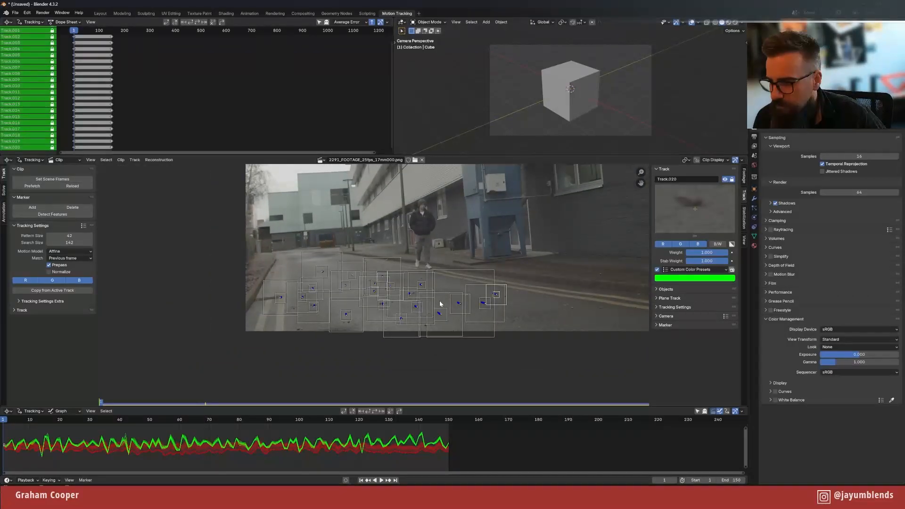
pyautogui.scroll(-1, 440, 303)
pyautogui.moveTo(162, 419); pyautogui.dragTo(1, 443)
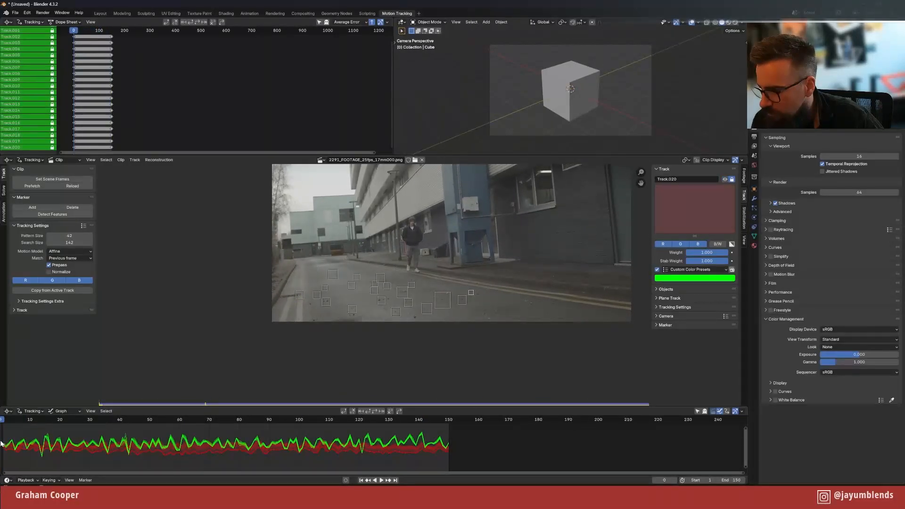
pyautogui.click(361, 480)
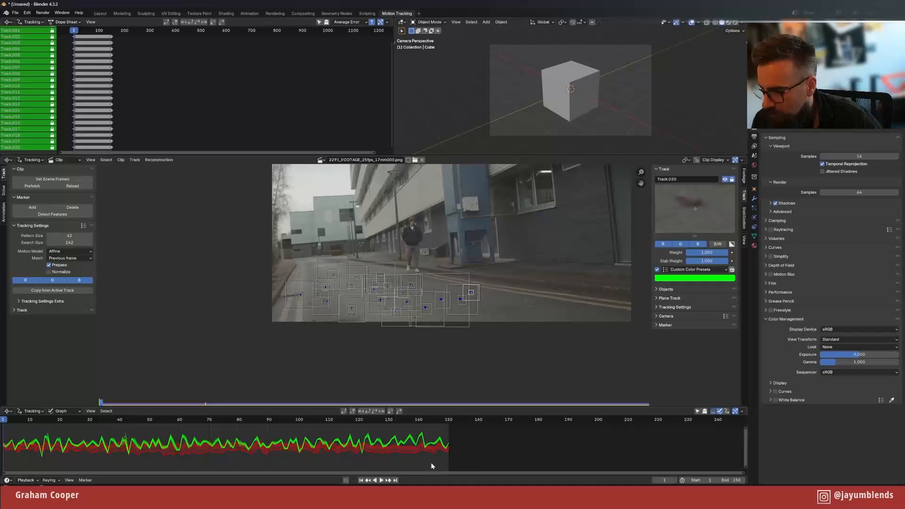
pyautogui.keyDown('ctrl'); pyautogui.click(531, 303); pyautogui.keyUp('ctrl')
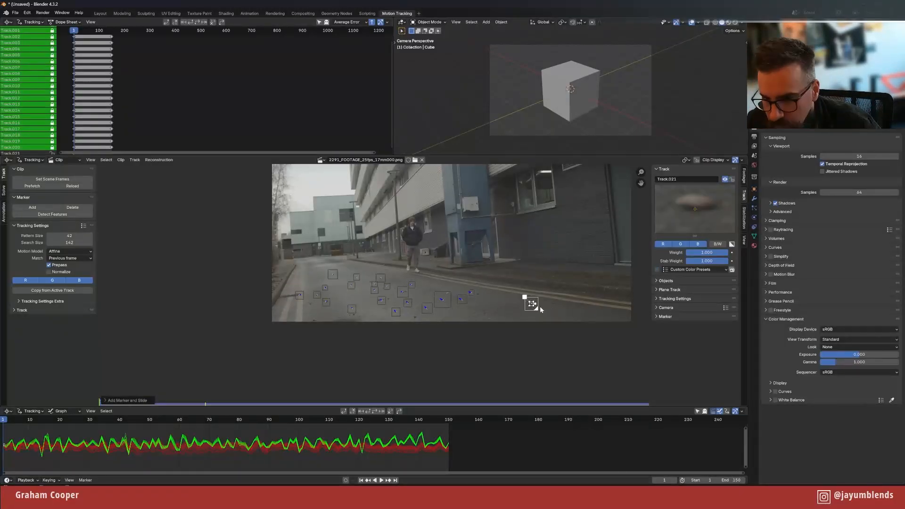
pyautogui.press('s')
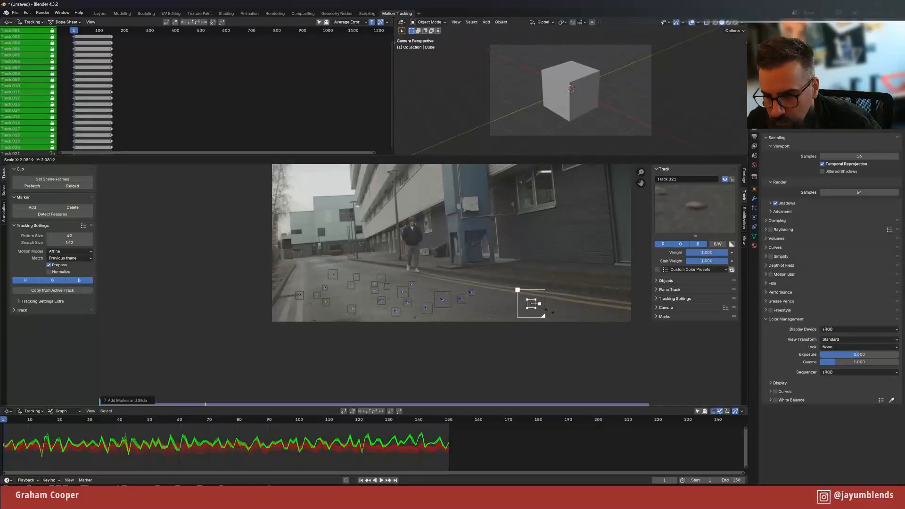
pyautogui.click(548, 315)
# - Track the new far-right road marker forward to frame 150, lock it and return to frame 1
pyautogui.click(380, 412)
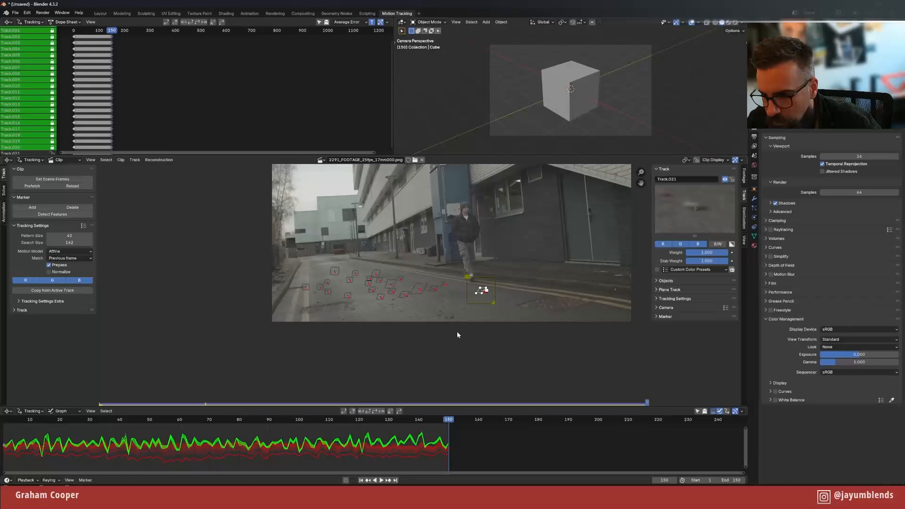
pyautogui.hotkey('ctrl', 'l')
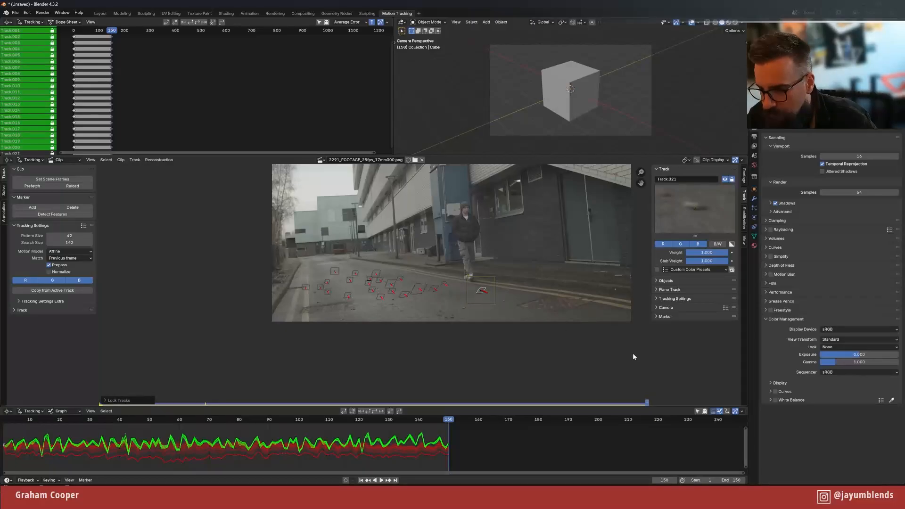
pyautogui.click(360, 480)
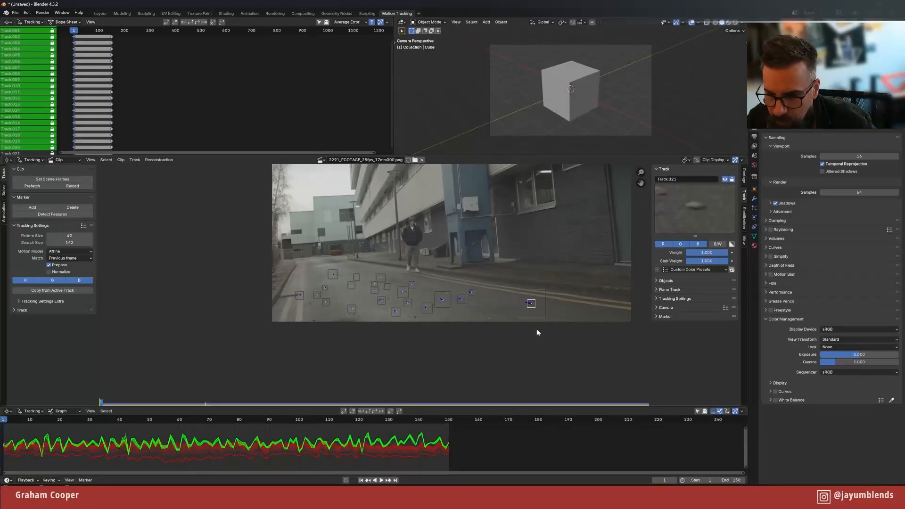
# - Add a marker directly right of the far-right track, scale it up about 2 times and shift it slightly left
pyautogui.keyDown('ctrl'); pyautogui.click(556, 304); pyautogui.keyUp('ctrl')
pyautogui.press('s')
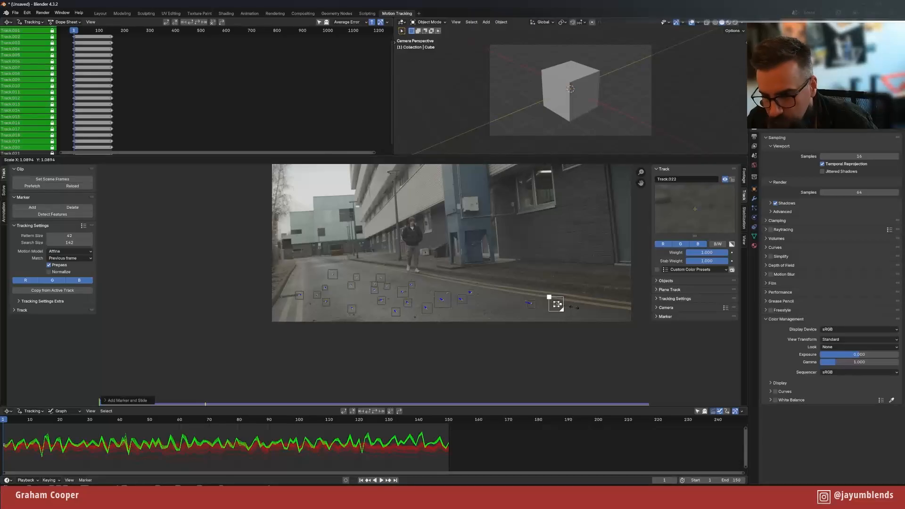
pyautogui.click(590, 314)
pyautogui.press('g')
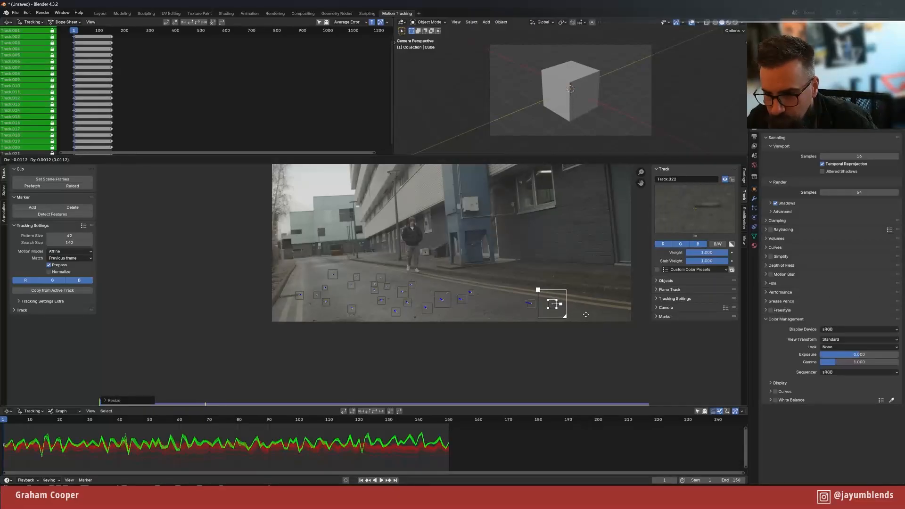
pyautogui.click(587, 314)
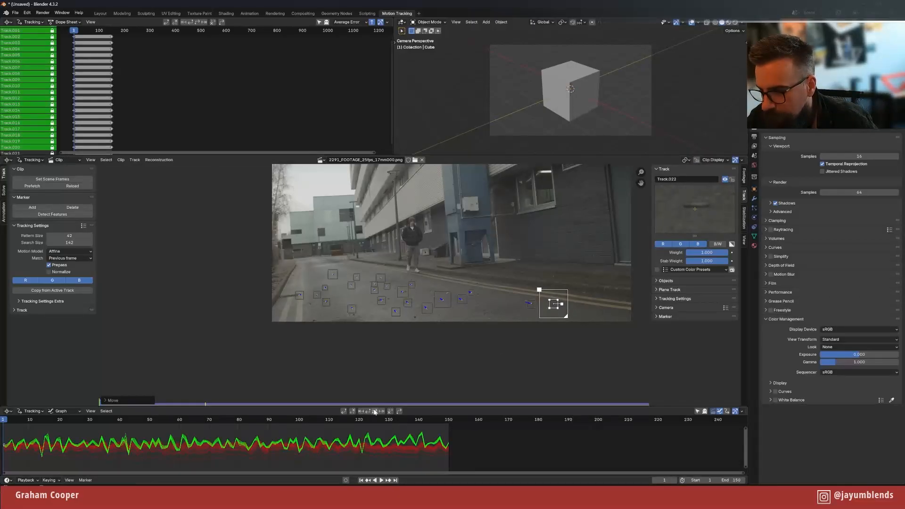
# - Track the new rightmost marker forward to frame 150 and lock it
pyautogui.hotkey('ctrl', 't')
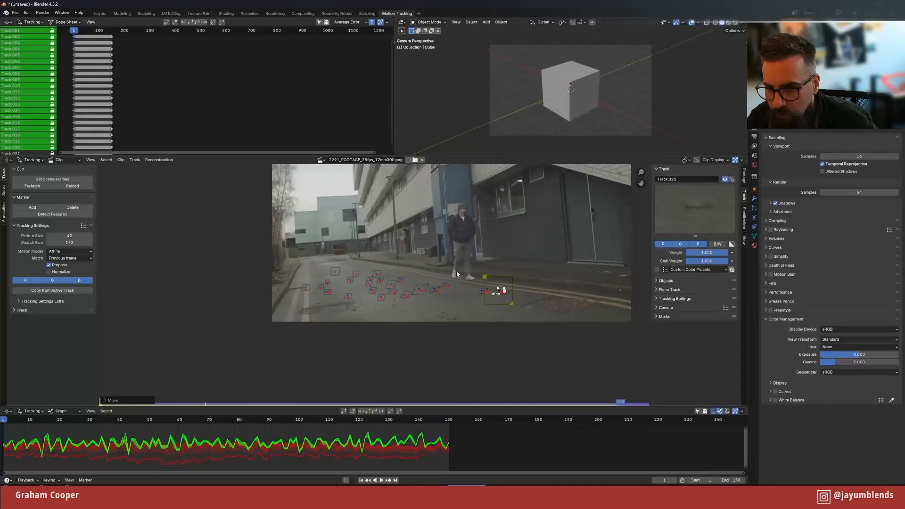
pyautogui.hotkey('ctrl', 'l')
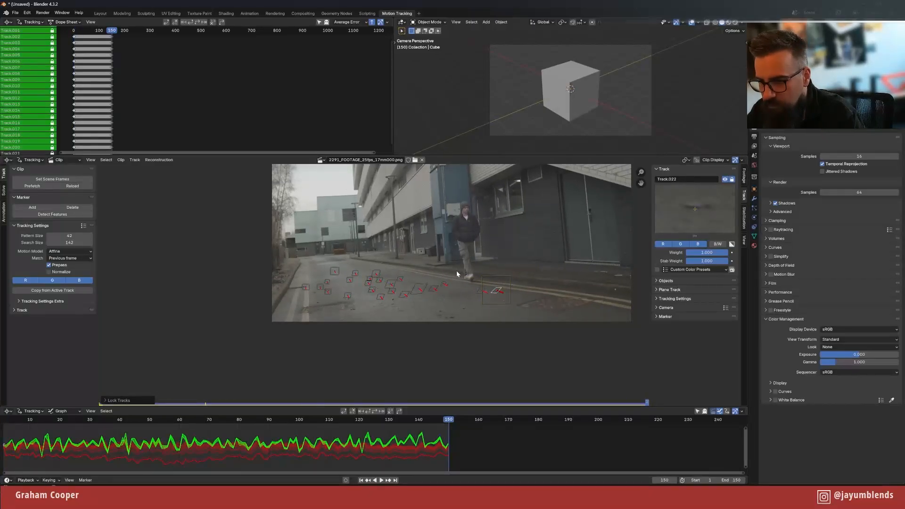
# - Give the two rightmost tracks the same custom bright green colour as the others, then deselect all tracks
pyautogui.click(479, 291)
pyautogui.keyDown('shift'); pyautogui.click(497, 291); pyautogui.keyUp('shift')
pyautogui.click(656, 270)
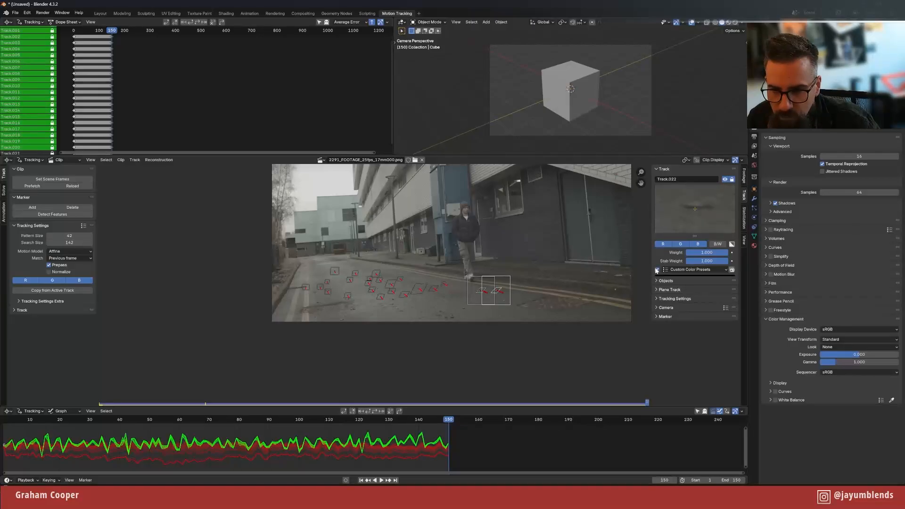
pyautogui.click(675, 278)
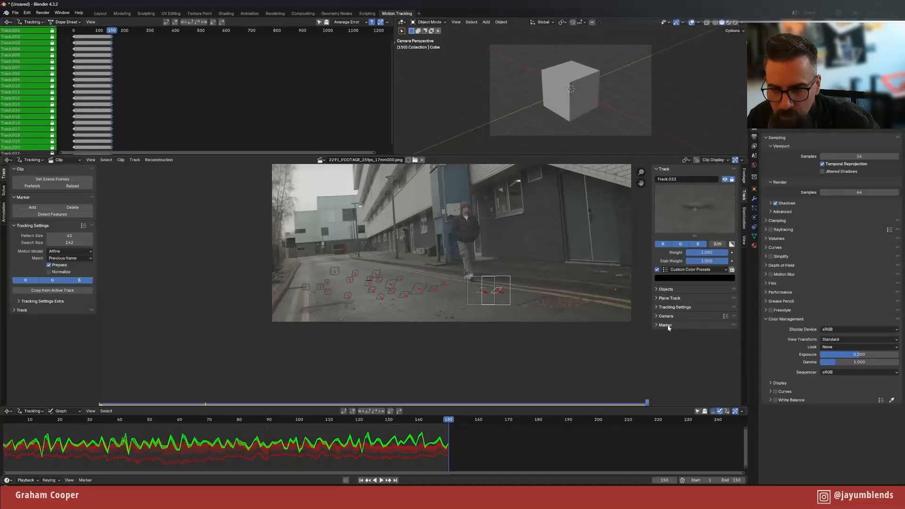
pyautogui.click(682, 278)
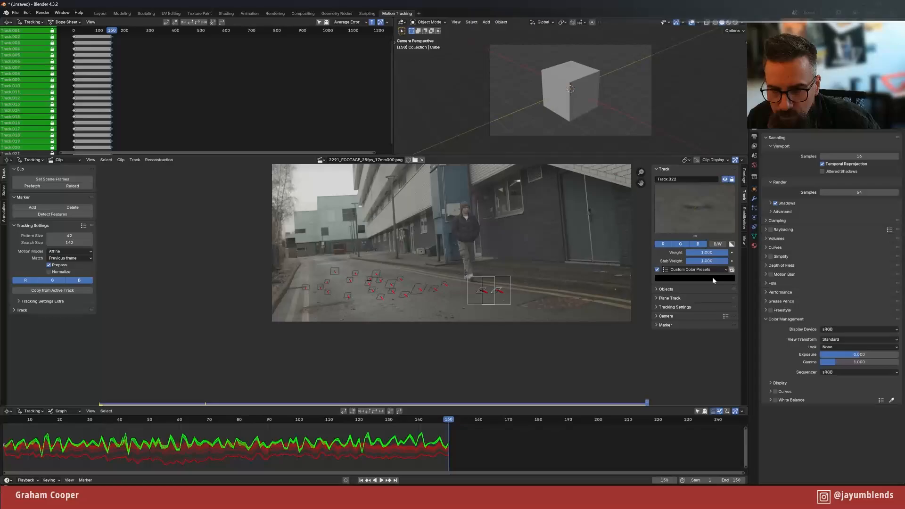
pyautogui.click(712, 277)
pyautogui.moveTo(719, 227); pyautogui.dragTo(715, 175)
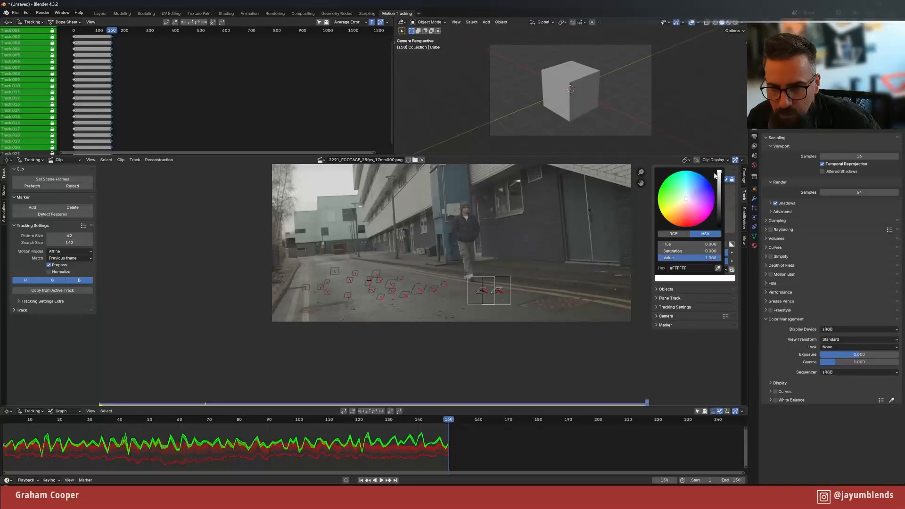
pyautogui.click(667, 191)
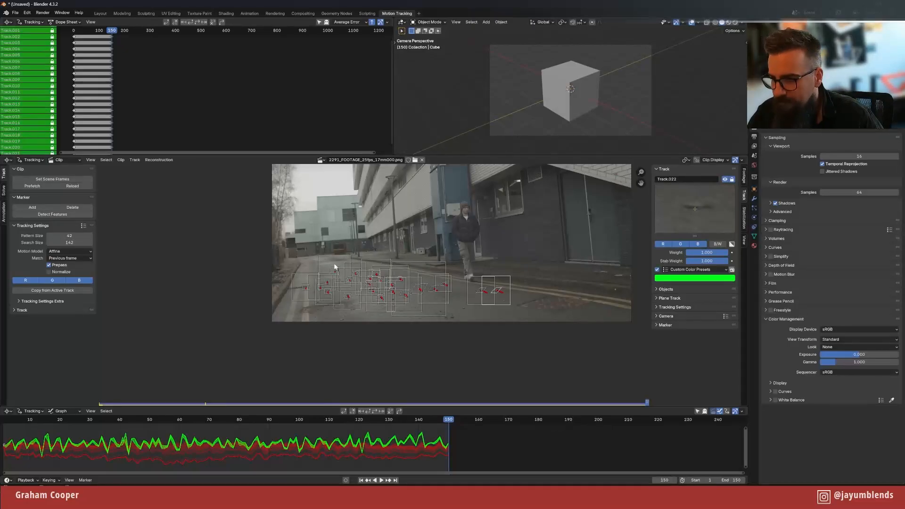
pyautogui.click(212, 288)
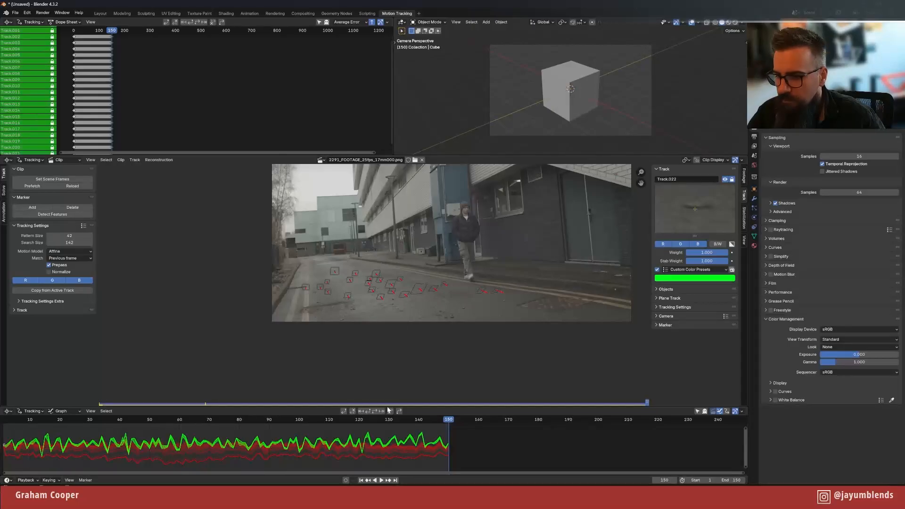
# - Return to frame 1 and open the camera solve settings
pyautogui.click(361, 480)
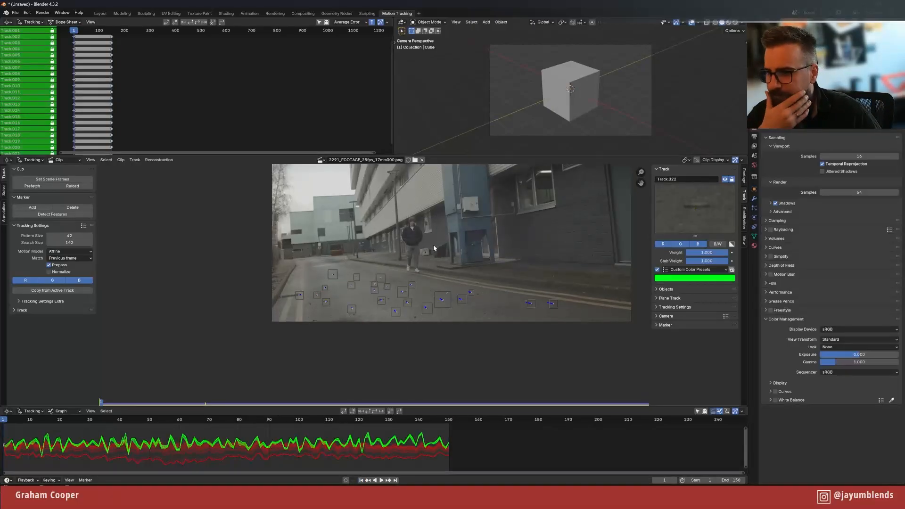
pyautogui.moveTo(454, 248); pyautogui.dragTo(427, 303, button='middle')
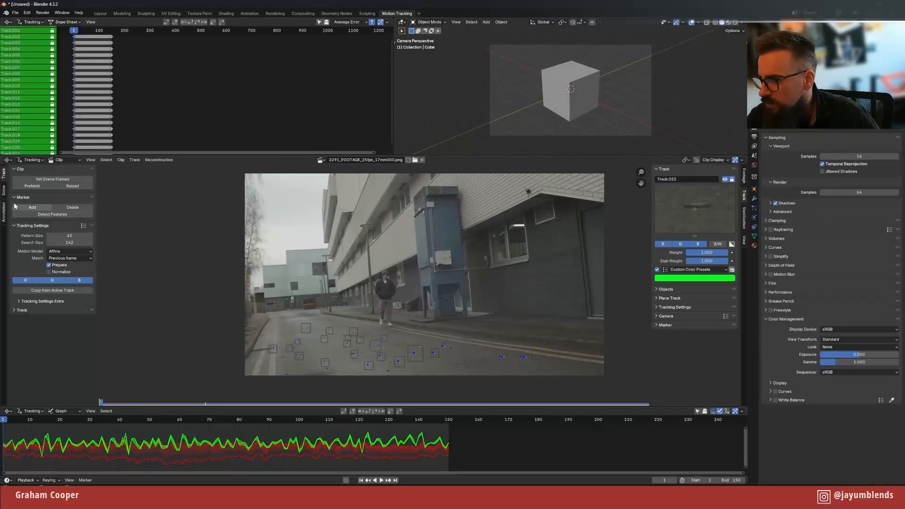
pyautogui.click(4, 189)
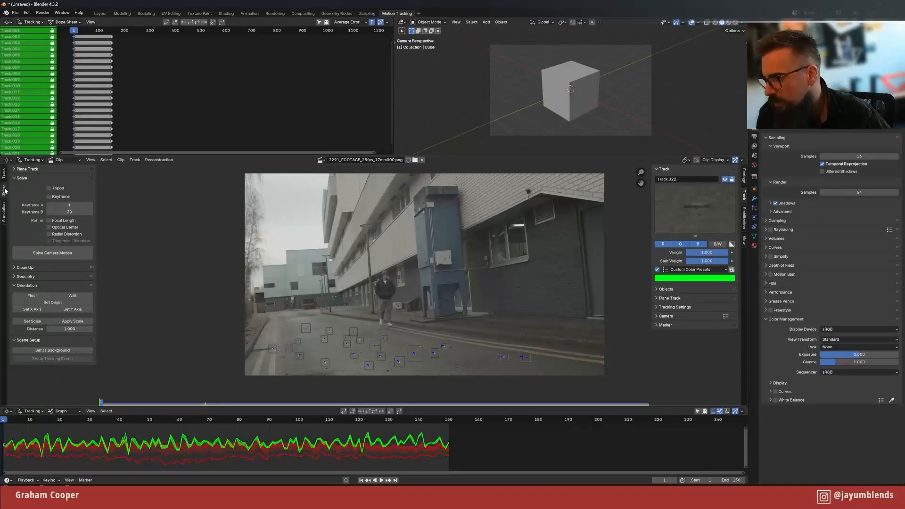
# - Solve the camera motion using keyframes 1 and 30
pyautogui.click(42, 253)
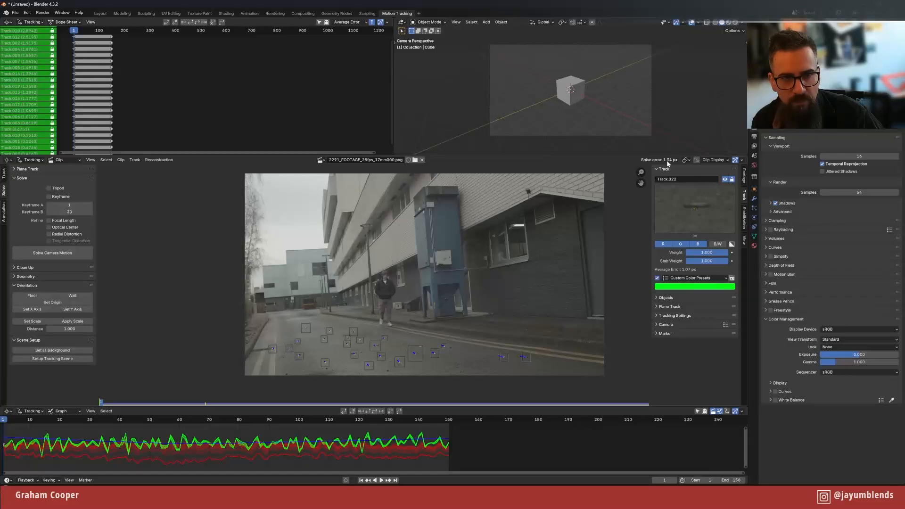
pyautogui.scroll(8, 497, 316)
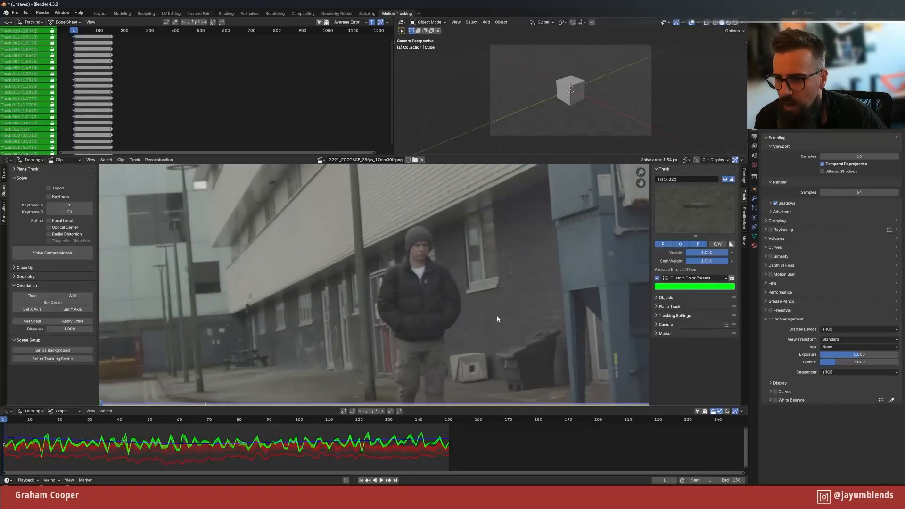
pyautogui.scroll(2, 571, 287)
pyautogui.scroll(-2, 577, 290)
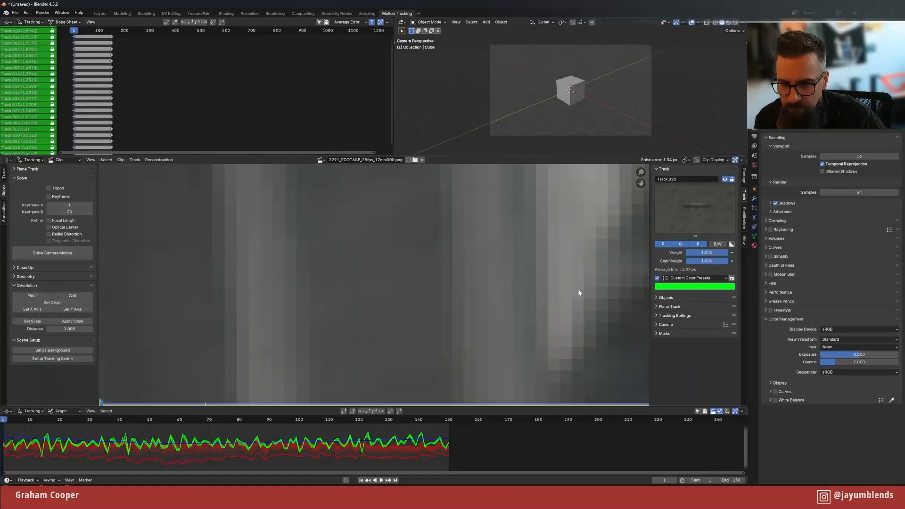
pyautogui.scroll(-4, 567, 273)
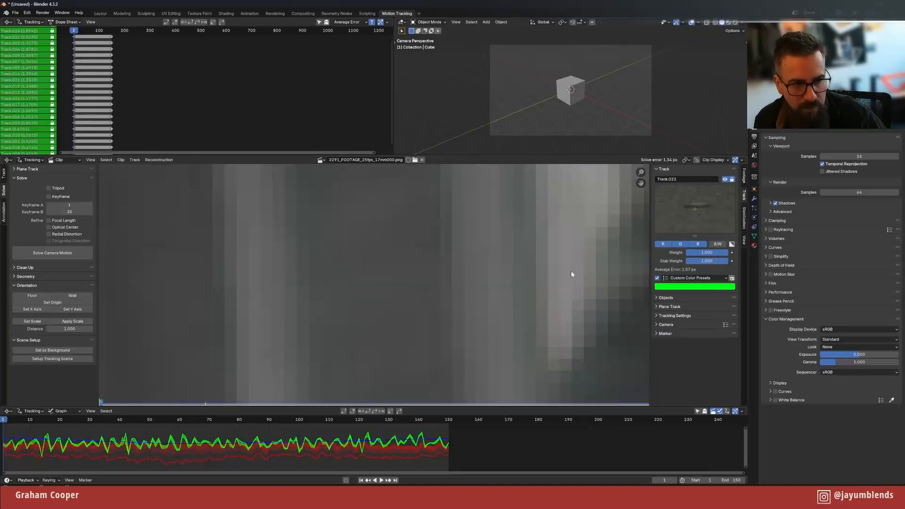
pyautogui.scroll(-6, 570, 276)
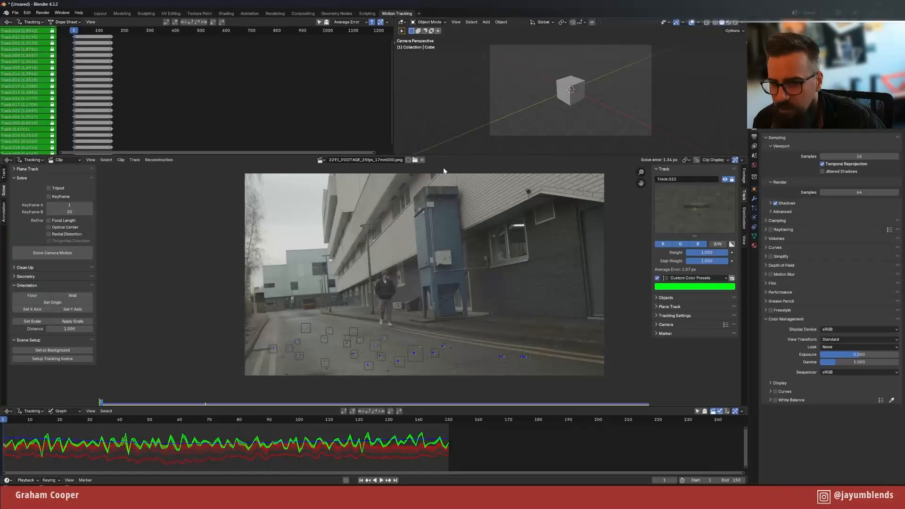
# - Set solve Keyframe B to 150 and solve the camera motion again
pyautogui.click(69, 211)
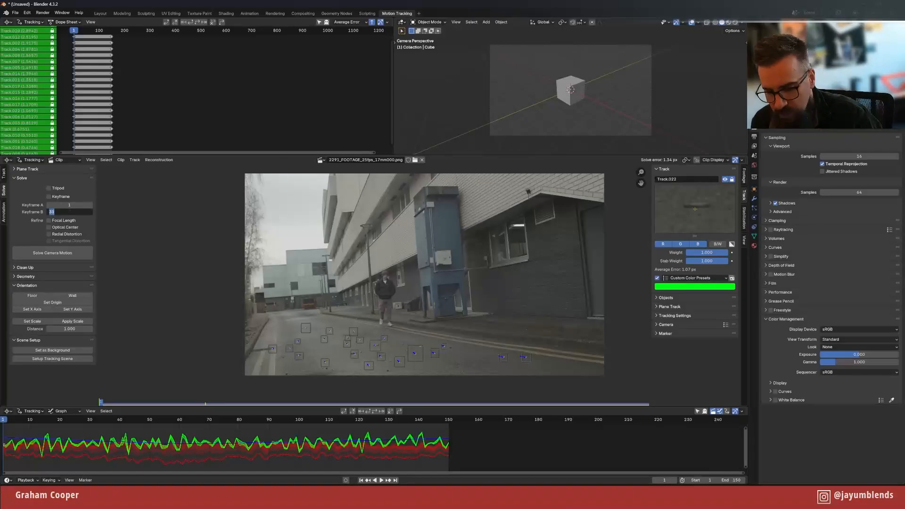
pyautogui.write('150')
pyautogui.press('Return')
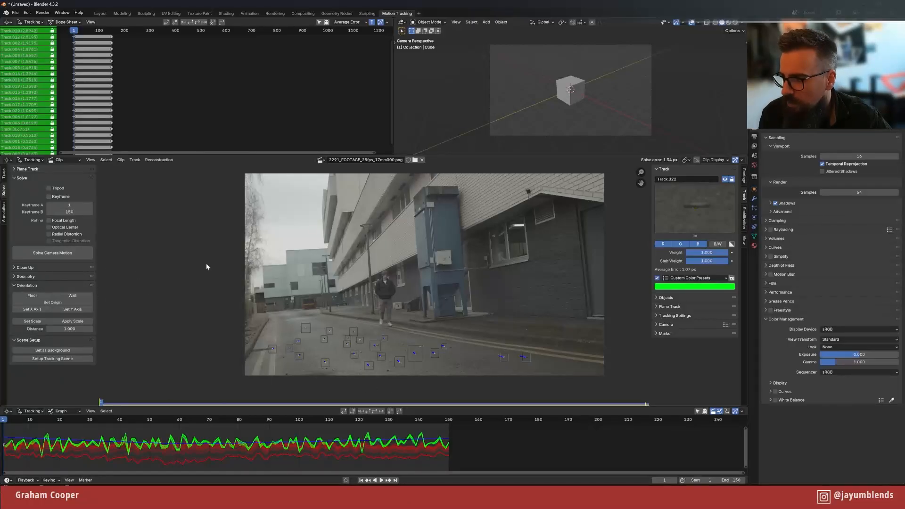
pyautogui.click(52, 253)
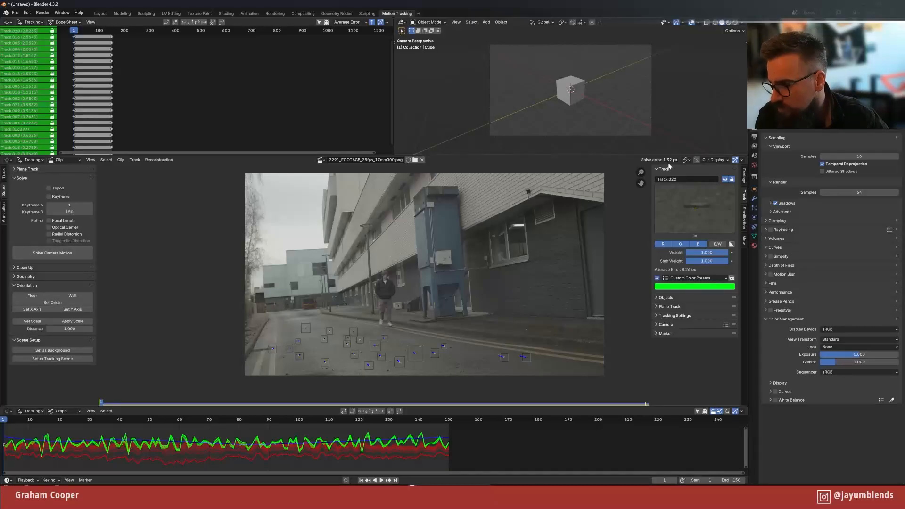
# - Re-solve the camera motion with Focal Length and Optical Center refinement enabled, and expand the clip's camera and lens settings
pyautogui.click(49, 221)
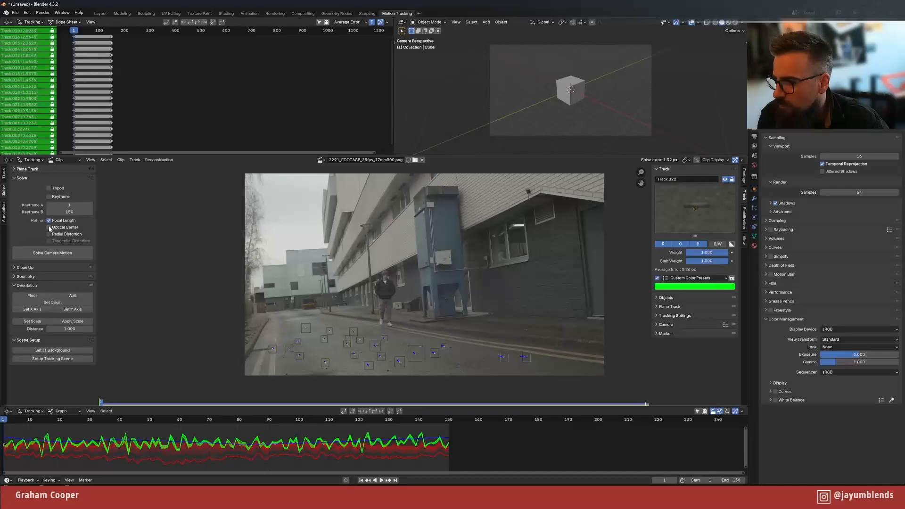
pyautogui.click(56, 254)
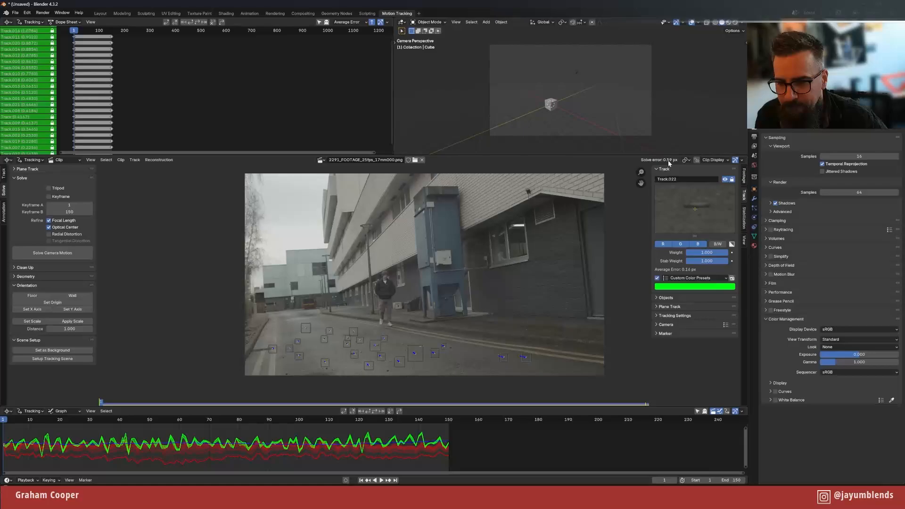
pyautogui.click(655, 324)
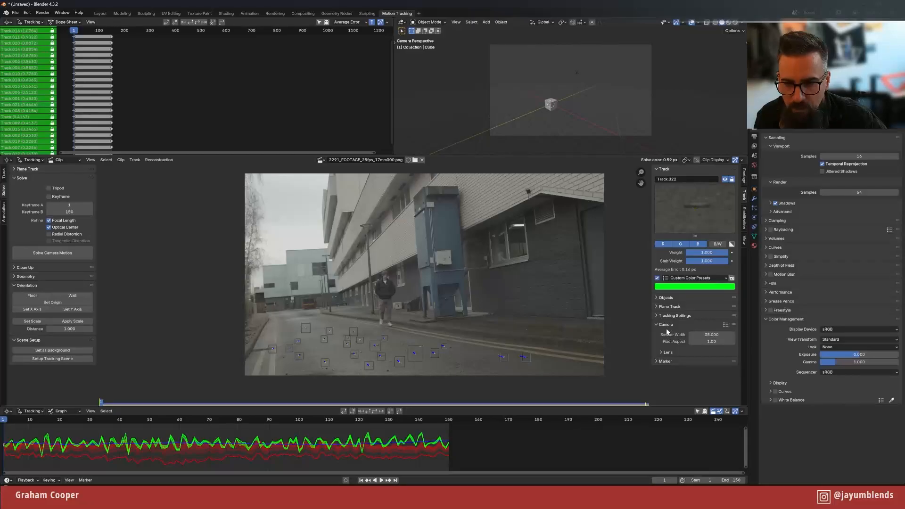
pyautogui.click(660, 353)
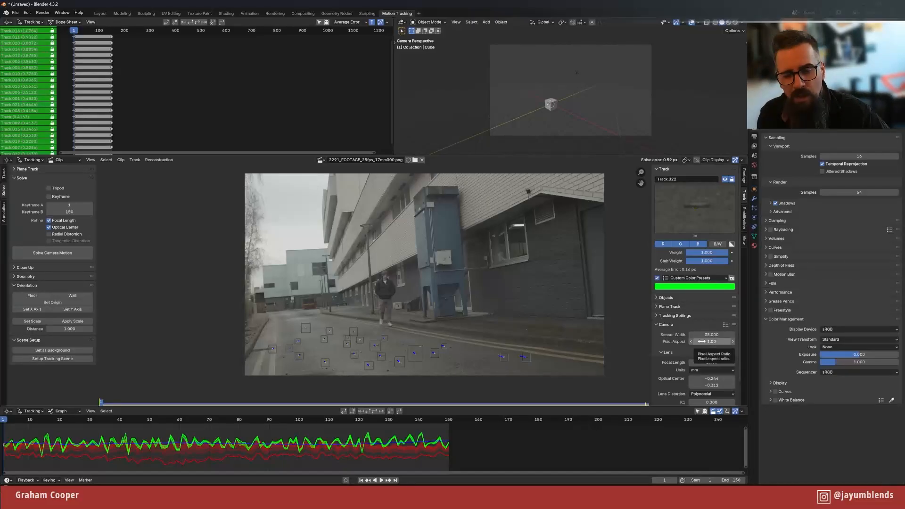
# - Switch to the web browser and search in a new tab for "blackmagic pocket camera 4k sensor width"
pyautogui.click(523, 498)
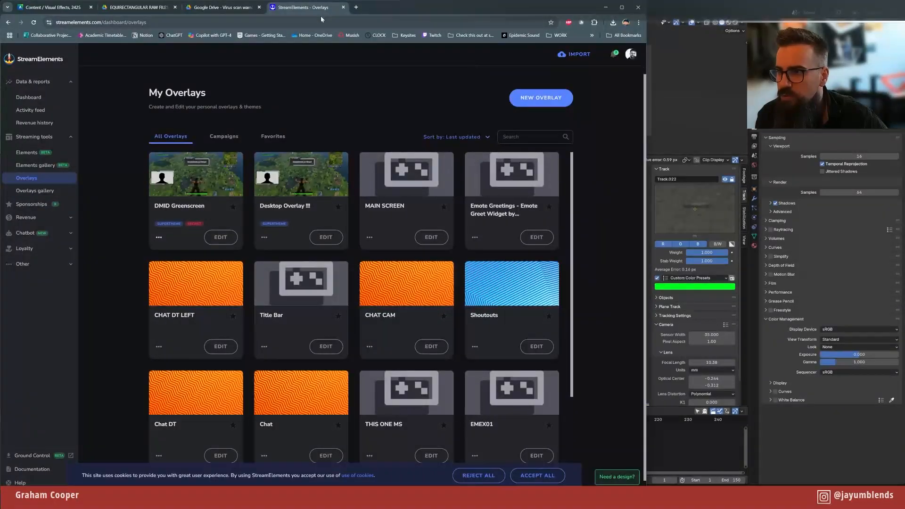
pyautogui.click(355, 7)
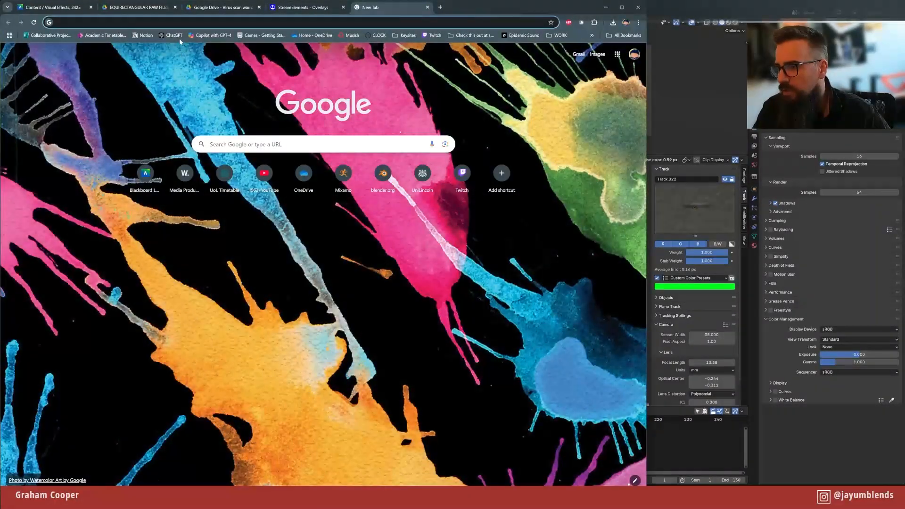
pyautogui.write('black')
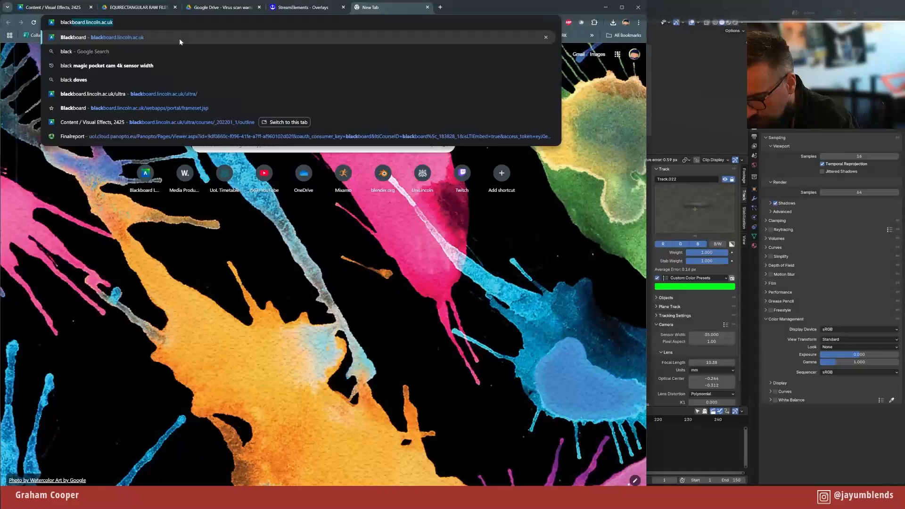
pyautogui.write('magic')
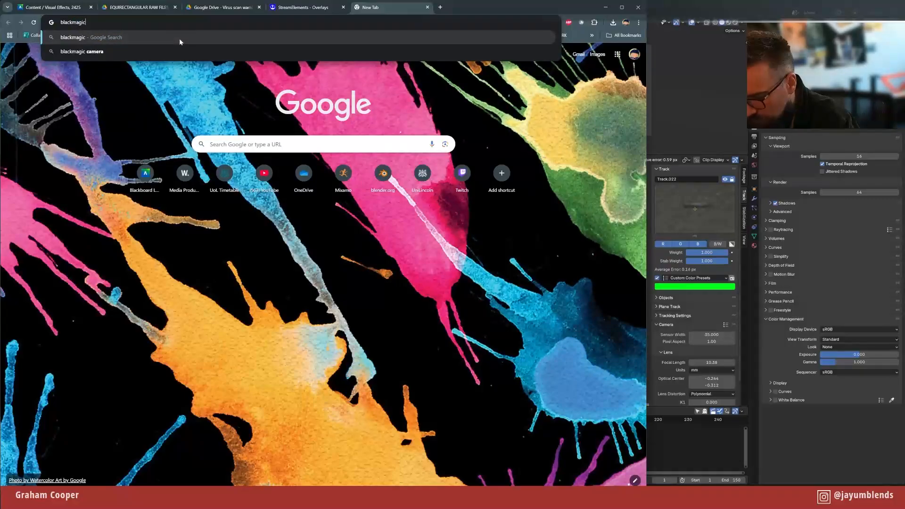
pyautogui.write(' poc')
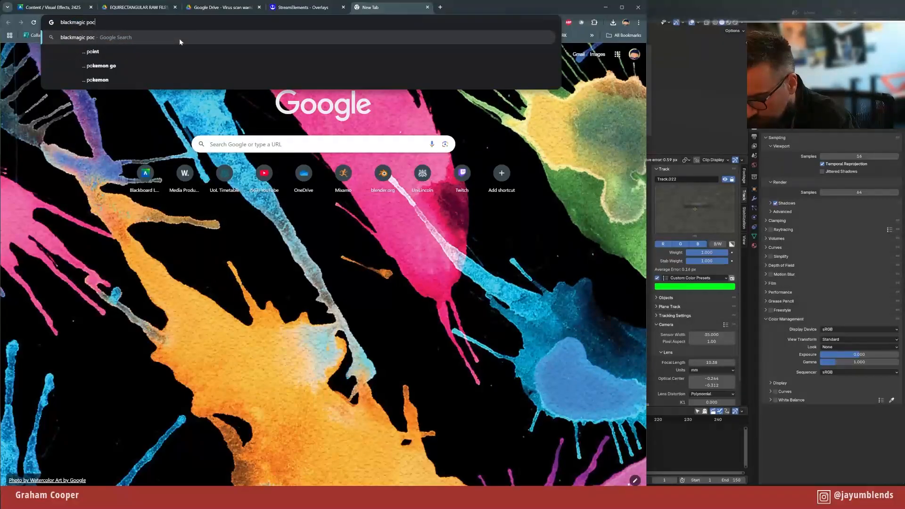
pyautogui.write('ket camera ')
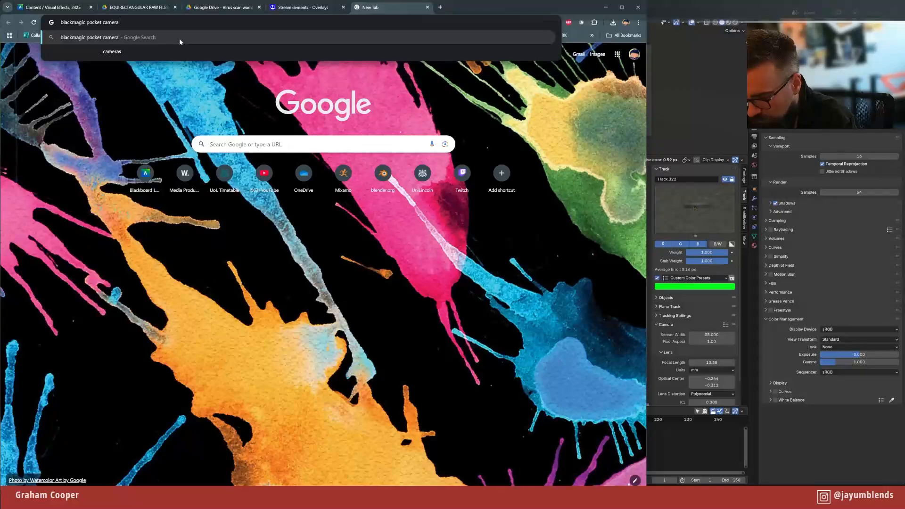
pyautogui.write('4k sen')
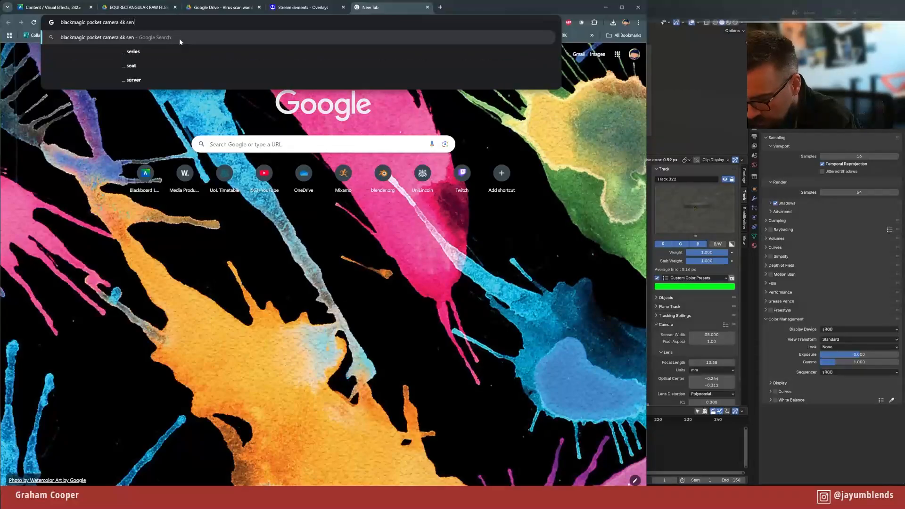
pyautogui.write('sor width')
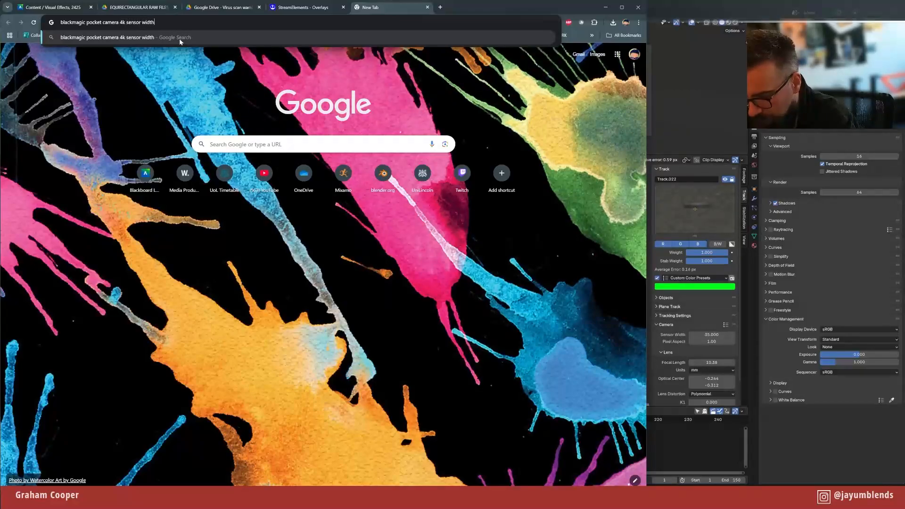
pyautogui.press('Return')
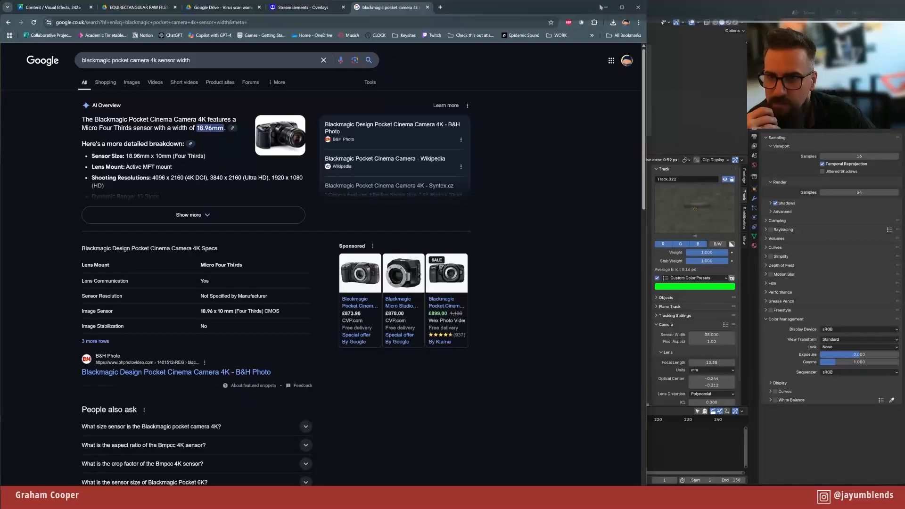
# - Return to Blender and set the tracking camera's sensor width to 18.96 mm
pyautogui.click(665, 12)
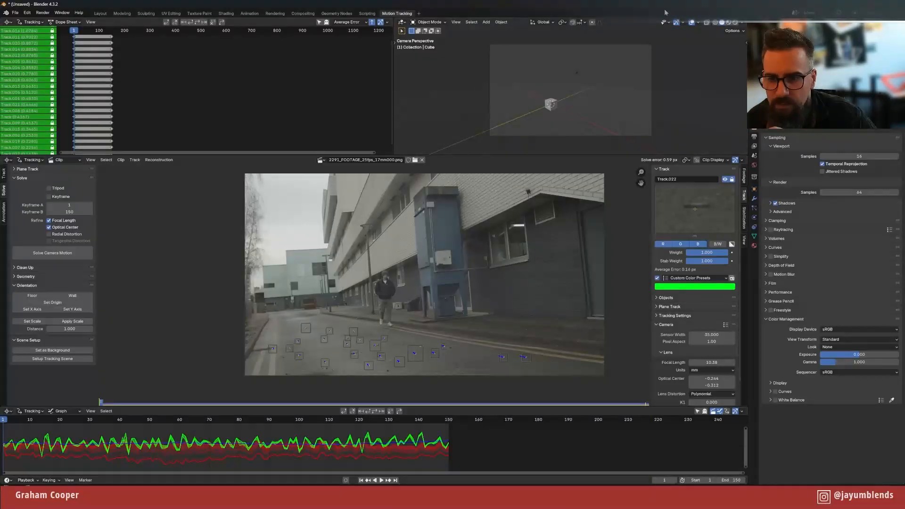
pyautogui.click(711, 334)
pyautogui.write('18.96')
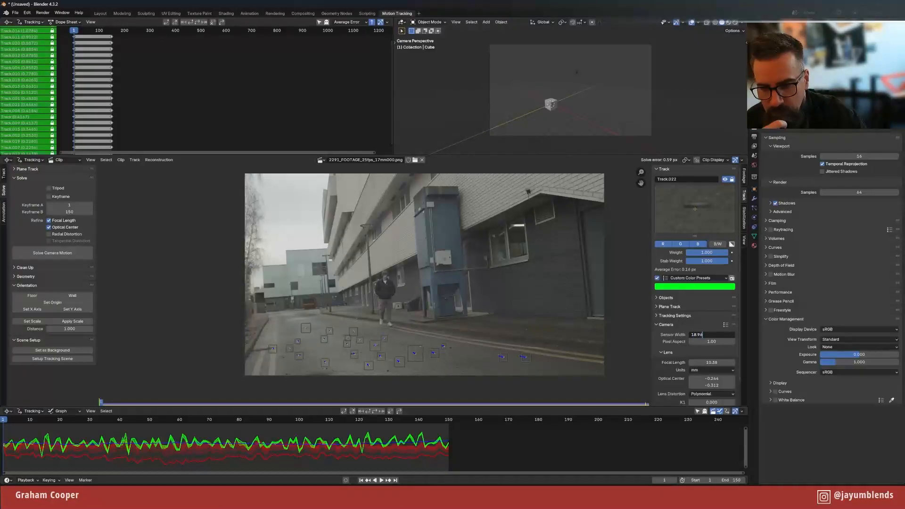
pyautogui.press('Return')
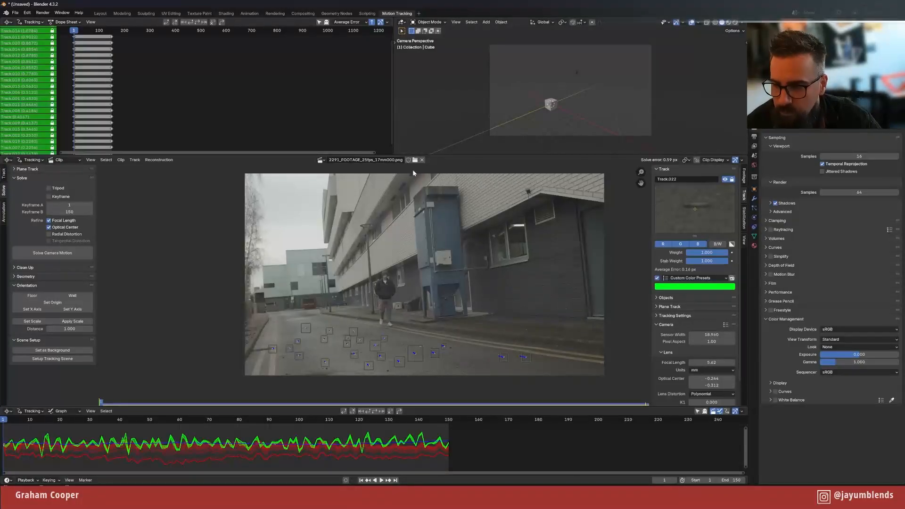
# - Set the lens focal length to 17 mm and re-solve the camera motion with Focal Length and Optical Center refined
pyautogui.click(711, 362)
pyautogui.write('1')
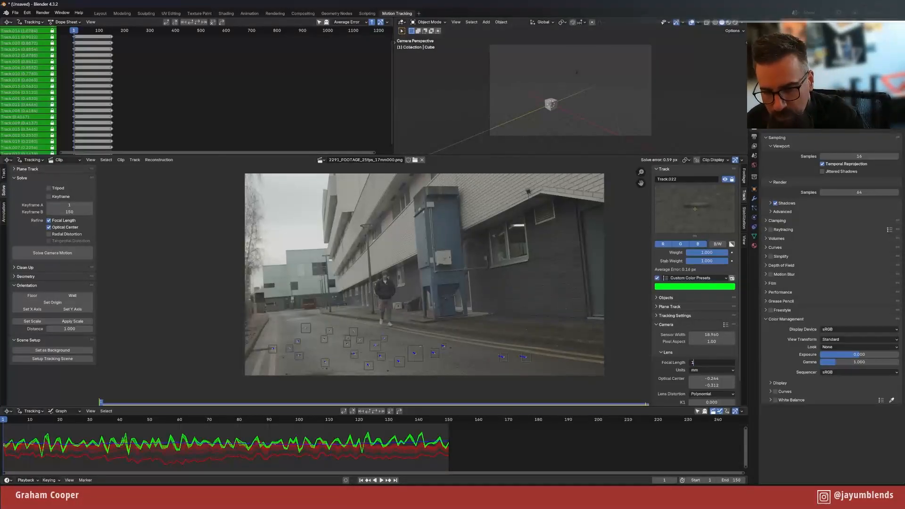
pyautogui.write('7')
pyautogui.press('Return')
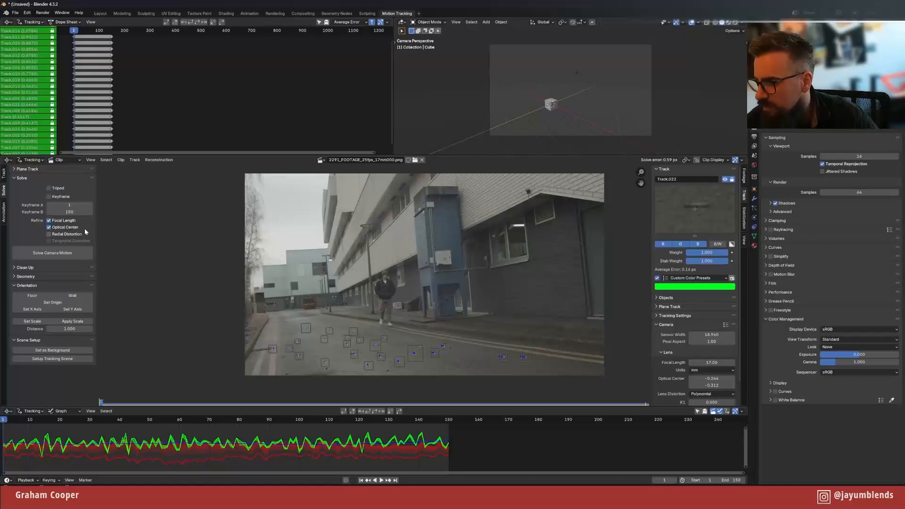
pyautogui.click(65, 254)
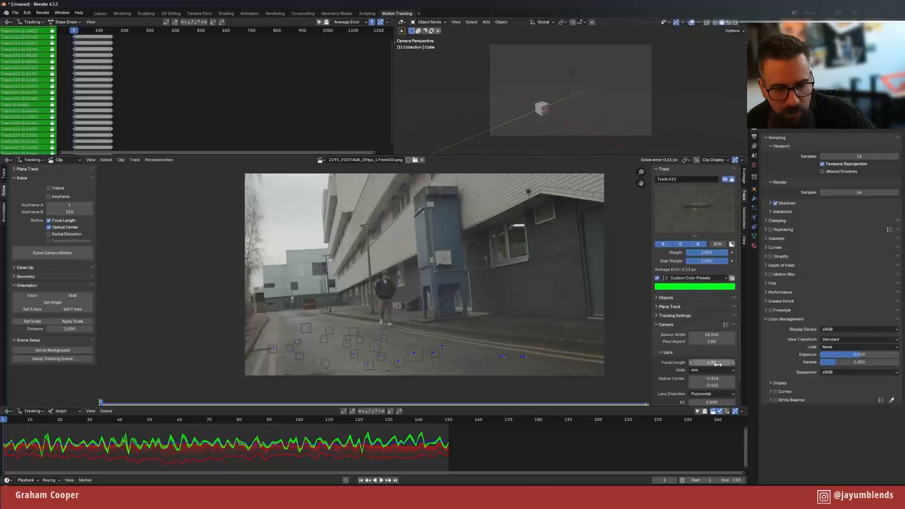
# - Try solving the camera motion twice with Focal Length refinement off and the focal length reset to 17 mm, refining only Optical Center
pyautogui.click(49, 227)
pyautogui.click(49, 220)
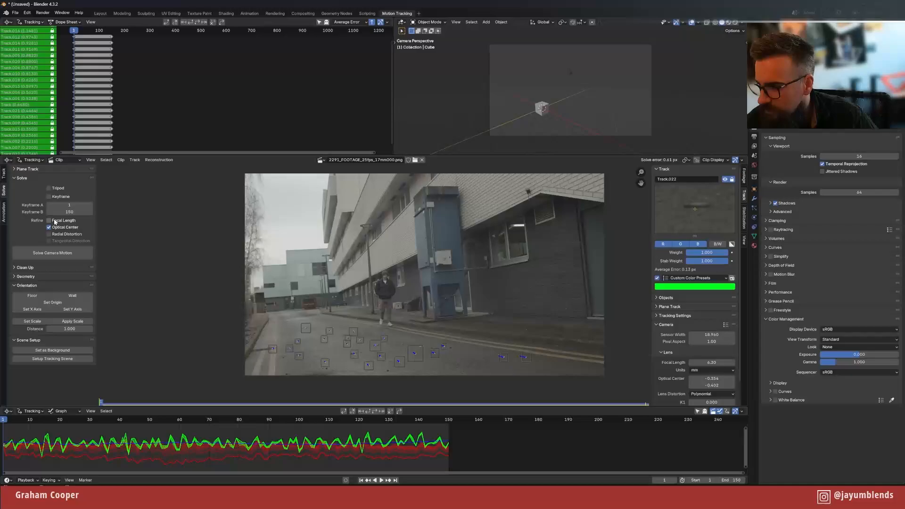
pyautogui.click(707, 362)
pyautogui.write('17')
pyautogui.press('Return')
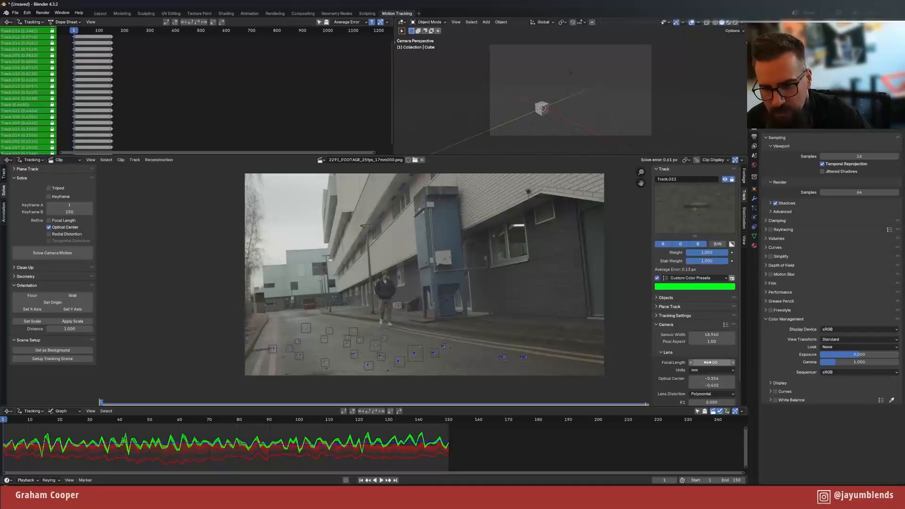
pyautogui.click(66, 252)
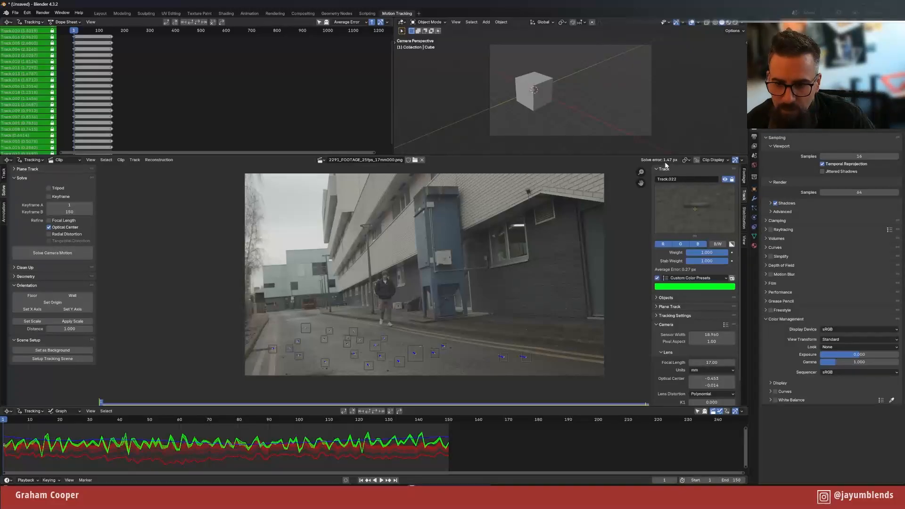
pyautogui.click(38, 254)
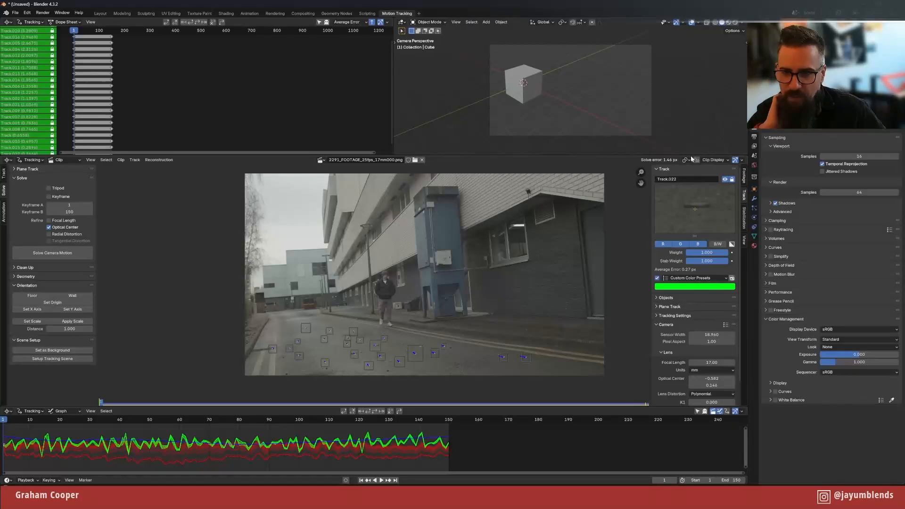
# - Re-enable Focal Length refinement and solve the camera motion, resetting the focal length to 17 mm before a second solve
pyautogui.click(48, 220)
pyautogui.click(64, 253)
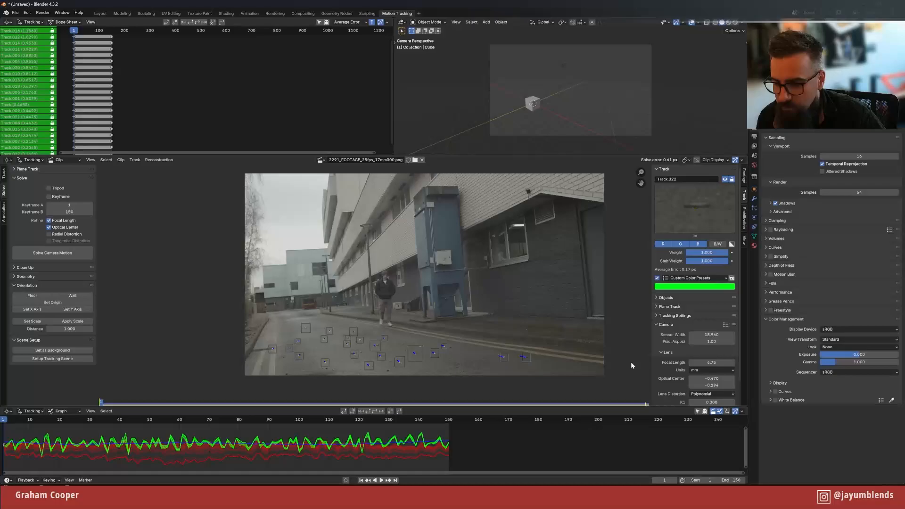
pyautogui.click(711, 362)
pyautogui.write('17')
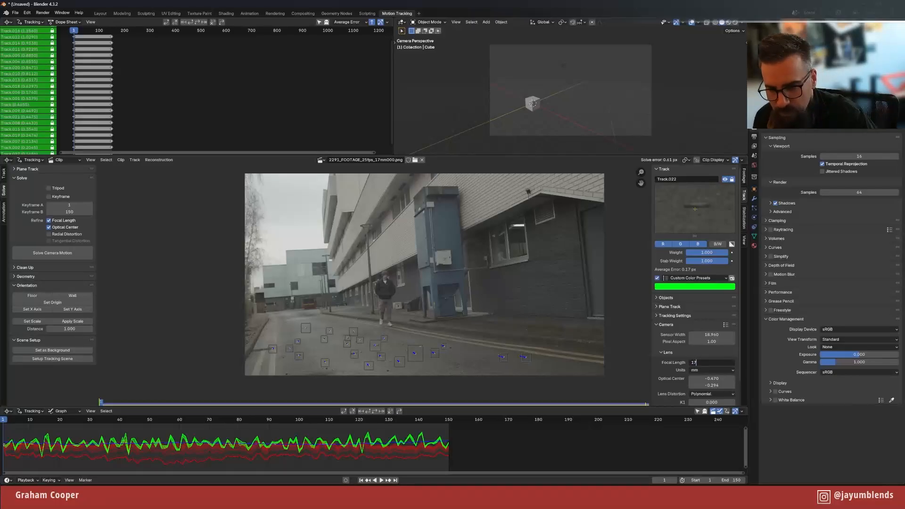
pyautogui.press('Return')
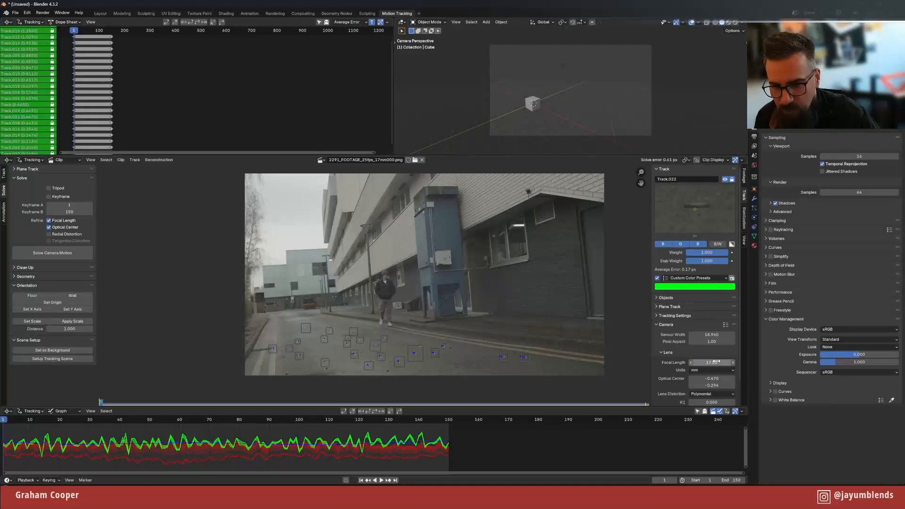
pyautogui.click(47, 253)
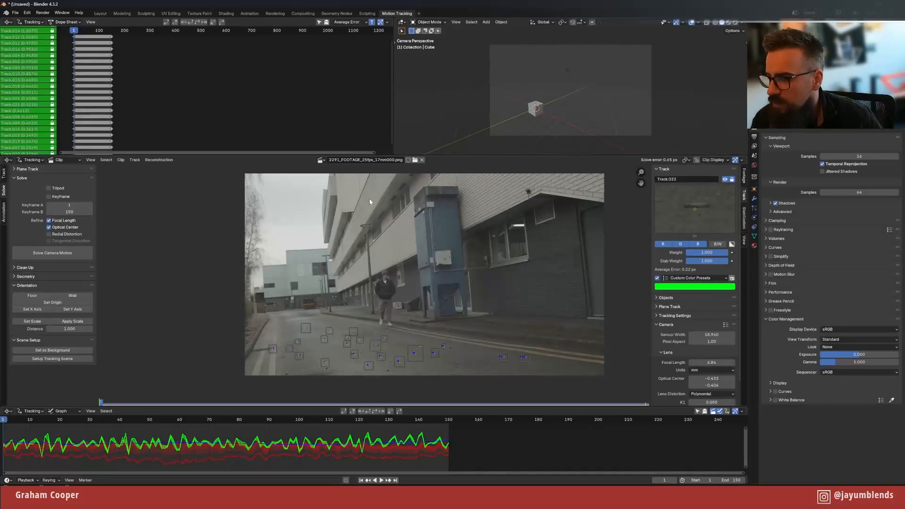
# - Enlarge the track list area, select Track.017 with the highest average error, and scrub to frame 56 to check it
pyautogui.moveTo(312, 155); pyautogui.dragTo(310, 212)
pyautogui.moveTo(191, 53); pyautogui.dragTo(185, 151, button='middle')
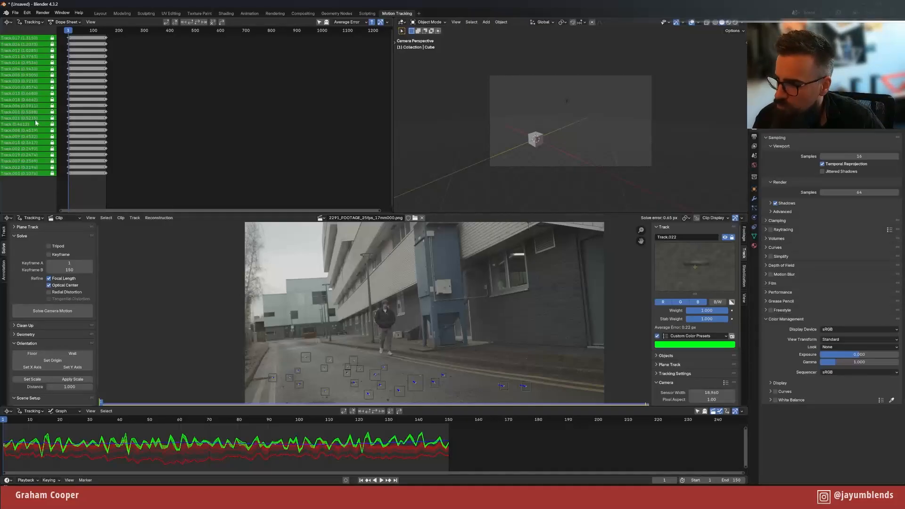
pyautogui.click(25, 38)
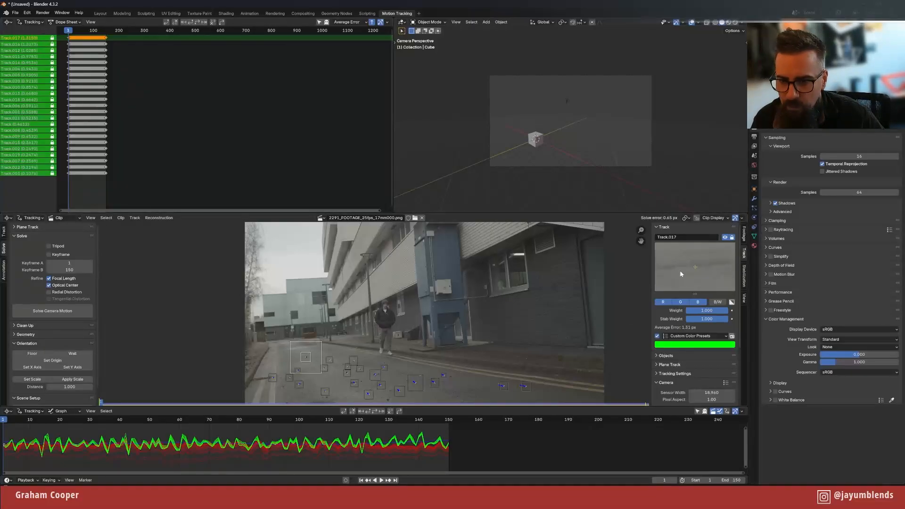
pyautogui.moveTo(36, 419); pyautogui.dragTo(167, 441)
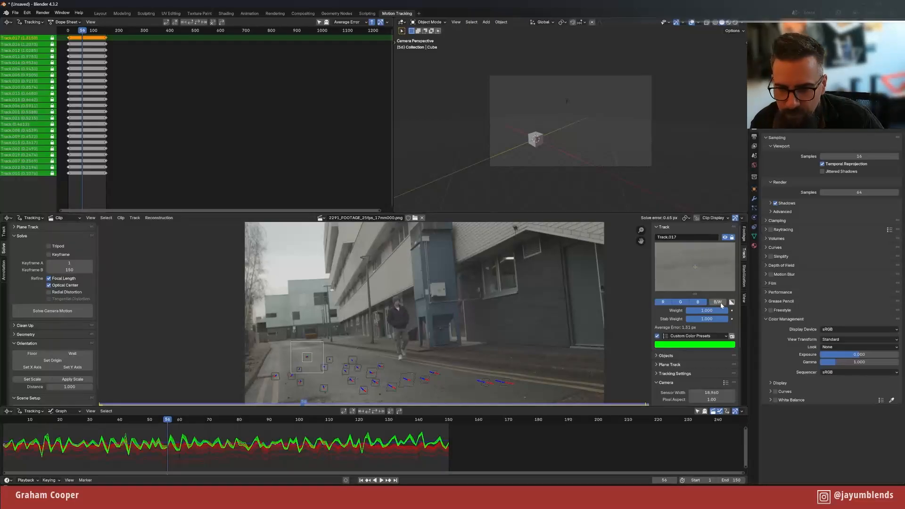
# - Set Track.017's weight to 0.5 and re-solve the camera motion
pyautogui.click(706, 310)
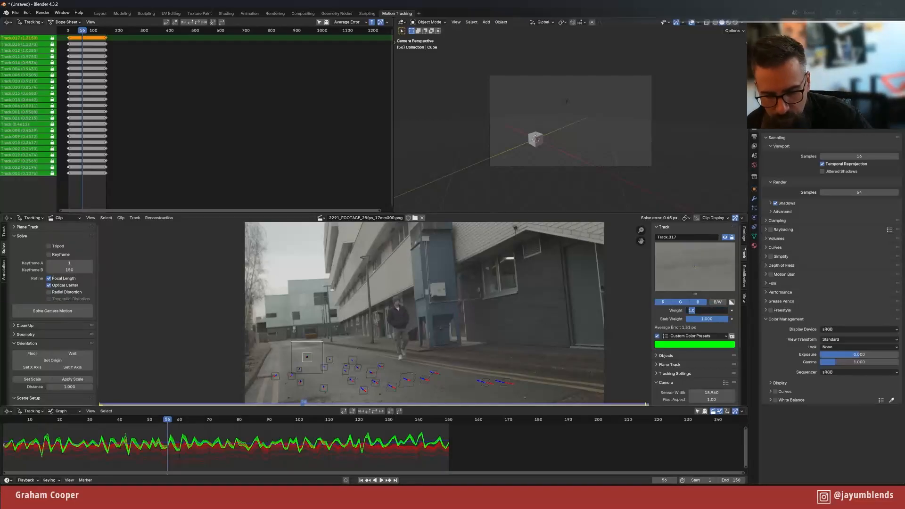
pyautogui.press('BackSpace')
pyautogui.write('.5')
pyautogui.press('Return')
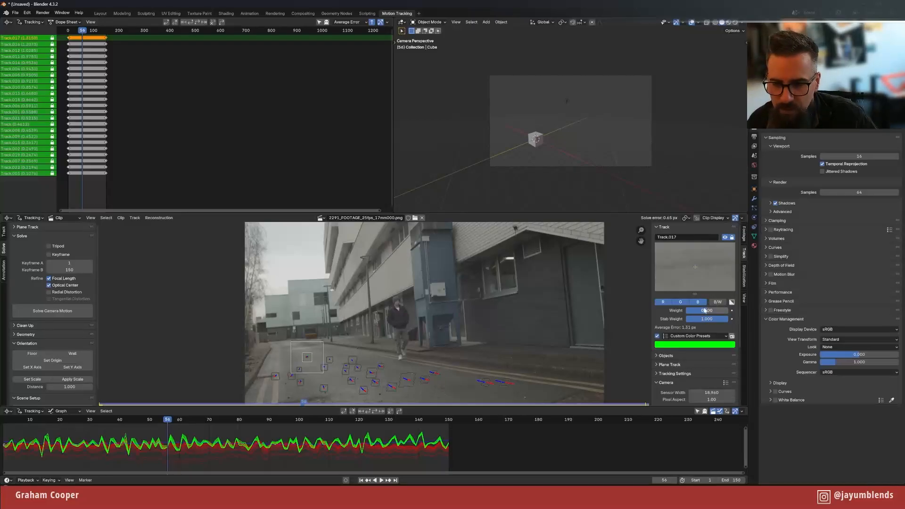
pyautogui.click(68, 312)
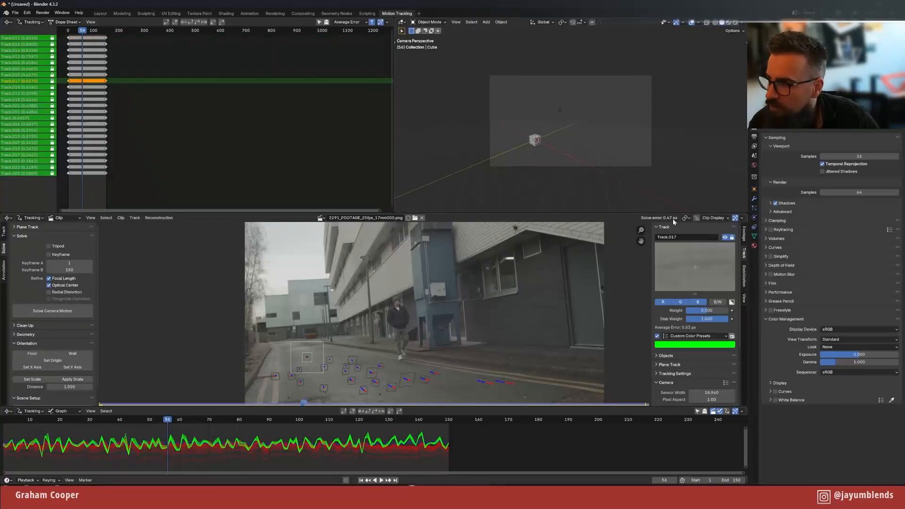
# - Check the highest-error Track.011 up to frame 87, delete it, and re-solve the camera motion
pyautogui.click(26, 79)
pyautogui.click(25, 38)
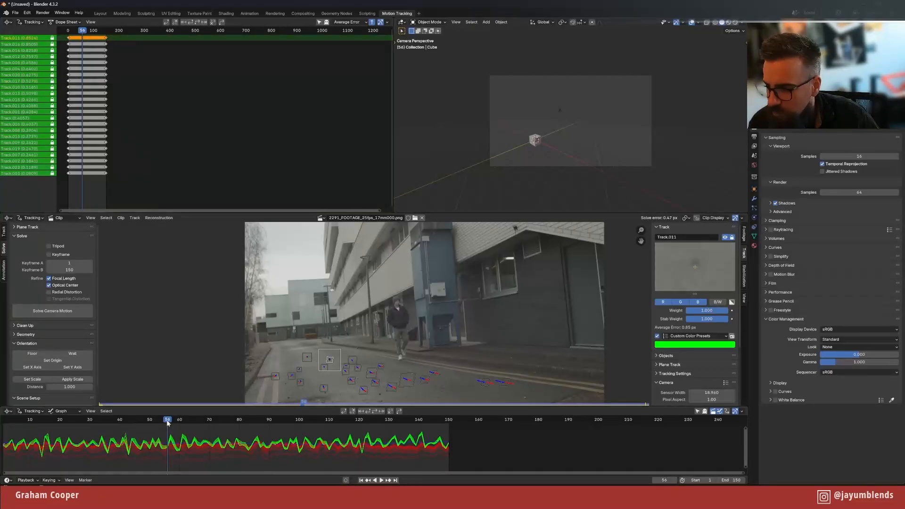
pyautogui.moveTo(167, 423); pyautogui.dragTo(260, 419)
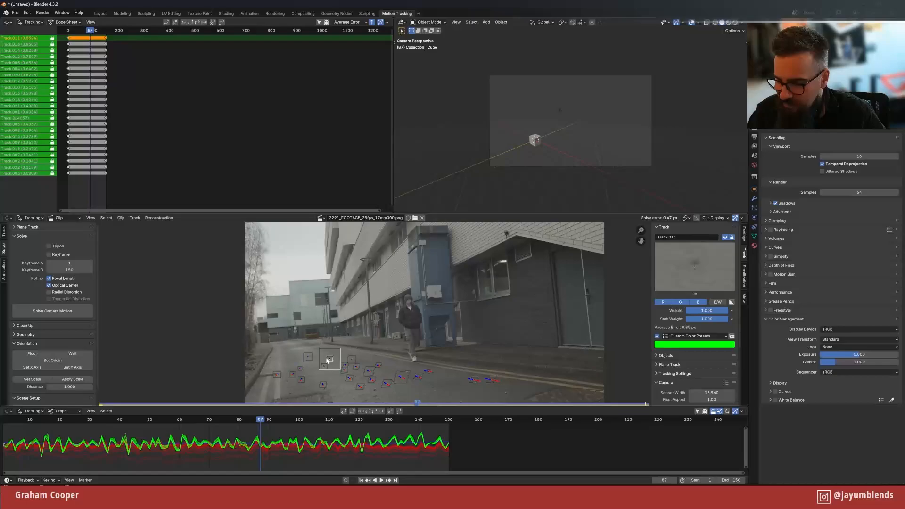
pyautogui.press('x')
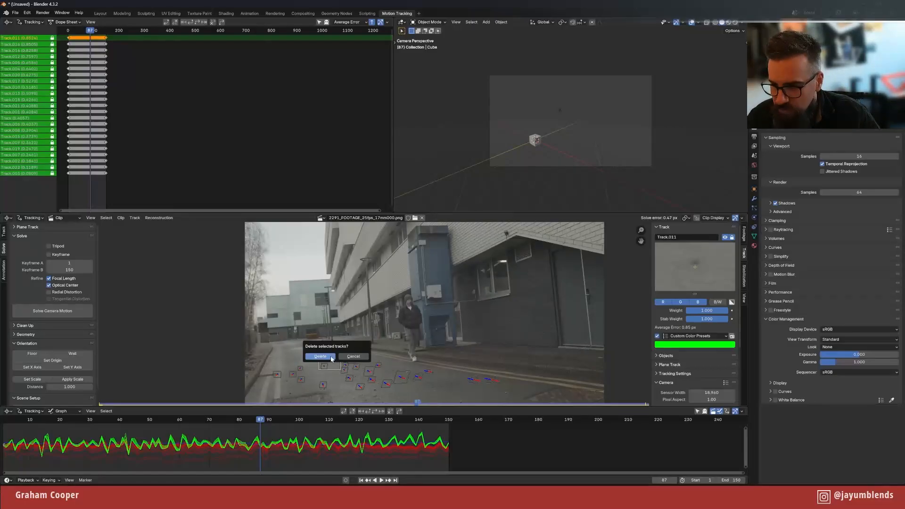
pyautogui.click(320, 356)
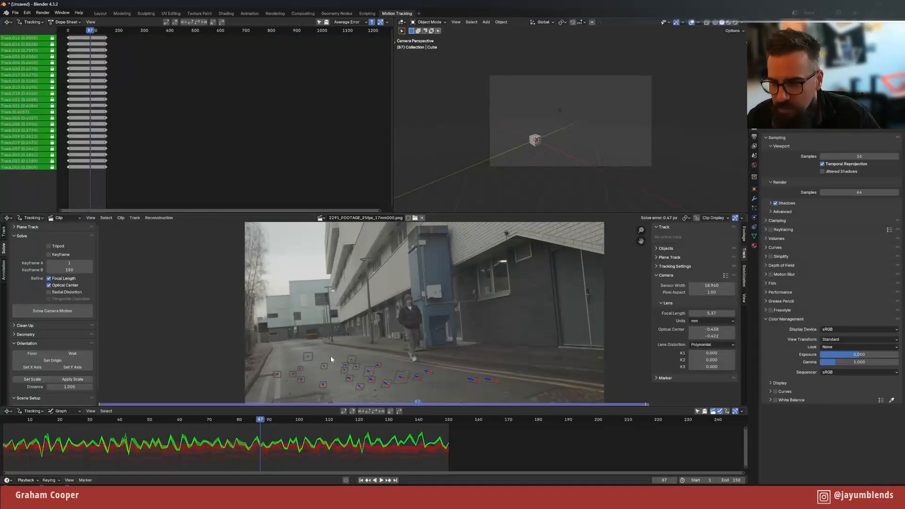
pyautogui.click(58, 310)
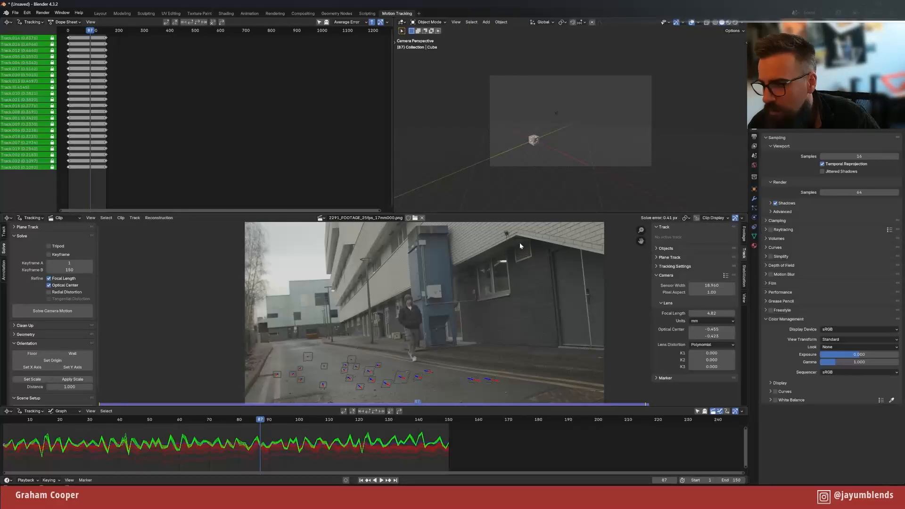
# - Turn off Focal Length refinement, set the focal length to 17 mm, and re-solve the camera motion
pyautogui.click(49, 278)
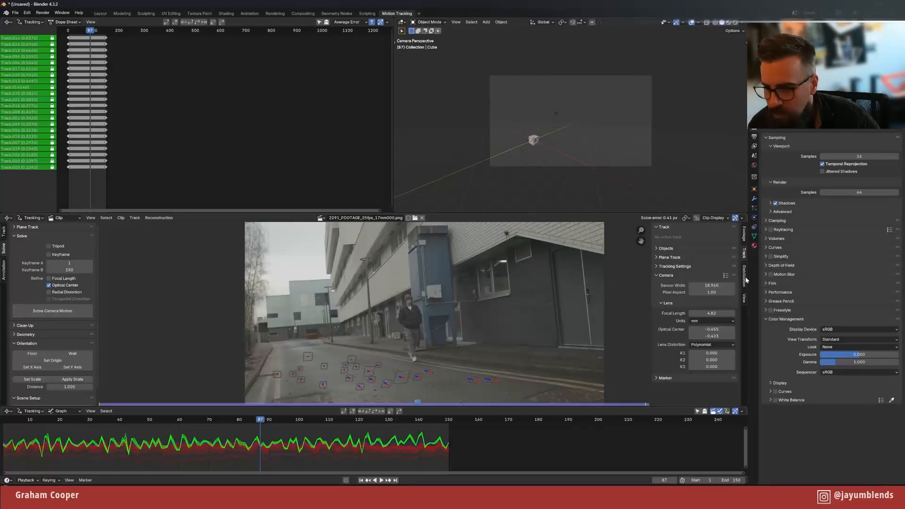
pyautogui.click(711, 313)
pyautogui.write('1')
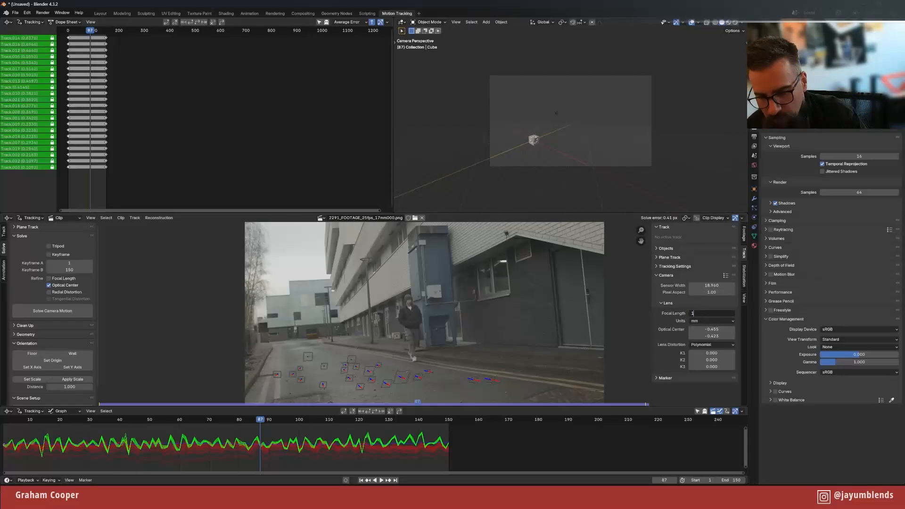
pyautogui.write('7')
pyautogui.press('Return')
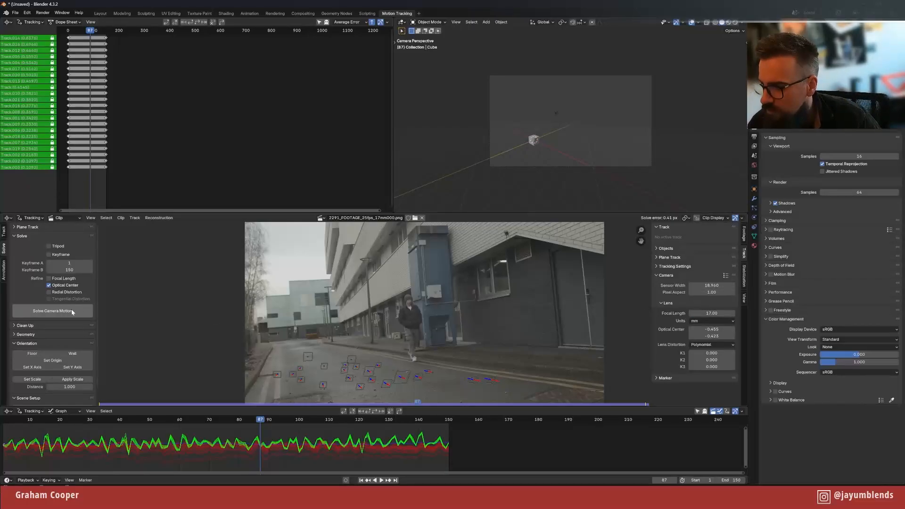
pyautogui.click(72, 309)
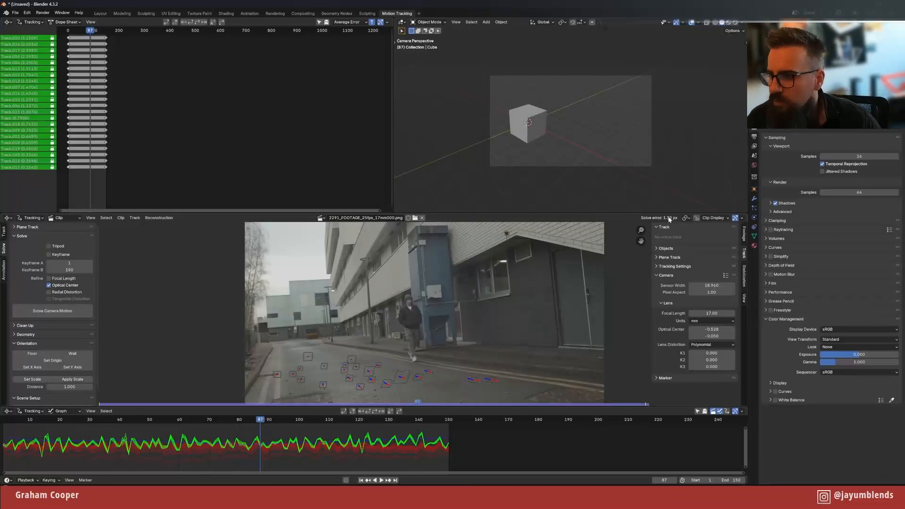
# - Return to frame 1 and set the weight of Track.020, the highest-error track, to 0.5
pyautogui.click(361, 480)
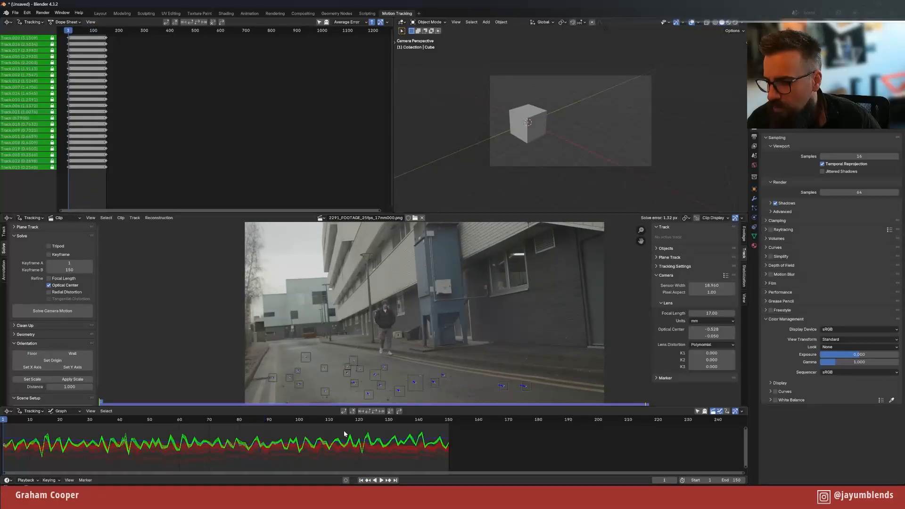
pyautogui.click(15, 38)
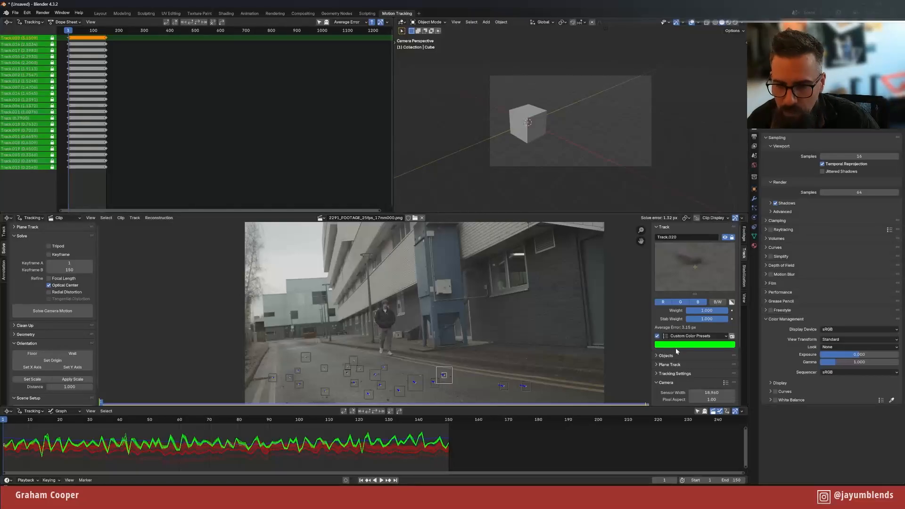
pyautogui.click(703, 311)
pyautogui.write('0.5')
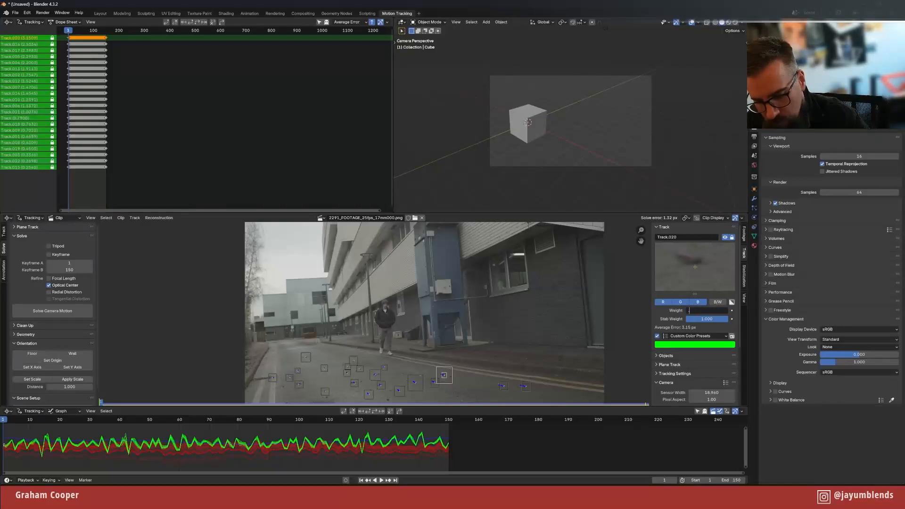
pyautogui.press('Return')
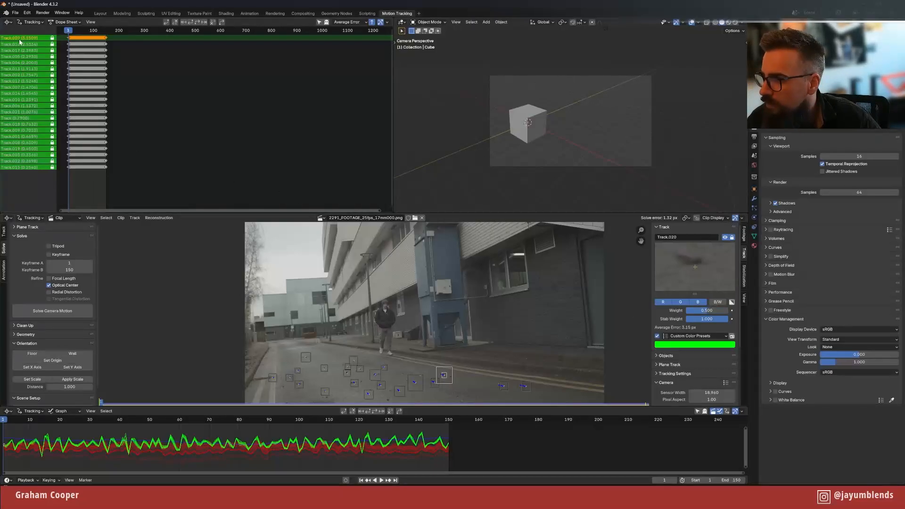
# - Set the weight of the second track in the error-sorted list to 0.5 and re-solve the camera motion
pyautogui.click(21, 45)
pyautogui.keyDown('shift'); pyautogui.click(21, 38); pyautogui.keyUp('shift')
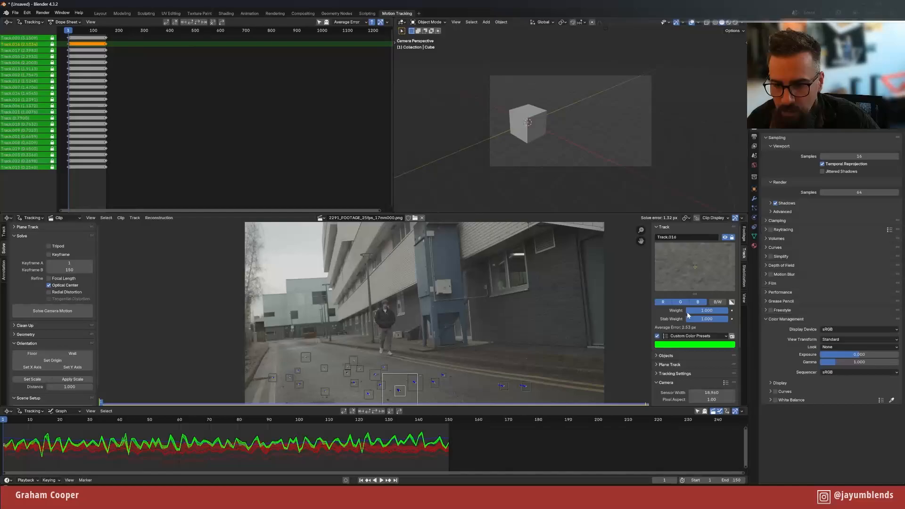
pyautogui.click(706, 310)
pyautogui.write('0.5')
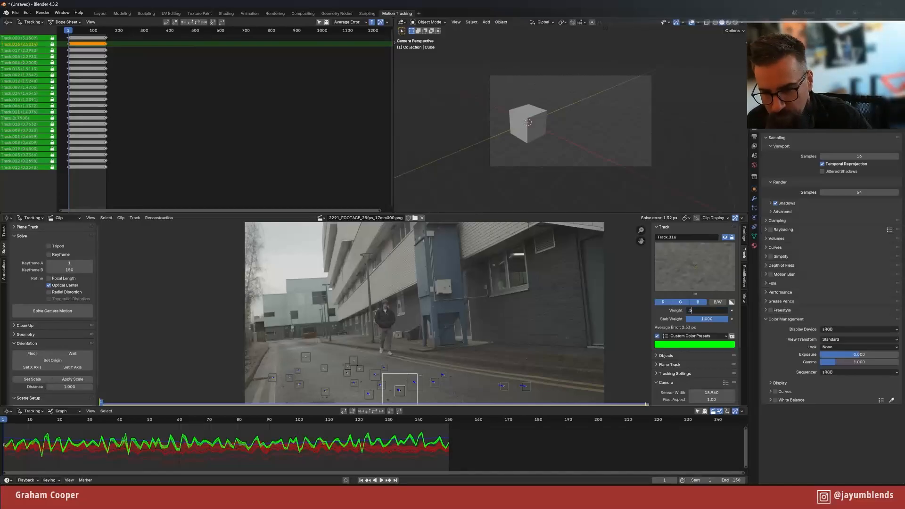
pyautogui.press('Return')
pyautogui.click(78, 309)
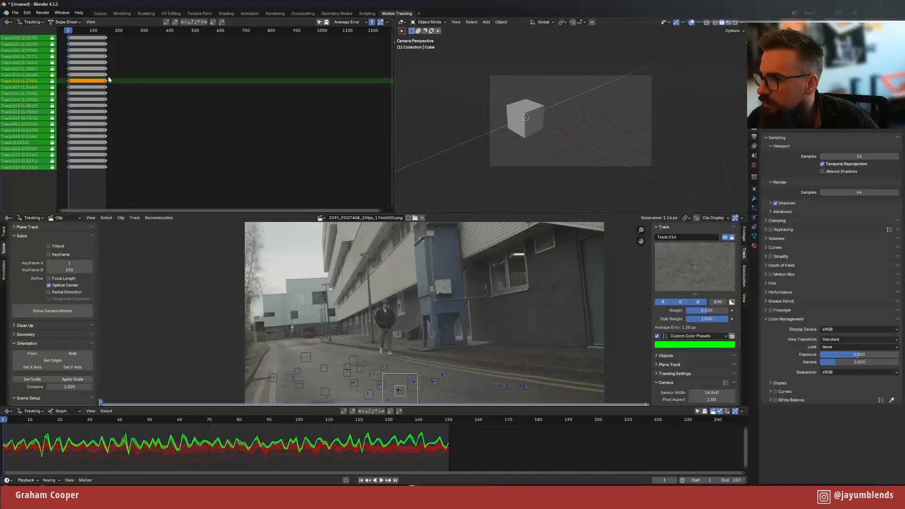
# - Set the weight of the highest-error Track.005 to 0.5
pyautogui.click(21, 38)
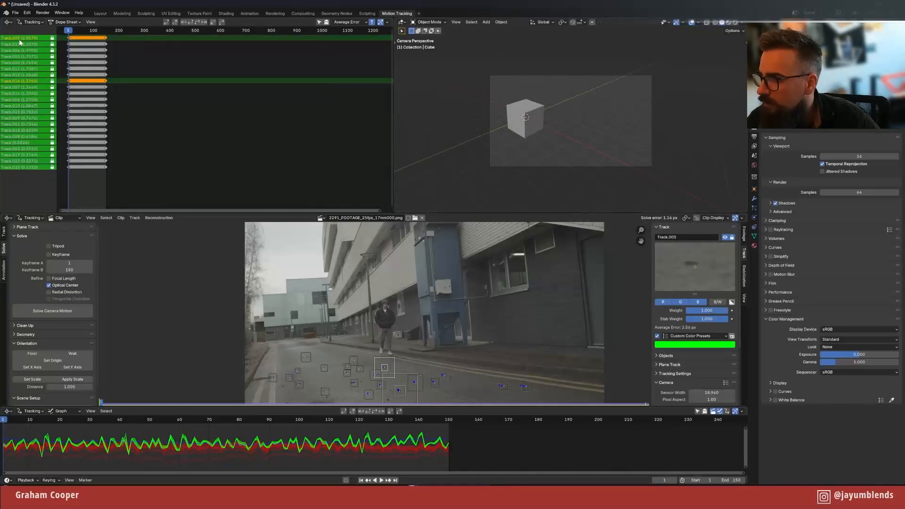
pyautogui.click(708, 312)
pyautogui.write('0.5')
pyautogui.press('Return')
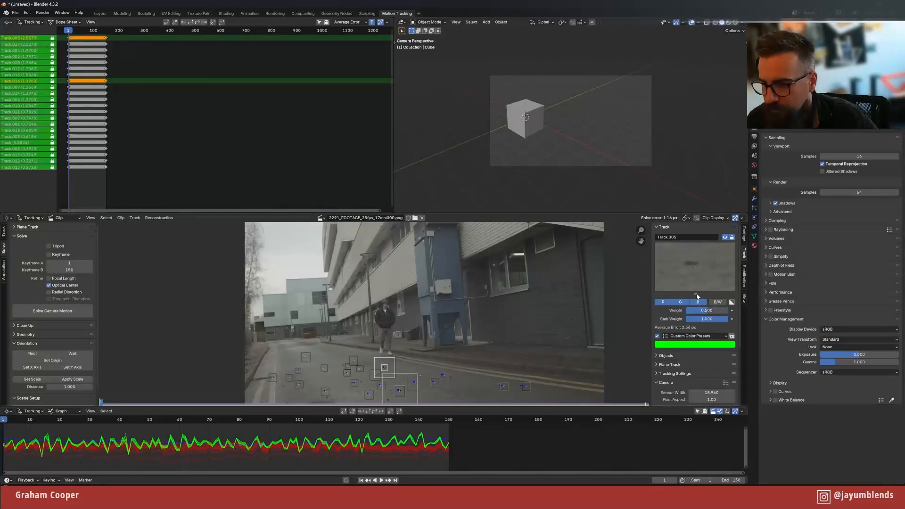
# - Select only Track.017, lower its weight to 0.25, and re-solve the camera motion
pyautogui.click(18, 45)
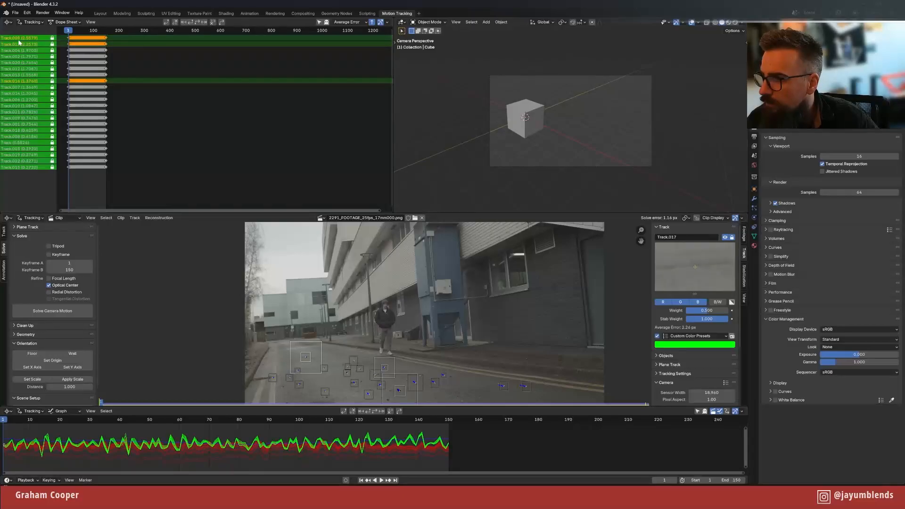
pyautogui.keyDown('shift'); pyautogui.click(38, 81); pyautogui.keyUp('shift')
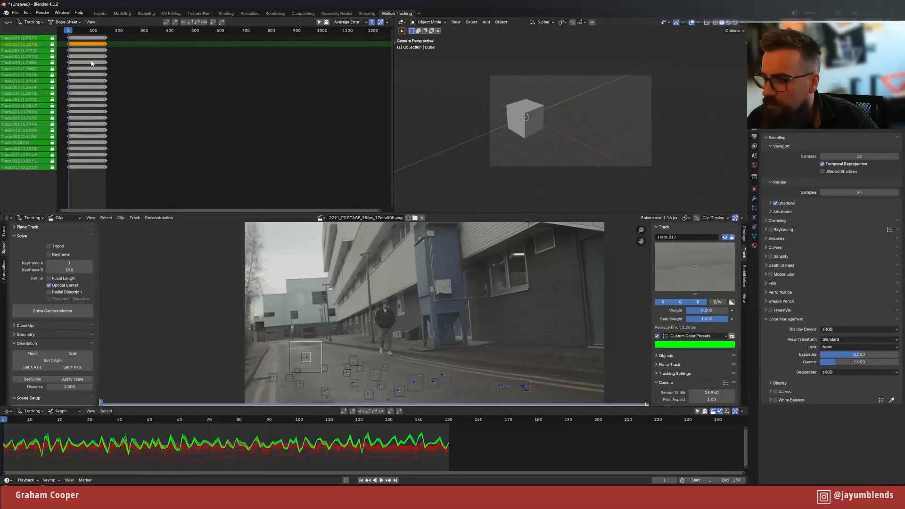
pyautogui.click(704, 311)
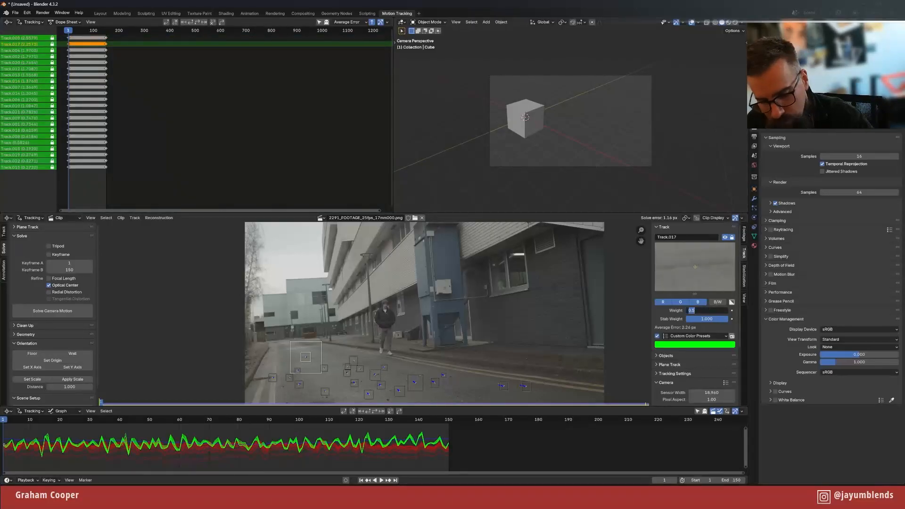
pyautogui.press('BackSpace')
pyautogui.write('.25')
pyautogui.press('Return')
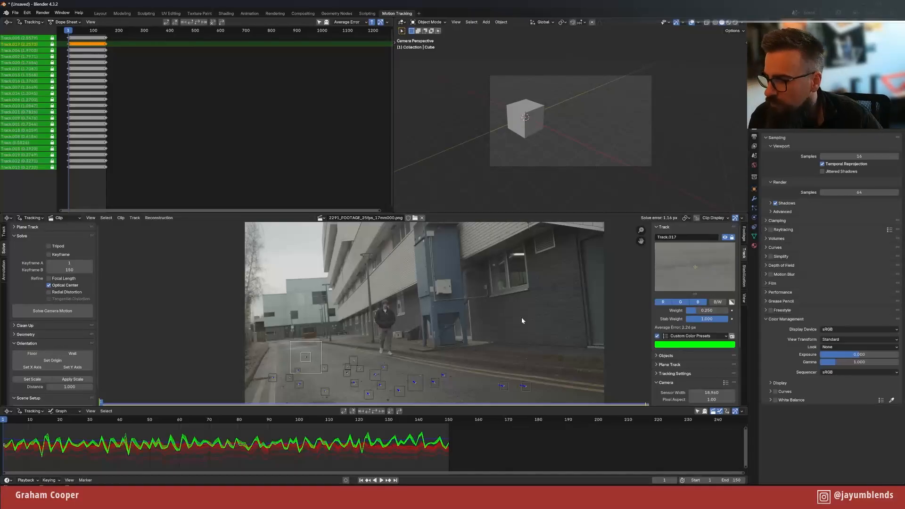
pyautogui.click(68, 311)
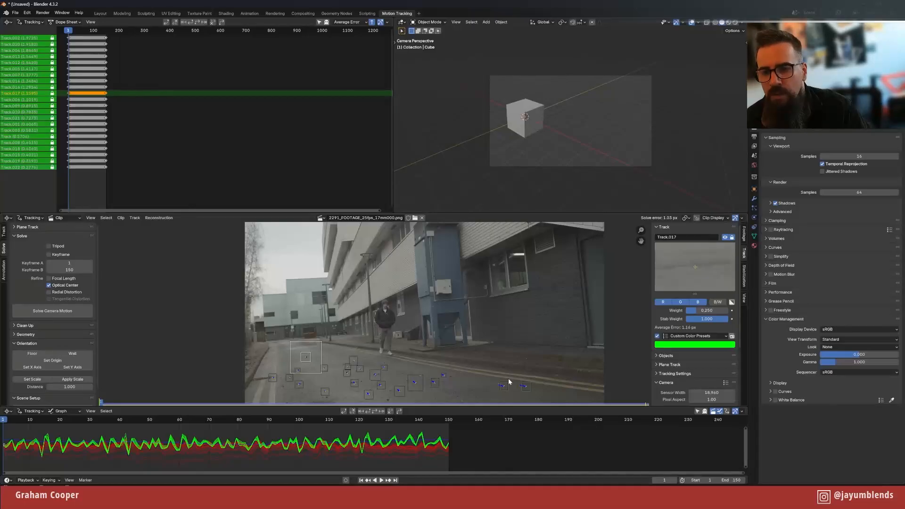
# - Select only Track.002, set its weight to 0.5, and re-solve the camera motion
pyautogui.keyDown('shift'); pyautogui.click(25, 37); pyautogui.keyUp('shift')
pyautogui.keyDown('shift'); pyautogui.click(27, 92); pyautogui.keyUp('shift')
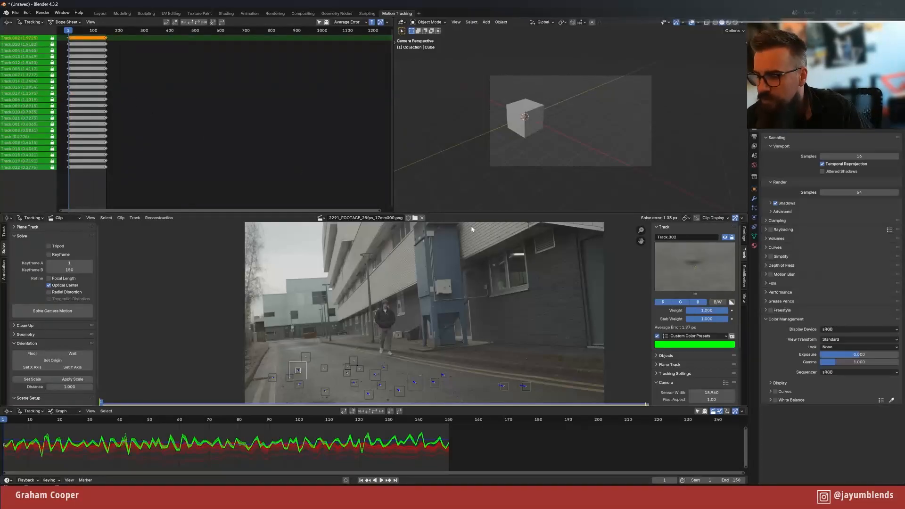
pyautogui.click(702, 310)
pyautogui.write('5')
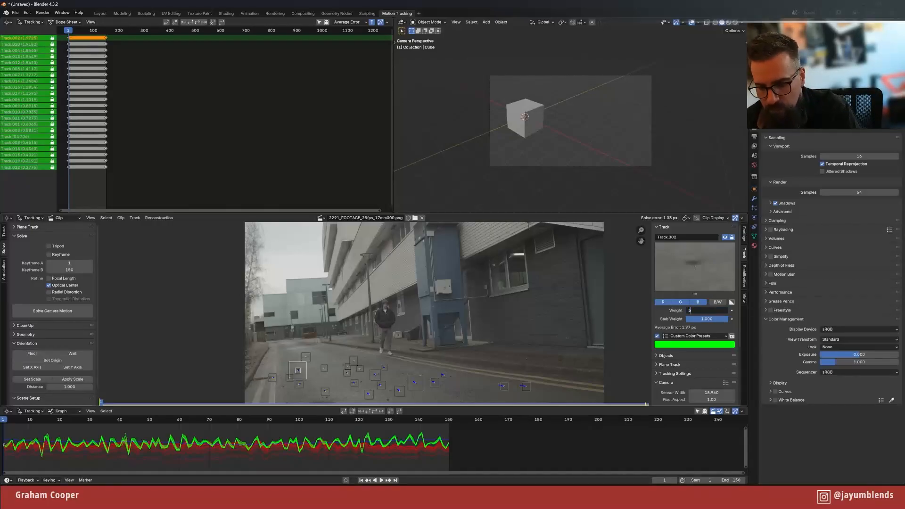
pyautogui.press('Return')
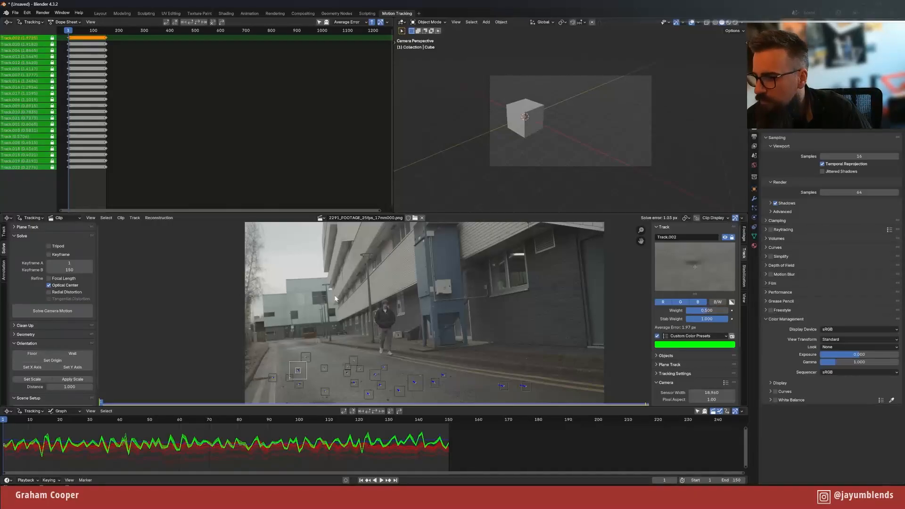
pyautogui.click(68, 311)
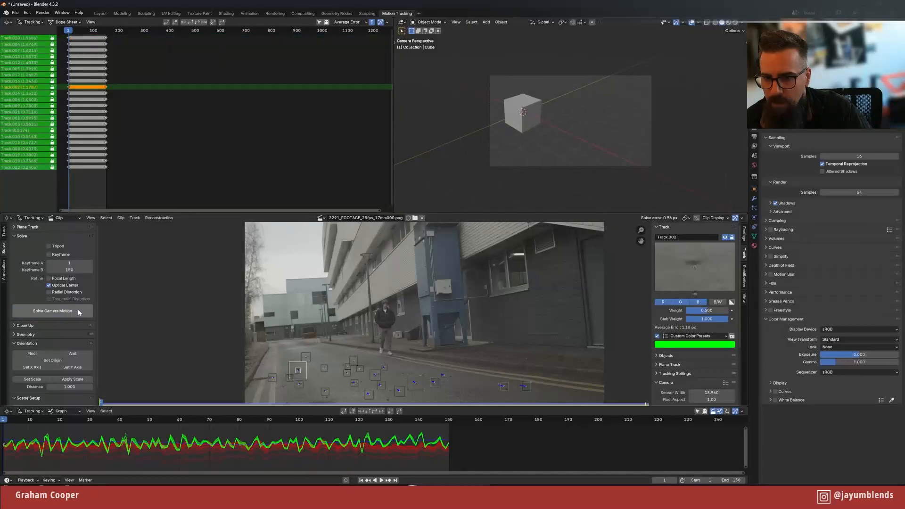
# - Set the weight of the highest-error Track.020 to 0.25 and re-solve the camera motion
pyautogui.click(27, 38)
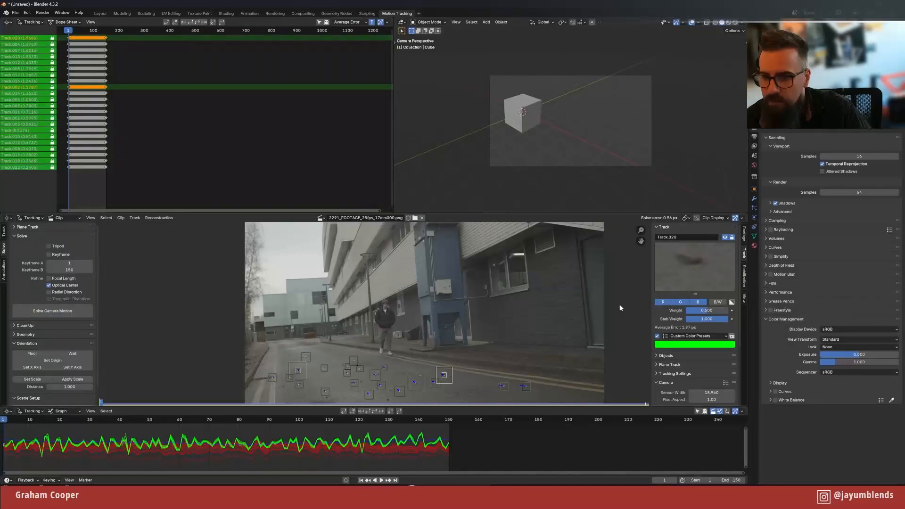
pyautogui.click(701, 311)
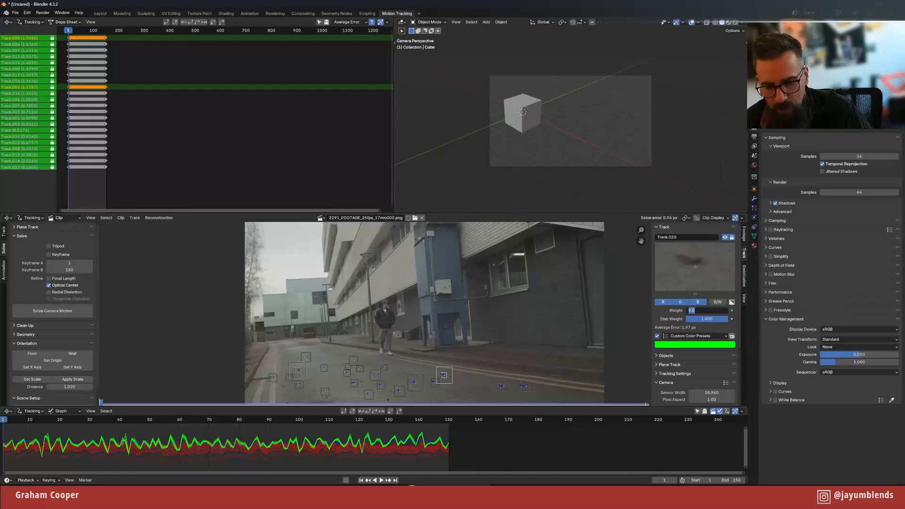
pyautogui.write('.25')
pyautogui.press('Return')
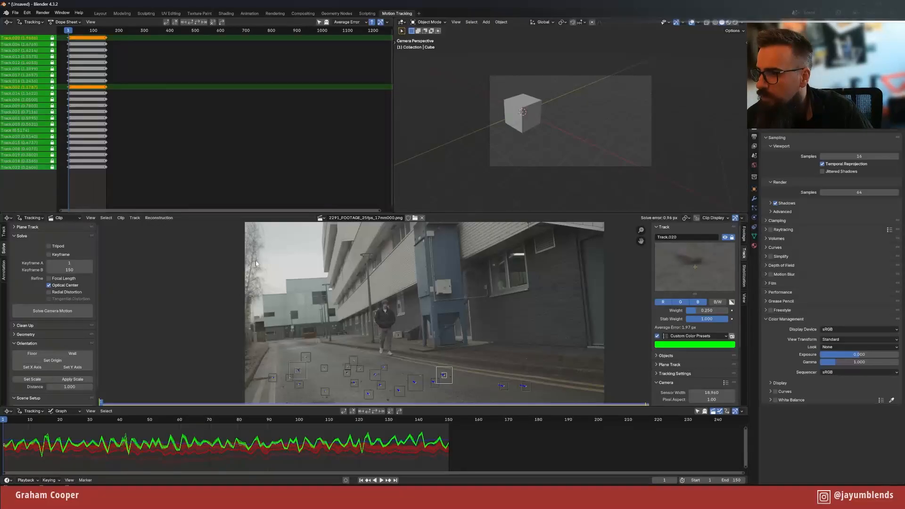
pyautogui.click(52, 311)
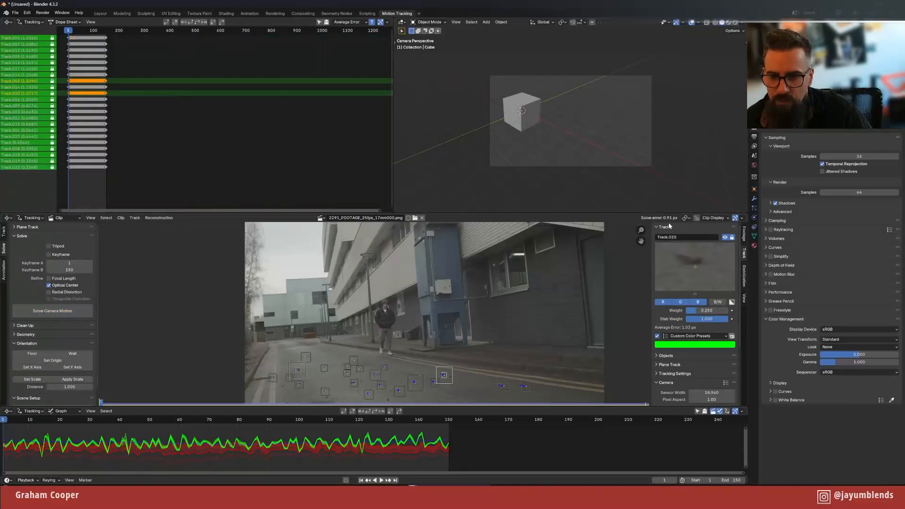
# - Set the weight of Track.004, first in the error-sorted list, to 0.75 and re-solve the camera motion
pyautogui.click(31, 39)
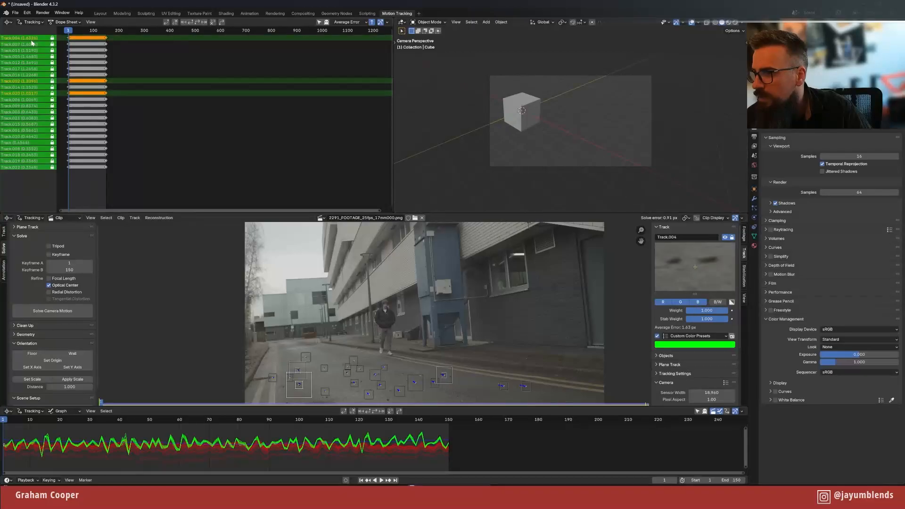
pyautogui.click(705, 311)
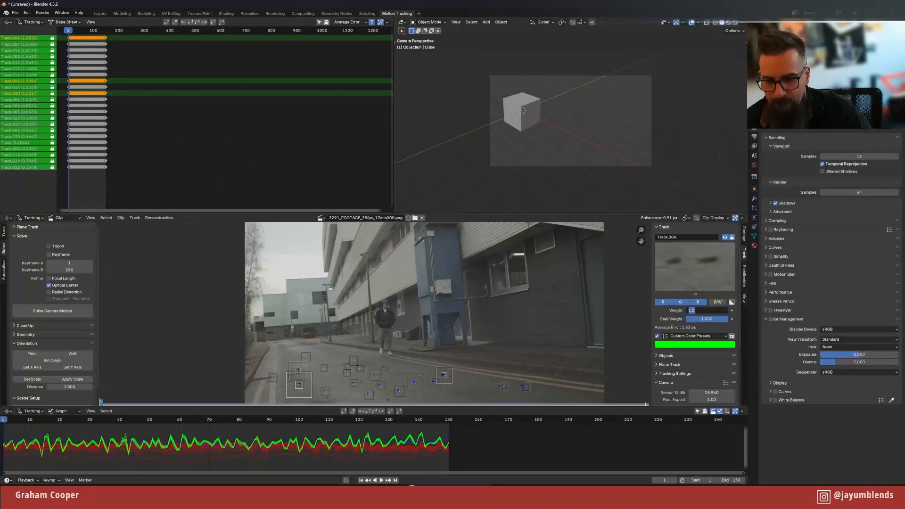
pyautogui.press('BackSpace')
pyautogui.write('0.75')
pyautogui.press('Return')
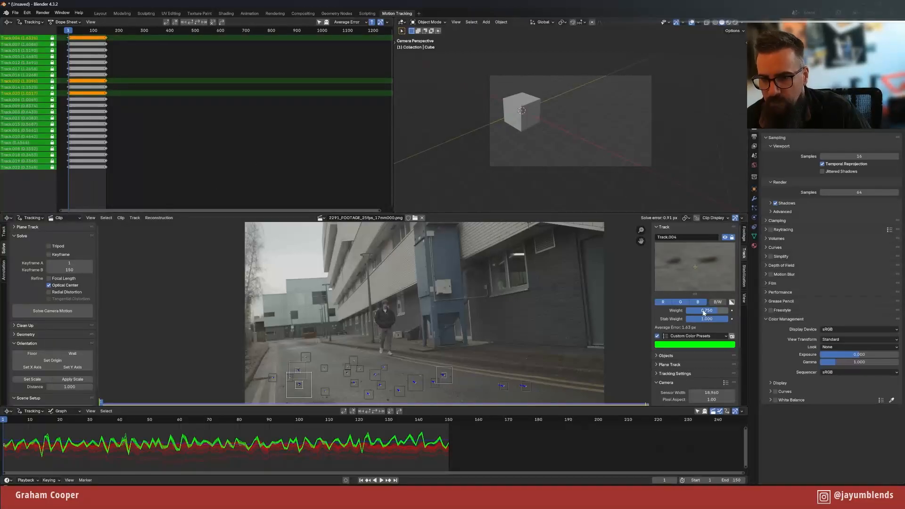
pyautogui.click(52, 310)
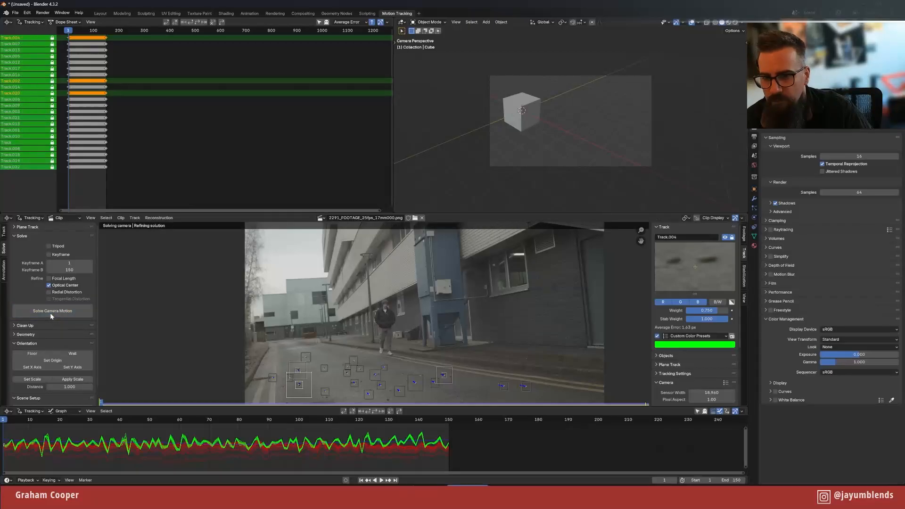
# - Set the weight of the highest-error Track.013 to 0.5 and re-solve the camera motion
pyautogui.click(27, 38)
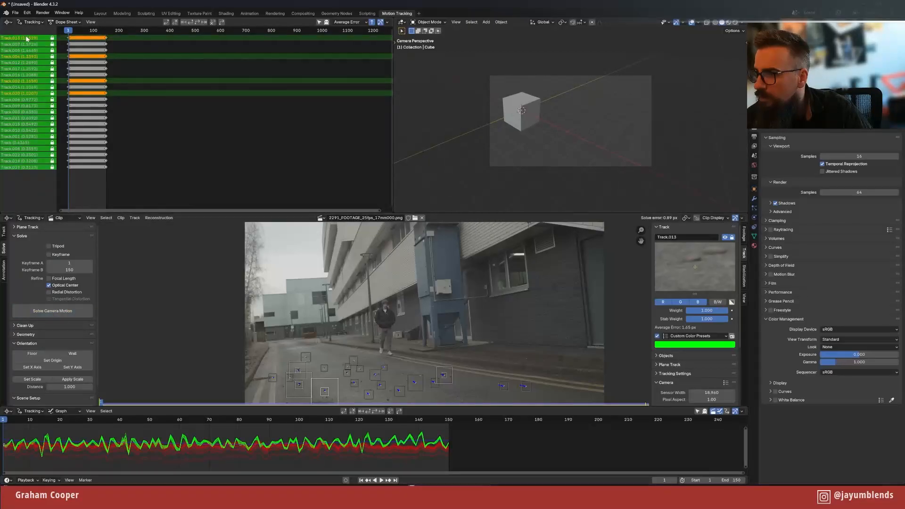
pyautogui.doubleClick(704, 311)
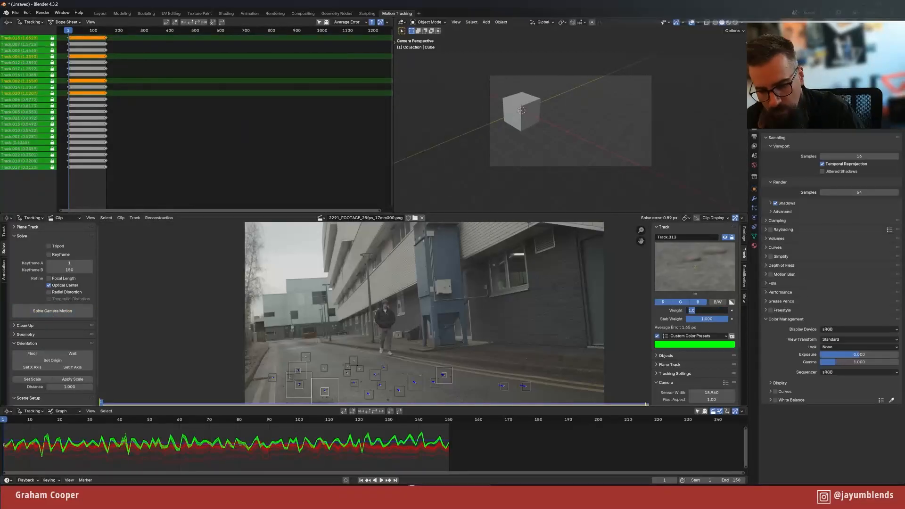
pyautogui.press('BackSpace')
pyautogui.write('0.5')
pyautogui.press('Return')
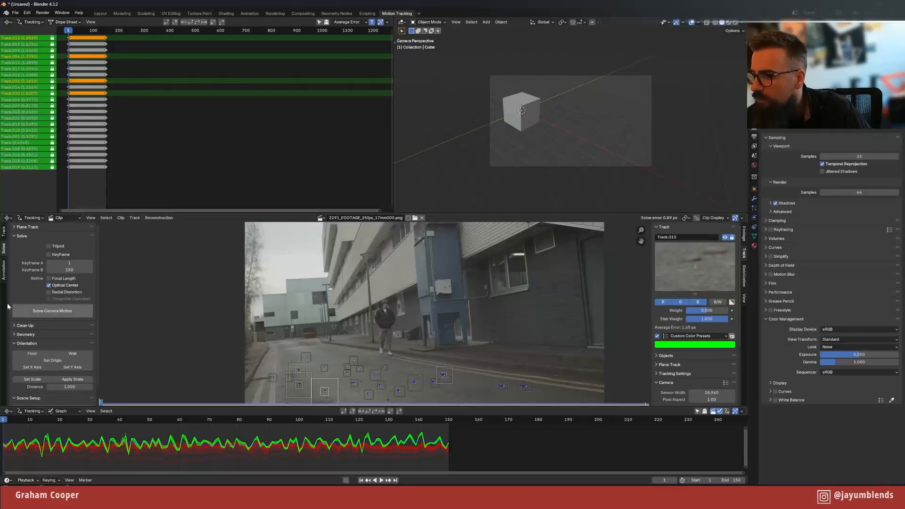
pyautogui.click(53, 310)
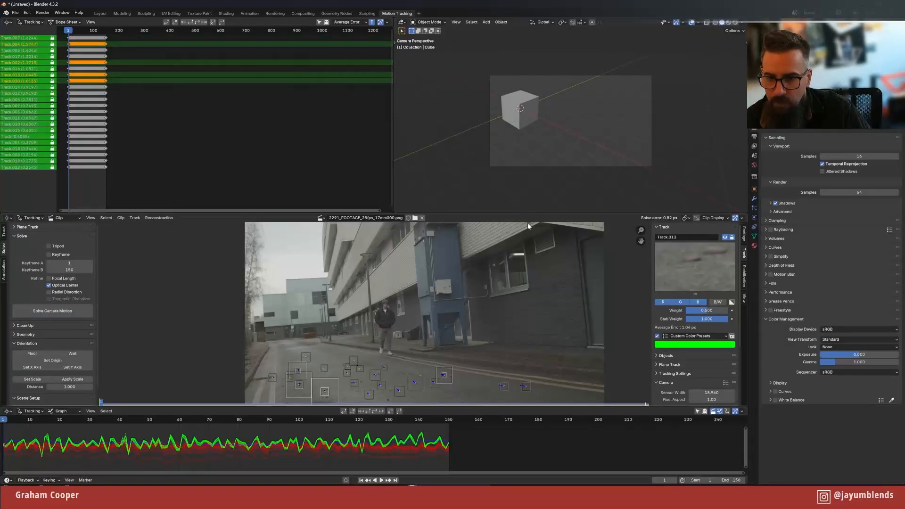
# - Set the weight of the highest-error Track.007 to 0.5 and re-solve the camera motion
pyautogui.click(18, 38)
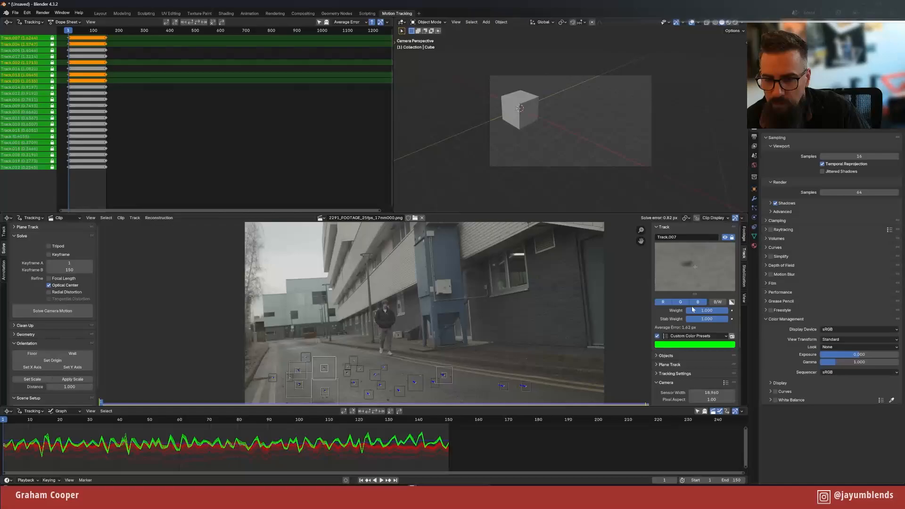
pyautogui.doubleClick(706, 310)
pyautogui.write('0.5')
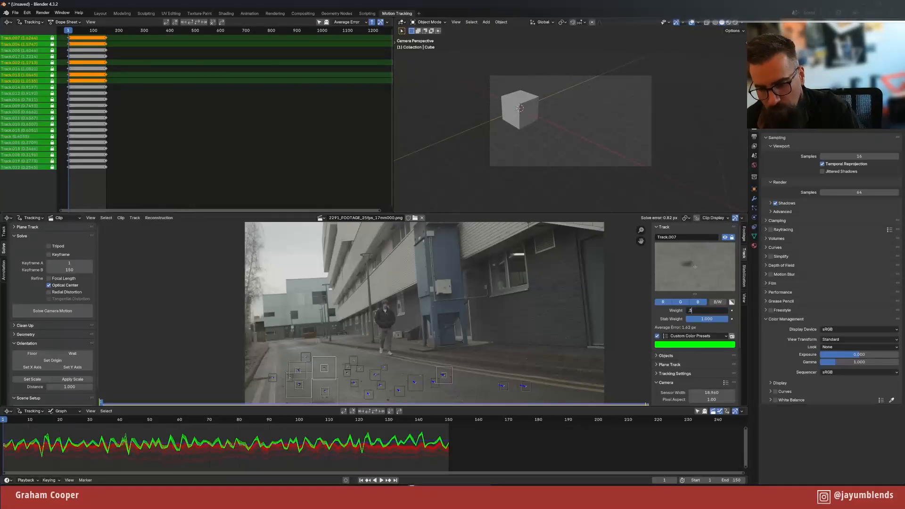
pyautogui.press('Return')
pyautogui.click(31, 315)
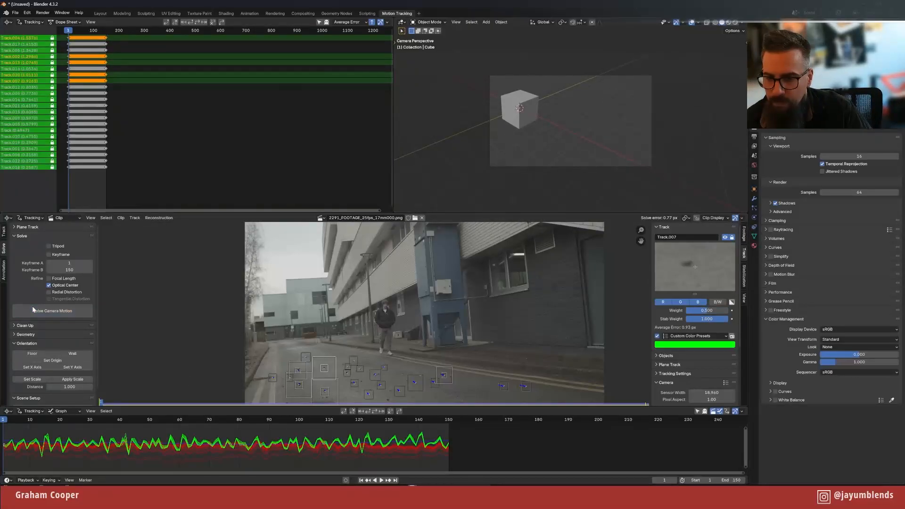
# - Set the weight of Track.004 to 0.5 and re-solve the camera motion
pyautogui.click(25, 37)
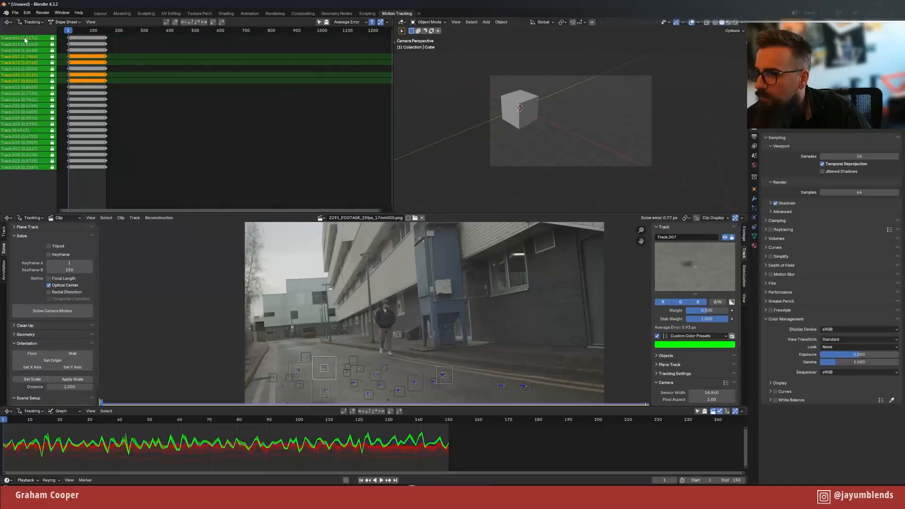
pyautogui.doubleClick(714, 310)
pyautogui.write('0.5')
pyautogui.press('Return')
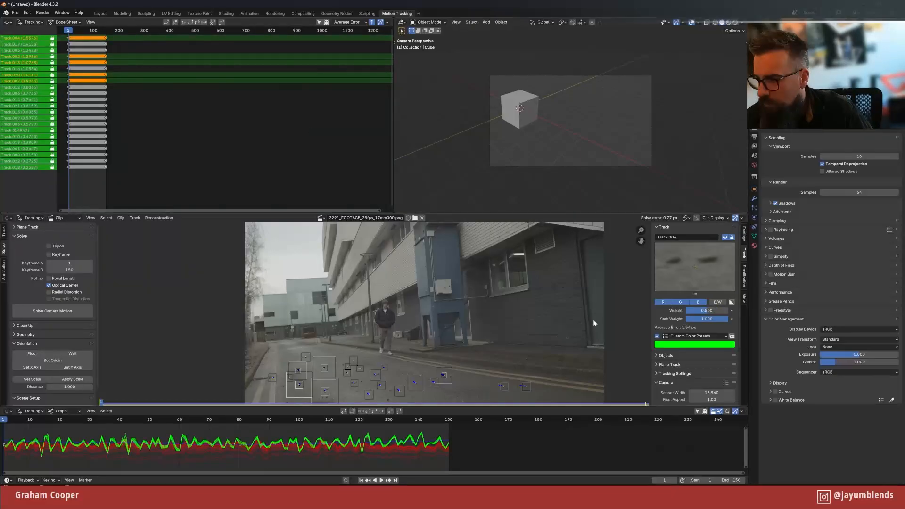
pyautogui.click(52, 311)
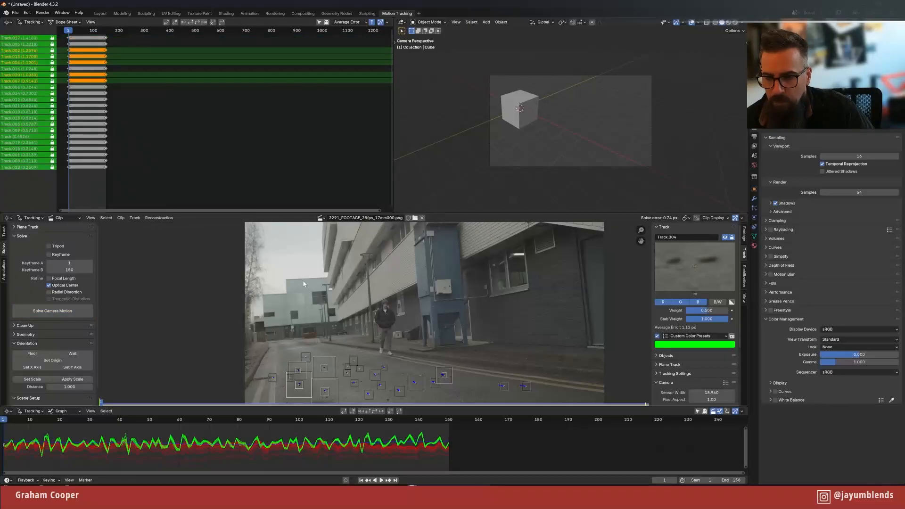
# - Make the clip editor area taller and add the highest-error Track.017 to the selection
pyautogui.moveTo(483, 212); pyautogui.dragTo(458, 170)
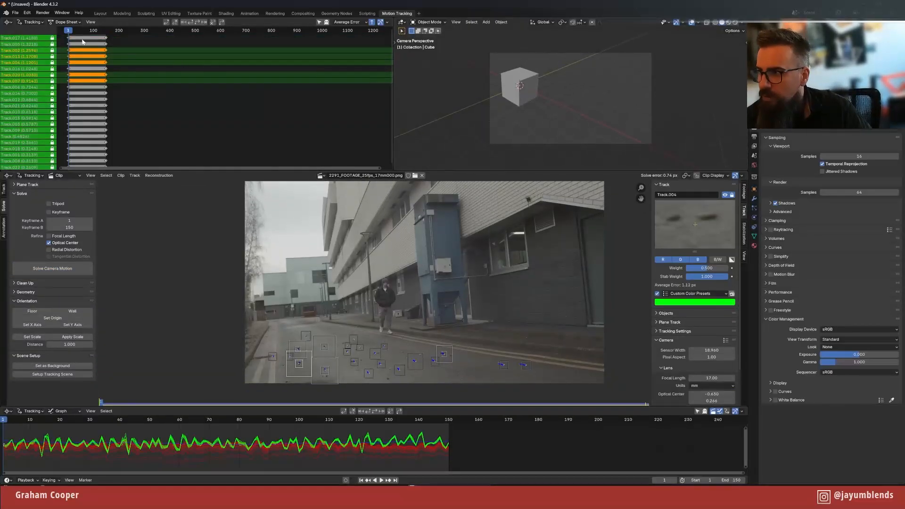
pyautogui.keyDown('shift'); pyautogui.click(34, 38); pyautogui.keyUp('shift')
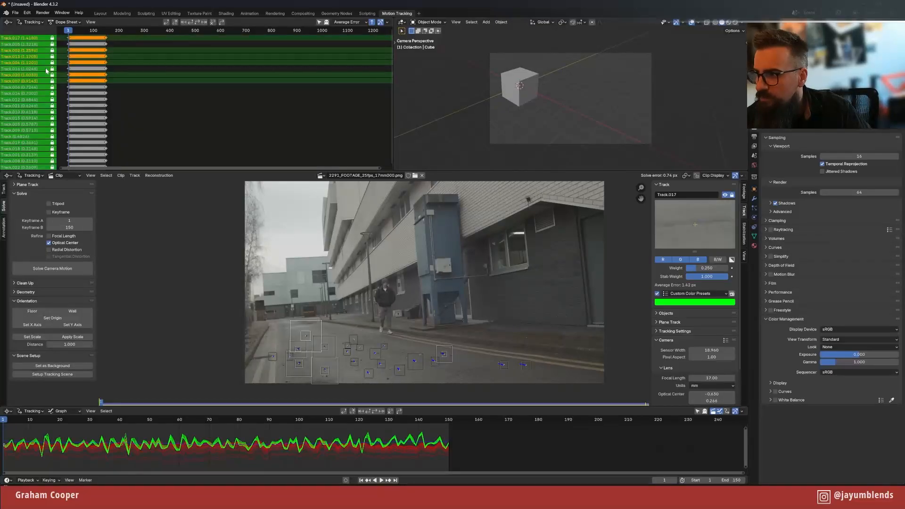
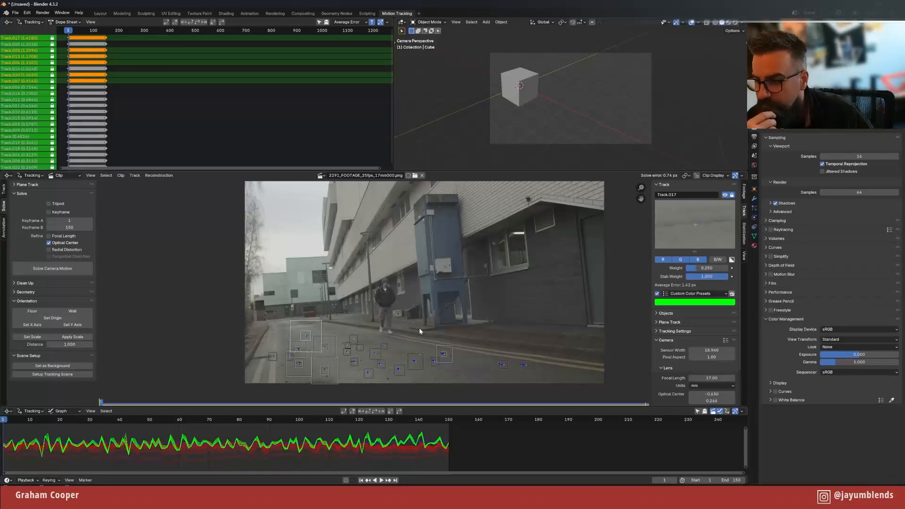
# - Add a marker on the open road just beyond the large right-hand tracker, scale it about 1.4 times, and track it forward to frame 150
pyautogui.scroll(2, 459, 329)
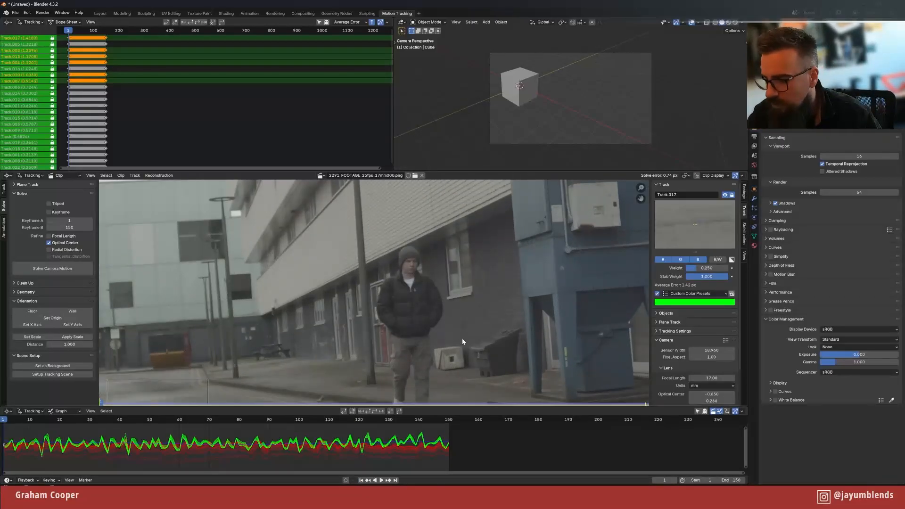
pyautogui.scroll(3, 445, 354)
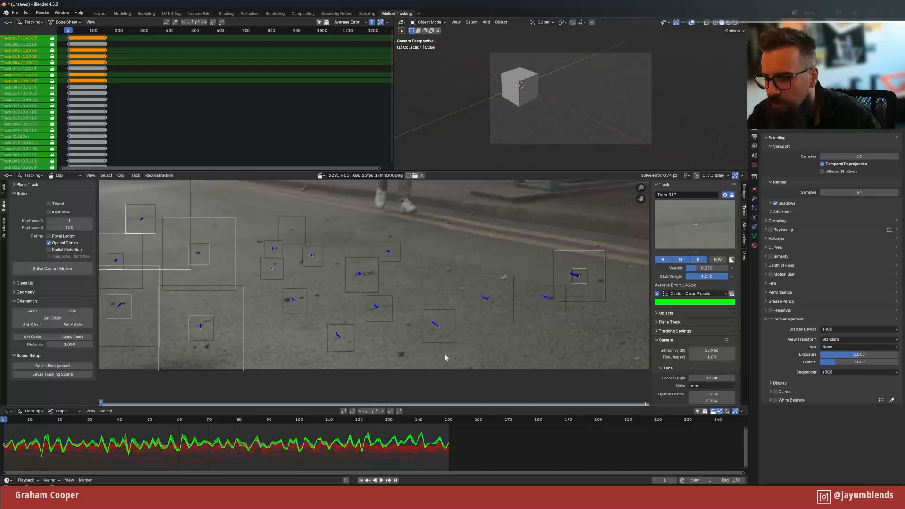
pyautogui.keyDown('ctrl'); pyautogui.click(448, 270); pyautogui.keyUp('ctrl')
pyautogui.press('s')
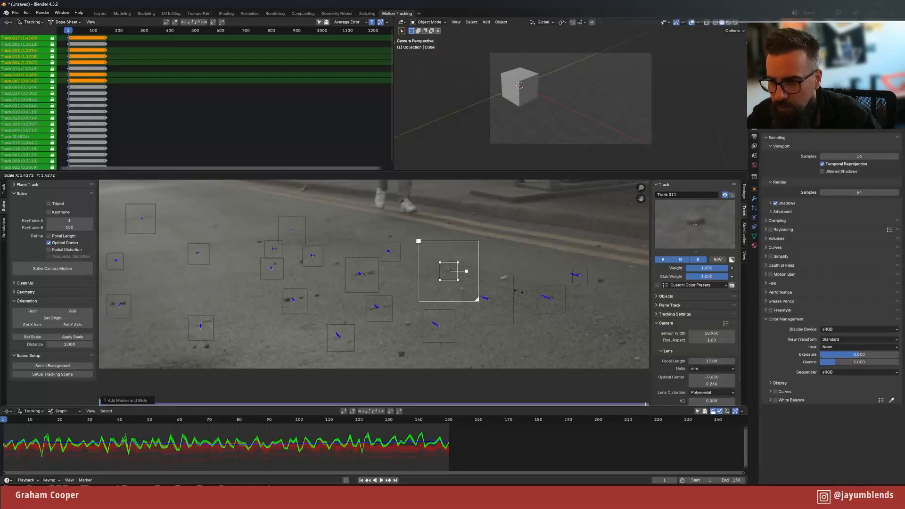
pyautogui.click(519, 294)
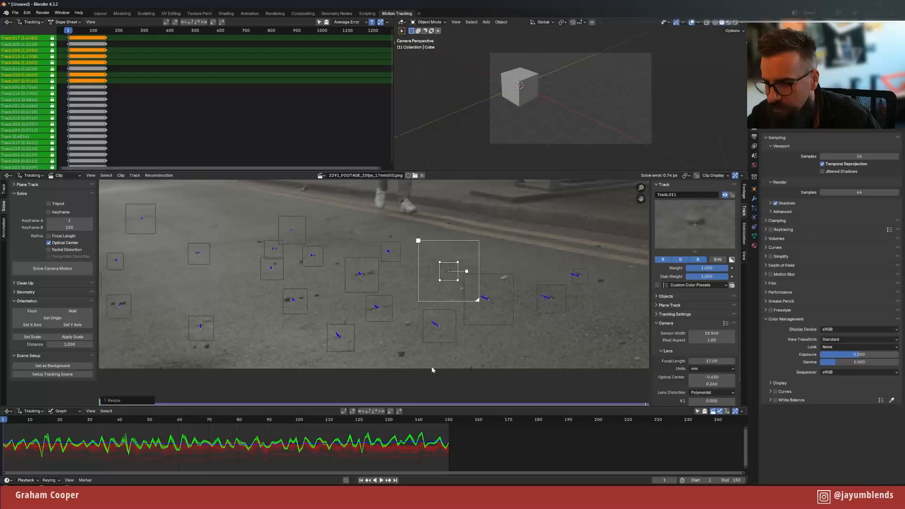
pyautogui.hotkey('ctrl', 't')
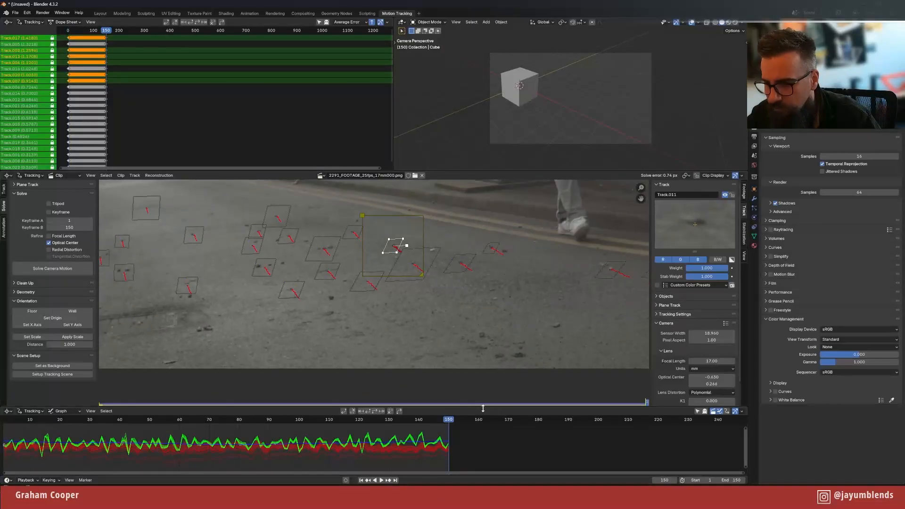
# - Review the new track back to frame 84 and delete it
pyautogui.moveTo(435, 418); pyautogui.dragTo(251, 431)
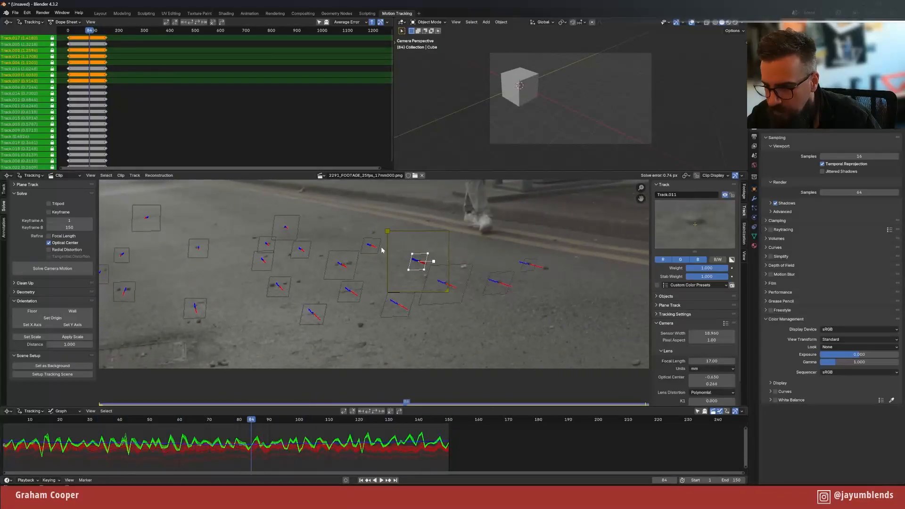
pyautogui.press('x')
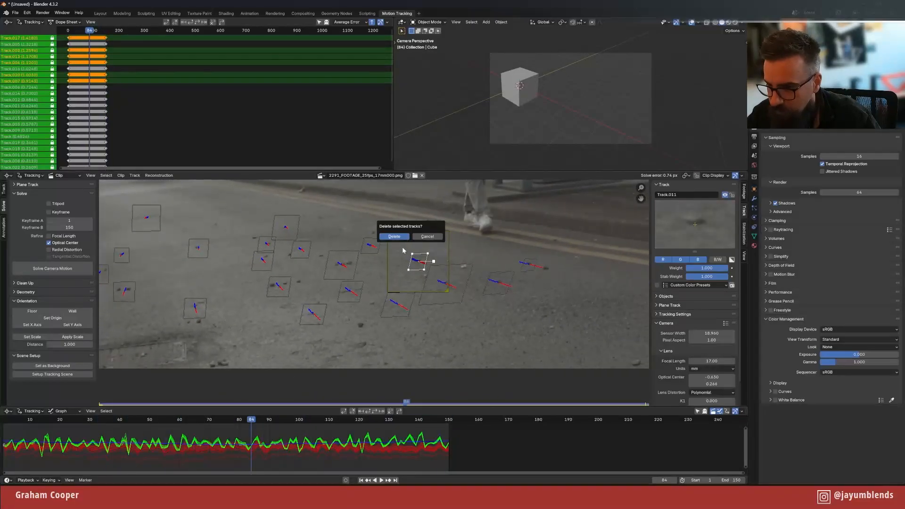
pyautogui.click(393, 237)
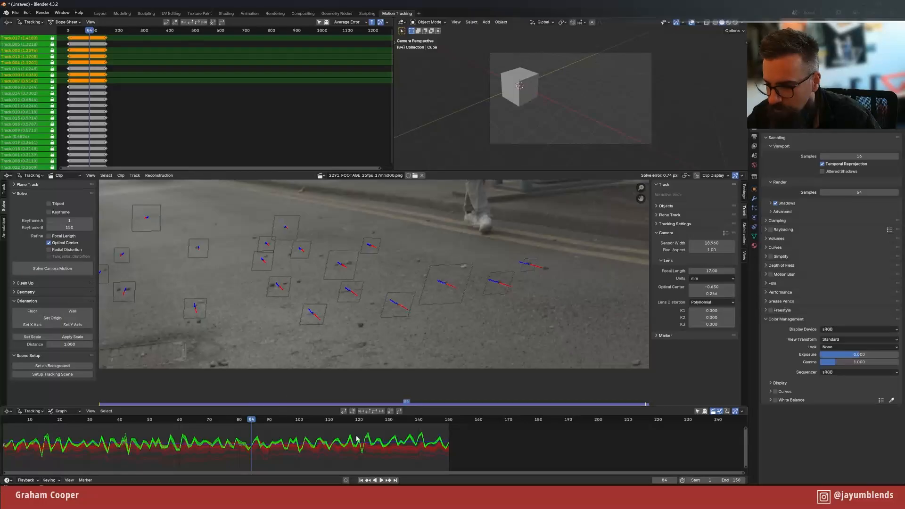
# - From frame 1, add a marker on the road behind the existing trackers, enlarge and reposition it, and track it forward to frame 150
pyautogui.click(359, 480)
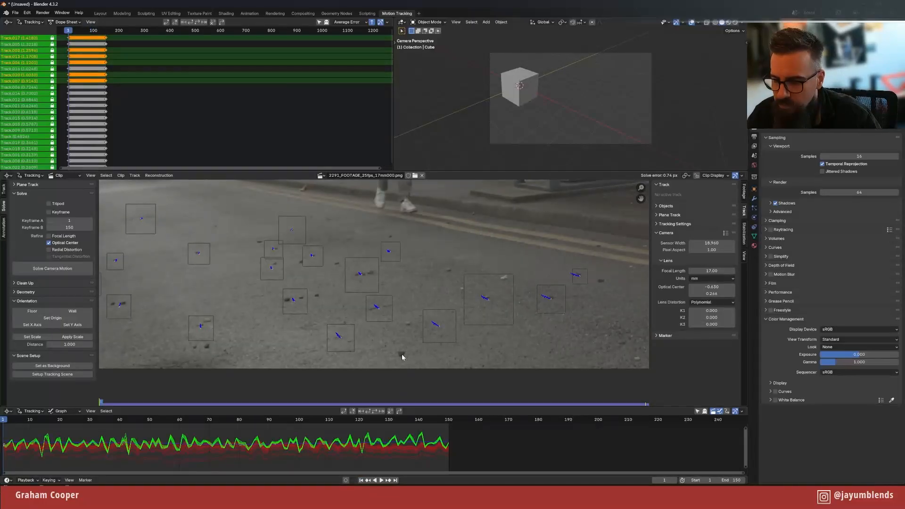
pyautogui.moveTo(295, 326); pyautogui.dragTo(381, 394, button='middle')
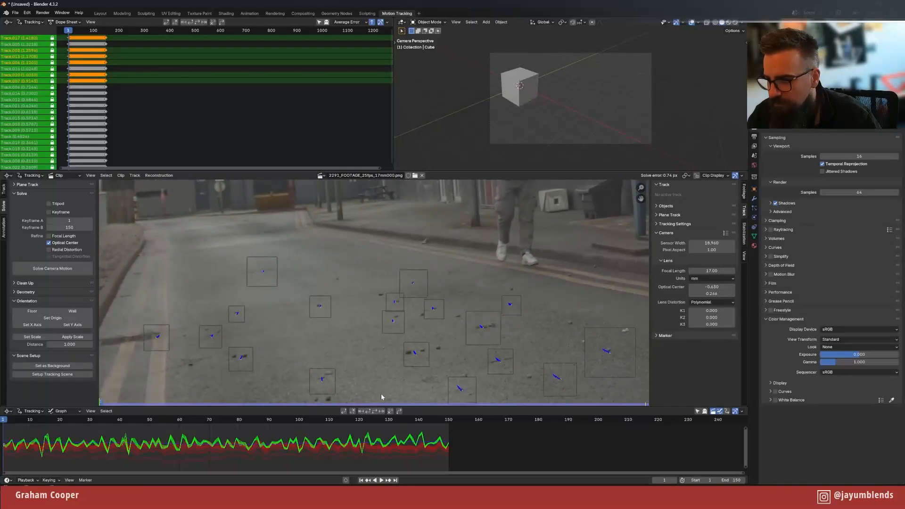
pyautogui.keyDown('ctrl'); pyautogui.click(336, 282); pyautogui.keyUp('ctrl')
pyautogui.press('s')
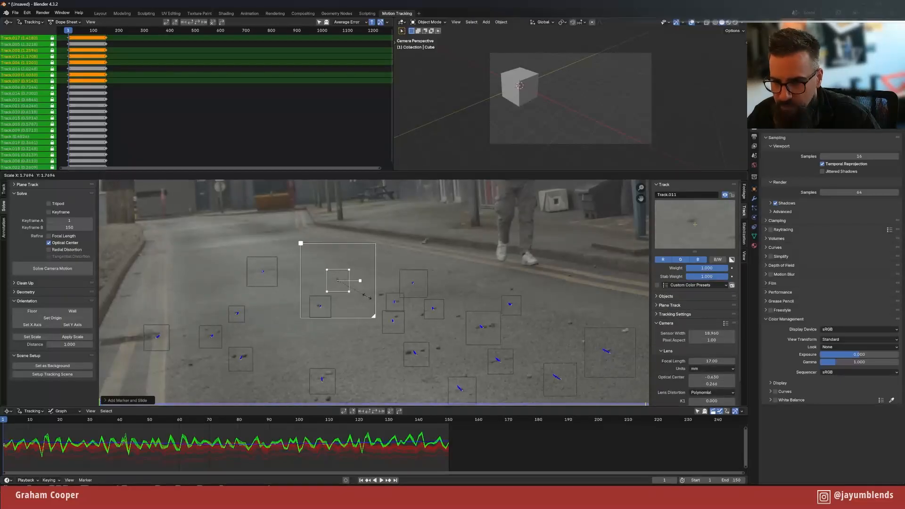
pyautogui.click(370, 298)
pyautogui.press('g')
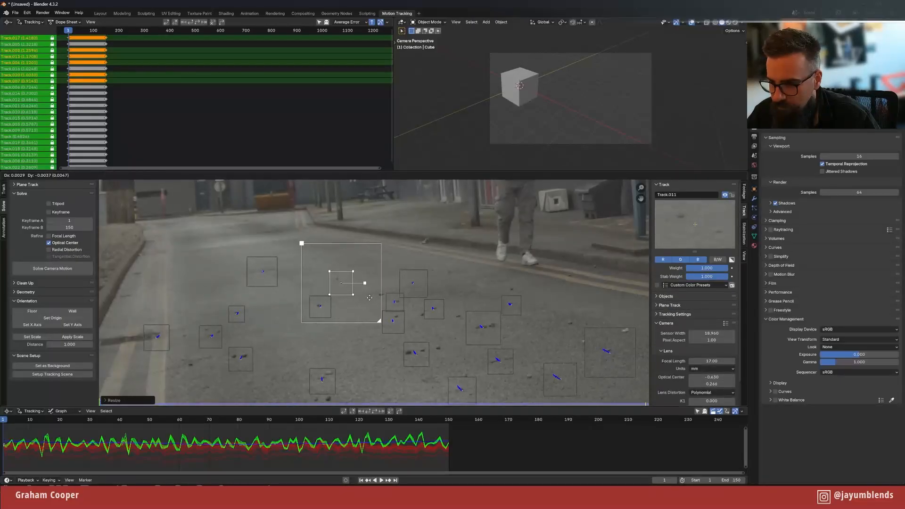
pyautogui.click(370, 297)
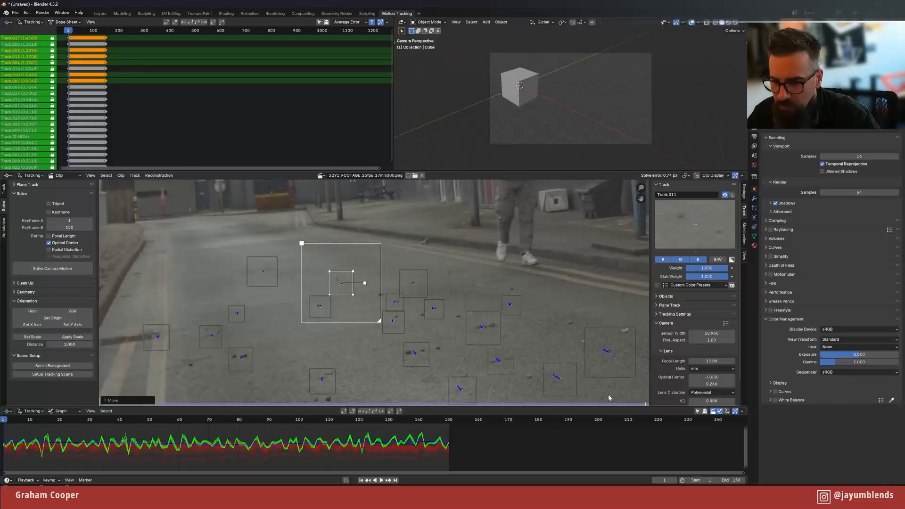
pyautogui.click(374, 411)
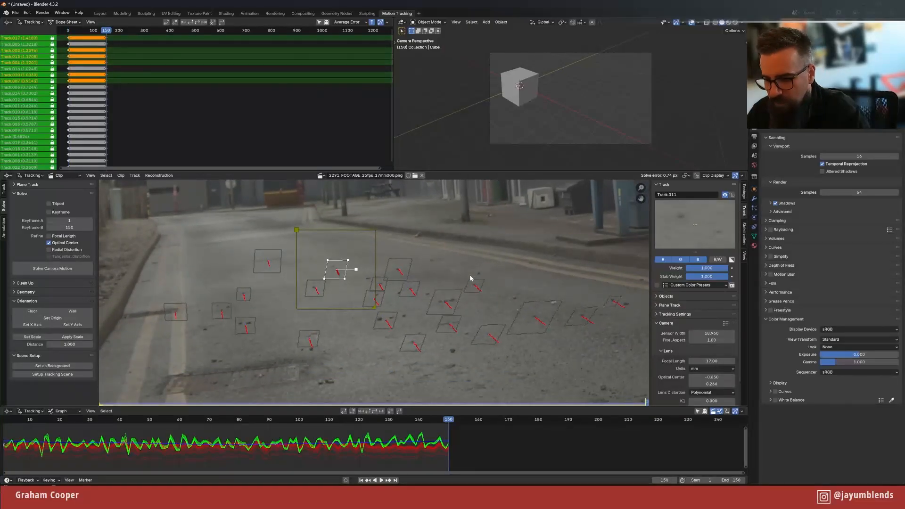
# - Lock the current track, then add an enlarged marker on the far road at frame 1, track it forward to frame 150, and lock it
pyautogui.hotkey('ctrl', 'l')
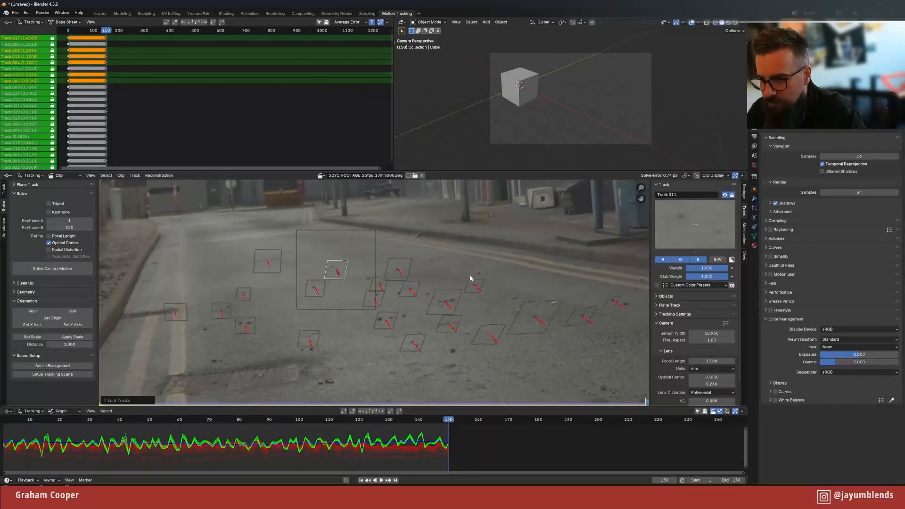
pyautogui.click(360, 480)
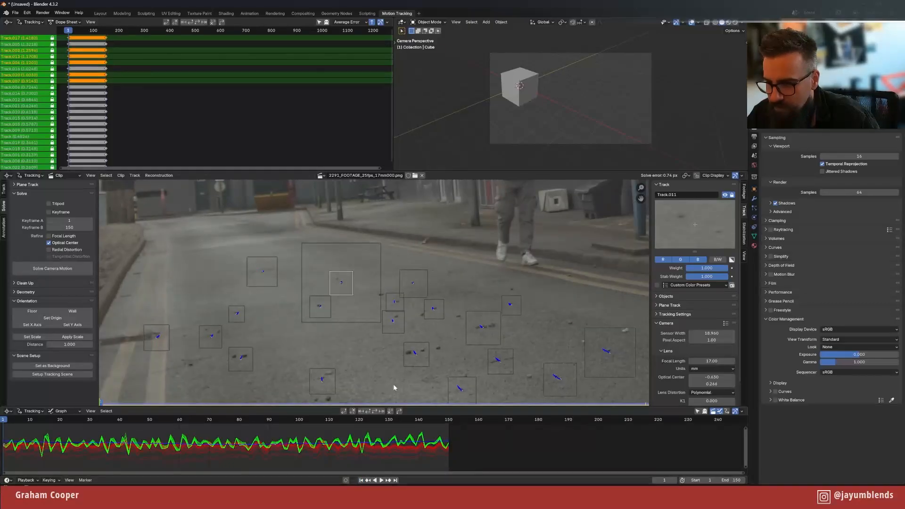
pyautogui.keyDown('ctrl'); pyautogui.click(448, 272); pyautogui.keyUp('ctrl')
pyautogui.press('s')
pyautogui.click(474, 285)
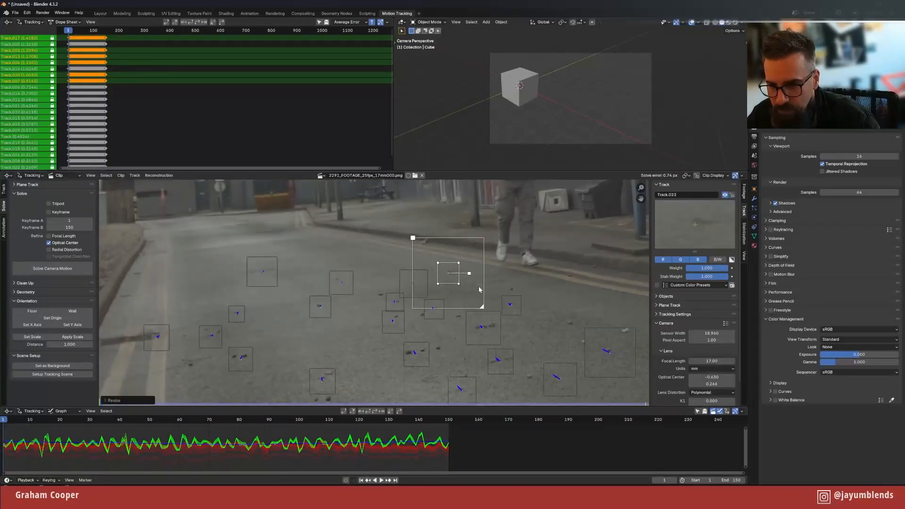
pyautogui.press('g')
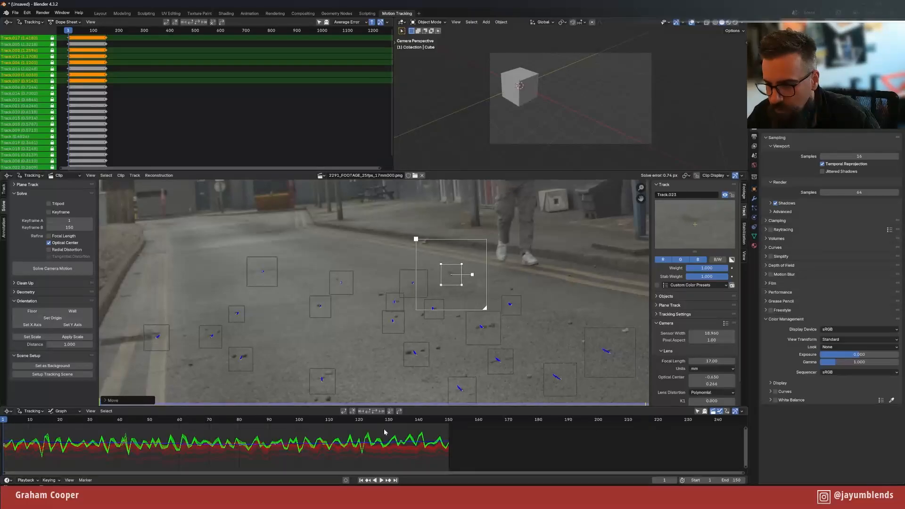
pyautogui.click(375, 411)
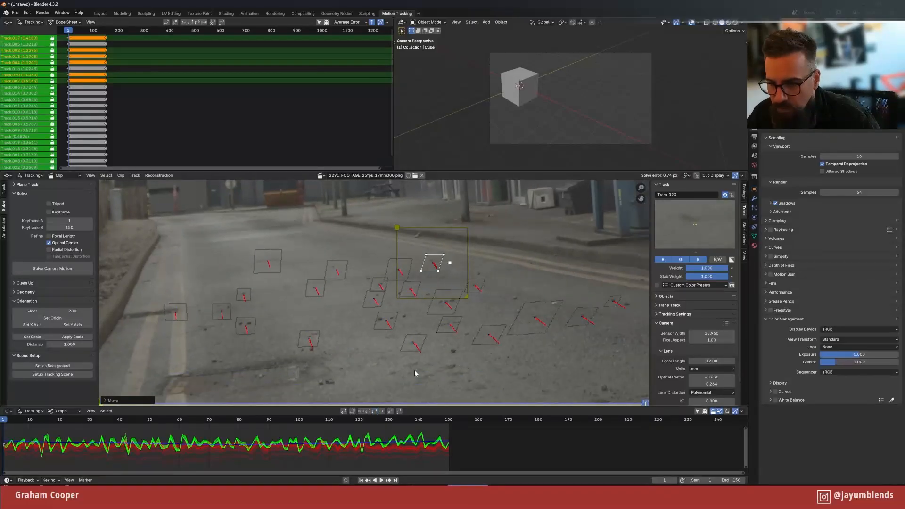
pyautogui.click(361, 480)
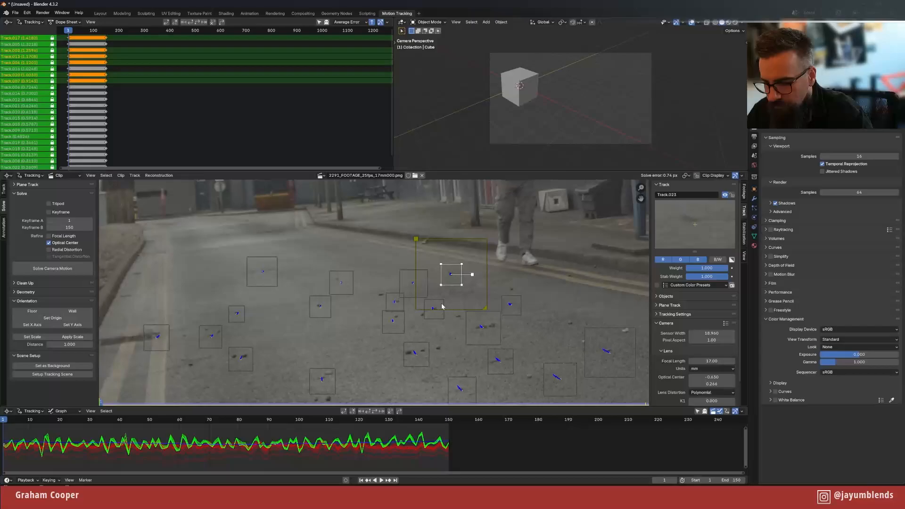
pyautogui.hotkey('ctrl', 'l')
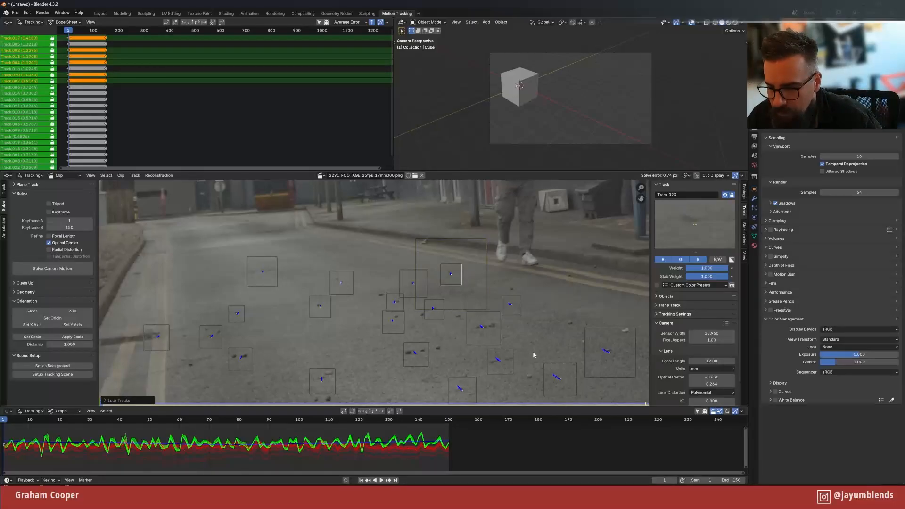
# - Add a marker on the foreground road among the trackers nearest the kerb, enlarge it, track it forward to frame 150, and lock it
pyautogui.moveTo(536, 349); pyautogui.dragTo(264, 262, button='middle')
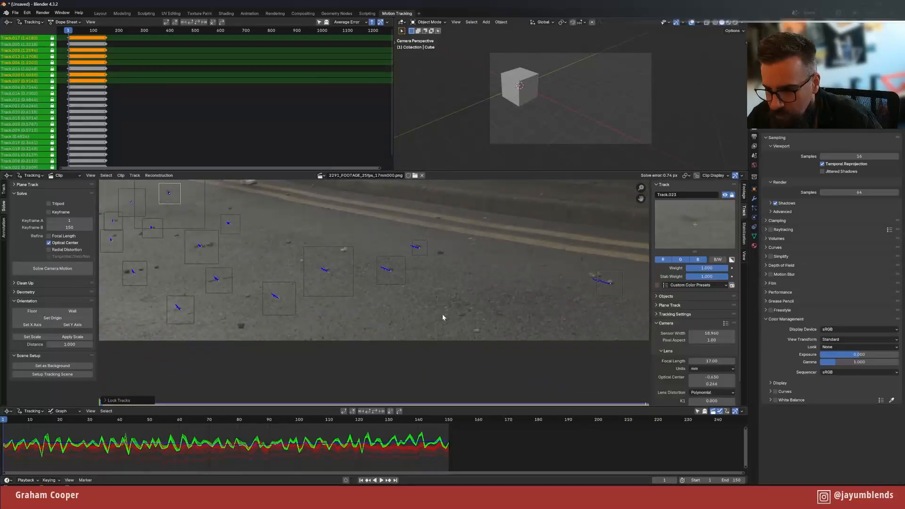
pyautogui.keyDown('ctrl'); pyautogui.click(468, 310); pyautogui.keyUp('ctrl')
pyautogui.press('s')
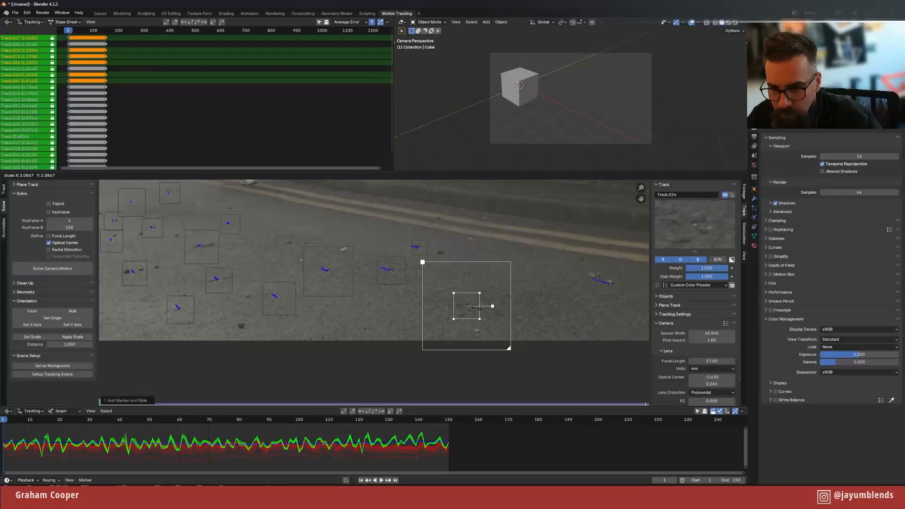
pyautogui.click(481, 304)
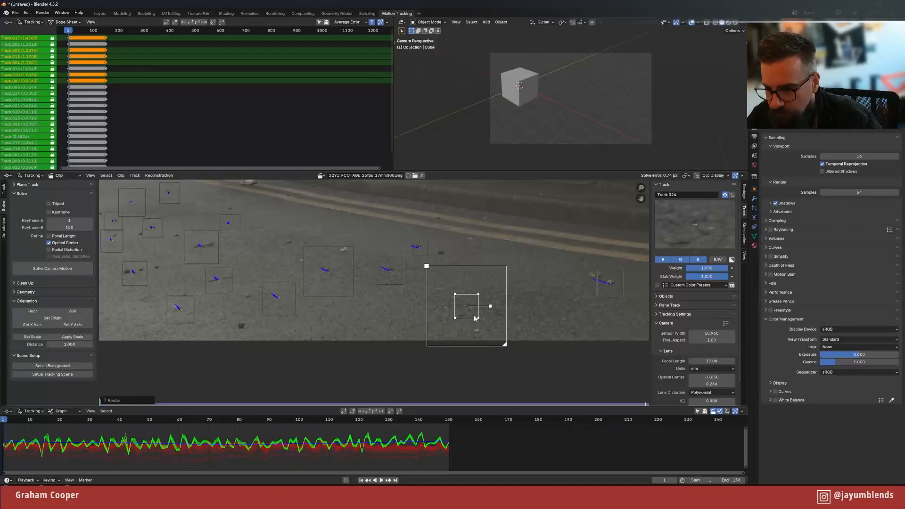
pyautogui.click(375, 411)
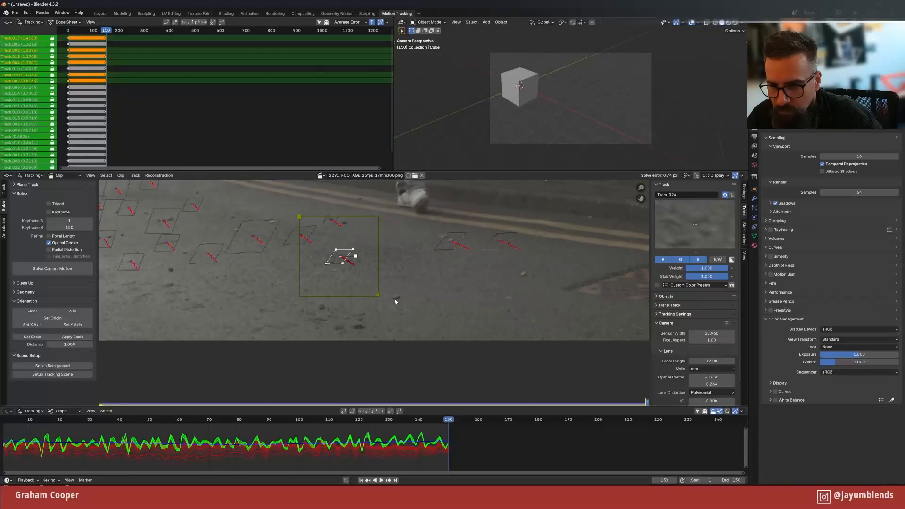
pyautogui.hotkey('ctrl', 'l')
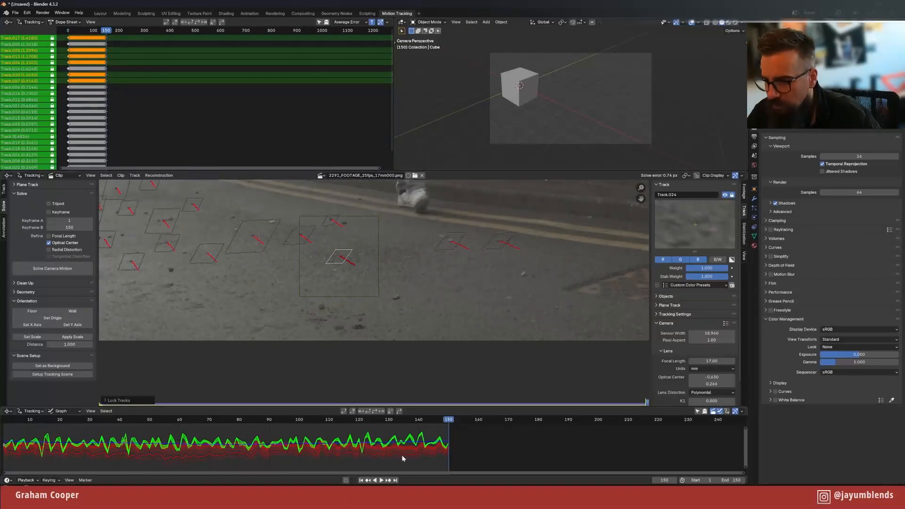
# - From frame 1, add a marker on the near road beside the yellow lines, scale it about 1.7 times, track it to frame 150, and lock it
pyautogui.click(362, 479)
pyautogui.scroll(-2, 301, 248)
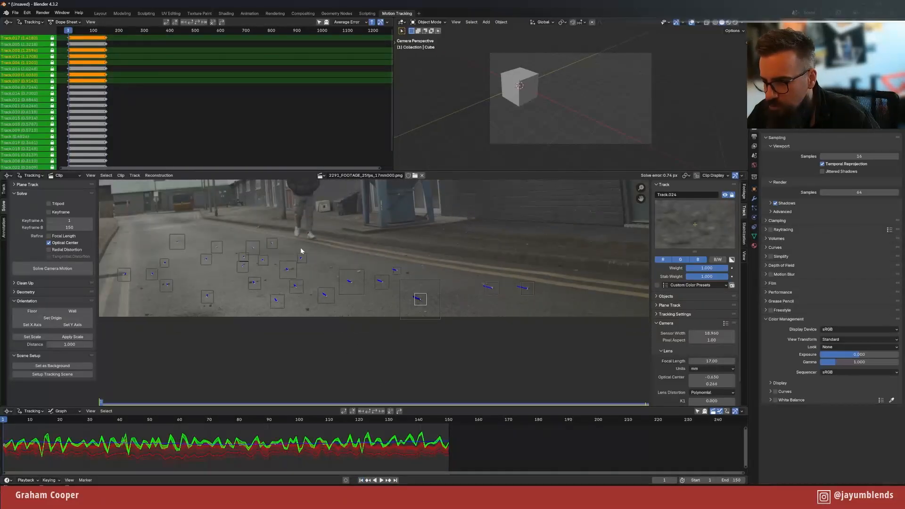
pyautogui.moveTo(302, 248); pyautogui.dragTo(360, 284, button='middle')
pyautogui.scroll(3, 360, 284)
pyautogui.moveTo(281, 296); pyautogui.dragTo(450, 250, button='middle')
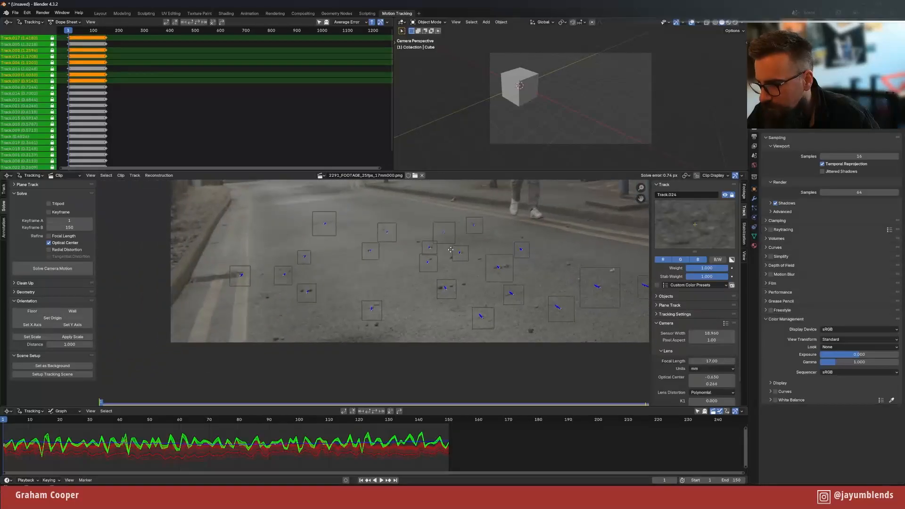
pyautogui.keyDown('ctrl'); pyautogui.click(278, 316); pyautogui.keyUp('ctrl')
pyautogui.press('s')
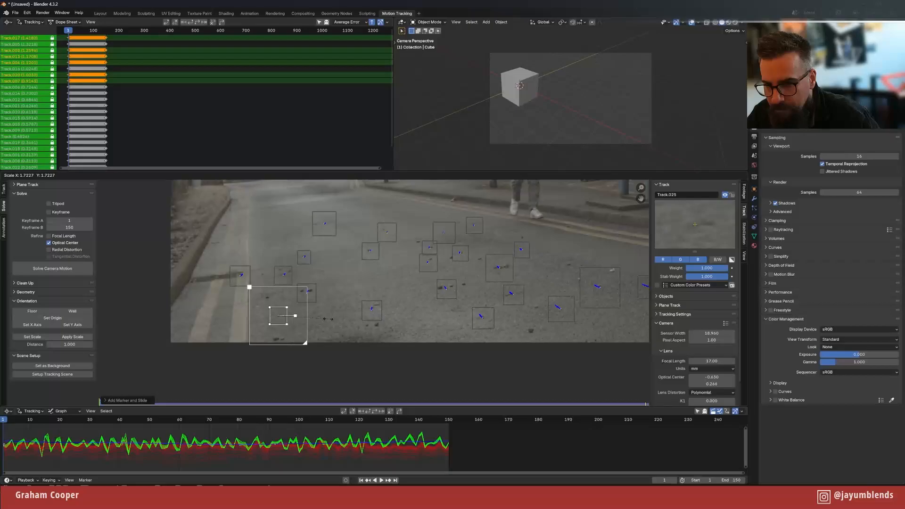
pyautogui.click(327, 319)
pyautogui.hotkey('shift', 'Right')
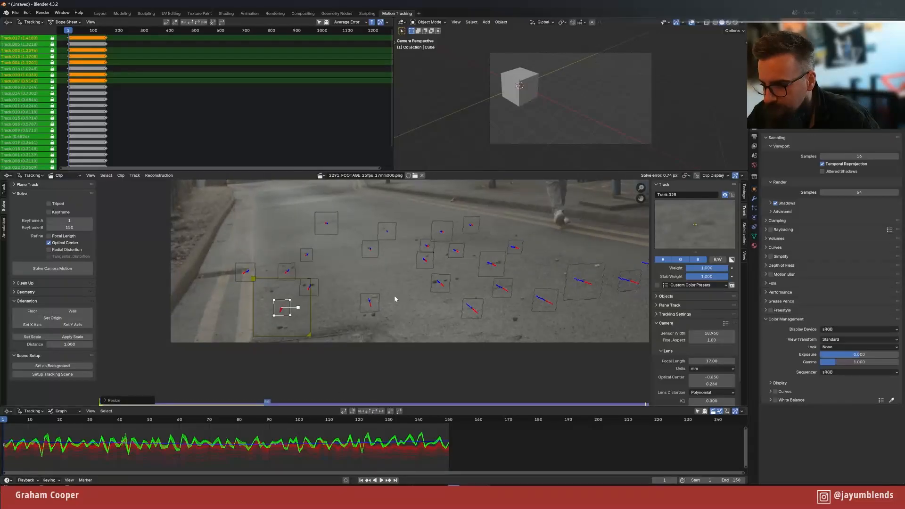
pyautogui.hotkey('ctrl', 'l')
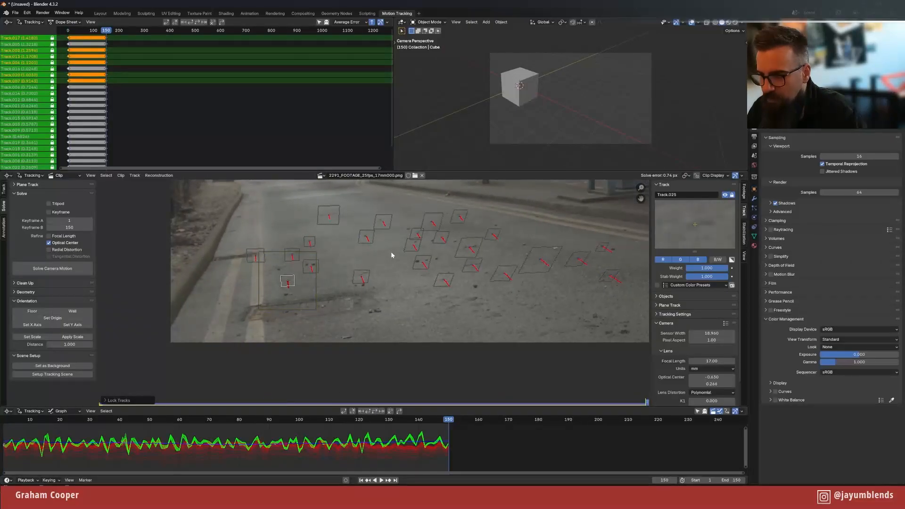
# - Return to frame 1 and solve the camera motion again with the newly added road tracks
pyautogui.scroll(-3, 403, 258)
pyautogui.moveTo(403, 258); pyautogui.dragTo(410, 299, button='middle')
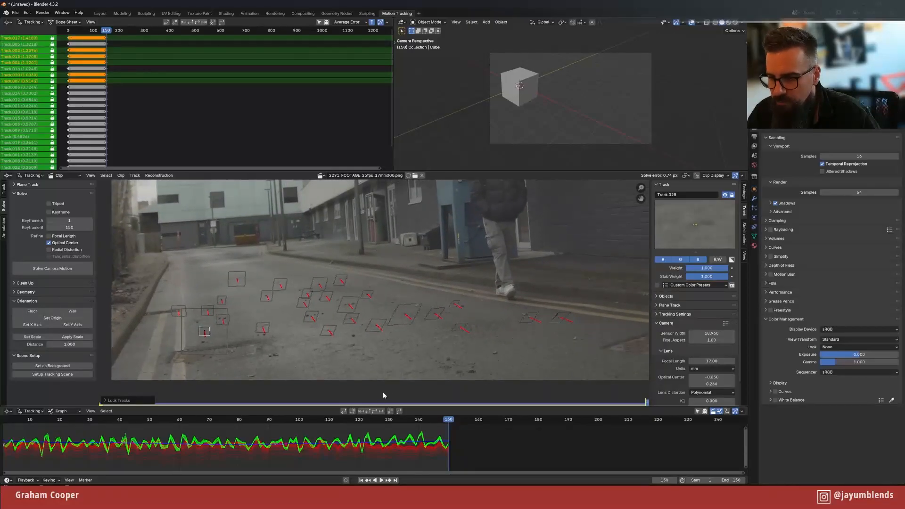
pyautogui.click(361, 480)
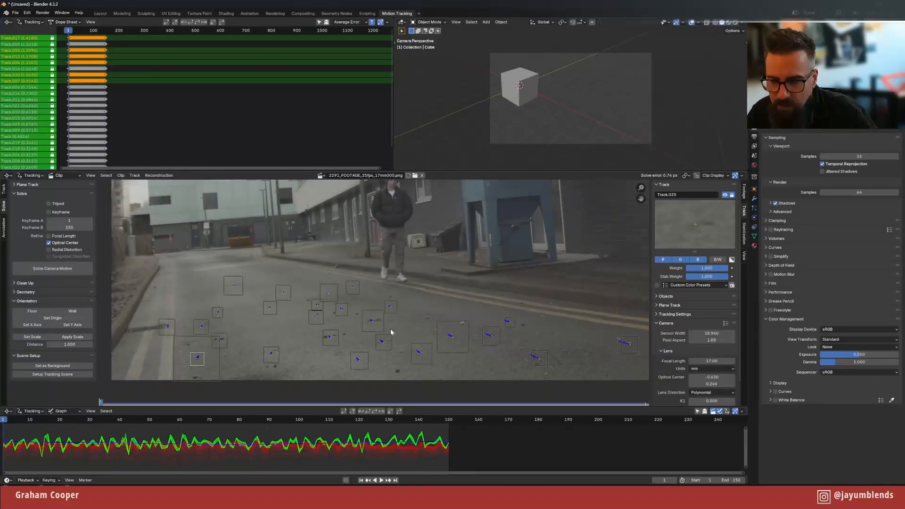
pyautogui.click(55, 268)
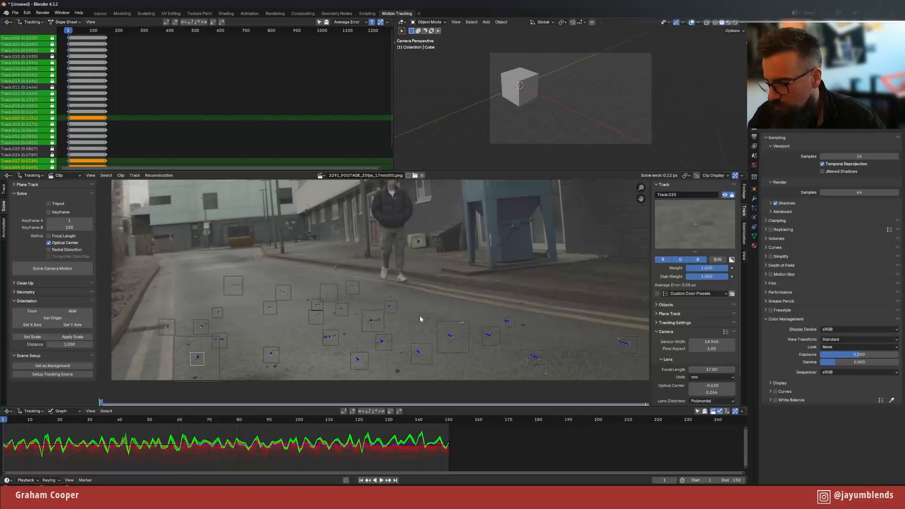
# - Select all tracks, give the active track the custom orange colour #FF9000, and copy that colour to the whole selection
pyautogui.press('a')
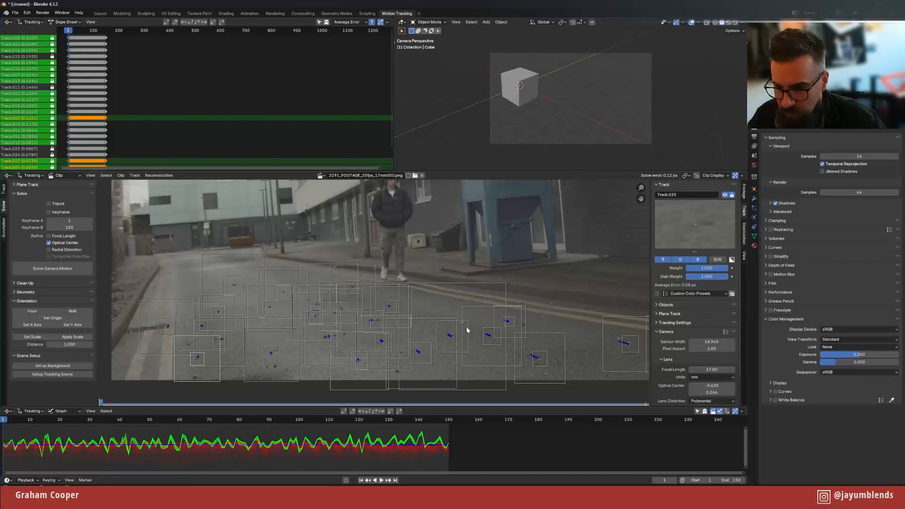
pyautogui.click(655, 293)
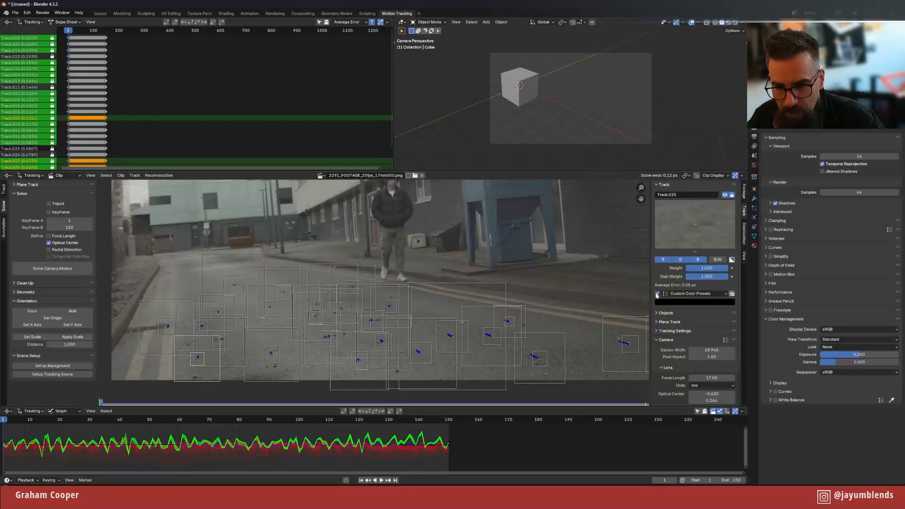
pyautogui.click(691, 303)
pyautogui.moveTo(719, 251); pyautogui.dragTo(669, 246)
pyautogui.click(675, 197)
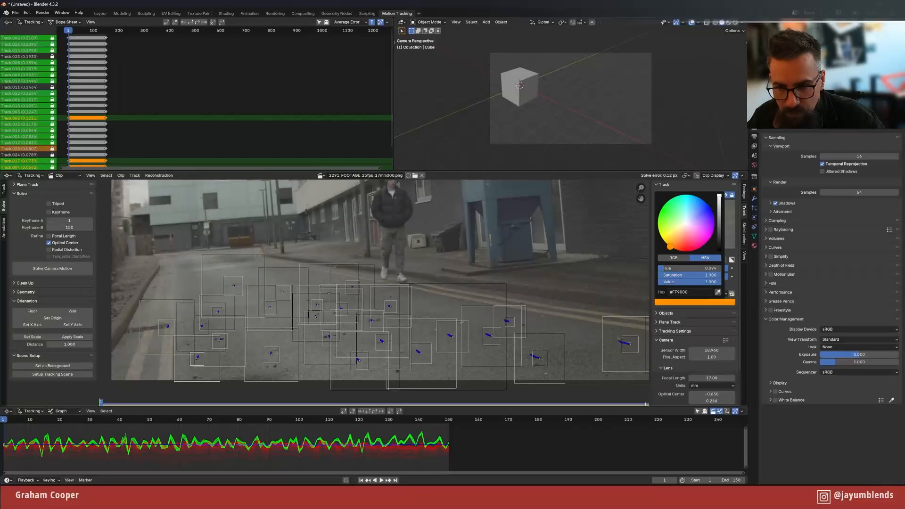
pyautogui.click(731, 294)
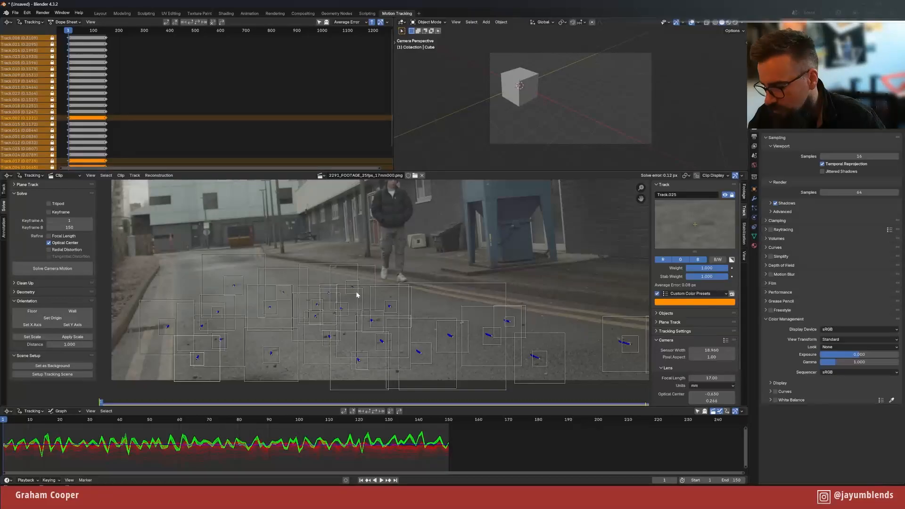
# - Make the clip editor area taller and fit the whole footage frame in it
pyautogui.scroll(-4, 357, 295)
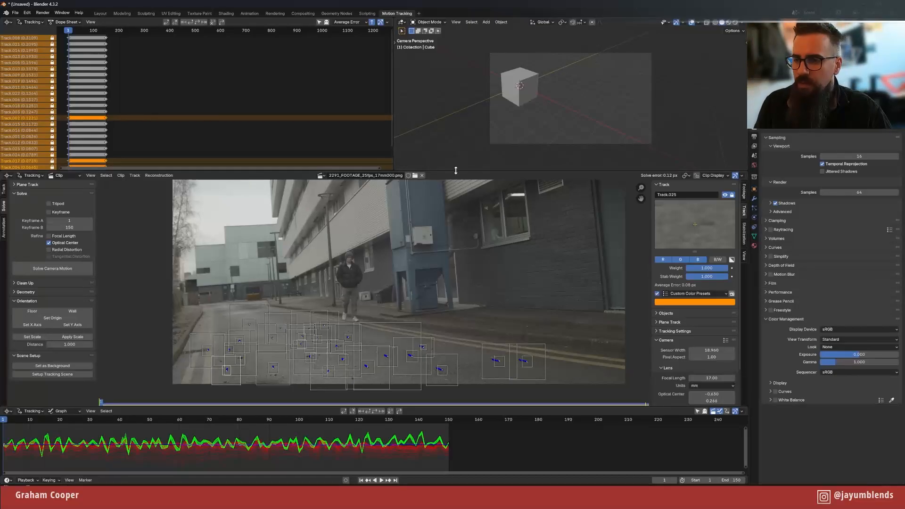
pyautogui.moveTo(440, 171); pyautogui.dragTo(439, 95)
pyautogui.moveTo(506, 196); pyautogui.dragTo(488, 228, button='middle')
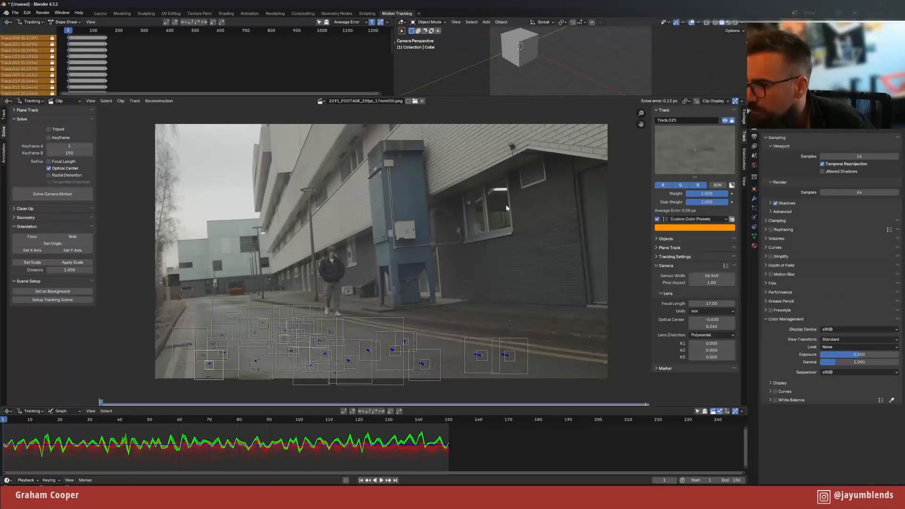
# - Set the default weight for new tracks to 0 in the extra tracking settings
pyautogui.click(4, 115)
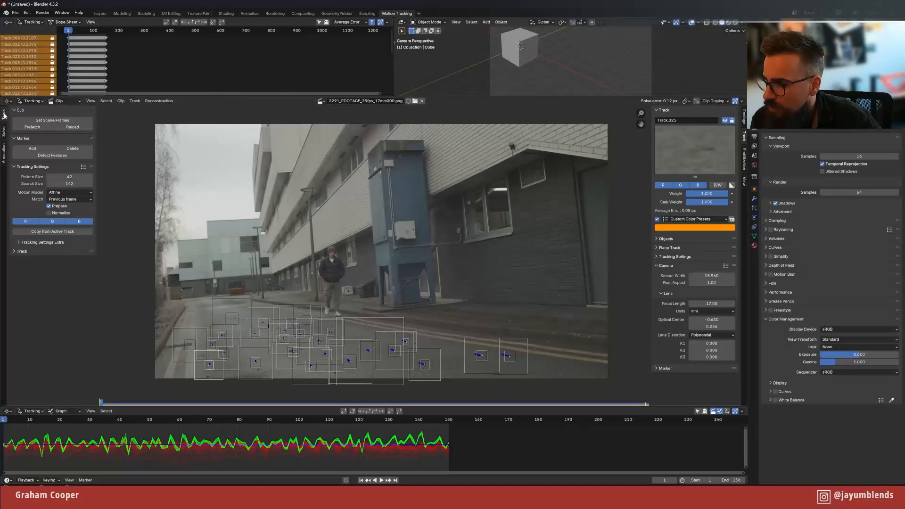
pyautogui.click(21, 241)
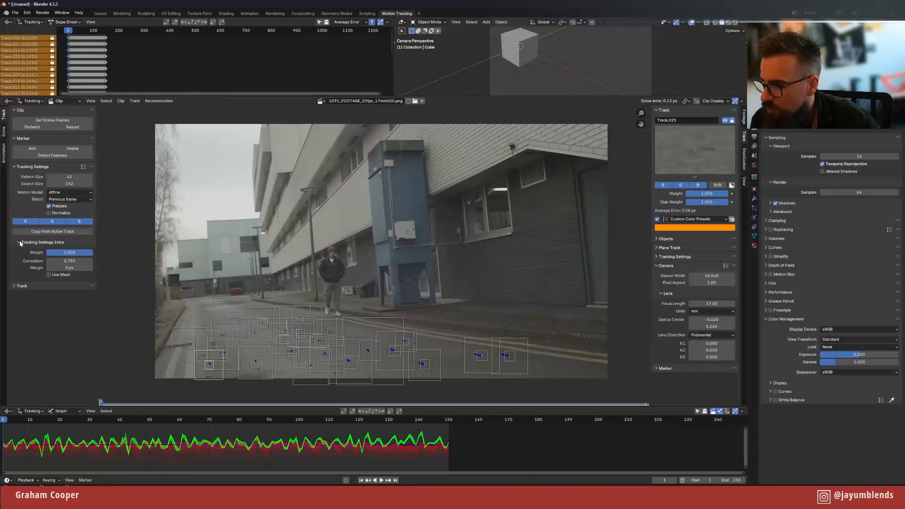
pyautogui.moveTo(78, 253); pyautogui.dragTo(46, 255)
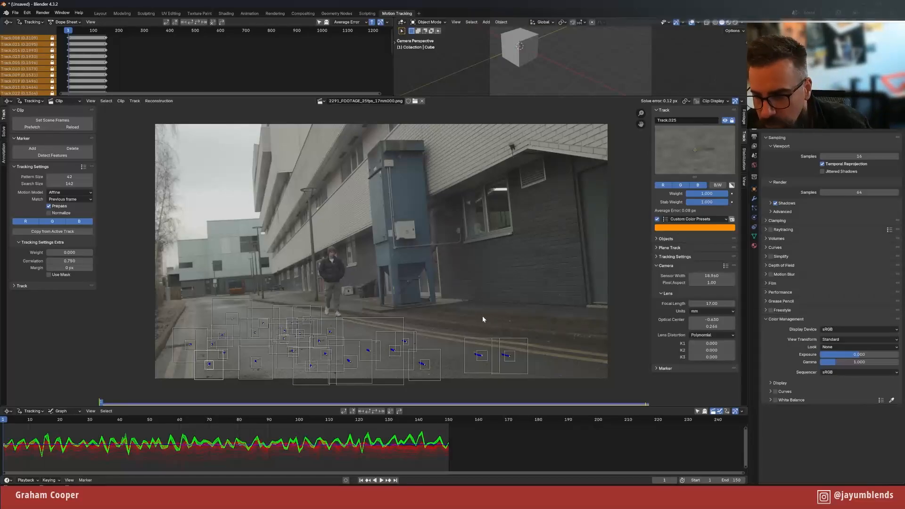
# - Add a tracking marker at the window sill's left end on the dark brick wall and enlarge it
pyautogui.scroll(2, 516, 329)
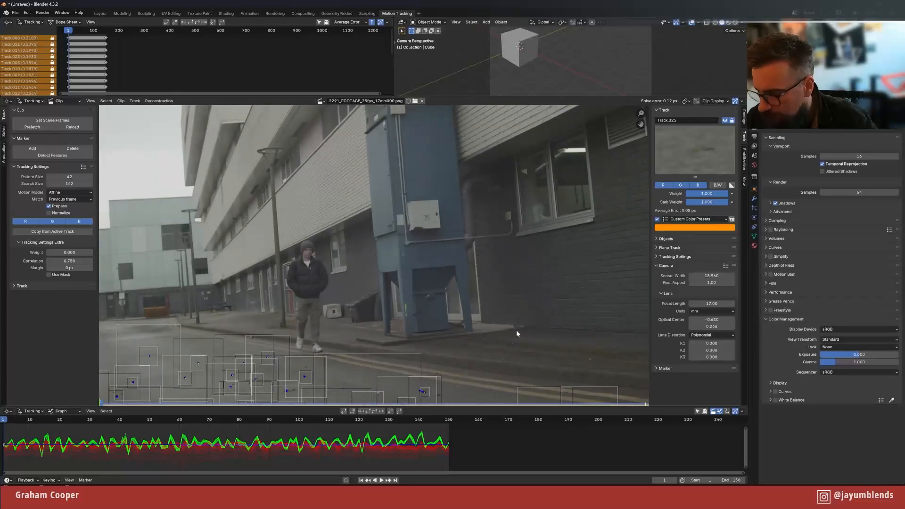
pyautogui.scroll(2, 516, 330)
pyautogui.moveTo(551, 328); pyautogui.dragTo(236, 224, button='middle')
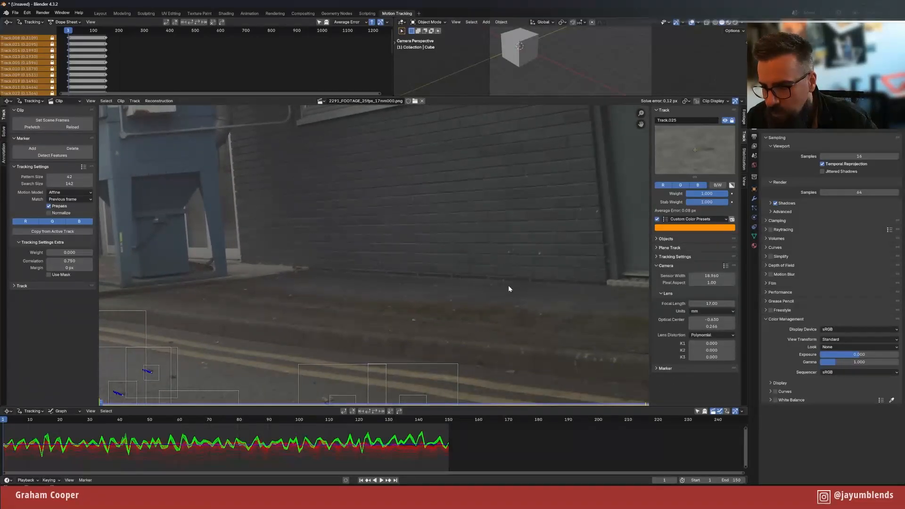
pyautogui.moveTo(511, 288); pyautogui.dragTo(612, 368, button='middle')
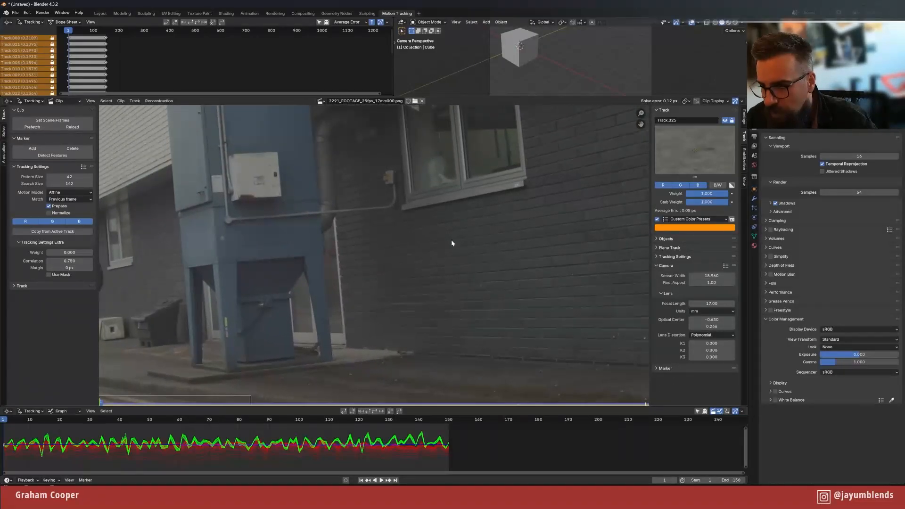
pyautogui.moveTo(453, 242); pyautogui.dragTo(483, 295, button='middle')
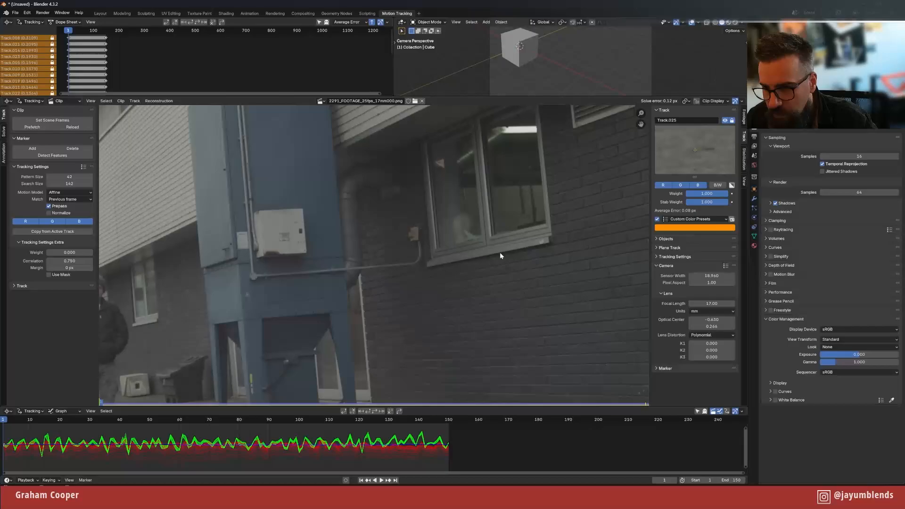
pyautogui.keyDown('ctrl'); pyautogui.click(428, 266); pyautogui.keyUp('ctrl')
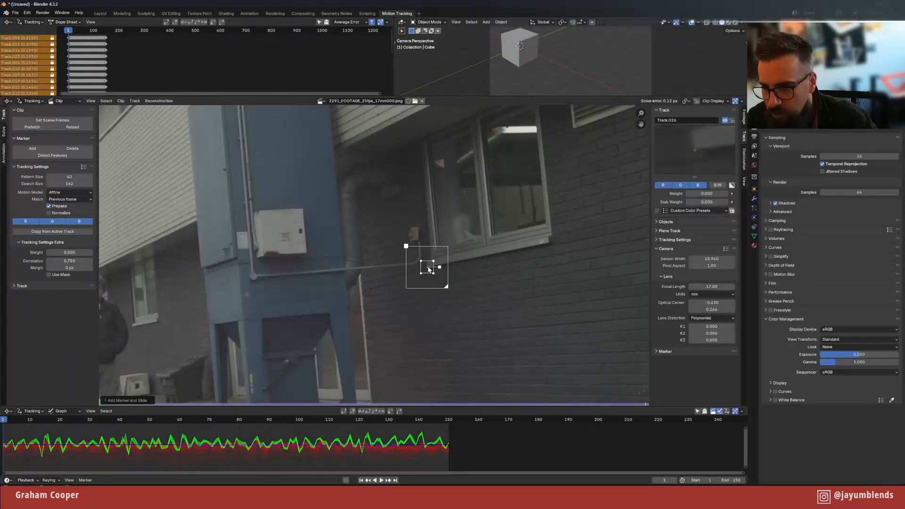
pyautogui.press('s')
pyautogui.click(469, 271)
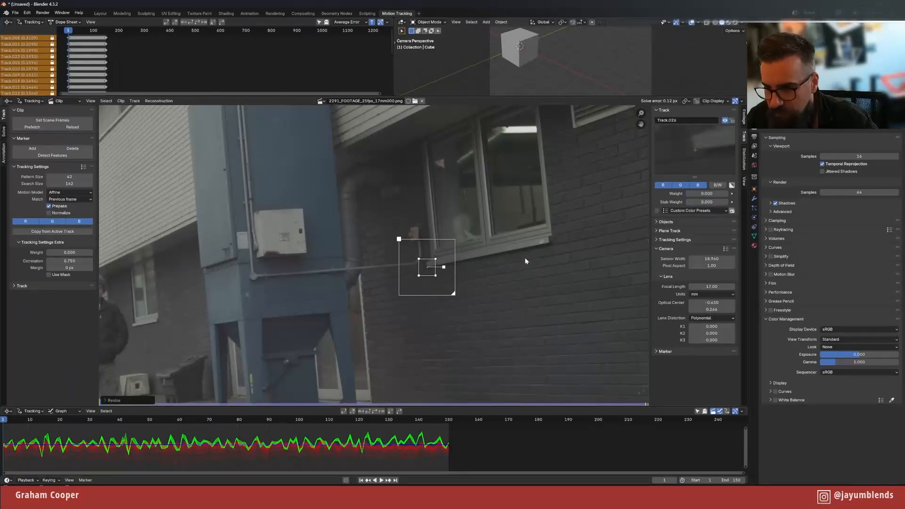
# - Add a second tracking marker at the window sill's right end and enlarge its pattern and search areas
pyautogui.keyDown('ctrl'); pyautogui.click(548, 241); pyautogui.keyUp('ctrl')
pyautogui.press('s')
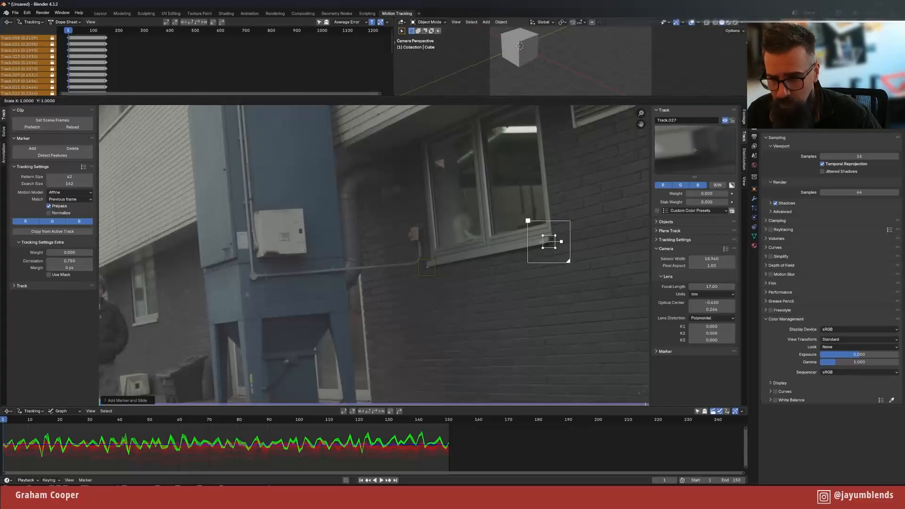
pyautogui.press('3')
pyautogui.press('Escape')
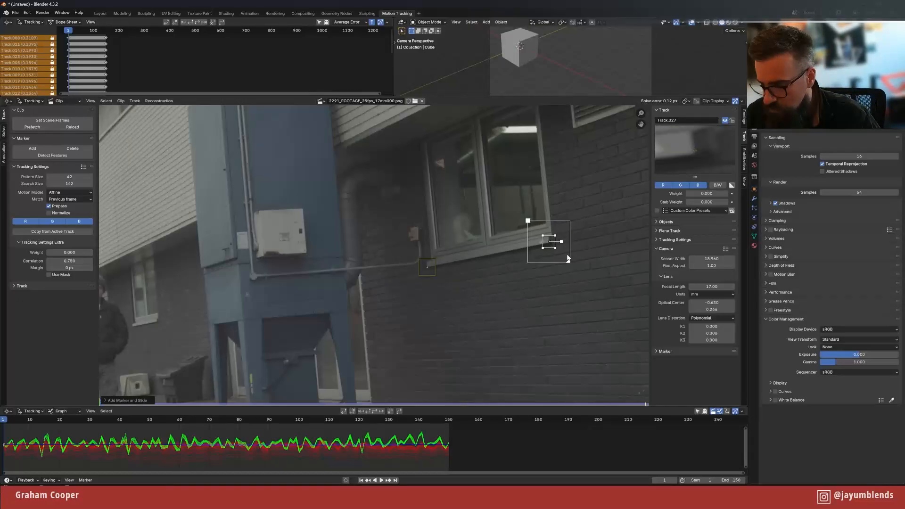
pyautogui.press('s')
pyautogui.click(450, 276)
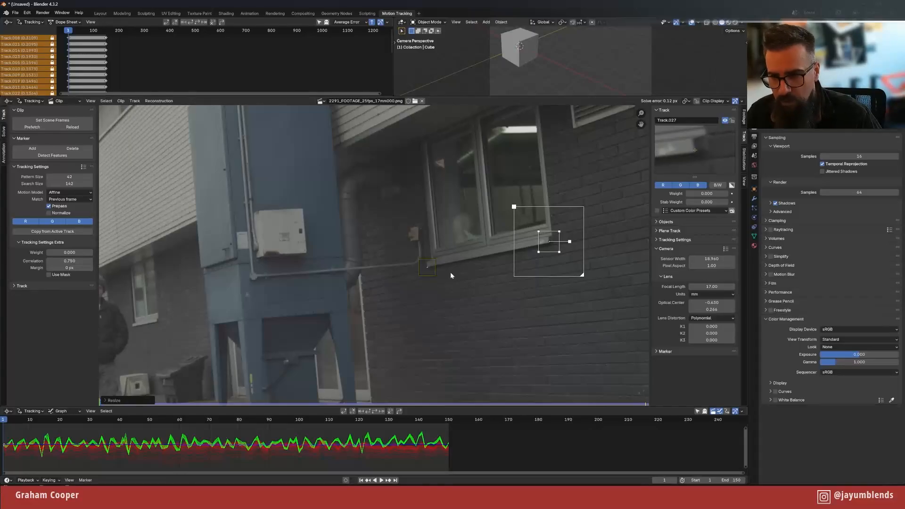
# - Select both window-sill markers, track them forward to frame 42, and lock the tracks
pyautogui.click(422, 270)
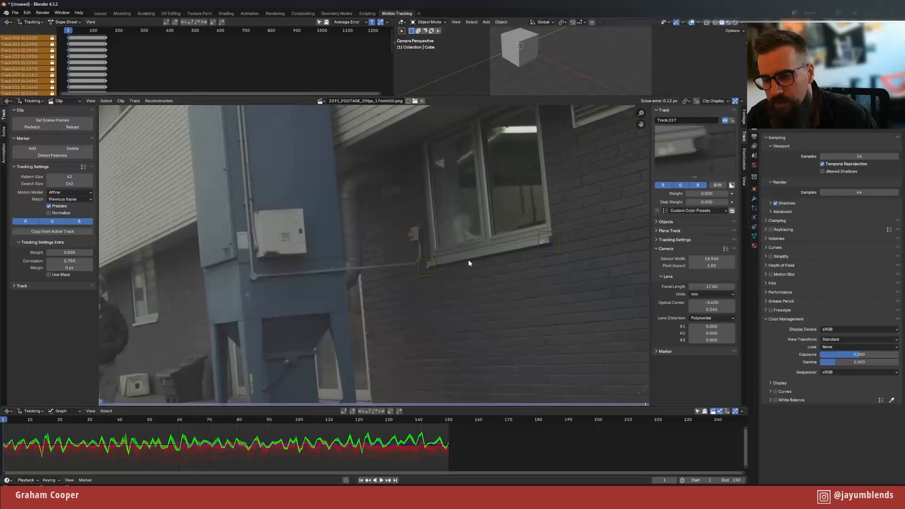
pyautogui.click(426, 272)
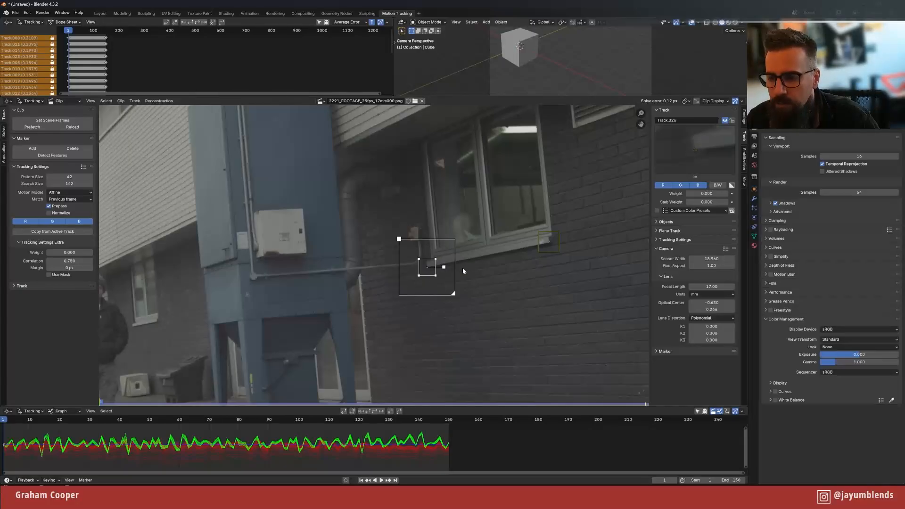
pyautogui.keyDown('ctrl'); pyautogui.click(539, 253); pyautogui.keyUp('ctrl')
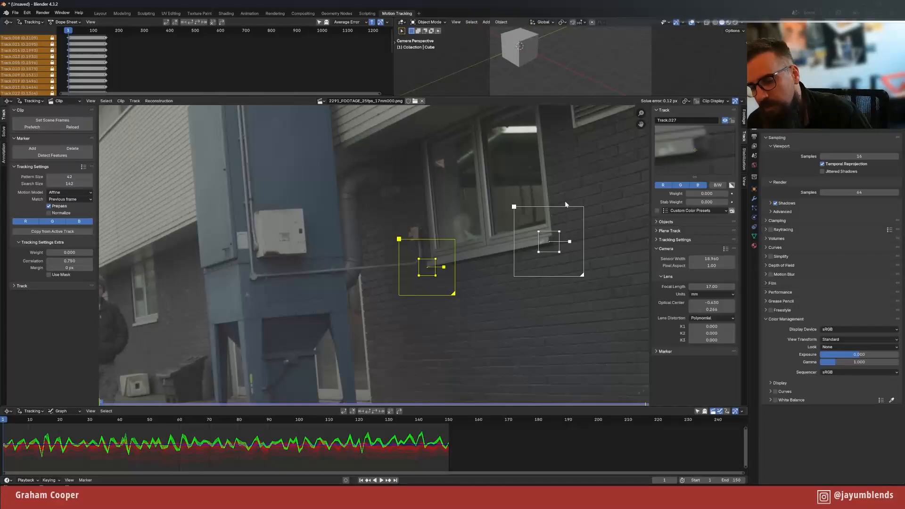
pyautogui.click(382, 411)
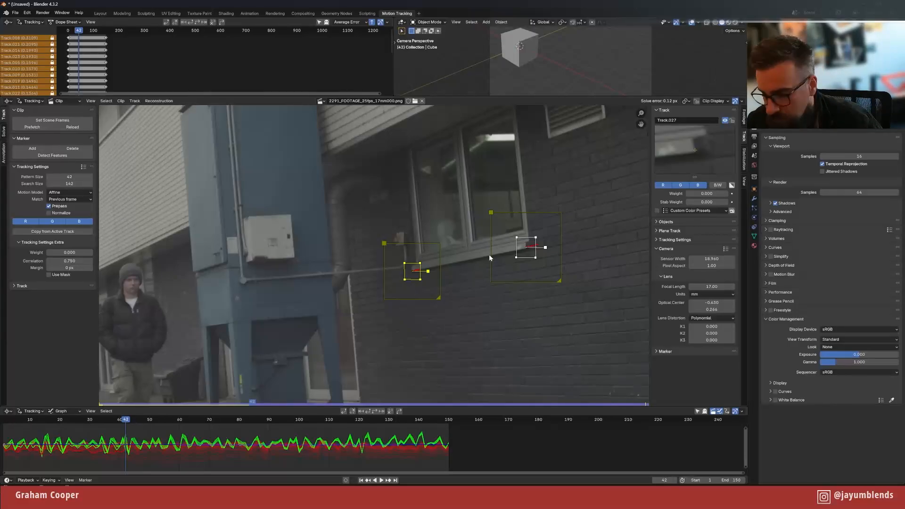
pyautogui.hotkey('ctrl', 'l')
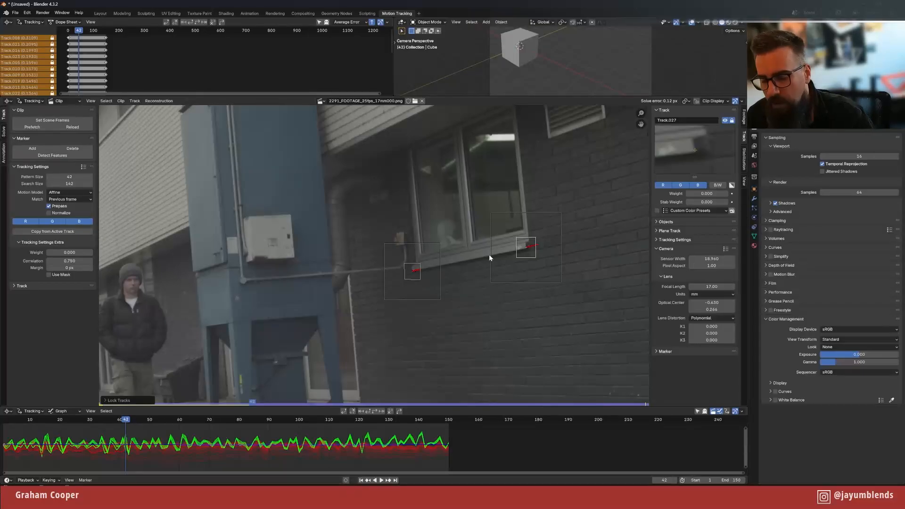
# - Select both window-sill tracks and give the active one at the sill's right end a custom bright green colour
pyautogui.click(419, 278)
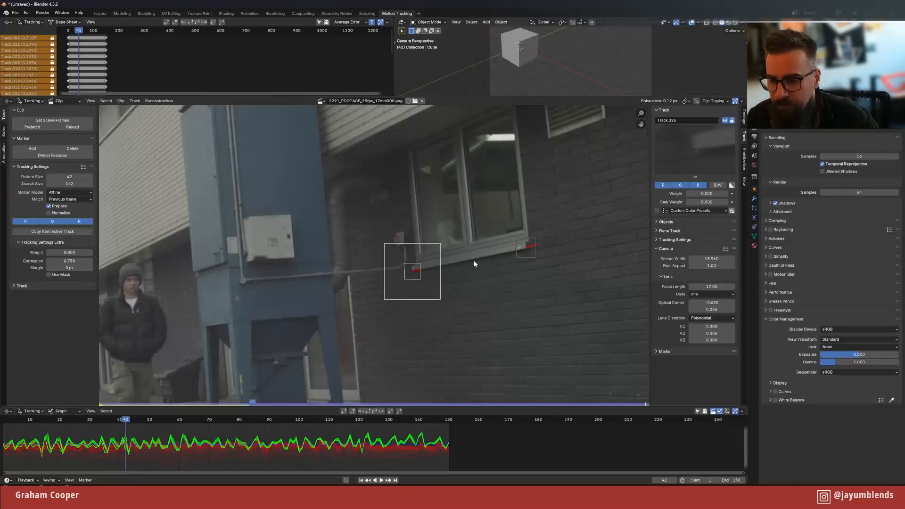
pyautogui.click(528, 254)
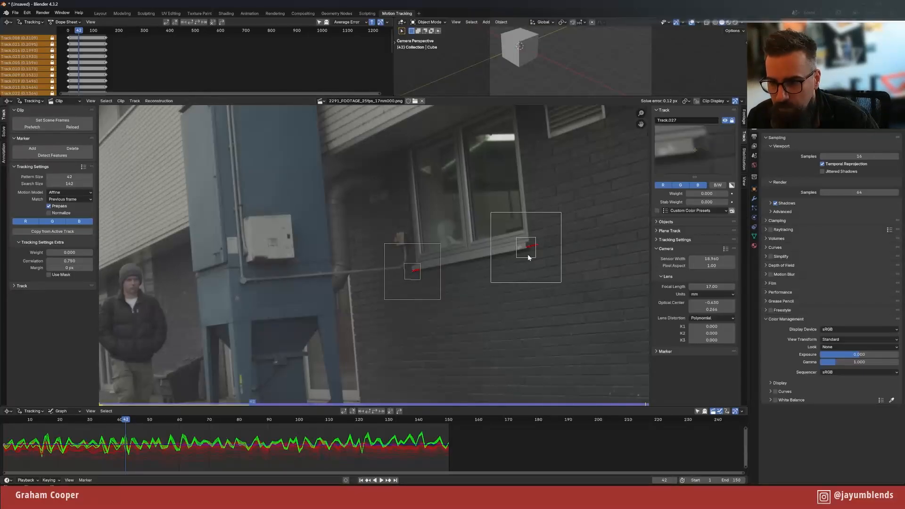
pyautogui.click(656, 211)
pyautogui.click(708, 219)
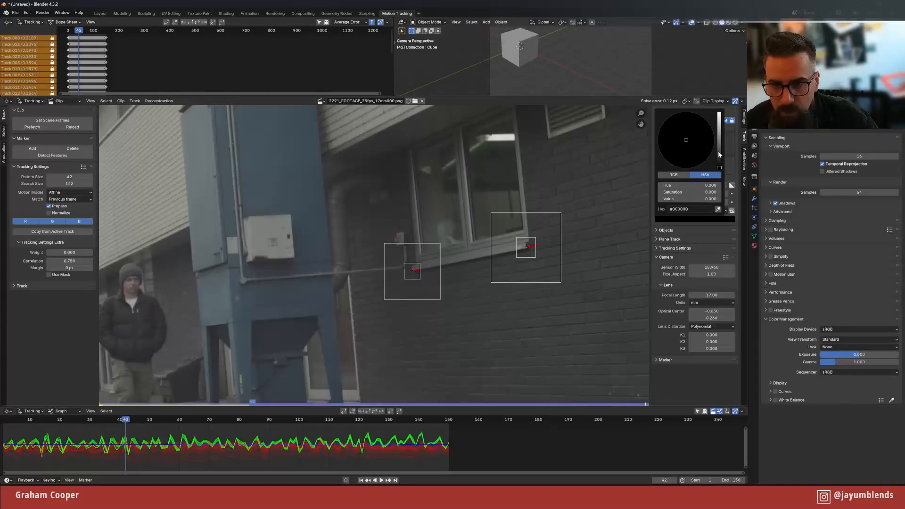
pyautogui.moveTo(719, 154); pyautogui.dragTo(719, 113)
pyautogui.moveTo(685, 142); pyautogui.dragTo(660, 127)
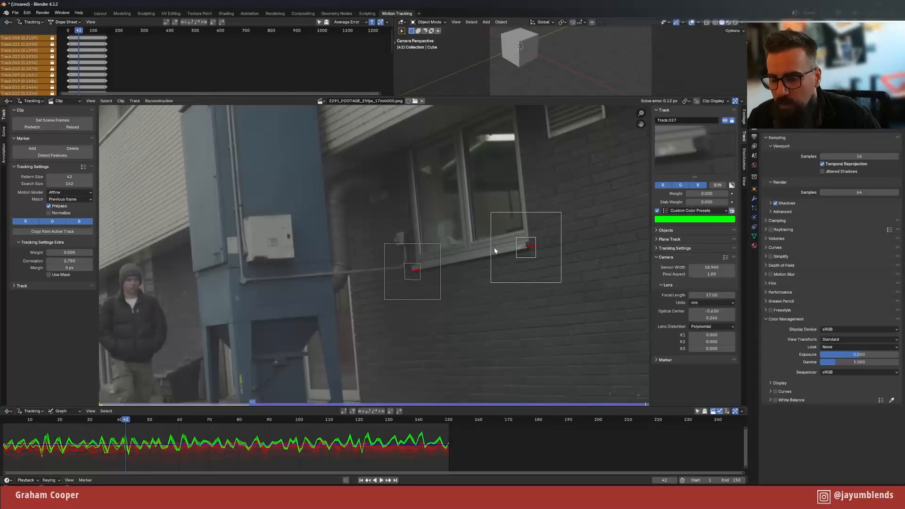
# - Return to frame 1, then add and slightly enlarge a tracking marker at the kerb beside the double yellow lines
pyautogui.scroll(-3, 527, 288)
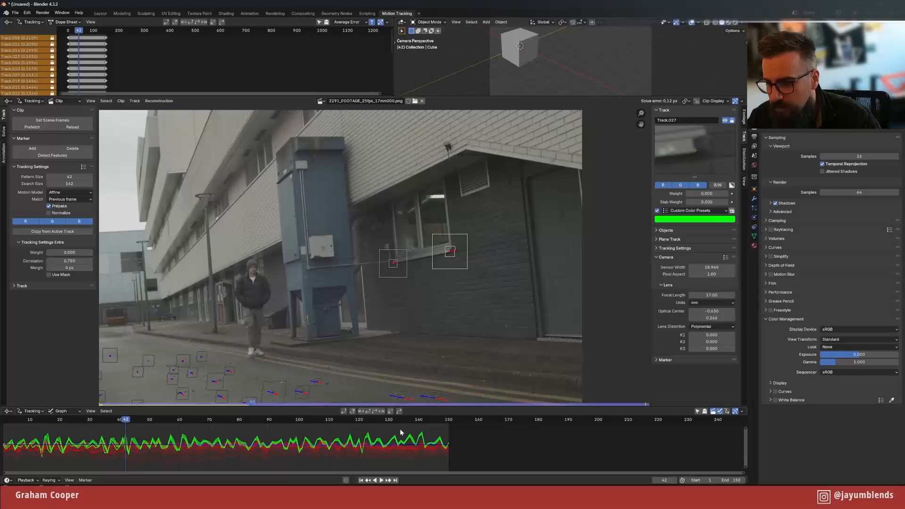
pyautogui.click(362, 480)
pyautogui.scroll(2, 470, 270)
pyautogui.scroll(-2, 470, 270)
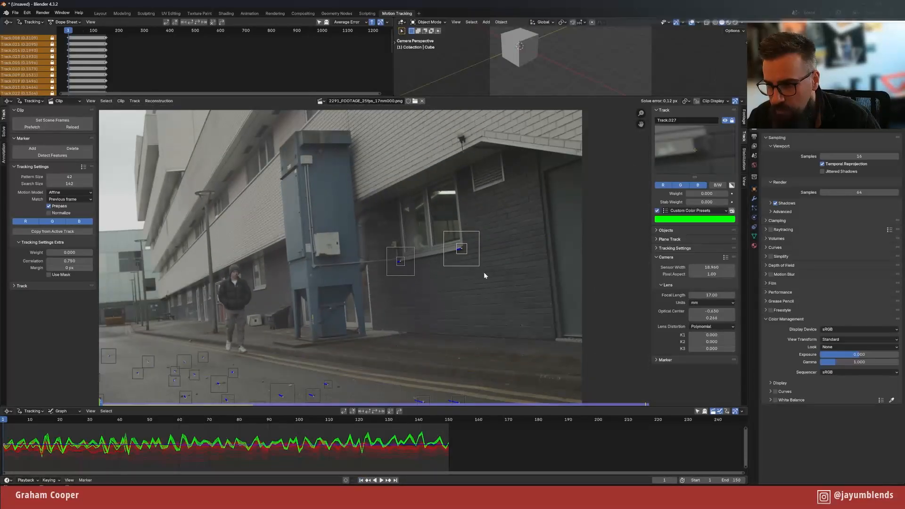
pyautogui.scroll(3, 484, 275)
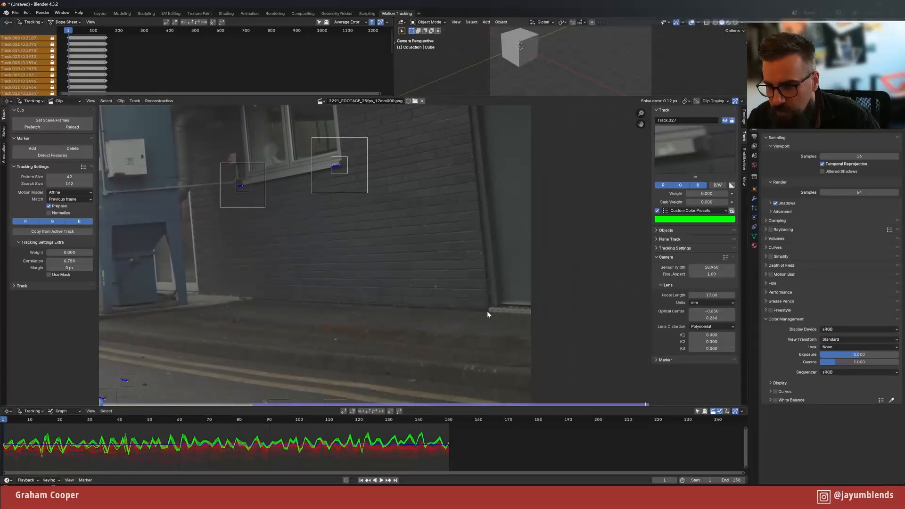
pyautogui.keyDown('ctrl'); pyautogui.click(431, 380); pyautogui.keyUp('ctrl')
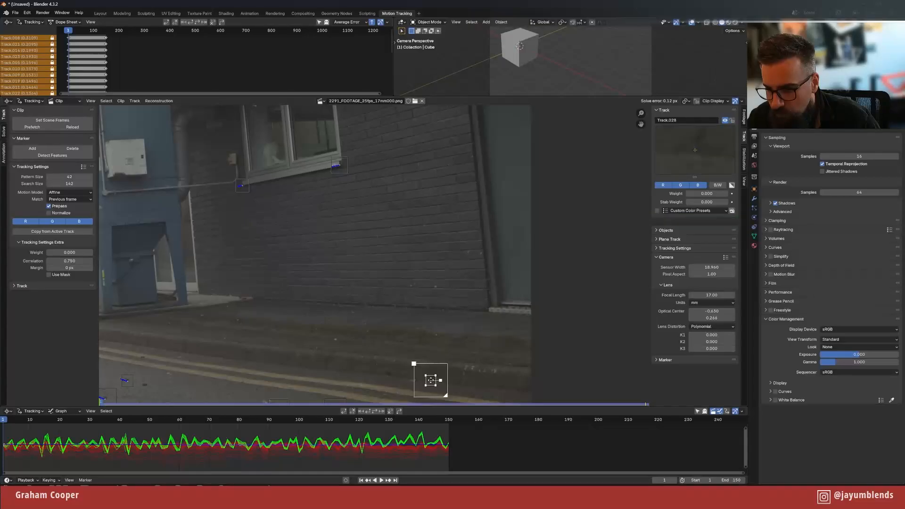
pyautogui.press('s')
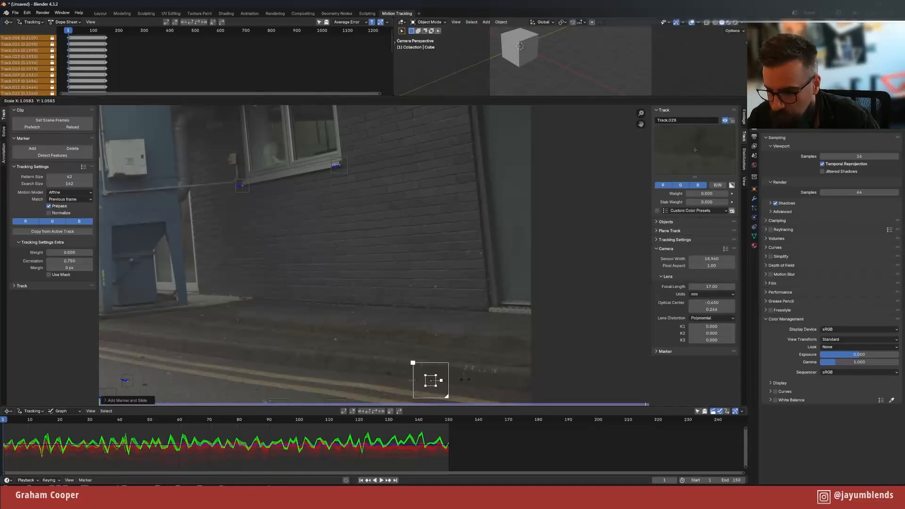
pyautogui.click(448, 372)
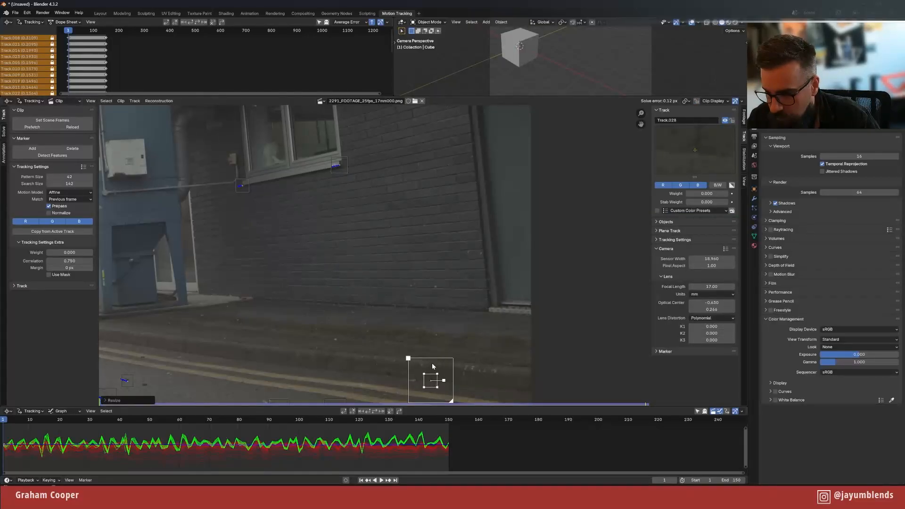
# - Add another marker on the kerb just above the previous one, enlarge it, and select both kerb markers
pyautogui.keyDown('ctrl'); pyautogui.click(431, 361); pyautogui.keyUp('ctrl')
pyautogui.press('s')
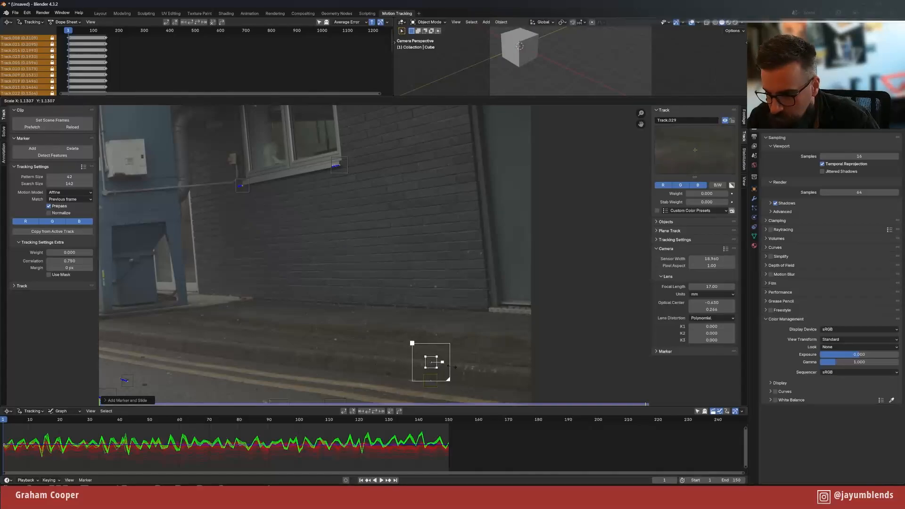
pyautogui.click(459, 372)
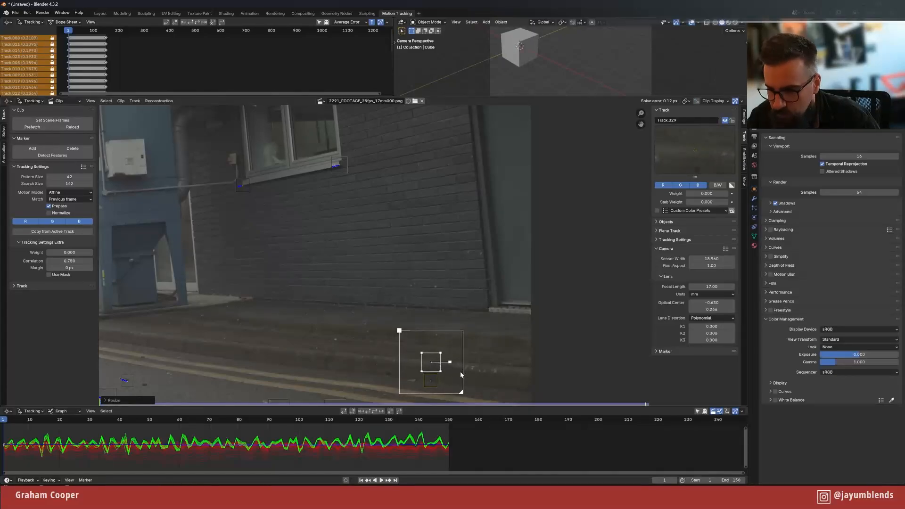
pyautogui.keyDown('shift'); pyautogui.click(433, 384); pyautogui.keyUp('shift')
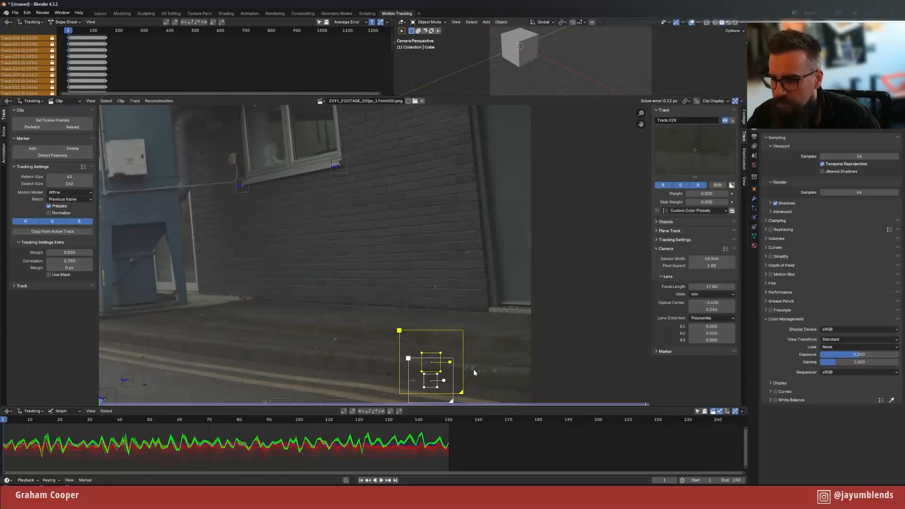
# - Track the two selected markers on the roadside kerb forward to about frame 35 and lock them
pyautogui.click(382, 411)
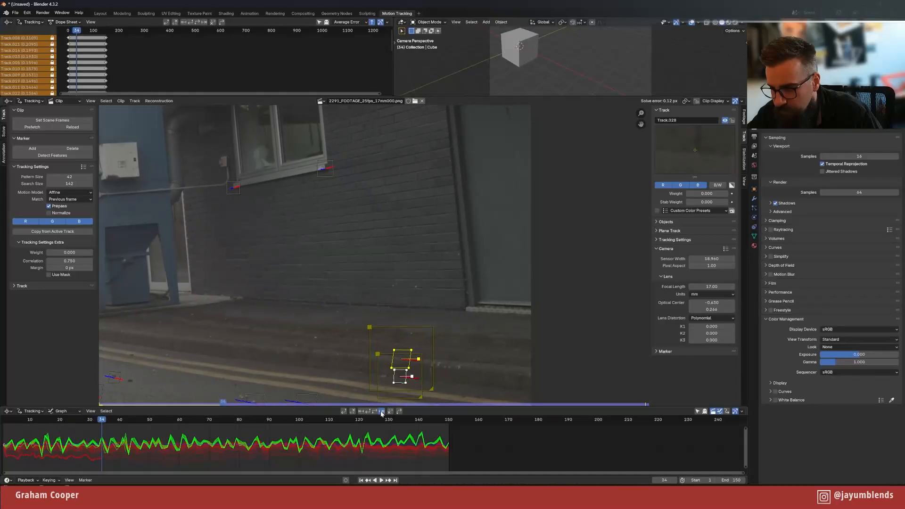
pyautogui.hotkey('ctrl', 'l')
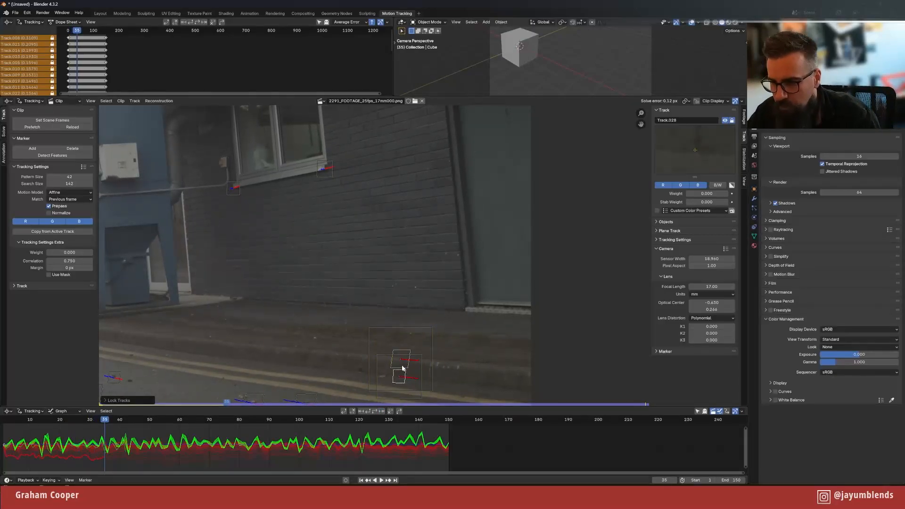
# - Select the upper of the two kerb markers and give it a yellow custom colour
pyautogui.click(405, 371)
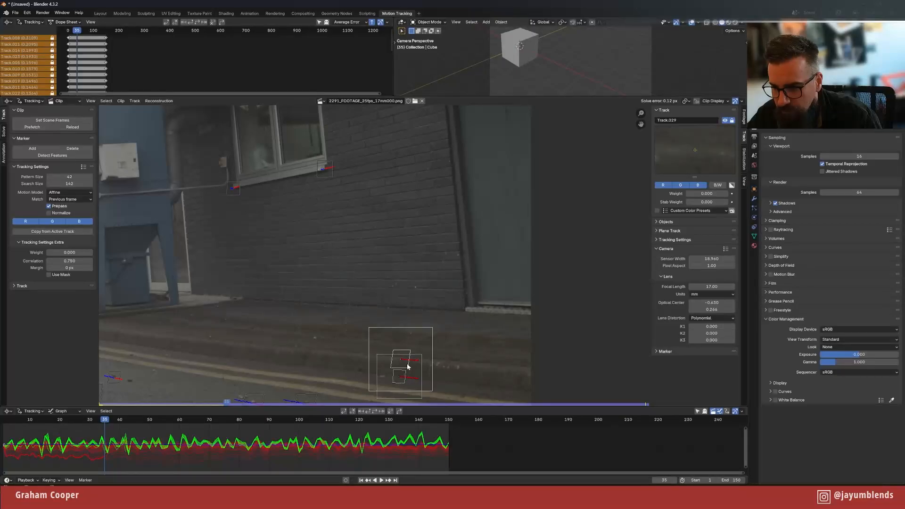
pyautogui.click(657, 210)
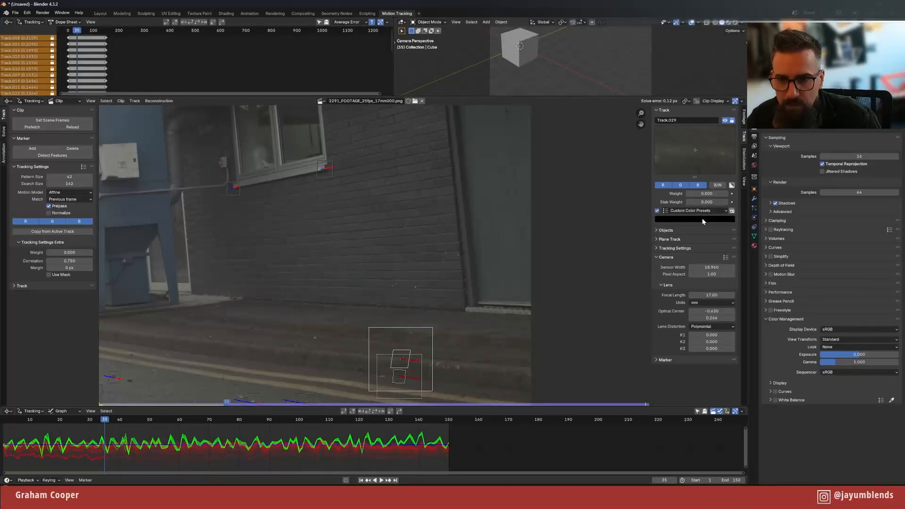
pyautogui.click(702, 218)
pyautogui.moveTo(718, 166); pyautogui.dragTo(718, 113)
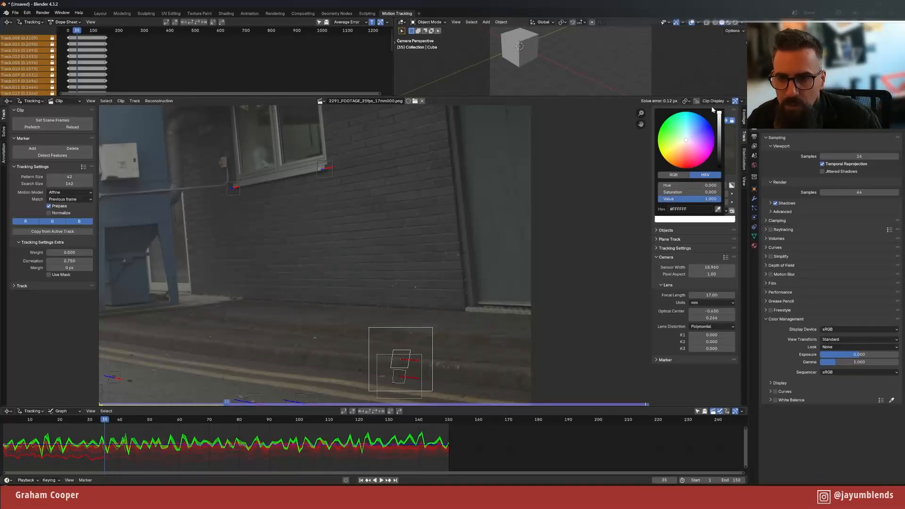
pyautogui.moveTo(687, 140)
pyautogui.mouseDown()
pyautogui.moveTo(679, 161)
pyautogui.moveTo(661, 153)
pyautogui.mouseUp()
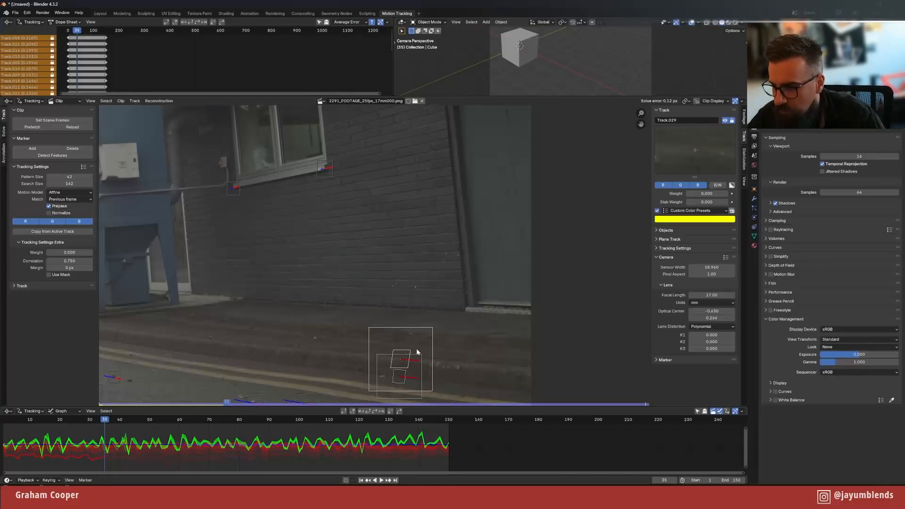
# - At the first frame, add a tracking marker at the wall's base beside the door and enlarge it
pyautogui.click(361, 479)
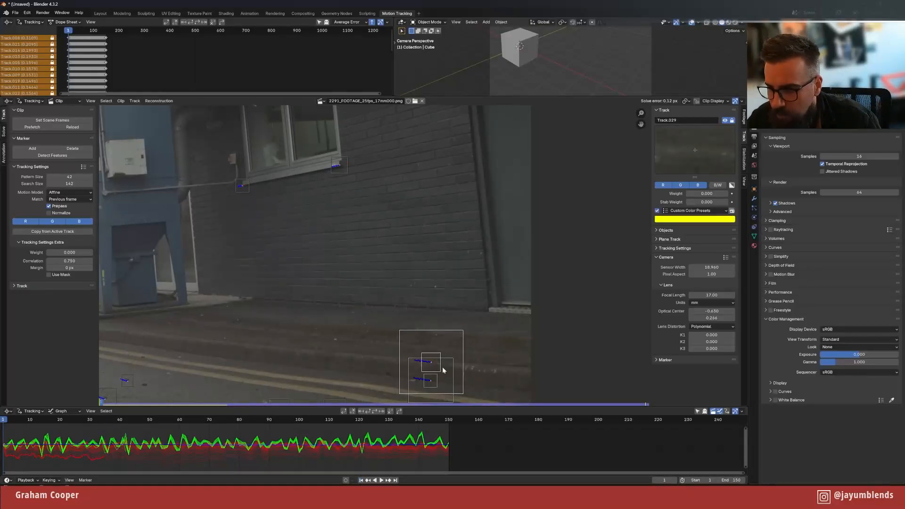
pyautogui.keyDown('ctrl'); pyautogui.click(487, 311); pyautogui.keyUp('ctrl')
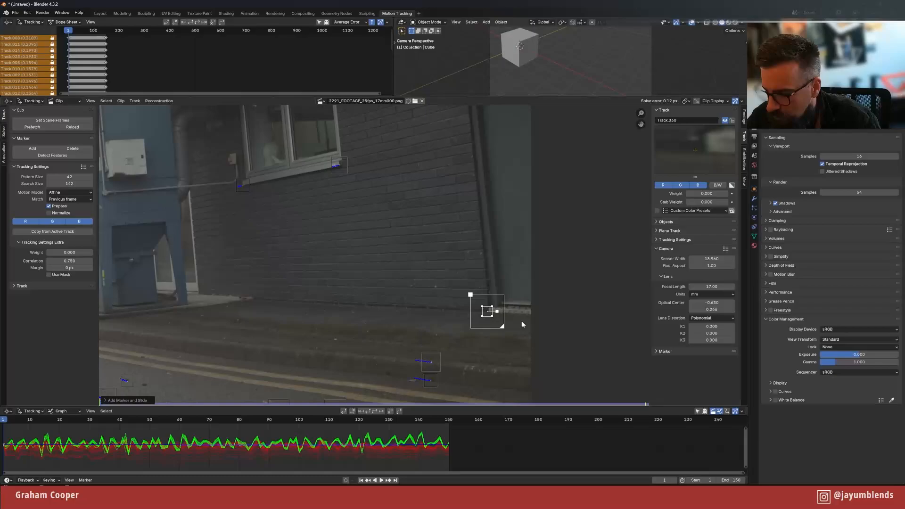
pyautogui.press('s')
pyautogui.click(541, 327)
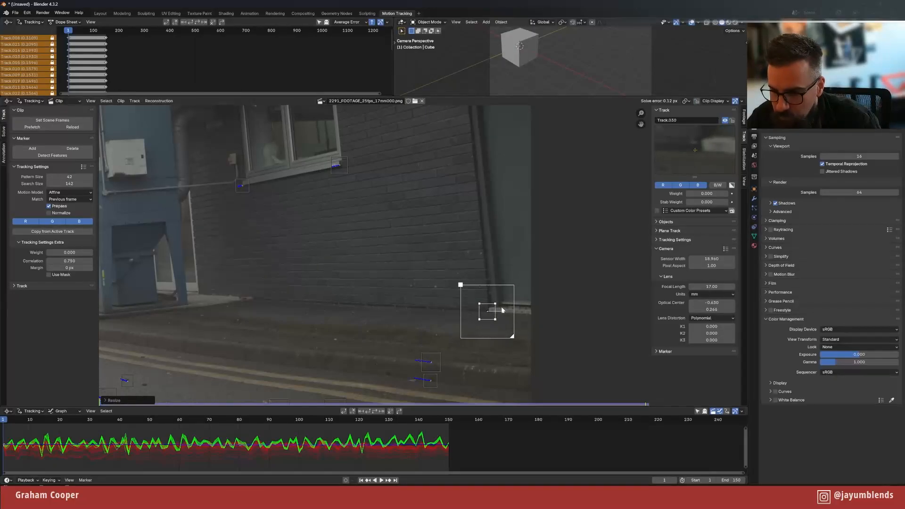
# - Add two enlarged tracking markers, one at the vent's upper corner and one at the roof edge corner above it
pyautogui.scroll(-2, 468, 242)
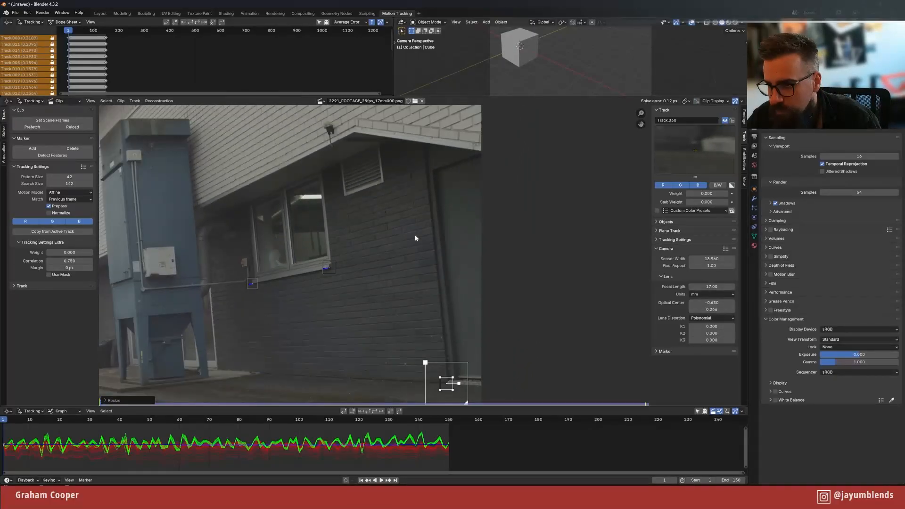
pyautogui.keyDown('ctrl'); pyautogui.click(340, 161); pyautogui.keyUp('ctrl')
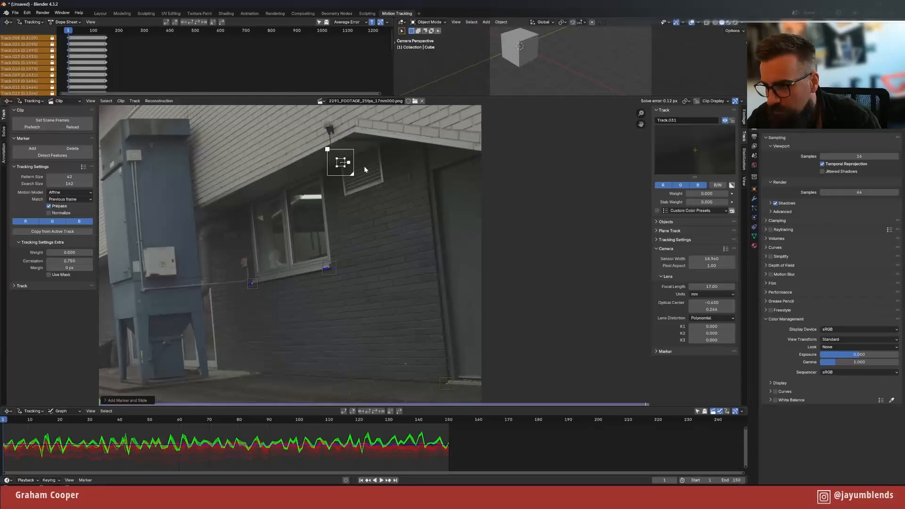
pyautogui.press('s')
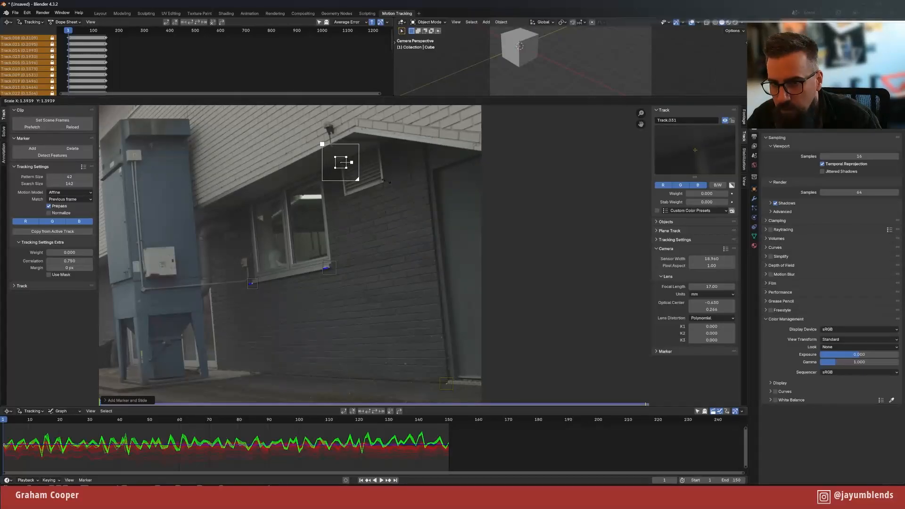
pyautogui.click(390, 182)
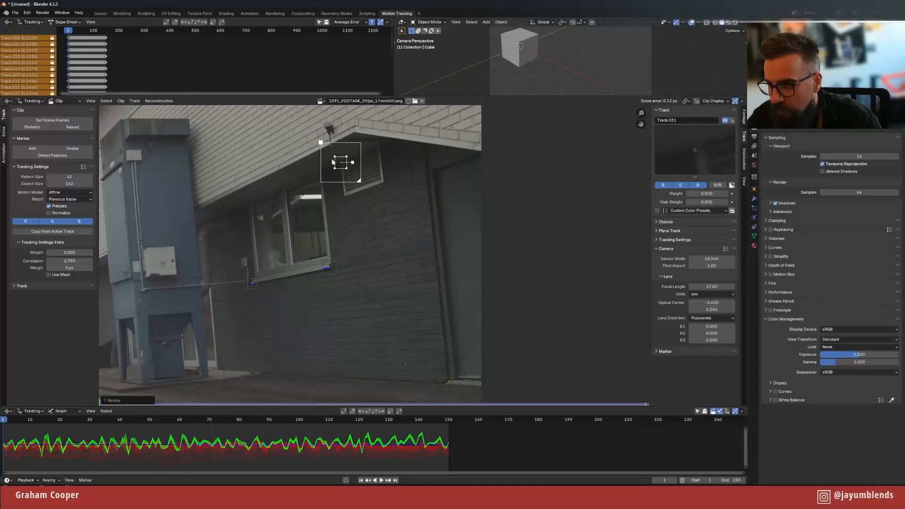
pyautogui.keyDown('ctrl'); pyautogui.click(352, 134); pyautogui.keyUp('ctrl')
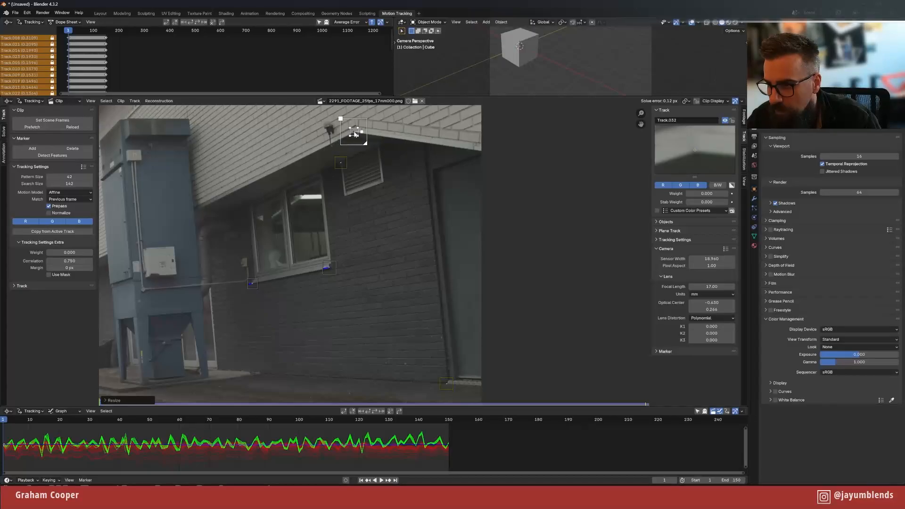
pyautogui.press('s')
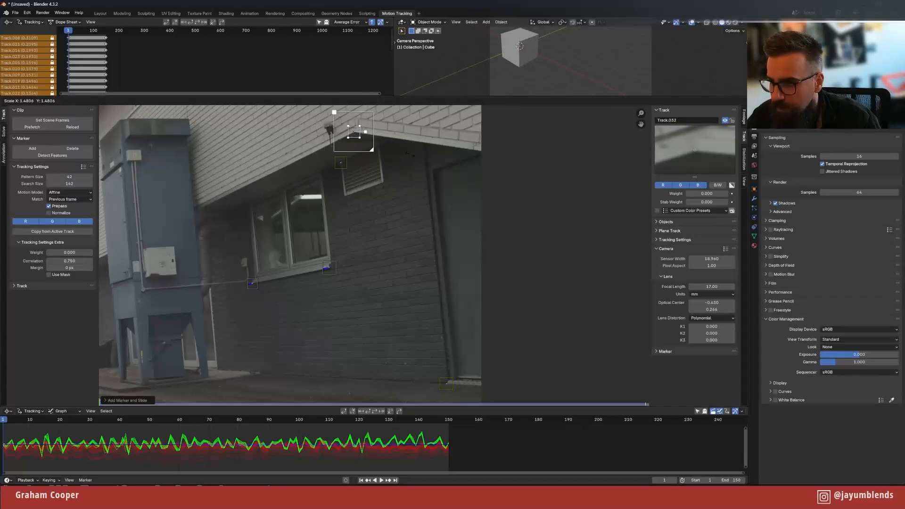
pyautogui.click(376, 160)
# - Select the roof, vent and wall-base markers together, track them forward to frame 32 and lock them
pyautogui.keyDown('shift'); pyautogui.click(345, 164); pyautogui.keyUp('shift')
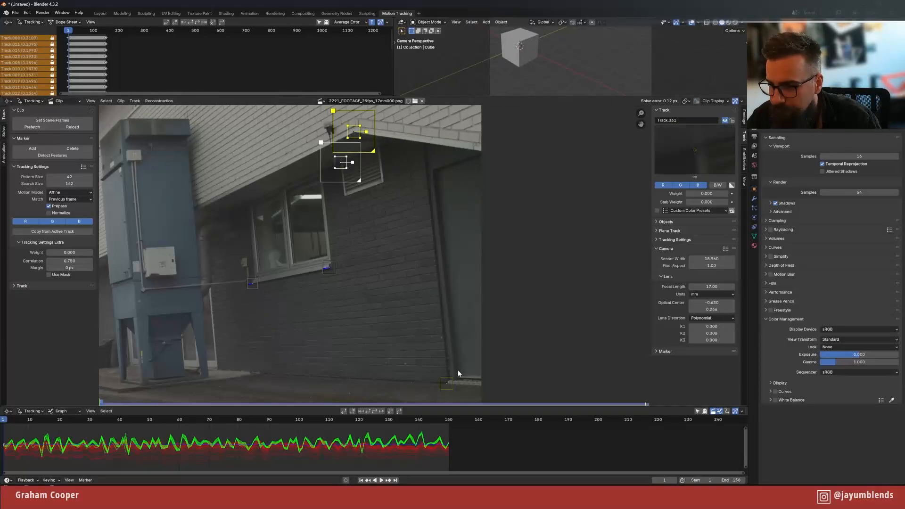
pyautogui.keyDown('shift'); pyautogui.click(445, 385); pyautogui.keyUp('shift')
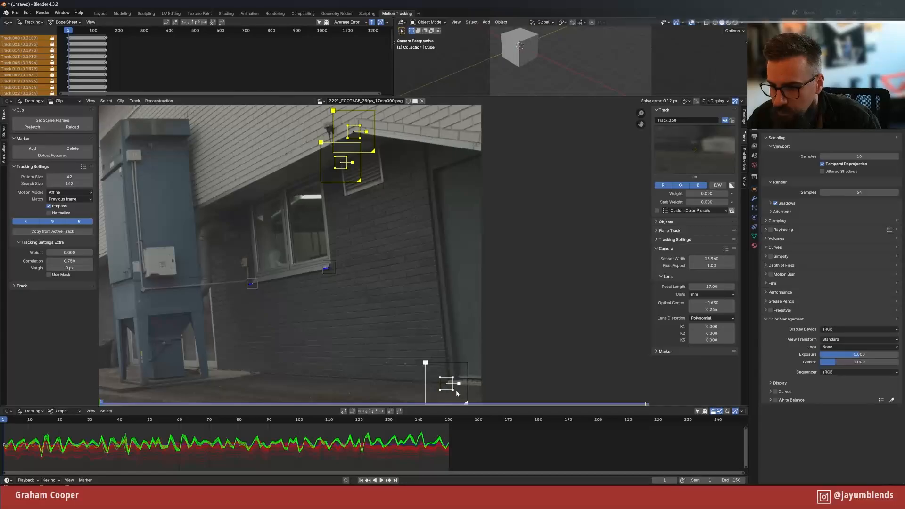
pyautogui.click(382, 412)
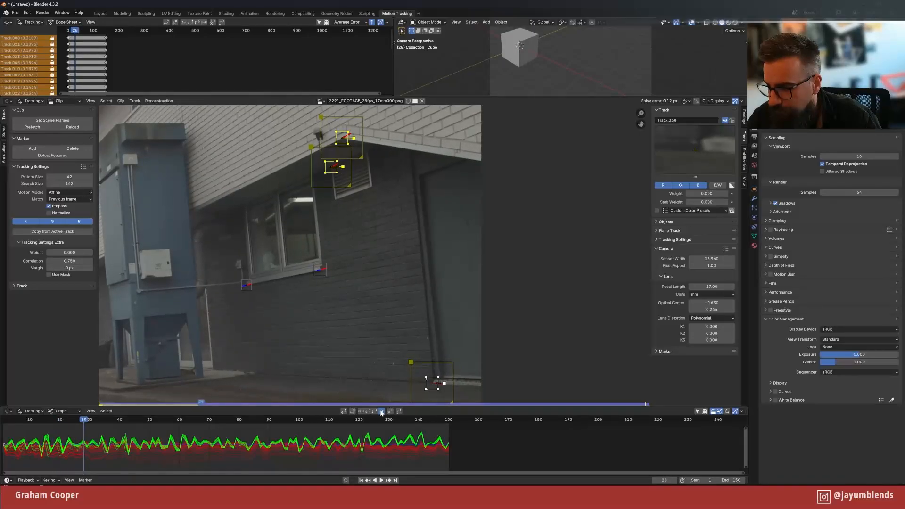
pyautogui.press('Escape')
pyautogui.hotkey('ctrl', 'l')
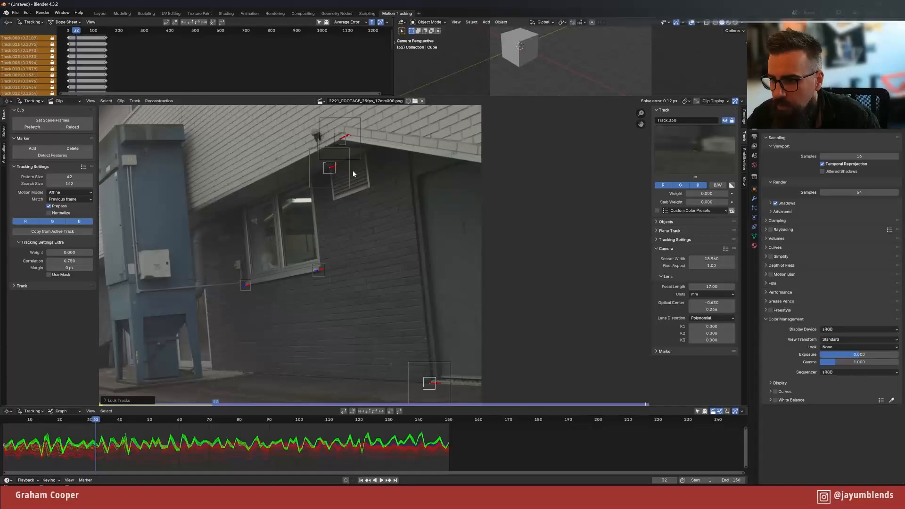
# - Enable a custom colour on the active wall-base track and set it to bright pink
pyautogui.click(657, 210)
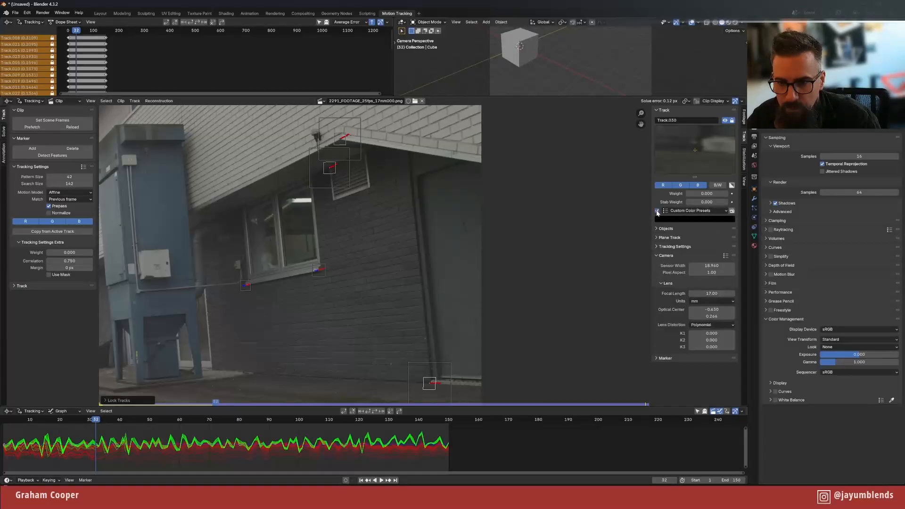
pyautogui.click(693, 218)
pyautogui.moveTo(718, 169); pyautogui.dragTo(719, 113)
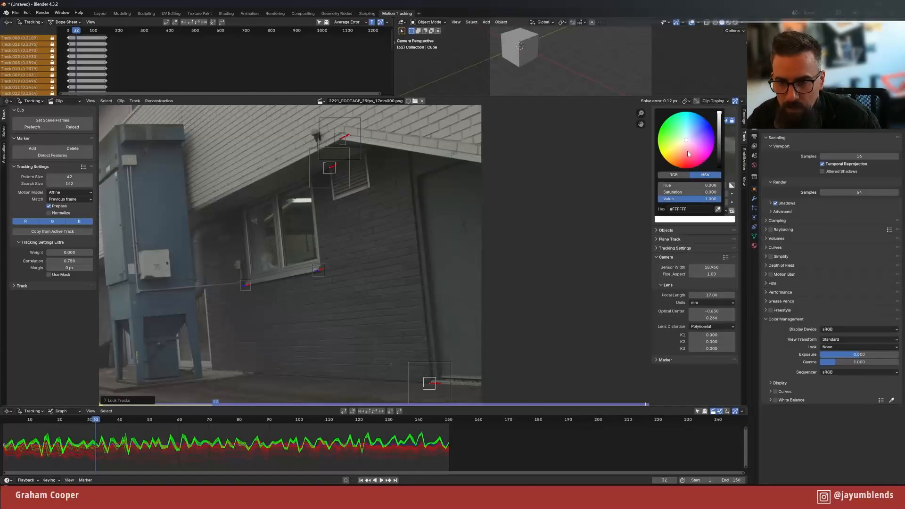
pyautogui.moveTo(686, 140); pyautogui.dragTo(691, 167)
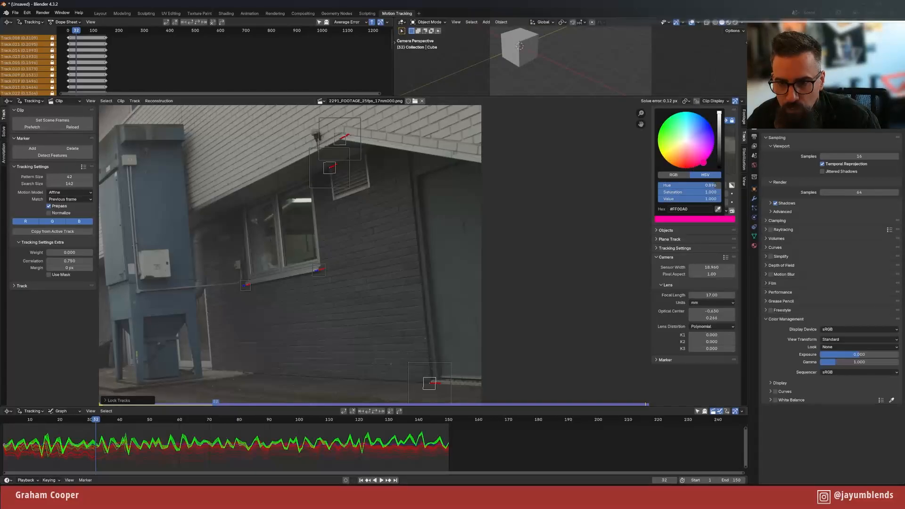
pyautogui.click(732, 212)
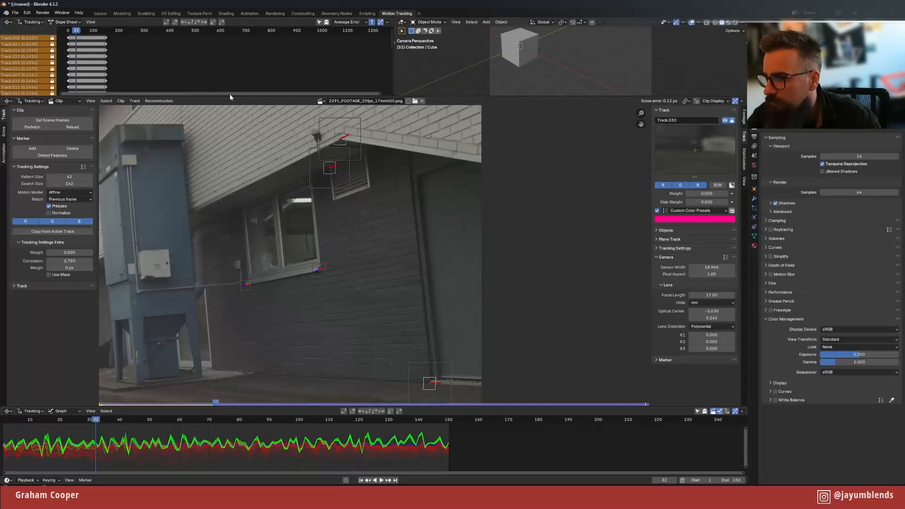
# - At the first frame, add an enlarged tracking marker on the distant kerb corner where the yellow lines bend
pyautogui.moveTo(230, 96); pyautogui.dragTo(252, 94)
pyautogui.scroll(-3, 321, 282)
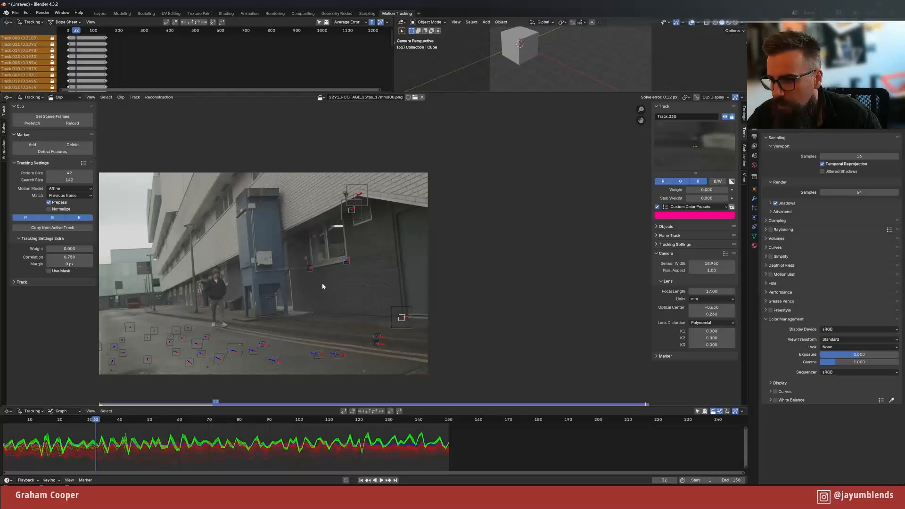
pyautogui.moveTo(335, 296); pyautogui.dragTo(516, 242, button='middle')
pyautogui.scroll(5, 353, 268)
pyautogui.scroll(2, 349, 271)
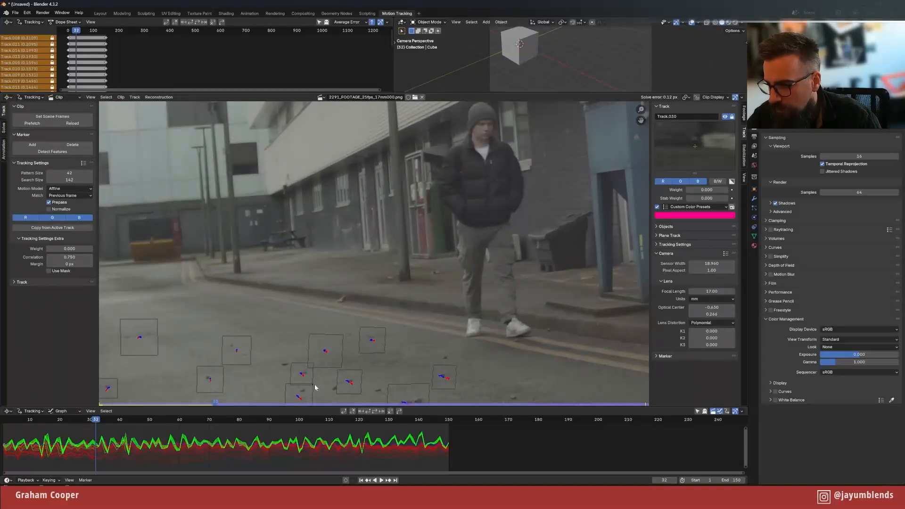
pyautogui.click(362, 480)
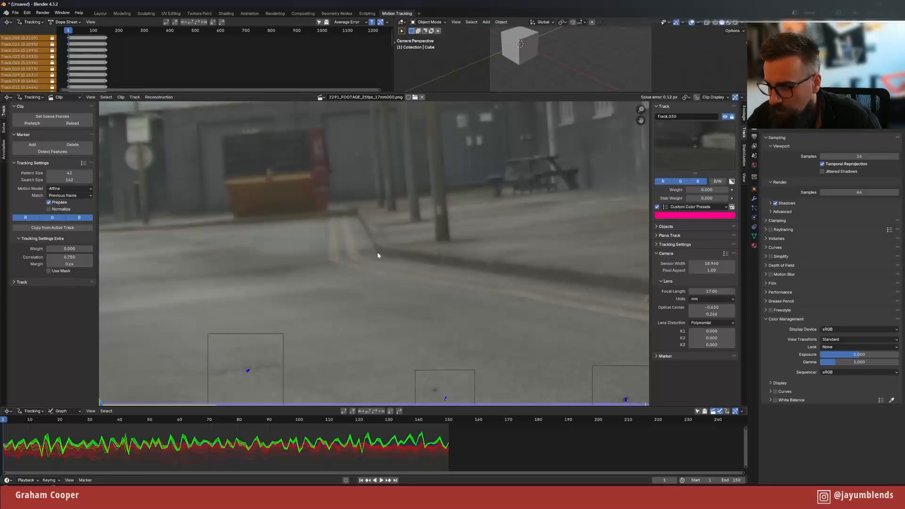
pyautogui.keyDown('ctrl'); pyautogui.click(378, 255); pyautogui.keyUp('ctrl')
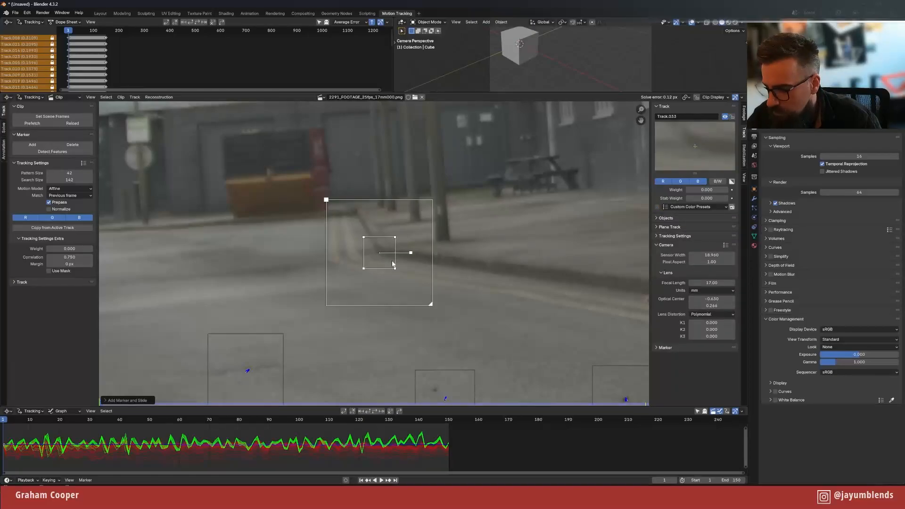
pyautogui.press('s')
pyautogui.click(396, 262)
# - Add a tracking marker on the kerb edge across the road and enlarge it slightly
pyautogui.moveTo(275, 275); pyautogui.dragTo(535, 238, button='middle')
pyautogui.keyDown('ctrl'); pyautogui.click(212, 257); pyautogui.keyUp('ctrl')
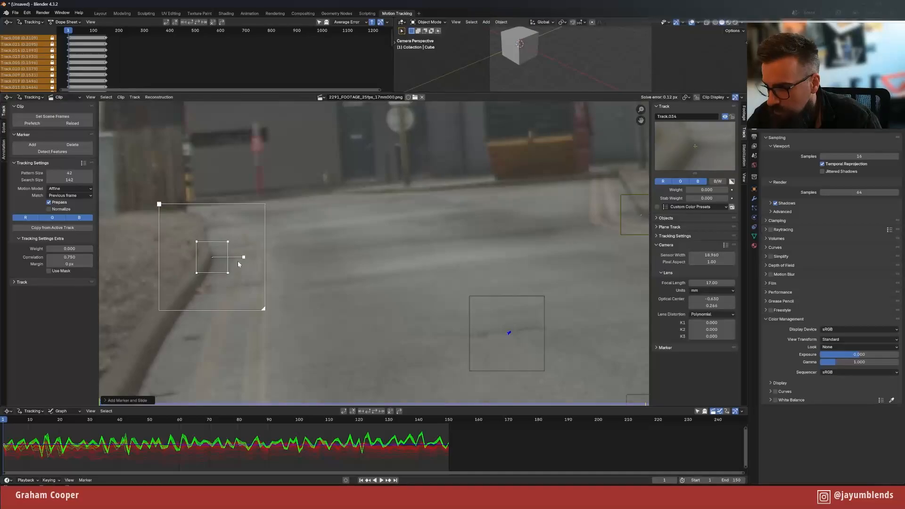
pyautogui.press('s')
pyautogui.click(267, 272)
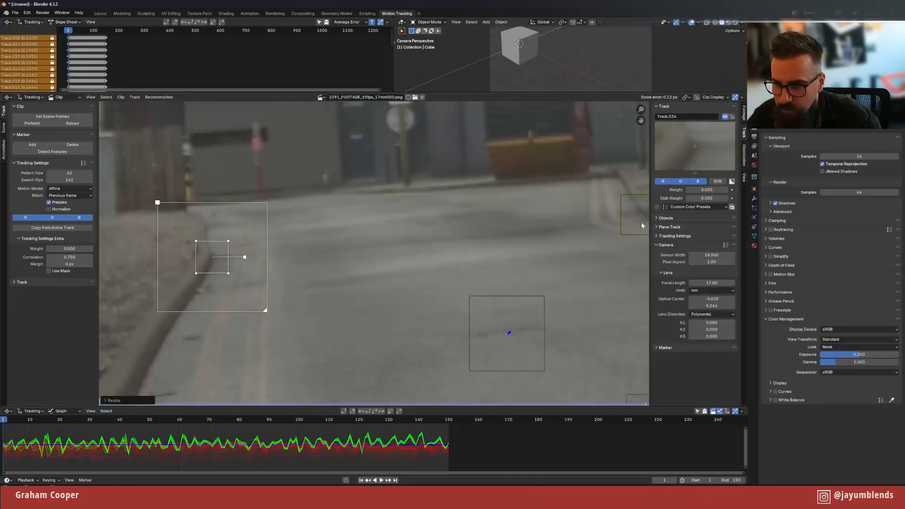
# - Select both distant kerb markers, track them forward to frame 36 and lock them
pyautogui.click(621, 223)
pyautogui.scroll(-3, 518, 243)
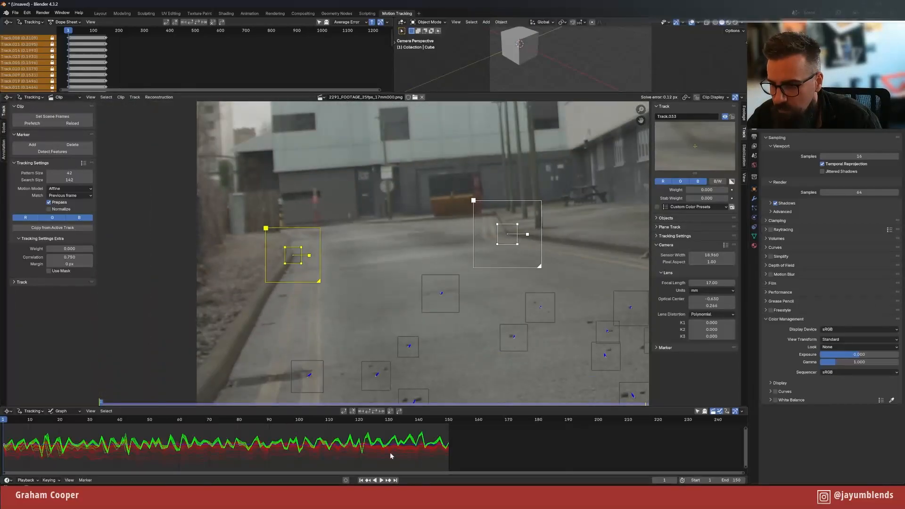
pyautogui.click(381, 412)
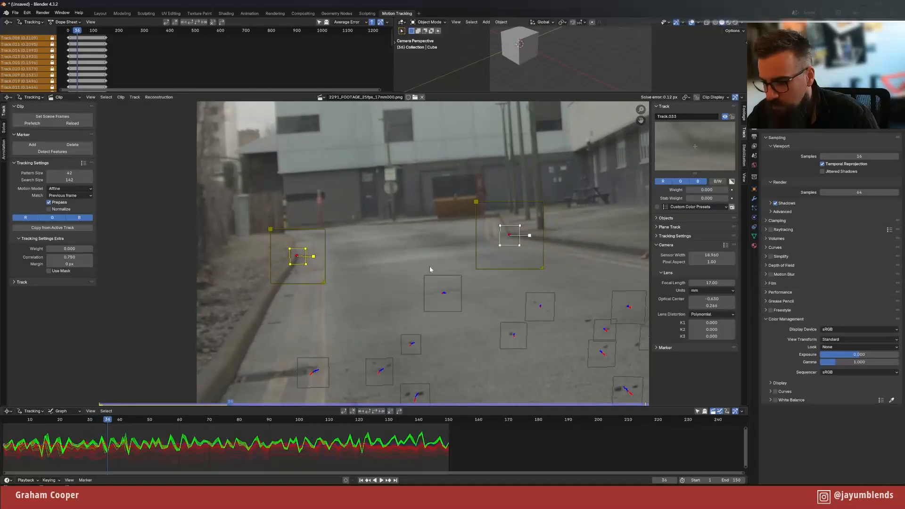
pyautogui.hotkey('ctrl', 'l')
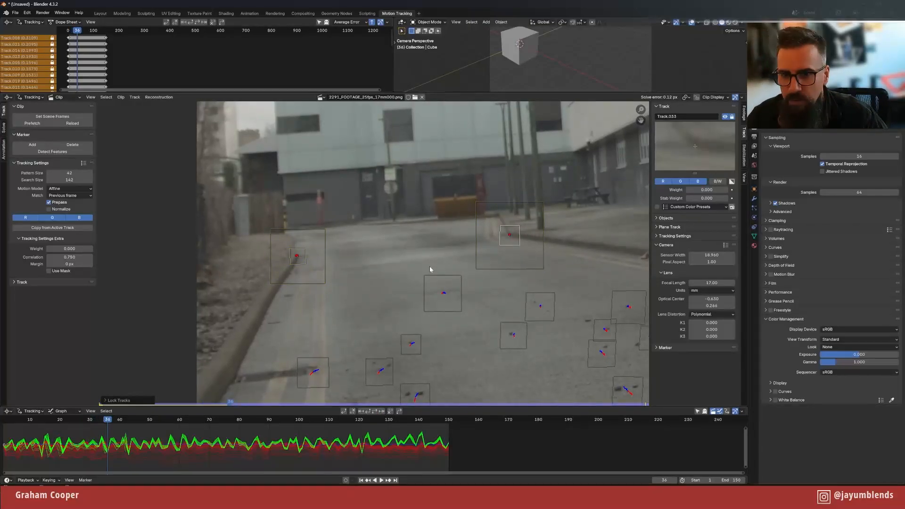
# - Enable a custom colour on the active distant kerb track and set it to red
pyautogui.click(660, 207)
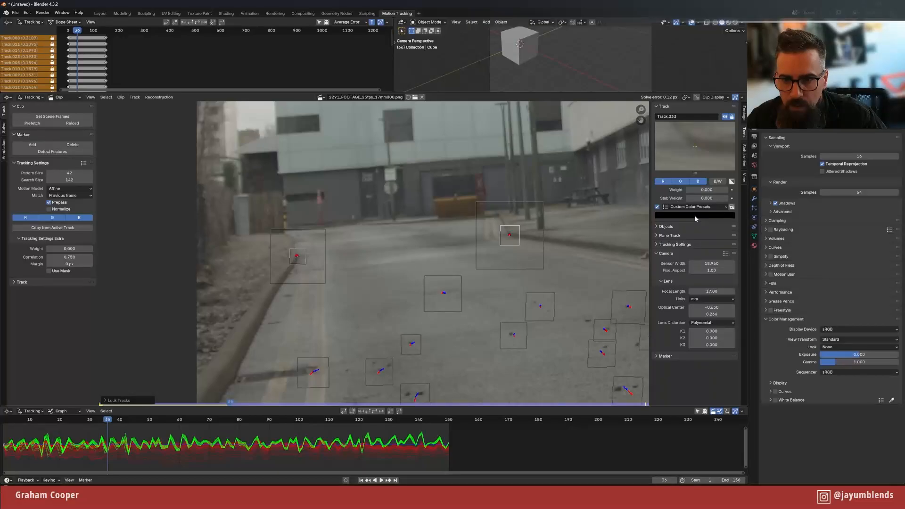
pyautogui.click(694, 215)
pyautogui.moveTo(719, 163); pyautogui.dragTo(719, 109)
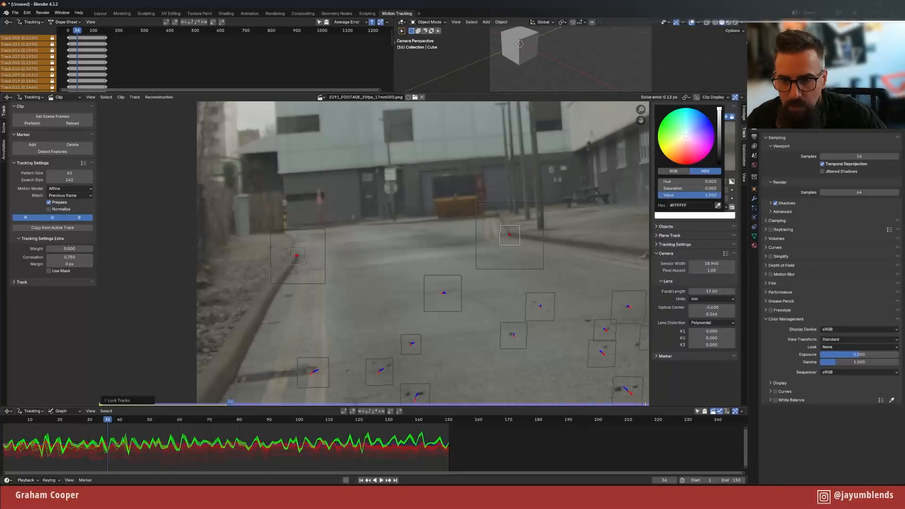
pyautogui.click(689, 152)
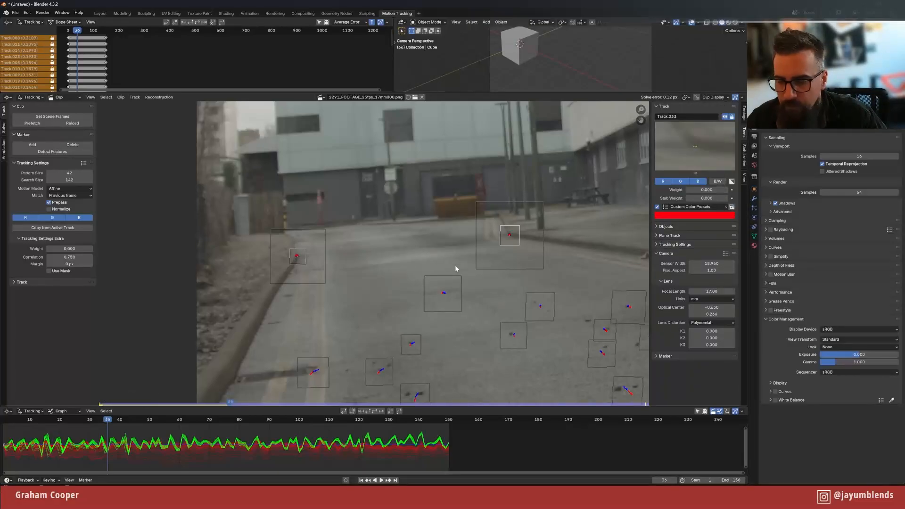
# - At the first frame, add a slightly enlarged tracking marker at the base of the blue silo's front middle leg
pyautogui.scroll(-3, 455, 269)
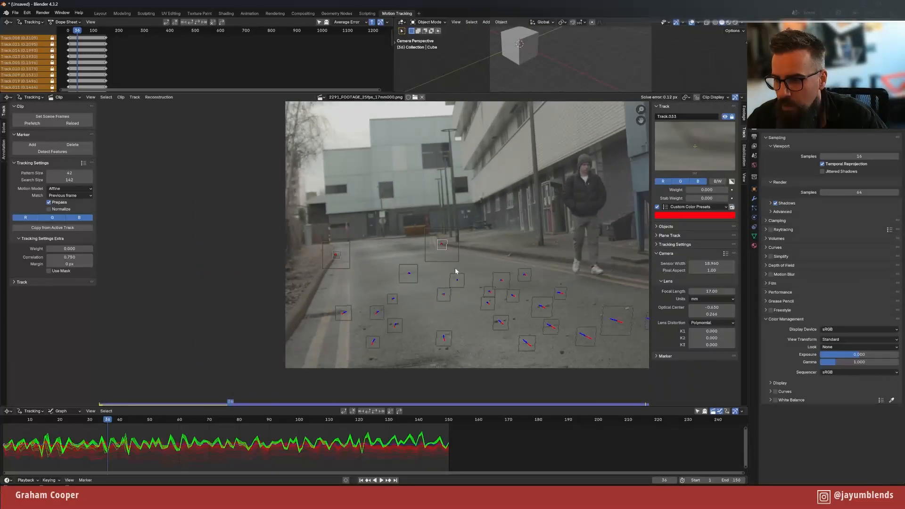
pyautogui.click(361, 479)
pyautogui.scroll(3, 542, 254)
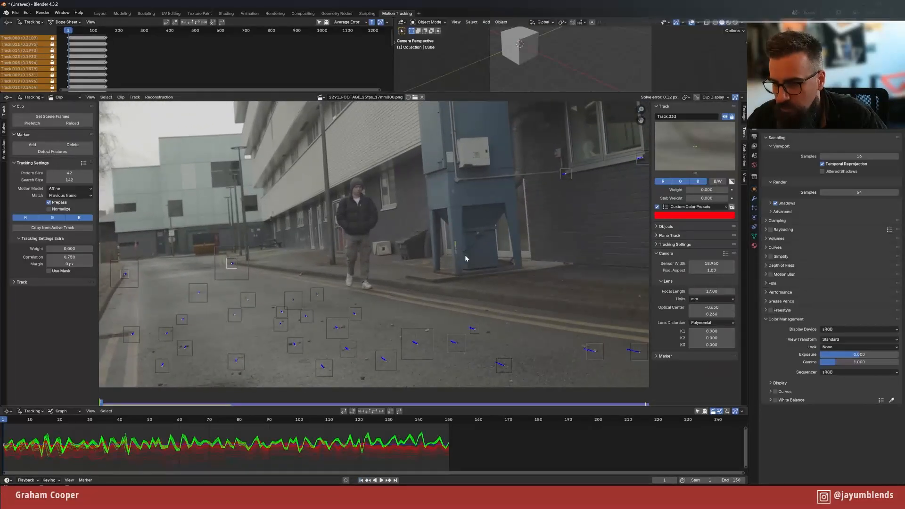
pyautogui.scroll(6, 454, 271)
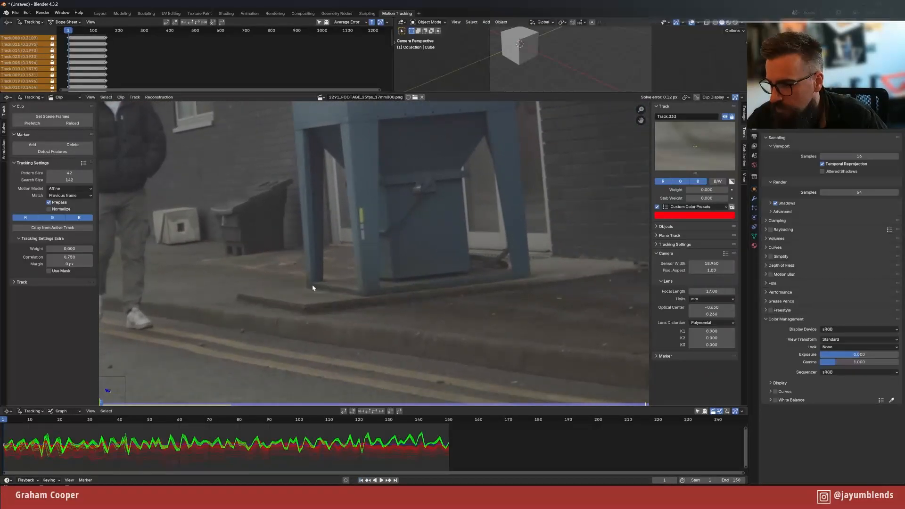
pyautogui.keyDown('ctrl'); pyautogui.click(363, 295); pyautogui.keyUp('ctrl')
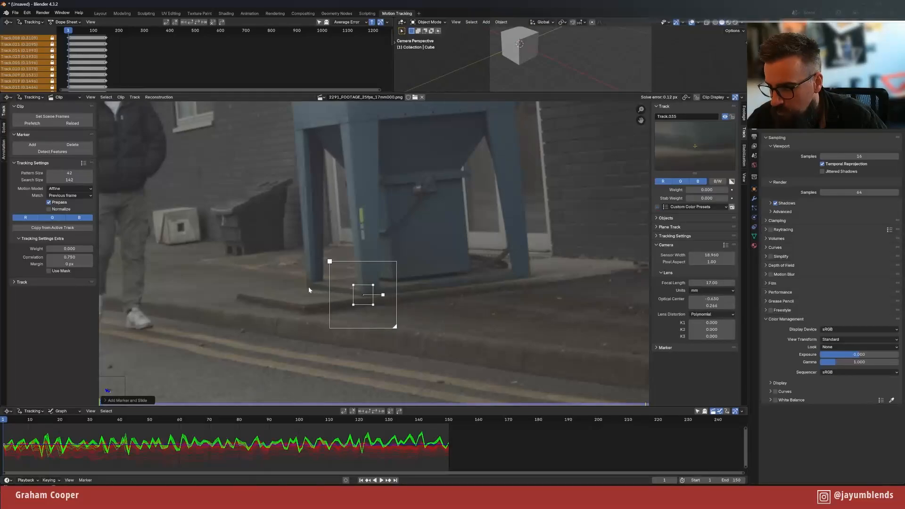
pyautogui.press('s')
pyautogui.click(347, 295)
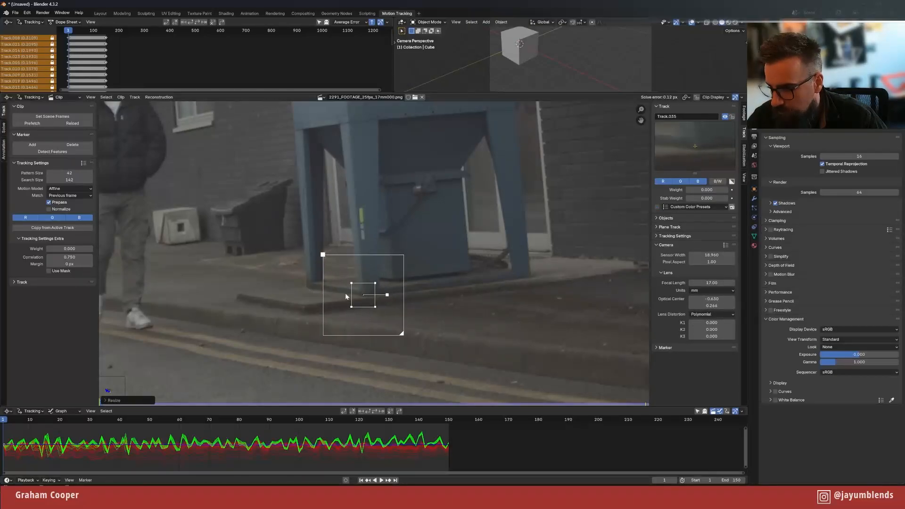
# - Add slightly enlarged tracking markers at the bases of the silo's left and right legs
pyautogui.keyDown('ctrl'); pyautogui.click(307, 286); pyautogui.keyUp('ctrl')
pyautogui.press('s')
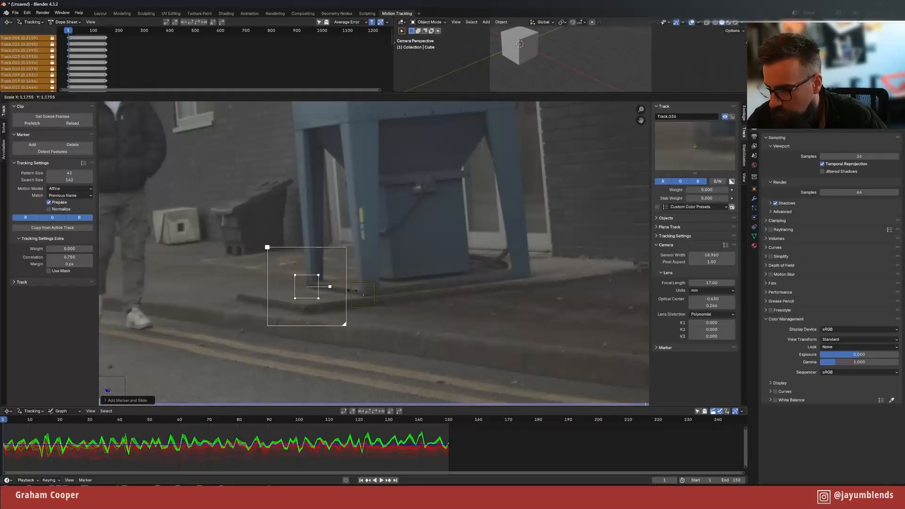
pyautogui.click(354, 290)
pyautogui.keyDown('ctrl'); pyautogui.click(530, 275); pyautogui.keyUp('ctrl')
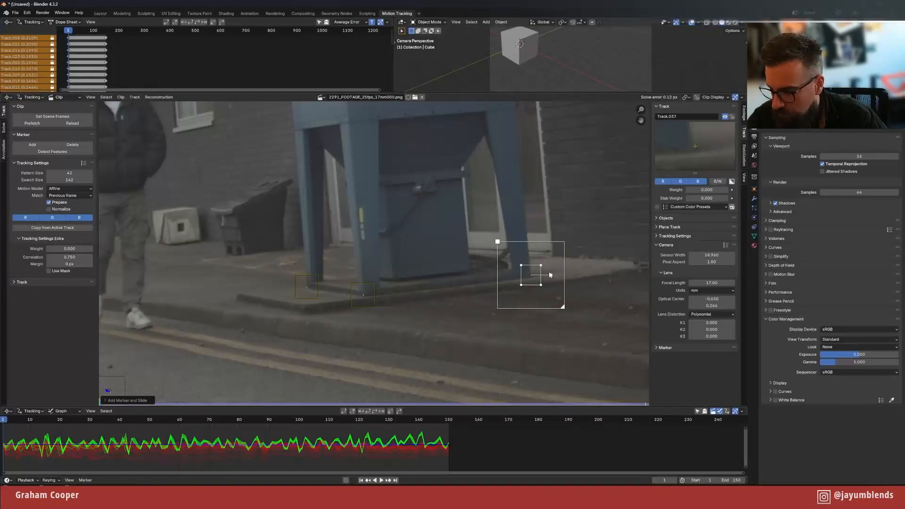
pyautogui.press('s')
pyautogui.click(407, 274)
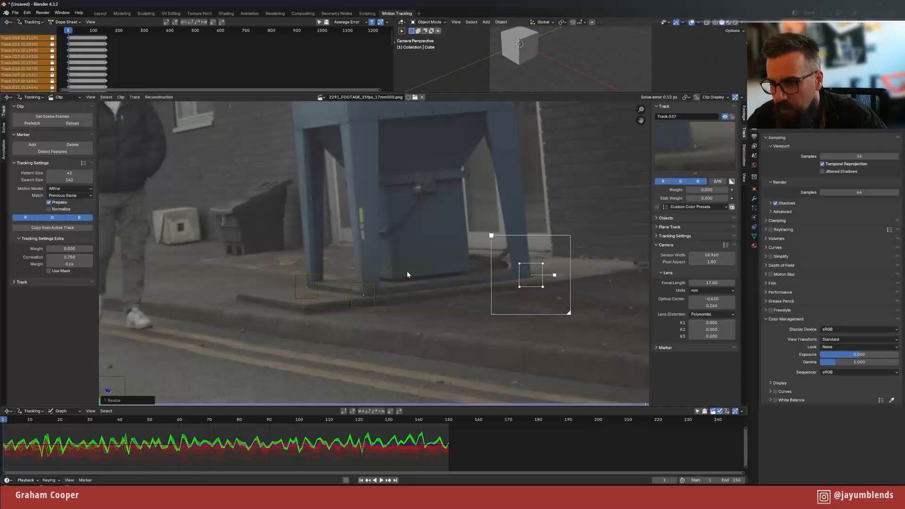
# - Select all three silo leg markers, track them forward to frame 33 and lock them
pyautogui.keyDown('shift'); pyautogui.click(364, 297); pyautogui.keyUp('shift')
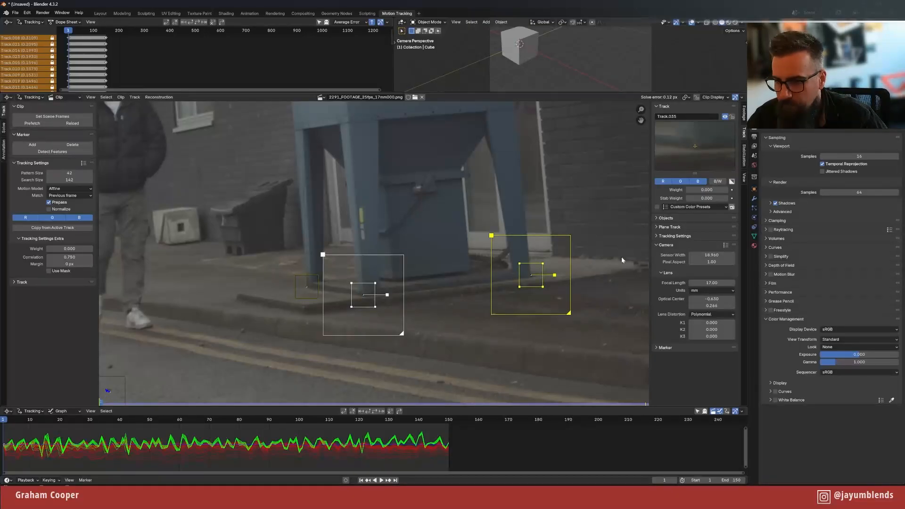
pyautogui.keyDown('shift'); pyautogui.click(309, 276); pyautogui.keyUp('shift')
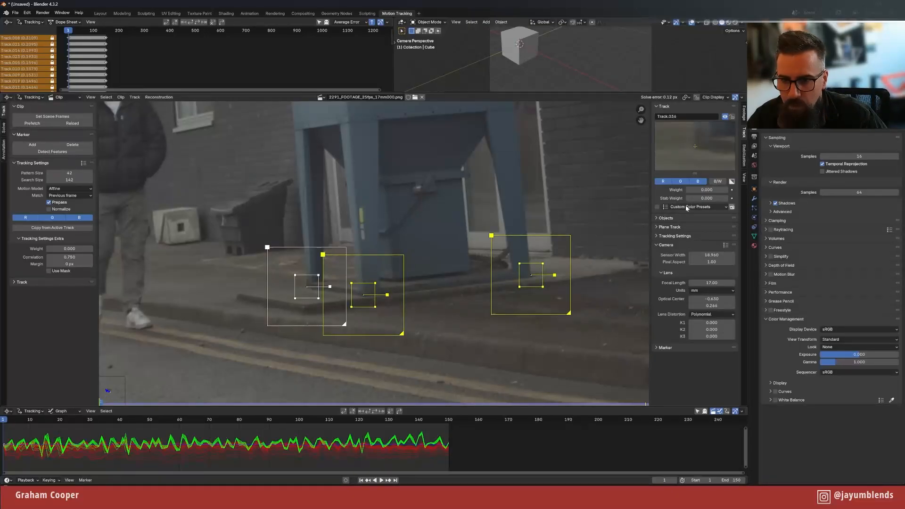
pyautogui.click(383, 413)
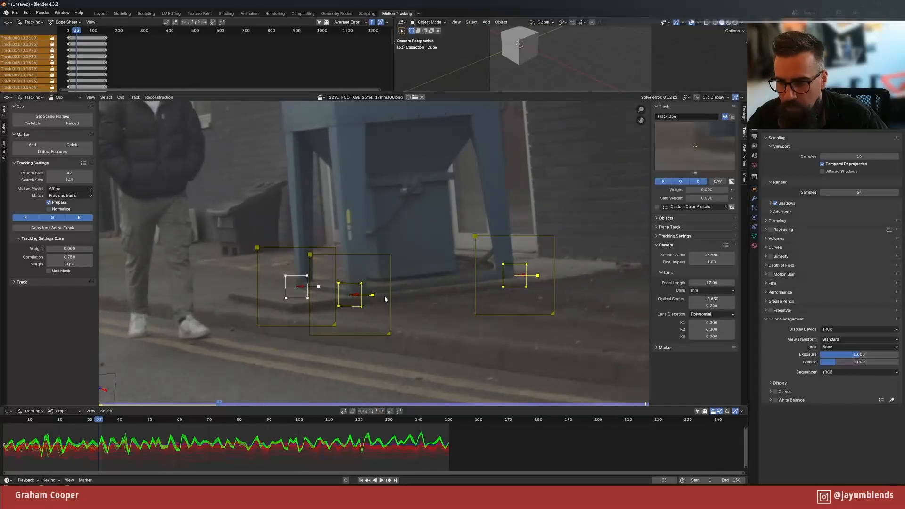
pyautogui.hotkey('ctrl', 'l')
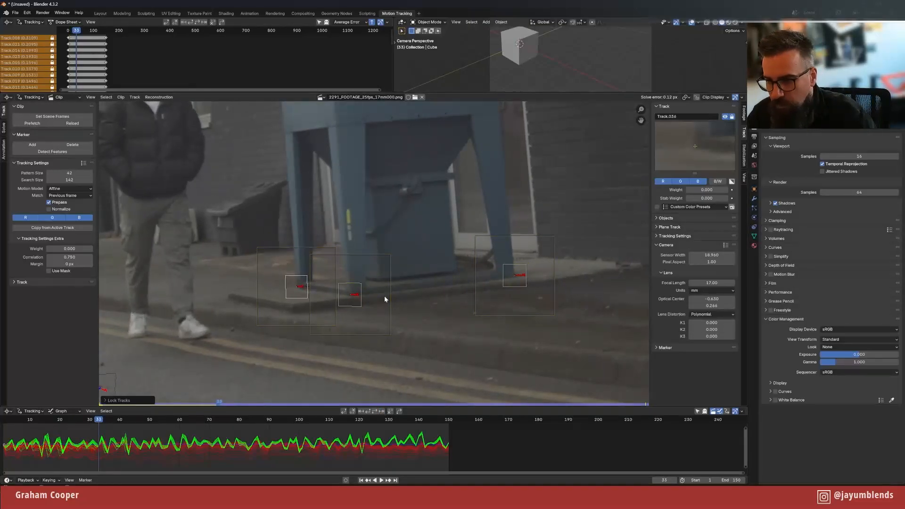
# - Enable a custom colour on the active silo leg track and set it to pure blue
pyautogui.click(657, 208)
pyautogui.click(689, 214)
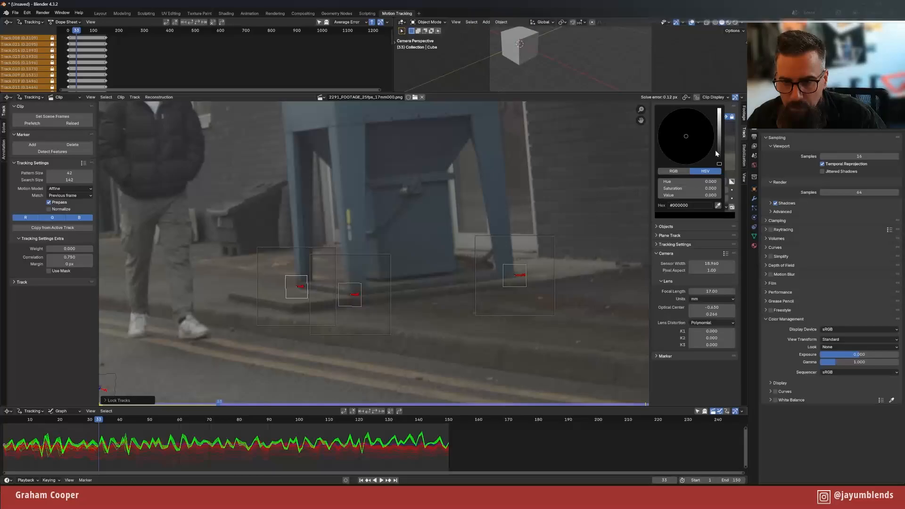
pyautogui.moveTo(719, 143); pyautogui.dragTo(712, 125)
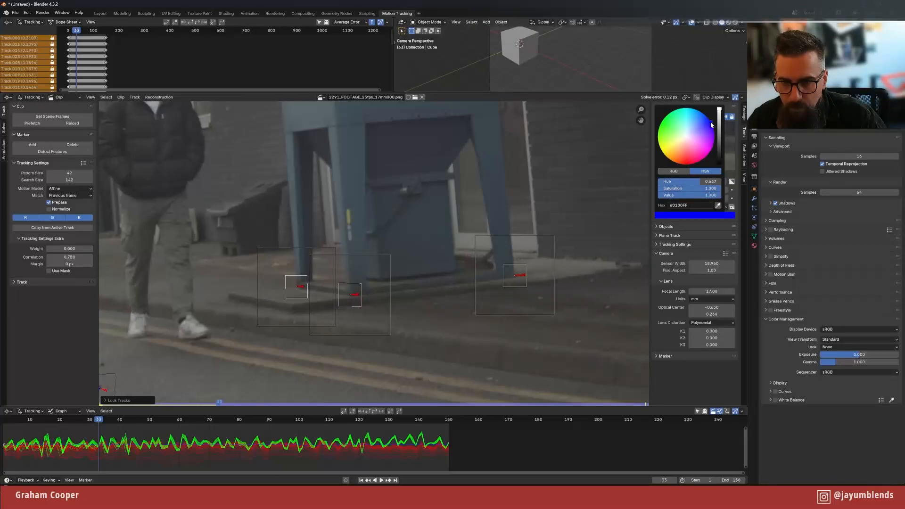
# - Return to the first frame and add a slightly enlarged tracking marker on the near left kerb edge, beside the dark road seam
pyautogui.scroll(-3, 432, 303)
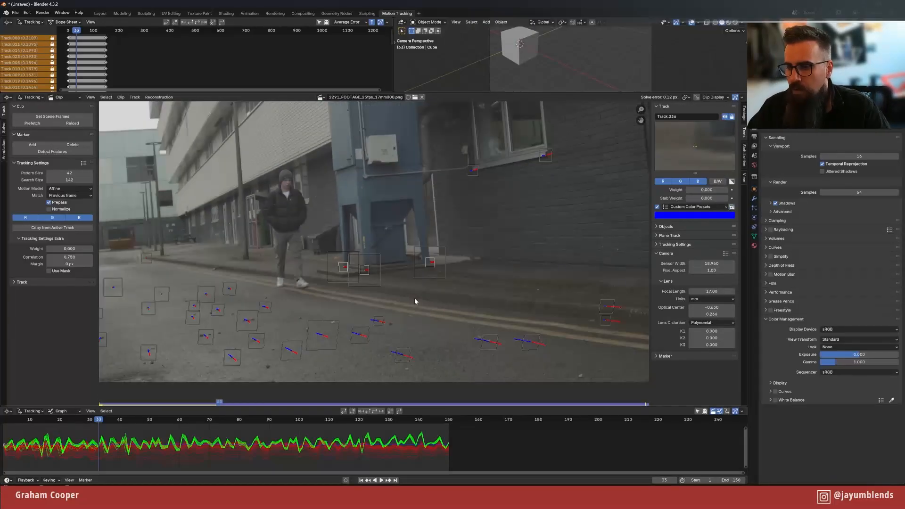
pyautogui.moveTo(389, 298); pyautogui.dragTo(410, 315, button='middle')
pyautogui.scroll(-2, 411, 316)
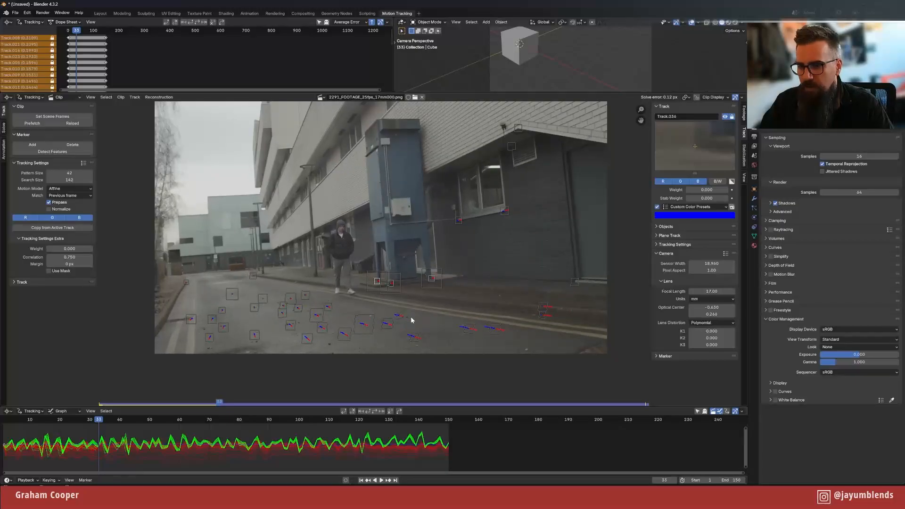
pyautogui.scroll(-1, 440, 300)
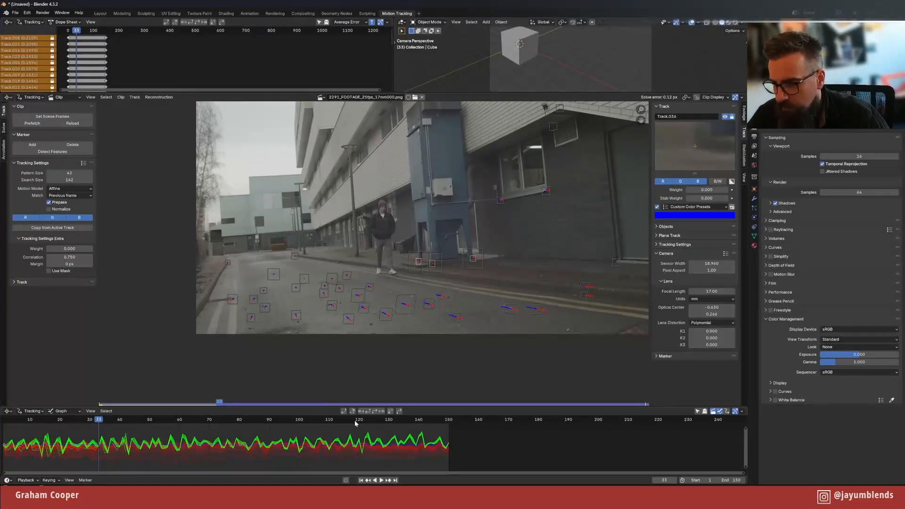
pyautogui.click(361, 480)
pyautogui.scroll(4, 207, 304)
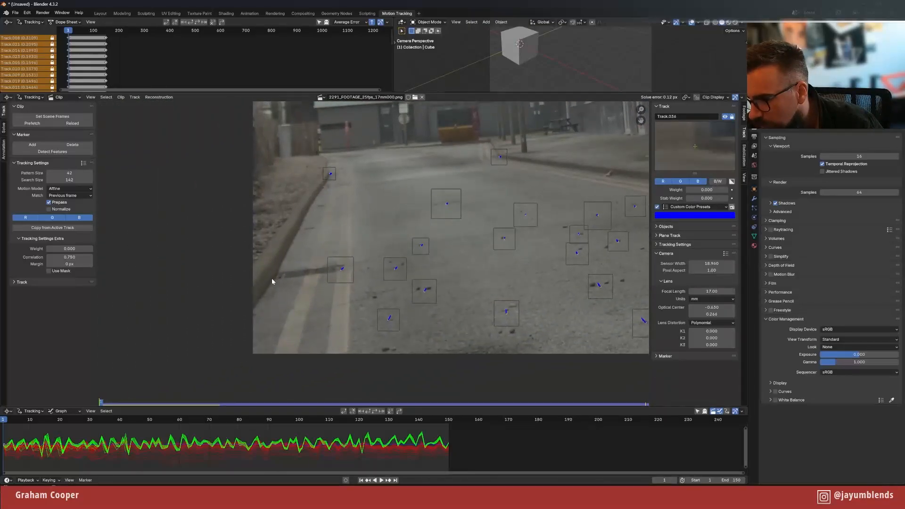
pyautogui.keyDown('ctrl'); pyautogui.click(272, 279); pyautogui.keyUp('ctrl')
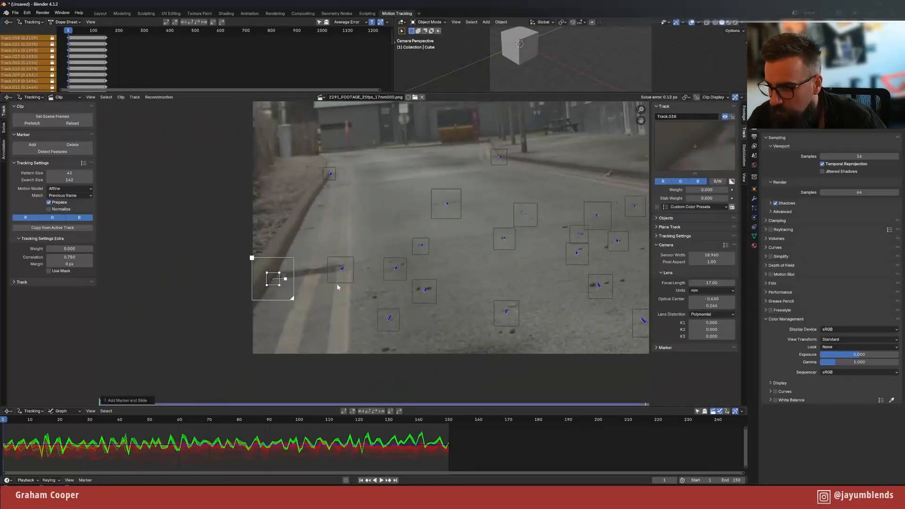
pyautogui.press('s')
pyautogui.click(301, 267)
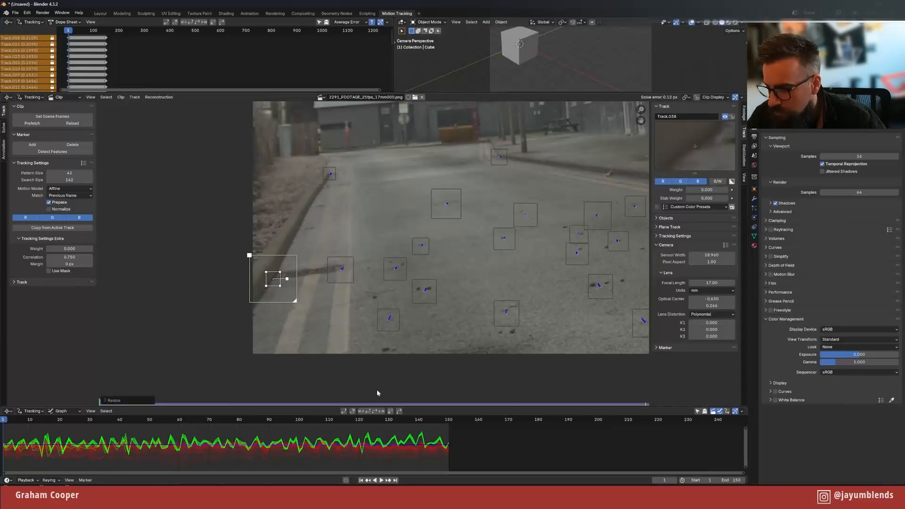
# - Track the near kerb marker forward to frame 34 and lock it
pyautogui.click(381, 412)
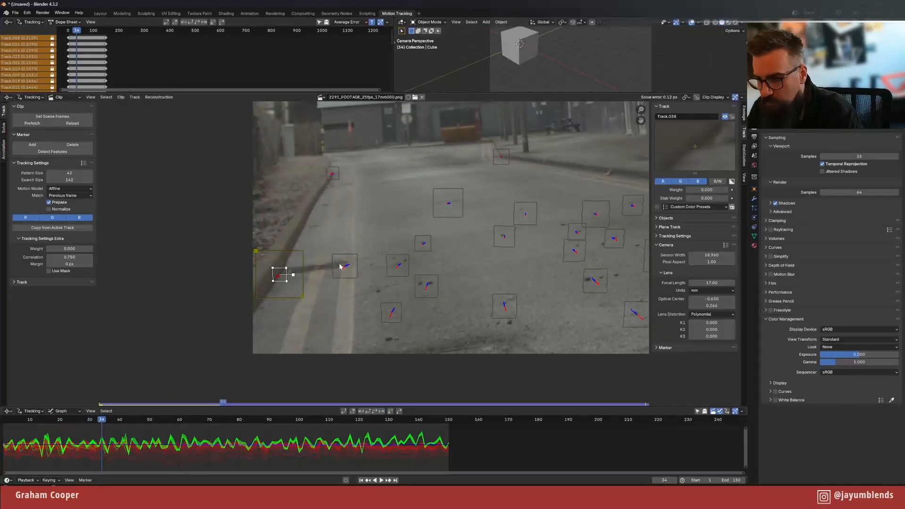
pyautogui.hotkey('ctrl', 'l')
pyautogui.click(285, 281)
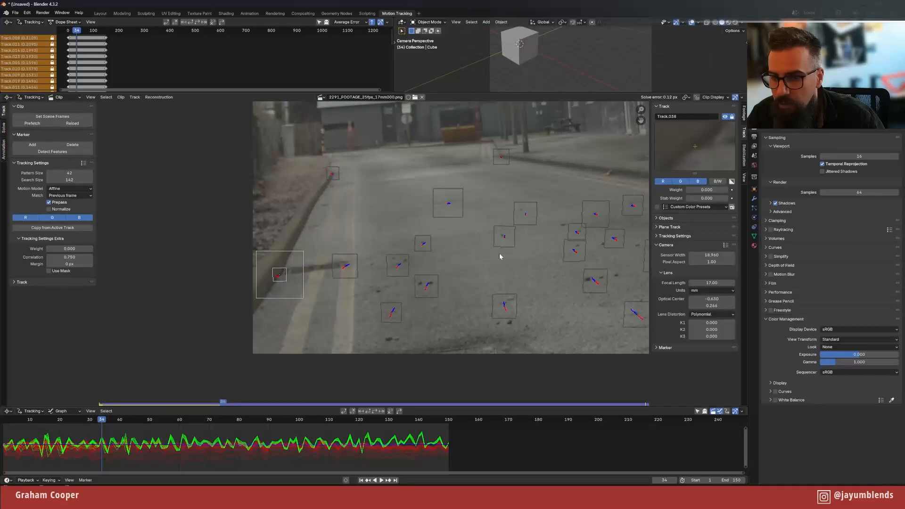
# - Enable a custom colour on the near kerb track and set it to red
pyautogui.click(659, 209)
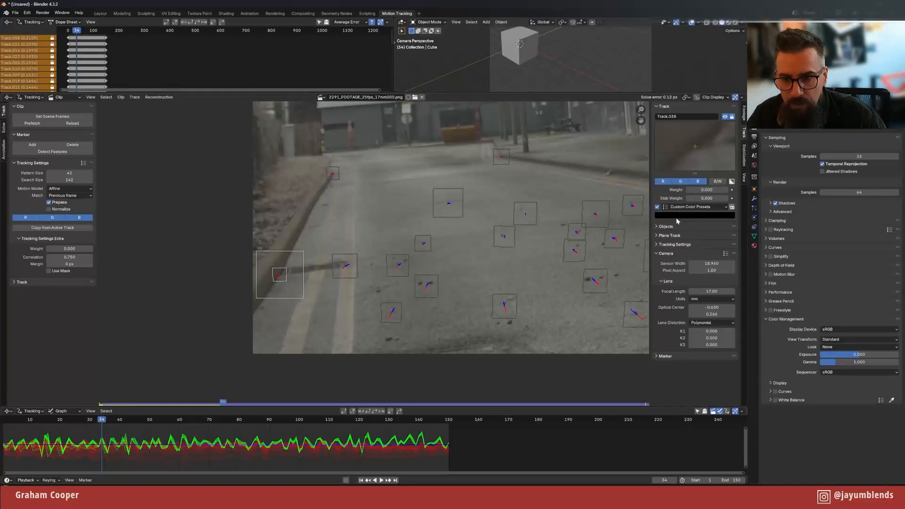
pyautogui.click(676, 215)
pyautogui.moveTo(723, 157); pyautogui.dragTo(720, 108)
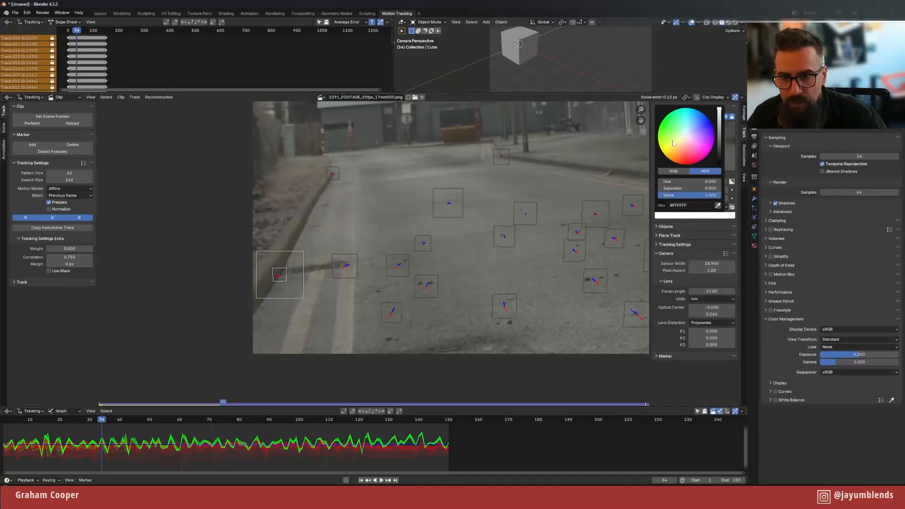
pyautogui.click(686, 163)
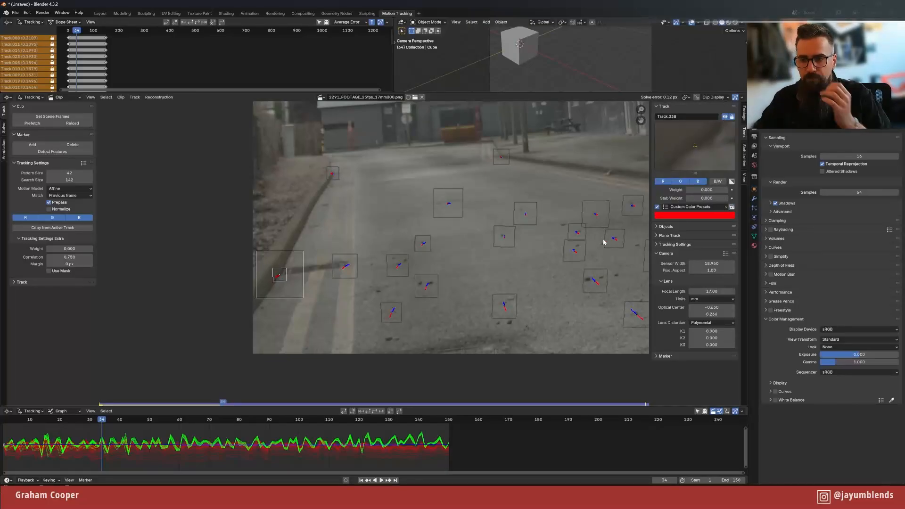
# - Solve the camera motion again with the added tracks, using the existing solve settings
pyautogui.scroll(-4, 448, 220)
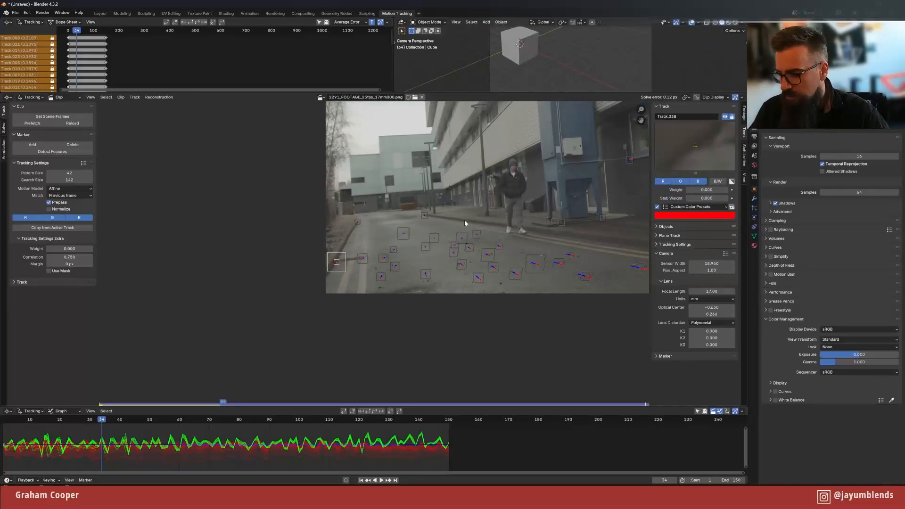
pyautogui.moveTo(569, 208); pyautogui.dragTo(409, 279, button='middle')
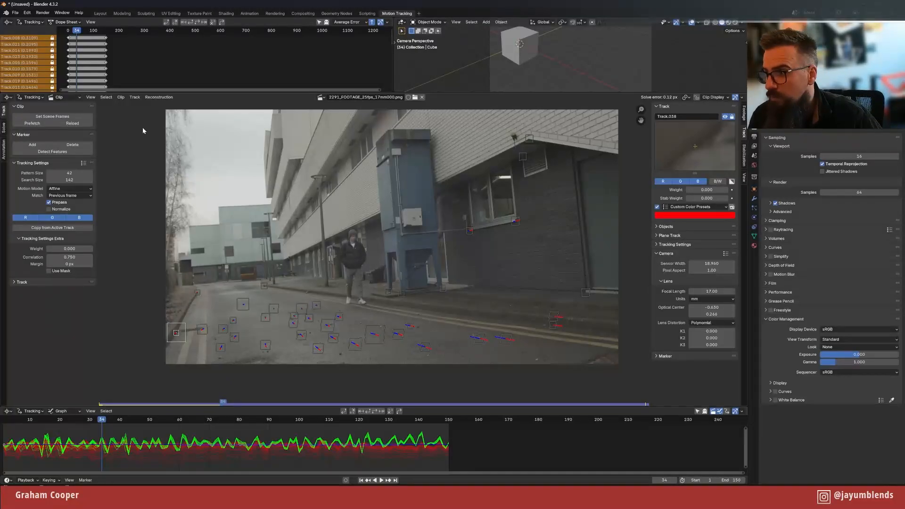
pyautogui.click(4, 126)
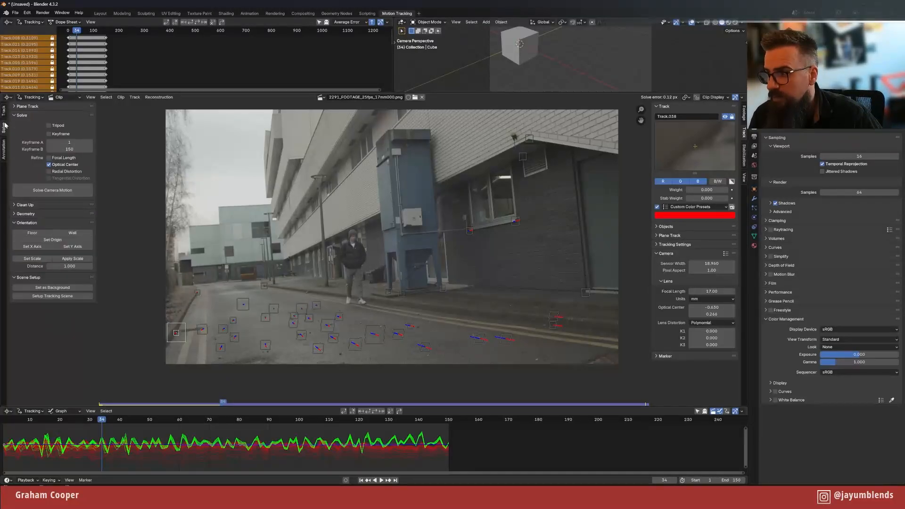
pyautogui.click(56, 193)
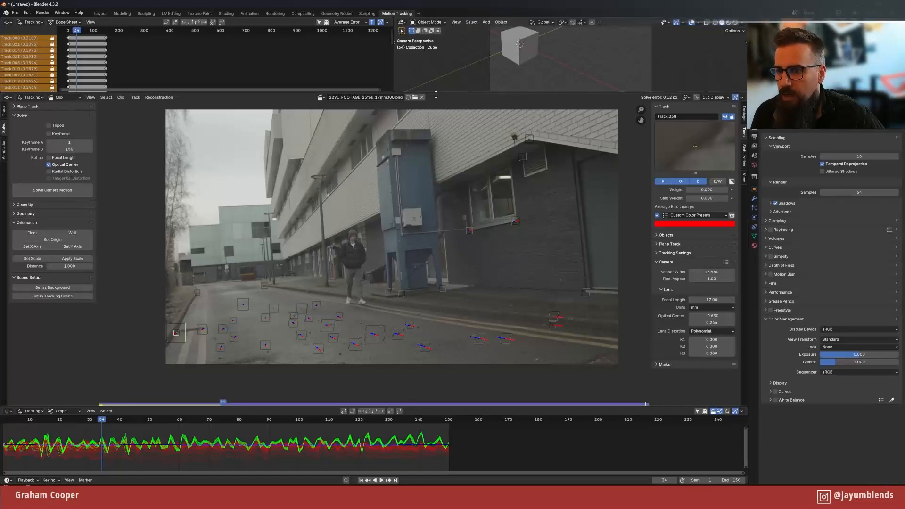
# - Enlarge the 3D viewport area, set the clip as the camera background and set up the tracking scene
pyautogui.moveTo(433, 89); pyautogui.dragTo(422, 136)
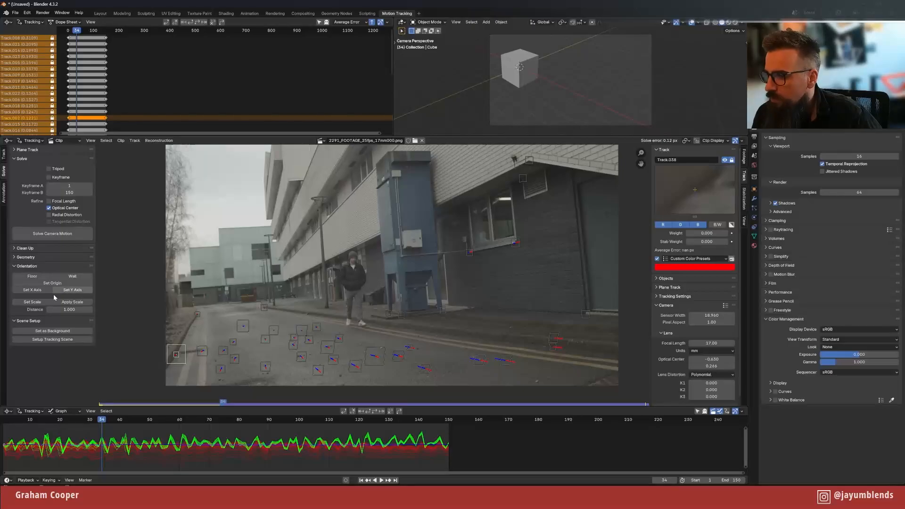
pyautogui.click(46, 332)
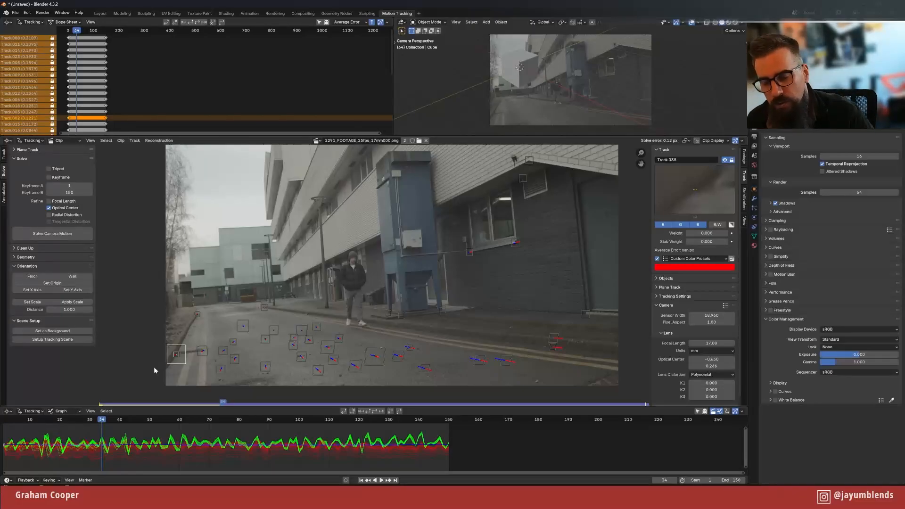
pyautogui.click(40, 340)
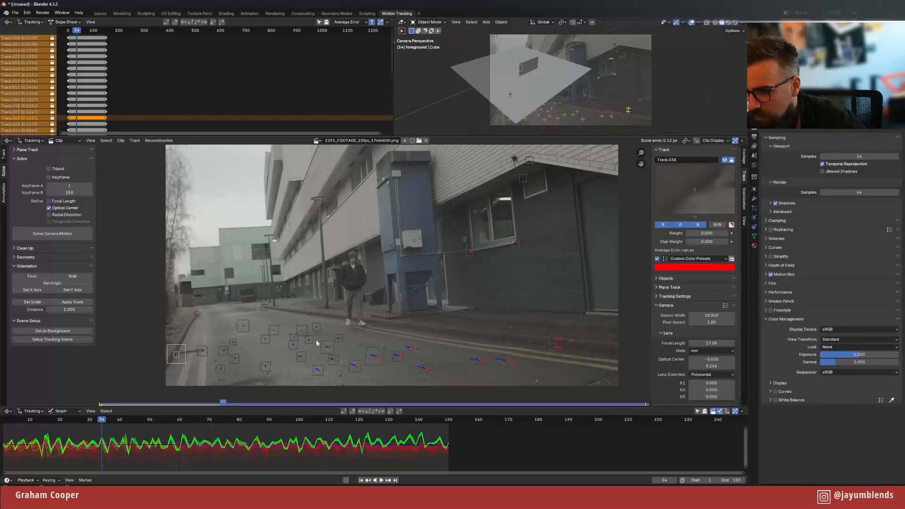
# - Select the ground marker Track.019 on the road and set it as the scene origin
pyautogui.click(292, 339)
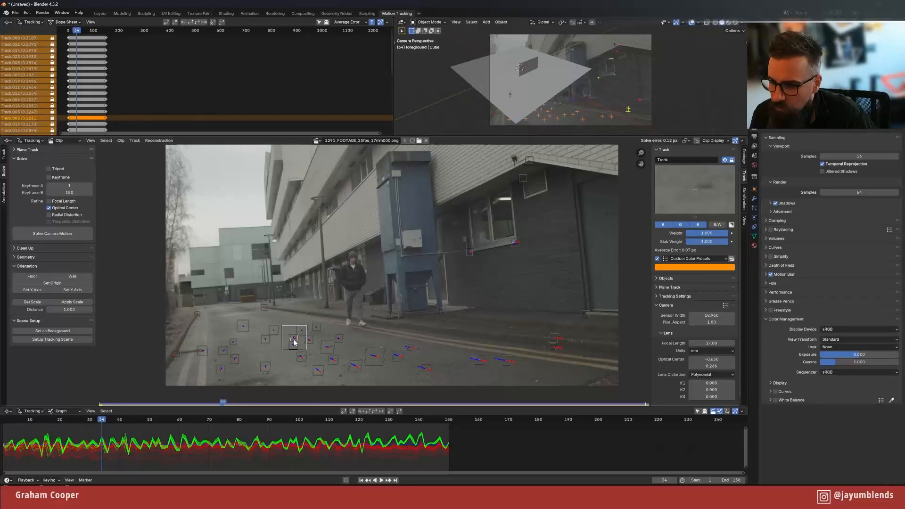
pyautogui.click(292, 346)
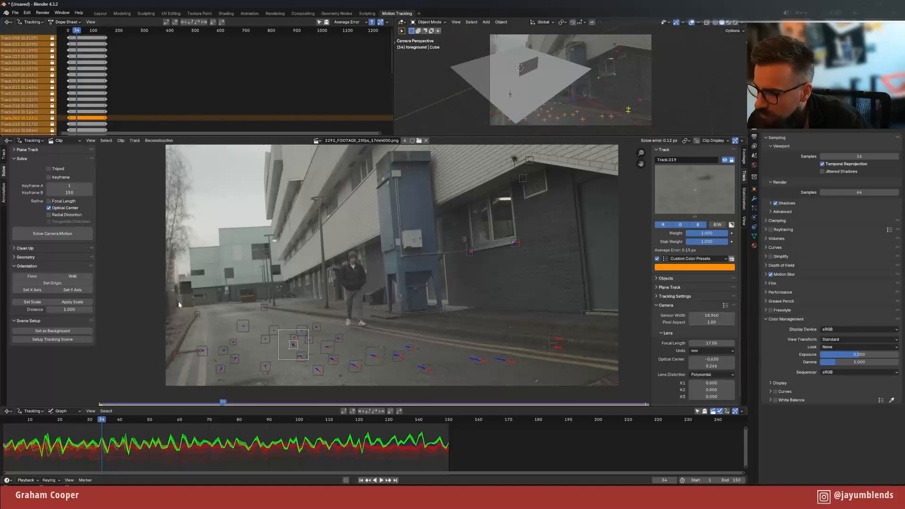
pyautogui.click(47, 285)
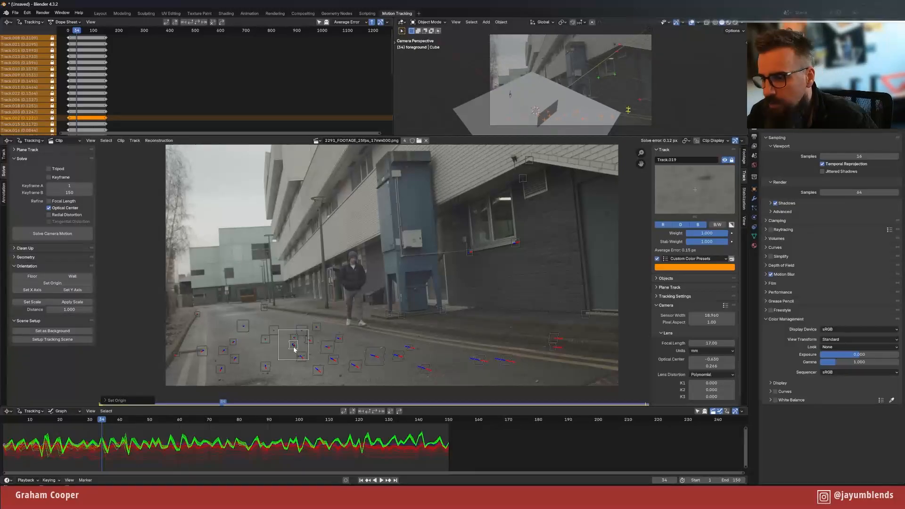
# - Select the road markers Track.007, Track.009 and Track.001 and set them as the scene floor
pyautogui.click(265, 341)
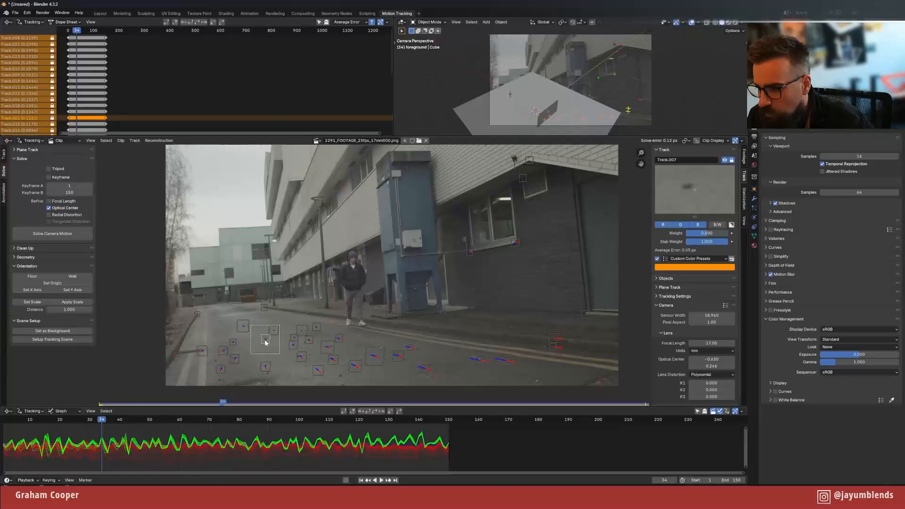
pyautogui.click(309, 342)
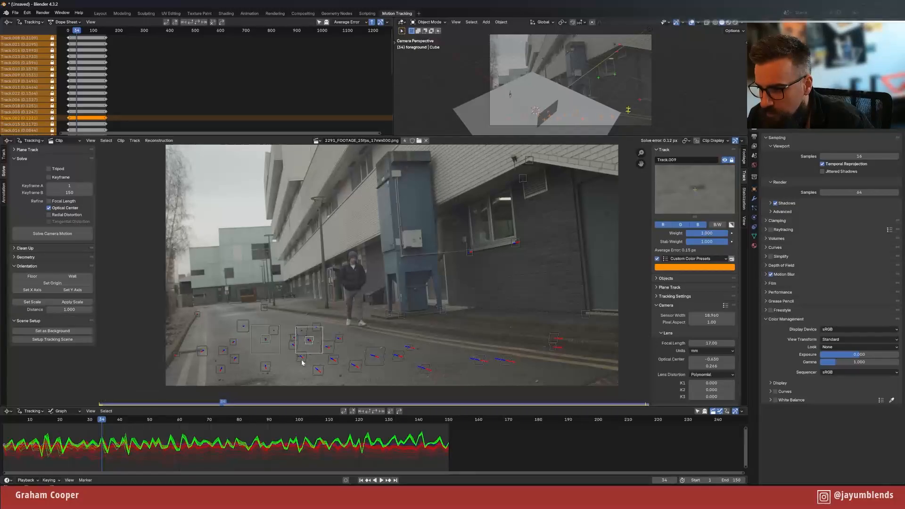
pyautogui.click(302, 361)
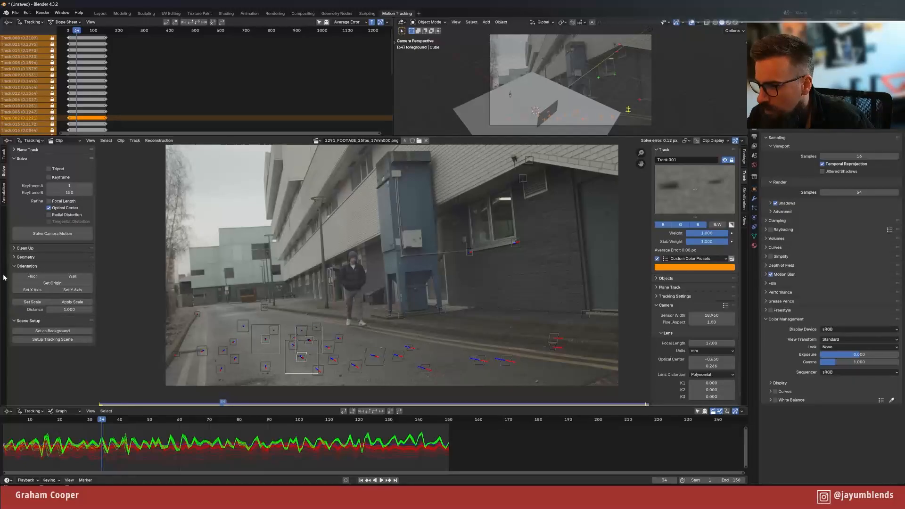
pyautogui.click(34, 277)
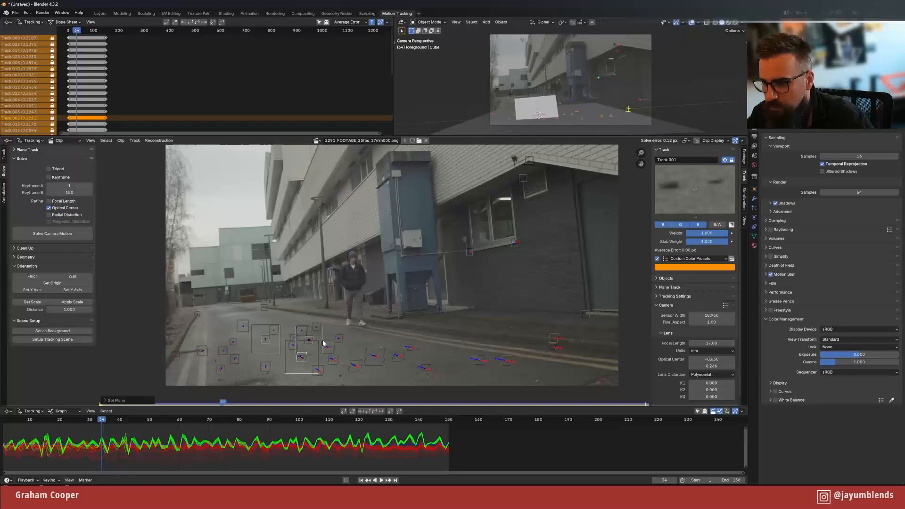
# - Select the road marker Track.012, in line with the origin marker, and use it to set the scene's Y axis
pyautogui.click(293, 345)
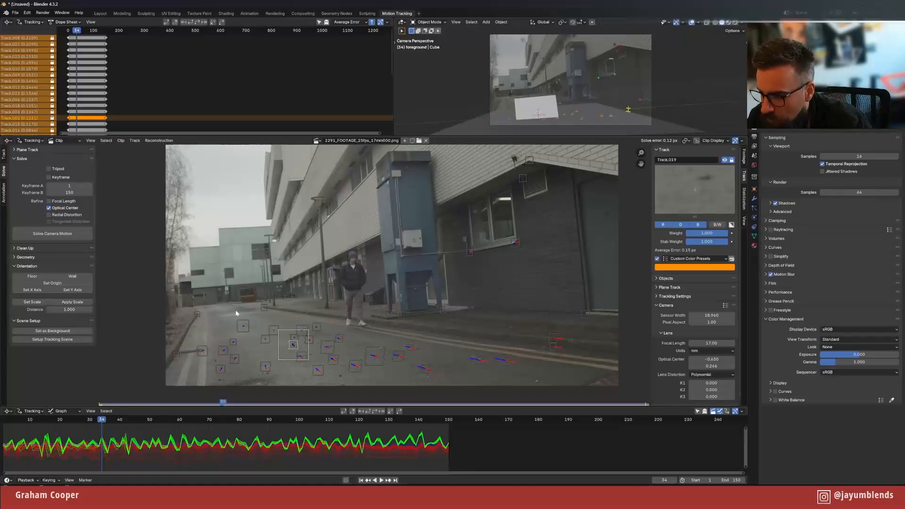
pyautogui.click(312, 369)
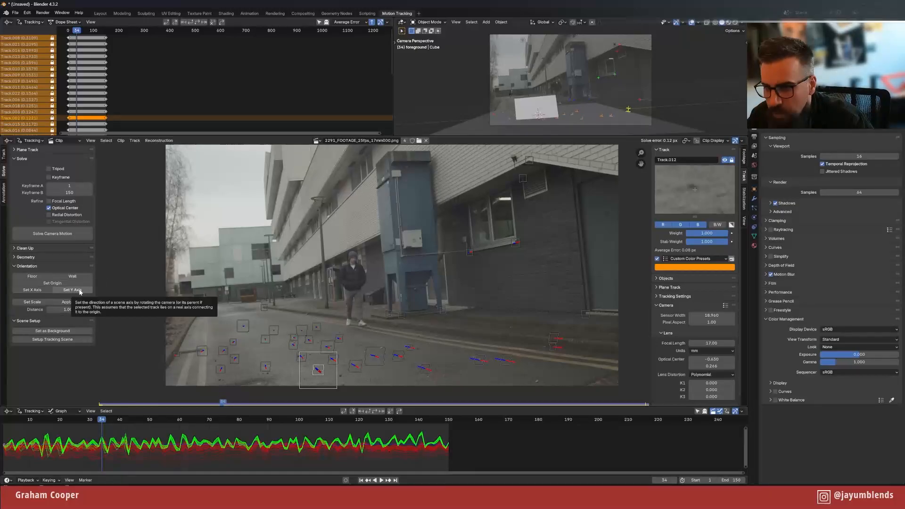
pyautogui.click(80, 291)
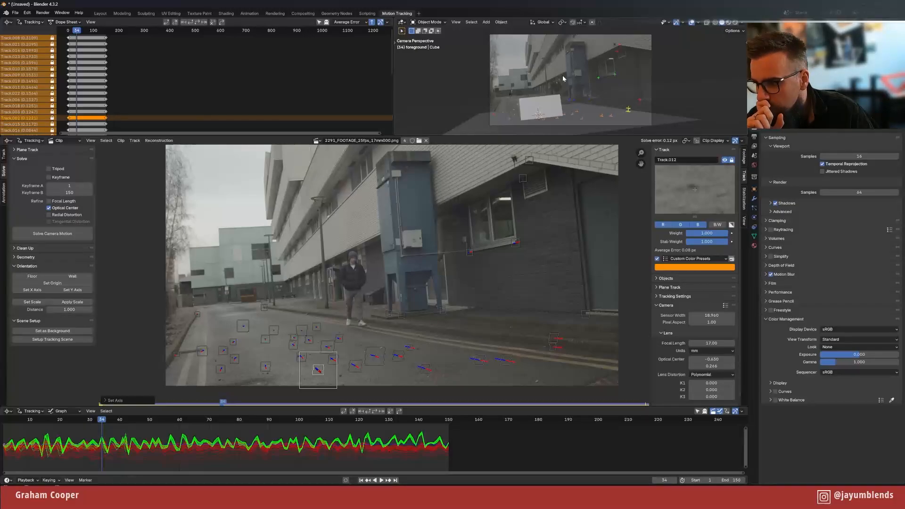
# - Set the scene scale from the two window-sill markers, Track.026 and Track.027, using a distance of 2.03
pyautogui.click(470, 253)
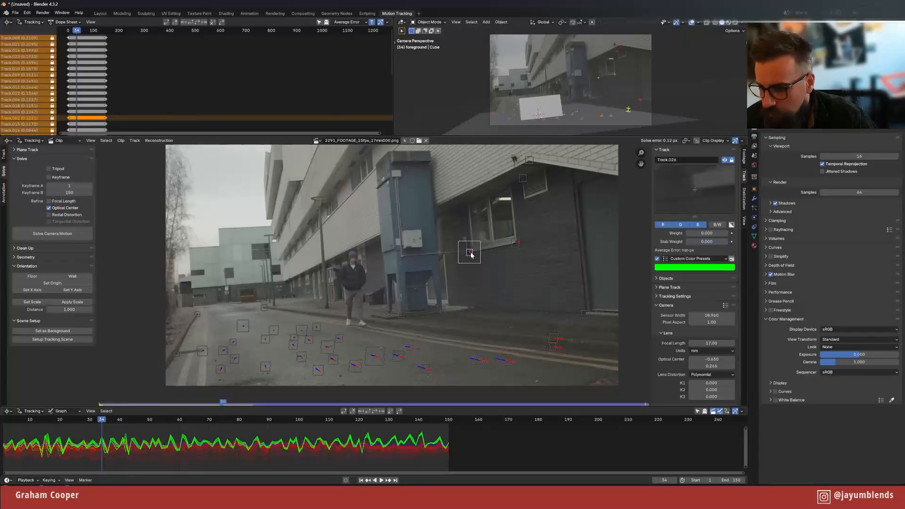
pyautogui.keyDown('shift'); pyautogui.click(514, 242); pyautogui.keyUp('shift')
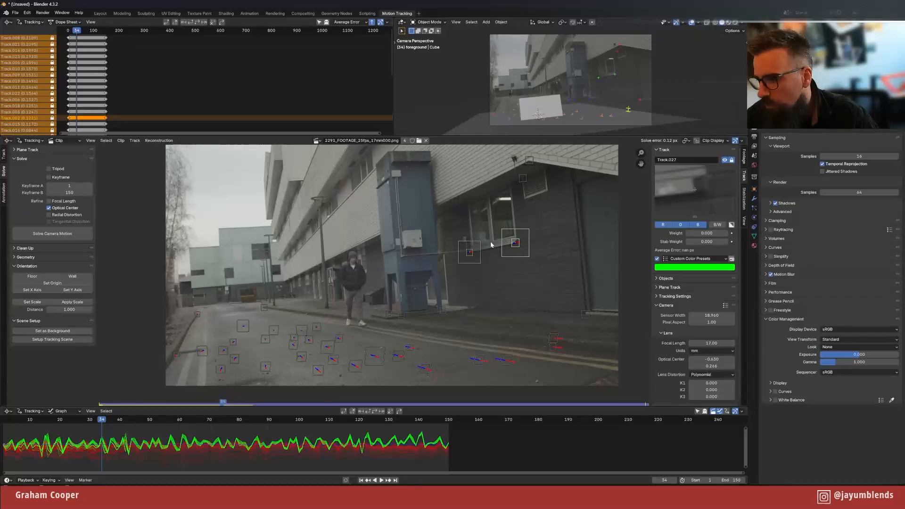
pyautogui.click(70, 309)
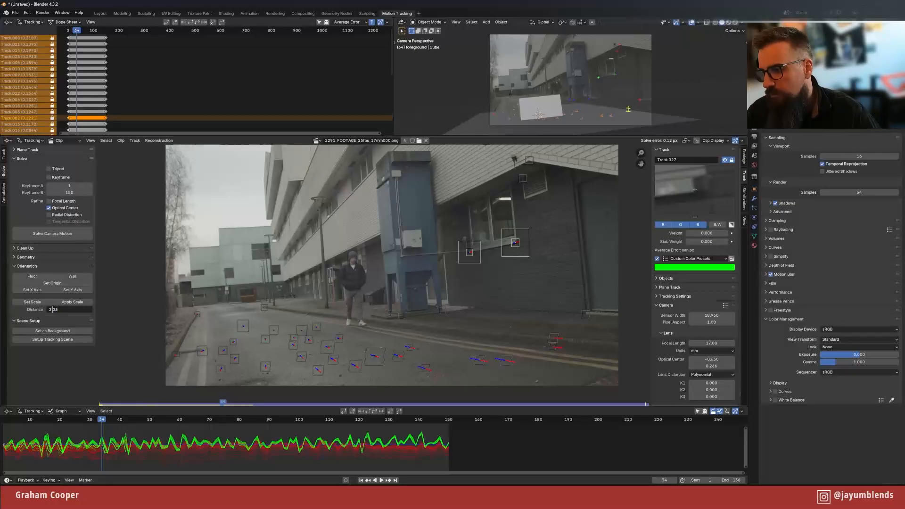
pyautogui.press('Return')
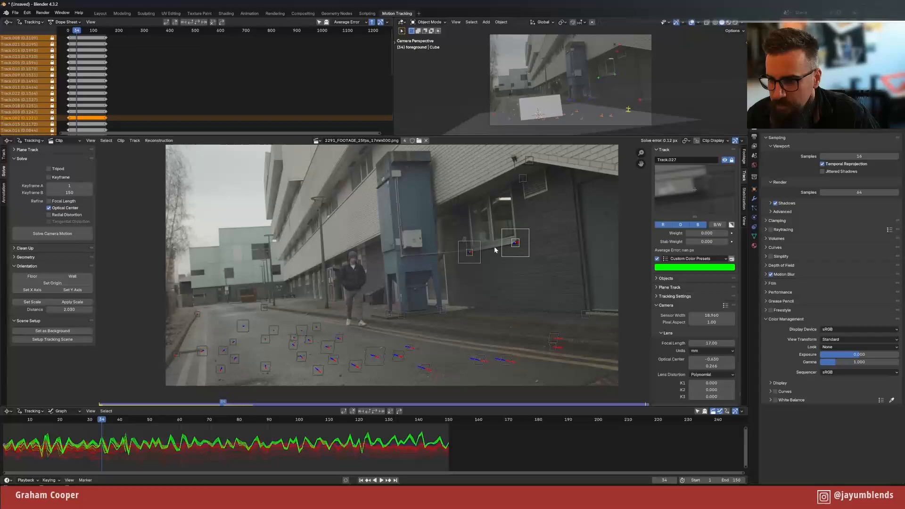
pyautogui.click(25, 302)
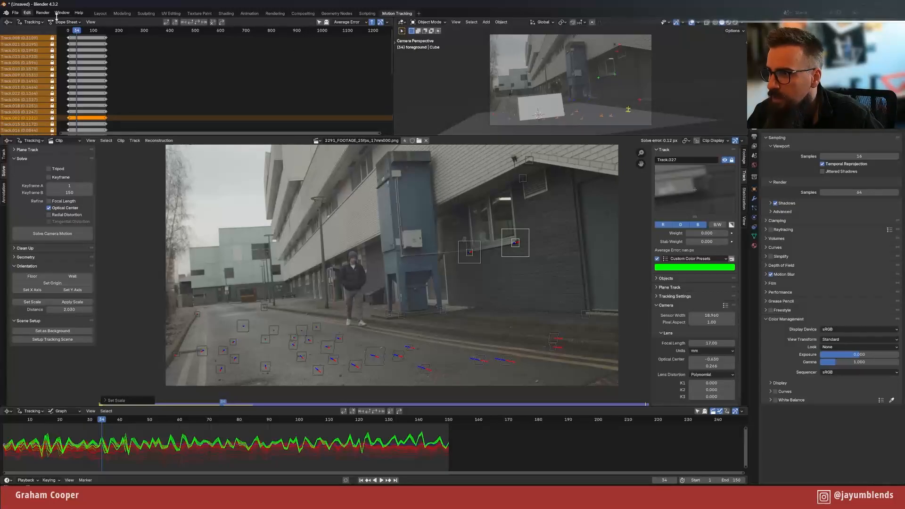
# - Switch to the Layout workspace and play back the tracked camera's movement in the perspective view
pyautogui.click(101, 14)
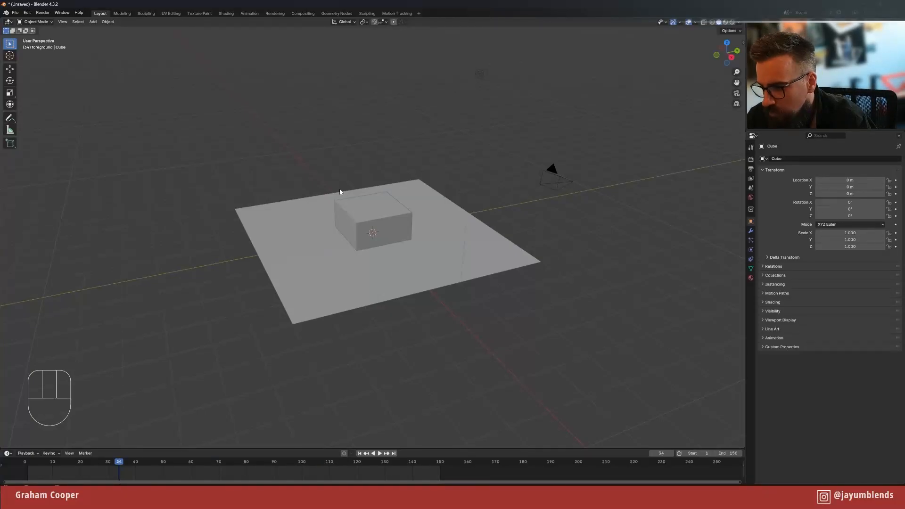
pyautogui.moveTo(552, 231); pyautogui.dragTo(526, 260, button='middle')
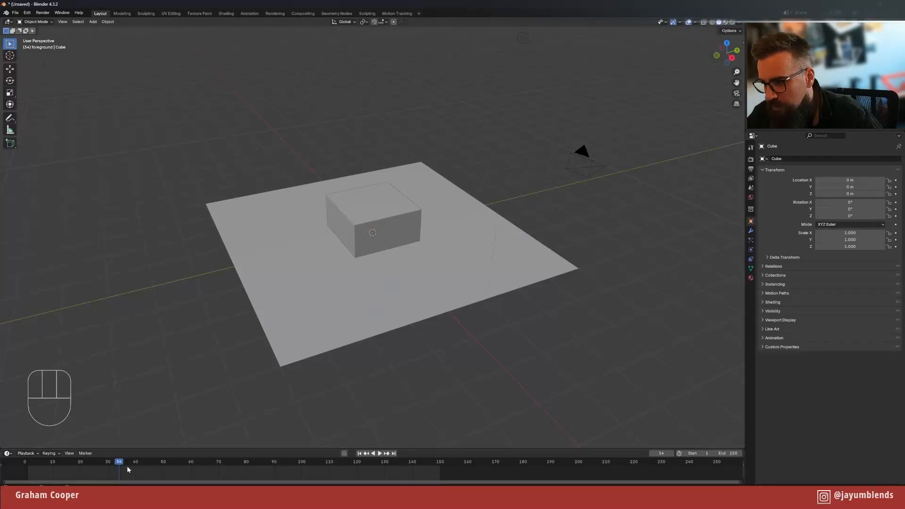
pyautogui.hotkey('ctrl', 'shift', 'space')
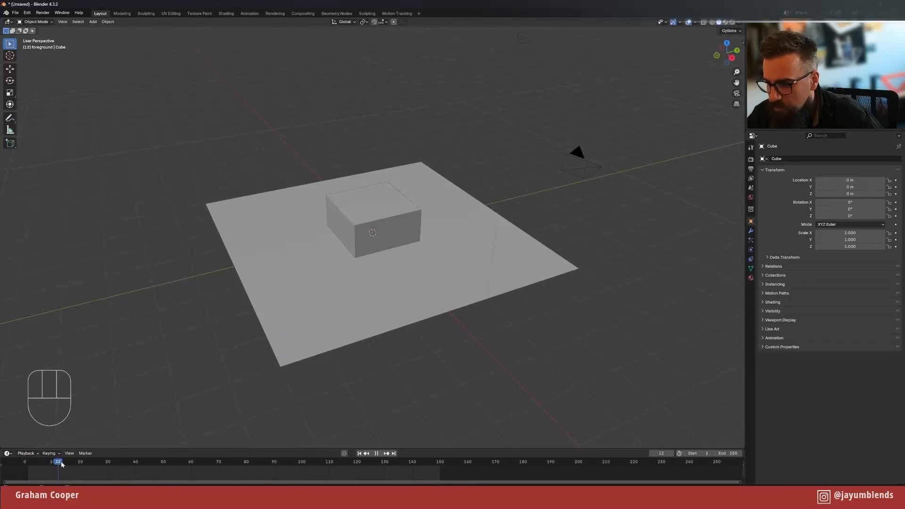
pyautogui.moveTo(145, 462); pyautogui.dragTo(202, 430)
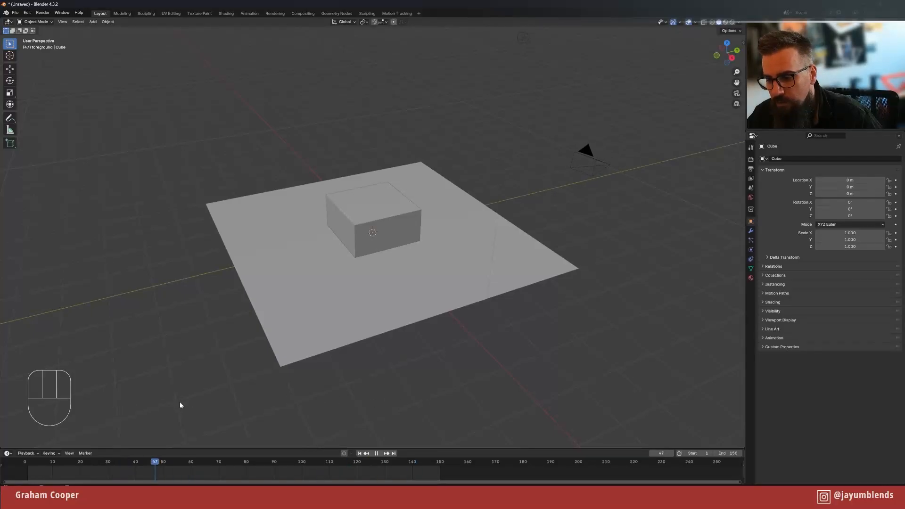
pyautogui.press('space')
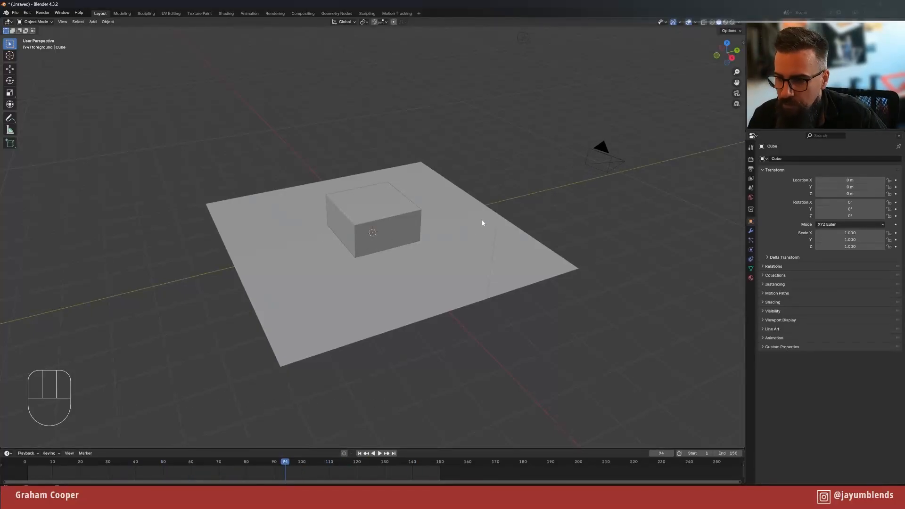
# - Examine how the cube and ground follow the footage through the camera, and compare with the camera's motion from outside
pyautogui.press('KP_0')
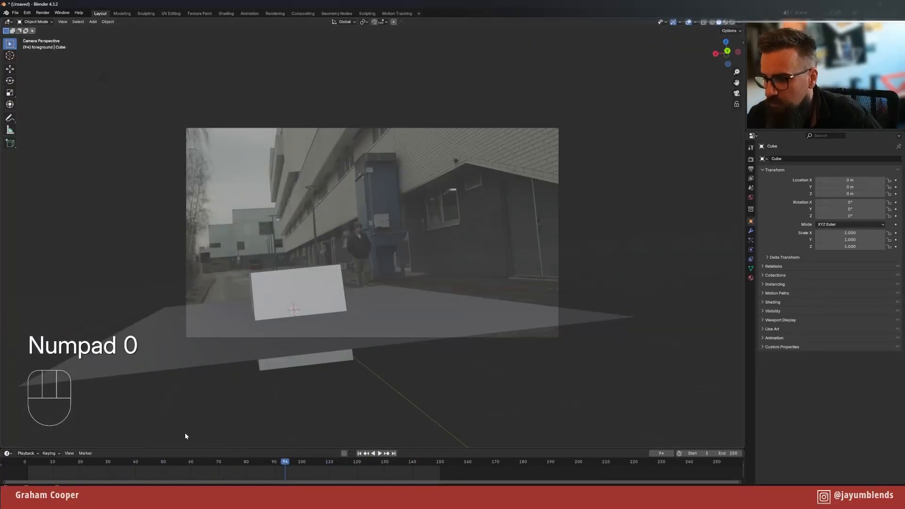
pyautogui.moveTo(202, 462); pyautogui.dragTo(436, 464)
pyautogui.press('space')
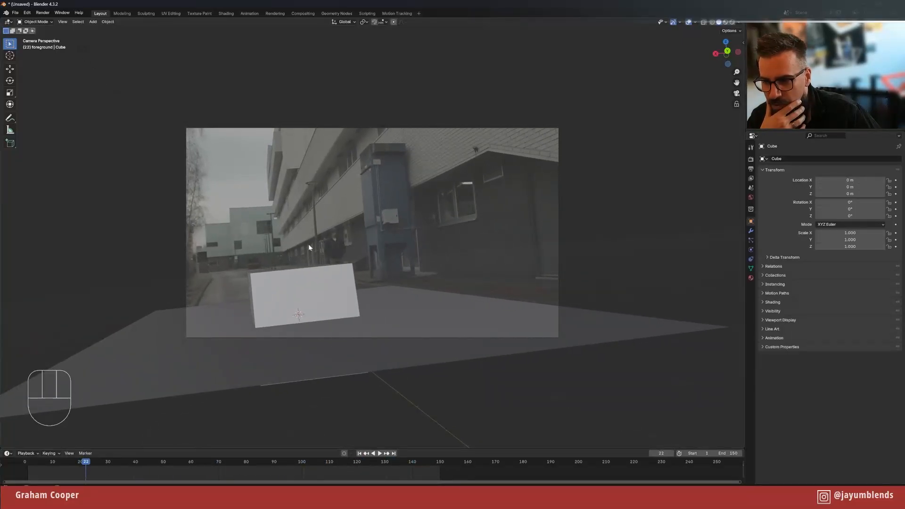
pyautogui.moveTo(308, 244); pyautogui.dragTo(353, 244, button='middle')
pyautogui.scroll(-4, 451, 437)
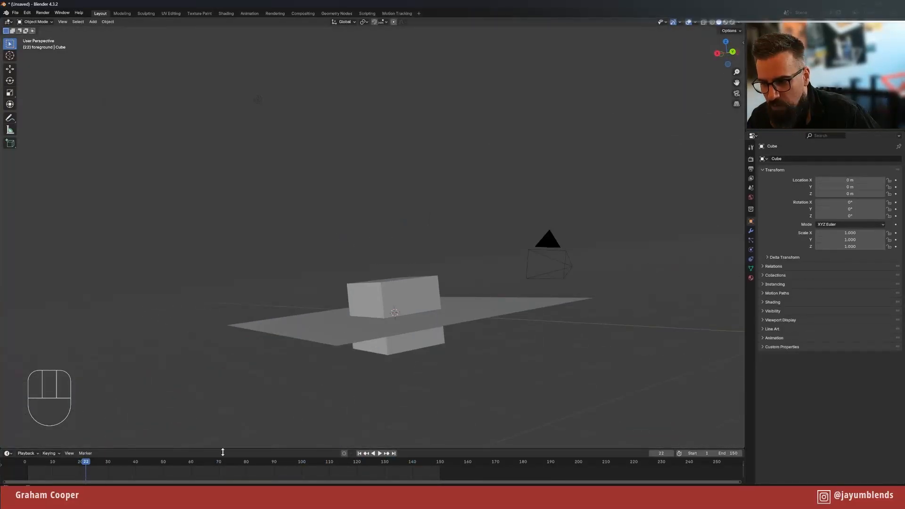
pyautogui.press('space')
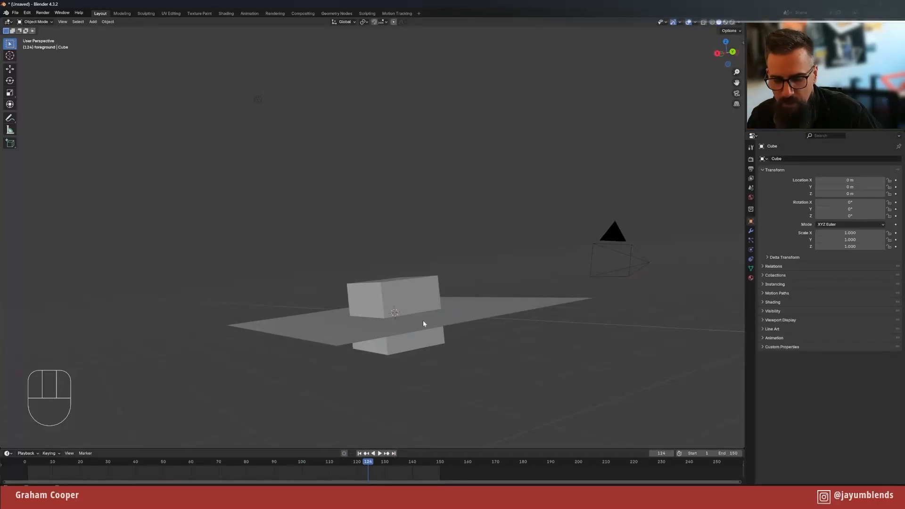
pyautogui.press('KP_0')
pyautogui.moveTo(188, 463); pyautogui.dragTo(160, 449)
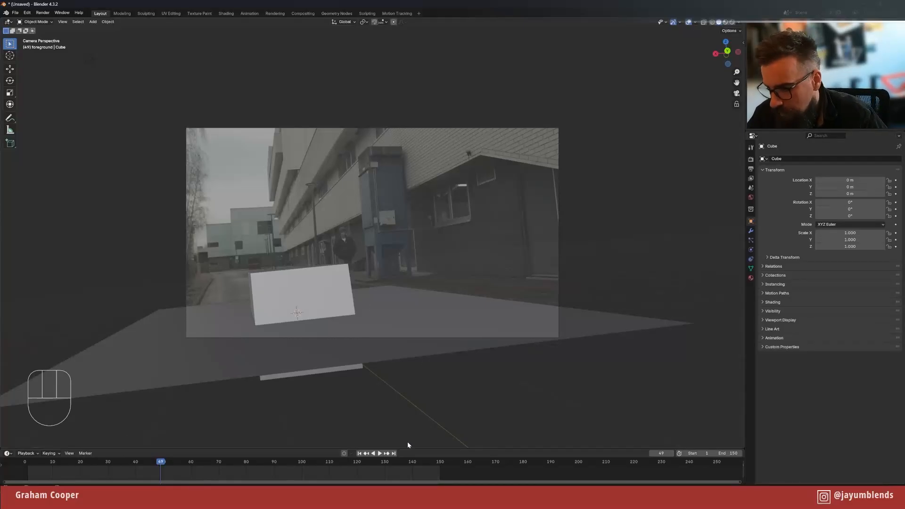
# - Split the 3D viewport vertically and turn the new area into an Outliner
pyautogui.rightClick(743, 173)
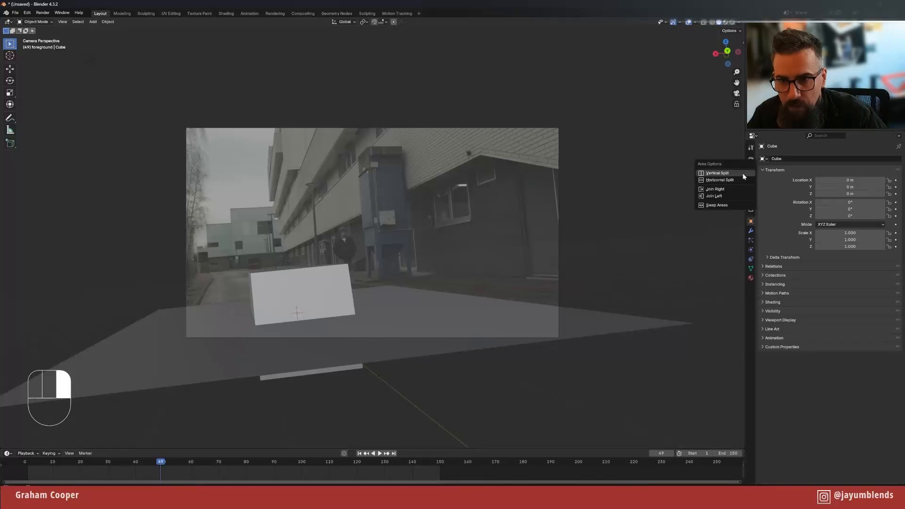
pyautogui.click(742, 173)
pyautogui.click(528, 179)
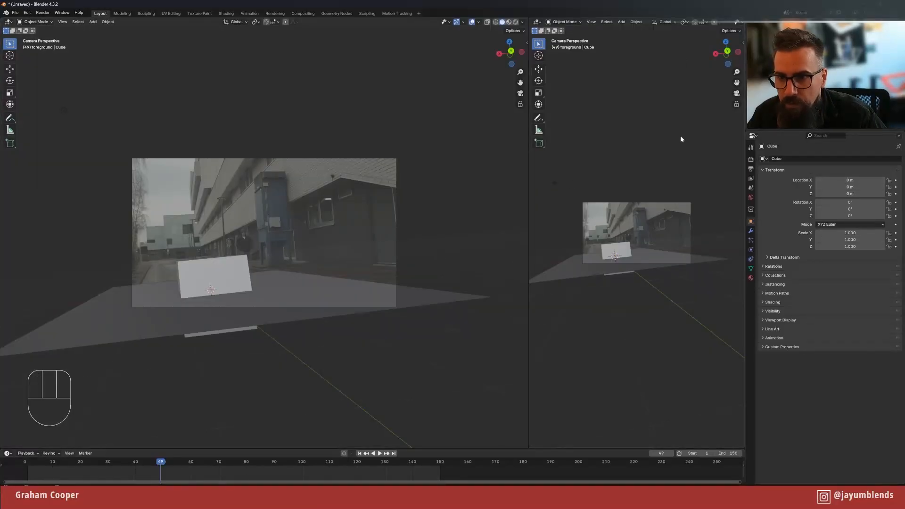
pyautogui.click(537, 23)
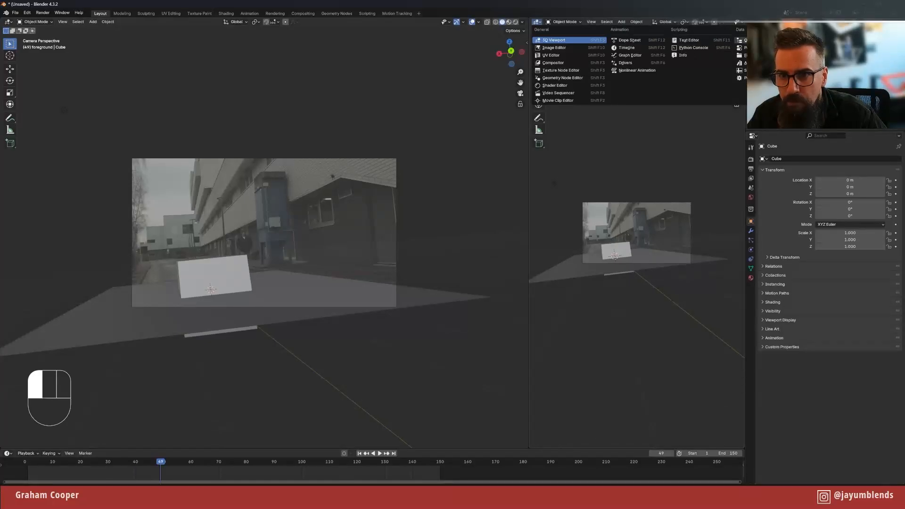
pyautogui.click(739, 40)
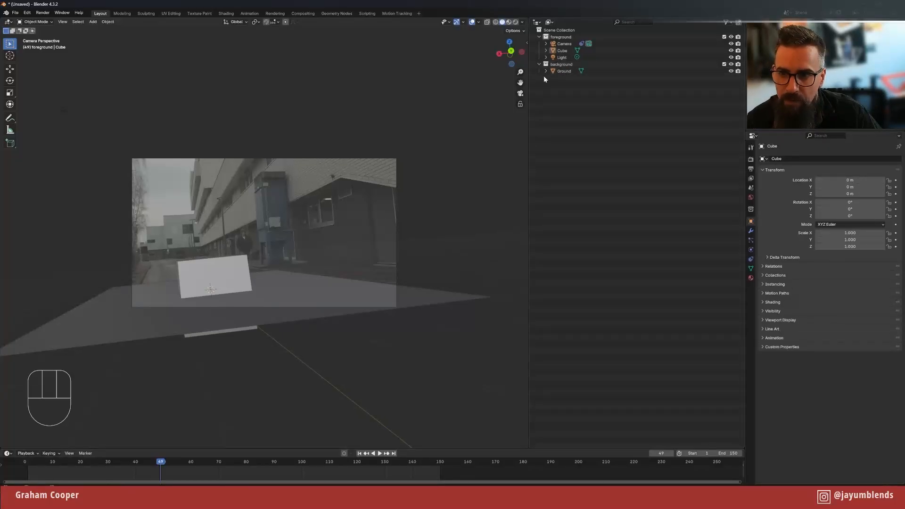
# - Move the Ground plane into the foreground collection and delete the empty background collection
pyautogui.click(353, 303)
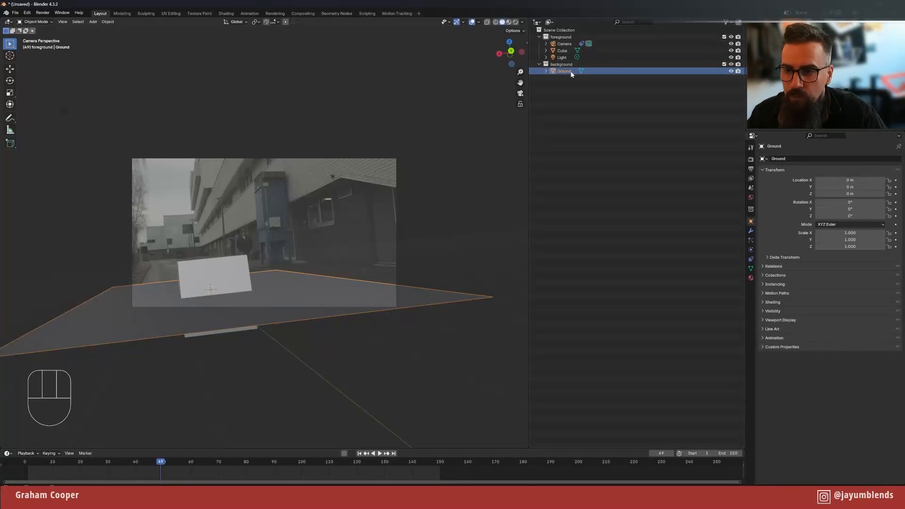
pyautogui.moveTo(564, 72); pyautogui.dragTo(567, 44)
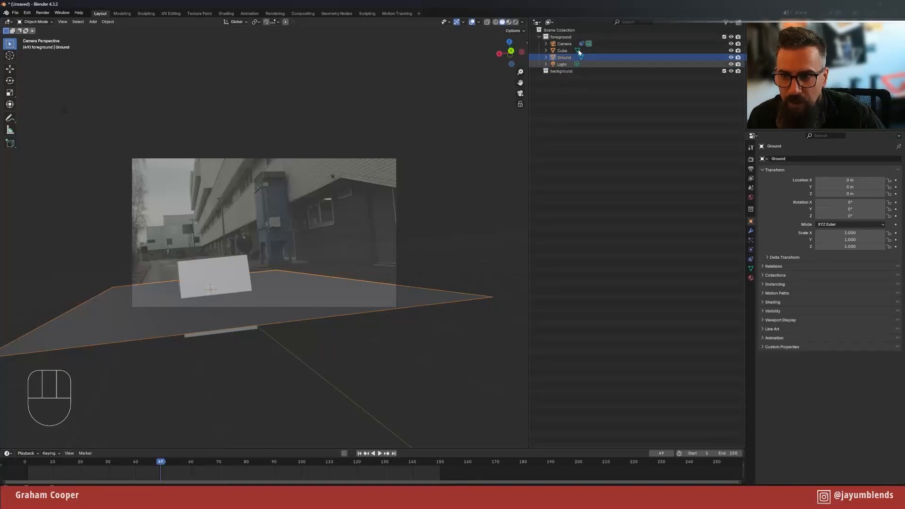
pyautogui.click(558, 72)
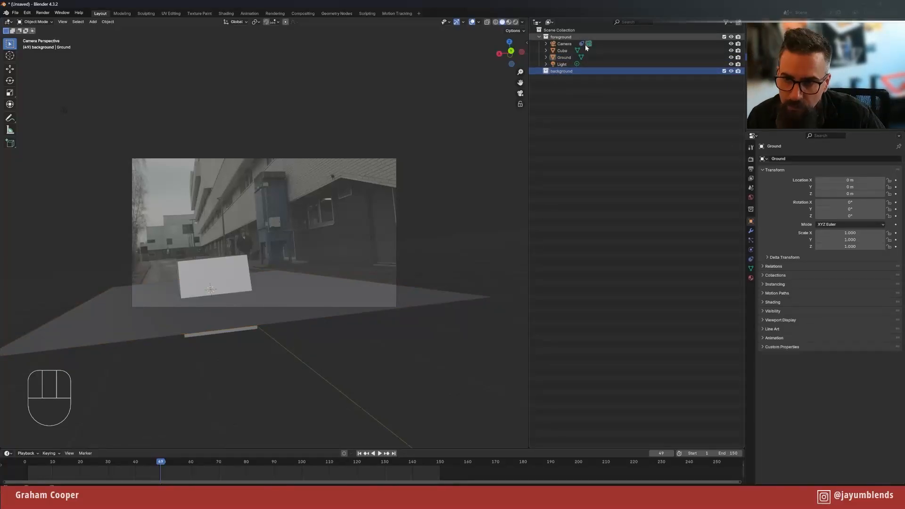
pyautogui.press('x')
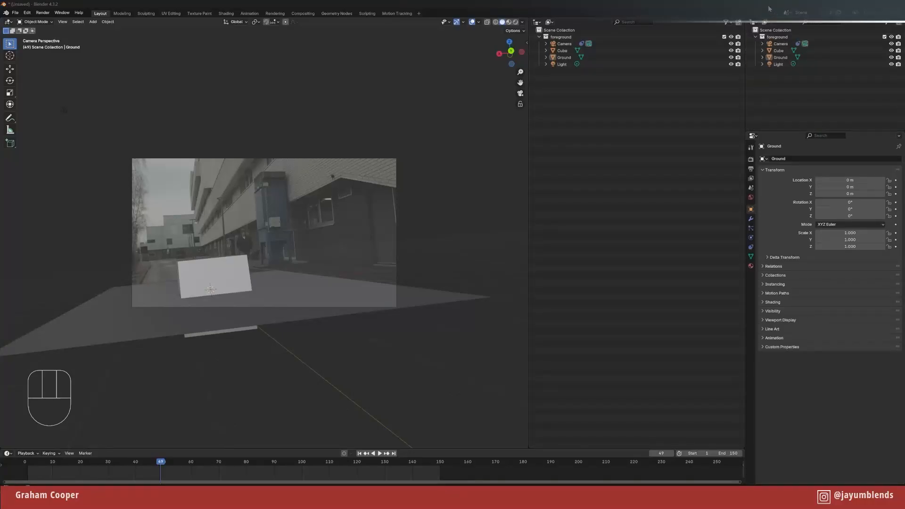
# - Move the Blender window to uncover the view layer controls and remove the Background view layer, leaving Foreground active
pyautogui.moveTo(767, 5); pyautogui.dragTo(592, 4)
pyautogui.moveTo(723, 7); pyautogui.dragTo(513, 36)
pyautogui.moveTo(585, 29); pyautogui.dragTo(570, 4)
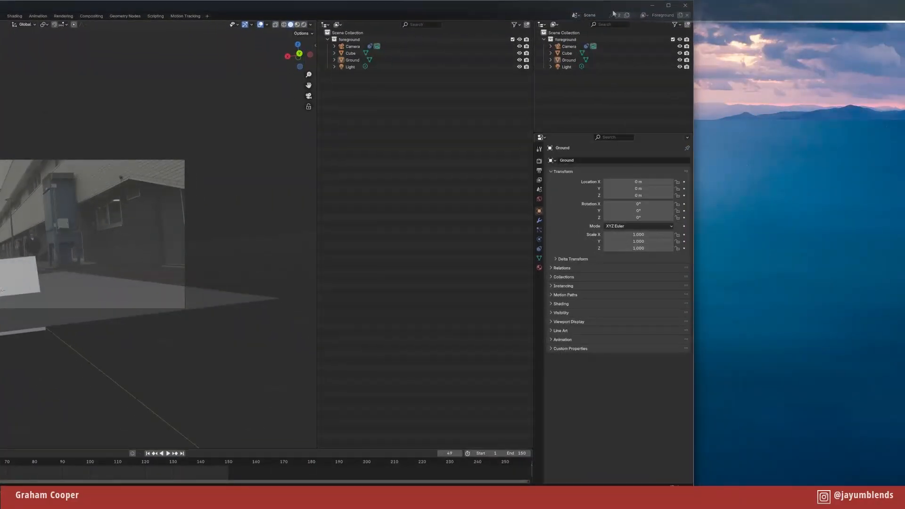
pyautogui.click(644, 15)
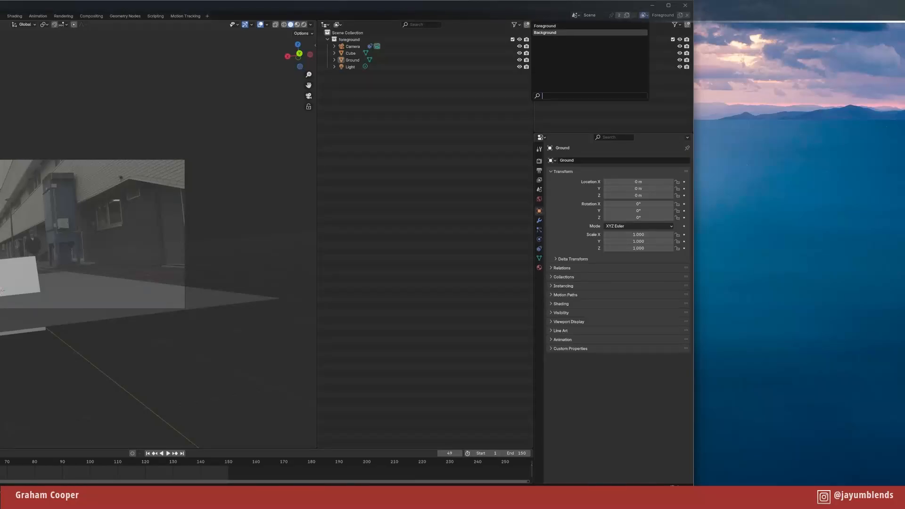
pyautogui.click(571, 34)
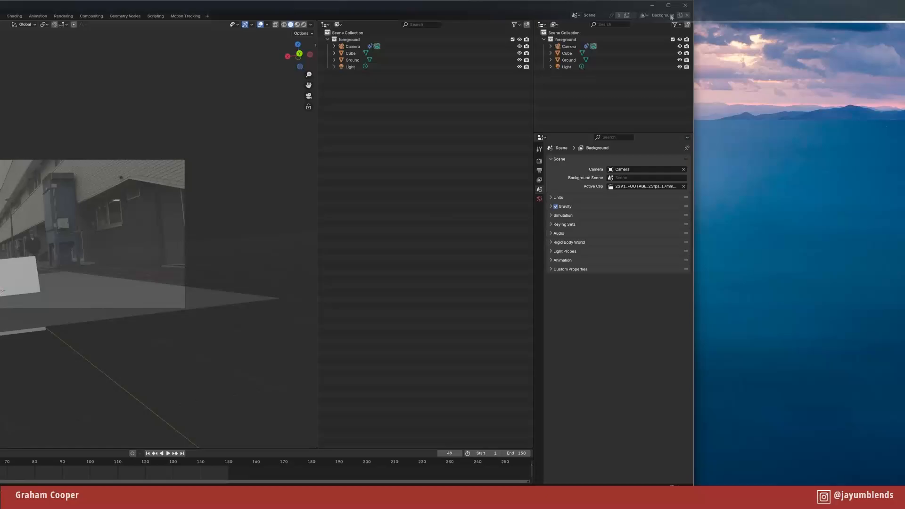
pyautogui.click(686, 16)
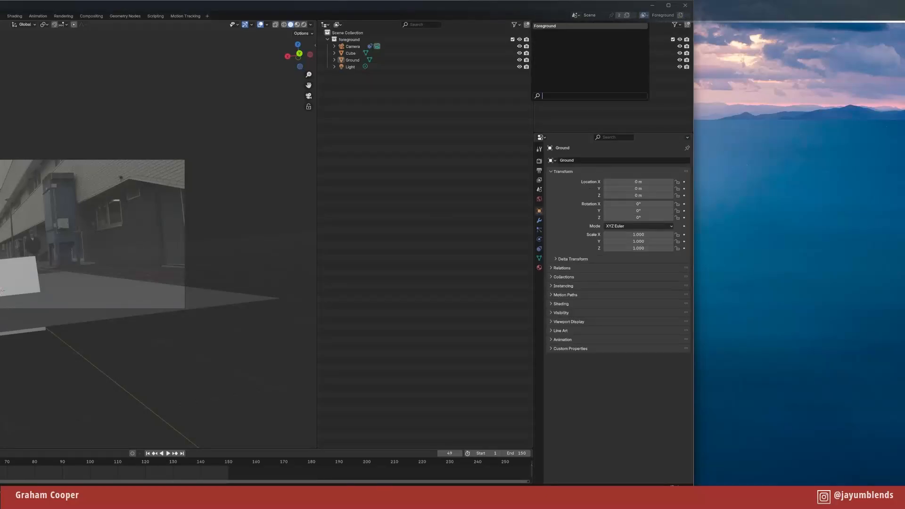
pyautogui.click(645, 26)
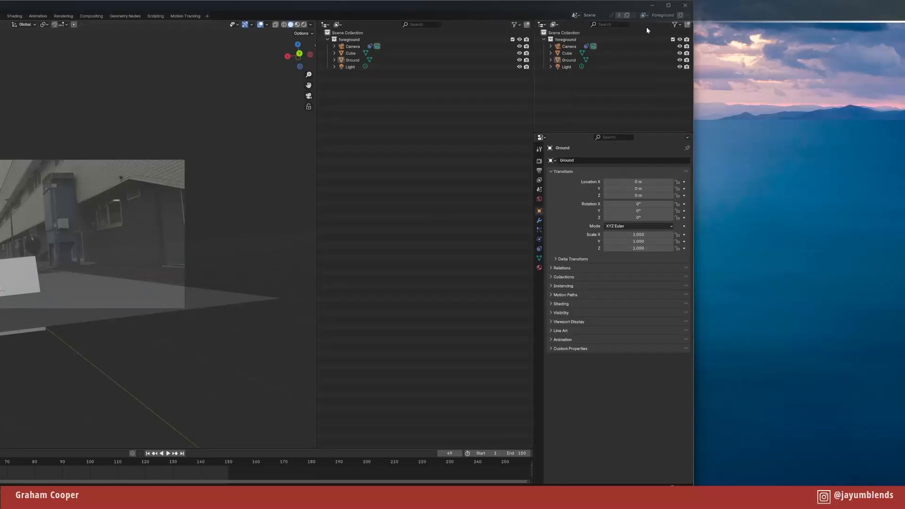
# - Maximize the Blender window and merge the extra Outliner area back into the 3D viewport
pyautogui.click(668, 5)
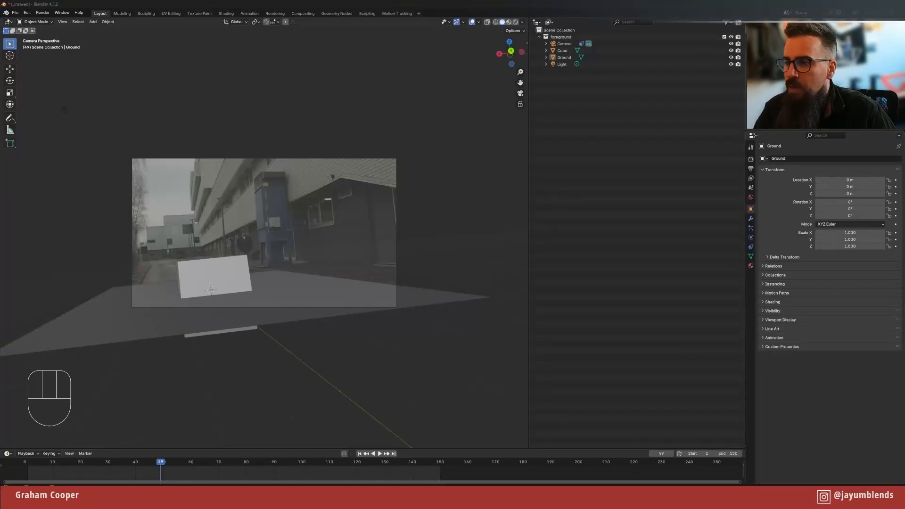
pyautogui.moveTo(529, 24); pyautogui.dragTo(681, 24)
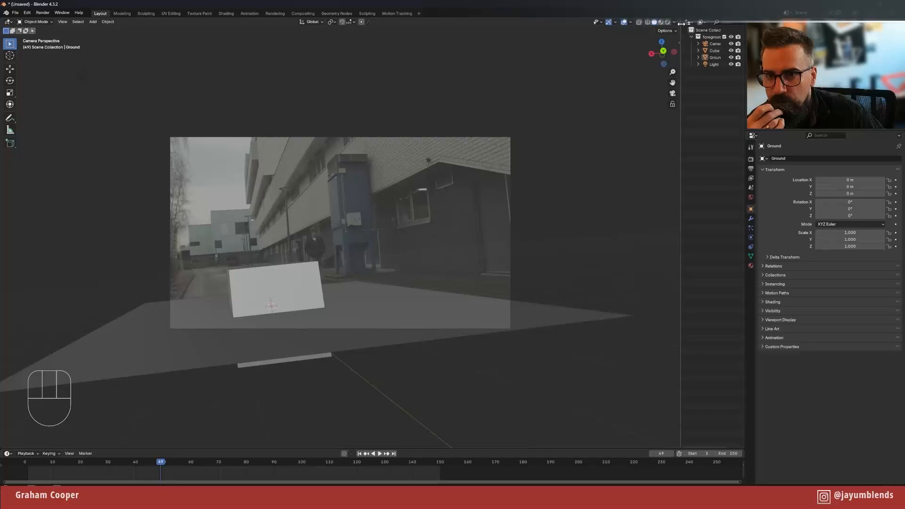
pyautogui.rightClick(680, 82)
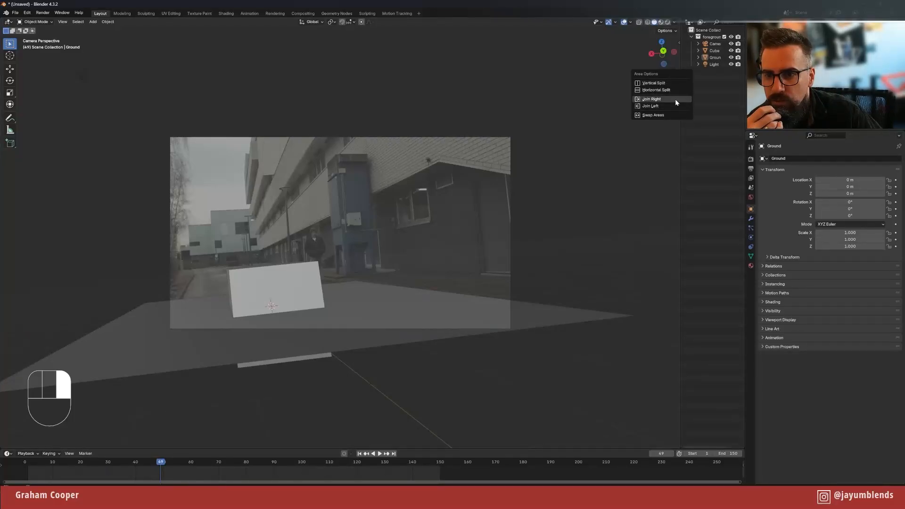
pyautogui.click(675, 100)
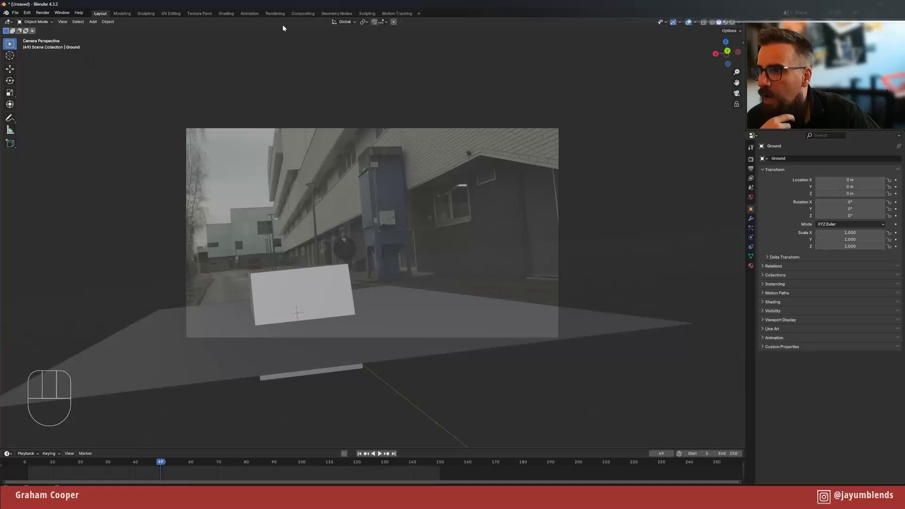
# - In the Compositing workspace, delete the lower Render Layers node feeding the second Alpha Over
pyautogui.click(305, 13)
pyautogui.scroll(-3, 425, 186)
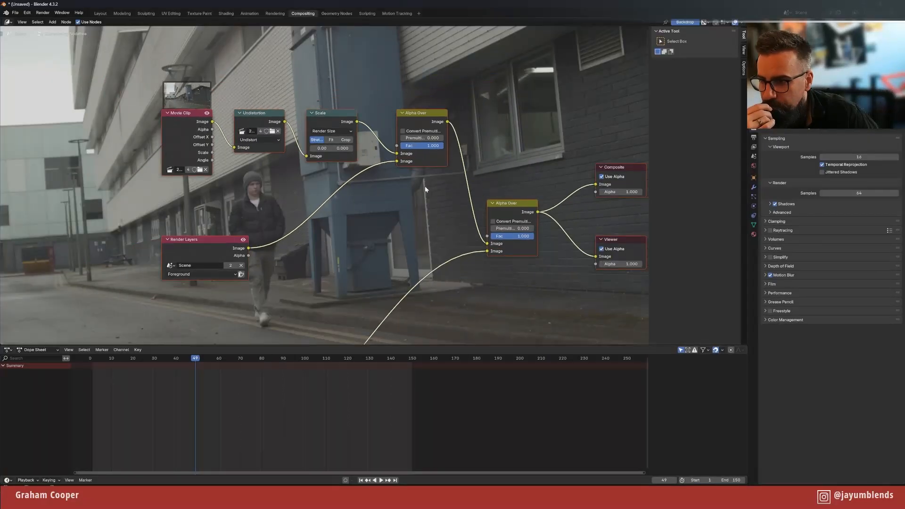
pyautogui.scroll(-3, 423, 188)
pyautogui.moveTo(398, 256); pyautogui.dragTo(391, 223, button='middle')
pyautogui.scroll(3, 392, 223)
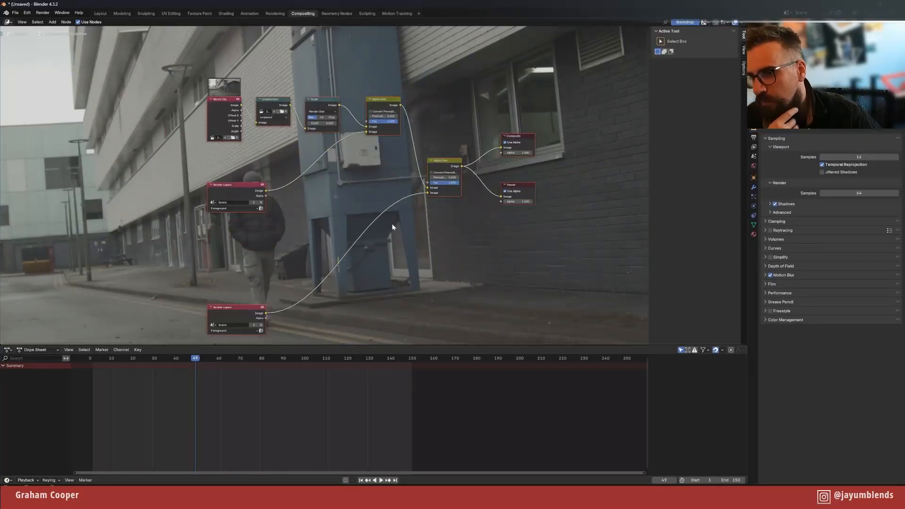
pyautogui.scroll(-1, 391, 224)
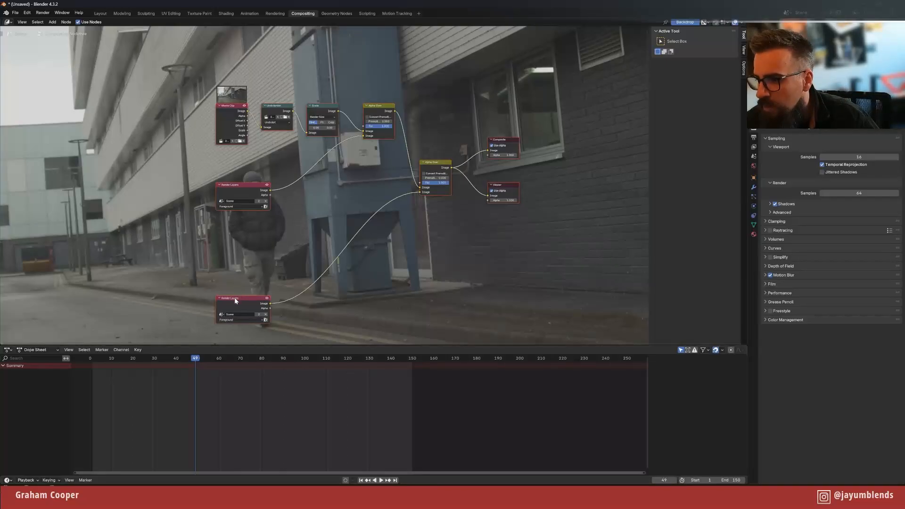
pyautogui.moveTo(234, 297); pyautogui.dragTo(228, 261)
pyautogui.click(261, 258)
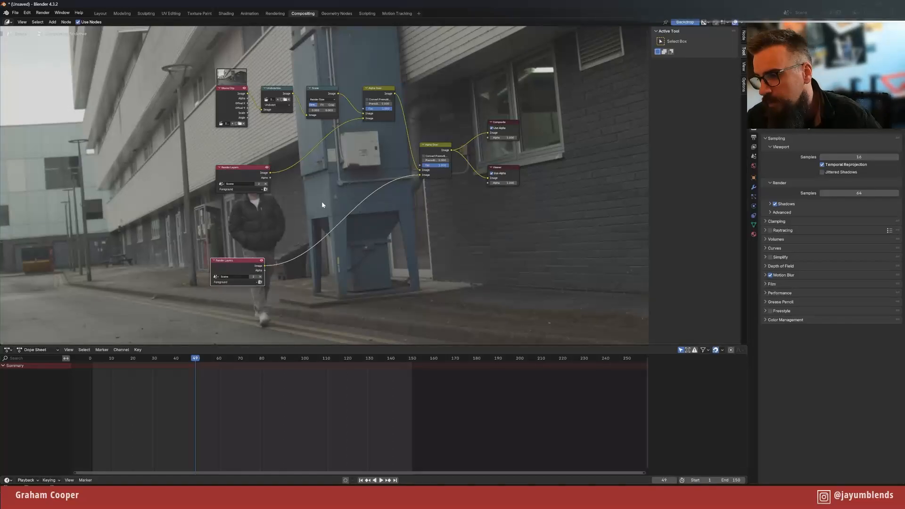
pyautogui.moveTo(234, 258)
pyautogui.mouseDown()
pyautogui.moveTo(262, 232)
pyautogui.moveTo(241, 243)
pyautogui.mouseUp()
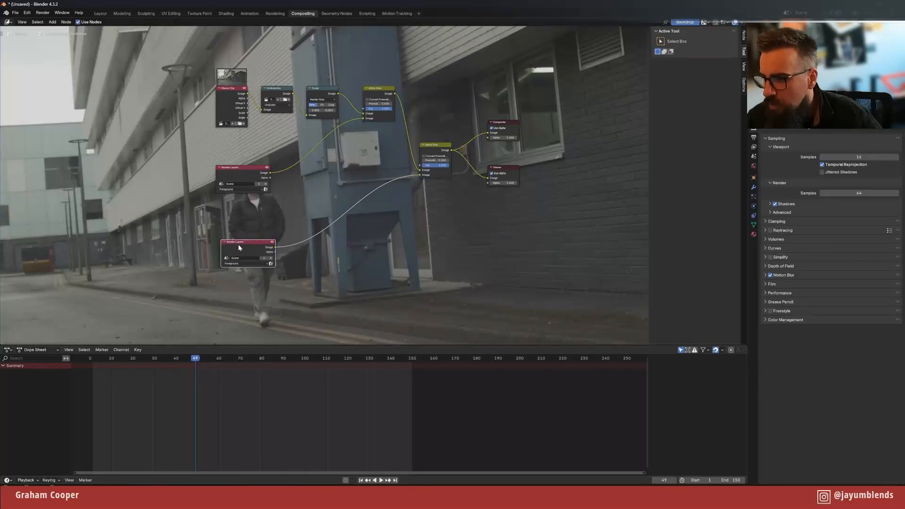
pyautogui.press('x')
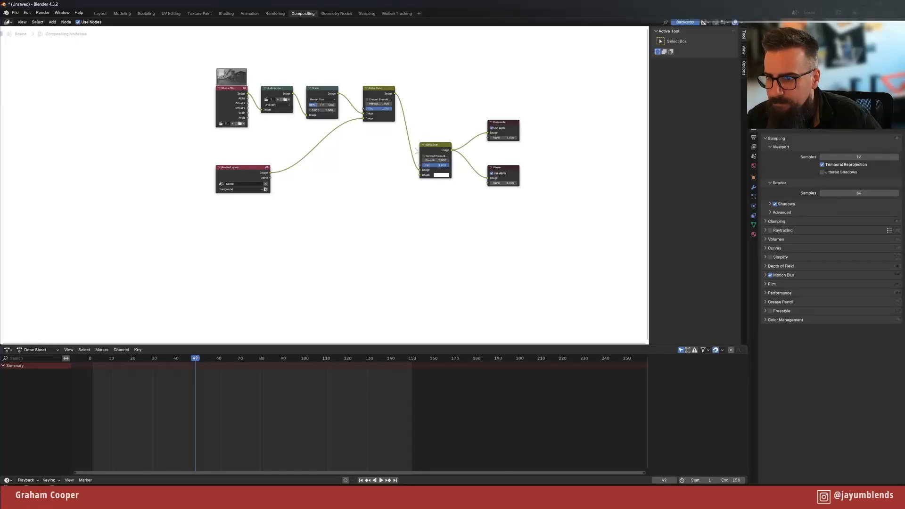
# - Delete the second Alpha Over node and connect the remaining Alpha Over's image output to the Composite and Viewer nodes
pyautogui.click(433, 146)
pyautogui.moveTo(433, 146)
pyautogui.mouseDown()
pyautogui.moveTo(431, 154)
pyautogui.moveTo(435, 136)
pyautogui.mouseUp()
pyautogui.press('x')
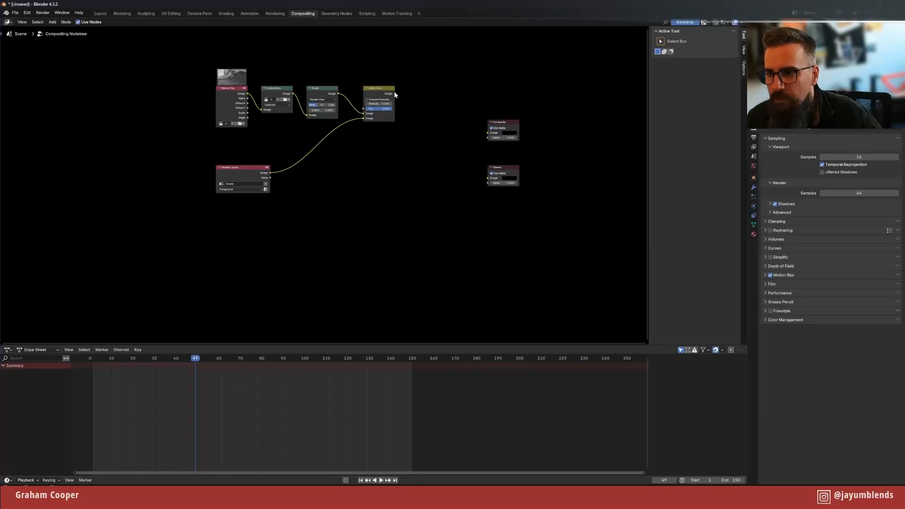
pyautogui.moveTo(395, 94); pyautogui.dragTo(433, 100)
pyautogui.moveTo(483, 131); pyautogui.dragTo(487, 133)
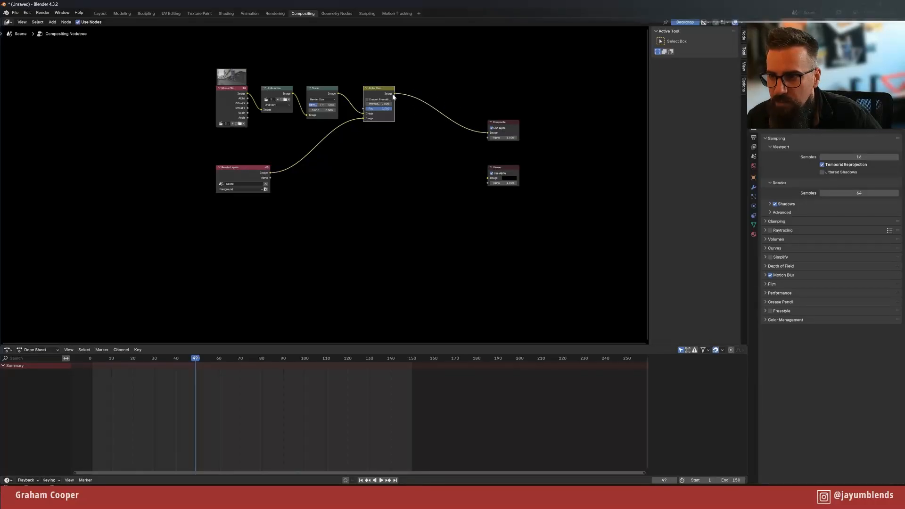
pyautogui.moveTo(395, 94); pyautogui.dragTo(487, 178)
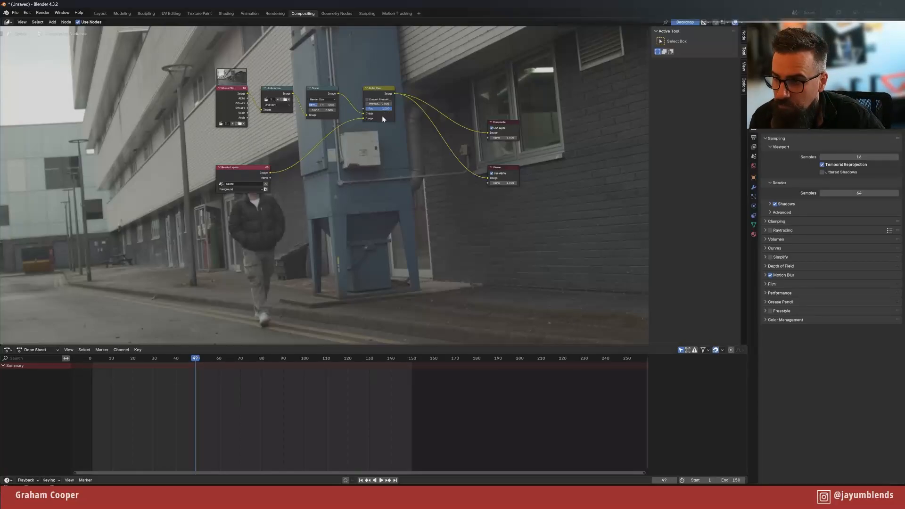
pyautogui.moveTo(229, 168); pyautogui.dragTo(230, 168)
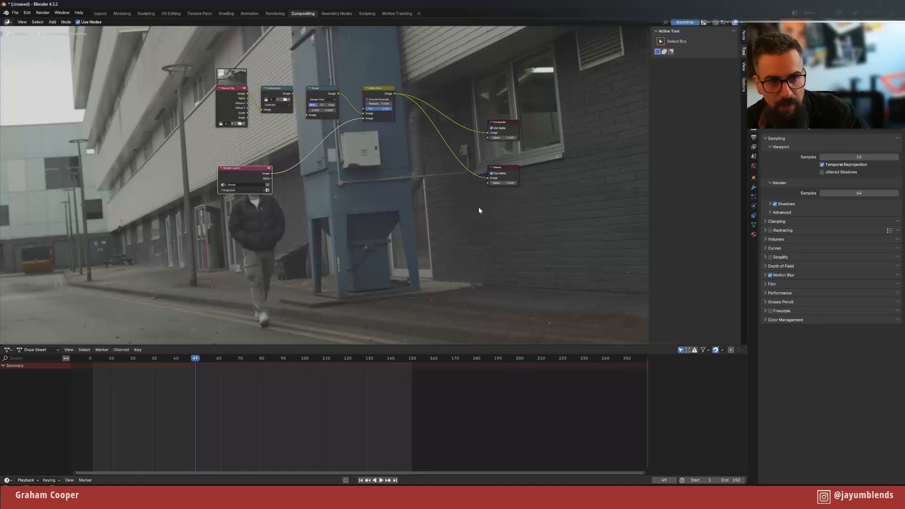
# - Back in the Layout workspace, set the opacity of the camera's background footage to 1.000
pyautogui.click(100, 13)
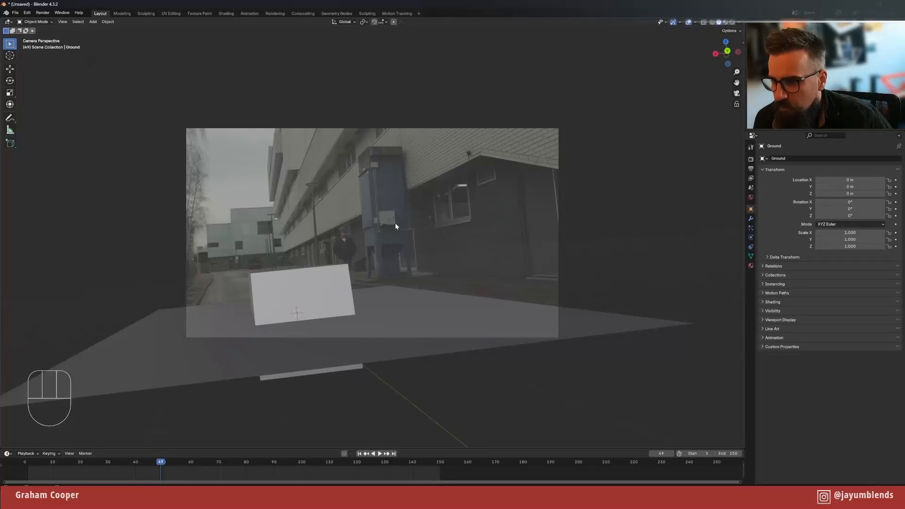
pyautogui.click(773, 43)
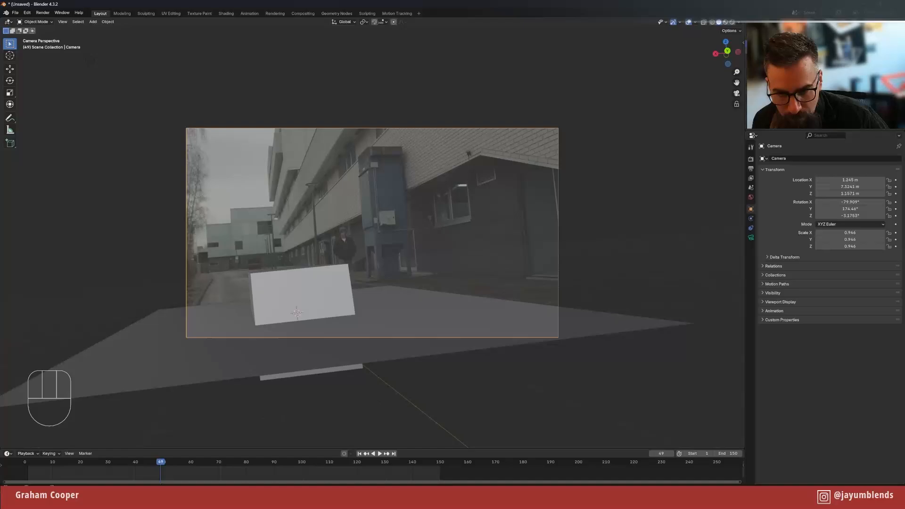
pyautogui.click(750, 237)
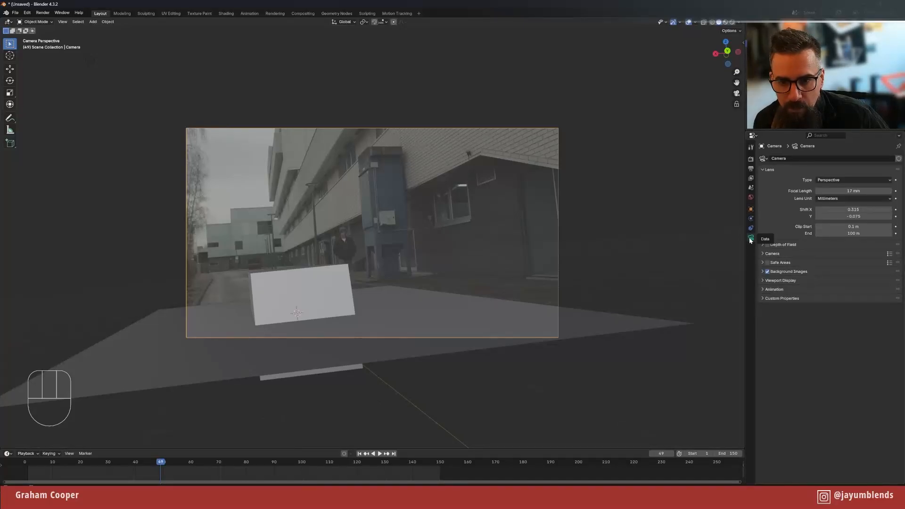
pyautogui.click(761, 271)
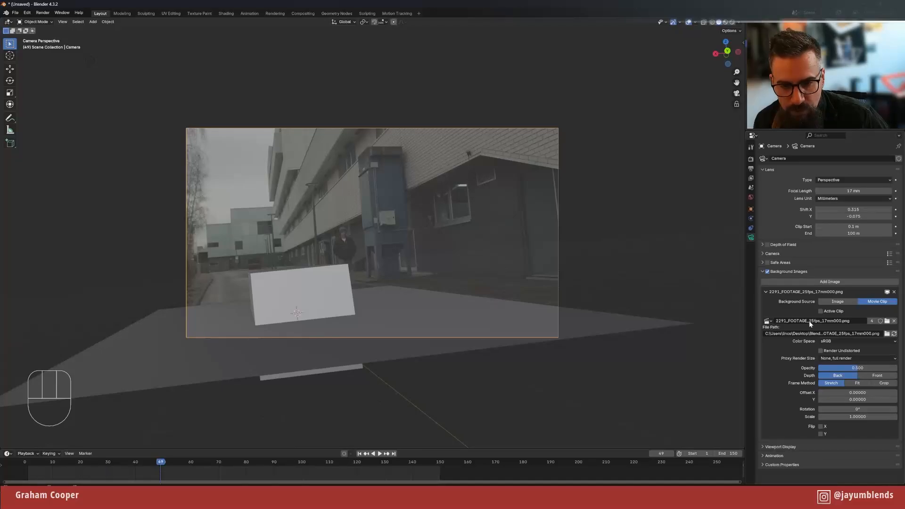
pyautogui.moveTo(847, 367); pyautogui.dragTo(899, 369)
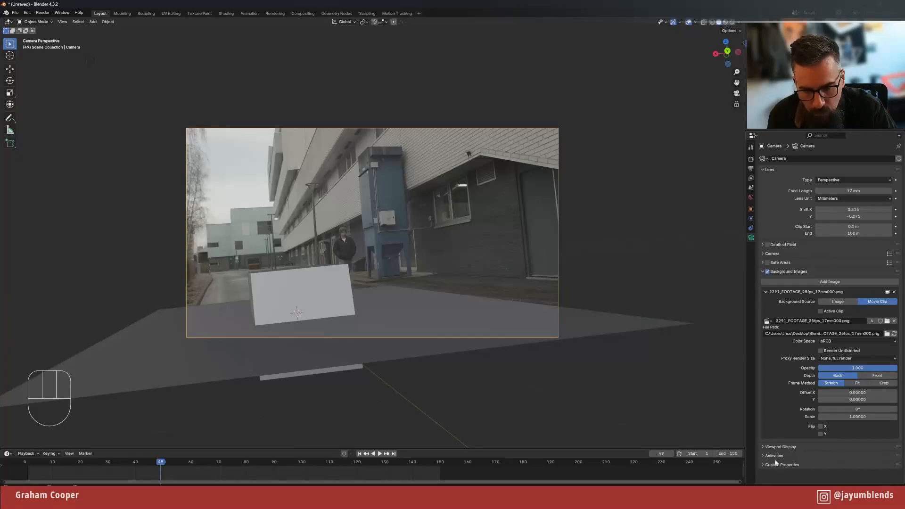
# - Raise the camera's passepartout to 1.000 so the area outside the frame is fully black
pyautogui.click(761, 446)
pyautogui.scroll(-2, 779, 431)
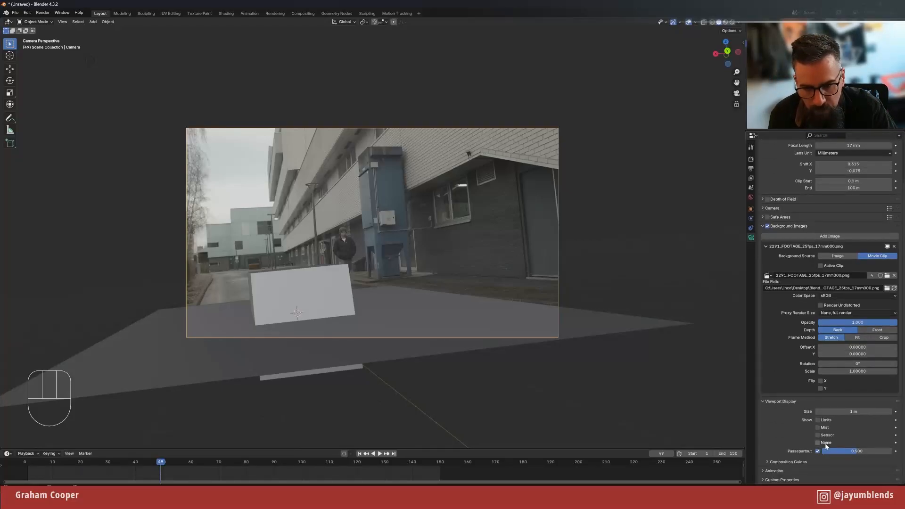
pyautogui.moveTo(853, 455); pyautogui.dragTo(893, 452)
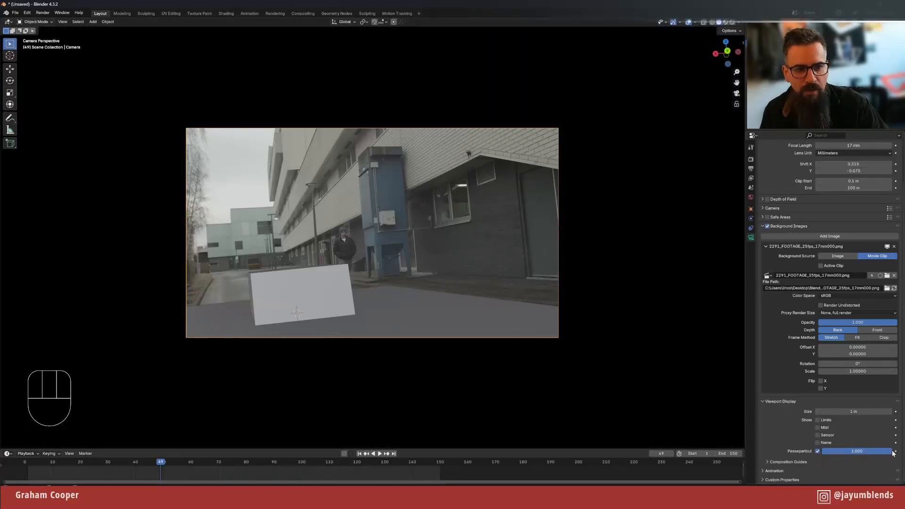
# - Play the shot through the camera from frame 17 to check playback speed, and return to the first frame
pyautogui.scroll(-2, 447, 186)
pyautogui.scroll(3, 448, 187)
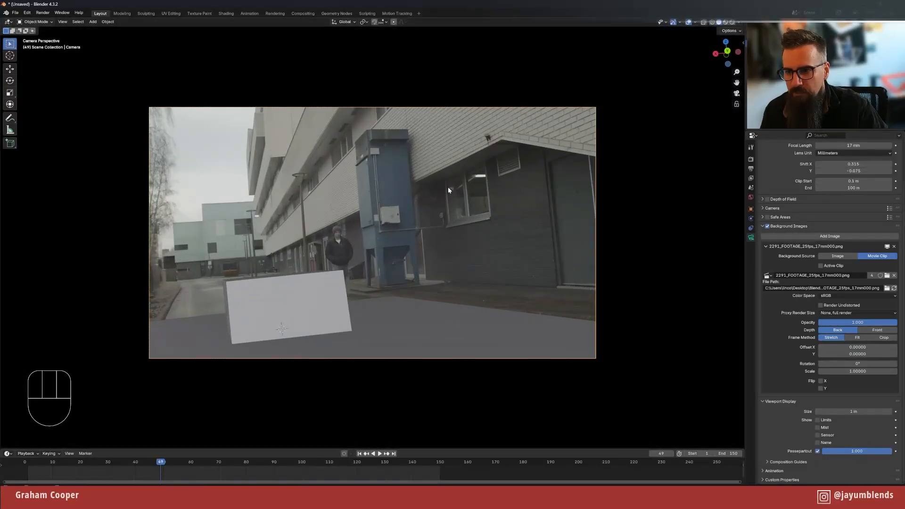
pyautogui.scroll(1, 448, 189)
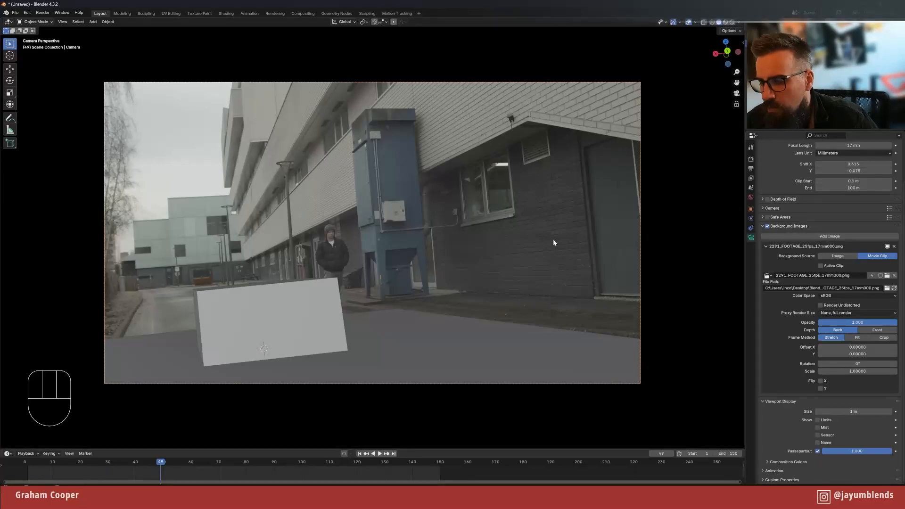
pyautogui.moveTo(165, 460); pyautogui.dragTo(72, 463)
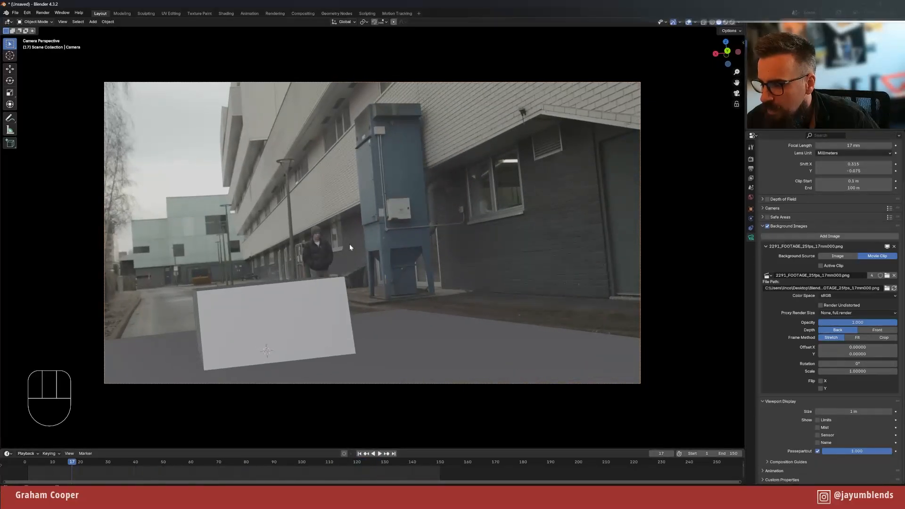
pyautogui.press('space')
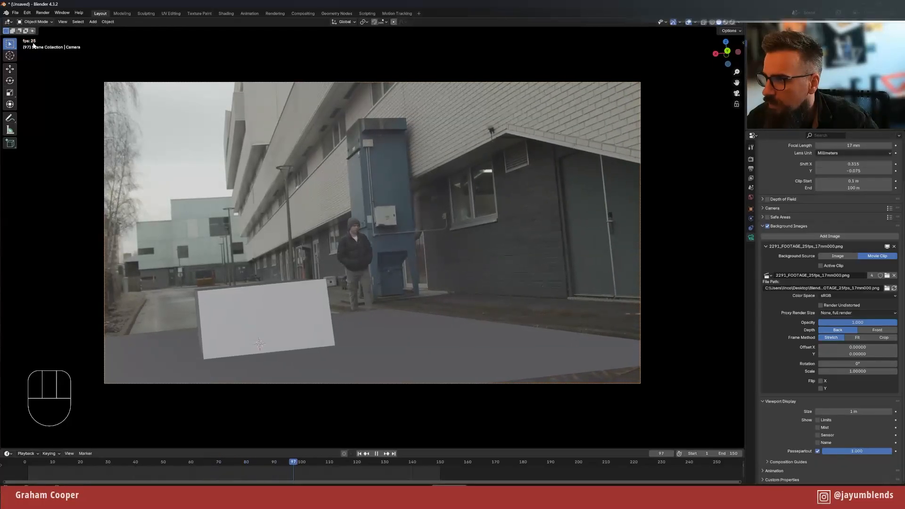
pyautogui.press('space')
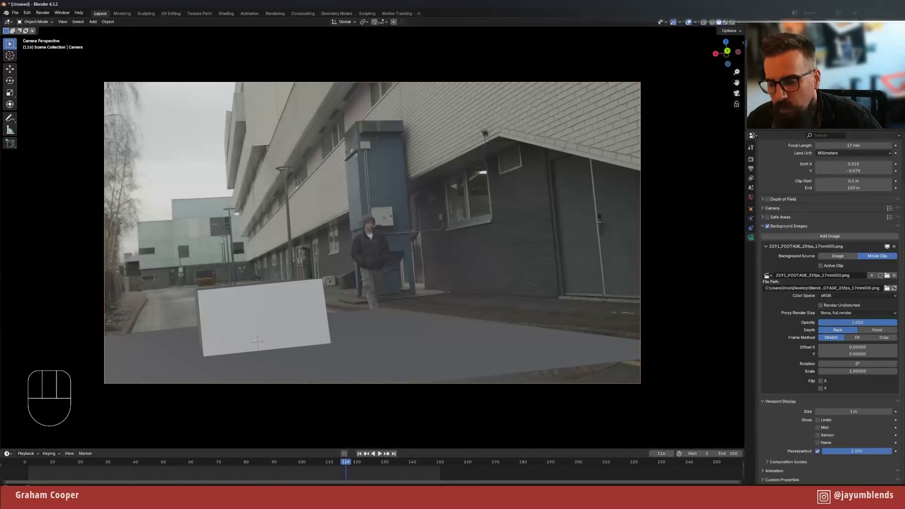
pyautogui.click(359, 454)
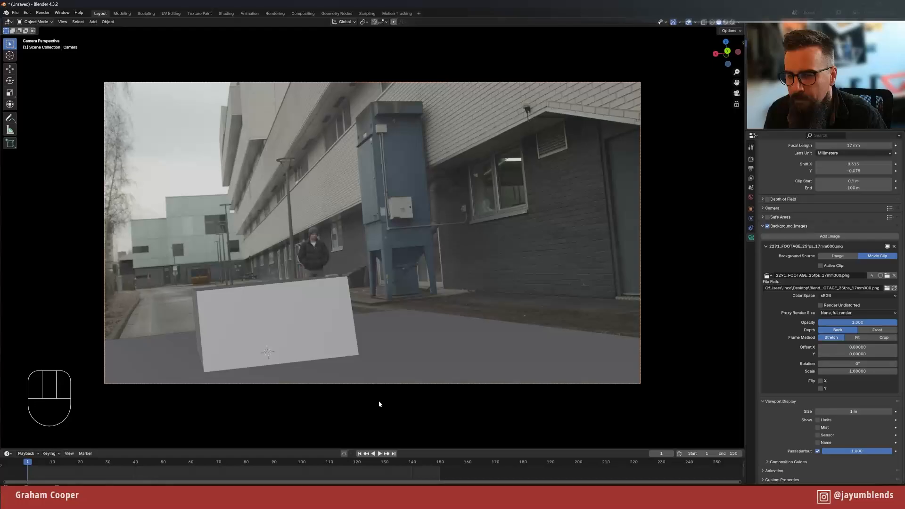
# - Enable proxies for the tracked clip in the Motion Tracking workspace and build 25% original and undistorted versions
pyautogui.click(399, 14)
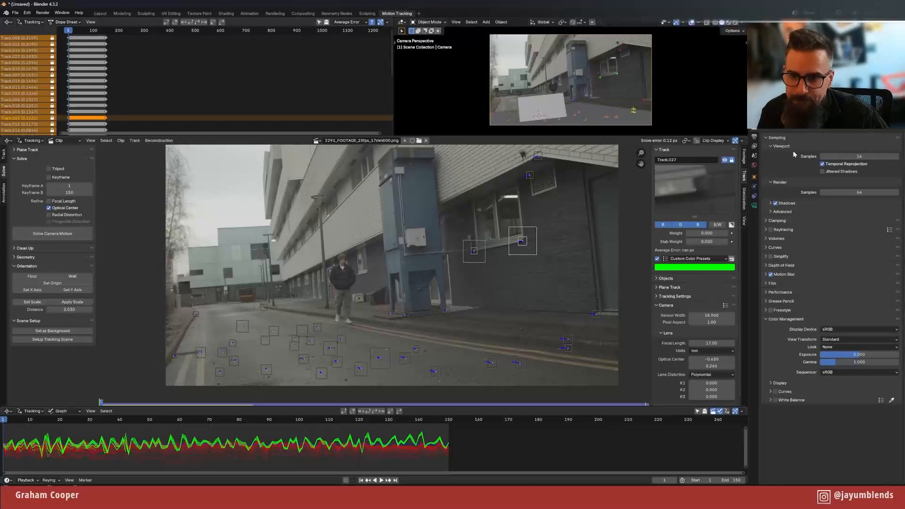
pyautogui.click(744, 156)
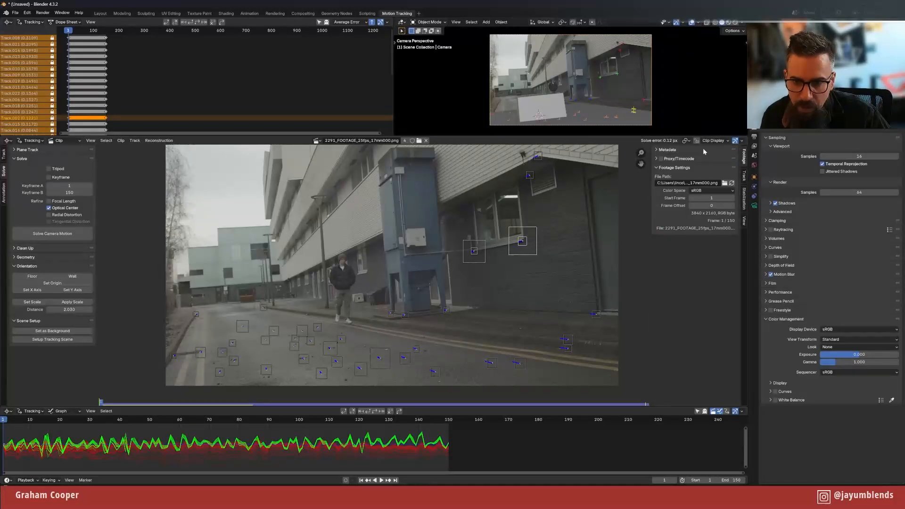
pyautogui.click(660, 159)
pyautogui.click(669, 158)
pyautogui.click(665, 192)
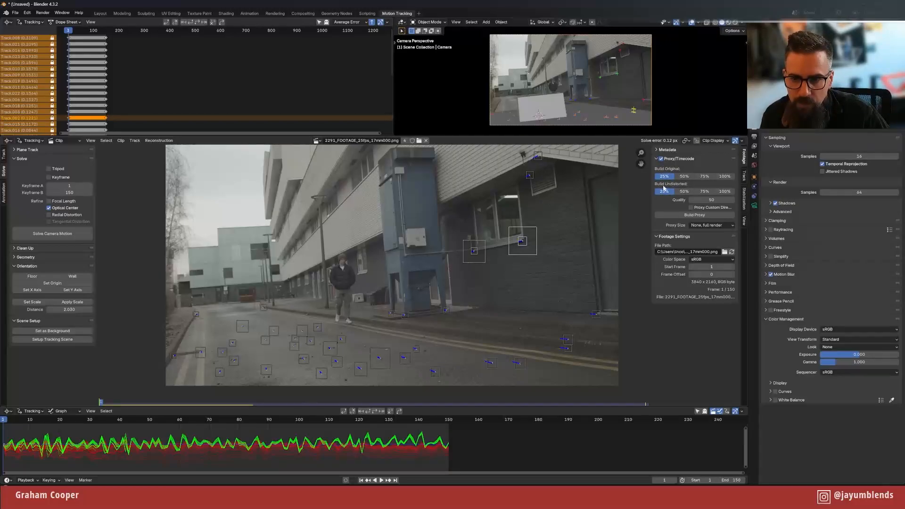
pyautogui.click(679, 218)
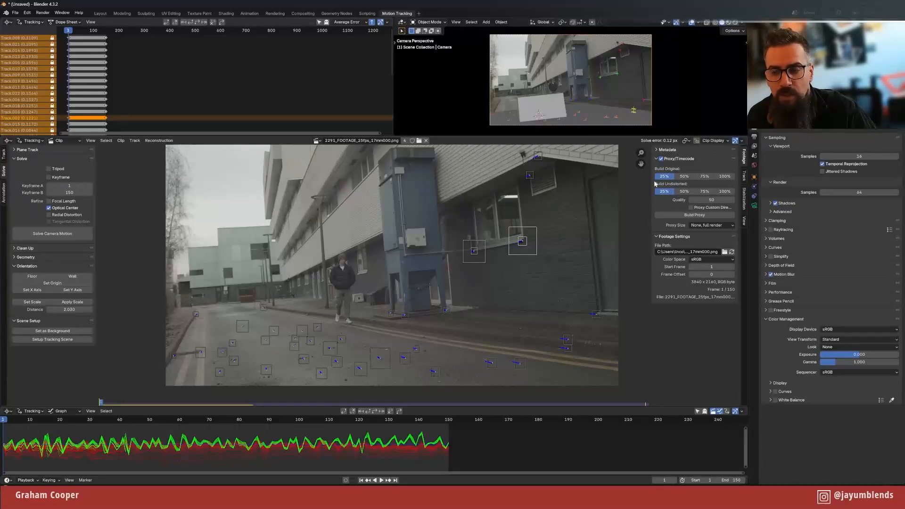
# - Set the camera background clip's proxy render size to 25% in the Layout workspace and inspect the image quality up close
pyautogui.click(100, 13)
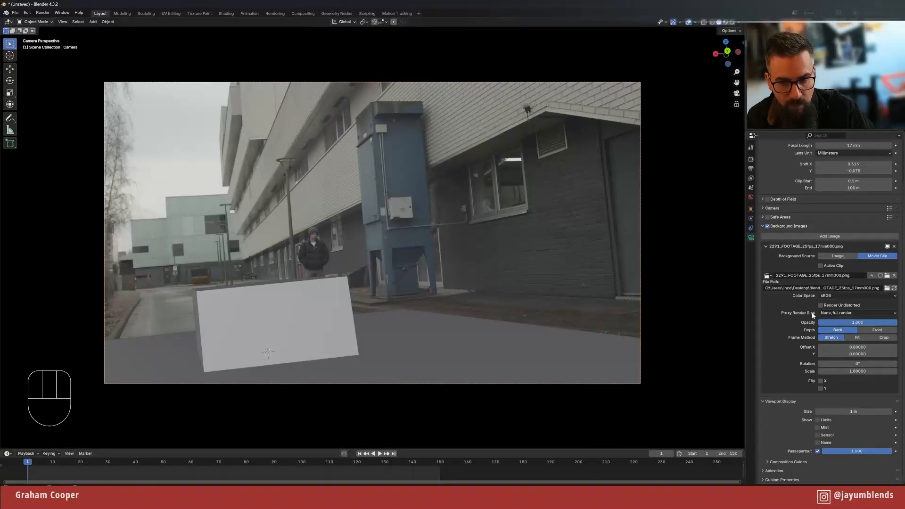
pyautogui.click(894, 314)
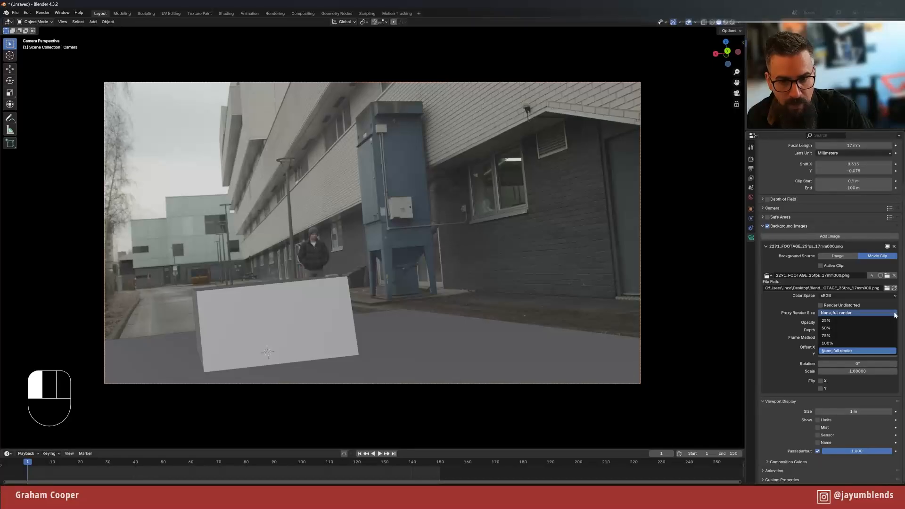
pyautogui.click(852, 320)
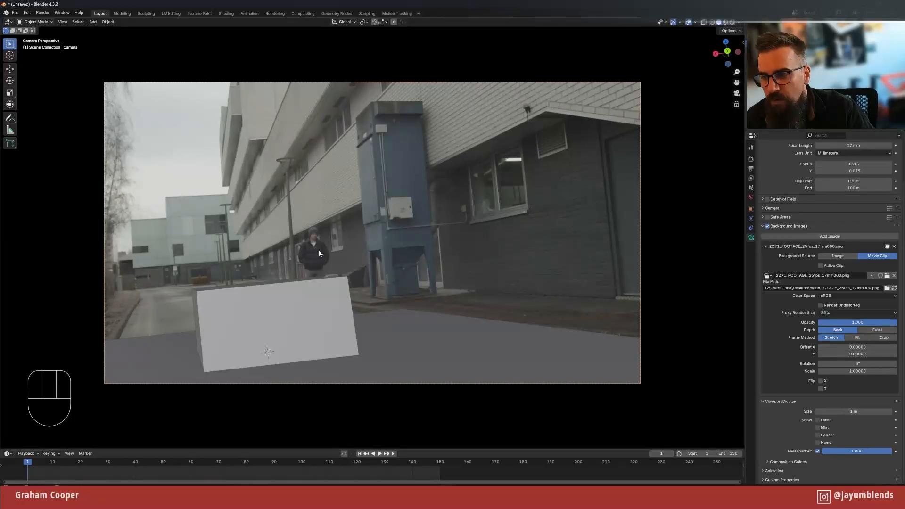
pyautogui.scroll(6, 318, 222)
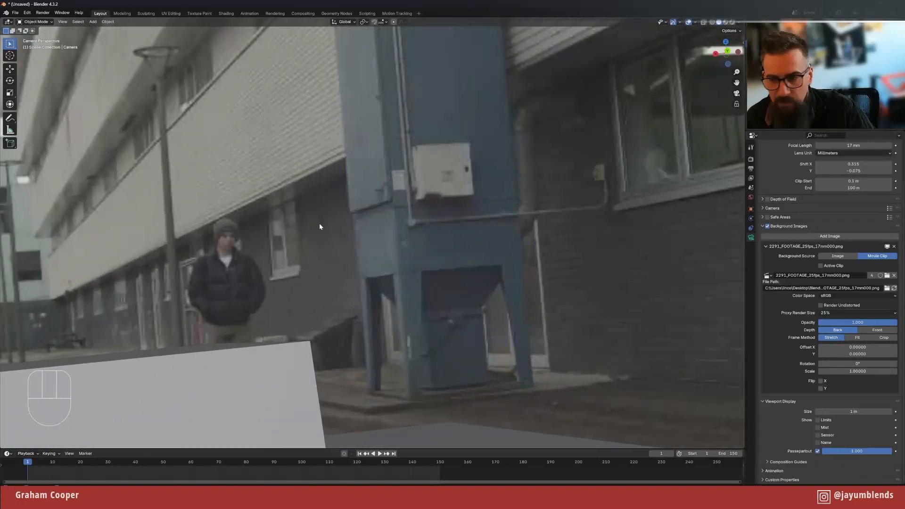
# - Play the shot through the camera with the proxy footage to check playback speed, and return to the first frame
pyautogui.scroll(-8, 319, 224)
pyautogui.scroll(2, 319, 224)
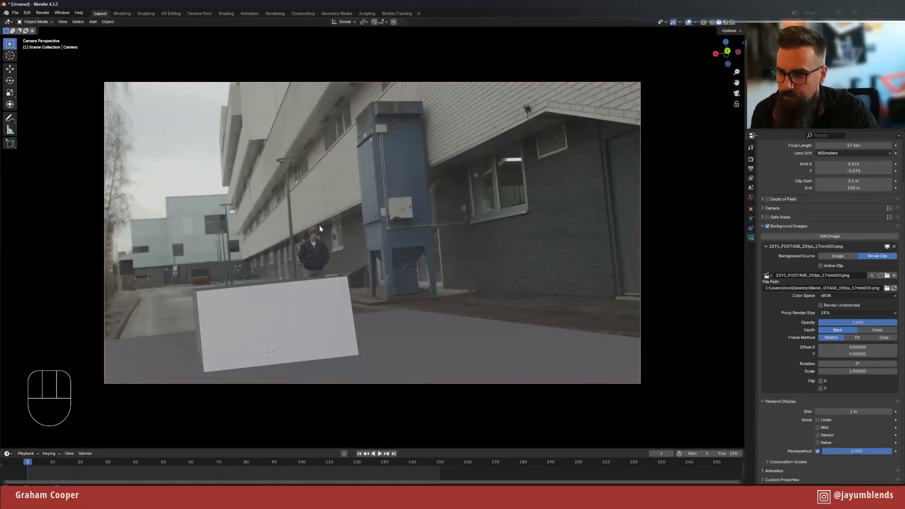
pyautogui.press('space')
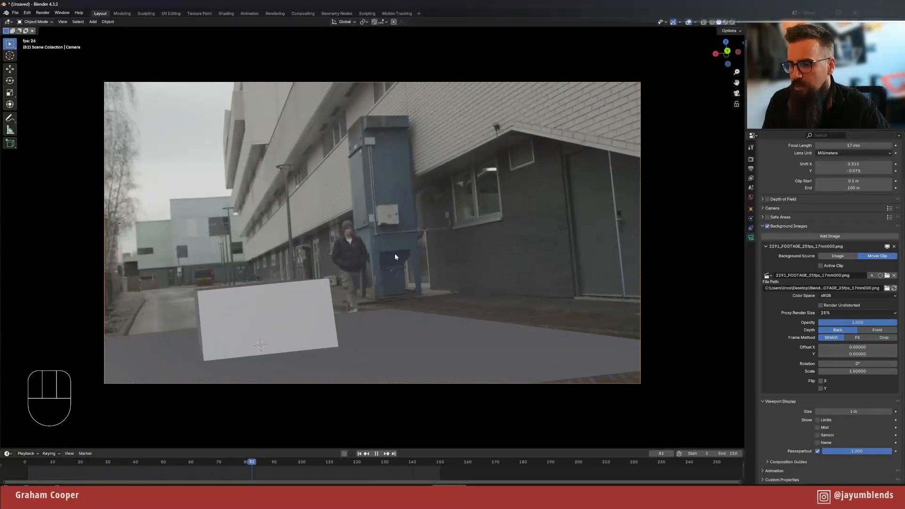
pyautogui.press('space')
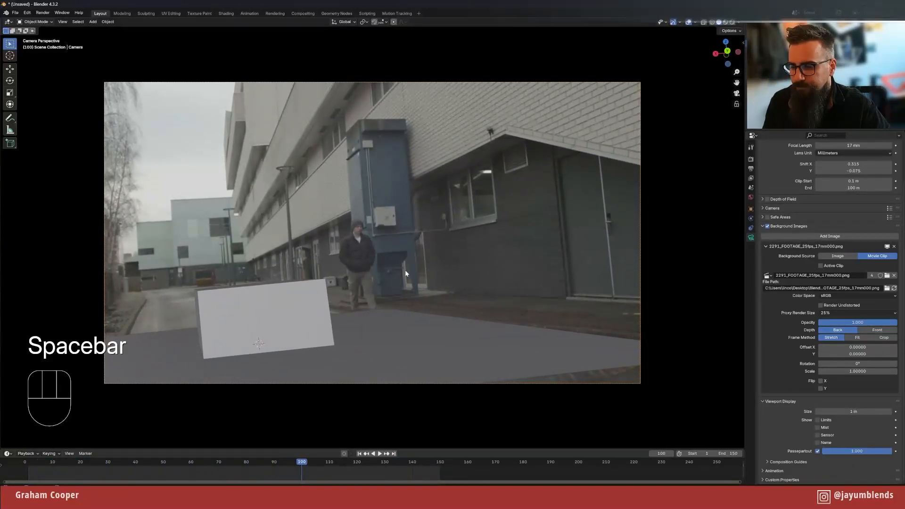
pyautogui.click(359, 453)
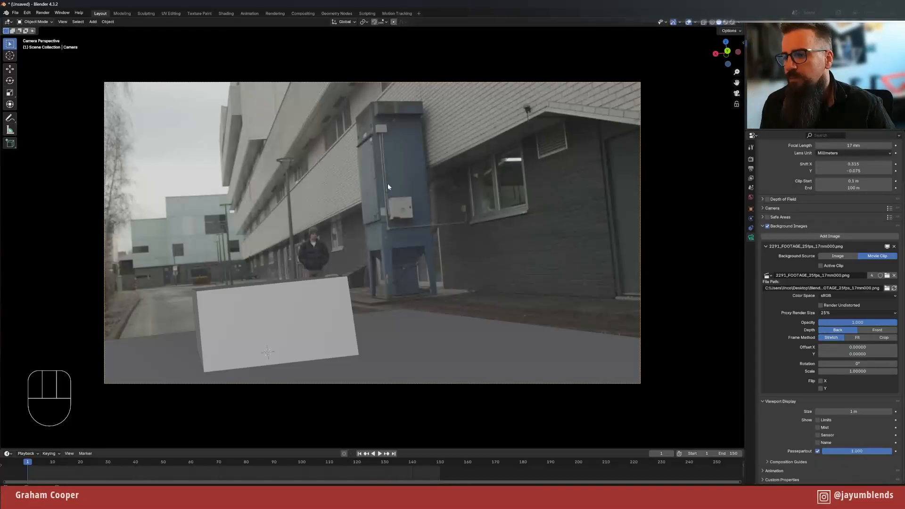
# - Leave the camera view and enable the Motion Tracking overlay to show the track markers around the ground plane
pyautogui.moveTo(383, 234); pyautogui.dragTo(500, 276, button='middle')
pyautogui.scroll(-5, 422, 258)
pyautogui.scroll(1, 501, 276)
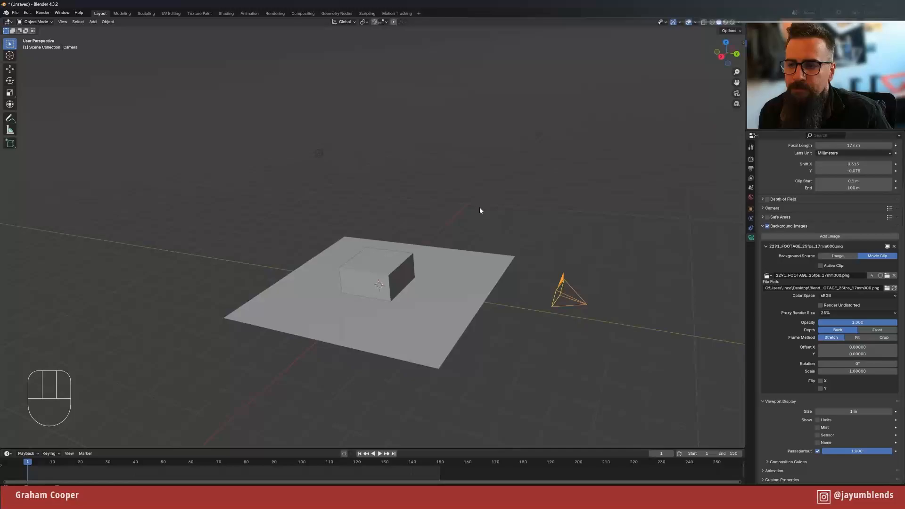
pyautogui.moveTo(480, 210); pyautogui.dragTo(448, 229, button='middle')
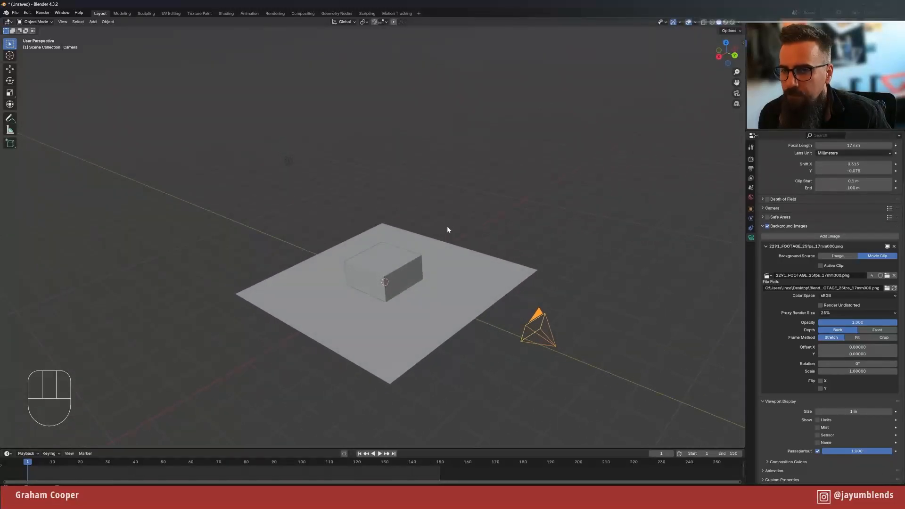
pyautogui.click(695, 22)
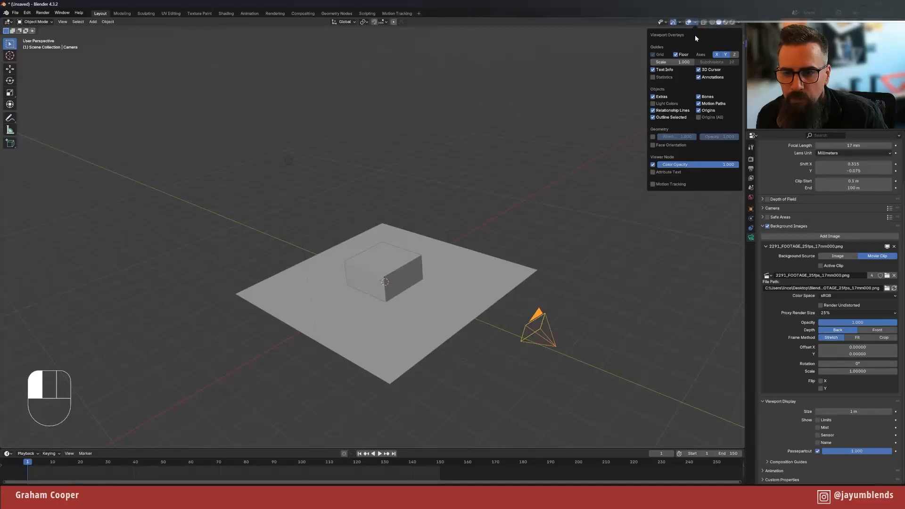
pyautogui.click(653, 184)
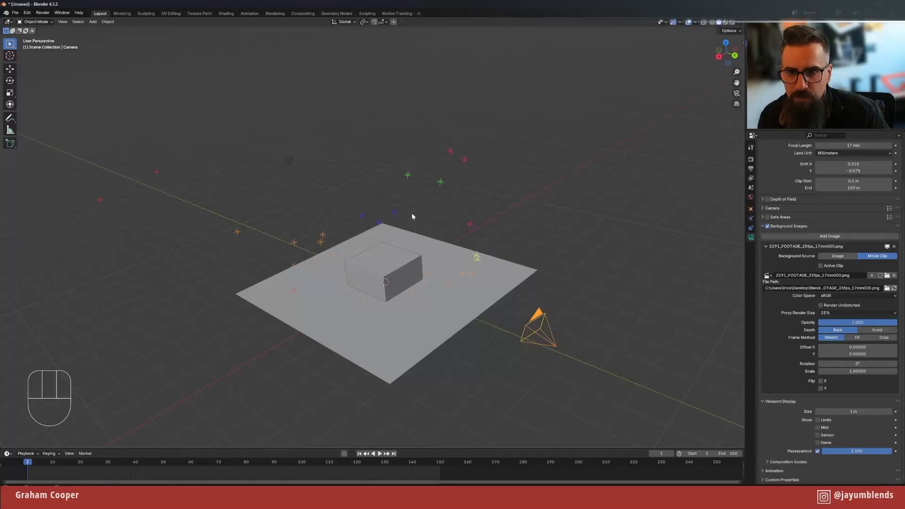
# - Set the display size of the Plain Axes track markers to about 0.34 in the viewport overlays
pyautogui.click(695, 22)
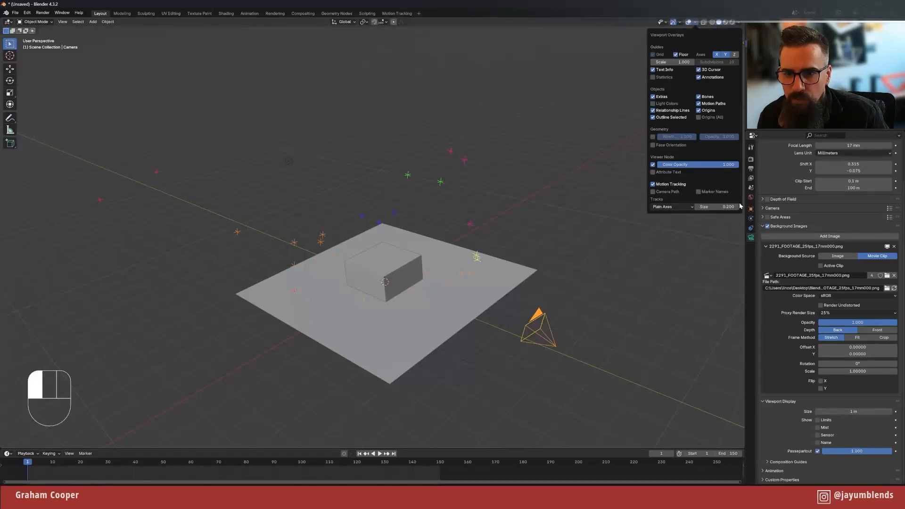
pyautogui.moveTo(738, 207)
pyautogui.mouseDown()
pyautogui.moveTo(768, 206)
pyautogui.moveTo(730, 206)
pyautogui.mouseUp()
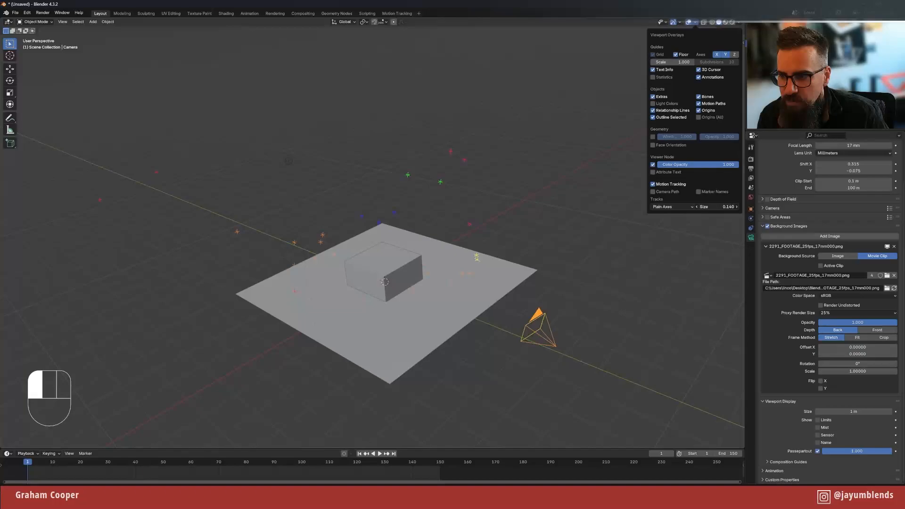
pyautogui.click(686, 208)
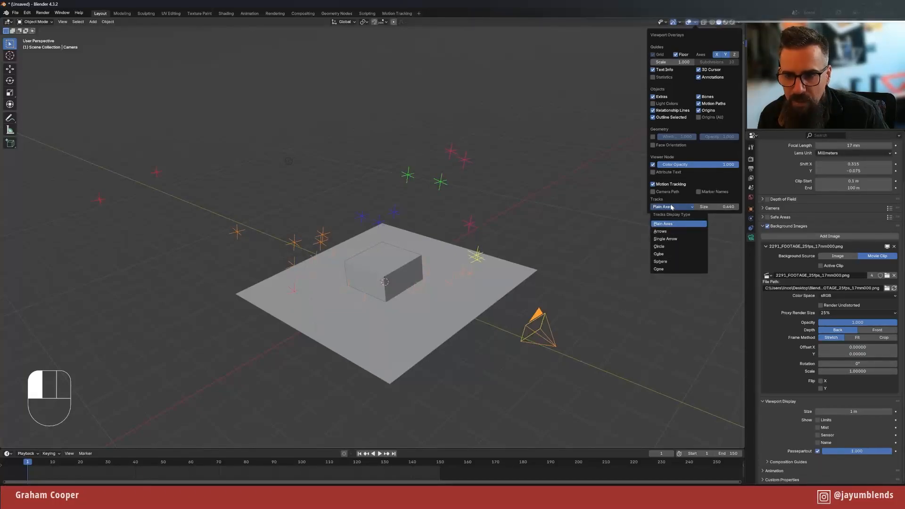
pyautogui.click(671, 208)
pyautogui.moveTo(705, 207); pyautogui.dragTo(725, 206)
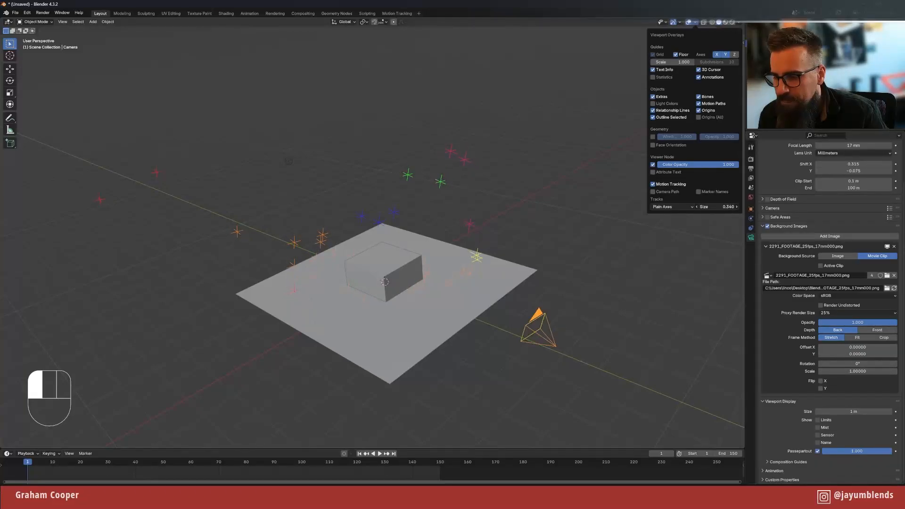
# - Examine how the track markers line up with the footage through the camera and with the ground plane around the scene
pyautogui.moveTo(531, 222); pyautogui.dragTo(570, 226, button='middle')
pyautogui.scroll(-3, 501, 231)
pyautogui.scroll(3, 520, 224)
pyautogui.press('KP_0')
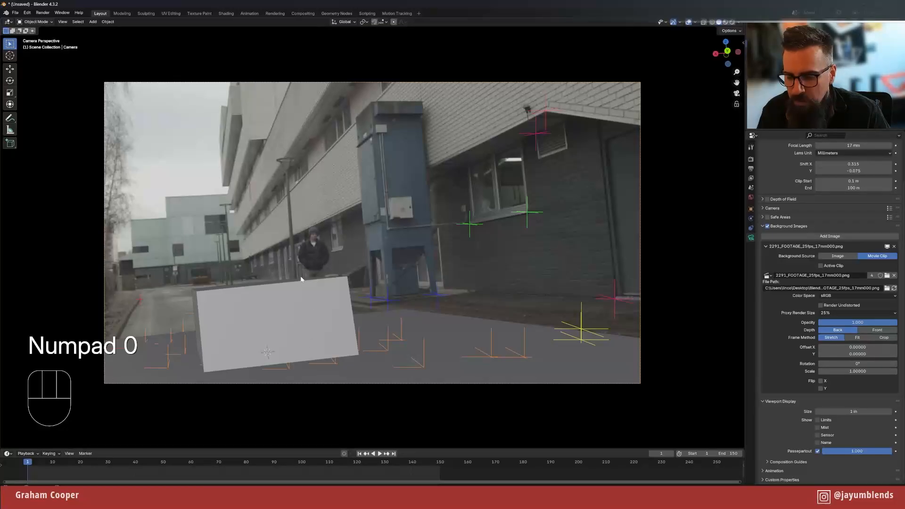
pyautogui.moveTo(302, 279); pyautogui.dragTo(320, 261, button='middle')
pyautogui.scroll(-5, 357, 281)
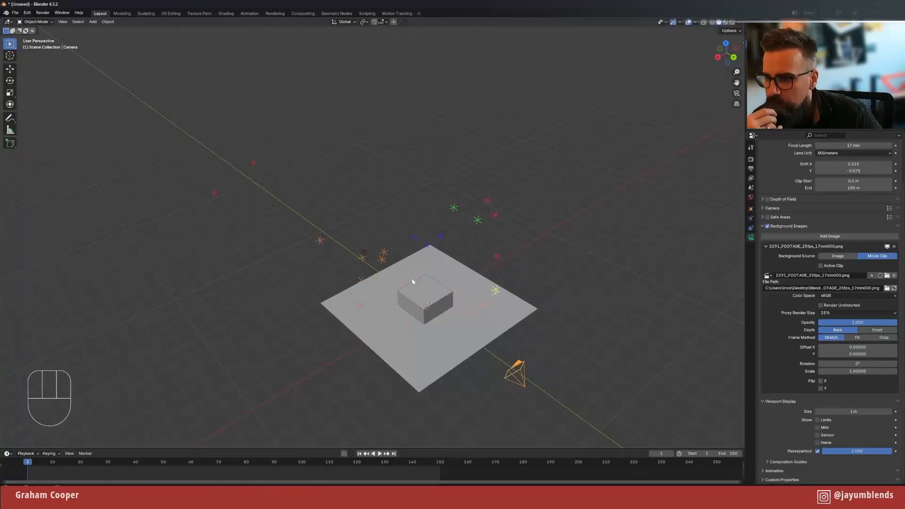
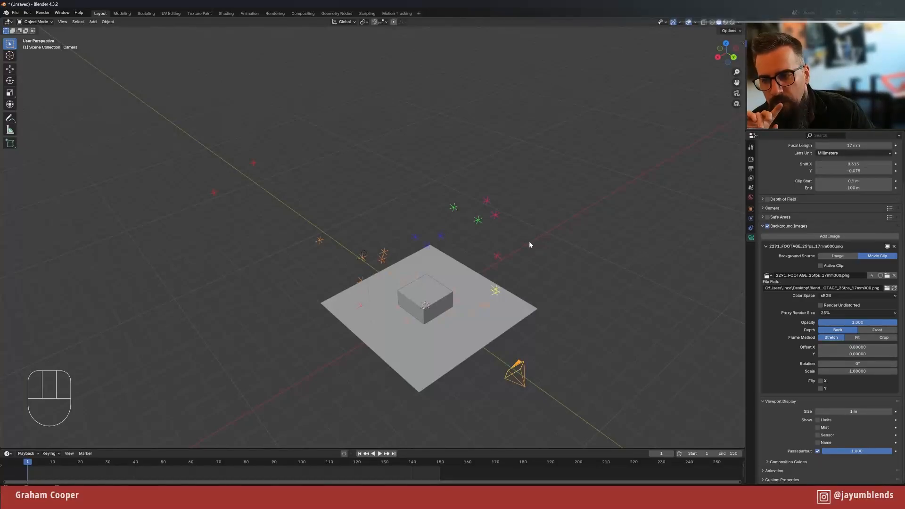
pyautogui.moveTo(528, 241); pyautogui.dragTo(501, 263, button='middle')
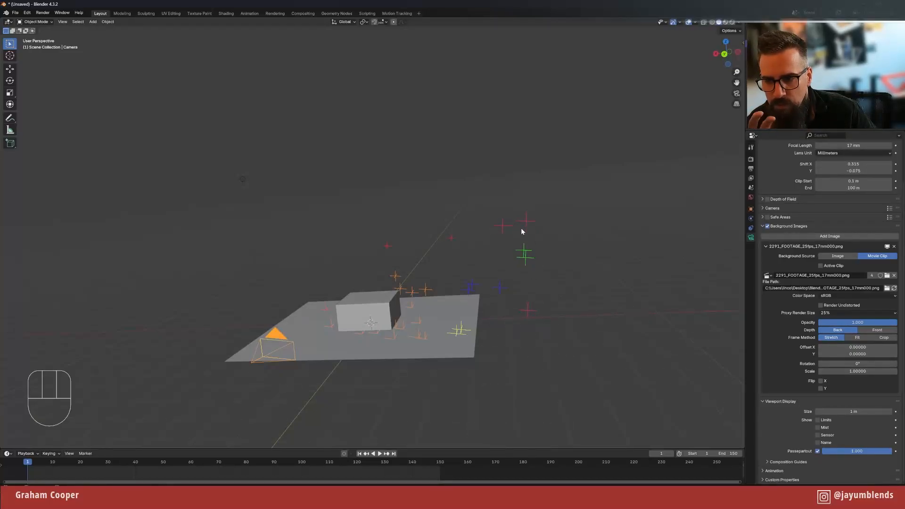
pyautogui.moveTo(521, 231); pyautogui.dragTo(497, 271, button='middle')
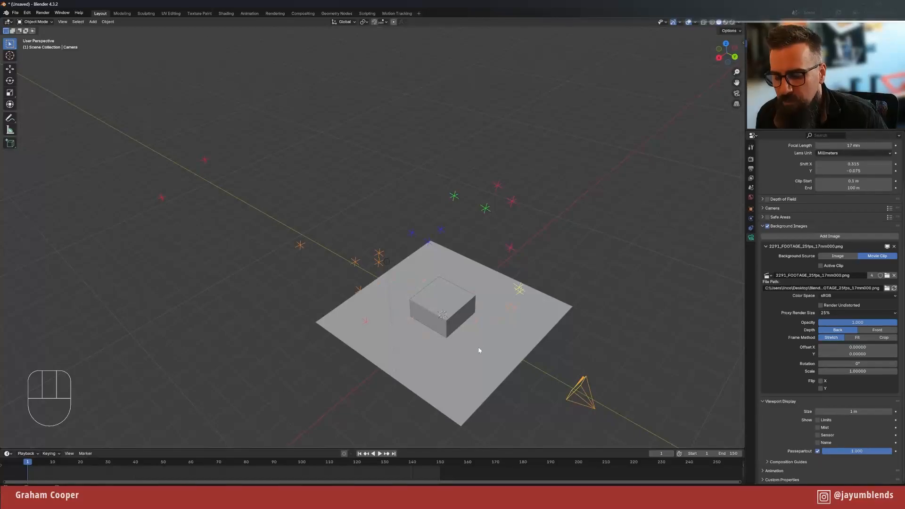
# - Select the Ground plane and show it with its surrounding track markers in top orthographic view
pyautogui.click(464, 368)
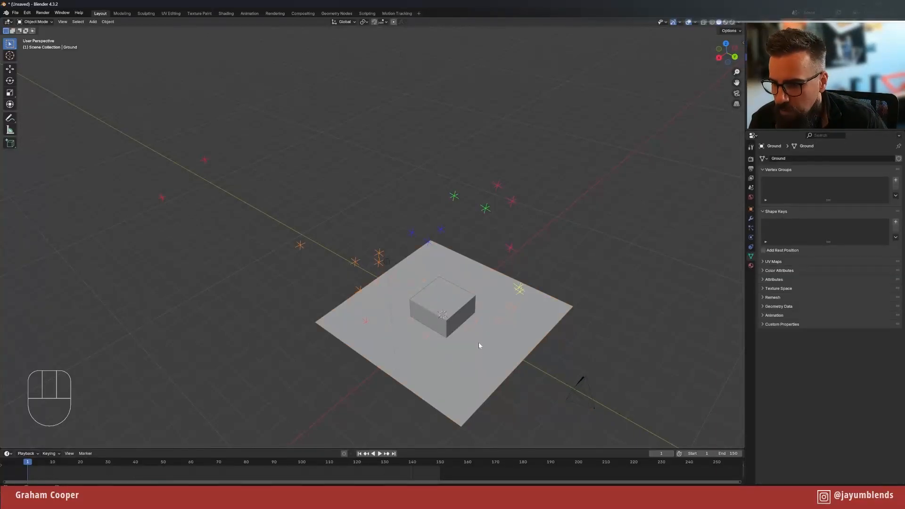
pyautogui.click(726, 44)
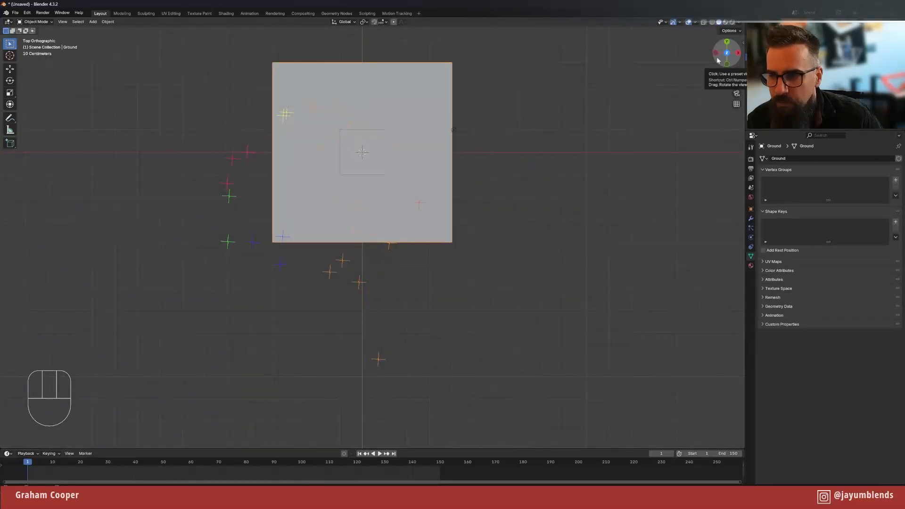
pyautogui.press('KP_7')
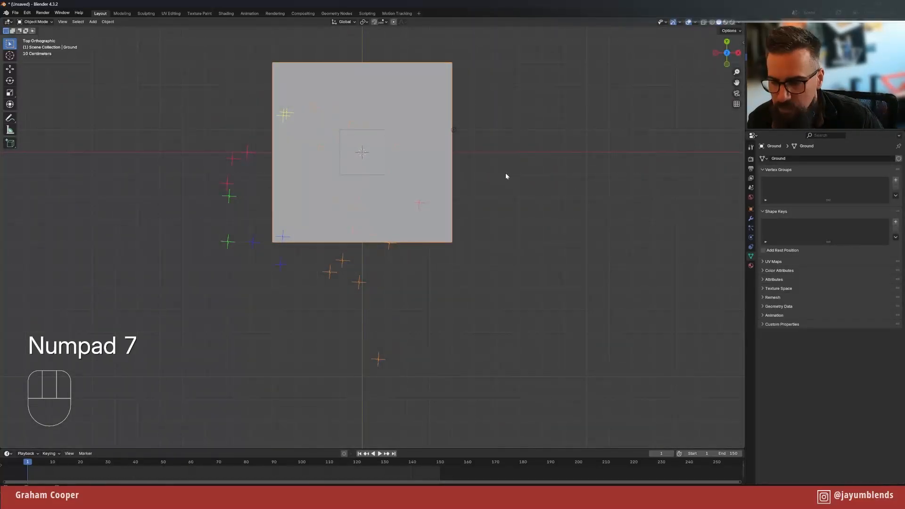
pyautogui.press('KP_7')
pyautogui.press('KP_7')
pyautogui.press('KP_7')
pyautogui.press('KP_7')
pyautogui.press('KP_7')
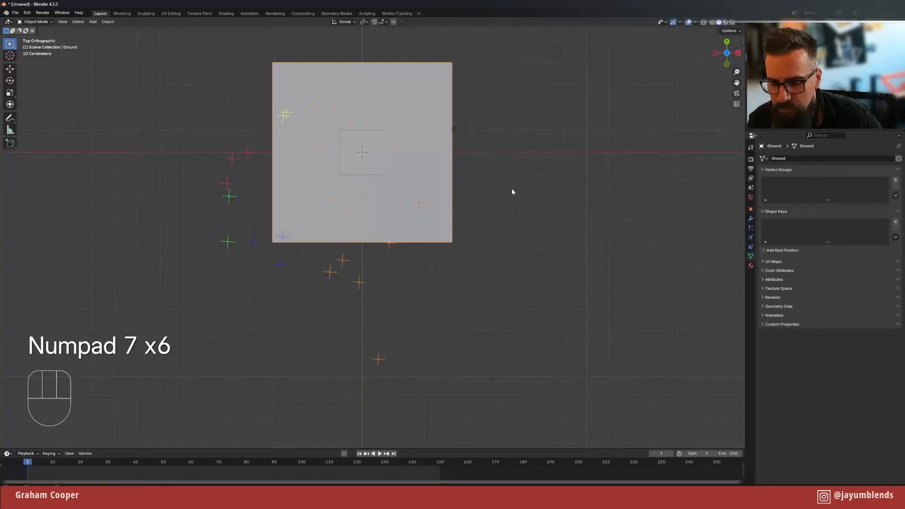
pyautogui.moveTo(513, 188); pyautogui.dragTo(480, 218, button='middle')
pyautogui.press('KP_7')
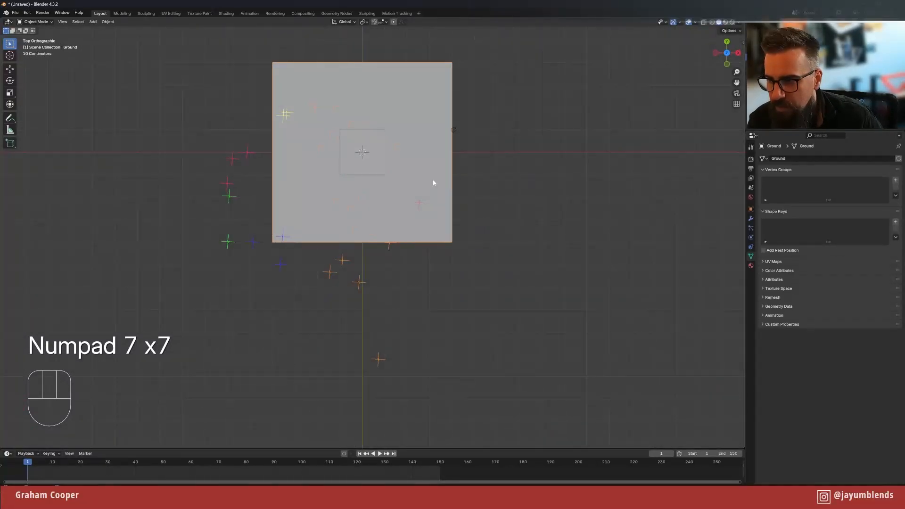
pyautogui.scroll(-3, 414, 179)
pyautogui.keyDown('shift'); pyautogui.moveTo(413, 178); pyautogui.dragTo(440, 201, button='middle'); pyautogui.keyUp('shift')
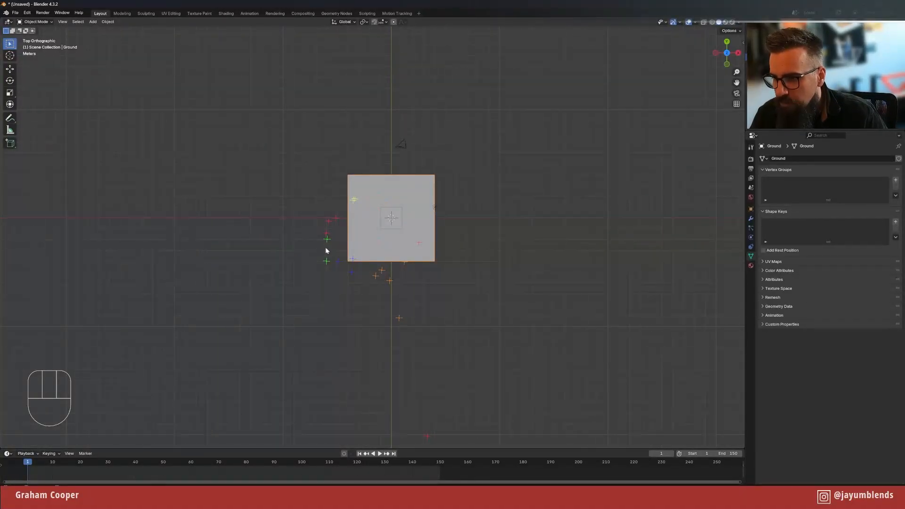
# - Enter Edit Mode on the Ground plane and move its corner nearest the yellow track markers in towards them
pyautogui.click(404, 188)
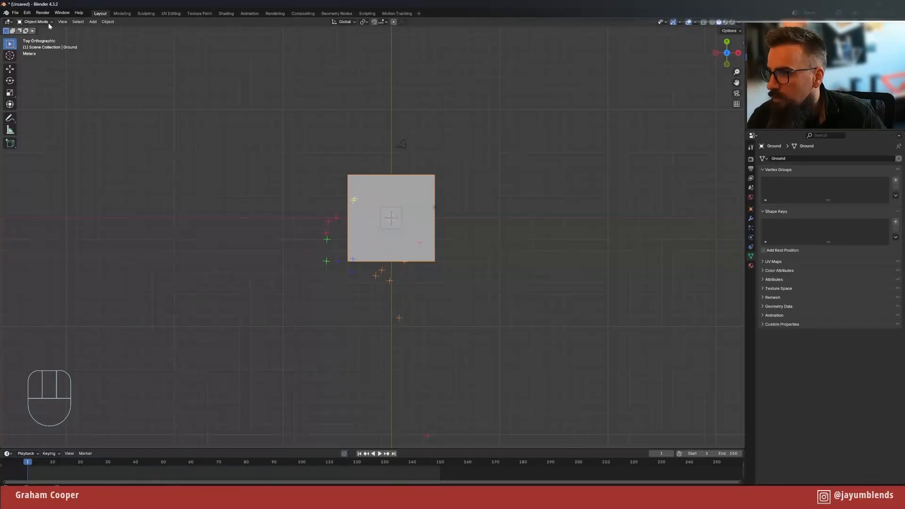
pyautogui.click(36, 21)
pyautogui.click(35, 37)
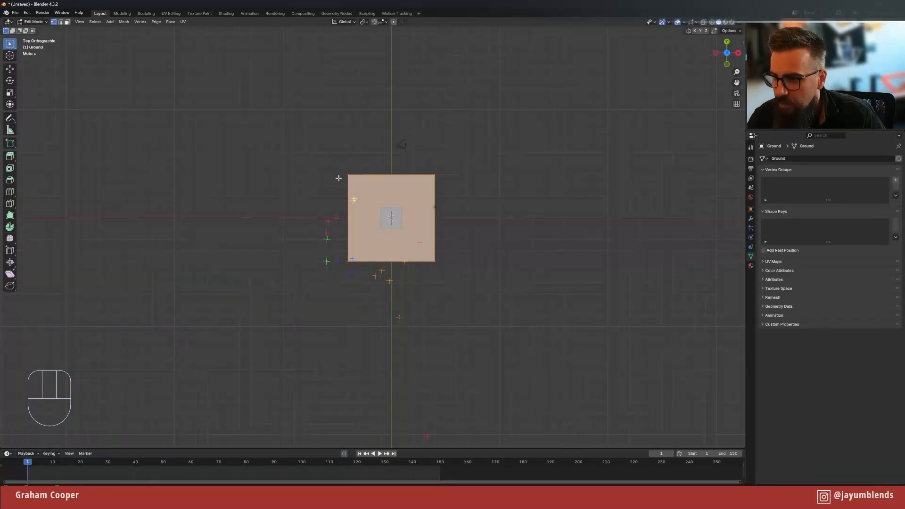
pyautogui.click(333, 174)
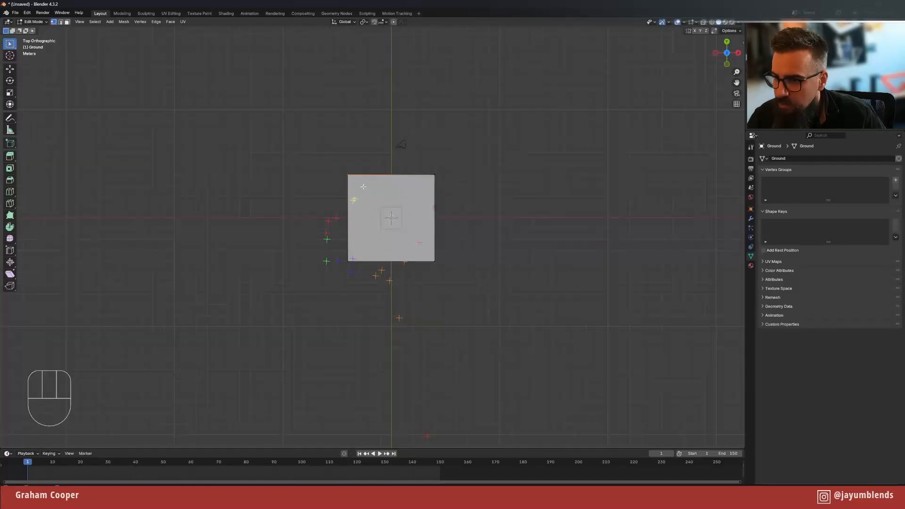
pyautogui.press('g')
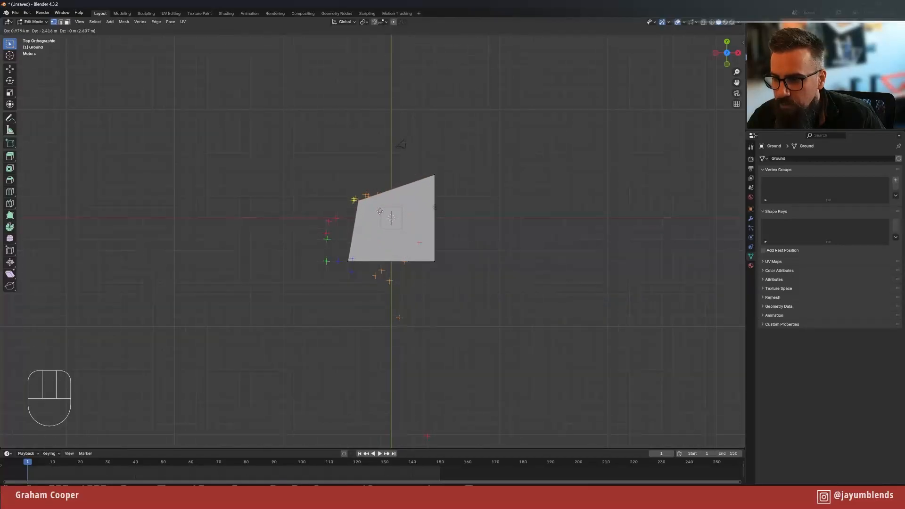
pyautogui.click(376, 209)
# - Nudge the moved Ground corner vertex closer to the centre of the yellow track markers
pyautogui.scroll(7, 375, 210)
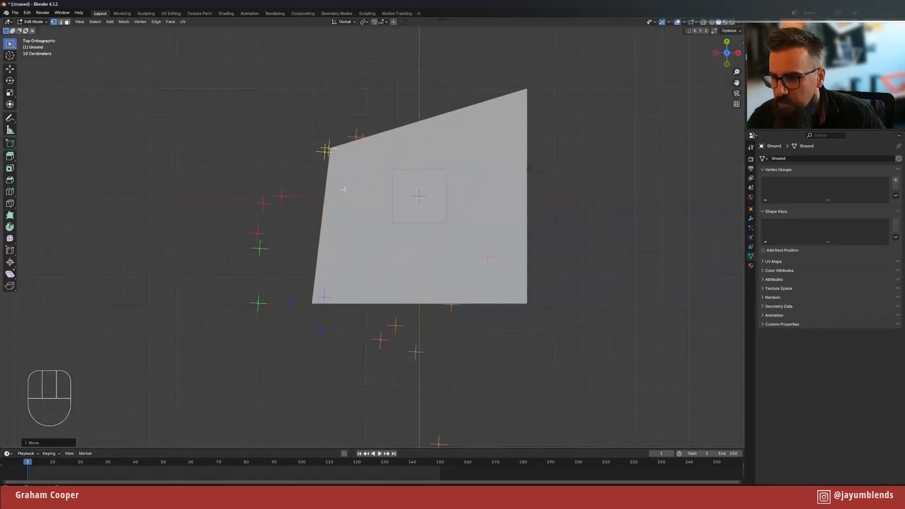
pyautogui.keyDown('shift'); pyautogui.moveTo(345, 189); pyautogui.dragTo(404, 300, button='middle'); pyautogui.keyUp('shift')
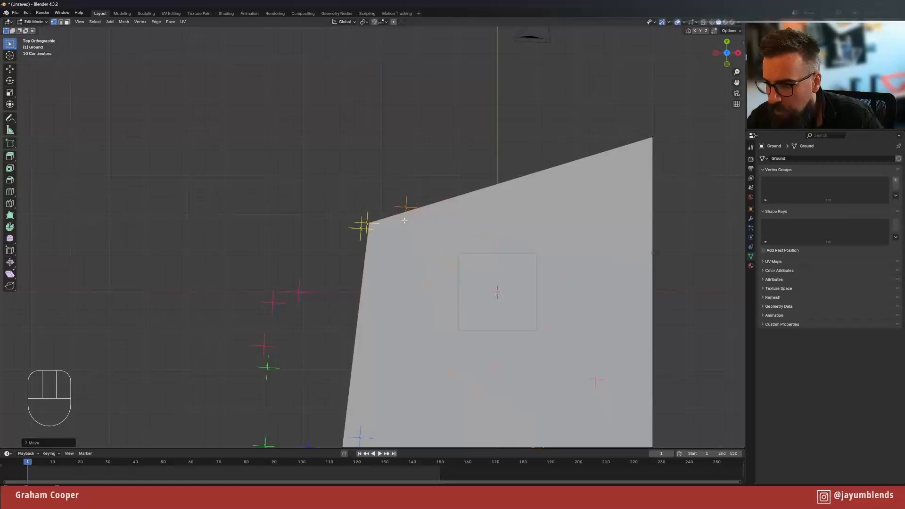
pyautogui.press('g')
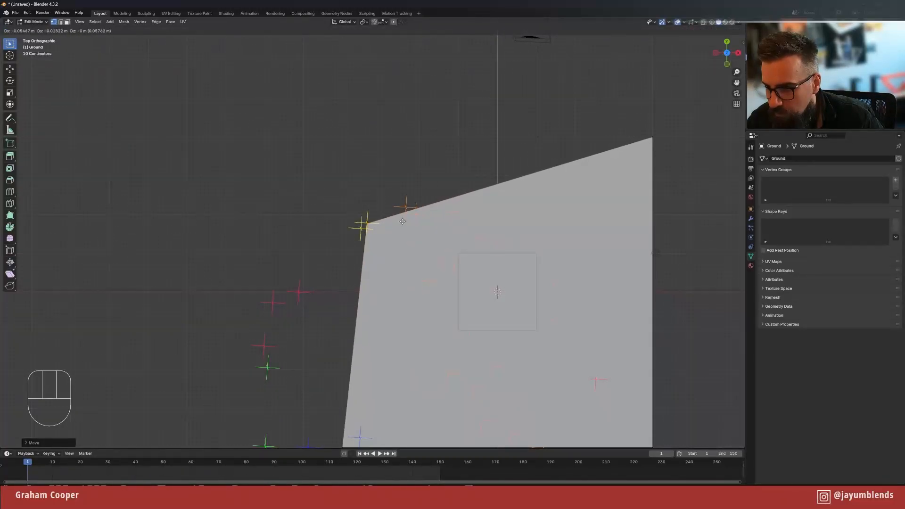
pyautogui.click(396, 224)
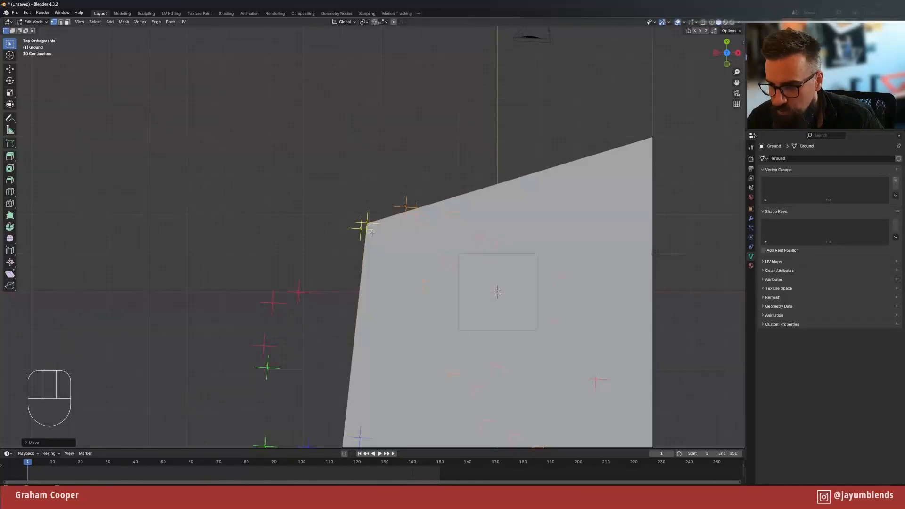
pyautogui.scroll(-2, 392, 246)
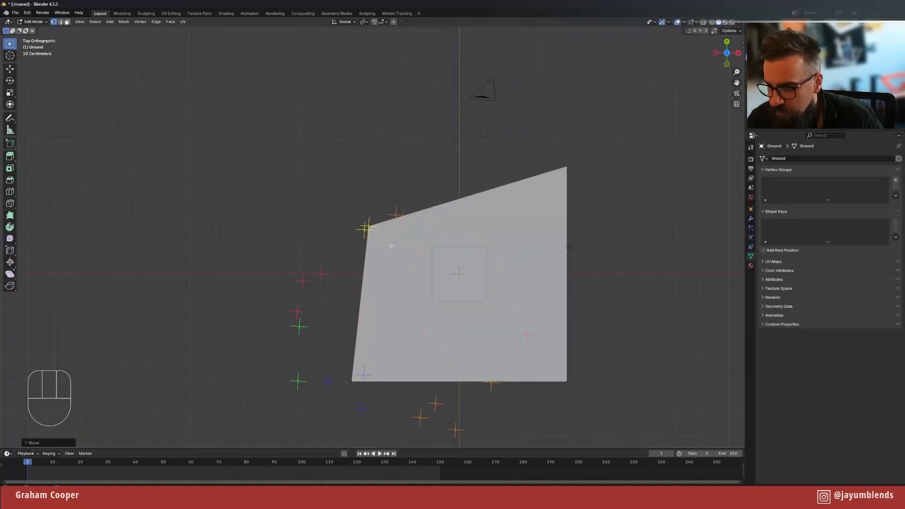
pyautogui.scroll(2, 391, 246)
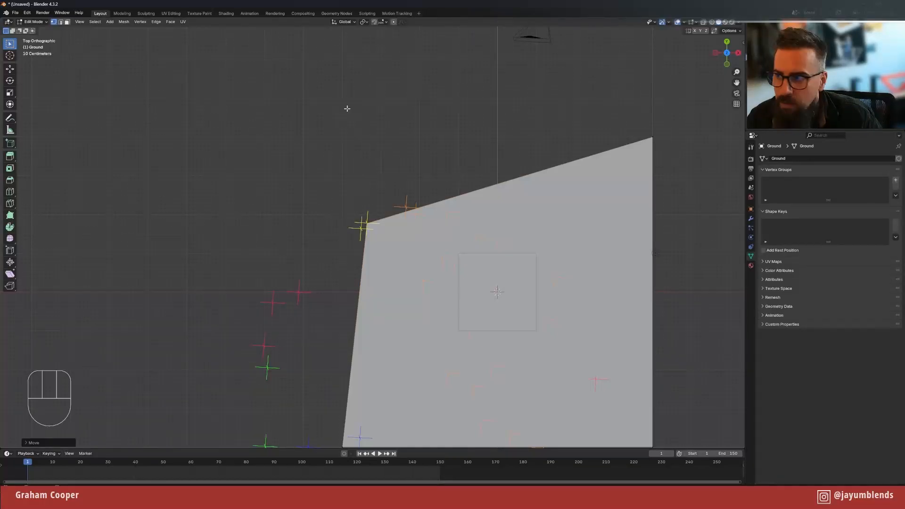
# - Split the 3D viewport vertically into a narrow view and a wide view side by side
pyautogui.rightClick(744, 77)
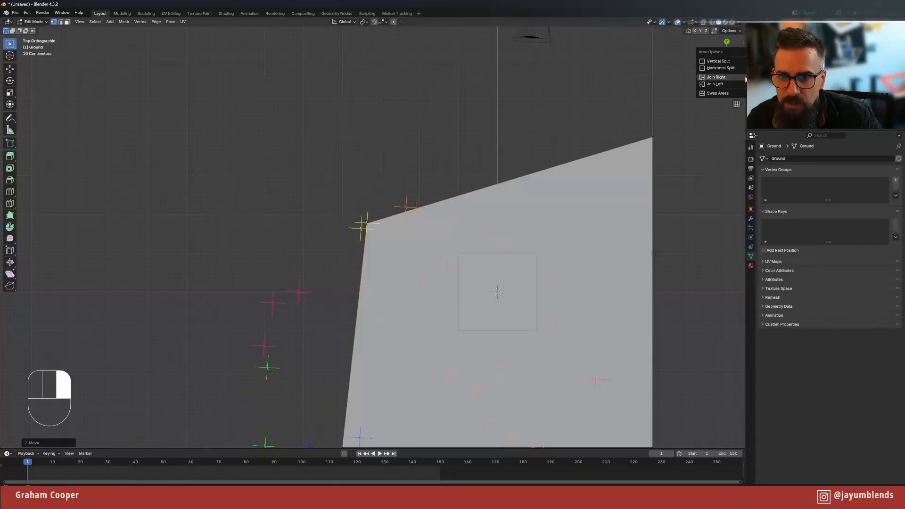
pyautogui.click(718, 61)
pyautogui.click(222, 89)
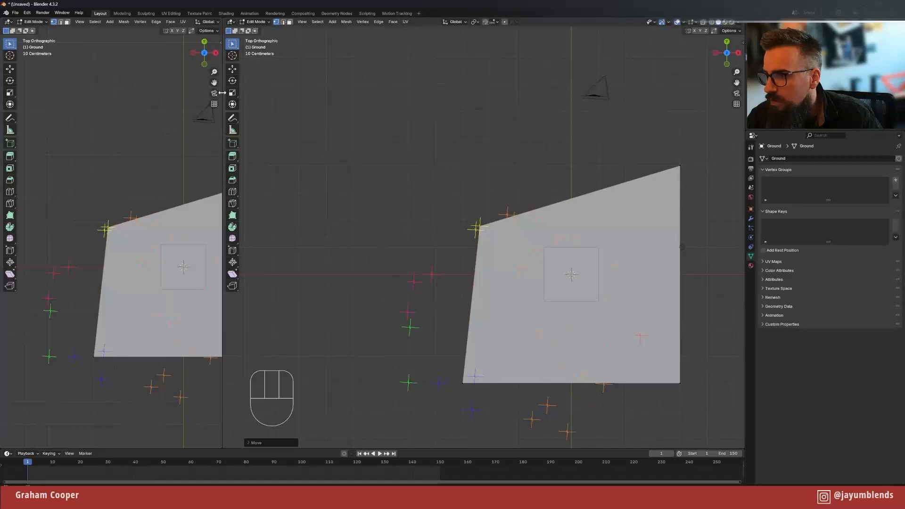
# - Show the camera view in the narrow viewport, hide its toolbar and frame the footage in it
pyautogui.click(8, 21)
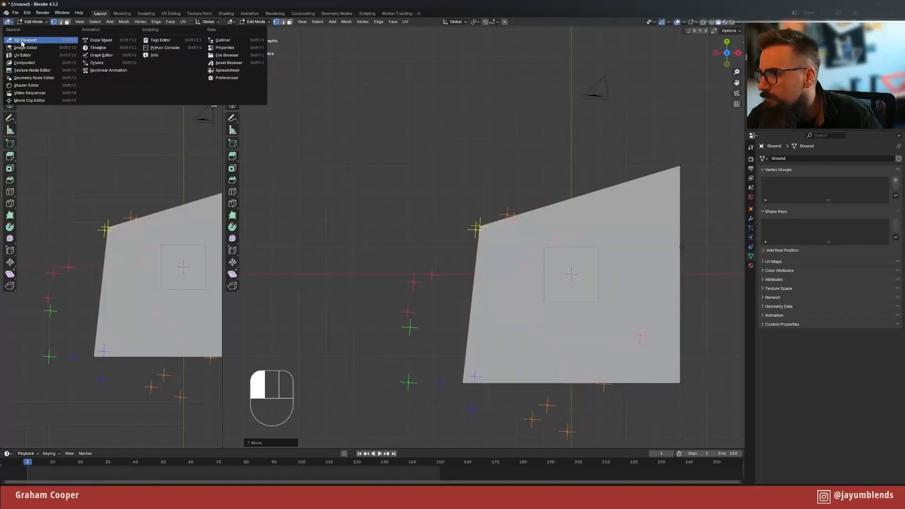
pyautogui.click(23, 40)
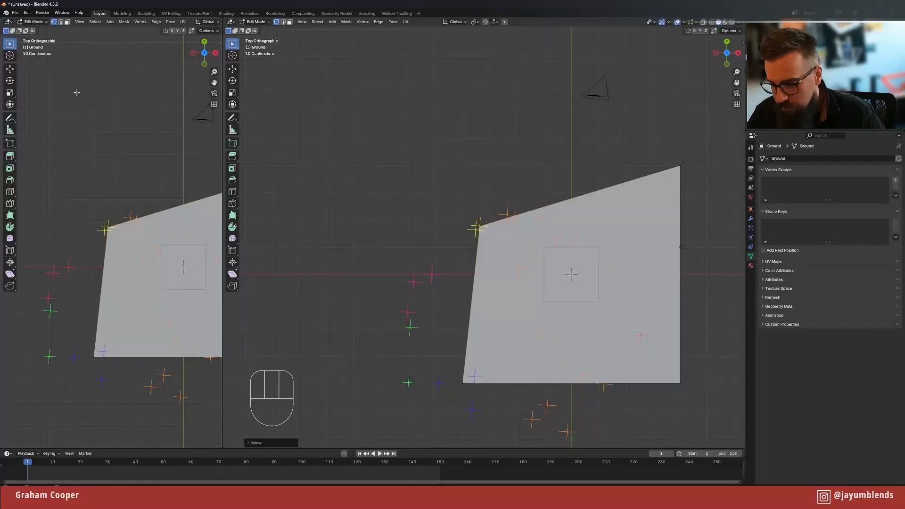
pyautogui.press('KP_0')
pyautogui.scroll(2, 104, 165)
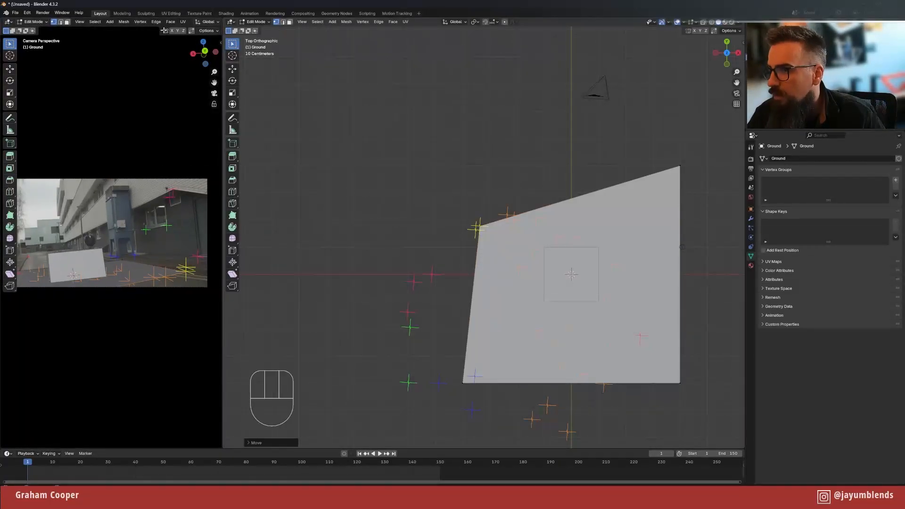
pyautogui.press('t')
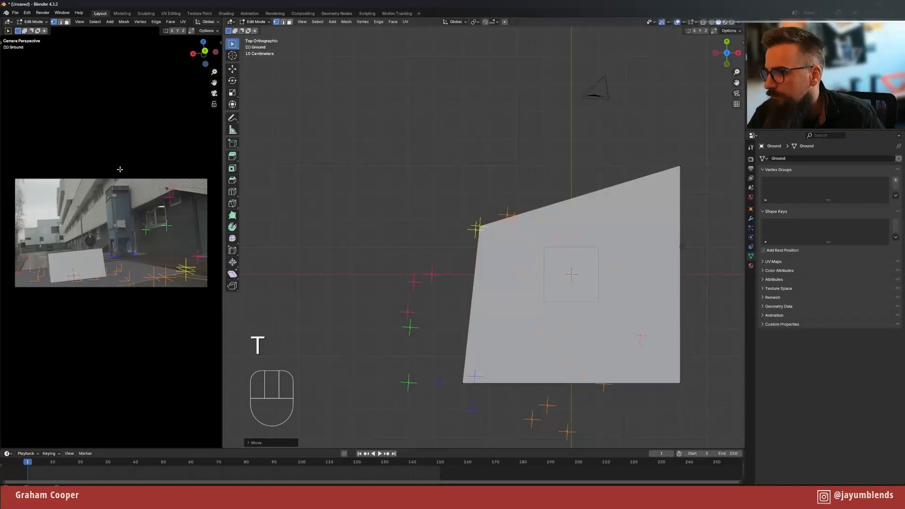
pyautogui.scroll(1, 120, 169)
pyautogui.keyDown('shift'); pyautogui.moveTo(119, 169); pyautogui.dragTo(127, 83, button='middle'); pyautogui.keyUp('shift')
pyautogui.scroll(-1, 127, 84)
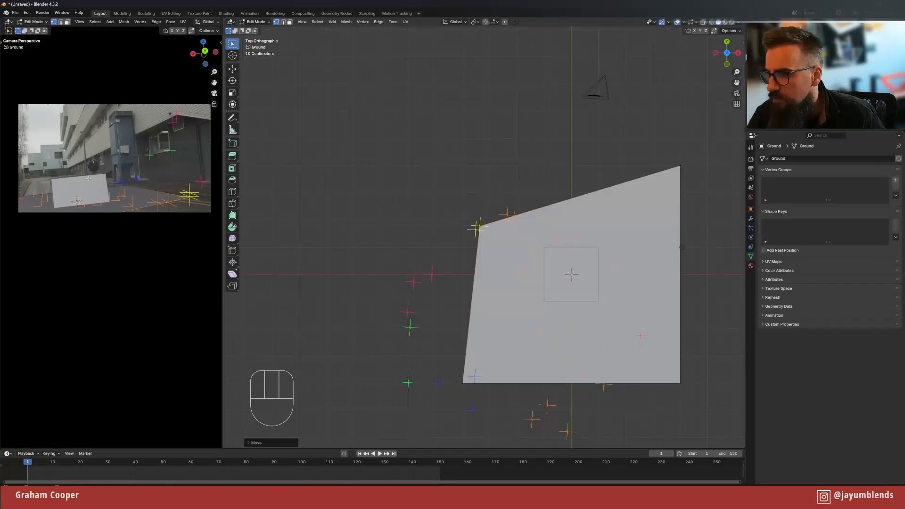
pyautogui.scroll(1, 88, 179)
# - Fine-tune the position of the Ground corner vertex at the yellow track markers
pyautogui.moveTo(474, 193); pyautogui.dragTo(485, 229)
pyautogui.press('g')
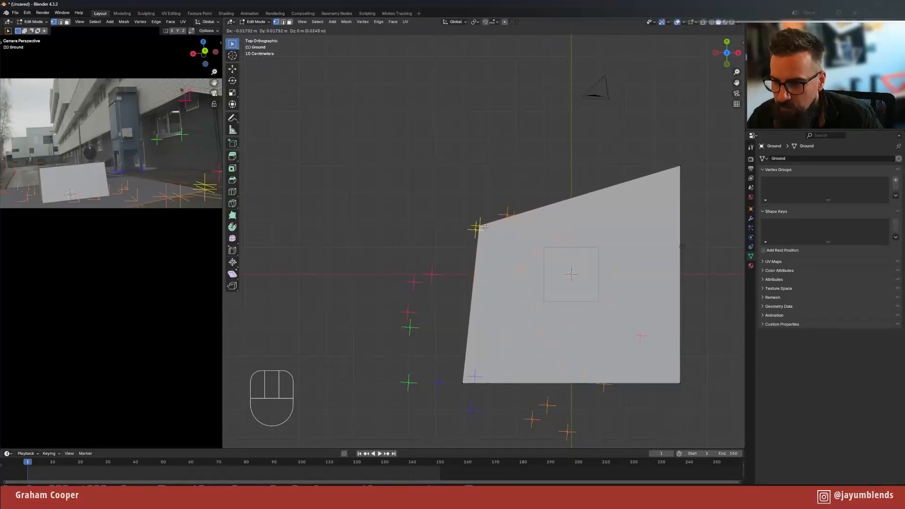
pyautogui.click(485, 228)
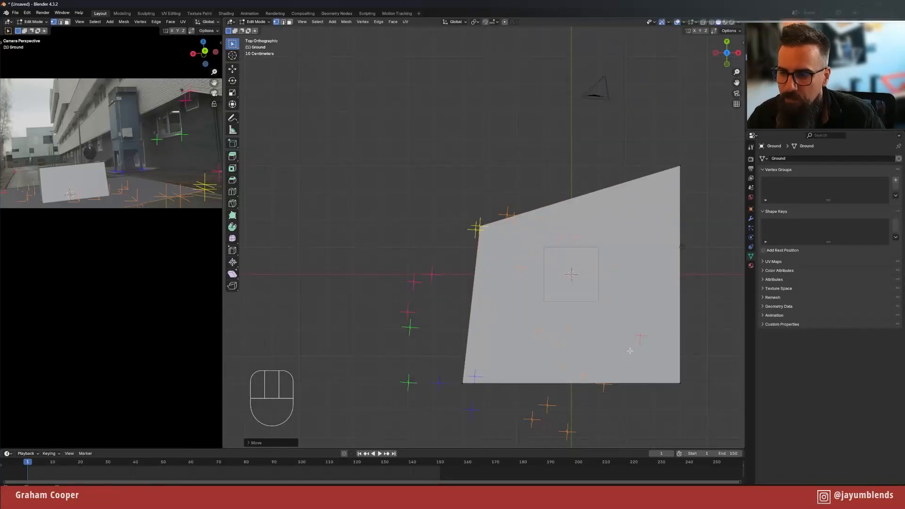
# - Move the two corners at the Ground plane's far end out onto the two distant red track markers
pyautogui.scroll(-3, 630, 350)
pyautogui.keyDown('shift'); pyautogui.moveTo(613, 347); pyautogui.dragTo(534, 118, button='middle'); pyautogui.keyUp('shift')
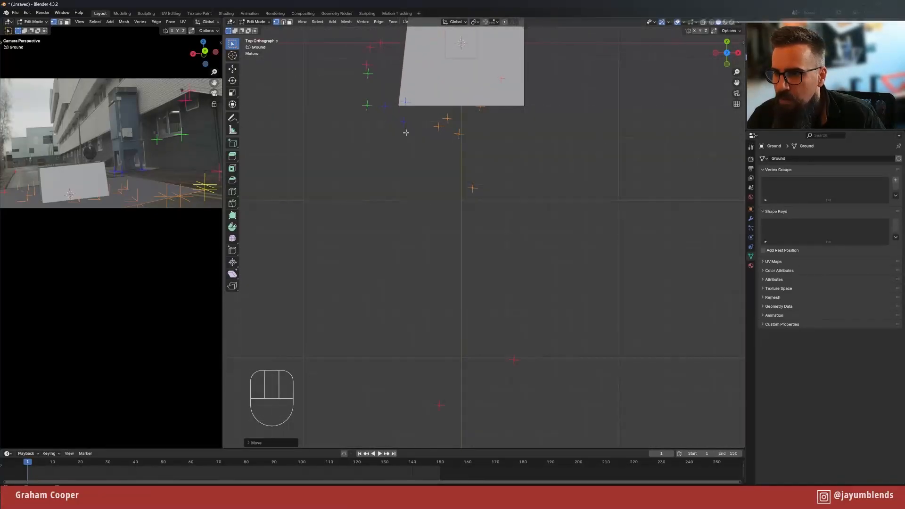
pyautogui.moveTo(389, 93); pyautogui.dragTo(409, 120)
pyautogui.press('g')
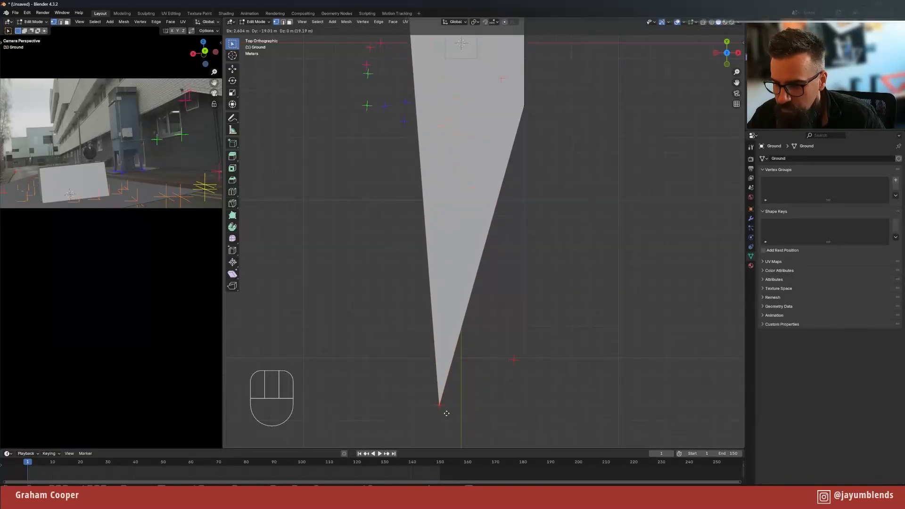
pyautogui.click(447, 413)
pyautogui.click(511, 94)
pyautogui.press('g')
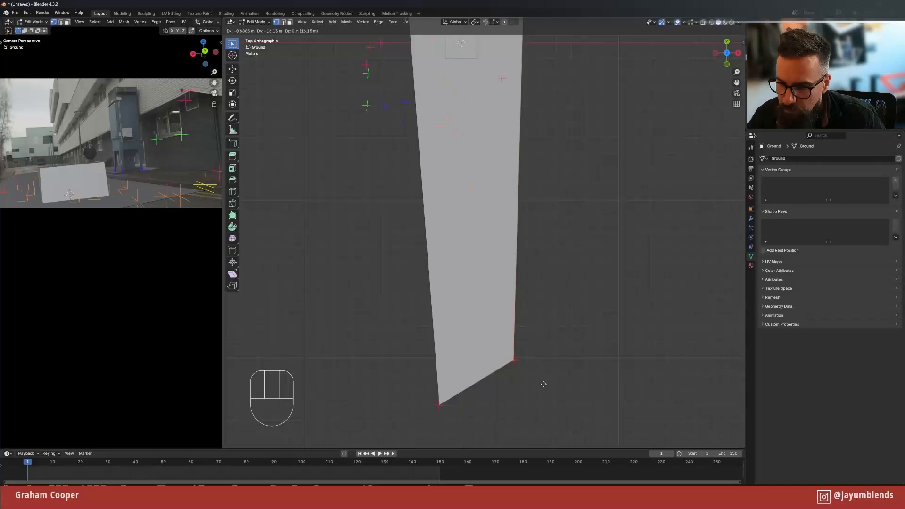
pyautogui.click(541, 384)
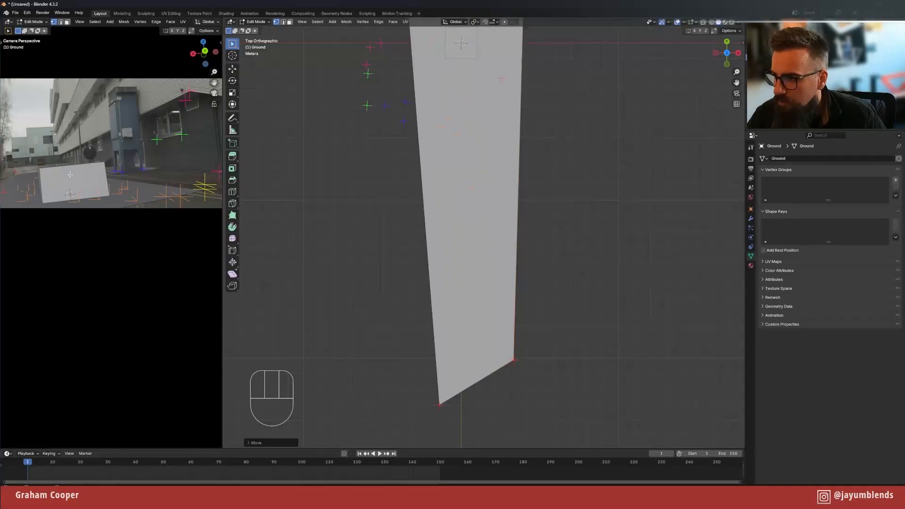
# - Move the Ground's remaining near corner inward, level with the corner at the yellow track markers
pyautogui.keyDown('shift'); pyautogui.moveTo(513, 56); pyautogui.dragTo(514, 183, button='middle'); pyautogui.keyUp('shift')
pyautogui.moveTo(507, 94); pyautogui.dragTo(540, 123)
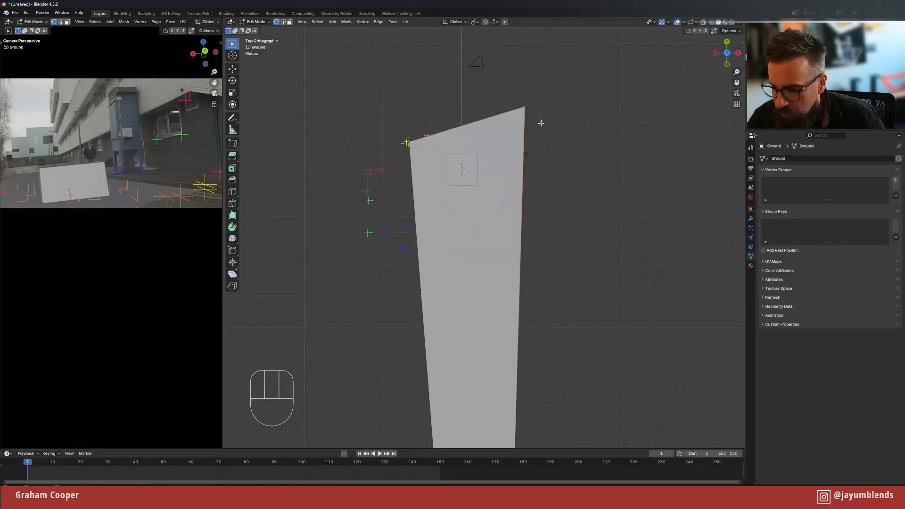
pyautogui.press('g')
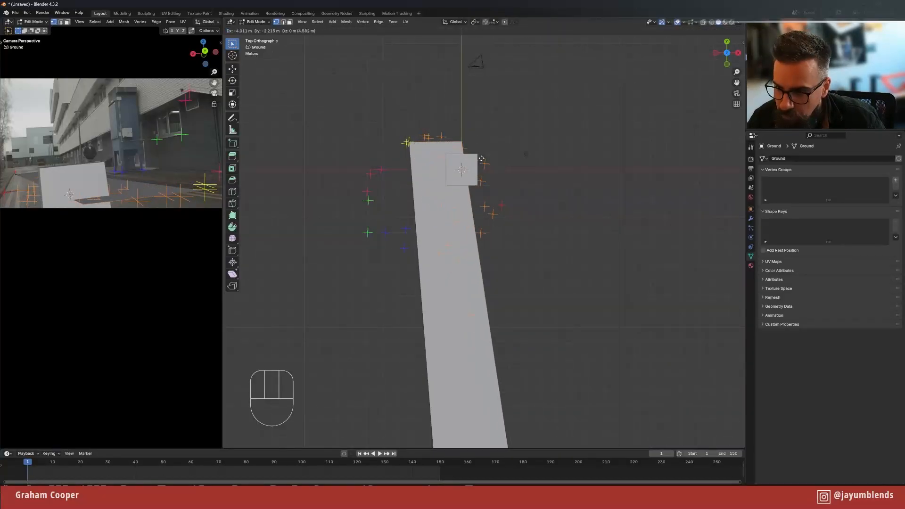
pyautogui.click(515, 160)
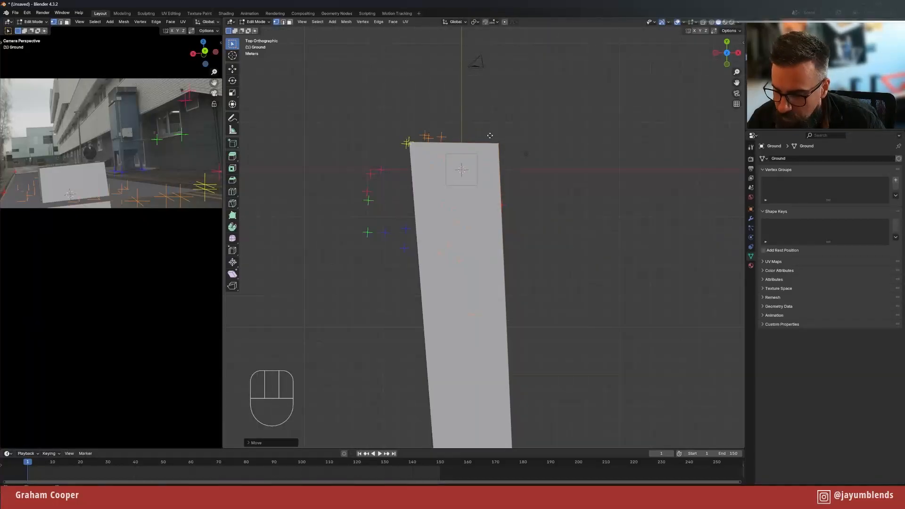
pyautogui.press('g')
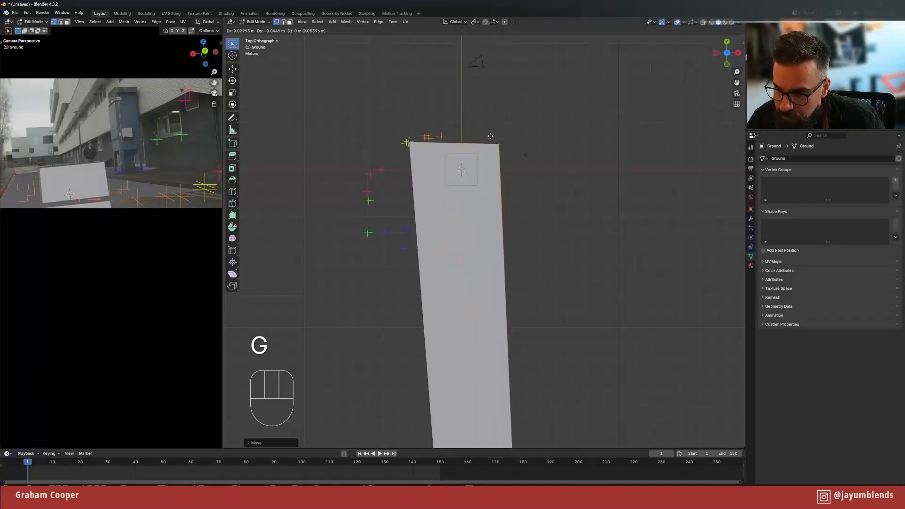
pyautogui.click(490, 136)
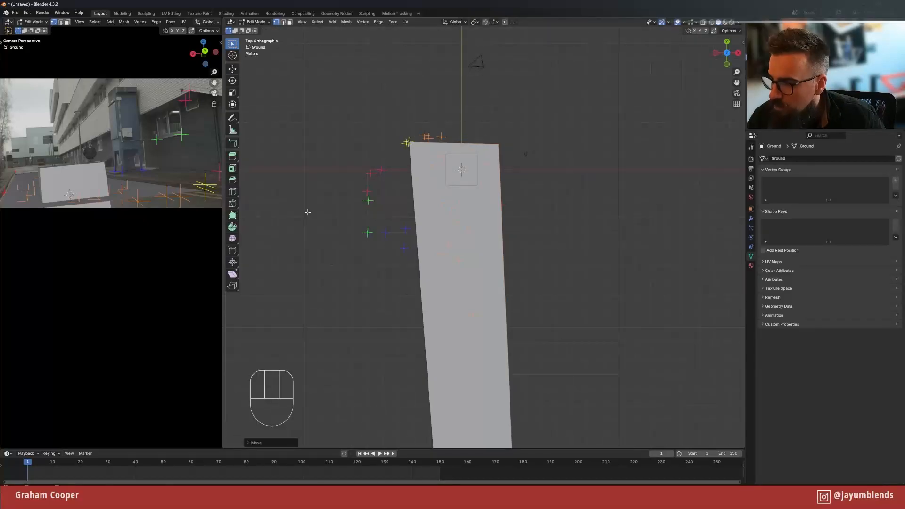
# - Leave Edit Mode and delete the cube in the camera view of the wide viewport
pyautogui.press('KP_0')
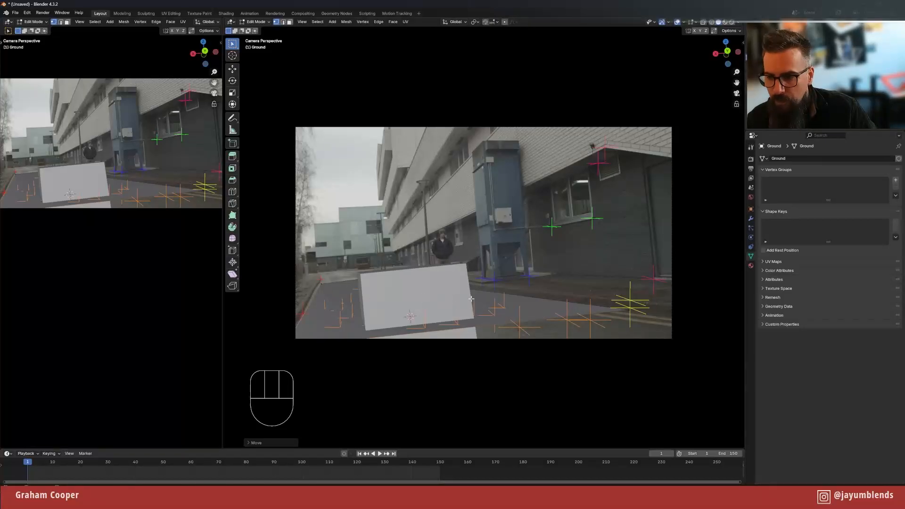
pyautogui.press('Tab')
pyautogui.click(407, 299)
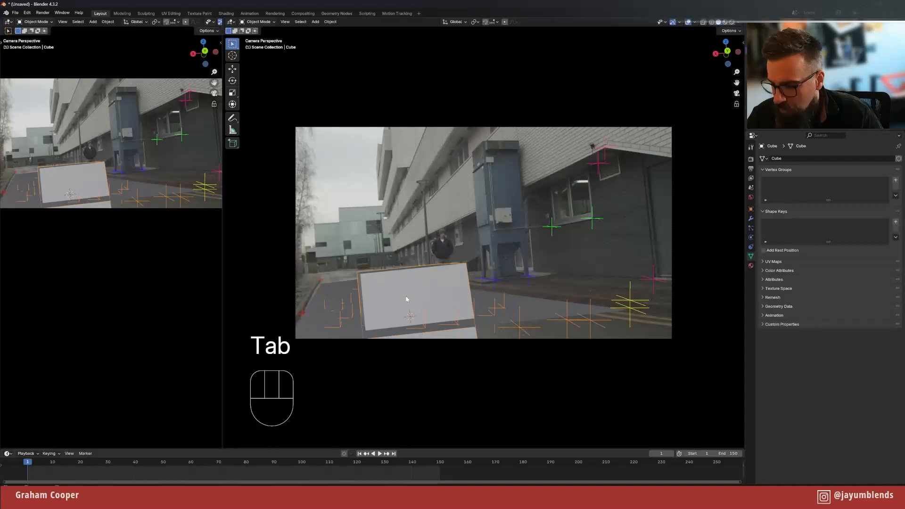
pyautogui.press('x')
pyautogui.click(407, 299)
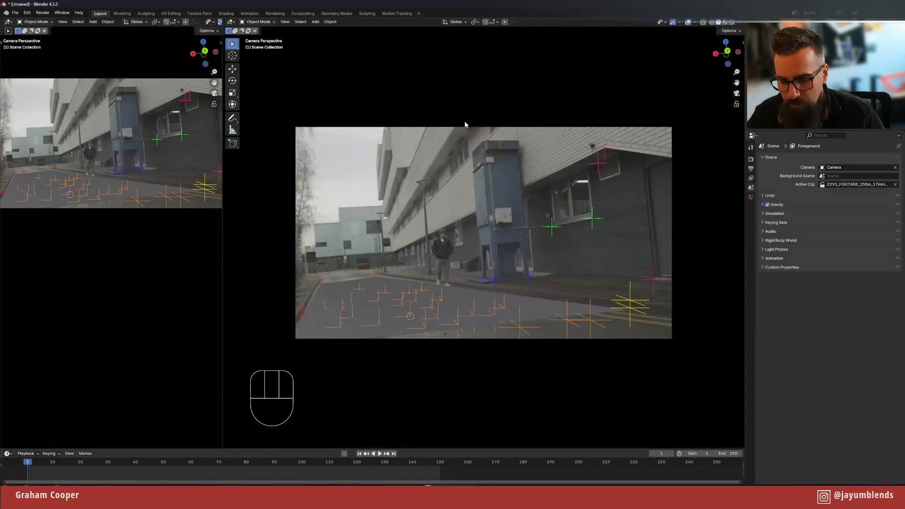
# - Select the Ground plane in top view, enter Edit Mode and fine-tune its farthest corner on the red track marker
pyautogui.press('KP_7')
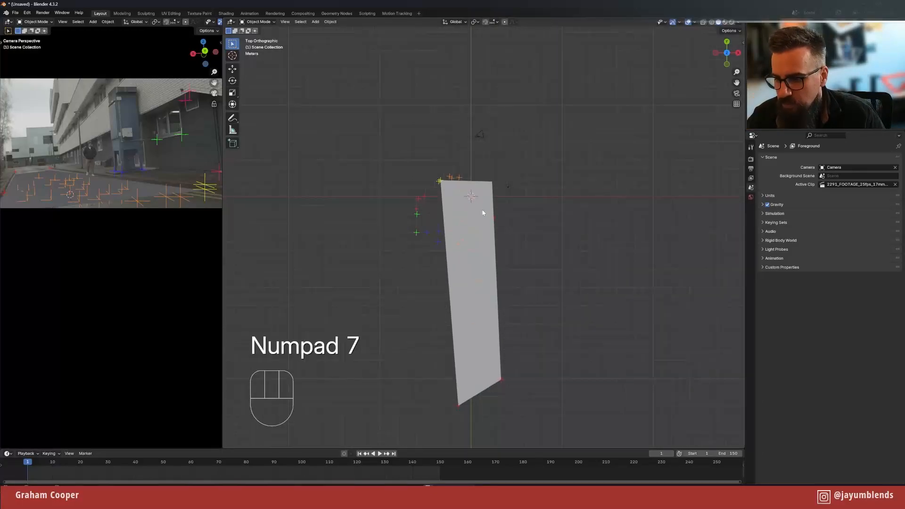
pyautogui.keyDown('shift'); pyautogui.moveTo(488, 220); pyautogui.dragTo(465, 55, button='middle'); pyautogui.keyUp('shift')
pyautogui.scroll(4, 476, 160)
pyautogui.keyDown('shift'); pyautogui.moveTo(476, 159); pyautogui.dragTo(528, 167, button='middle'); pyautogui.keyUp('shift')
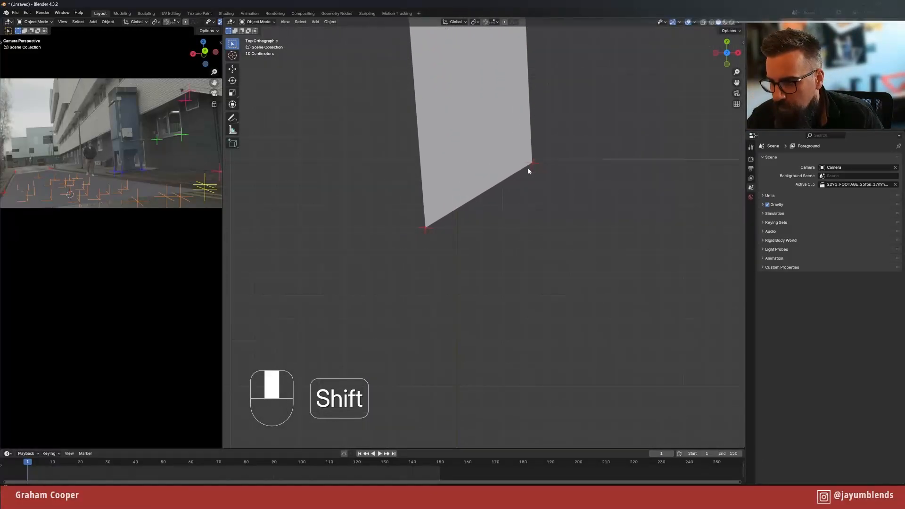
pyautogui.click(415, 217)
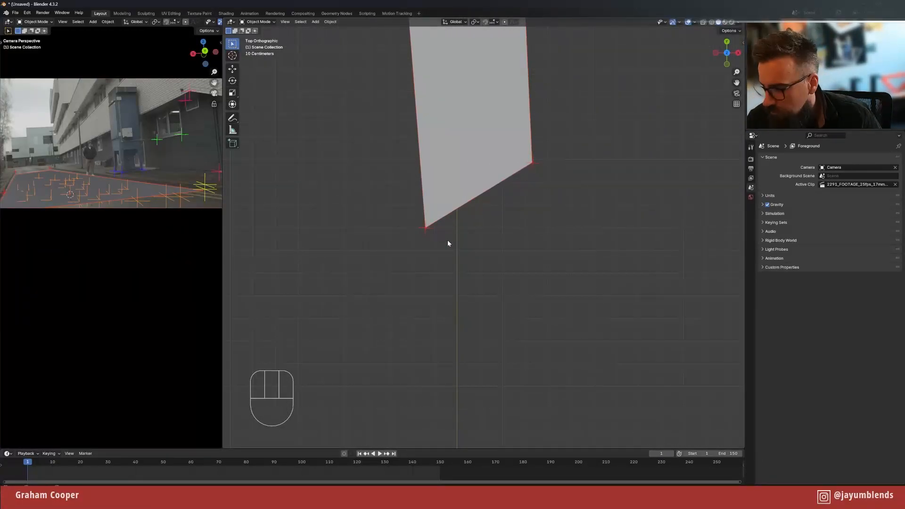
pyautogui.press('Tab')
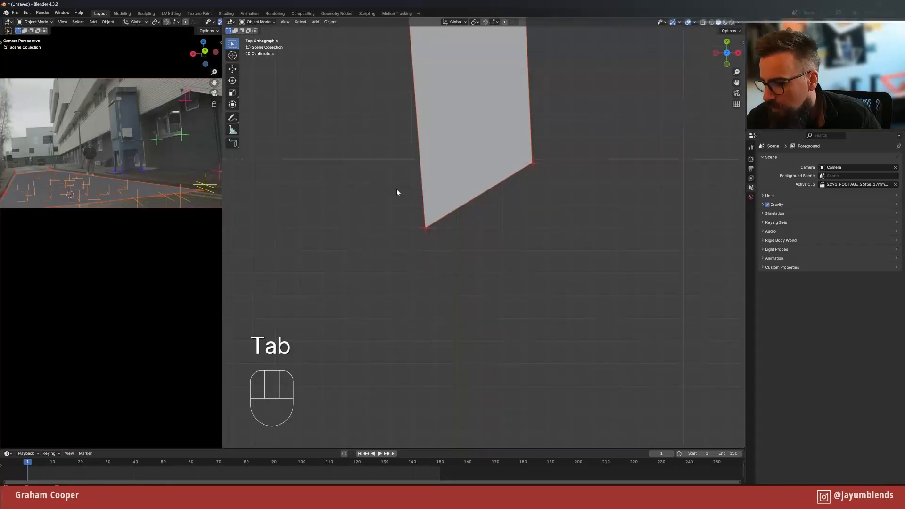
pyautogui.press('Tab')
pyautogui.click(445, 169)
pyautogui.press('Tab')
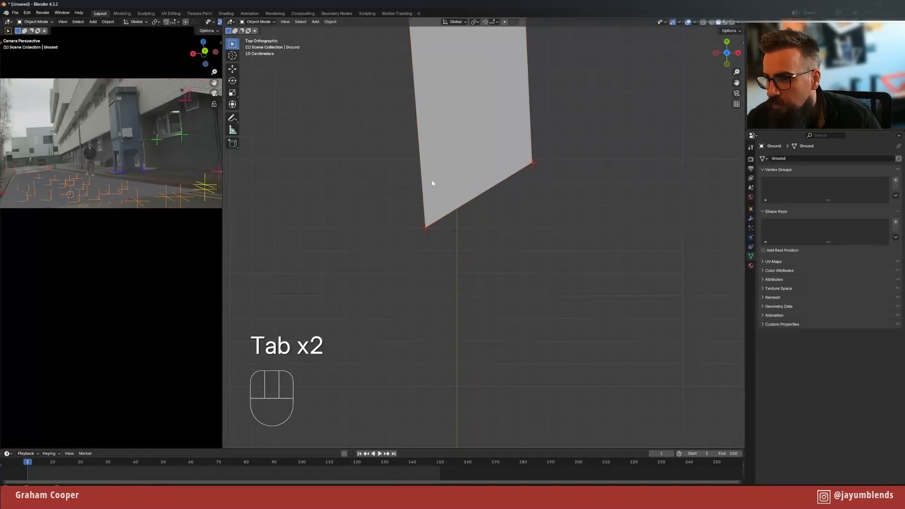
pyautogui.press('Tab')
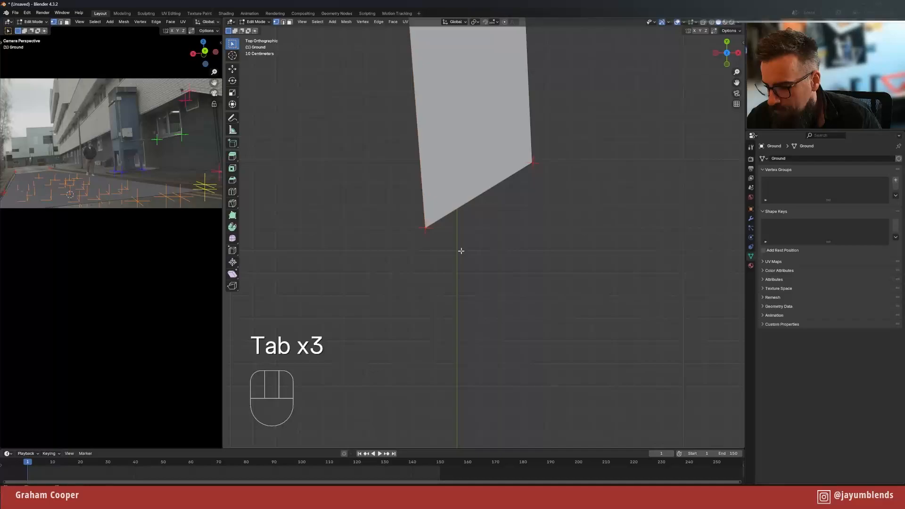
pyautogui.press('g')
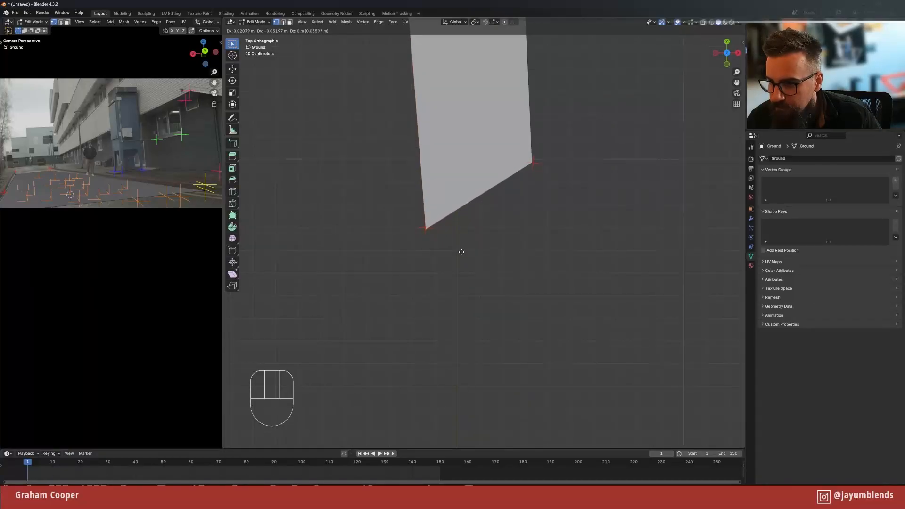
pyautogui.click(440, 248)
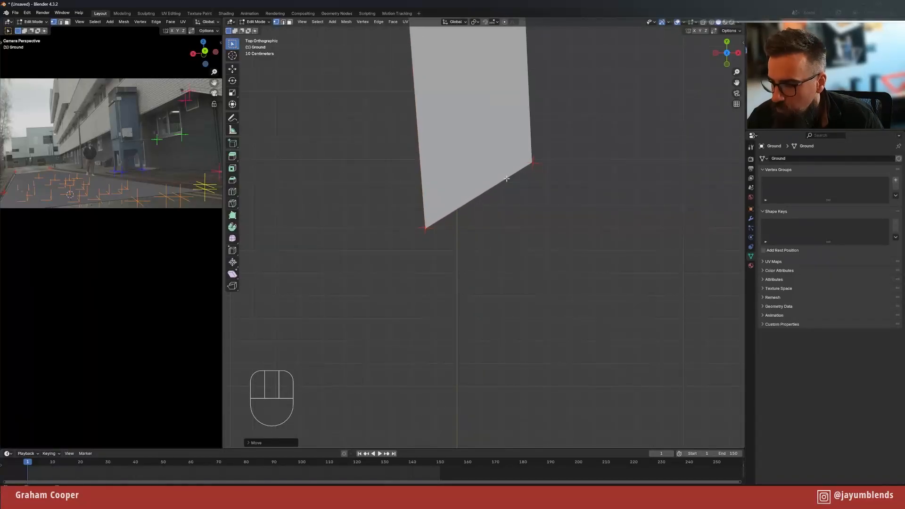
# - Switch to edge selection and extrude the Ground's far edge outward beyond the two red track markers
pyautogui.click(283, 22)
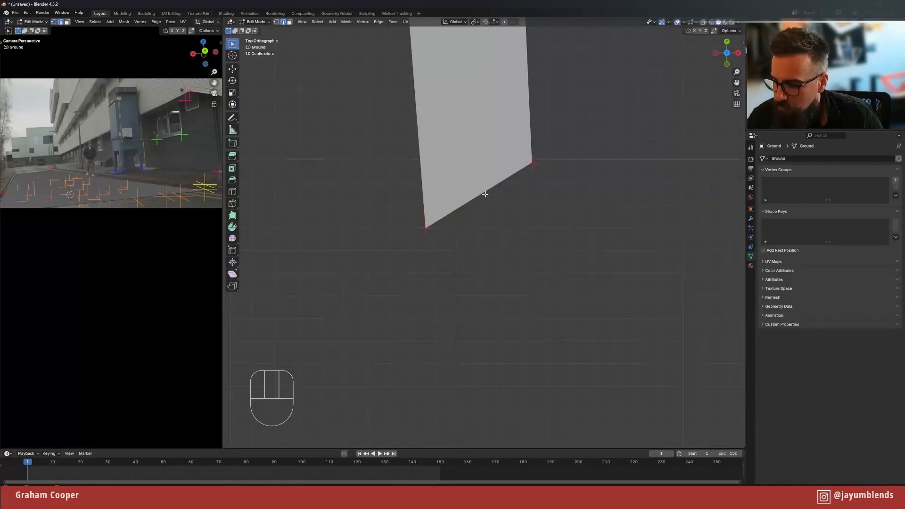
pyautogui.press('2')
pyautogui.press('2')
pyautogui.press('2')
pyautogui.press('2')
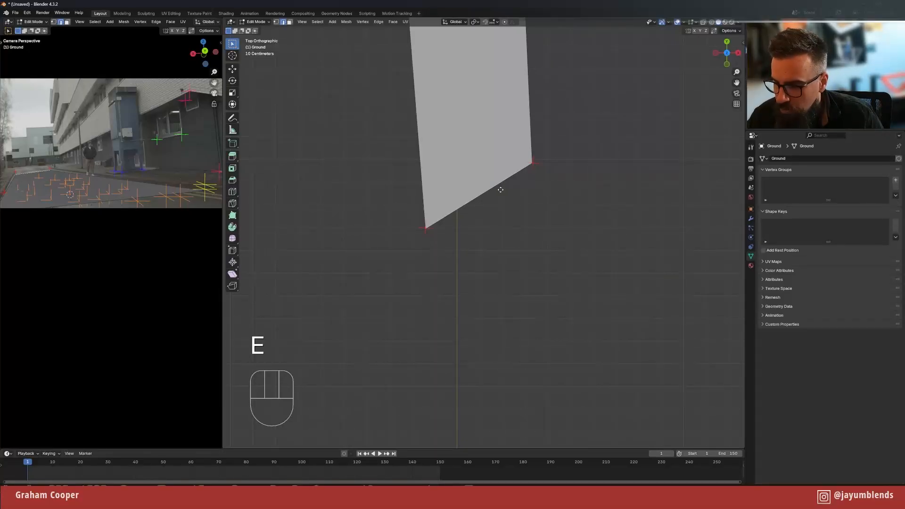
pyautogui.press('e')
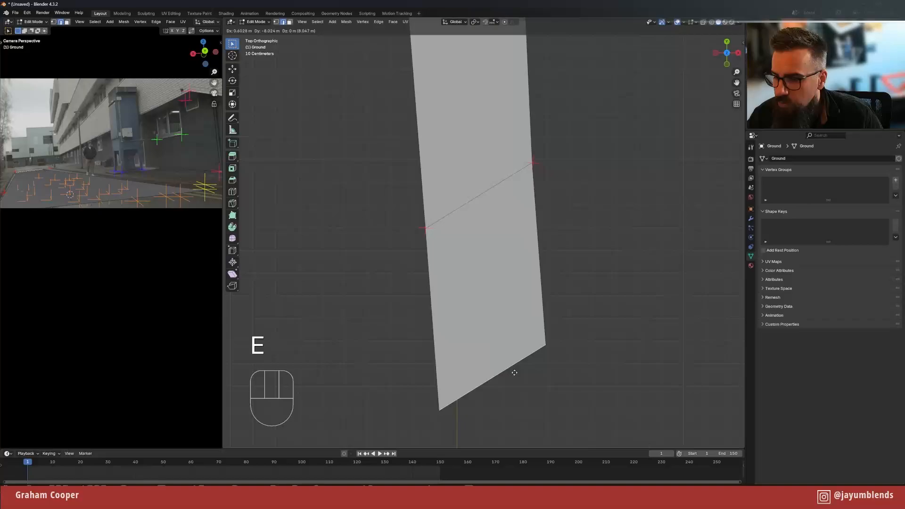
pyautogui.click(511, 428)
pyautogui.scroll(-4, 498, 369)
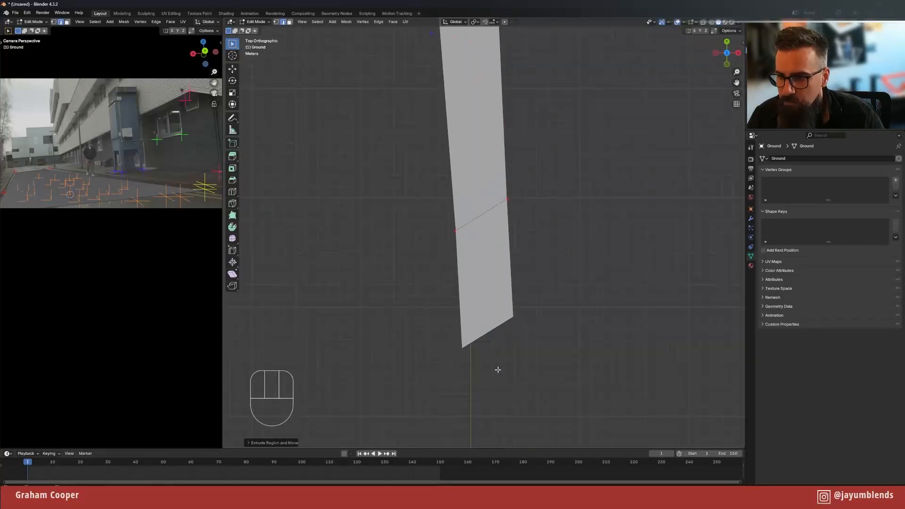
# - Switch to vertex selection and move the outermost corner of the extruded Ground section farther along the street and slightly outward
pyautogui.scroll(-1, 497, 369)
pyautogui.keyDown('shift'); pyautogui.moveTo(503, 356); pyautogui.dragTo(483, 272, button='middle'); pyautogui.keyUp('shift')
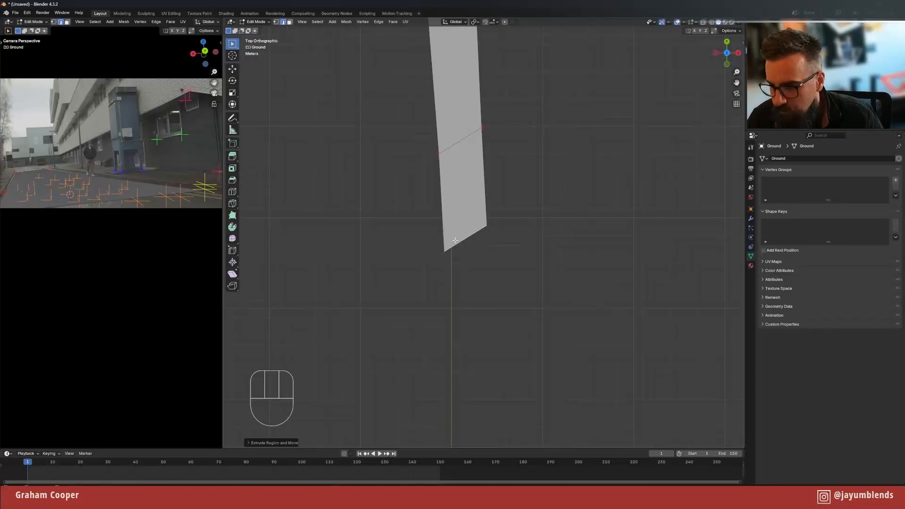
pyautogui.press('1')
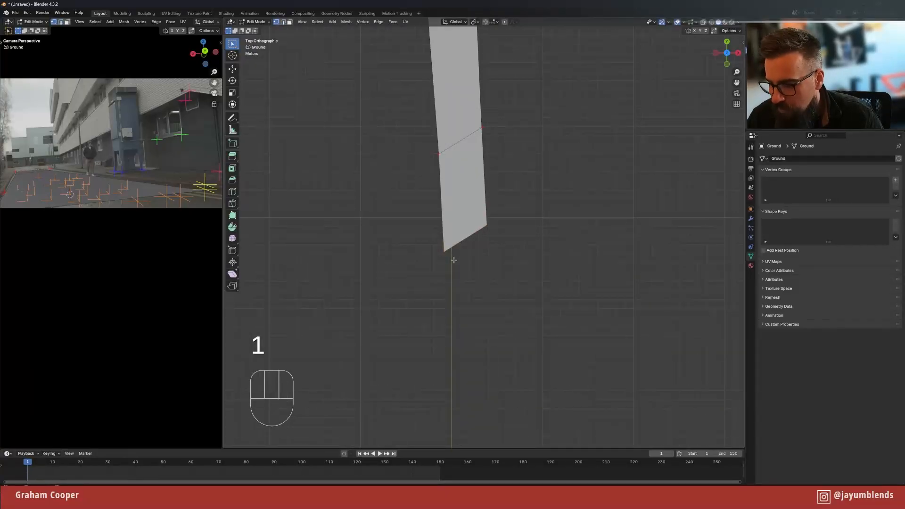
pyautogui.press('g')
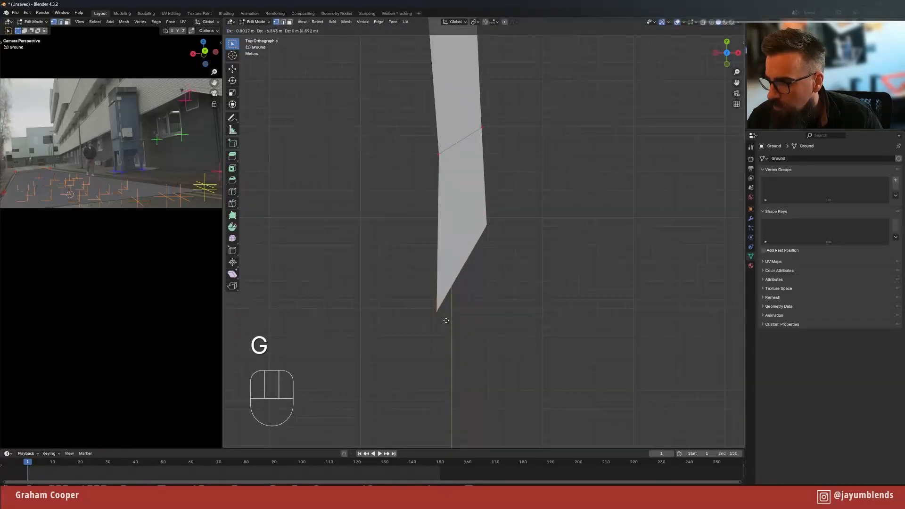
pyautogui.click(443, 340)
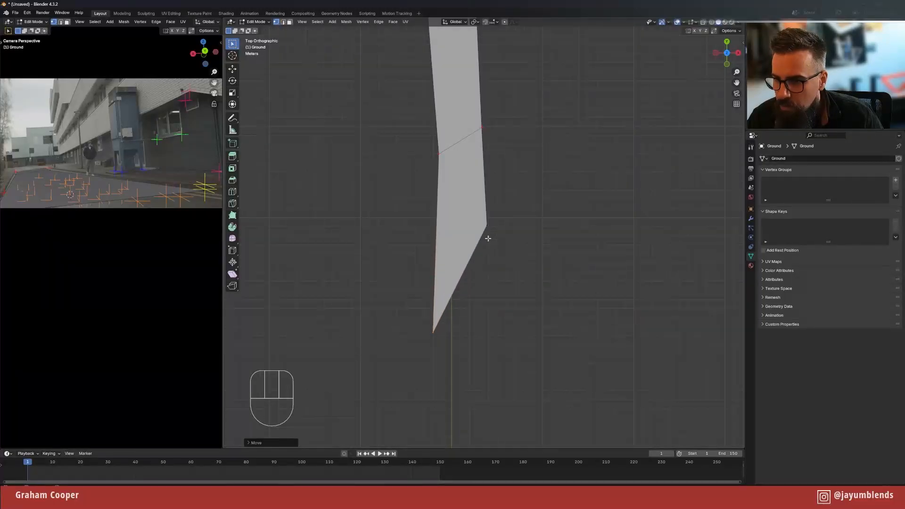
# - Move the other far corner of the extruded Ground section about 12 m along the street, level with the first far corner
pyautogui.moveTo(477, 218); pyautogui.dragTo(504, 247)
pyautogui.press('g')
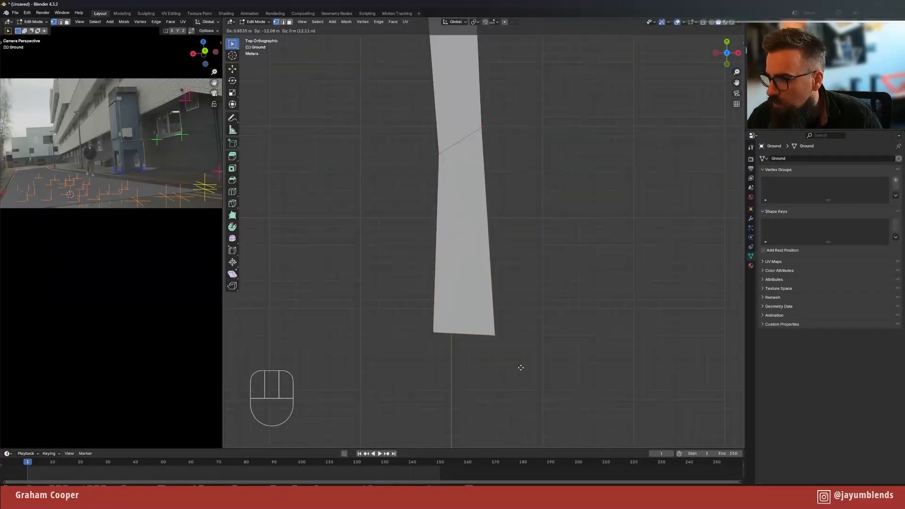
pyautogui.click(522, 366)
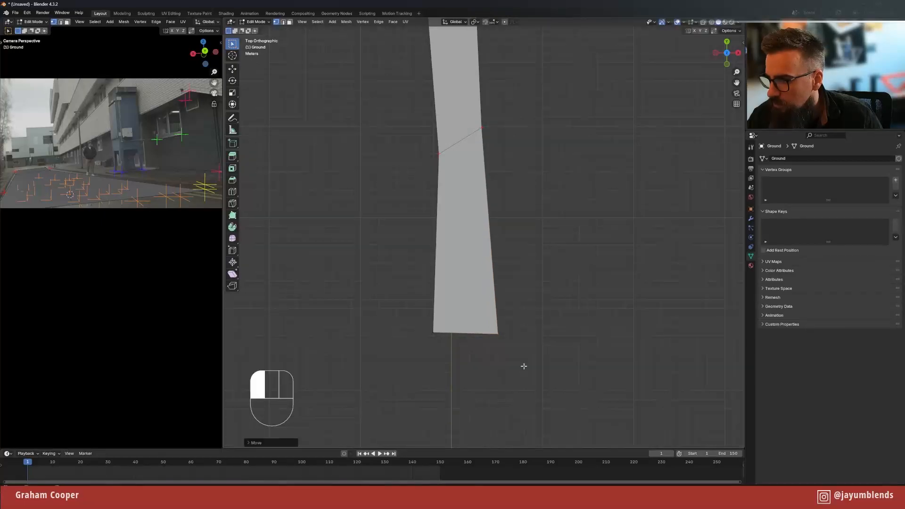
# - Fine-tune the Ground's far corner on the building side slightly outward so the end edge runs straight across the street
pyautogui.click(426, 325)
pyautogui.press('g')
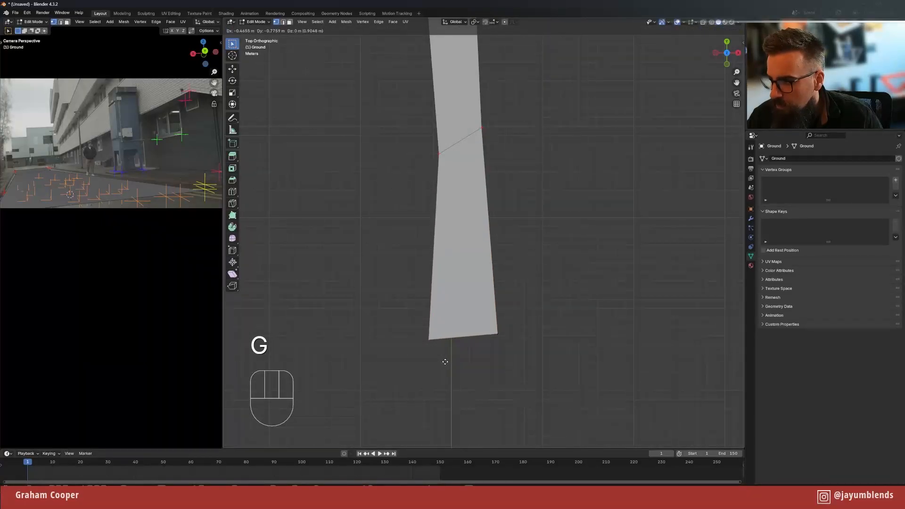
pyautogui.click(445, 361)
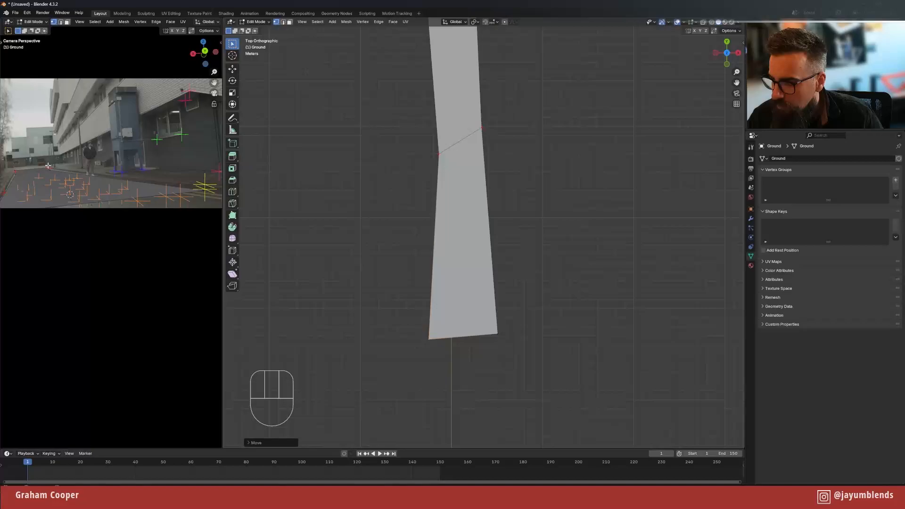
pyautogui.moveTo(398, 326); pyautogui.dragTo(453, 352)
pyautogui.press('g')
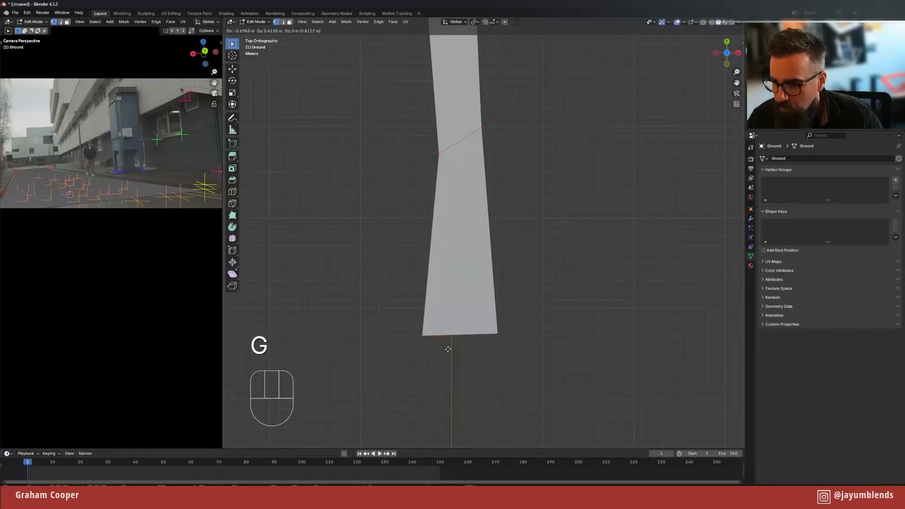
pyautogui.click(455, 348)
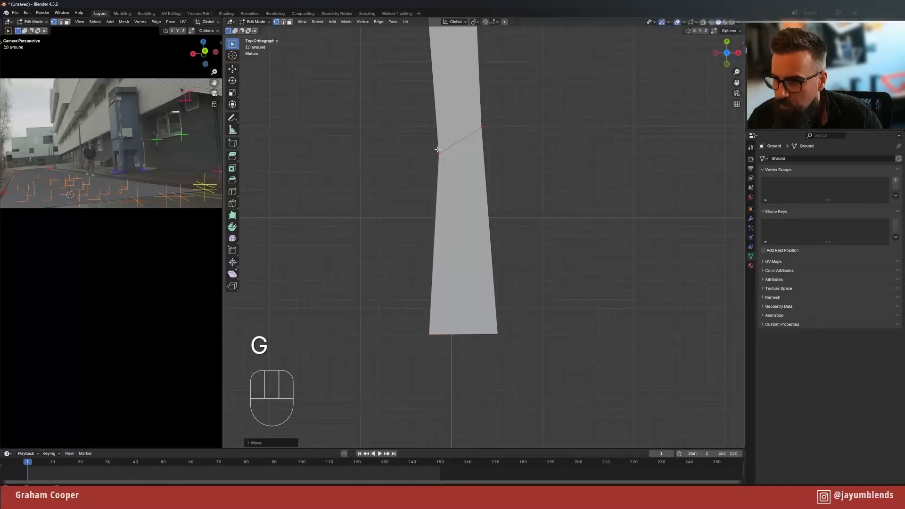
# - Move the Ground's middle vertex on the building side about 0.6 m outward, just past its red track marker
pyautogui.moveTo(428, 149); pyautogui.dragTo(450, 160)
pyautogui.press('g')
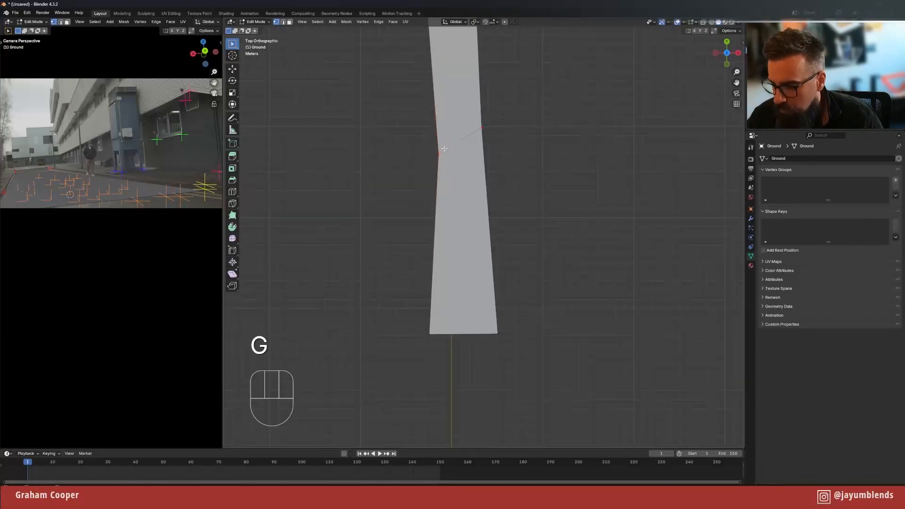
pyautogui.press('g')
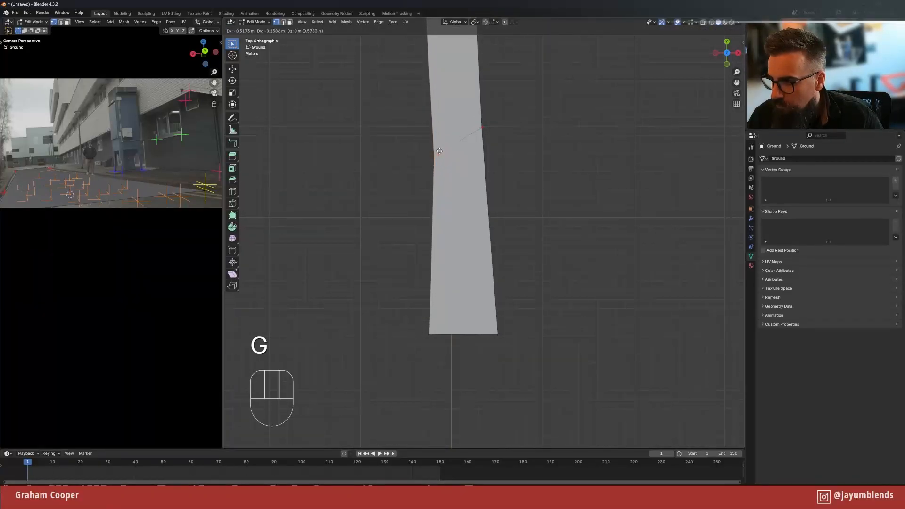
pyautogui.click(439, 153)
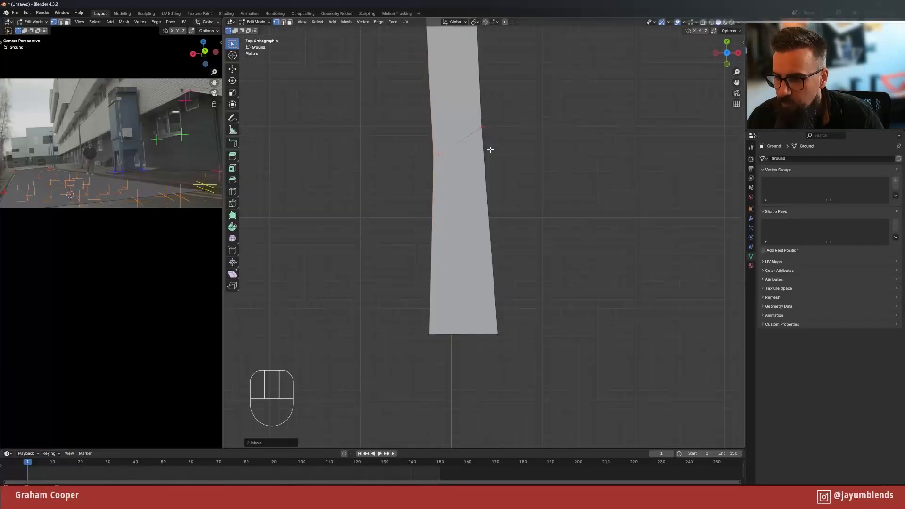
# - In top view, nudge the opposite middle vertex of the Ground slightly outward at the other red track marker
pyautogui.scroll(-3, 489, 149)
pyautogui.moveTo(497, 190); pyautogui.dragTo(437, 134, button='middle')
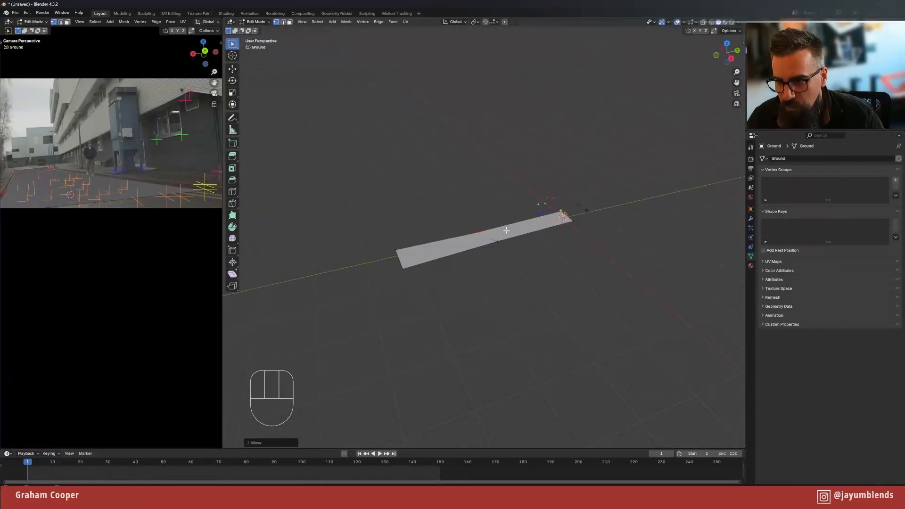
pyautogui.moveTo(471, 237); pyautogui.dragTo(509, 274, button='middle')
pyautogui.press('KP_7')
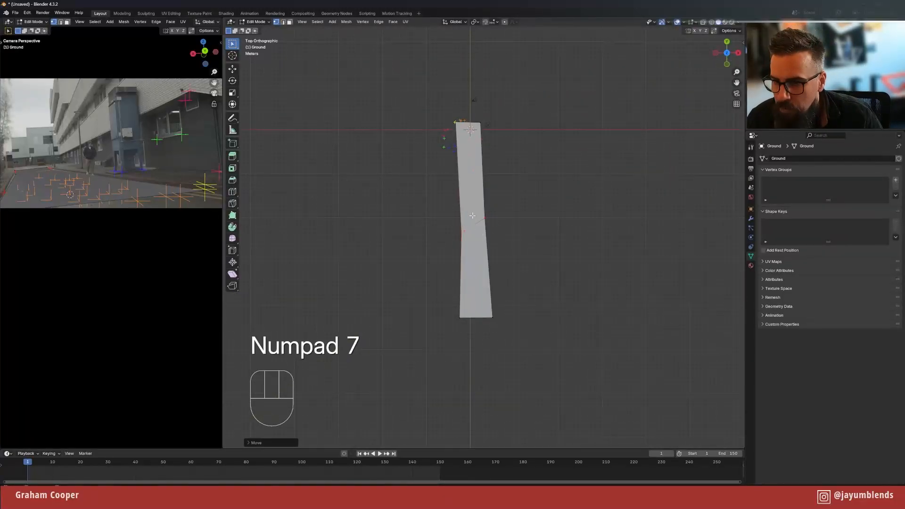
pyautogui.moveTo(483, 206); pyautogui.dragTo(504, 229)
pyautogui.press('g')
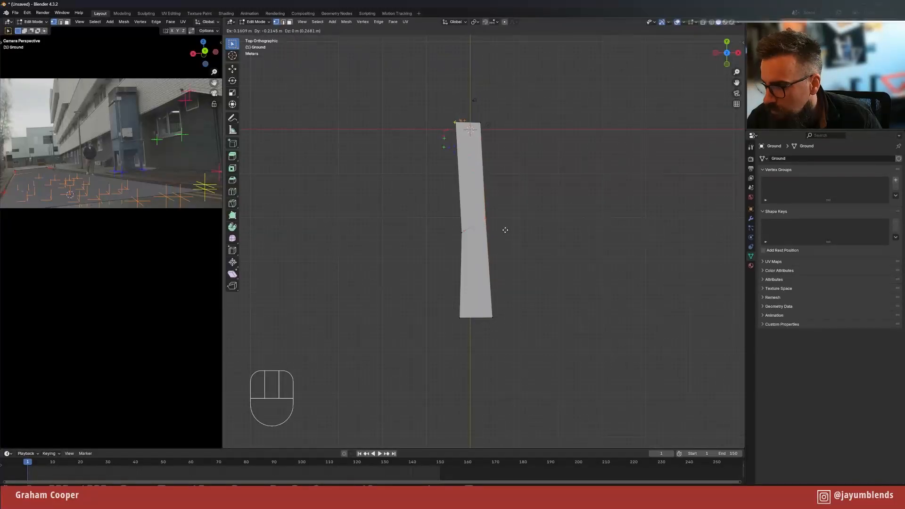
pyautogui.click(505, 230)
# - Pull the far corner away from the building slightly inward, and nudge the near corner on the same side
pyautogui.moveTo(487, 311); pyautogui.dragTo(504, 325)
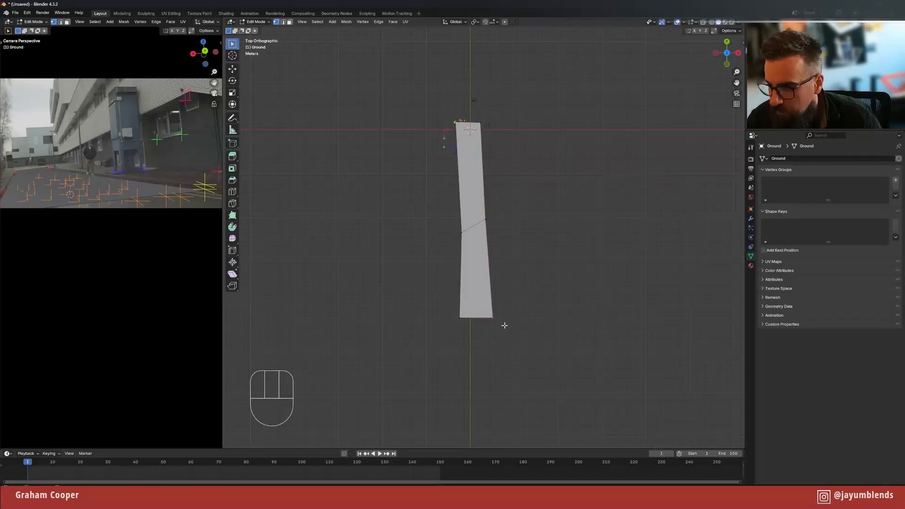
pyautogui.press('g')
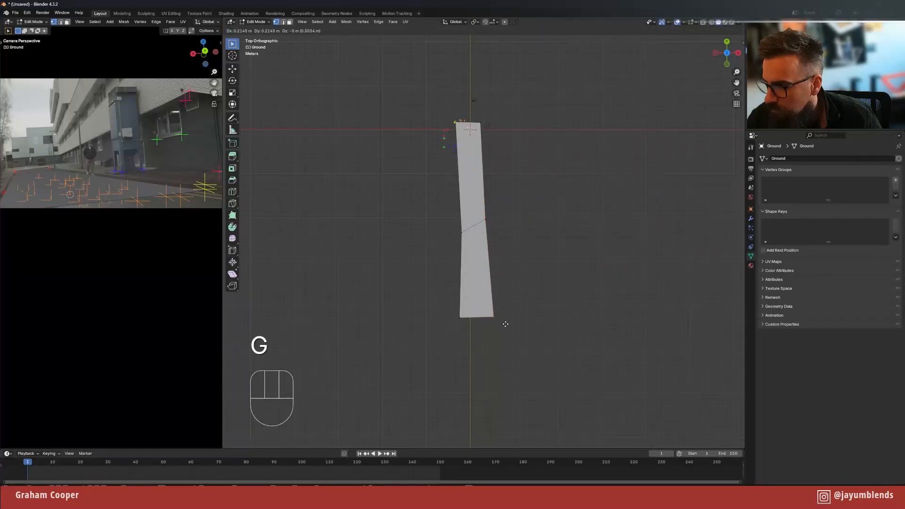
pyautogui.click(502, 324)
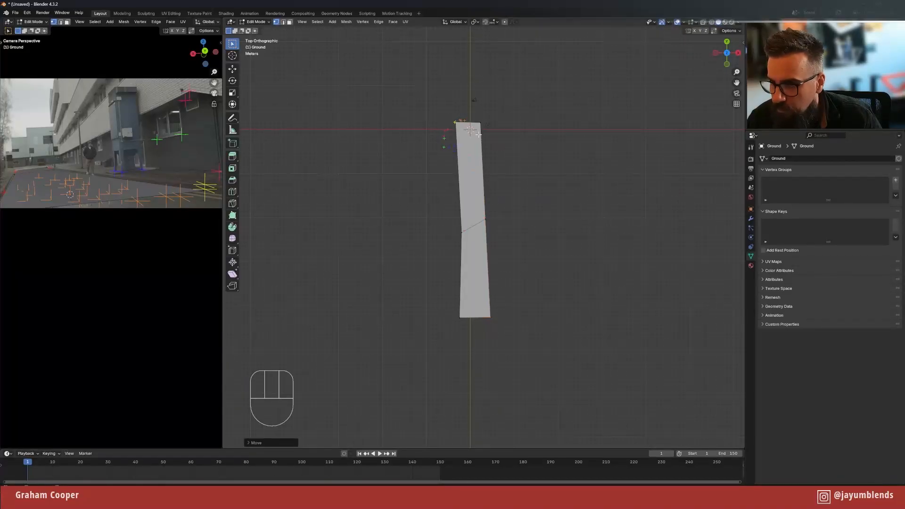
pyautogui.moveTo(474, 118); pyautogui.dragTo(488, 128)
pyautogui.press('g')
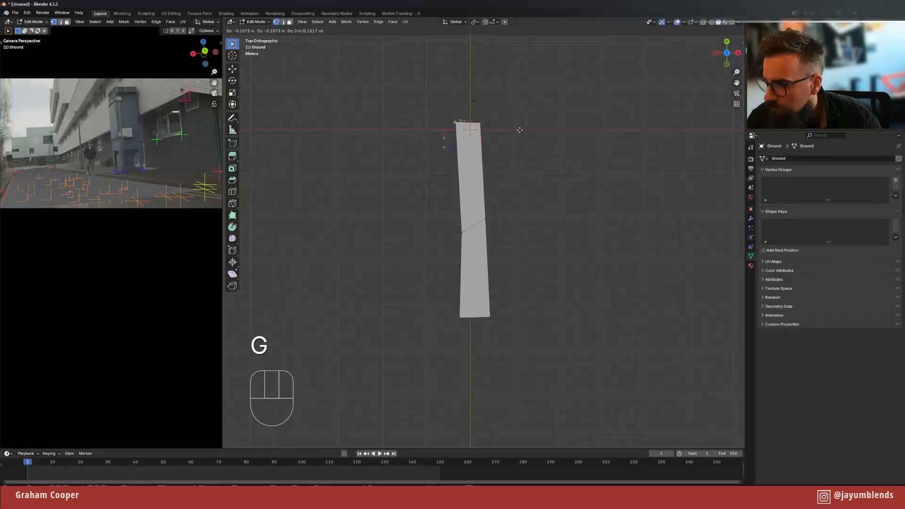
pyautogui.click(520, 130)
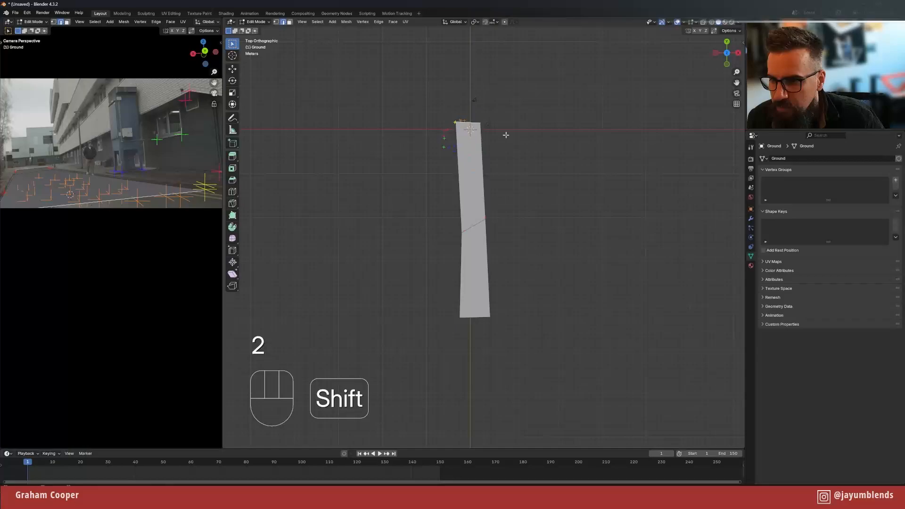
# - Extrude the Ground's near edge about 7 m along Y so the plane extends behind the camera
pyautogui.keyDown('shift'); pyautogui.moveTo(505, 135); pyautogui.dragTo(508, 236, button='middle'); pyautogui.keyUp('shift')
pyautogui.scroll(7, 509, 236)
pyautogui.scroll(3, 585, 264)
pyautogui.keyDown('shift'); pyautogui.moveTo(606, 273); pyautogui.dragTo(525, 301, button='middle'); pyautogui.keyUp('shift')
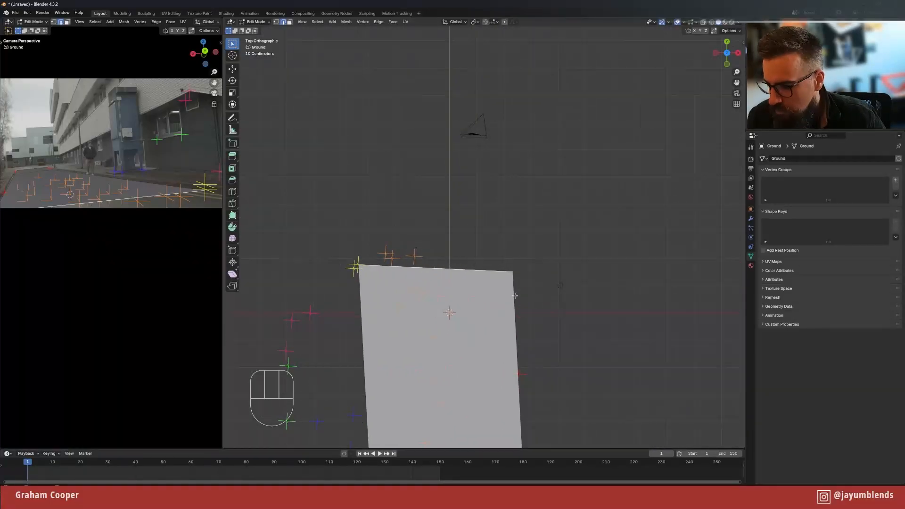
pyautogui.press('e')
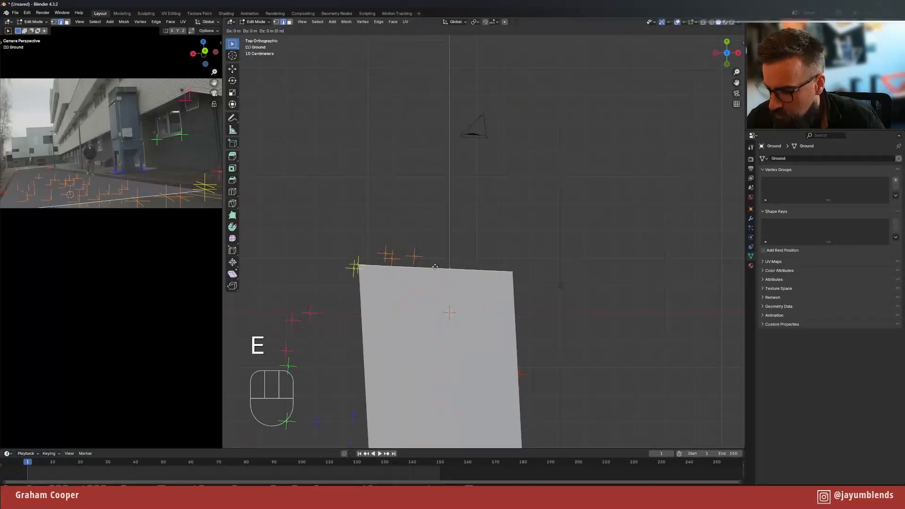
pyautogui.press('y')
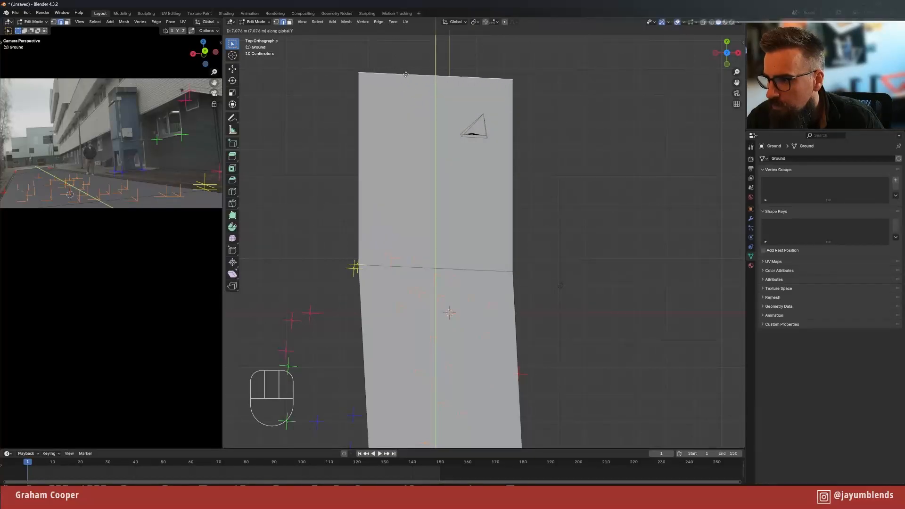
pyautogui.click(405, 75)
# - Switch to vertex selection and move the new section's end corner on the building side outward, continuing the line of the street
pyautogui.press('1')
pyautogui.click(344, 69)
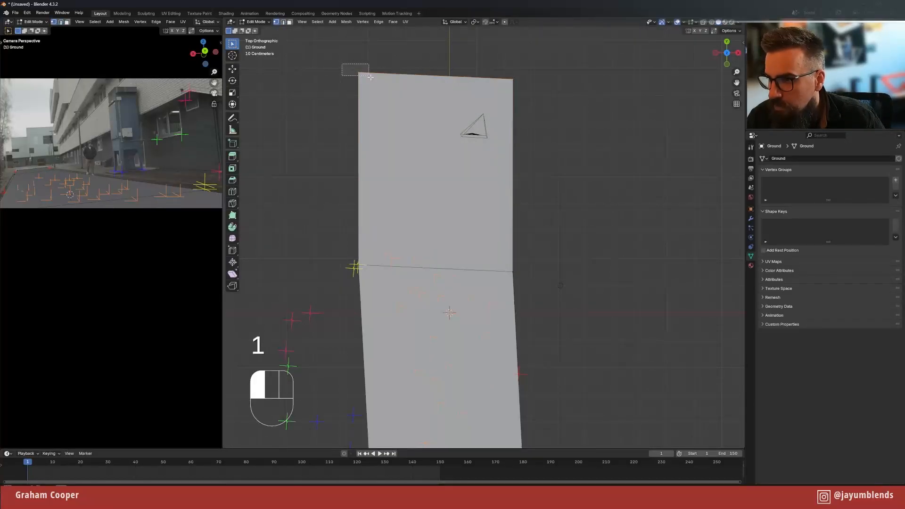
pyautogui.press('g')
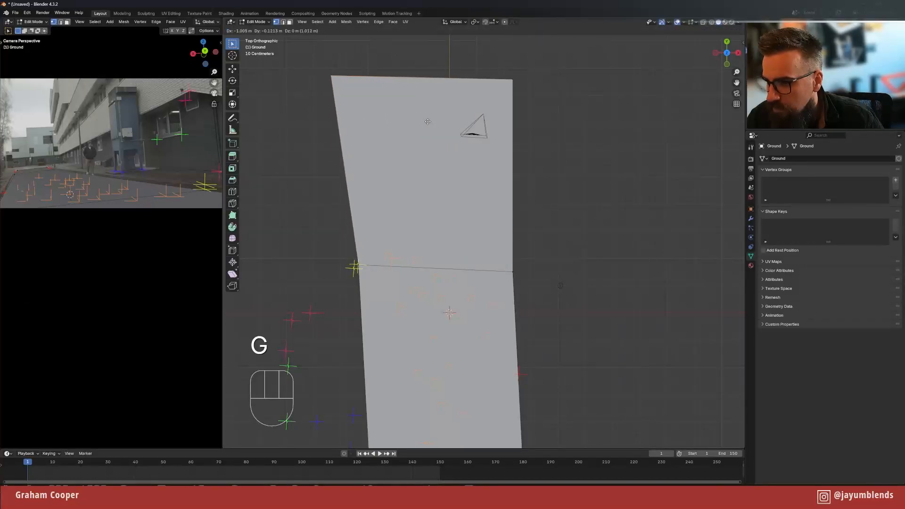
pyautogui.click(438, 124)
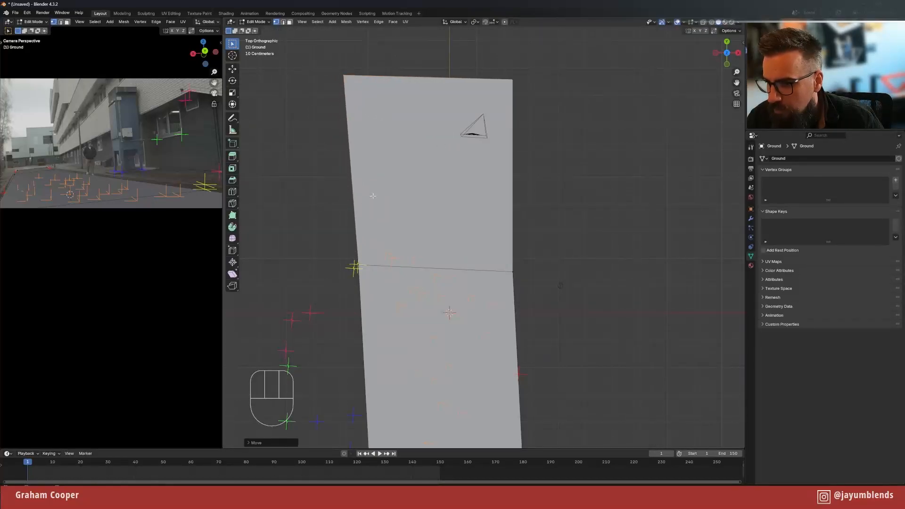
# - Move the new section's other end corner inward along X, parallel to the opposite side, and leave Edit Mode
pyautogui.click(523, 78)
pyautogui.press('g')
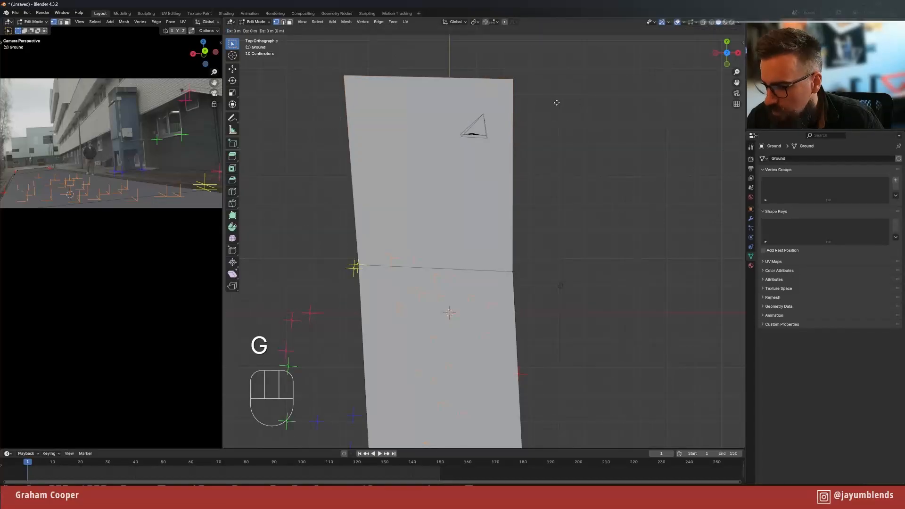
pyautogui.press('x')
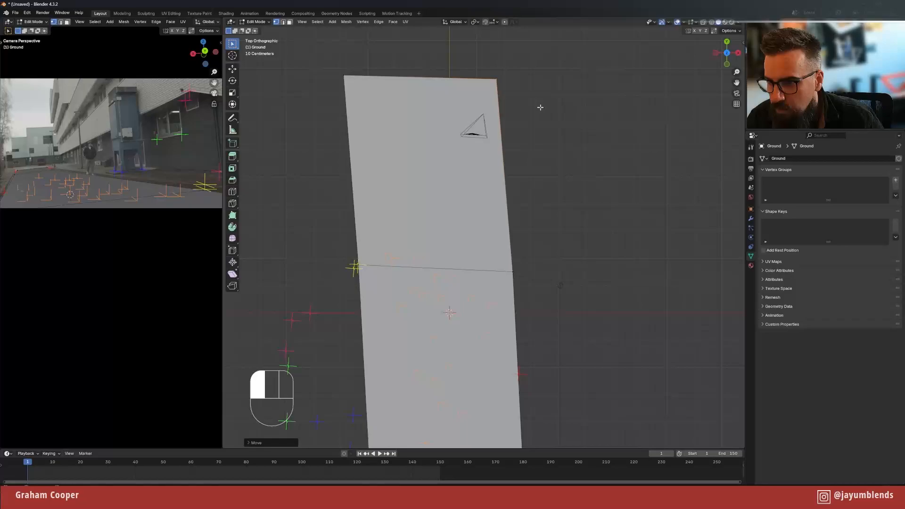
pyautogui.click(539, 105)
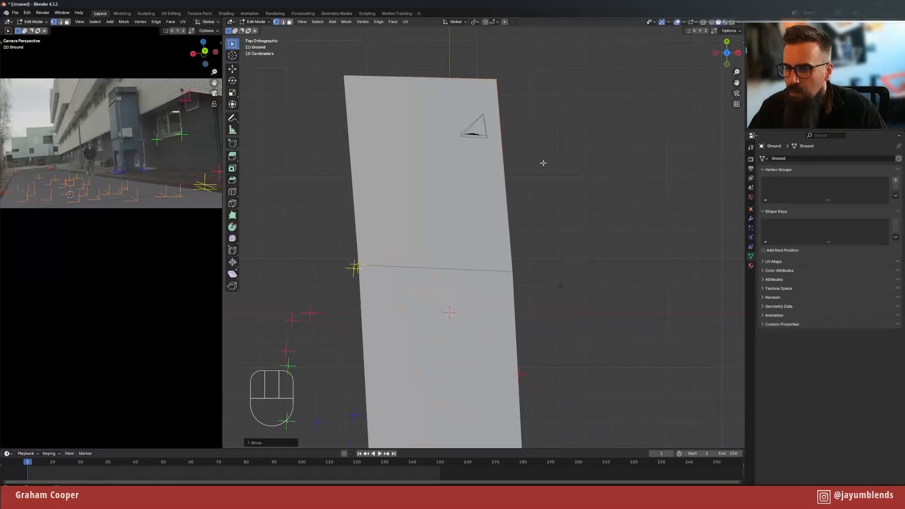
pyautogui.press('Tab')
pyautogui.scroll(-4, 561, 194)
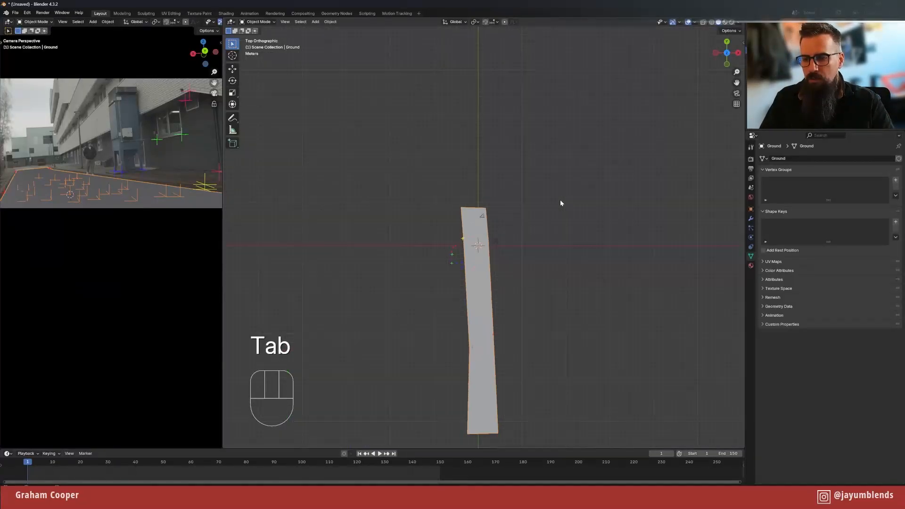
pyautogui.keyDown('shift'); pyautogui.moveTo(560, 199); pyautogui.dragTo(540, 144, button='middle'); pyautogui.keyUp('shift')
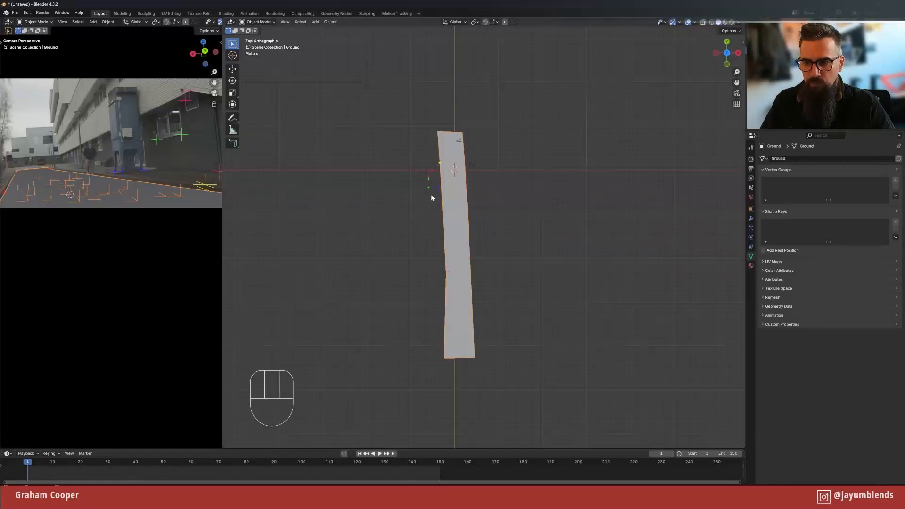
pyautogui.scroll(5, 431, 195)
pyautogui.scroll(-2, 431, 194)
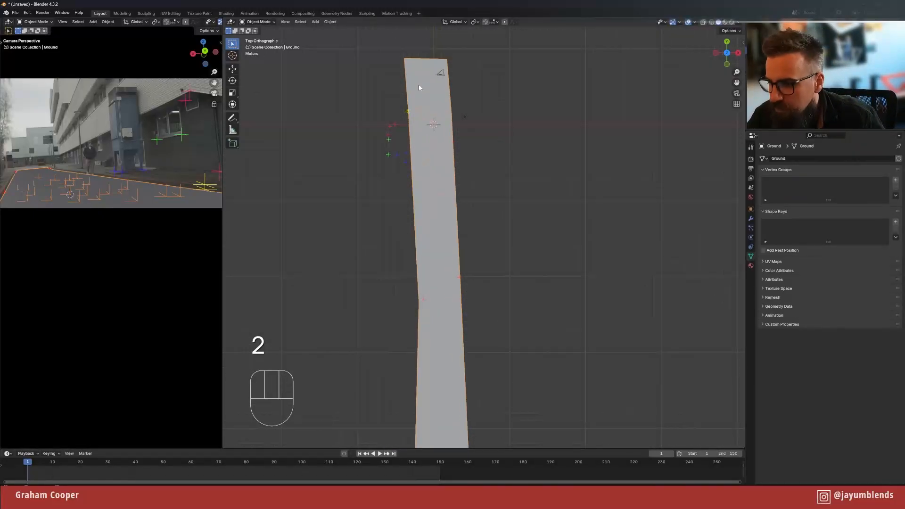
# - Select the Ground's building-side boundary edges in Edit Mode and extrude them upward about 0.1 m along Z to form a kerb
pyautogui.press('Tab')
pyautogui.press('2')
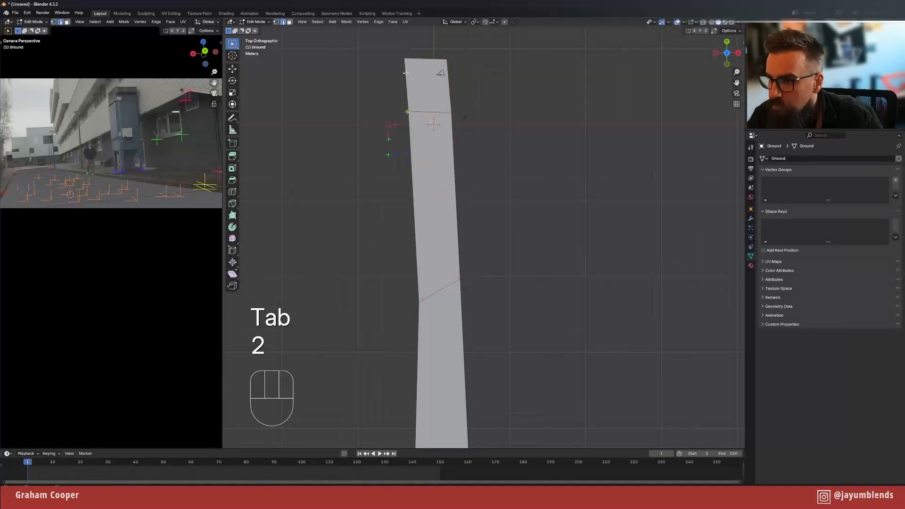
pyautogui.keyDown('shift'); pyautogui.click(419, 186); pyautogui.keyUp('shift')
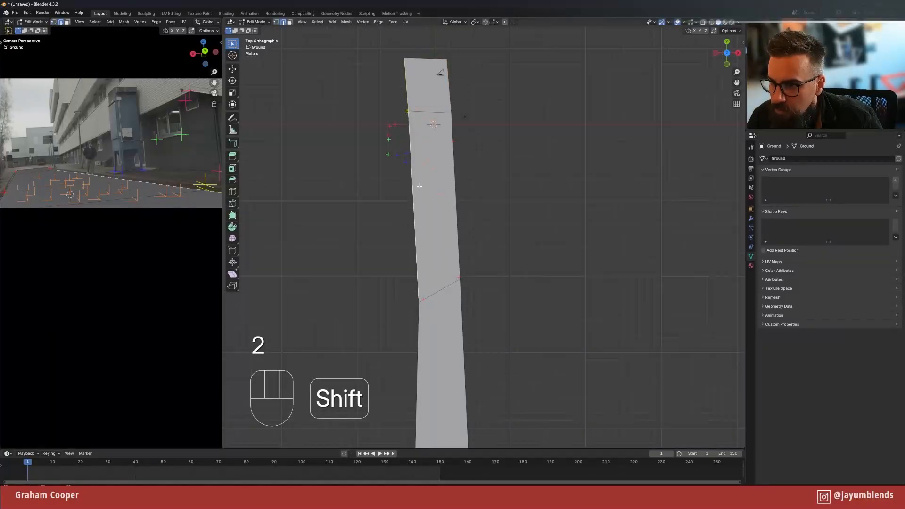
pyautogui.scroll(-3, 458, 325)
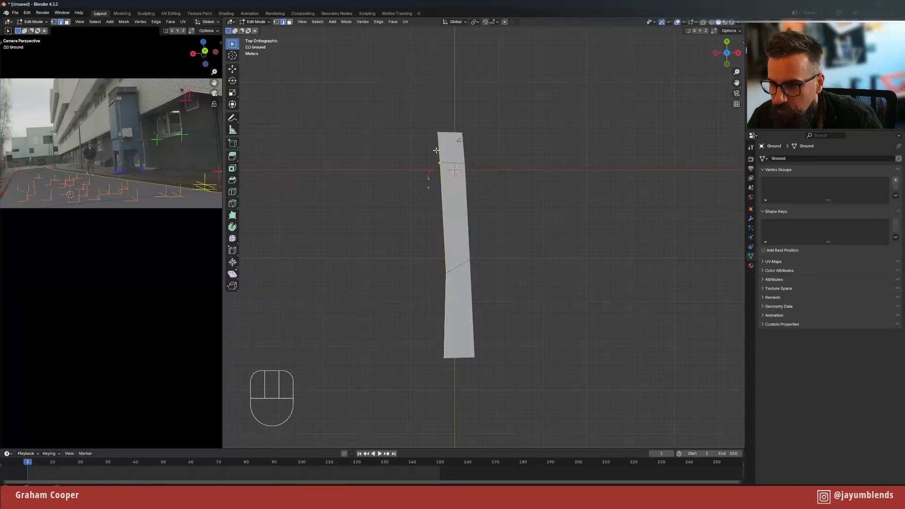
pyautogui.scroll(2, 436, 161)
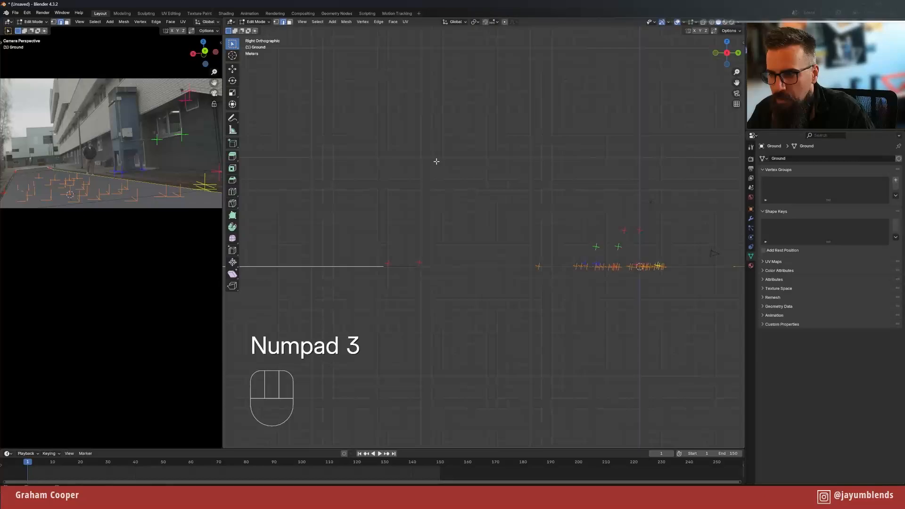
pyautogui.press('KP_3')
pyautogui.press('KP_1')
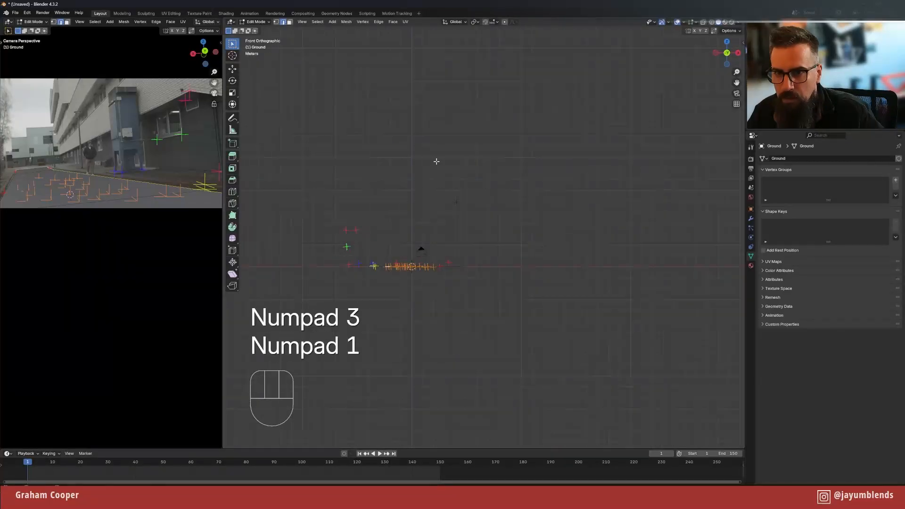
pyautogui.press('KP_1')
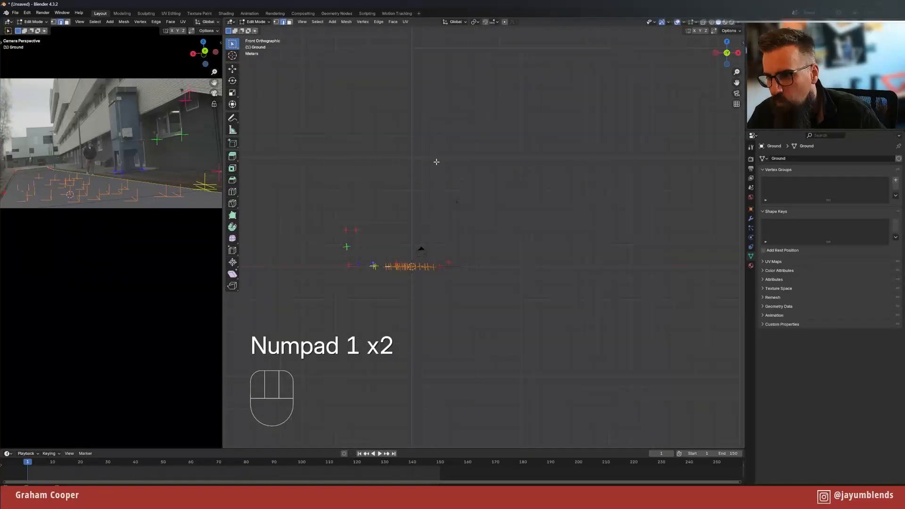
pyautogui.scroll(5, 373, 288)
pyautogui.keyDown('shift'); pyautogui.moveTo(374, 288); pyautogui.dragTo(490, 253, button='middle'); pyautogui.keyUp('shift')
pyautogui.scroll(3, 577, 228)
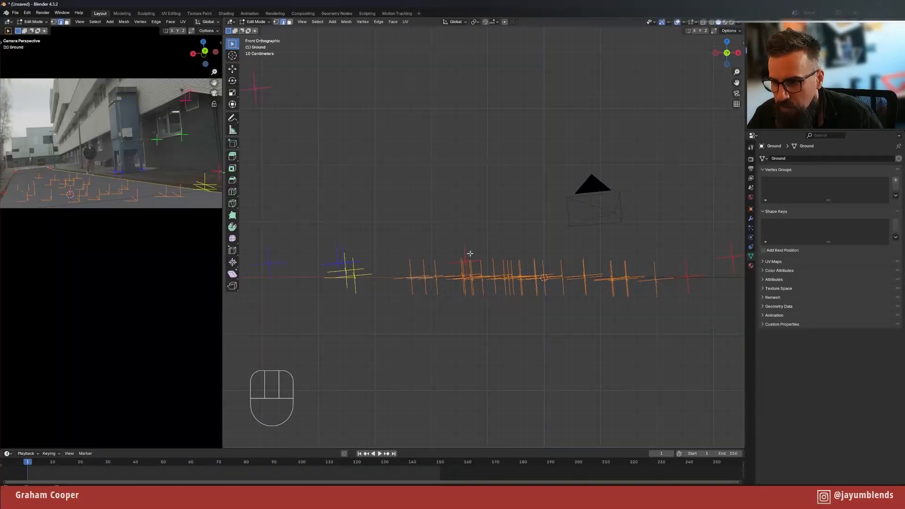
pyautogui.scroll(2, 470, 254)
pyautogui.scroll(-3, 467, 256)
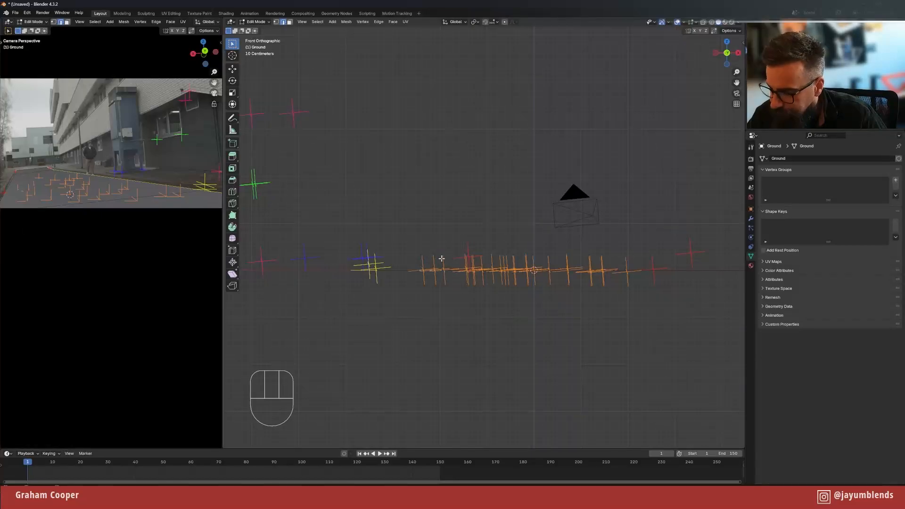
pyautogui.press('e')
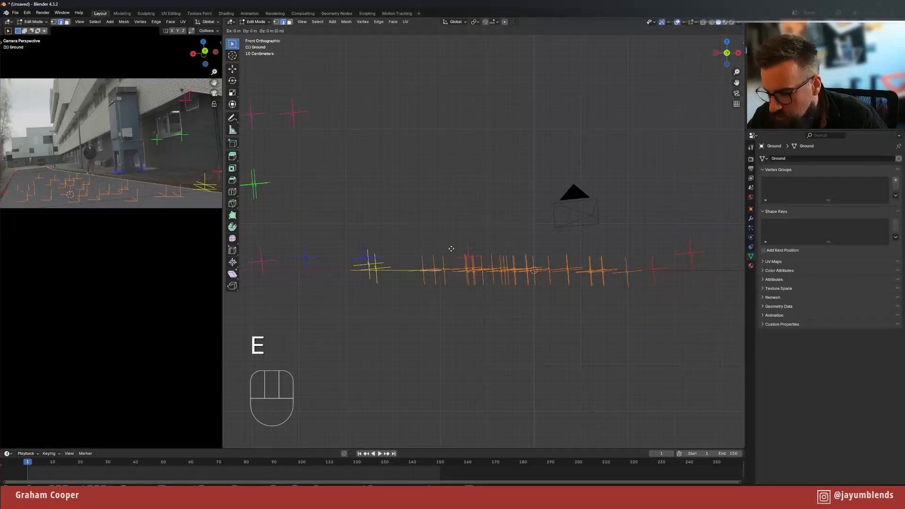
pyautogui.press('z')
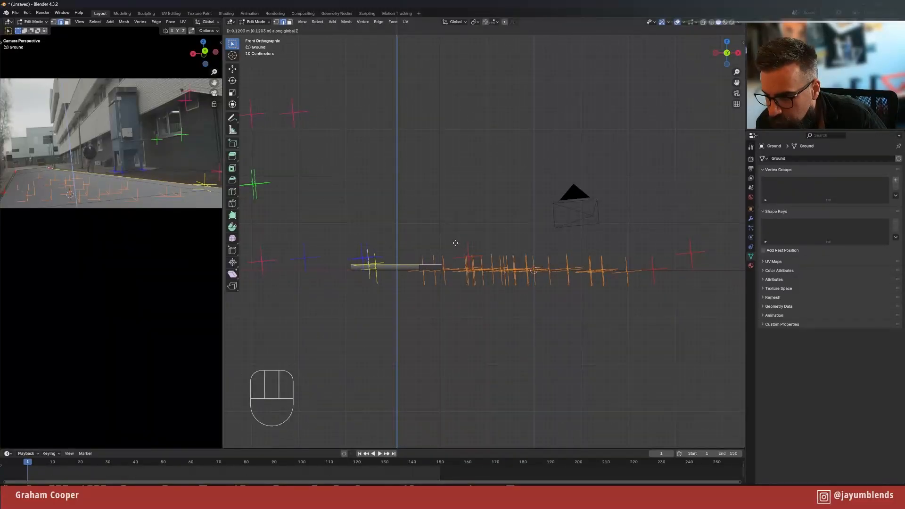
pyautogui.click(455, 242)
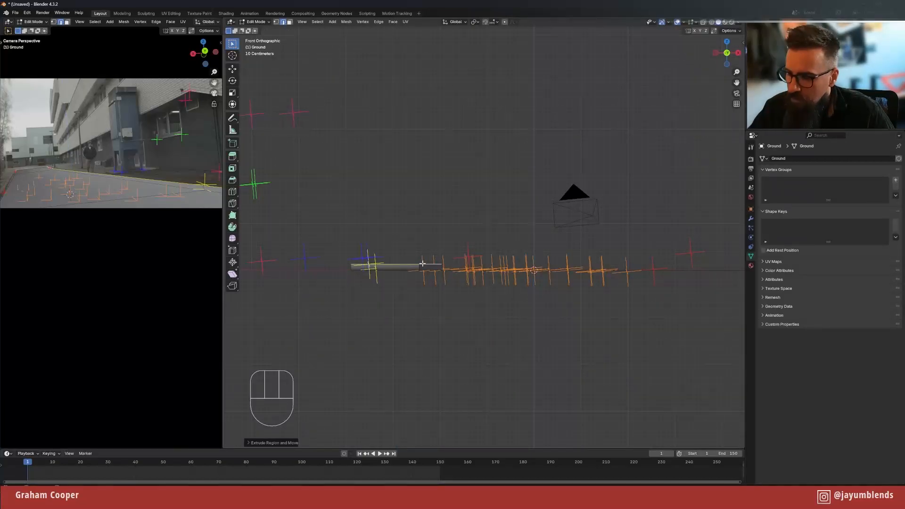
# - Extrude the kerb's upper edges about 6.9 m along negative X to form the raised pavement, and leave Edit Mode
pyautogui.press('KP_7')
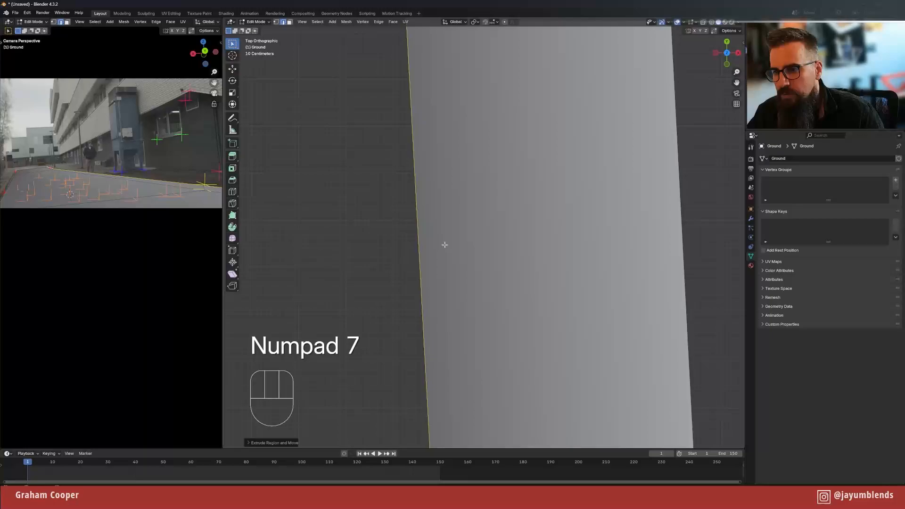
pyautogui.scroll(-5, 445, 247)
pyautogui.press('e')
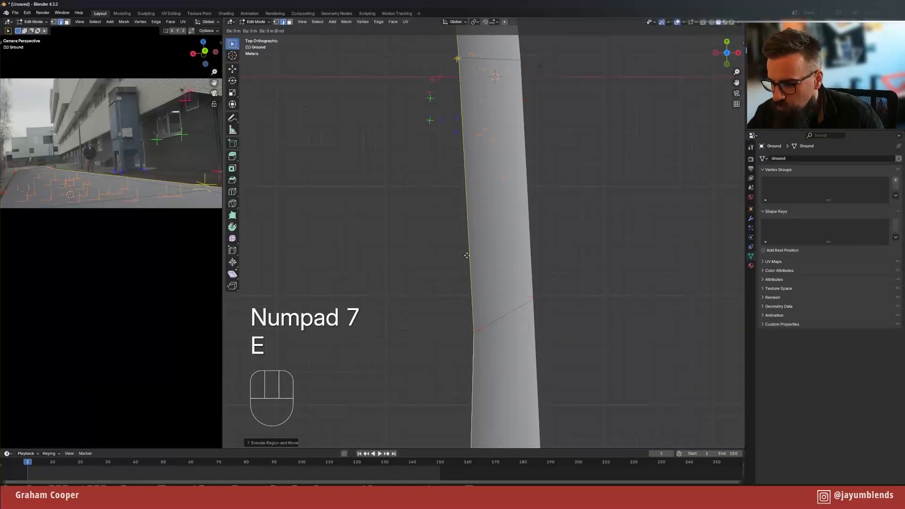
pyautogui.press('x')
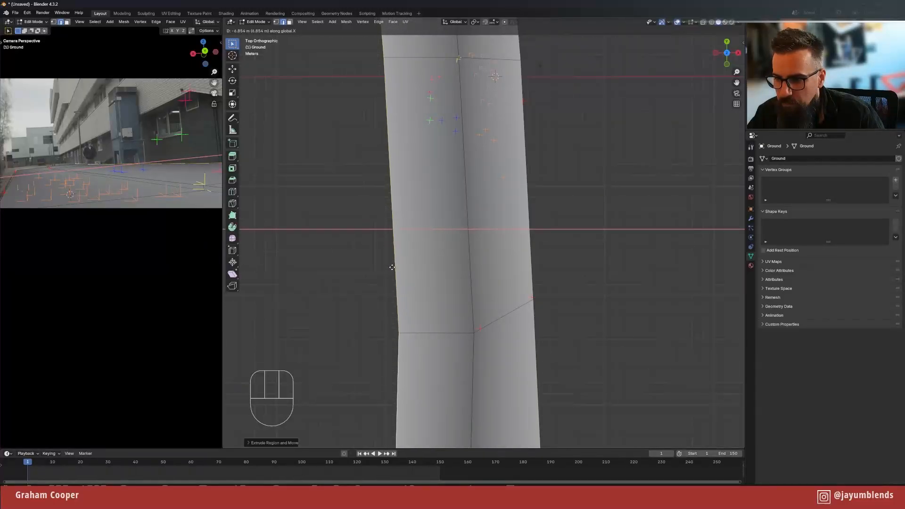
pyautogui.click(391, 266)
pyautogui.press('Tab')
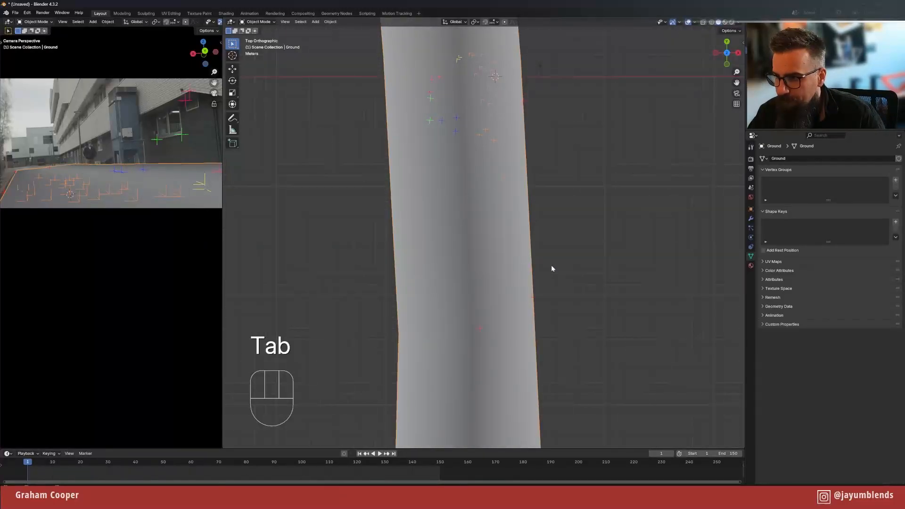
# - Enable the wireframe overlay in the main viewport and deselect the Ground
pyautogui.moveTo(550, 265); pyautogui.dragTo(647, 5, button='middle')
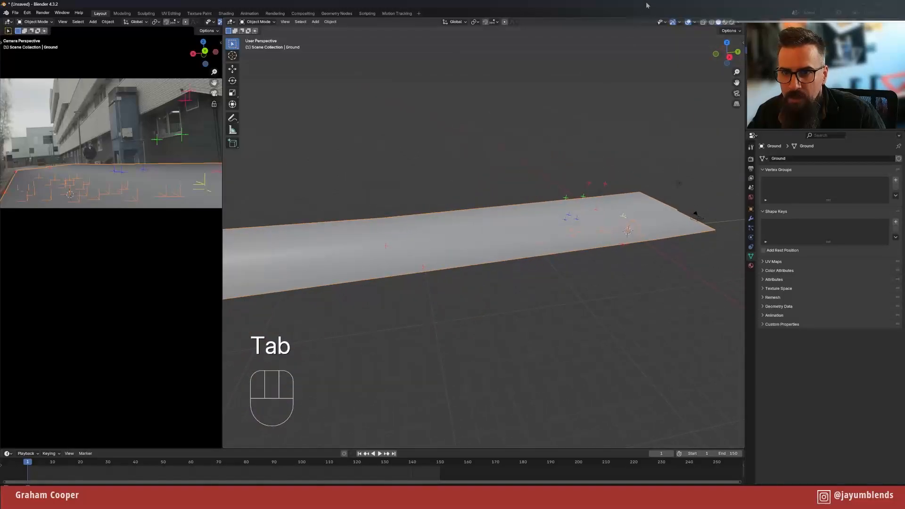
pyautogui.click(691, 22)
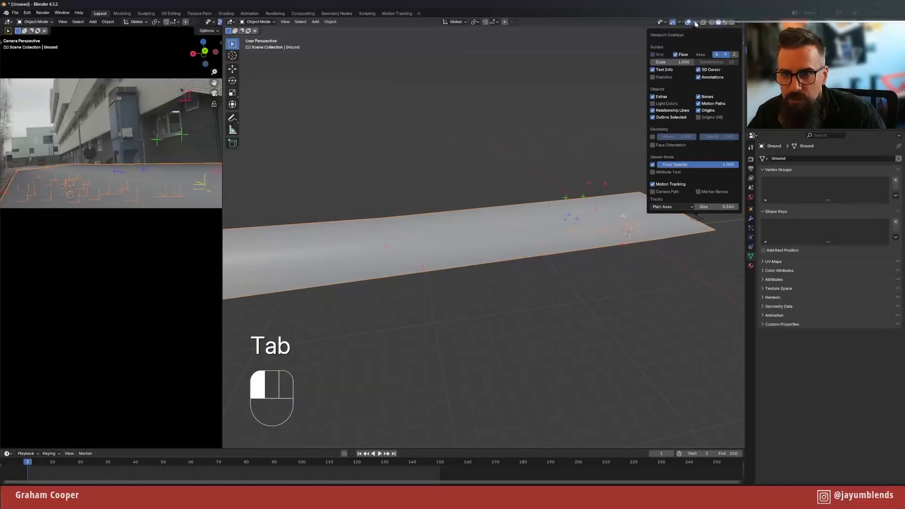
pyautogui.click(652, 137)
pyautogui.moveTo(499, 188)
pyautogui.mouseDown(button='middle')
pyautogui.moveTo(533, 210)
pyautogui.moveTo(502, 180)
pyautogui.moveTo(533, 200)
pyautogui.moveTo(504, 189)
pyautogui.mouseUp(button='middle')
pyautogui.scroll(4, 540, 223)
pyautogui.scroll(-5, 505, 190)
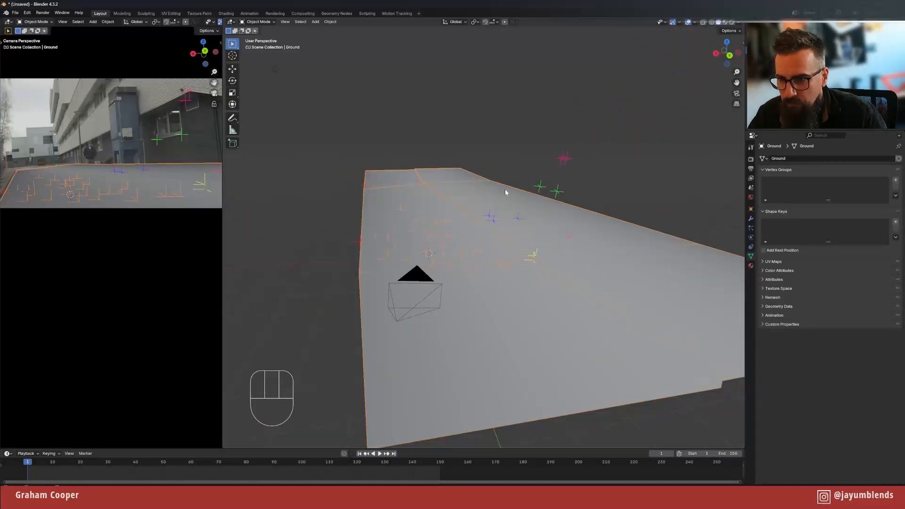
pyautogui.click(326, 229)
pyautogui.moveTo(543, 309); pyautogui.dragTo(584, 267, button='middle')
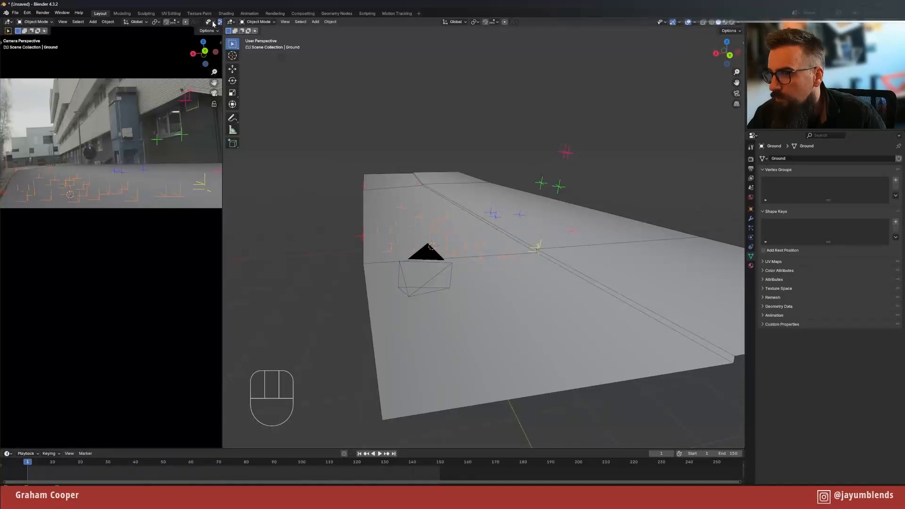
# - Enable the wireframe overlay in the camera view as well
pyautogui.moveTo(213, 24); pyautogui.dragTo(149, 30, button='middle')
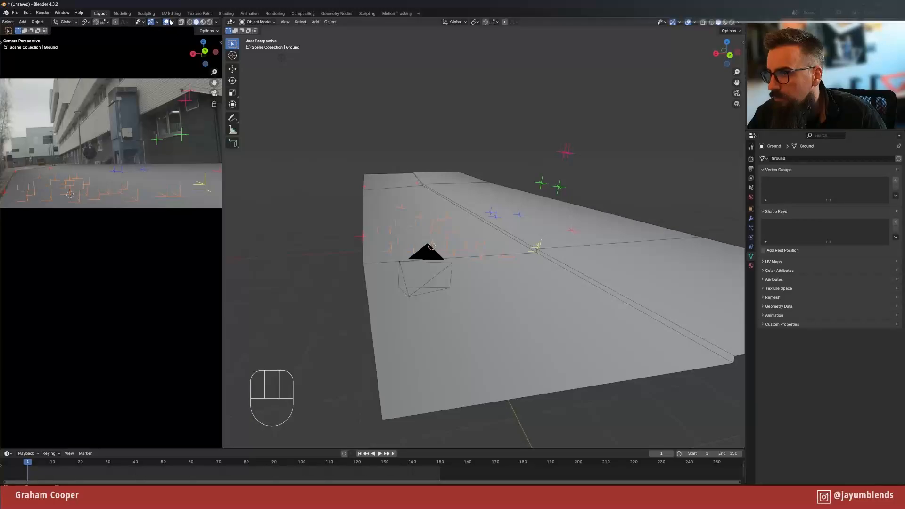
pyautogui.click(170, 23)
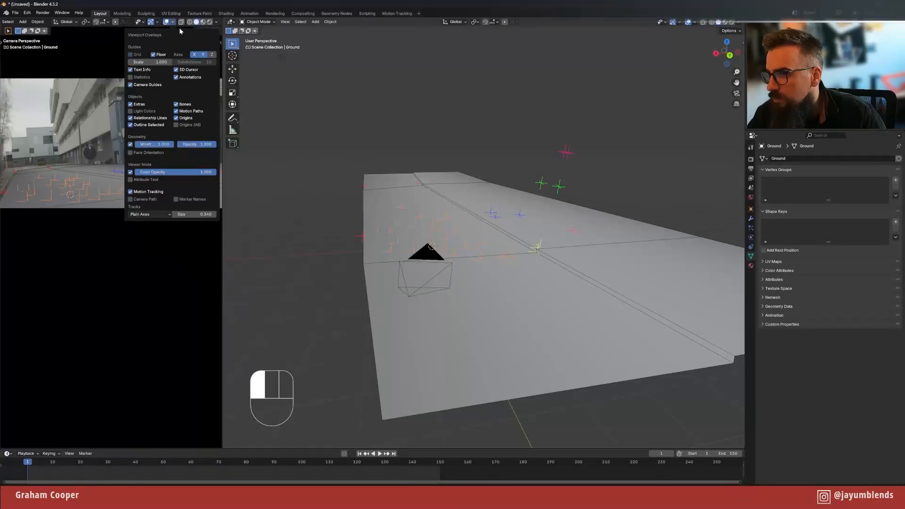
pyautogui.click(178, 22)
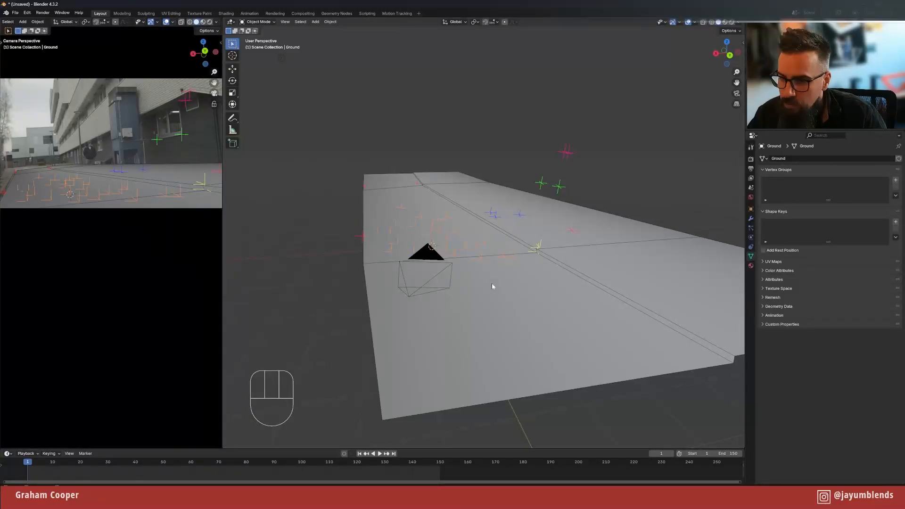
# - Add a mesh cube to the scene at the 3D cursor in top view
pyautogui.scroll(-3, 590, 288)
pyautogui.scroll(3, 592, 287)
pyautogui.keyDown('shift'); pyautogui.moveTo(596, 299); pyautogui.dragTo(469, 306, button='middle'); pyautogui.keyUp('shift')
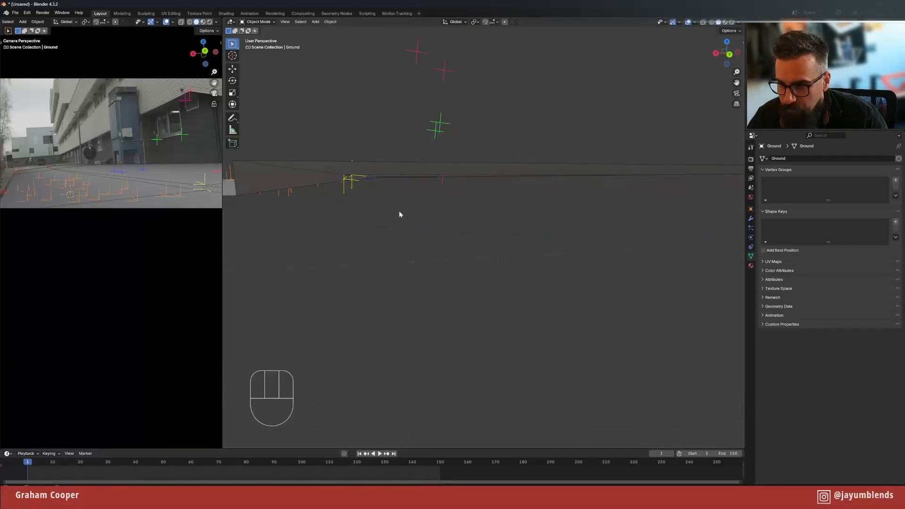
pyautogui.moveTo(399, 214); pyautogui.dragTo(427, 231, button='middle')
pyautogui.scroll(-6, 376, 206)
pyautogui.press('KP_7')
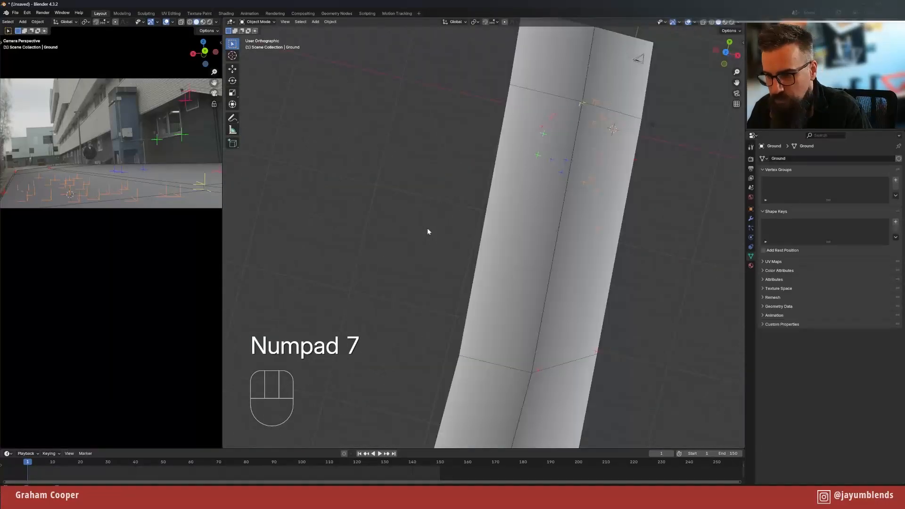
pyautogui.keyDown('shift'); pyautogui.moveTo(528, 234); pyautogui.dragTo(470, 310, button='middle'); pyautogui.keyUp('shift')
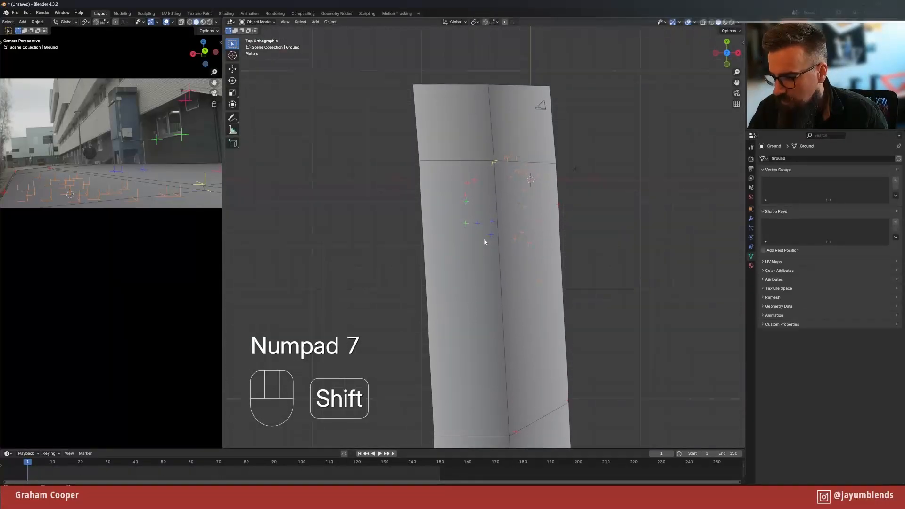
pyautogui.hotkey('shift', 'a')
pyautogui.click(313, 21)
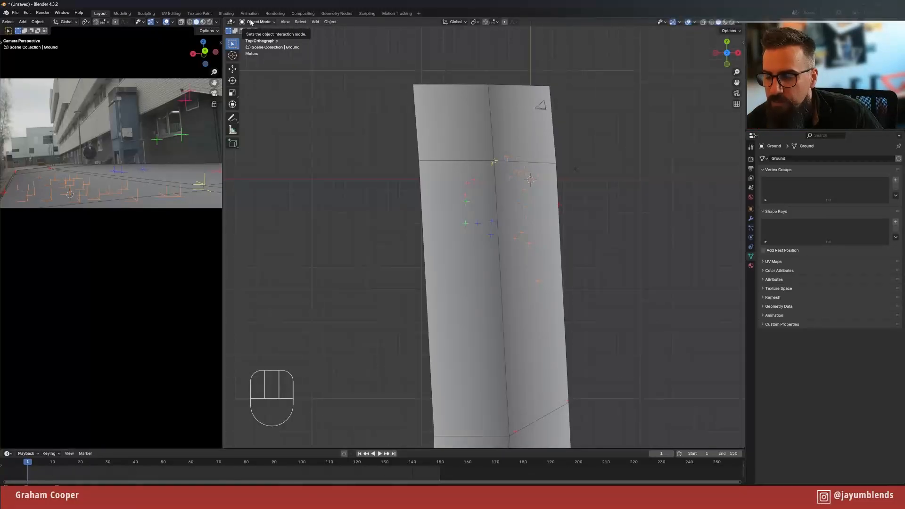
pyautogui.click(315, 22)
pyautogui.moveTo(330, 29)
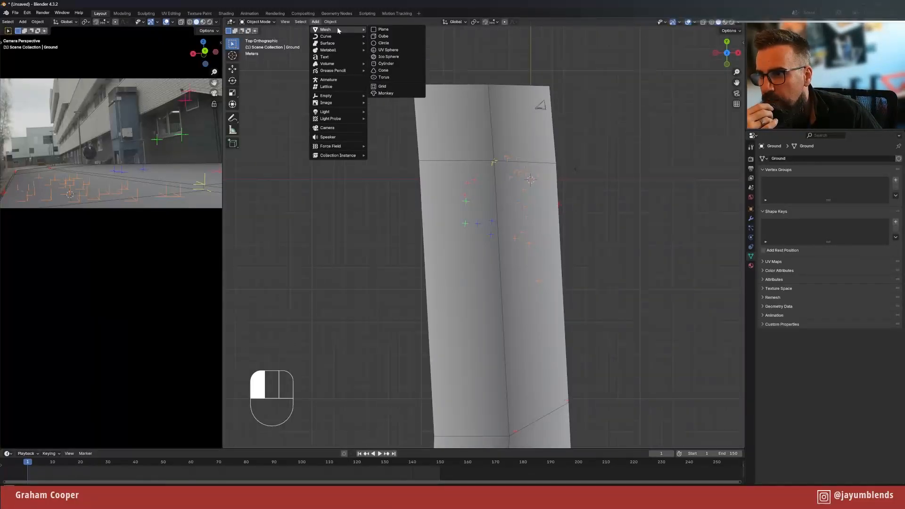
pyautogui.click(386, 35)
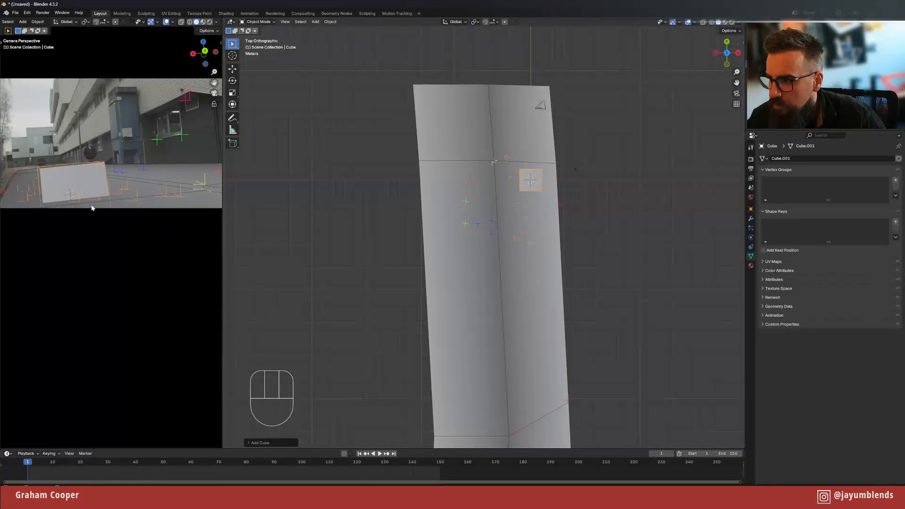
# - Move the cube onto the pavement with its street-facing side at the green wall markers, and stretch it along Y to about 3.9 times its length
pyautogui.press('g')
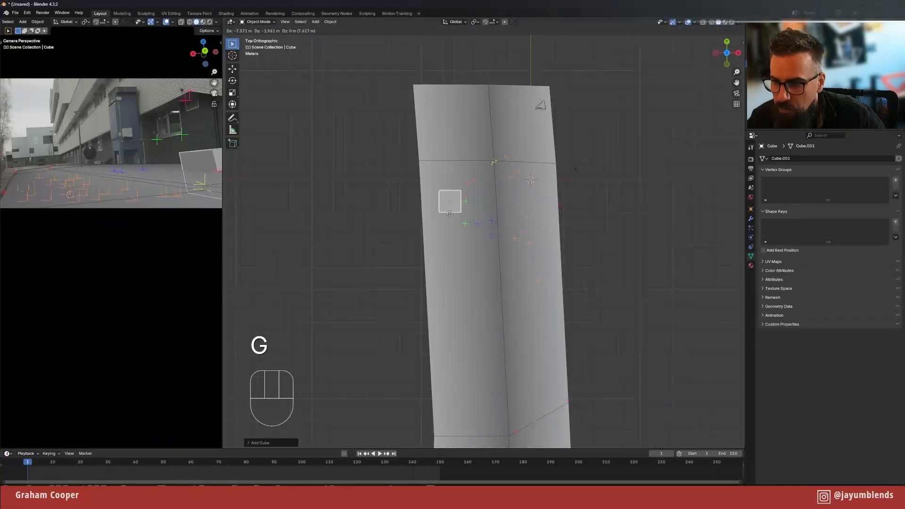
pyautogui.click(455, 222)
pyautogui.scroll(7, 493, 202)
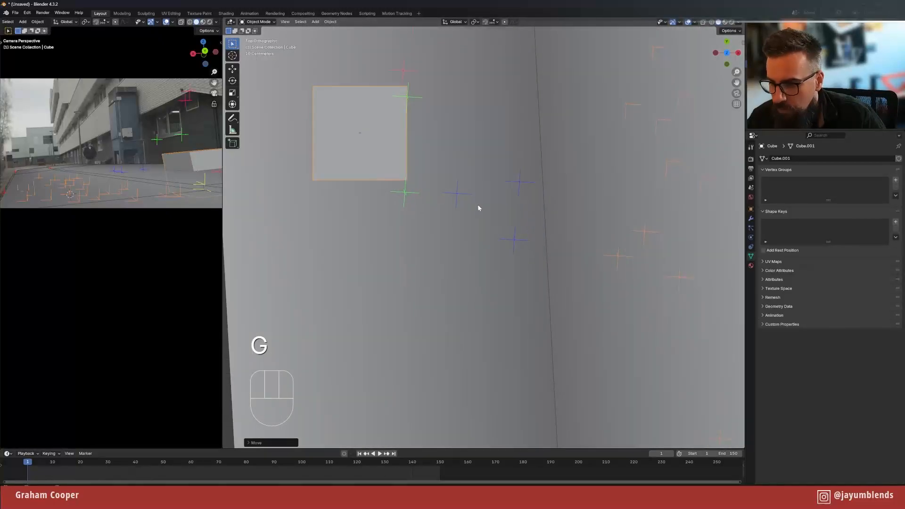
pyautogui.keyDown('shift'); pyautogui.moveTo(454, 185); pyautogui.dragTo(476, 298, button='middle'); pyautogui.keyUp('shift')
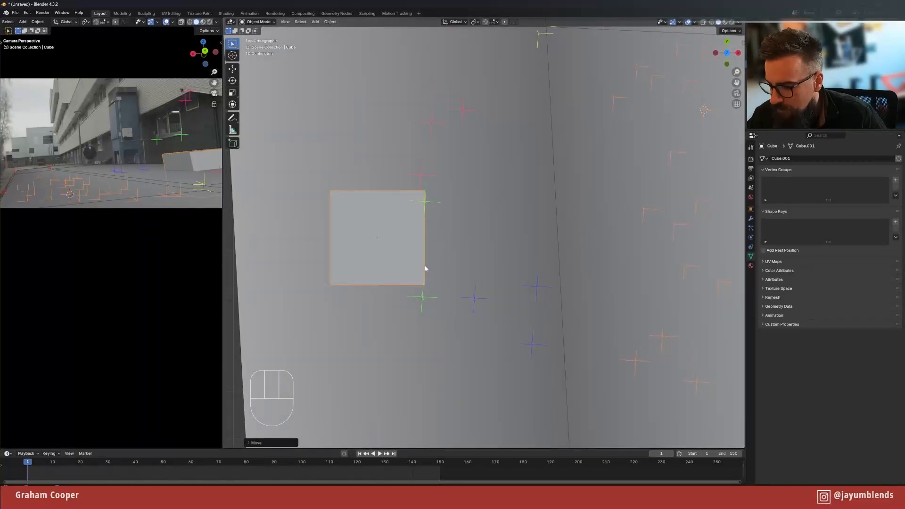
pyautogui.press('s')
pyautogui.press('y')
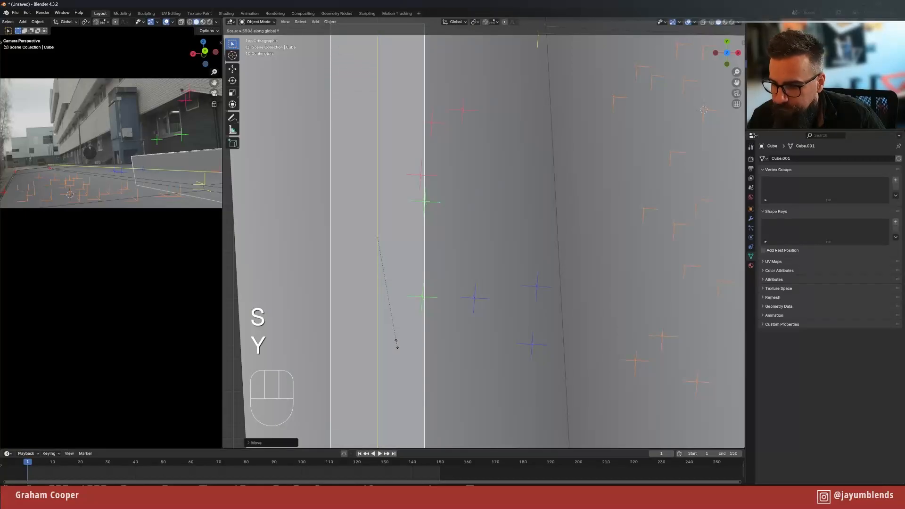
pyautogui.click(391, 328)
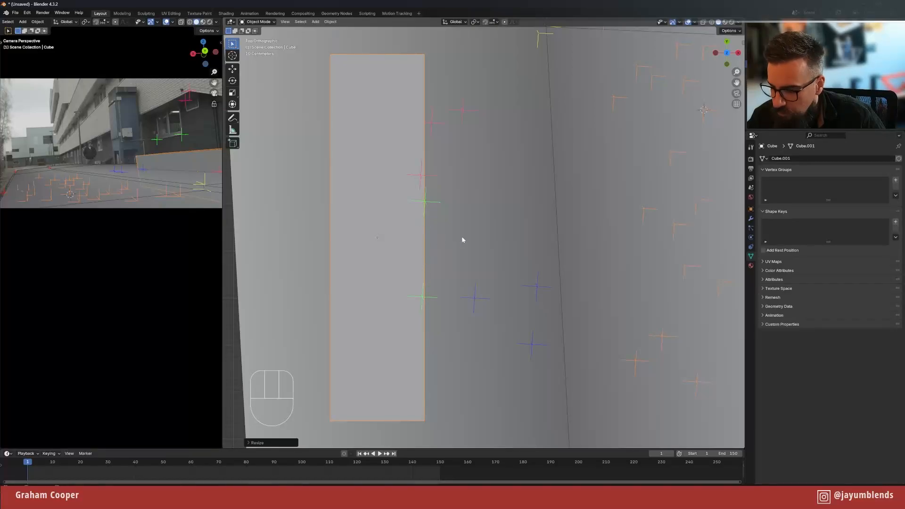
# - Rotate the cube slightly clockwise in top view and shift it so its street-facing side runs through both green wall markers
pyautogui.press('r')
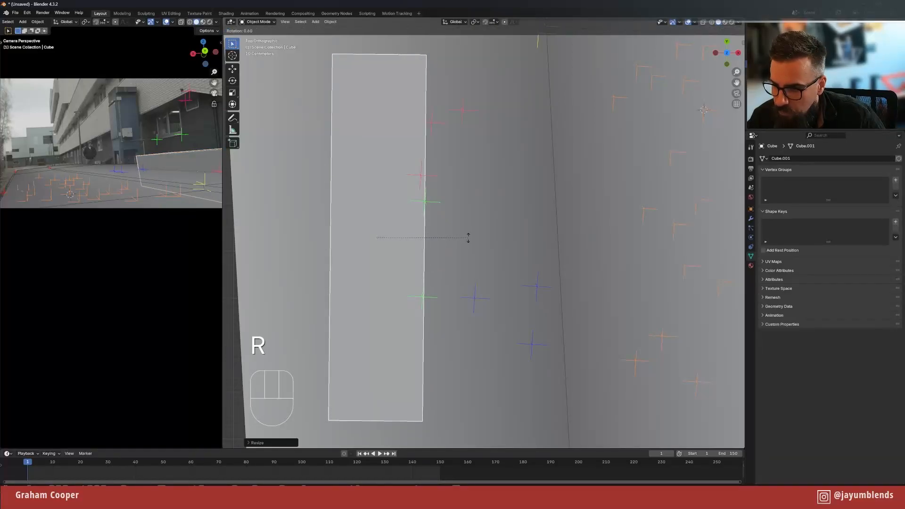
pyautogui.click(467, 238)
pyautogui.press('g')
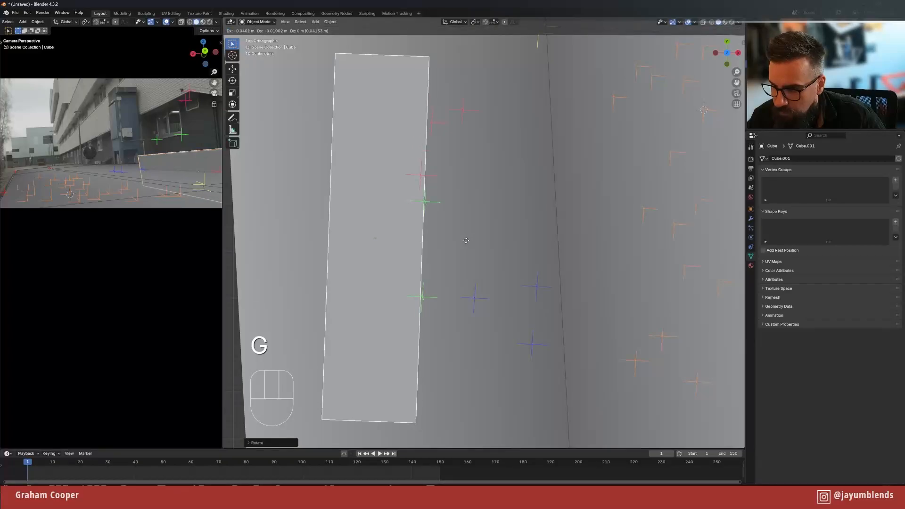
pyautogui.click(467, 240)
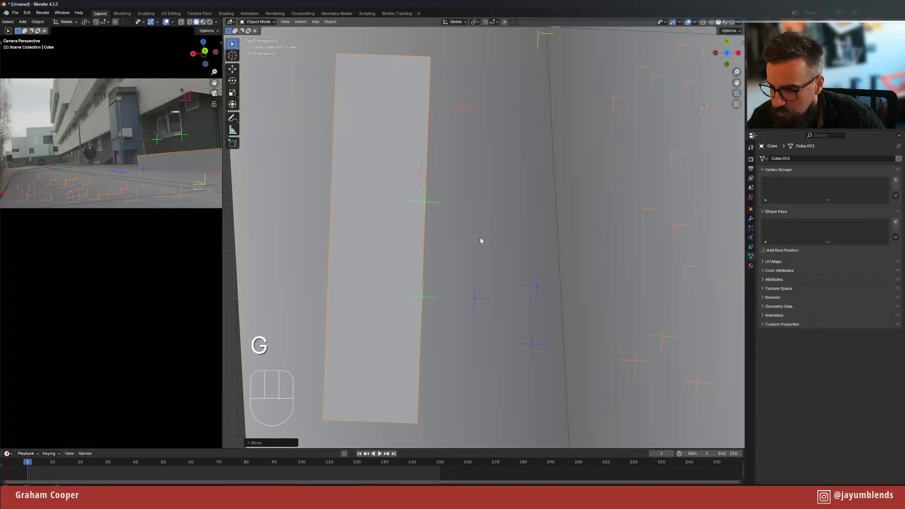
pyautogui.press('r')
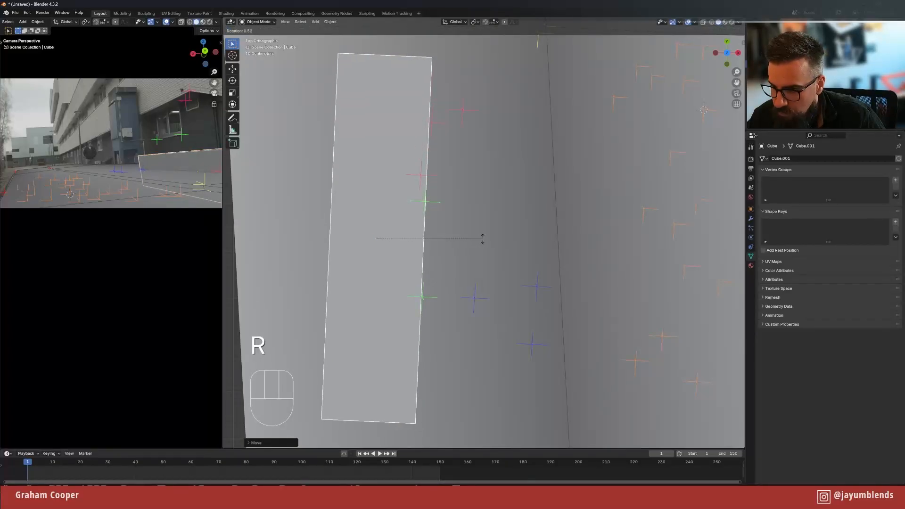
pyautogui.click(483, 236)
pyautogui.press('g')
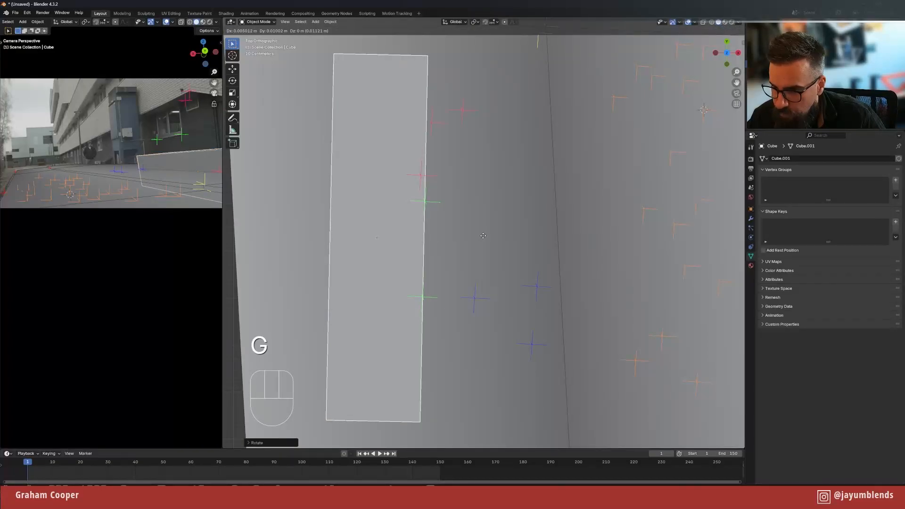
pyautogui.click(483, 236)
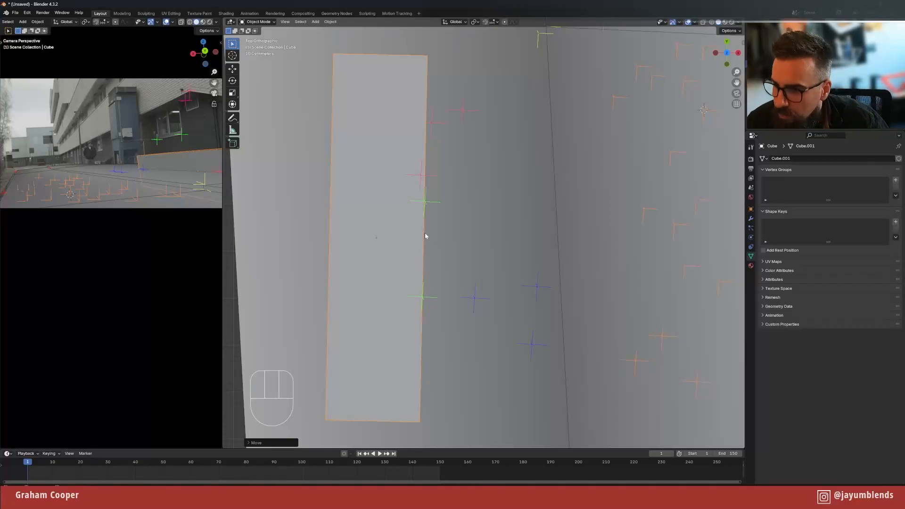
# - Fine-tune the cube's rotation and move it about 0.09 m along negative X and 0.26 m along positive Y
pyautogui.scroll(5, 180, 136)
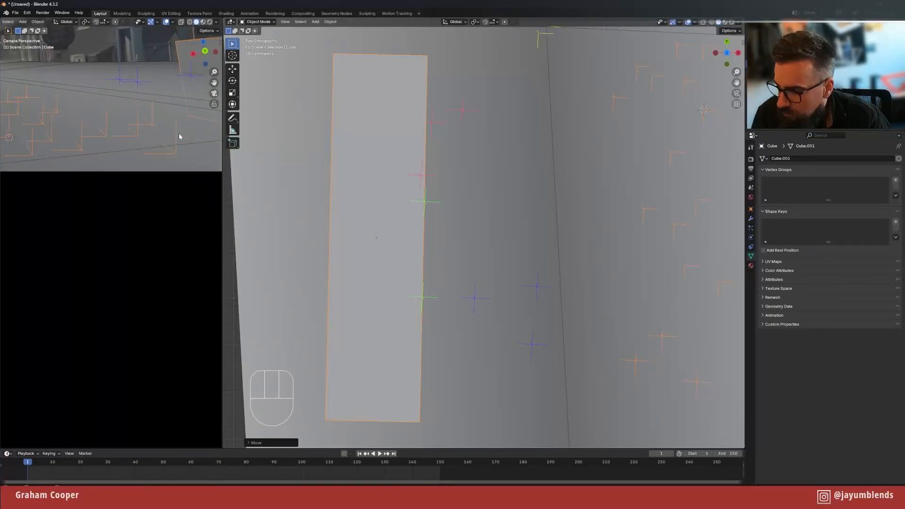
pyautogui.press('Home')
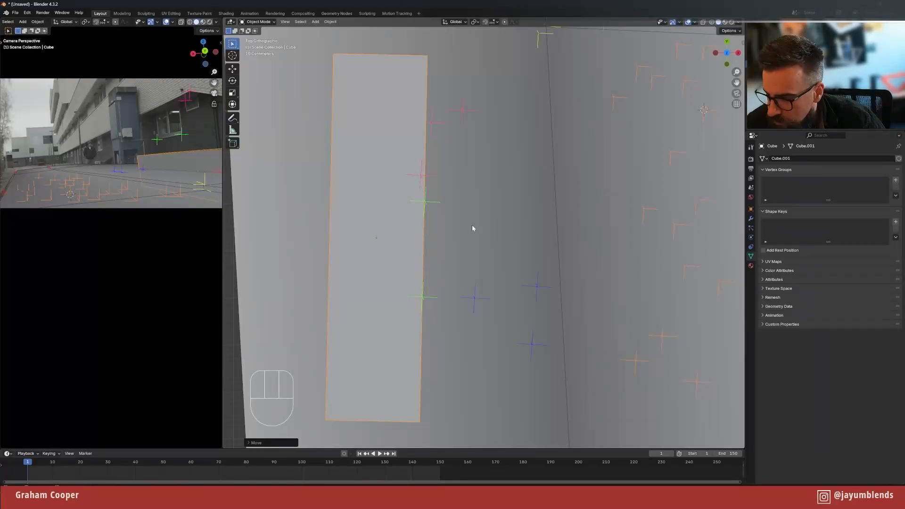
pyautogui.press('r')
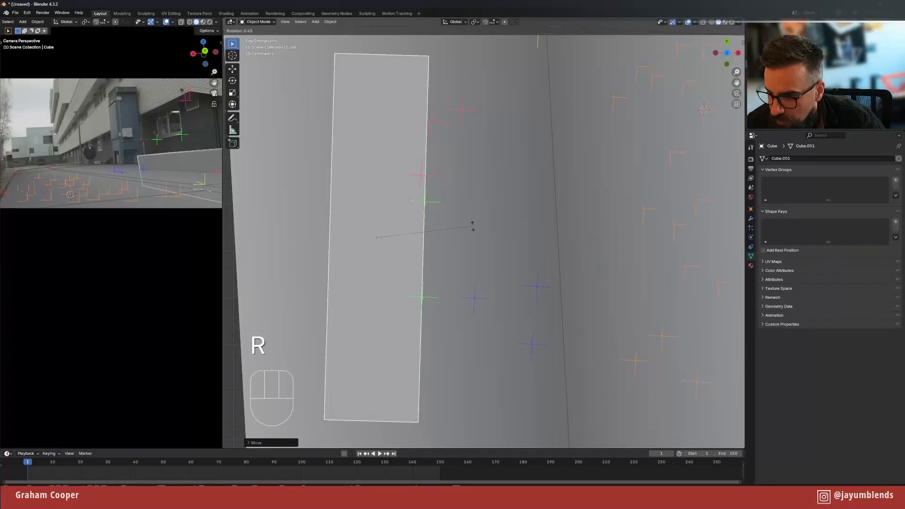
pyautogui.click(472, 227)
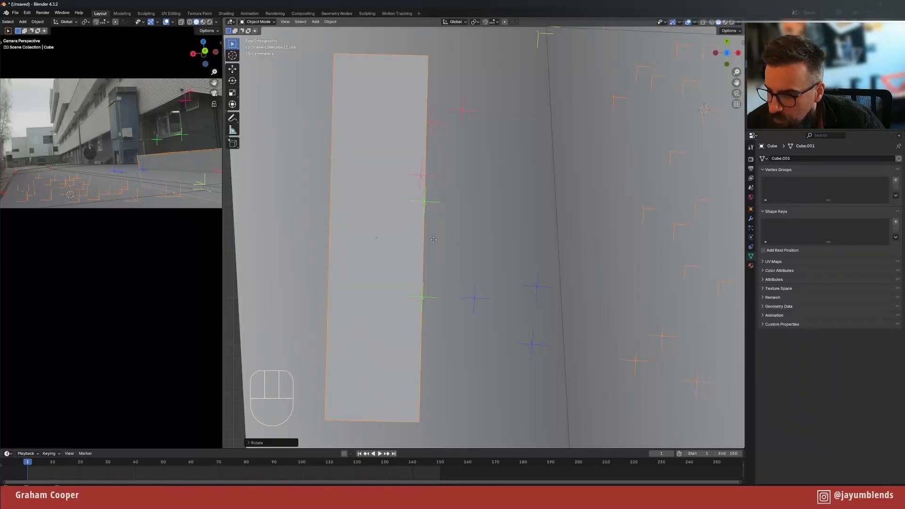
pyautogui.press('g')
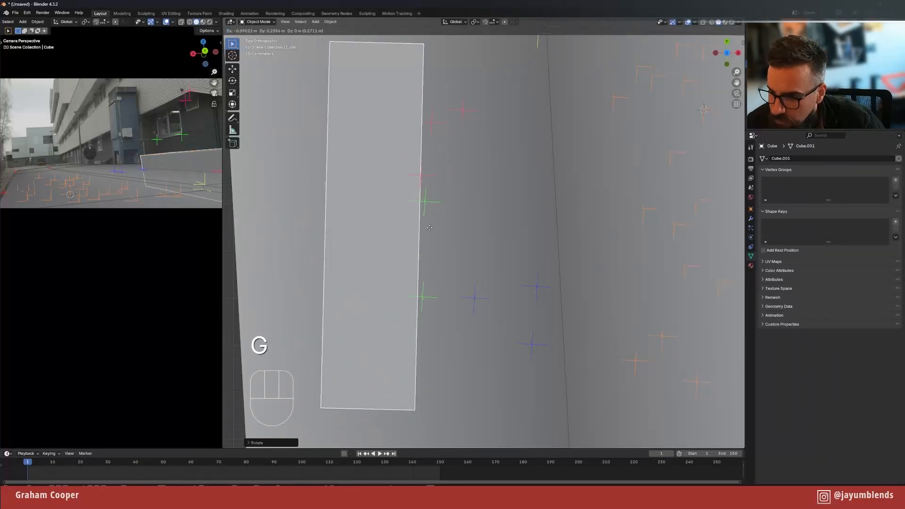
pyautogui.click(429, 228)
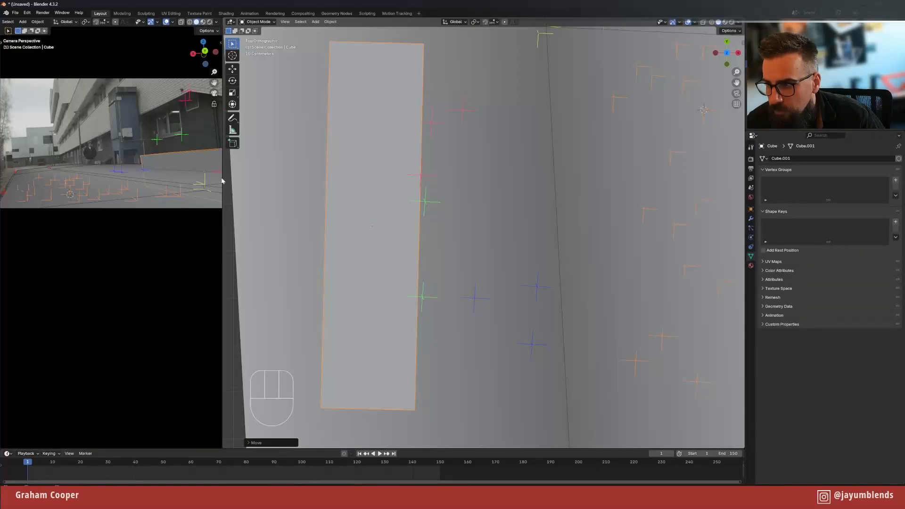
# - Raise the cube along Z until its base sits on the pavement surface
pyautogui.scroll(-5, 404, 208)
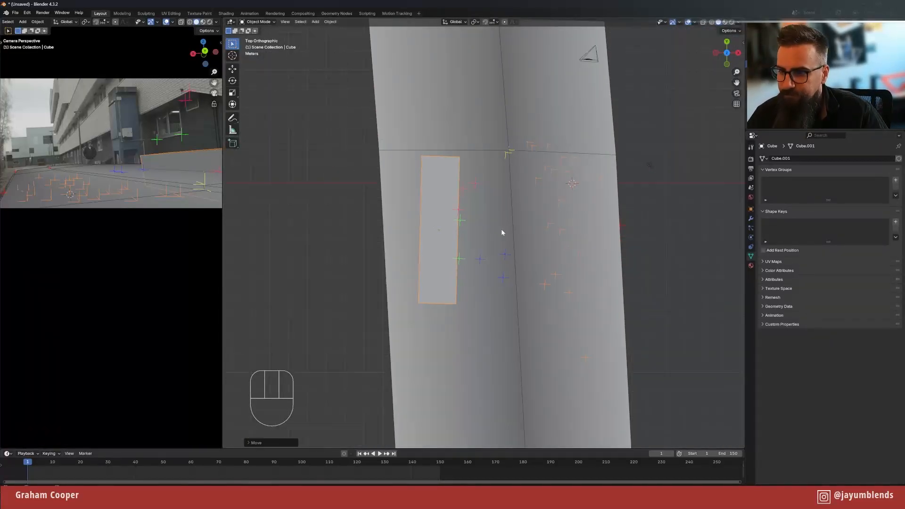
pyautogui.moveTo(501, 229); pyautogui.dragTo(508, 252, button='middle')
pyautogui.press('g')
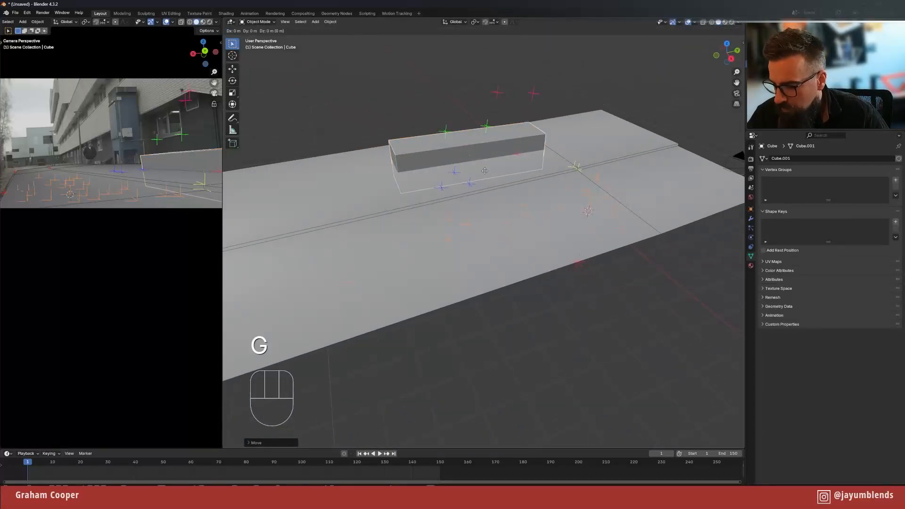
pyautogui.press('z')
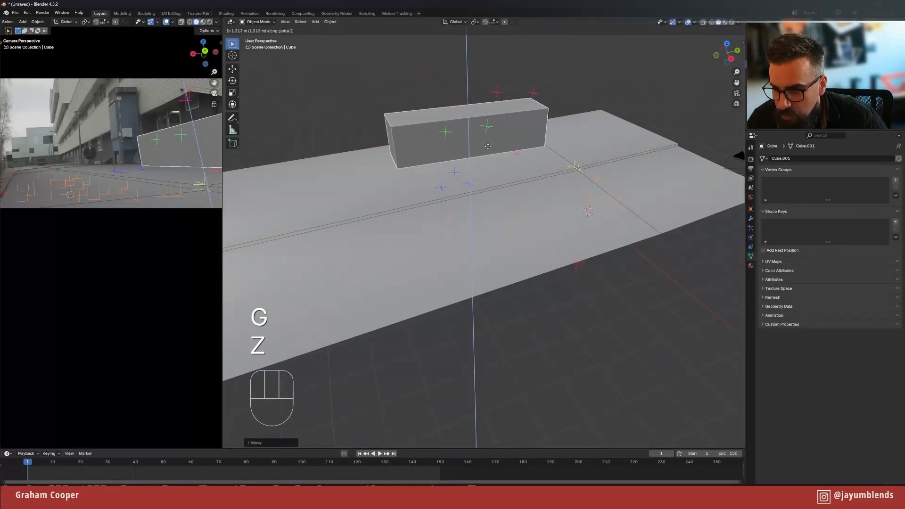
pyautogui.click(490, 150)
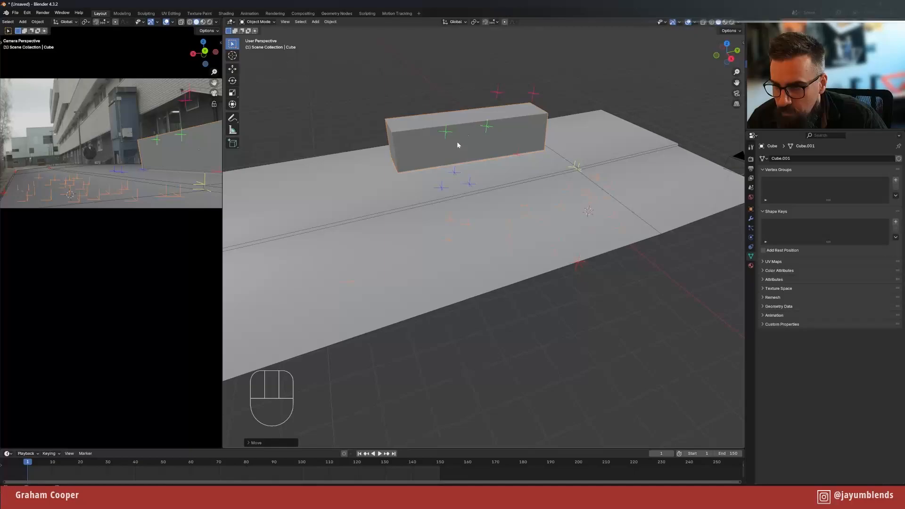
# - Select the cube's end face farthest from the camera and extend it along local Y past the pavement's far end
pyautogui.moveTo(457, 143); pyautogui.dragTo(442, 179, button='middle')
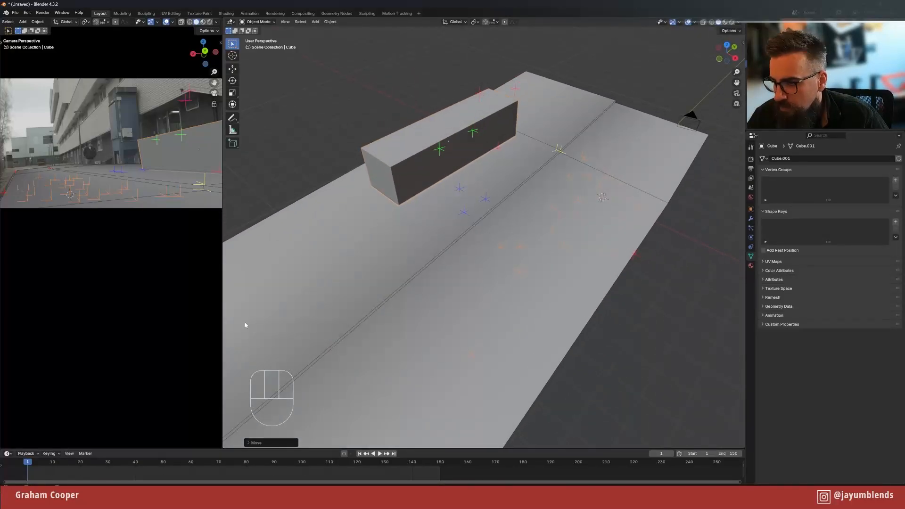
pyautogui.scroll(-5, 296, 271)
pyautogui.scroll(3, 414, 229)
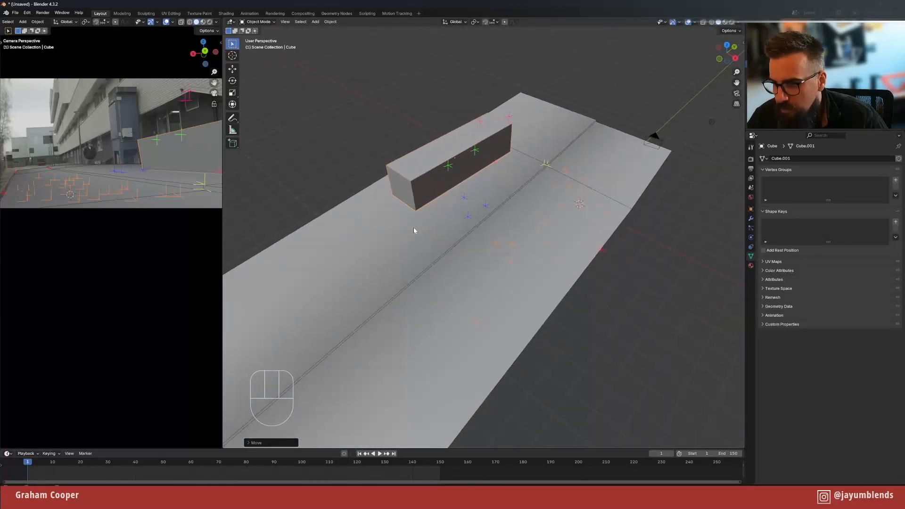
pyautogui.press('Tab')
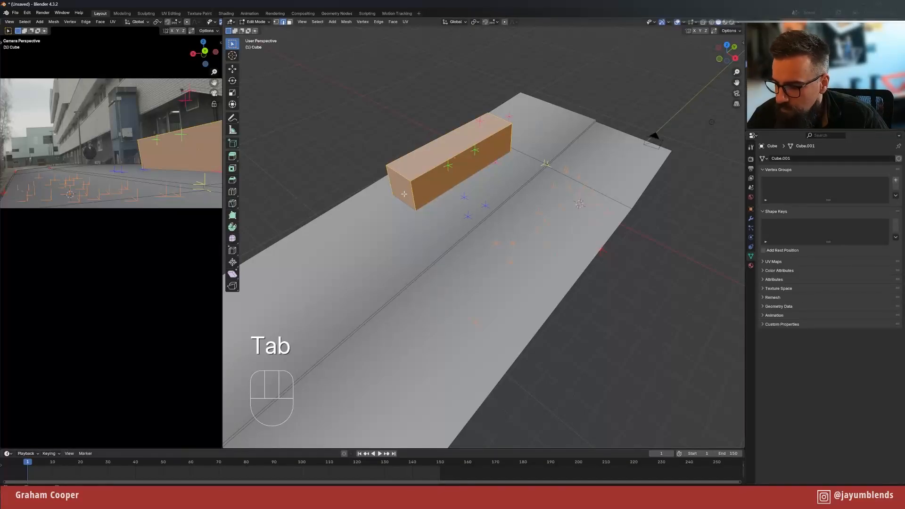
pyautogui.press('3')
pyautogui.click(402, 191)
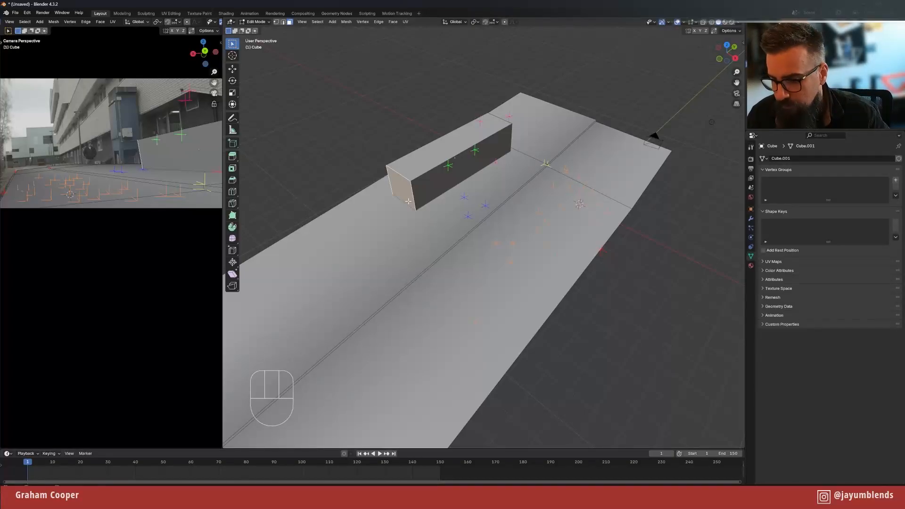
pyautogui.press('KP_7')
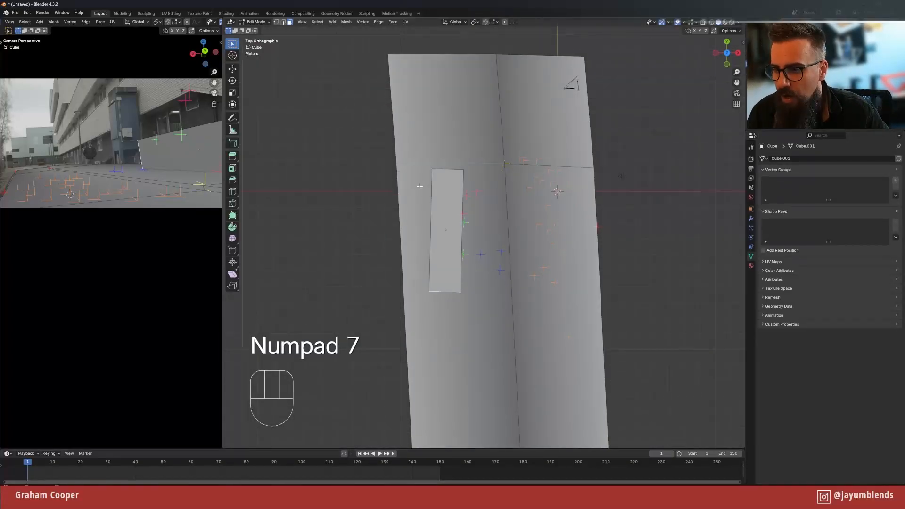
pyautogui.scroll(-3, 419, 186)
pyautogui.keyDown('shift'); pyautogui.moveTo(419, 185); pyautogui.dragTo(439, 158, button='middle'); pyautogui.keyUp('shift')
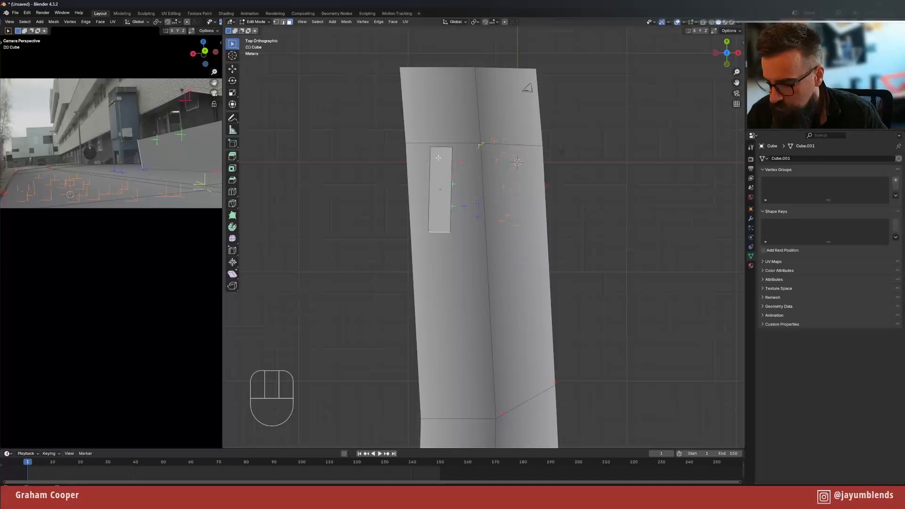
pyautogui.press('g')
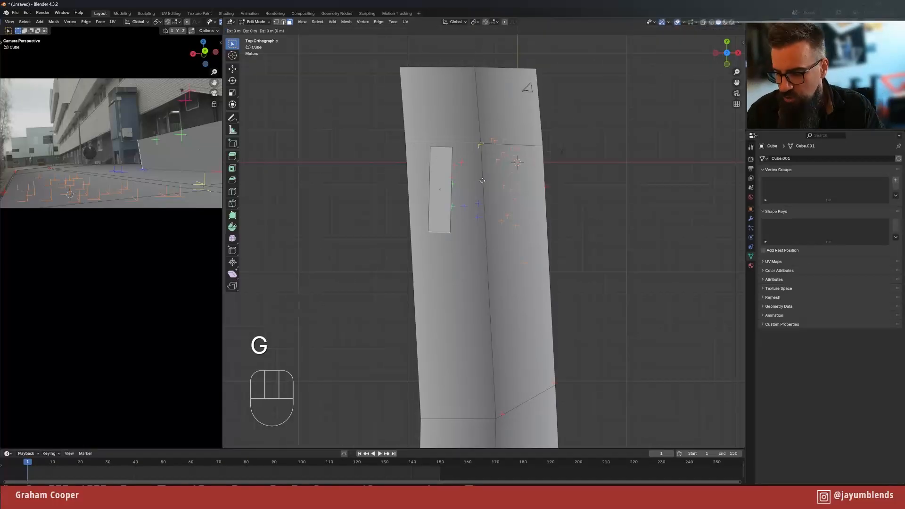
pyautogui.press('y')
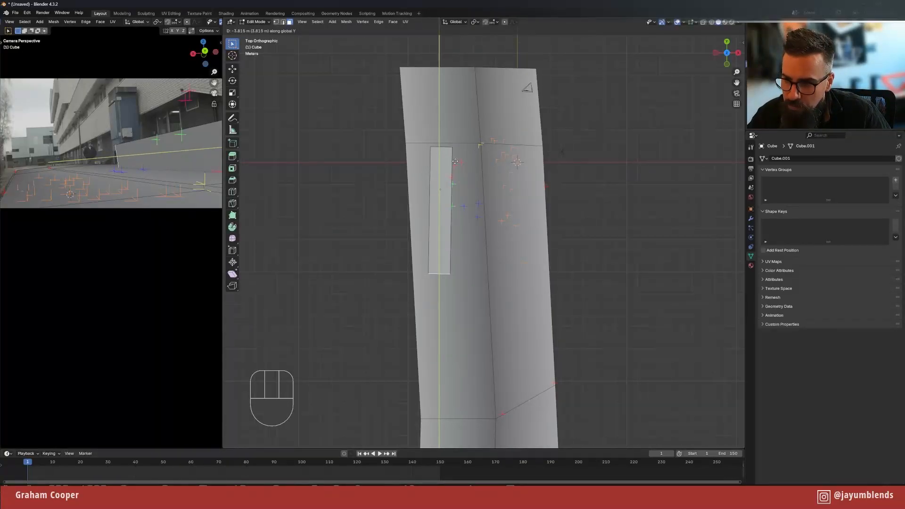
pyautogui.press('y')
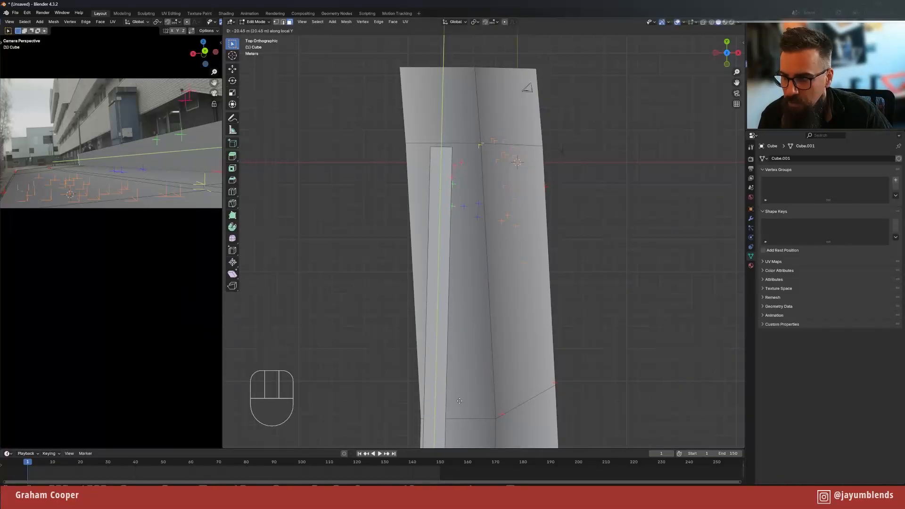
pyautogui.click(445, 204)
# - Pull the far end face back along local Y to just beyond the end of the pavement
pyautogui.scroll(-4, 471, 264)
pyautogui.scroll(1, 473, 272)
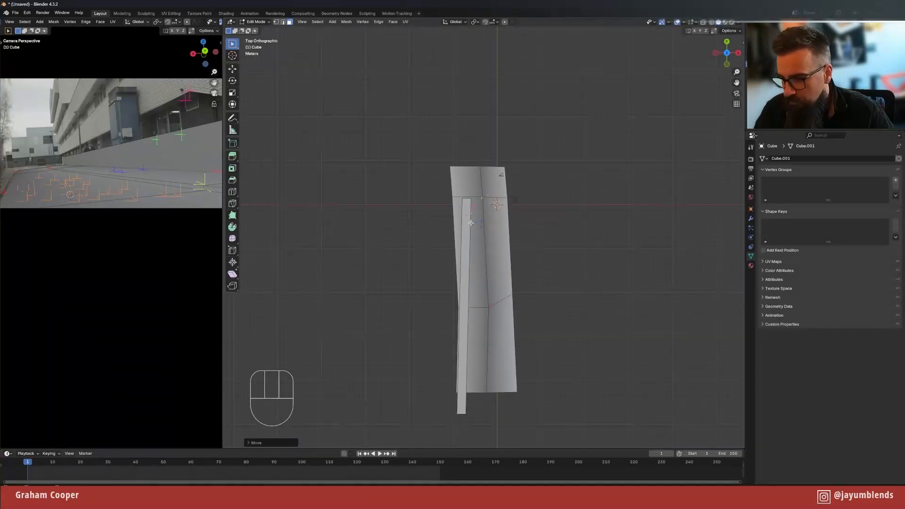
pyautogui.keyDown('shift'); pyautogui.moveTo(473, 272); pyautogui.dragTo(468, 289, button='middle'); pyautogui.keyUp('shift')
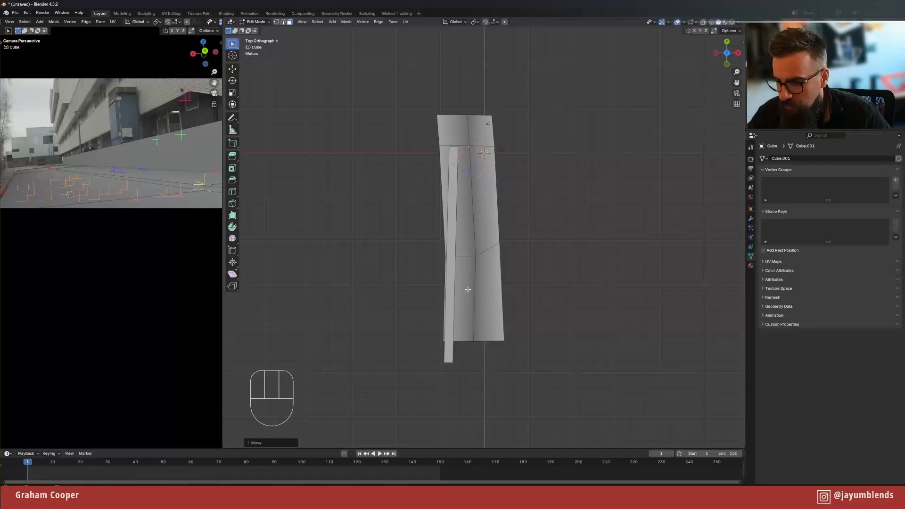
pyautogui.press('g')
pyautogui.press('y')
pyautogui.press('y')
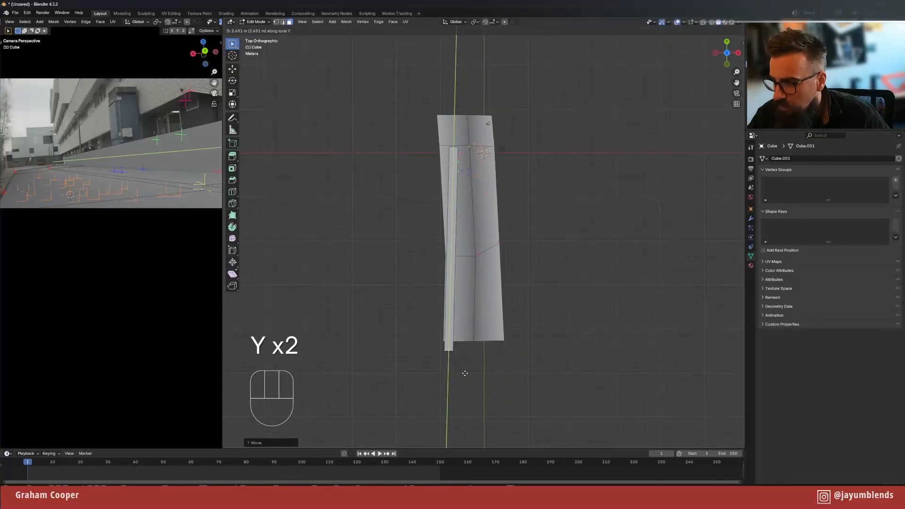
pyautogui.click(466, 368)
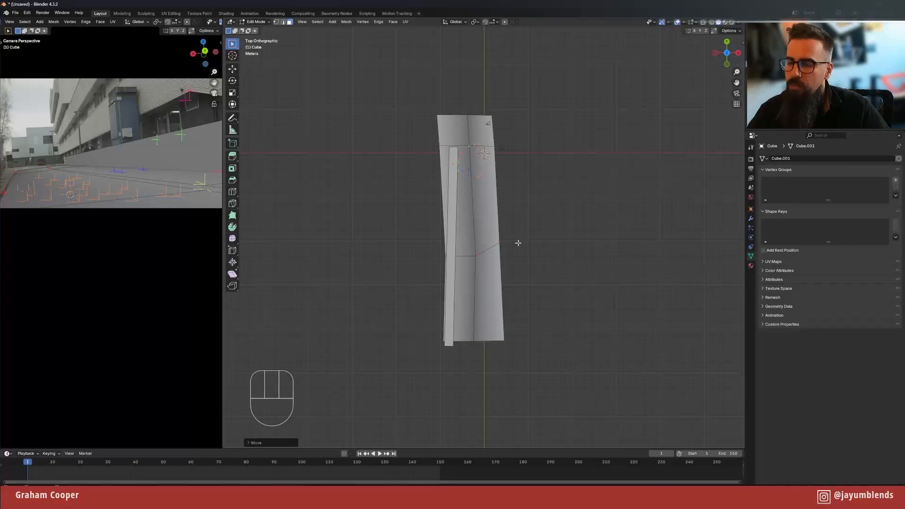
# - Select the block's opposite end face and extend it along local Y to the pavement's edge near the camera
pyautogui.moveTo(453, 158); pyautogui.dragTo(530, 193, button='middle')
pyautogui.click(534, 242)
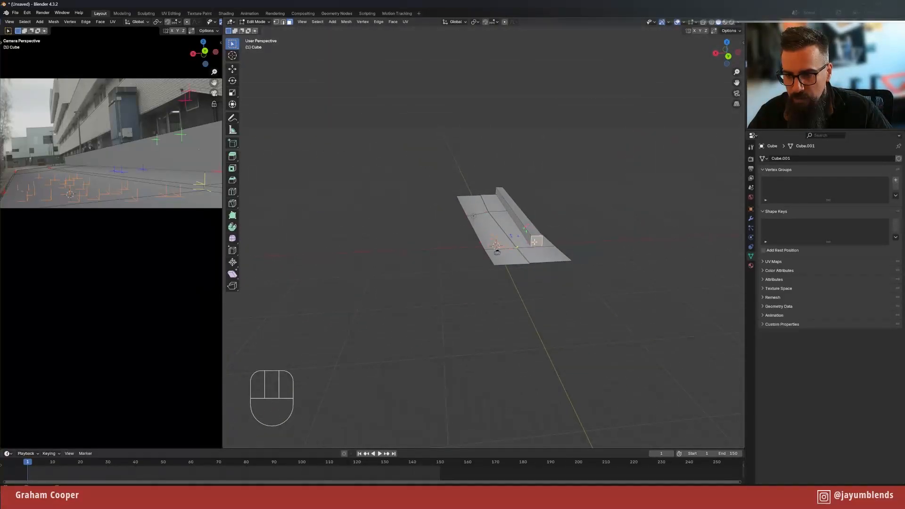
pyautogui.press('KP_7')
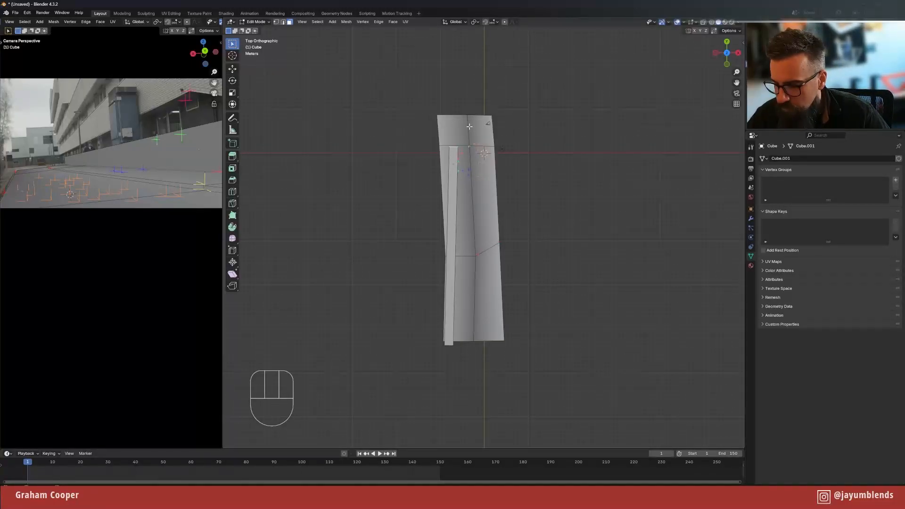
pyautogui.press('g')
pyautogui.press('y')
pyautogui.press('y')
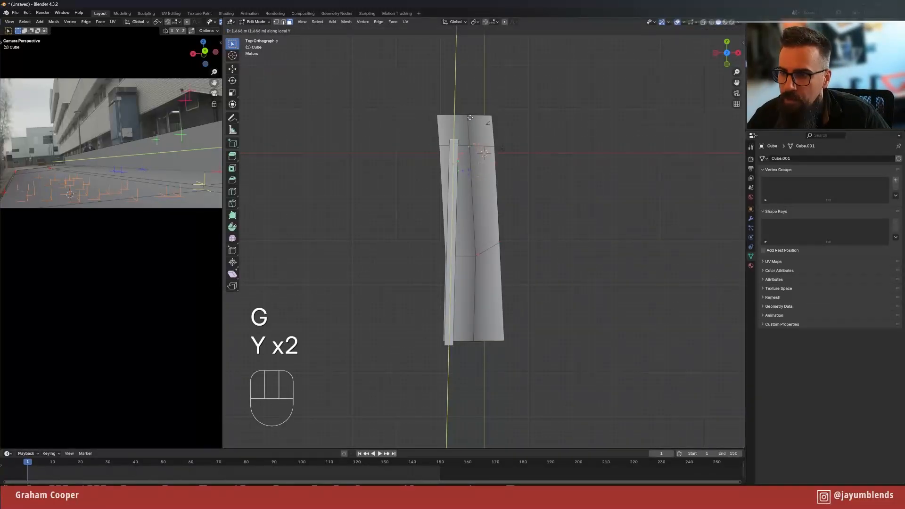
pyautogui.click(471, 99)
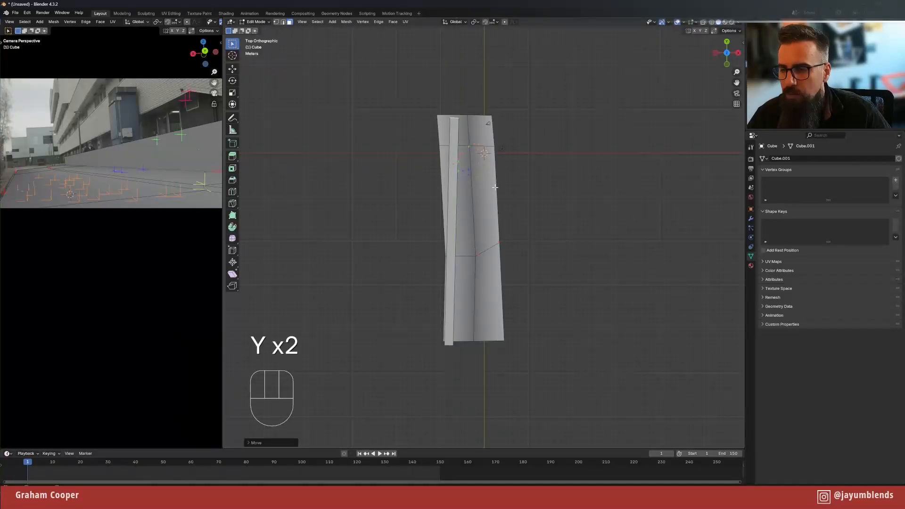
# - Raise the building block's top face along Z to the height of the upper red wall markers and leave Edit Mode
pyautogui.moveTo(497, 198); pyautogui.dragTo(535, 282, button='middle')
pyautogui.scroll(3, 572, 164)
pyautogui.scroll(-2, 471, 243)
pyautogui.scroll(2, 521, 253)
pyautogui.scroll(2, 532, 288)
pyautogui.scroll(1, 531, 288)
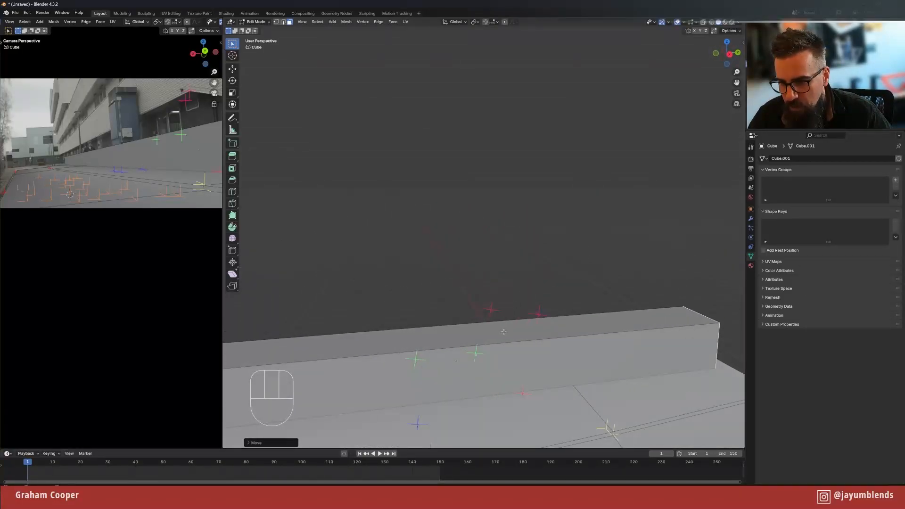
pyautogui.moveTo(504, 332); pyautogui.dragTo(580, 180, button='middle')
pyautogui.press('KP_3')
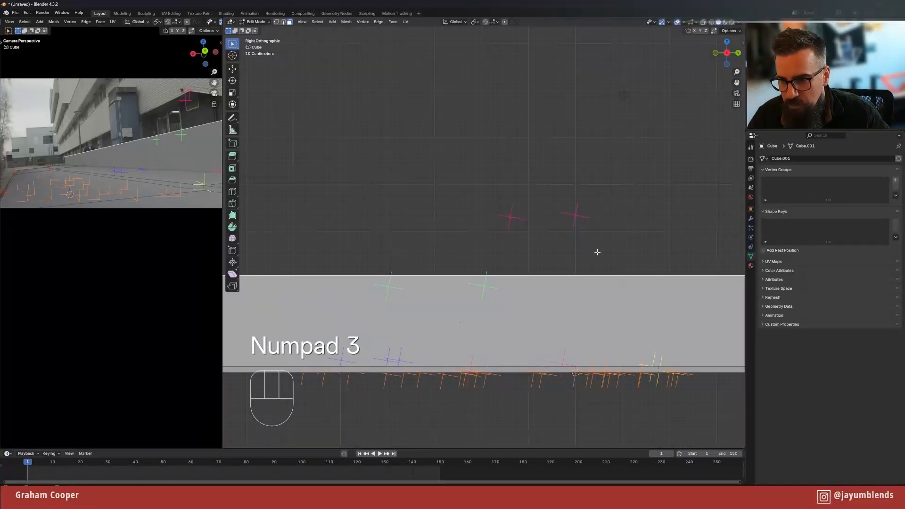
pyautogui.moveTo(597, 252); pyautogui.dragTo(529, 255, button='middle')
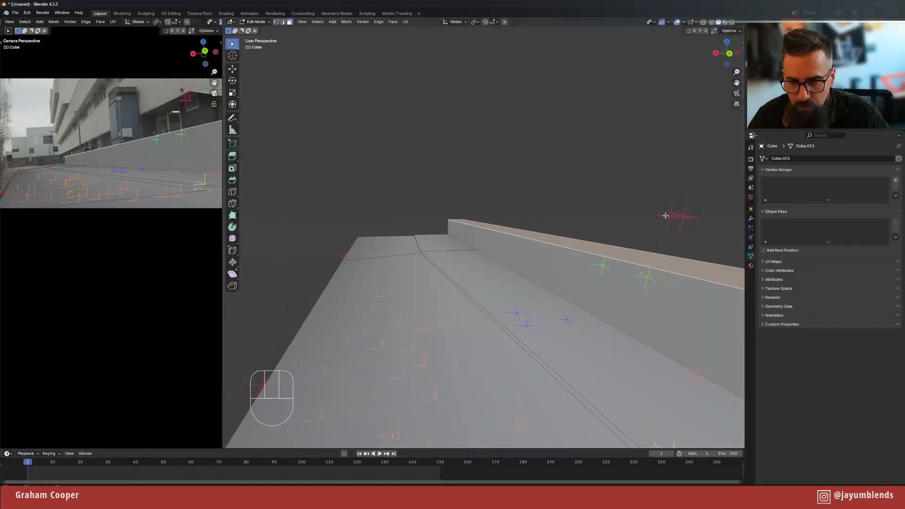
pyautogui.moveTo(668, 217); pyautogui.dragTo(684, 232, button='middle')
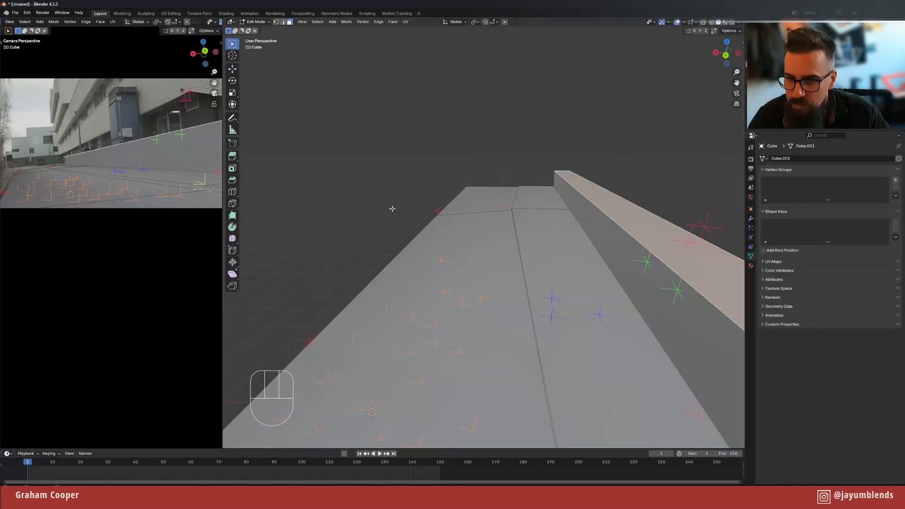
pyautogui.moveTo(548, 245); pyautogui.dragTo(586, 236, button='middle')
pyautogui.press('KP_1')
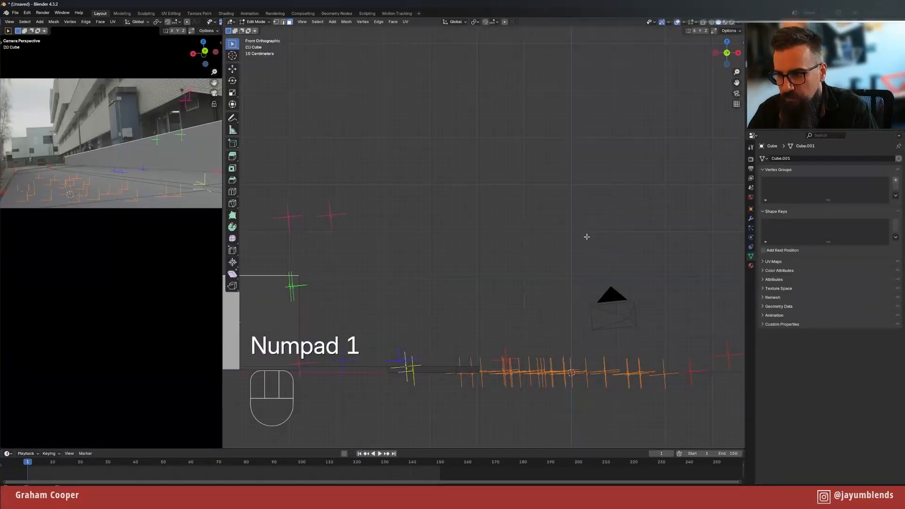
pyautogui.press('KP_3')
pyautogui.press('g')
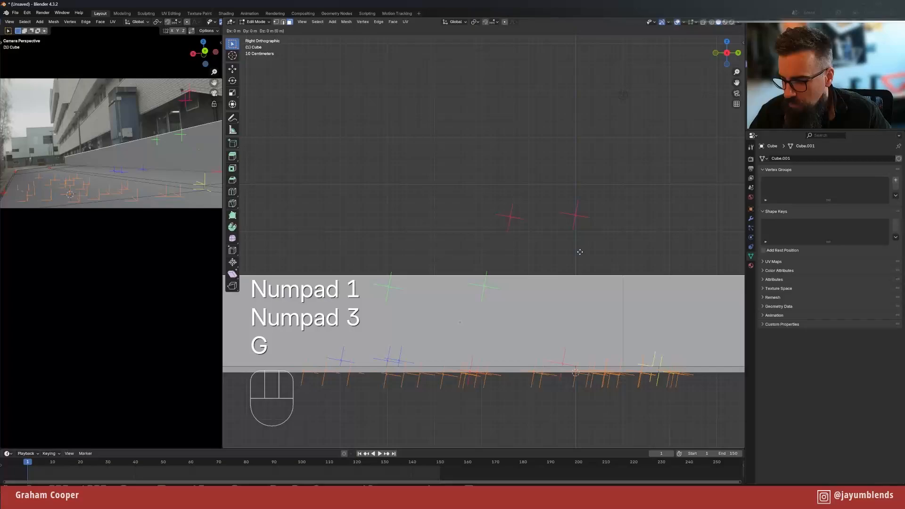
pyautogui.press('z')
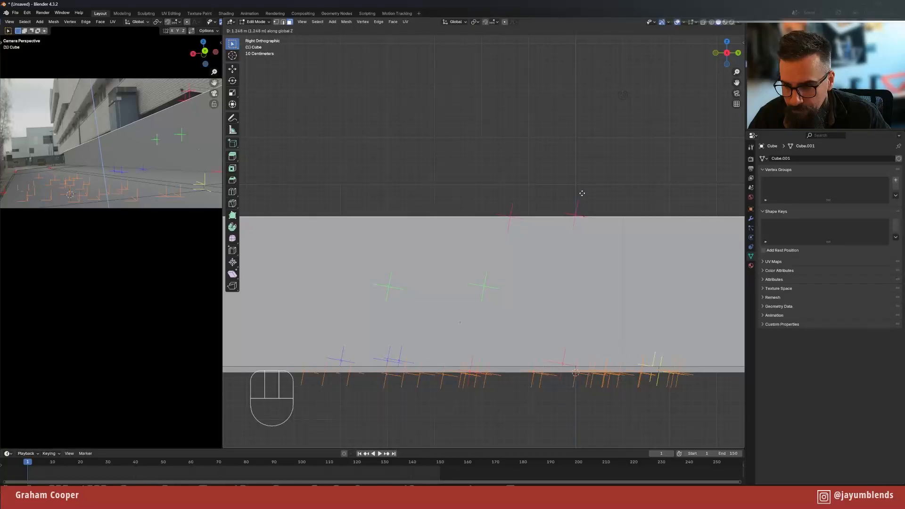
pyautogui.click(581, 193)
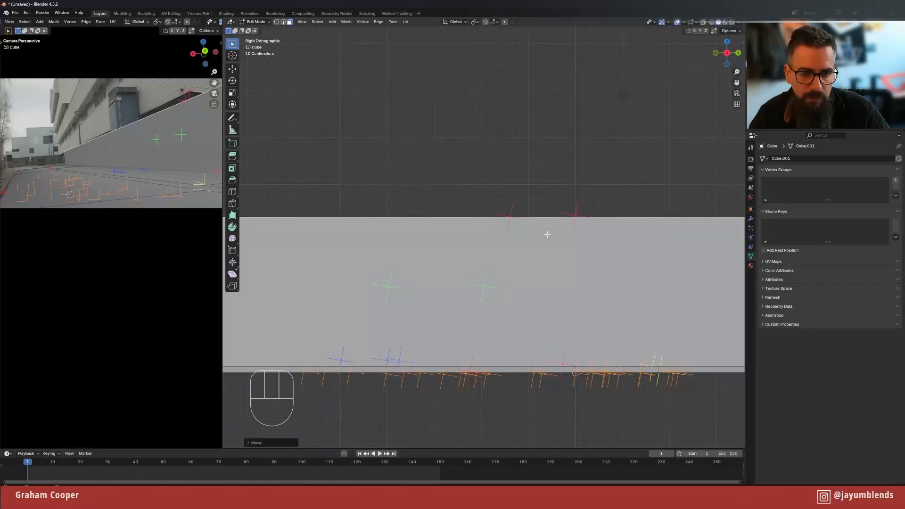
pyautogui.scroll(-3, 531, 250)
pyautogui.press('Tab')
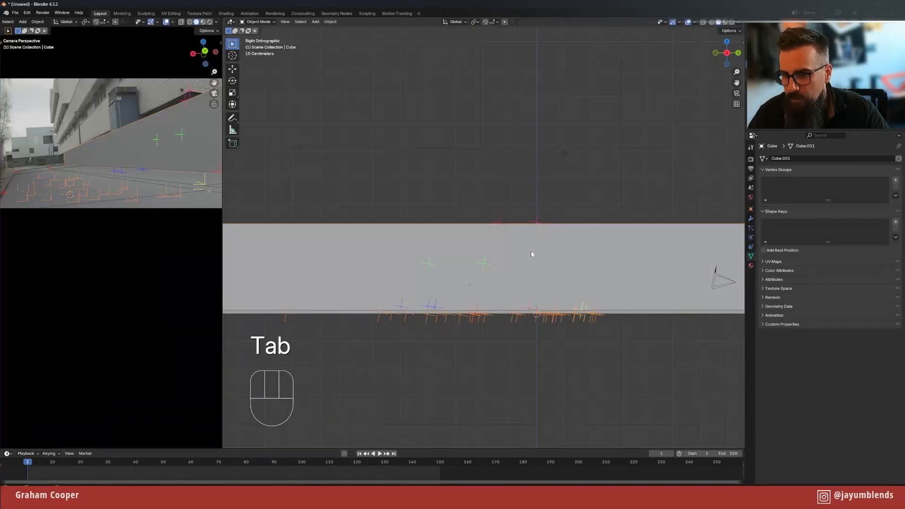
# - Duplicate the building block and raise the copy along Z by about 3.2 m so it stacks on the original
pyautogui.moveTo(533, 255); pyautogui.dragTo(504, 271, button='middle')
pyautogui.scroll(-4, 527, 271)
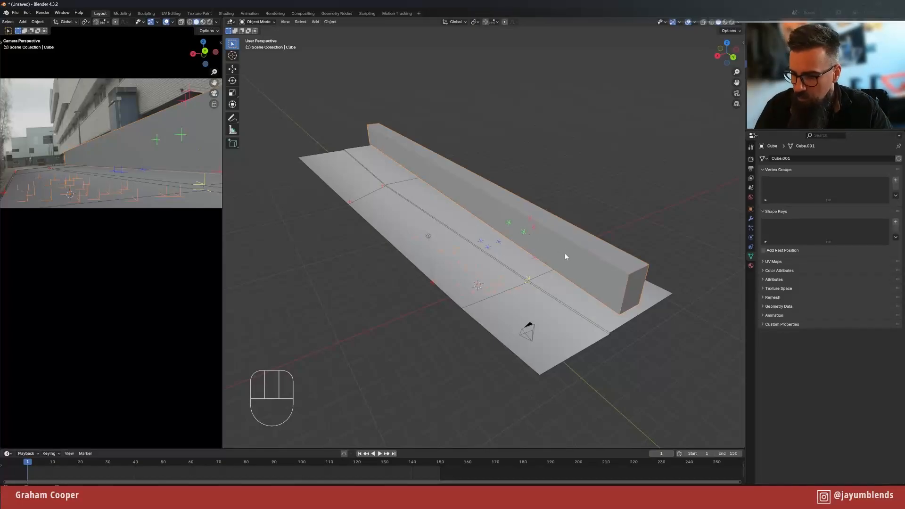
pyautogui.hotkey('shift', 'd')
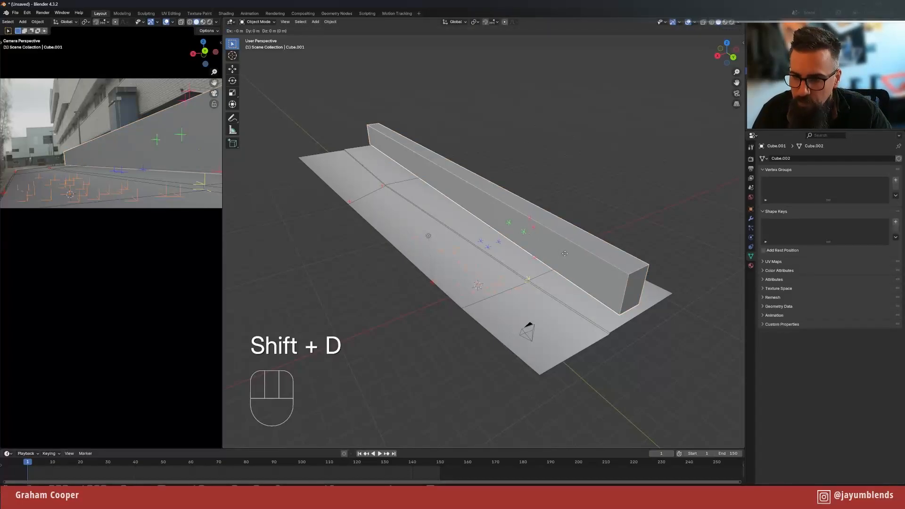
pyautogui.press('z')
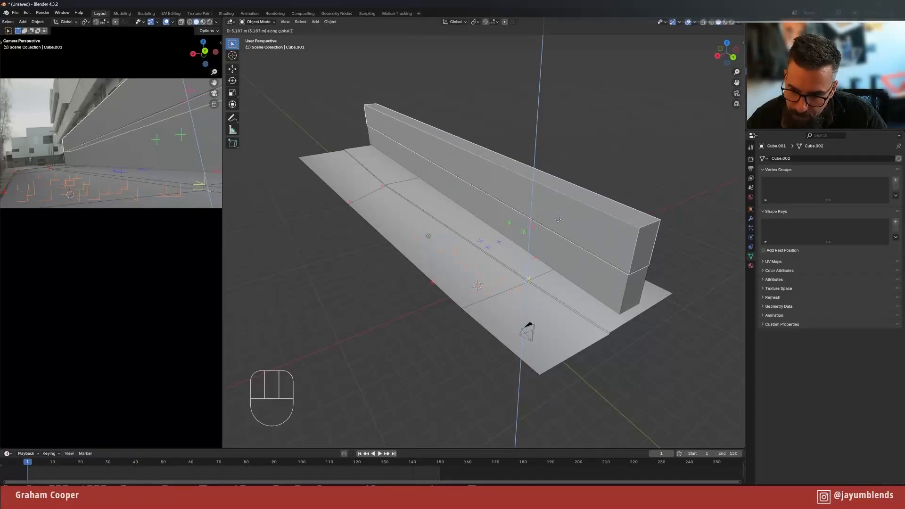
pyautogui.click(558, 222)
# - Extend the upper block's street-facing side face along local X by about 0.9 m to the outermost red overhang marker
pyautogui.press('Tab')
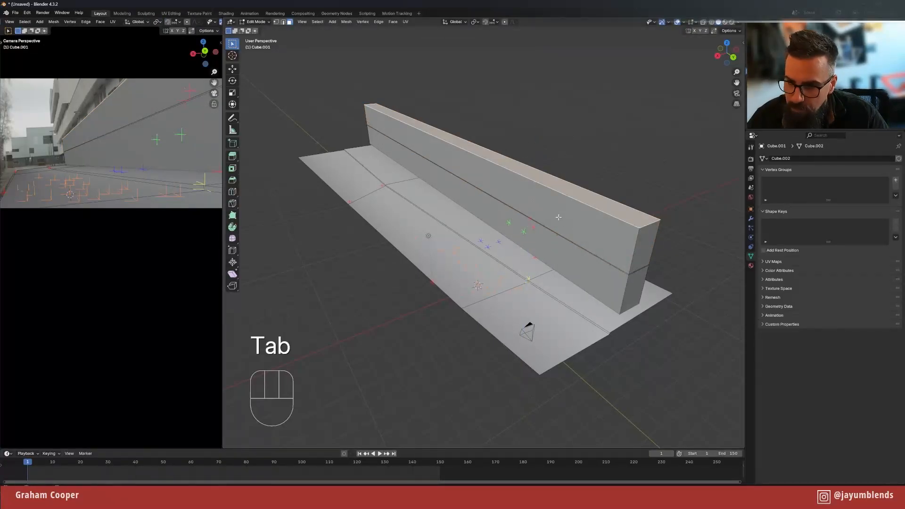
pyautogui.press('KP_3')
pyautogui.press('KP_1')
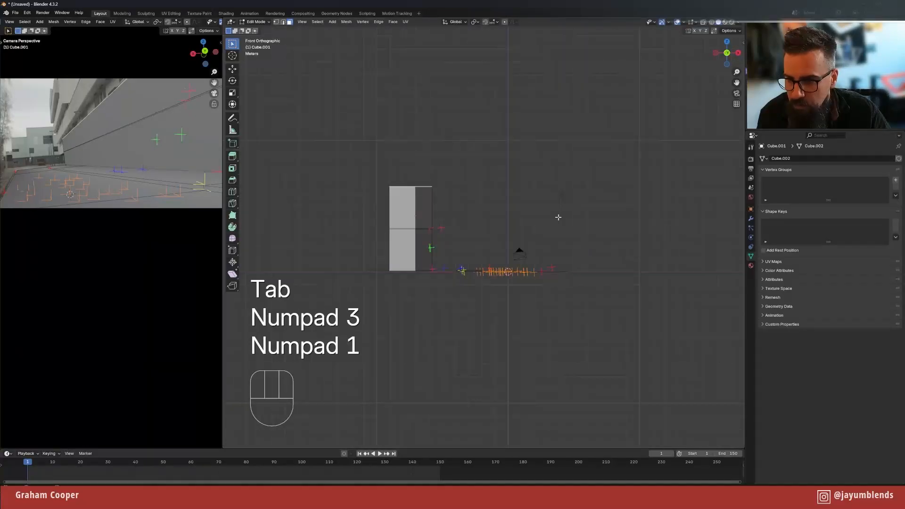
pyautogui.moveTo(425, 207); pyautogui.dragTo(497, 235, button='middle')
pyautogui.press('KP_3')
pyautogui.scroll(5, 527, 230)
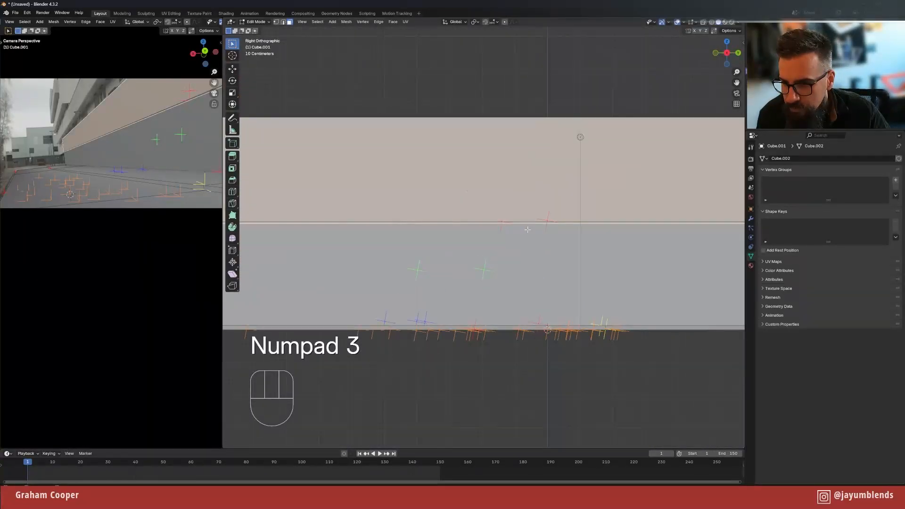
pyautogui.press('KP_1')
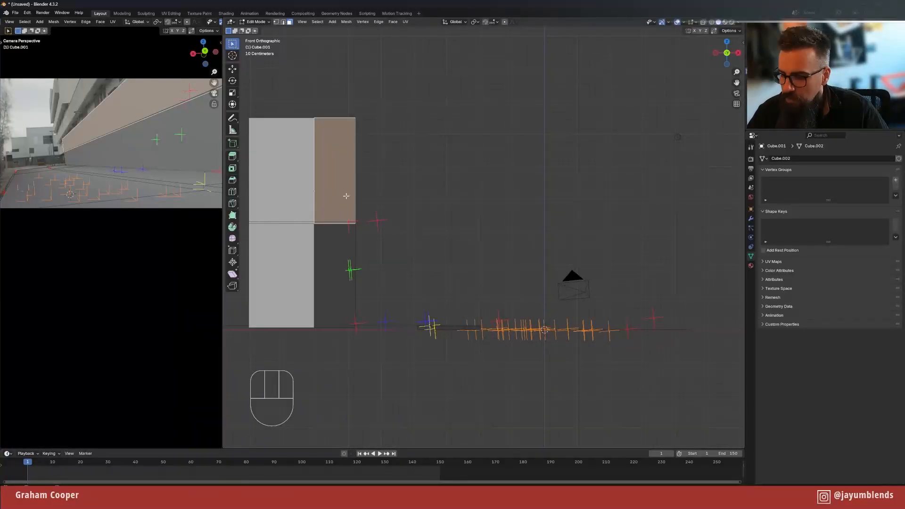
pyautogui.press('x')
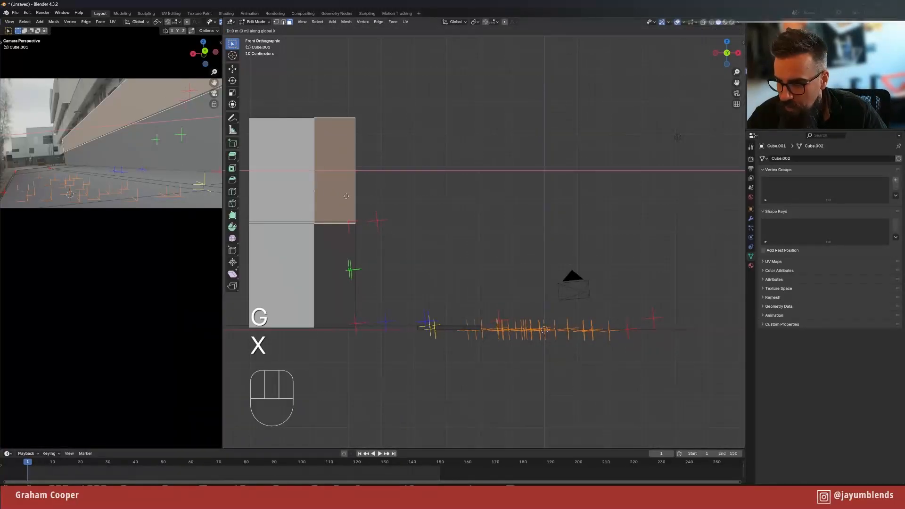
pyautogui.press('x')
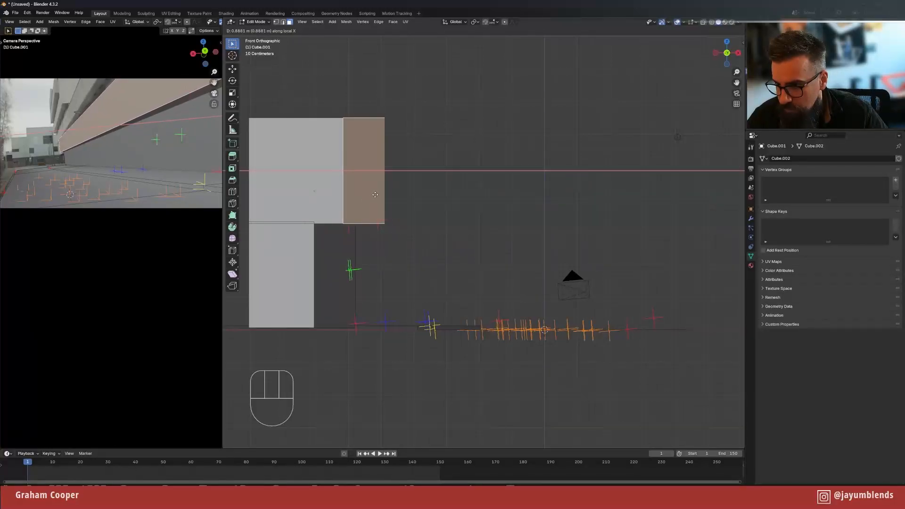
pyautogui.click(373, 195)
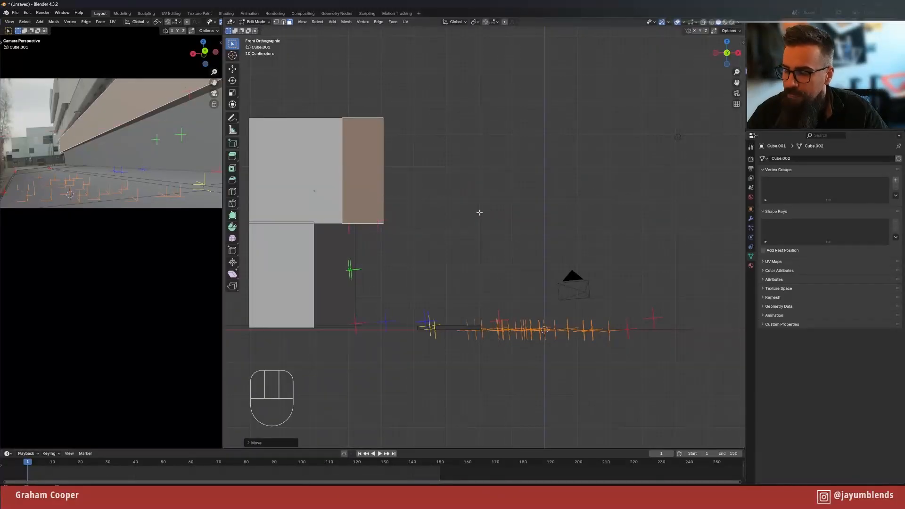
pyautogui.press('Tab')
# - Add a cube and place it from top view on the pavement beside the wall at the blue markers
pyautogui.moveTo(490, 213); pyautogui.dragTo(347, 236, button='middle')
pyautogui.scroll(-3, 475, 238)
pyautogui.moveTo(474, 239); pyautogui.dragTo(503, 260, button='middle')
pyautogui.scroll(4, 510, 254)
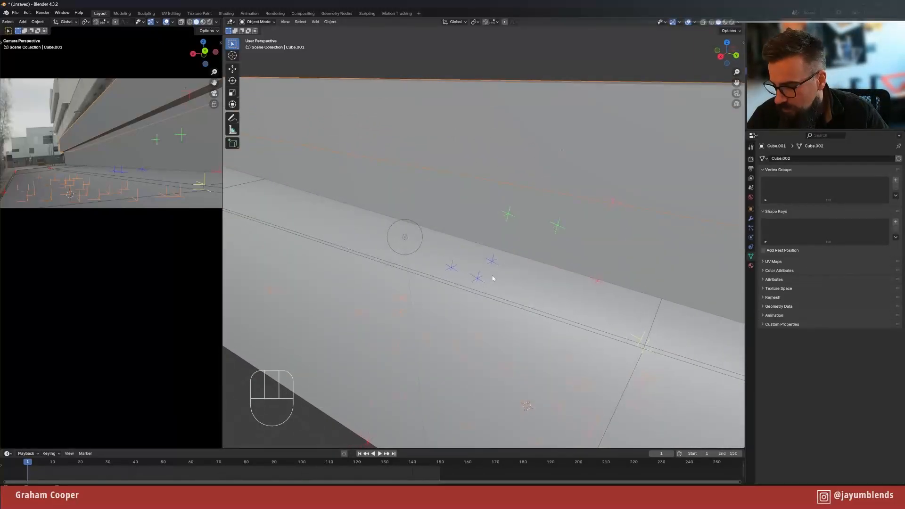
pyautogui.hotkey('shift', 'a')
pyautogui.moveTo(461, 295)
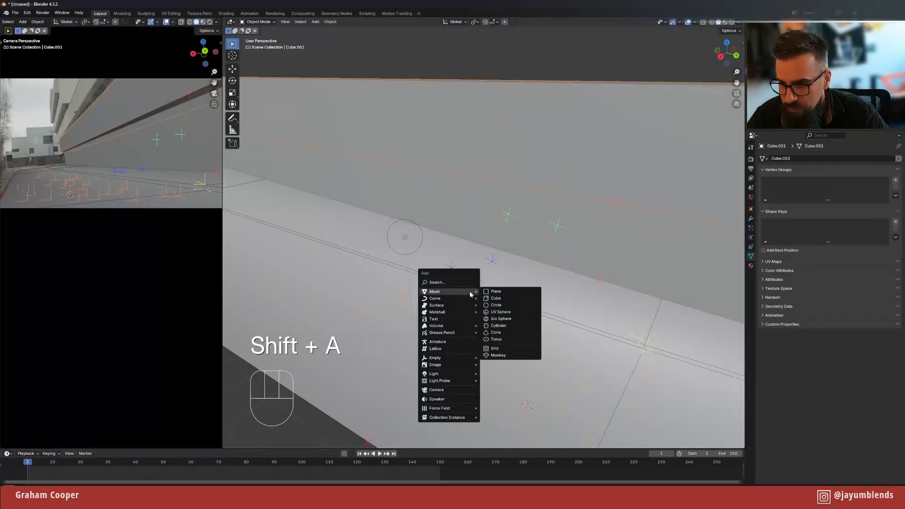
pyautogui.click(500, 299)
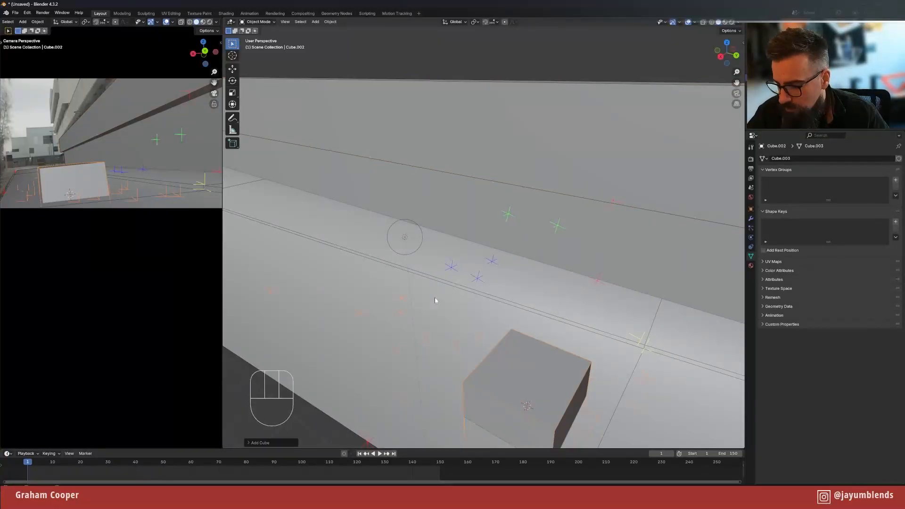
pyautogui.press('KP_7')
pyautogui.press('g')
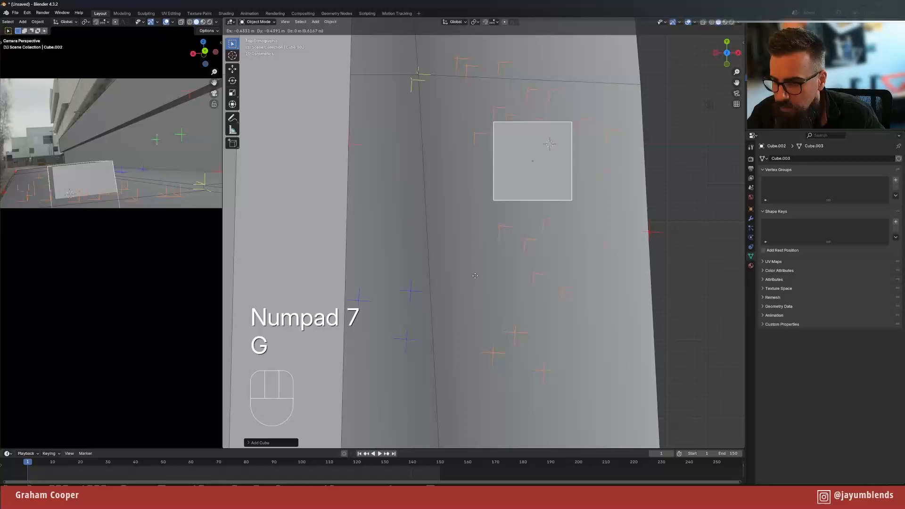
pyautogui.click(327, 432)
# - Raise the new cube along Z by about 1.1 m so its base rests on the pavement
pyautogui.moveTo(489, 370); pyautogui.dragTo(469, 312, button='middle')
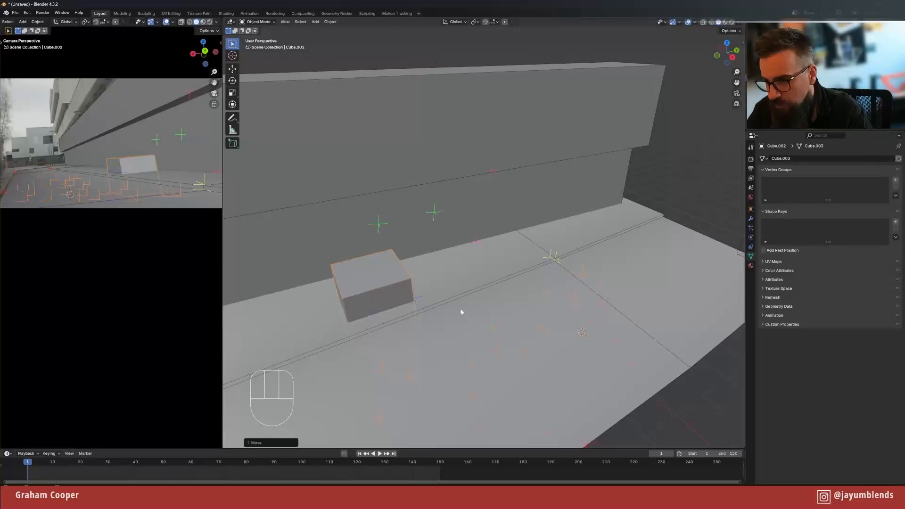
pyautogui.press('g')
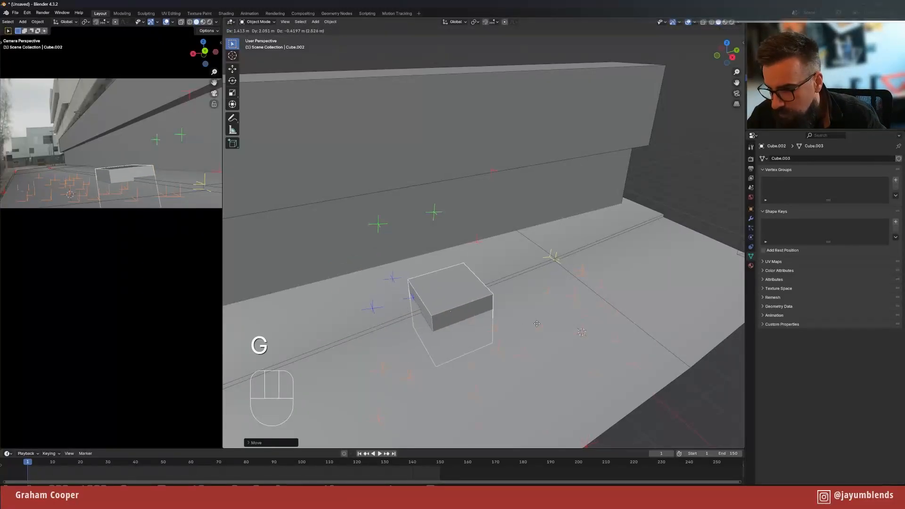
pyautogui.press('z')
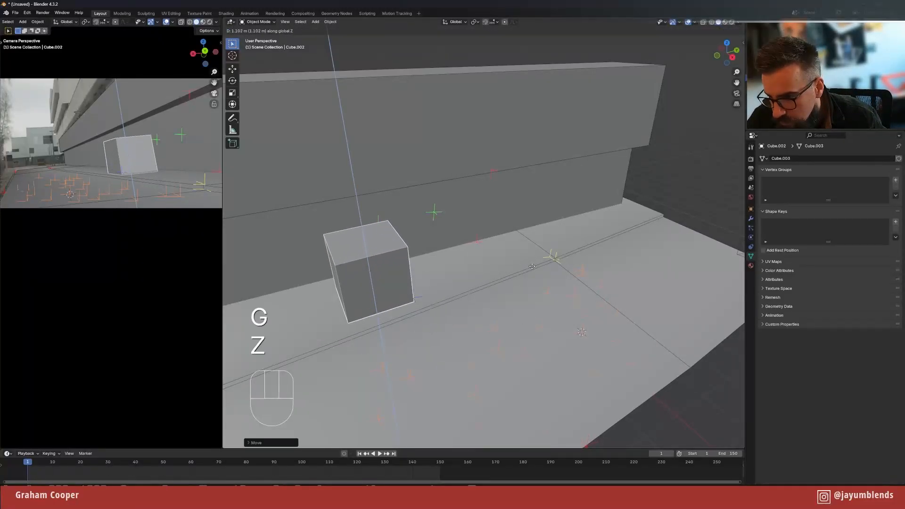
pyautogui.click(533, 266)
# - Turn on X-ray in top view and nudge the cube so its street-side edge meets the blue markers
pyautogui.press('KP_7')
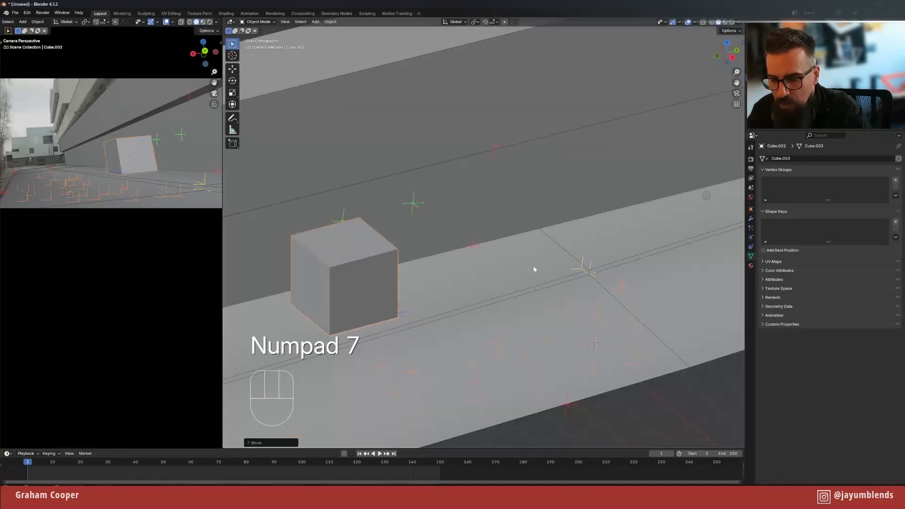
pyautogui.scroll(3, 416, 318)
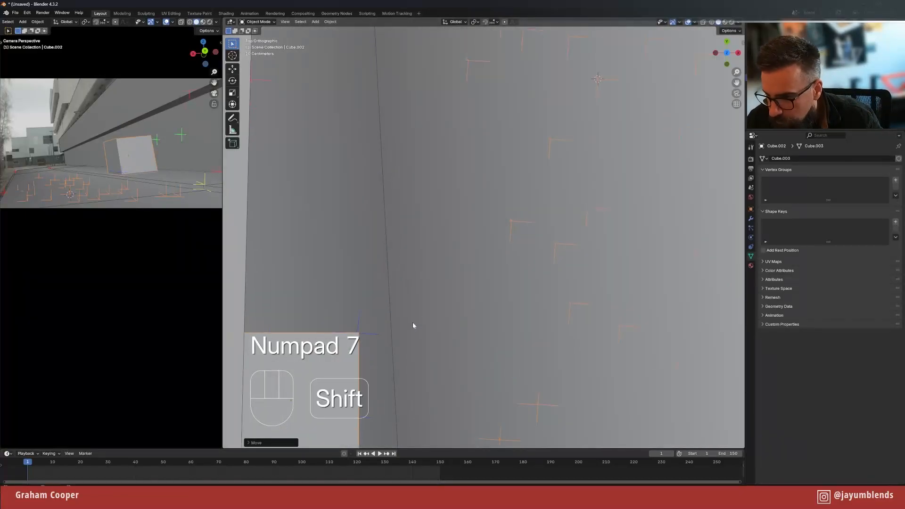
pyautogui.keyDown('shift'); pyautogui.moveTo(414, 325); pyautogui.dragTo(502, 222, button='middle'); pyautogui.keyUp('shift')
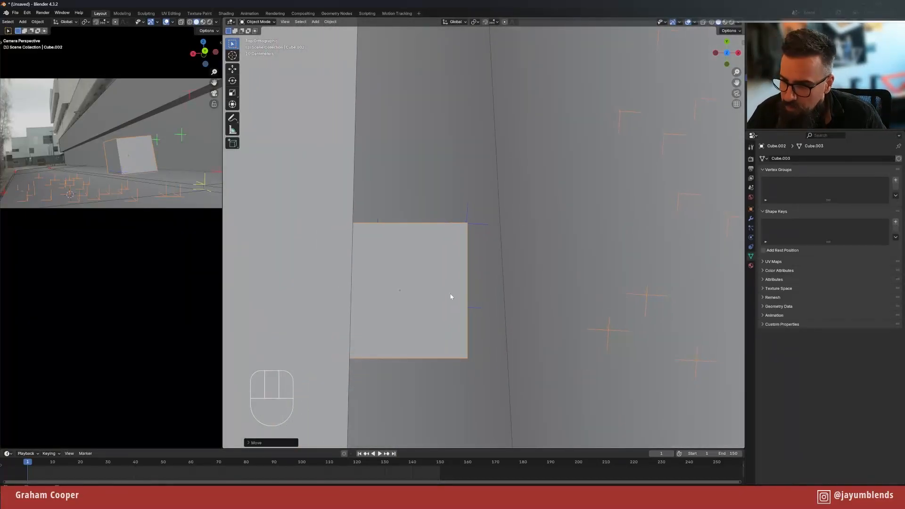
pyautogui.click(702, 23)
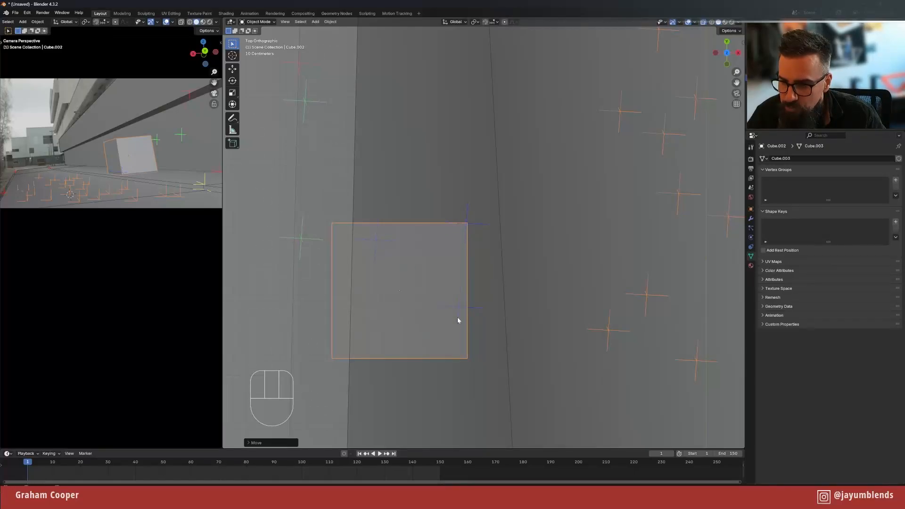
pyautogui.press('g')
pyautogui.click(431, 316)
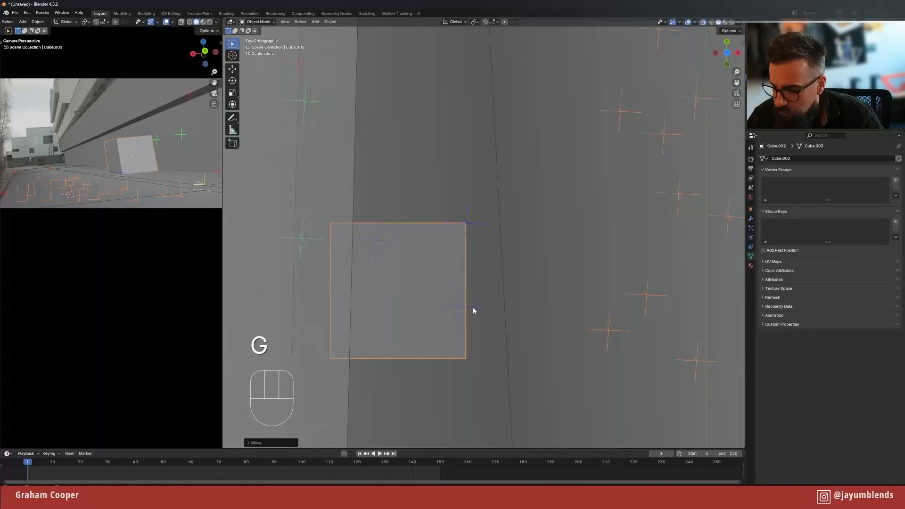
# - Rotate the cube a few degrees clockwise in top view and nudge it so its street-side edge runs through both street-side blue markers
pyautogui.press('r')
pyautogui.click(503, 309)
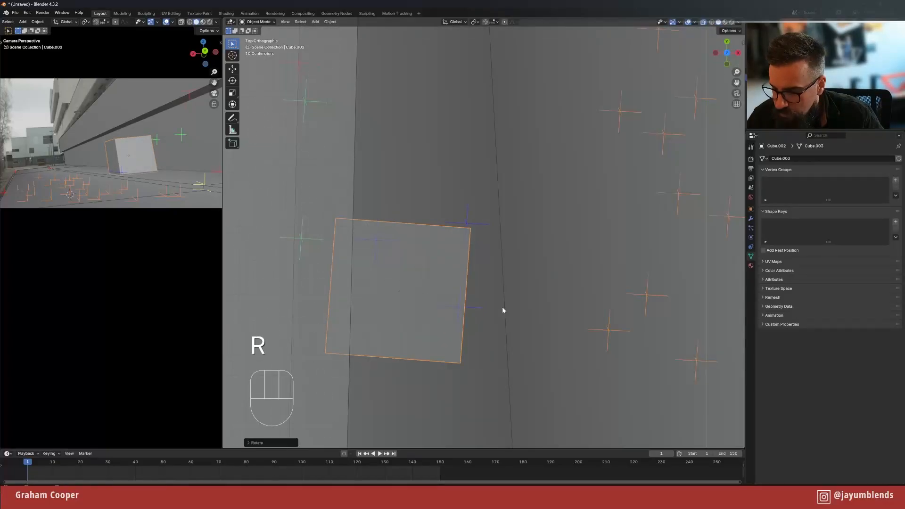
pyautogui.press('g')
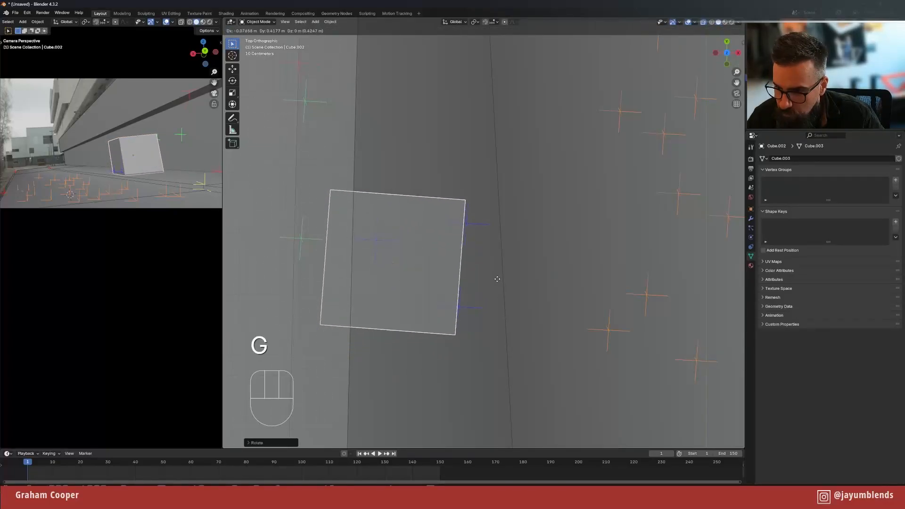
pyautogui.click(498, 279)
pyautogui.press('r')
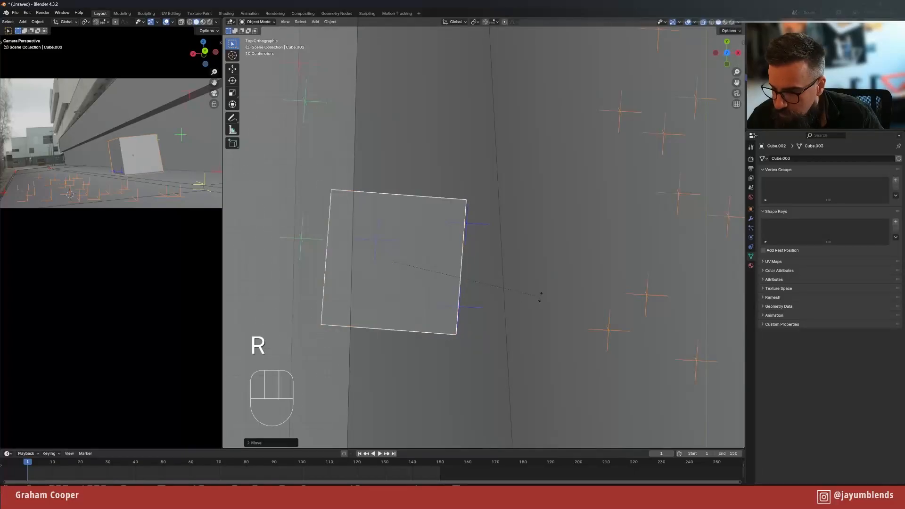
pyautogui.click(540, 298)
pyautogui.press('g')
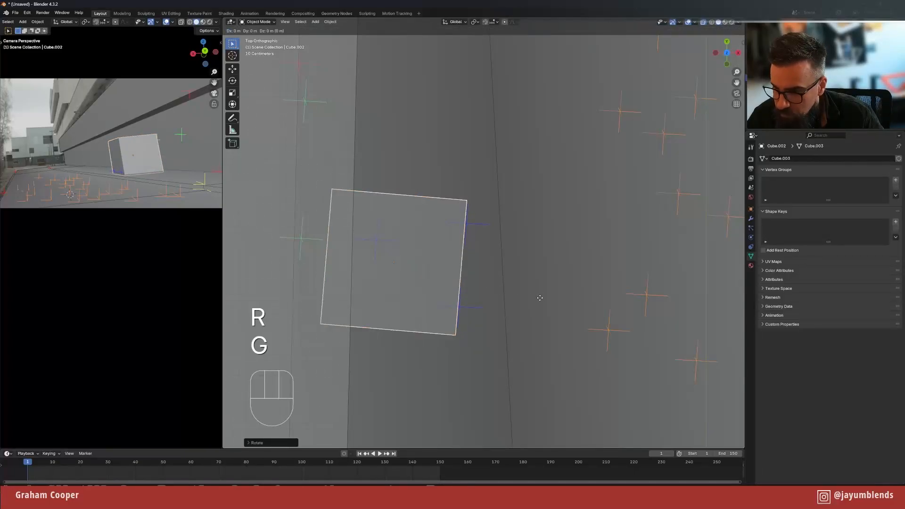
pyautogui.click(540, 297)
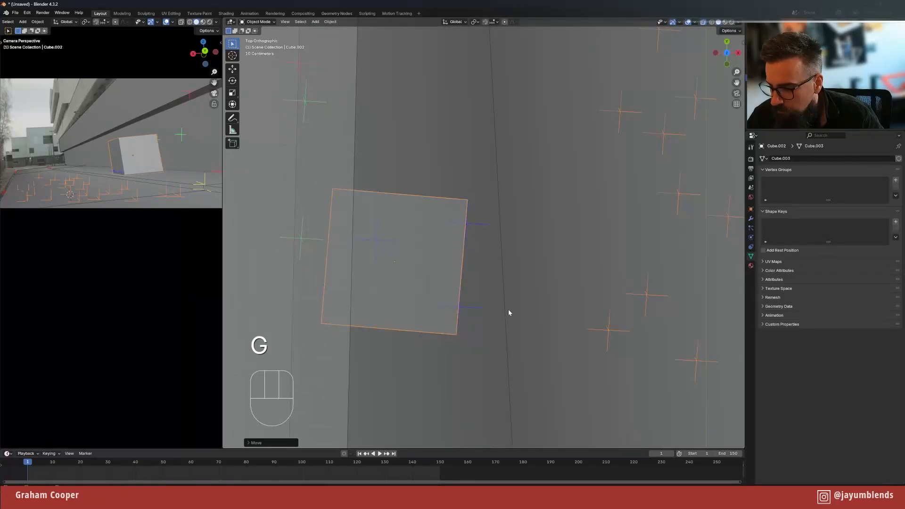
pyautogui.press('r')
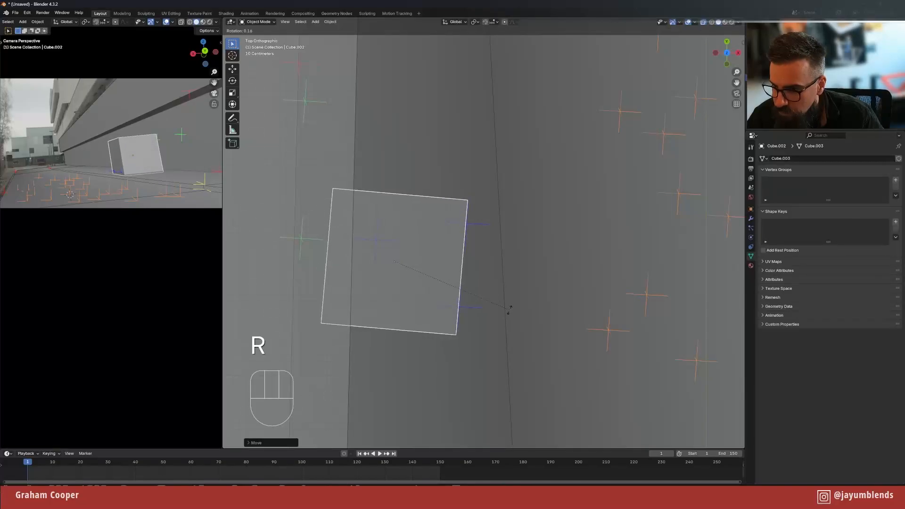
pyautogui.click(505, 307)
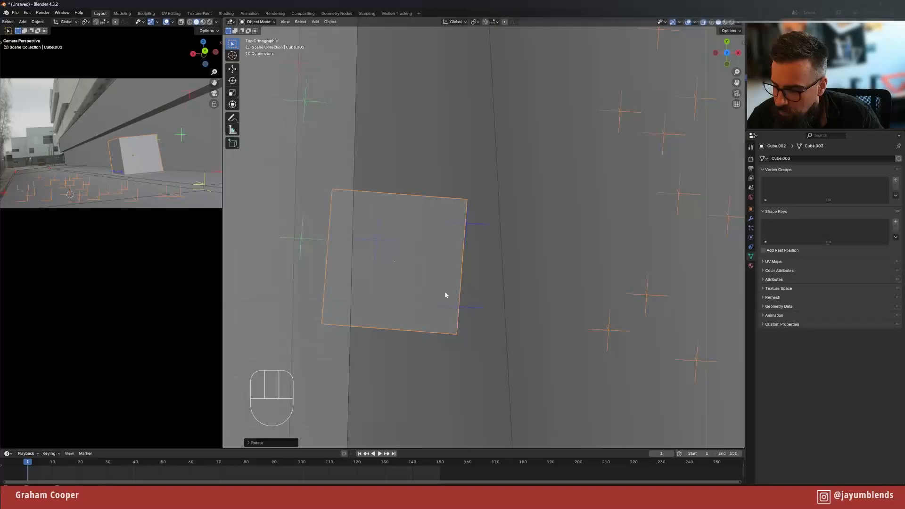
pyautogui.press('r')
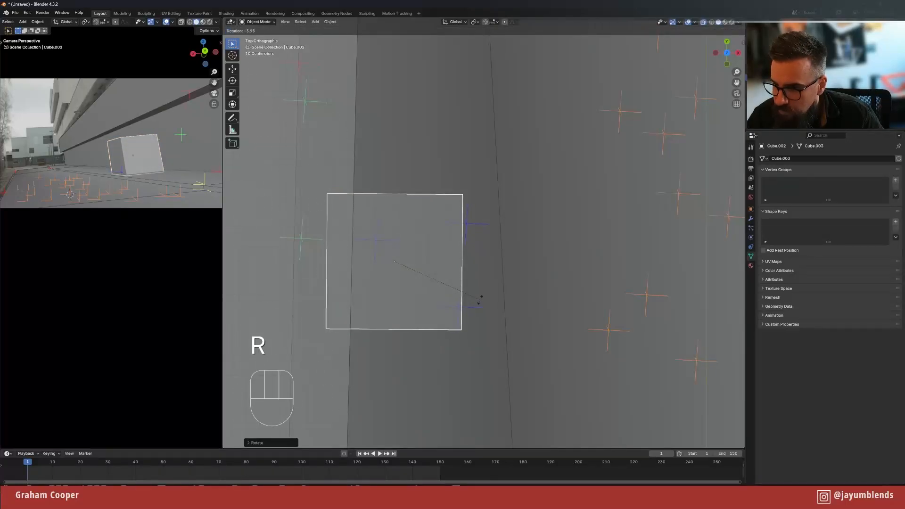
pyautogui.click(477, 304)
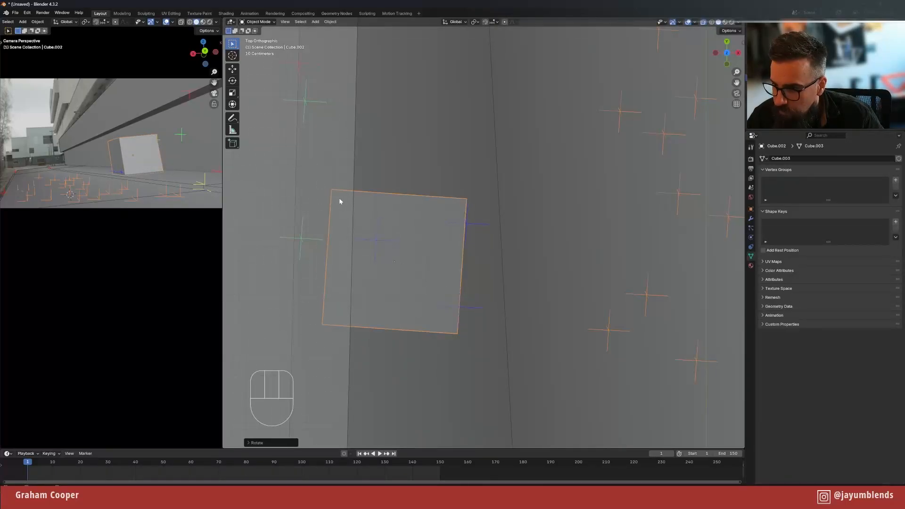
# - Move the cube's street-side corner onto the far blue marker and fine-tune its rotation so the edge follows the second street-side marker
pyautogui.press('g')
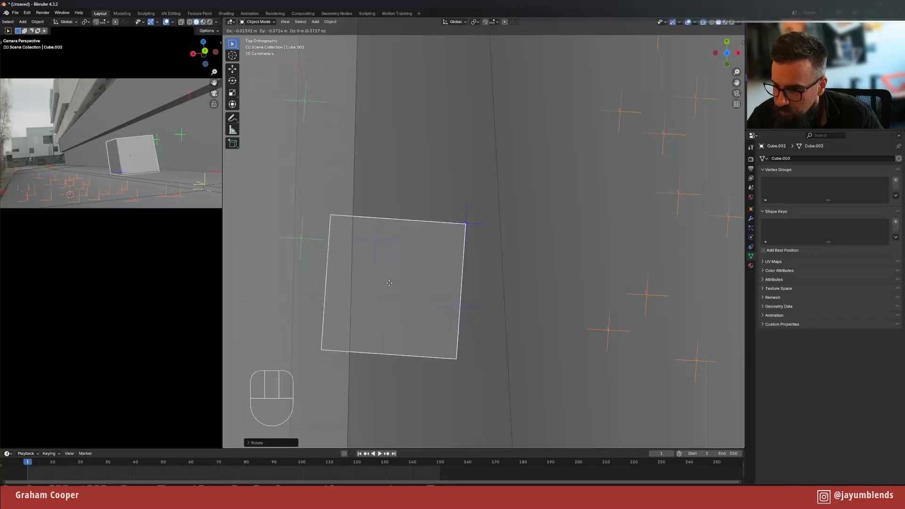
pyautogui.click(388, 282)
pyautogui.press('r')
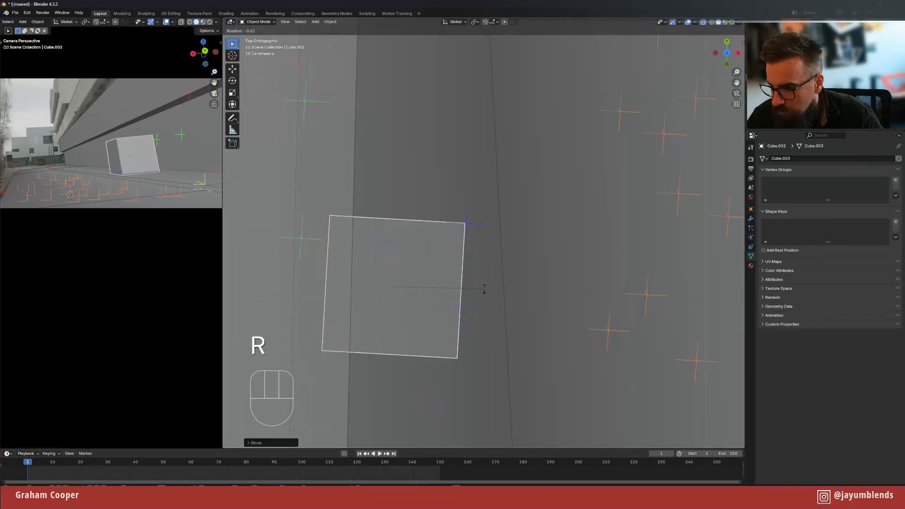
pyautogui.click(485, 283)
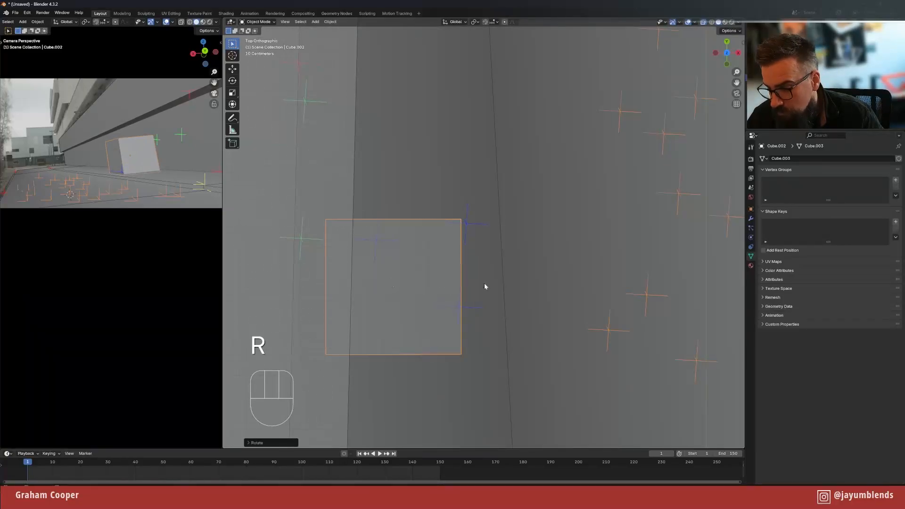
pyautogui.press('g')
pyautogui.click(490, 287)
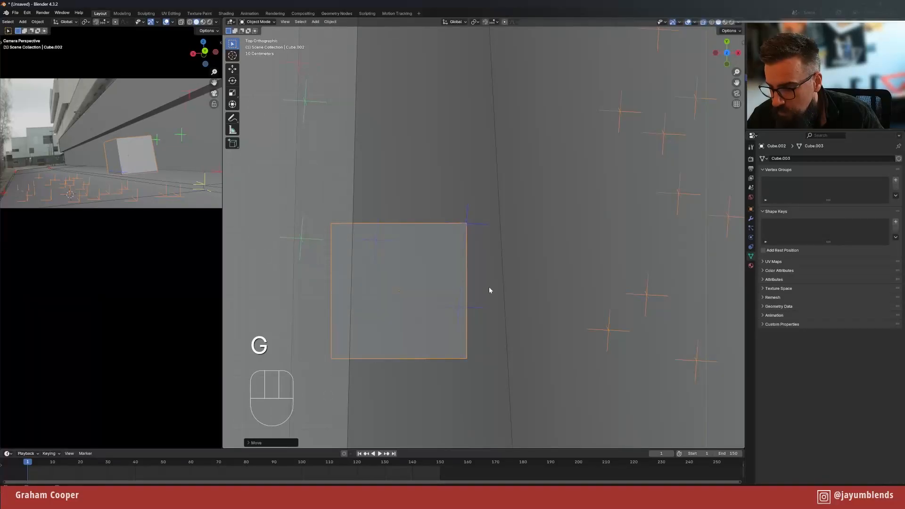
pyautogui.press('r')
pyautogui.click(504, 289)
pyautogui.press('g')
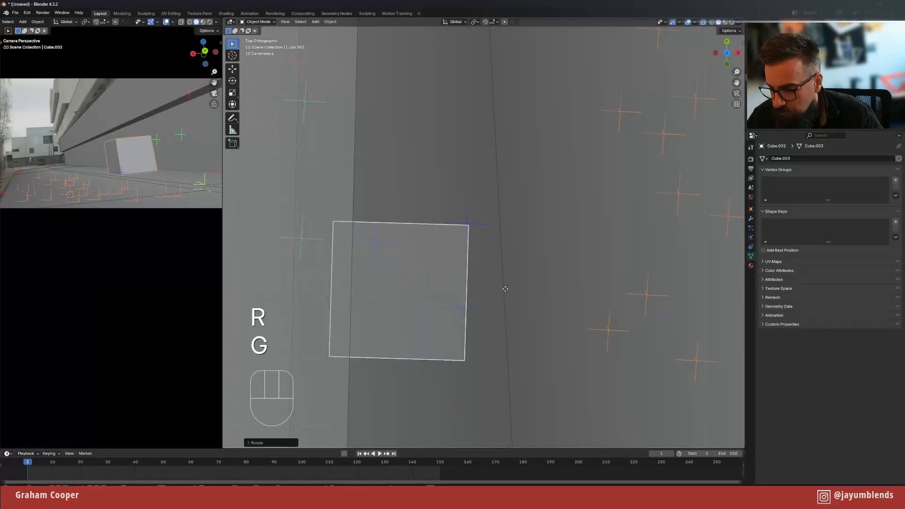
pyautogui.click(502, 286)
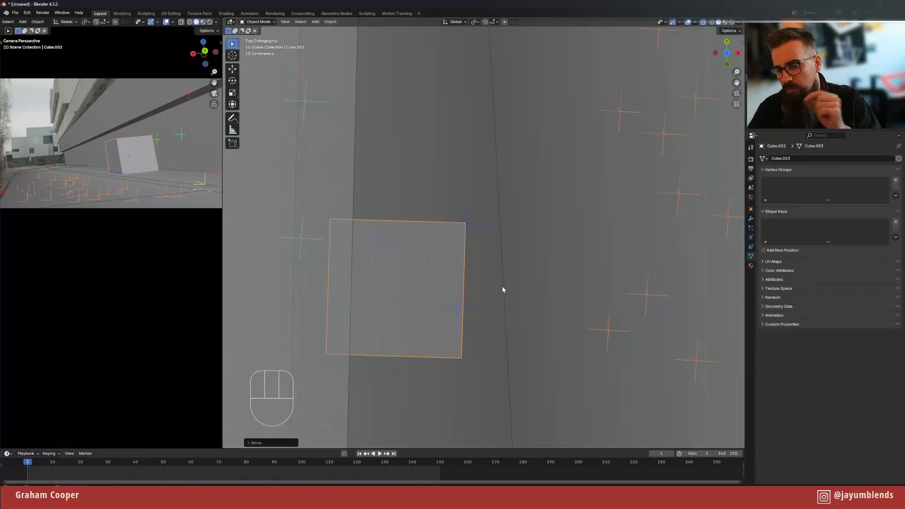
# - In Edit Mode, move the cube's near end face inward along local Y by about 0.77 m to the nearer street-side blue marker
pyautogui.moveTo(471, 316)
pyautogui.mouseDown(button='middle')
pyautogui.moveTo(491, 315)
pyautogui.moveTo(488, 281)
pyautogui.moveTo(481, 319)
pyautogui.mouseUp(button='middle')
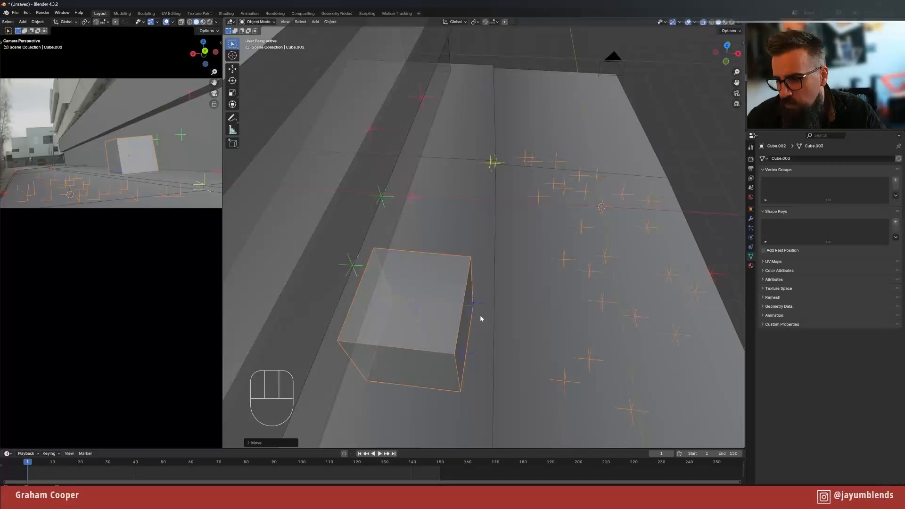
pyautogui.press('Tab')
pyautogui.click(455, 361)
pyautogui.press('KP_7')
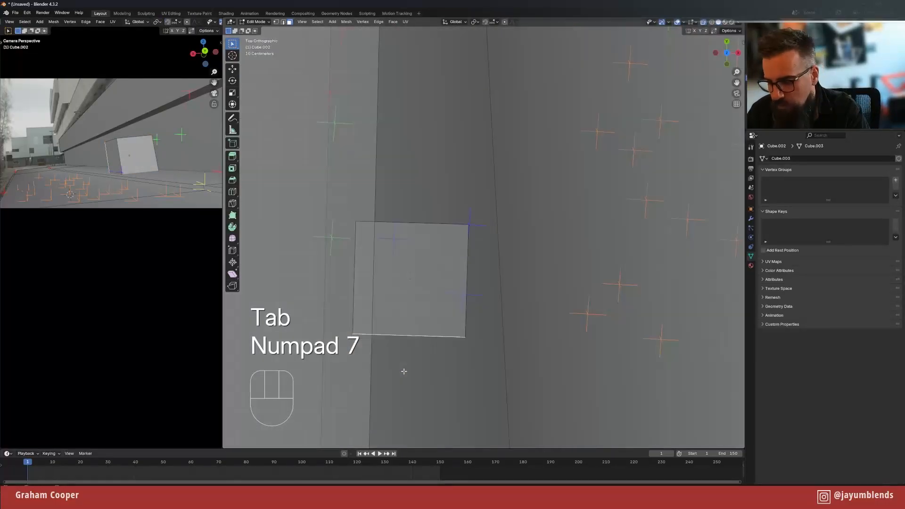
pyautogui.press('g')
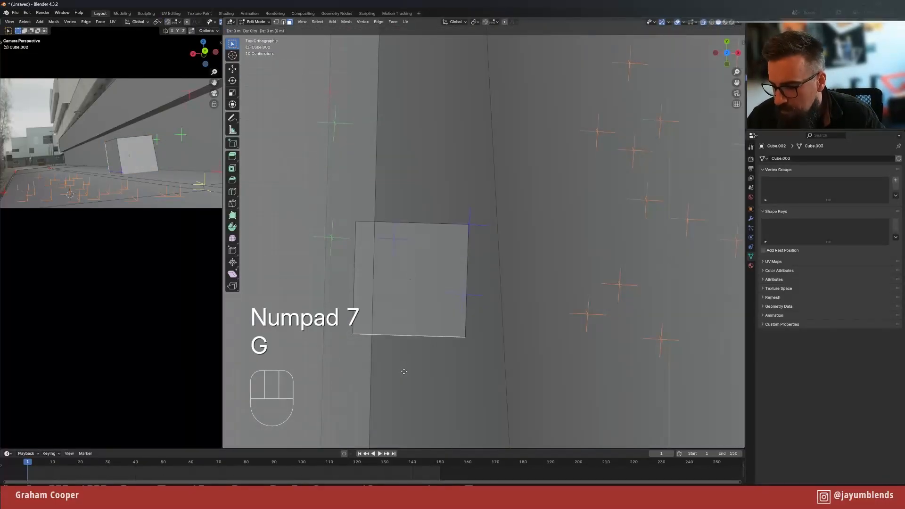
pyautogui.press('y')
pyautogui.press('y')
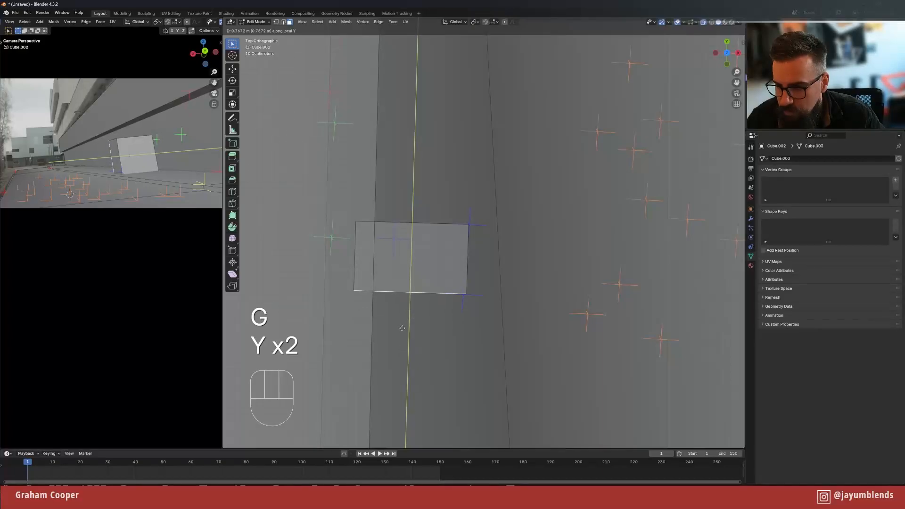
pyautogui.click(402, 327)
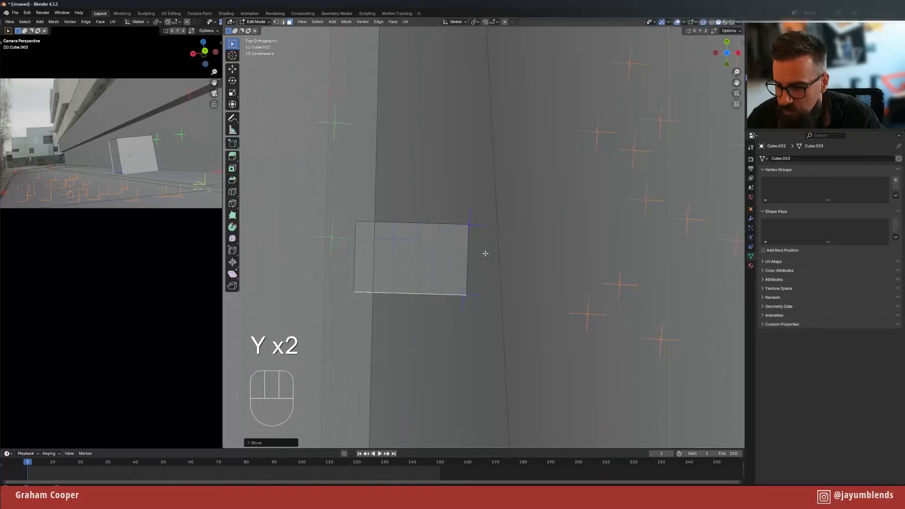
# - Move the cube's wall-side face along local X by about 0.7 m toward the street to meet the third blue marker
pyautogui.click(355, 255)
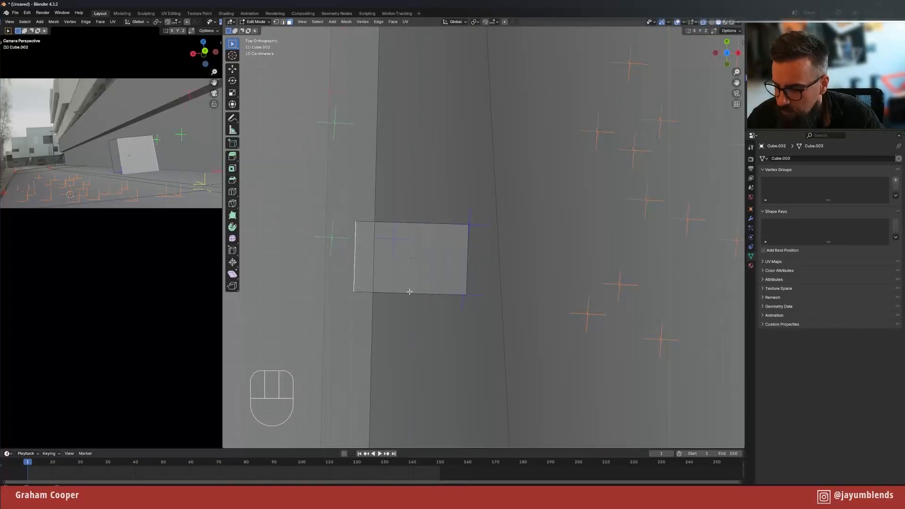
pyautogui.press('g')
pyautogui.press('x')
pyautogui.press('x')
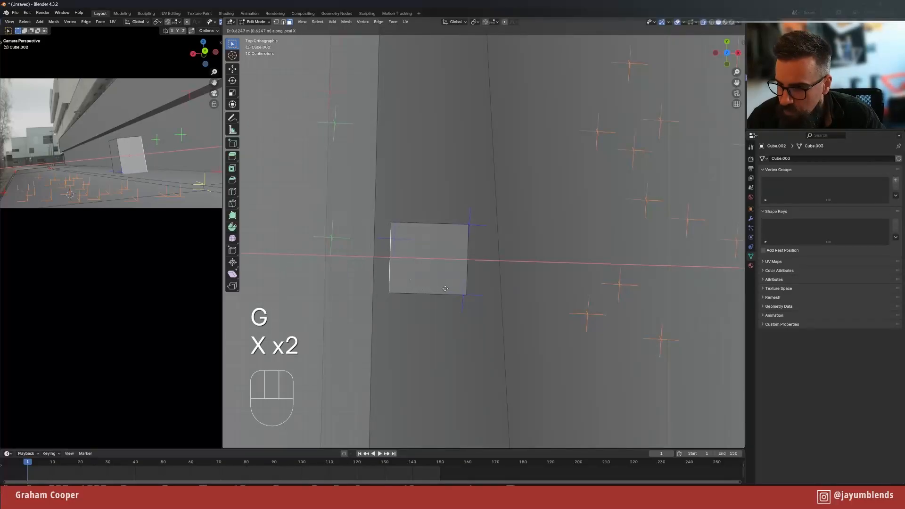
pyautogui.click(447, 288)
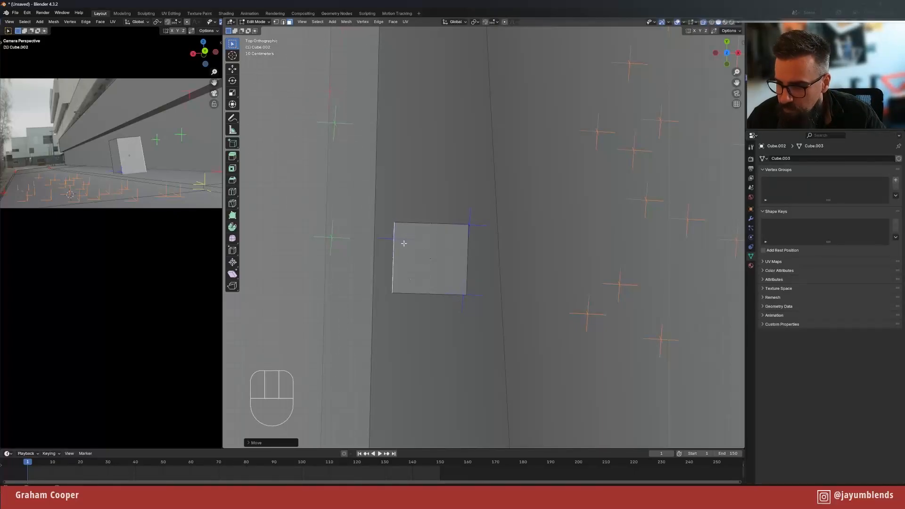
# - Turn off X-ray and raise the box's top face along Z by about 2.7 m to form a tall pillar
pyautogui.moveTo(417, 263); pyautogui.dragTo(429, 253, button='middle')
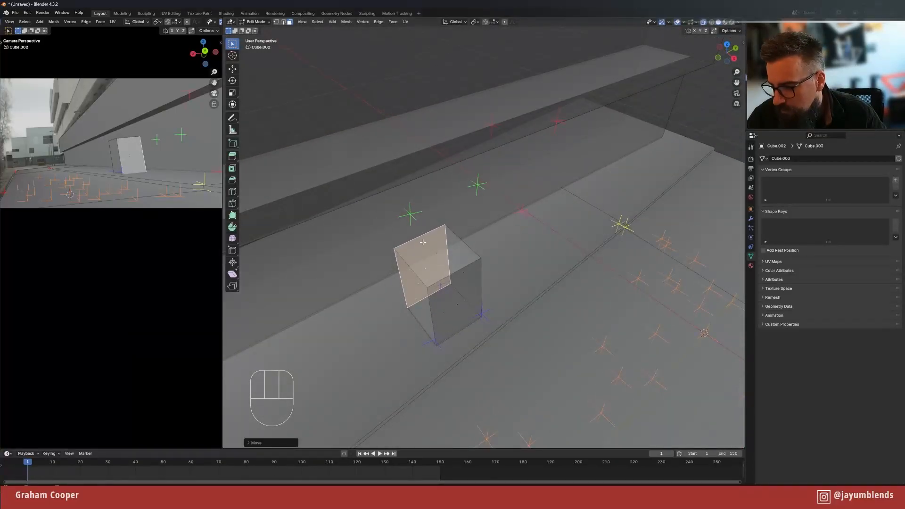
pyautogui.hotkey('alt', 'z')
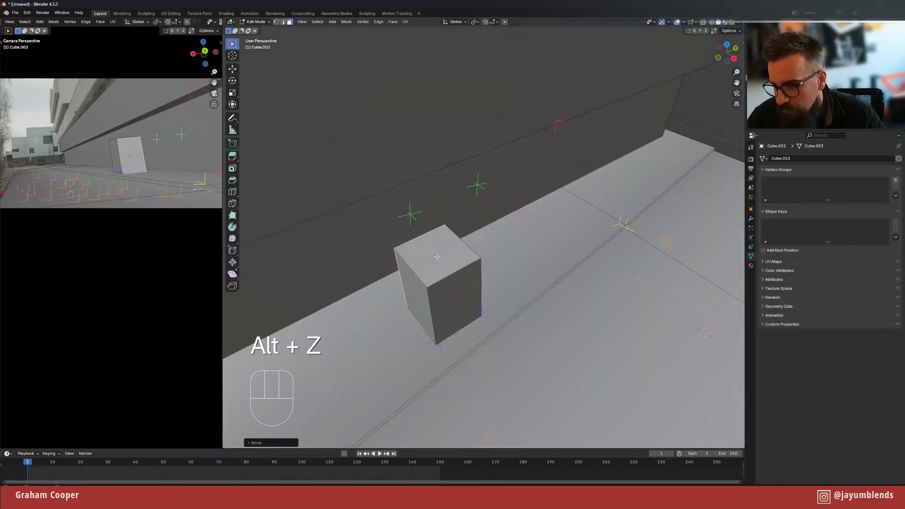
pyautogui.click(437, 257)
pyautogui.moveTo(438, 257); pyautogui.dragTo(403, 223, button='middle')
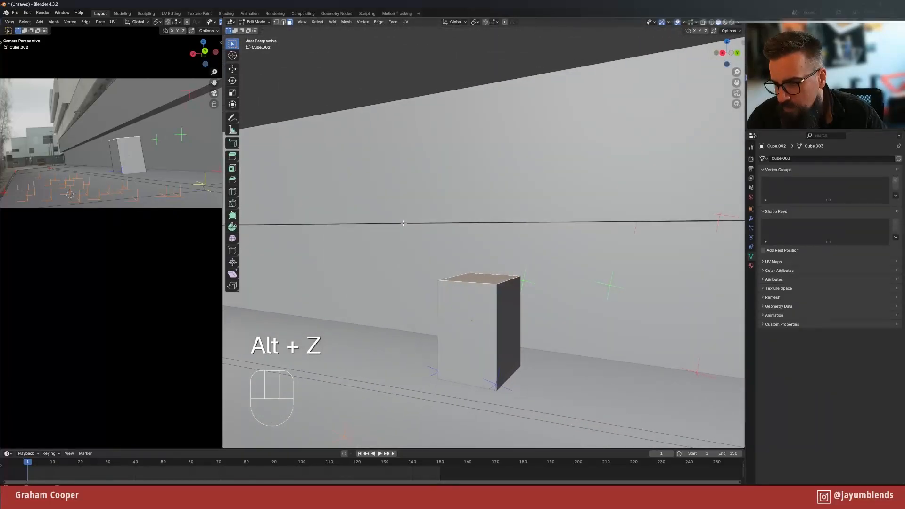
pyautogui.press('g')
pyautogui.press('z')
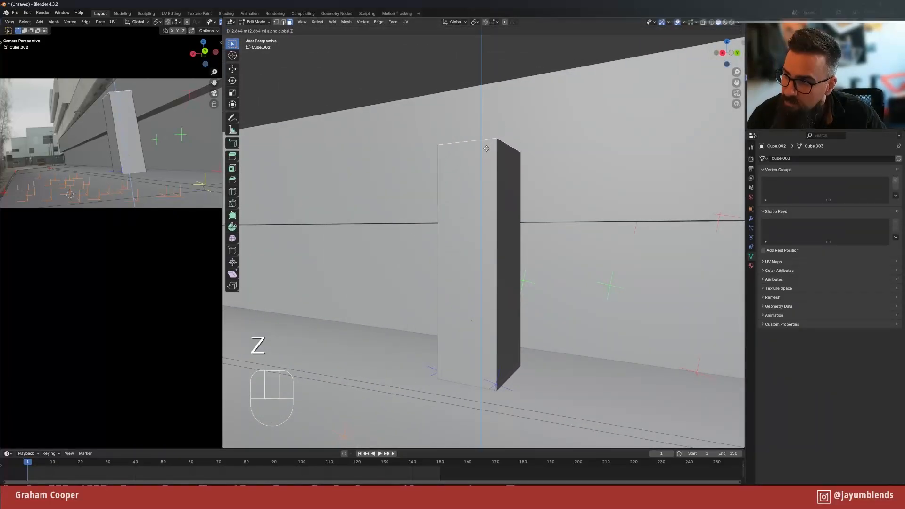
pyautogui.click(493, 125)
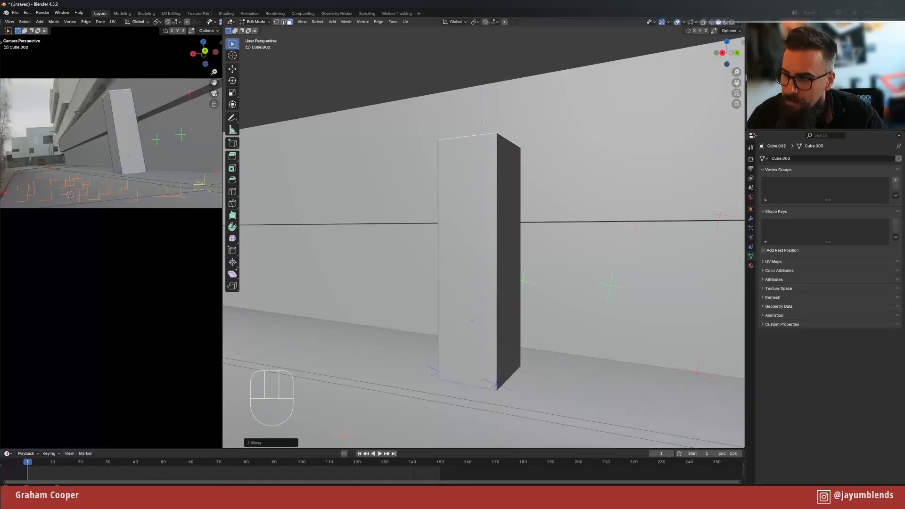
# - Raise the tall box's top face along Z to match the blue unit in the footage, using X-ray in camera view
pyautogui.press('KP_0')
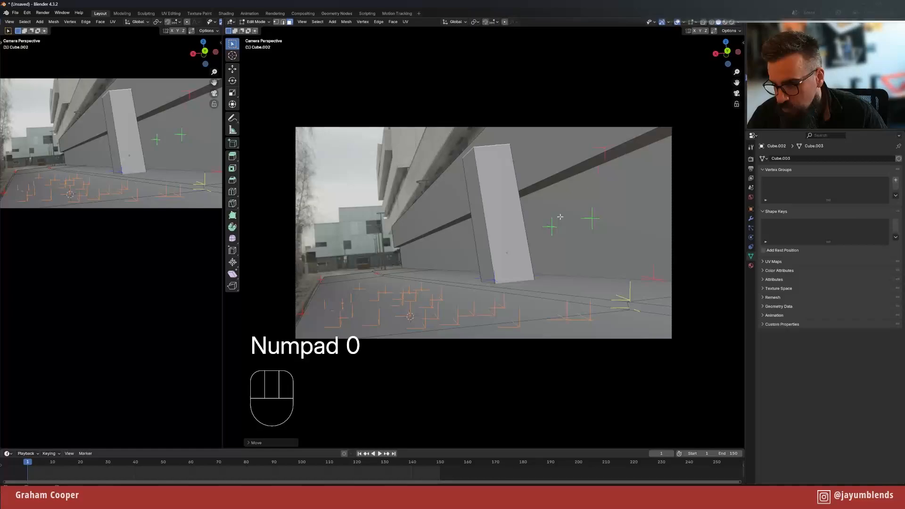
pyautogui.click(703, 22)
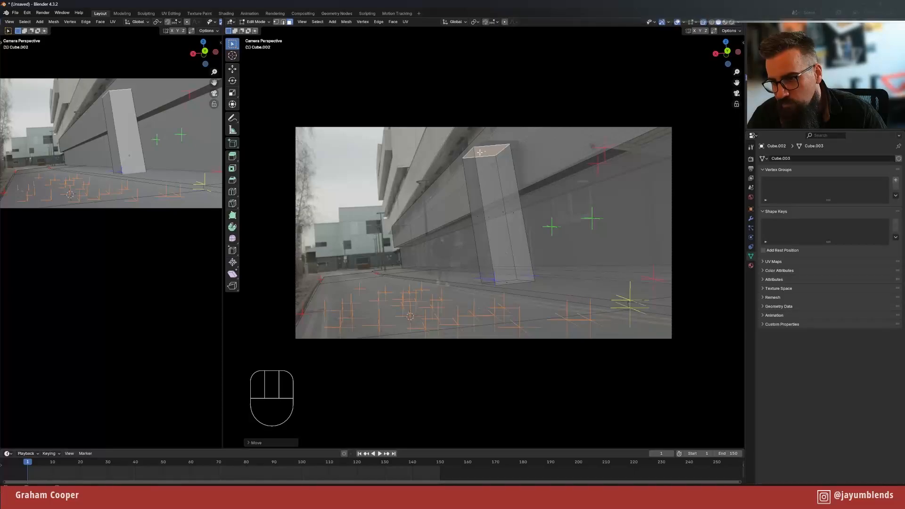
pyautogui.press('g')
pyautogui.press('z')
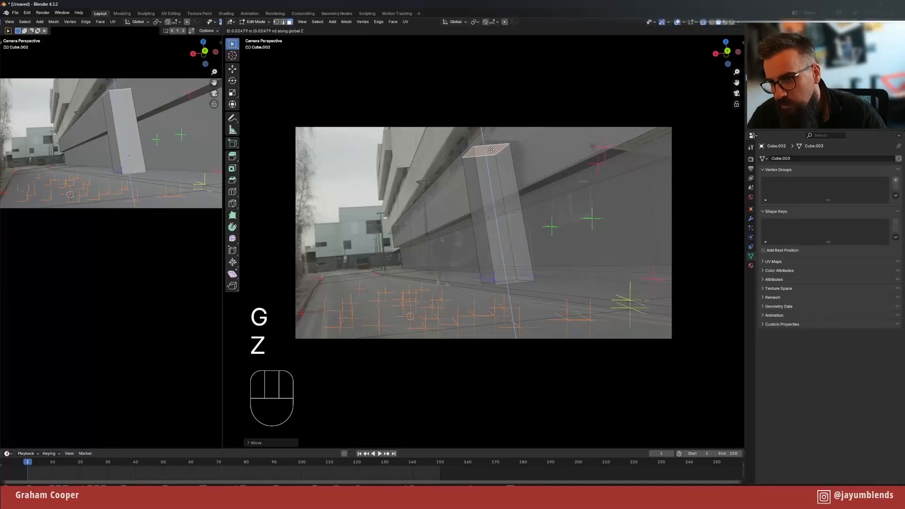
pyautogui.click(492, 146)
# - Shift the whole box along the global Y axis to line its base up with the tracking markers by the wall
pyautogui.press('Tab')
pyautogui.press('g')
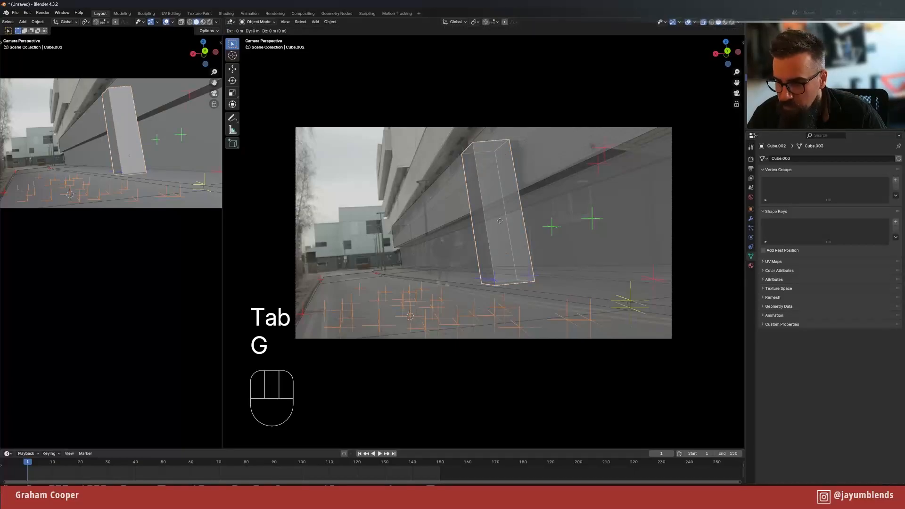
pyautogui.press('x')
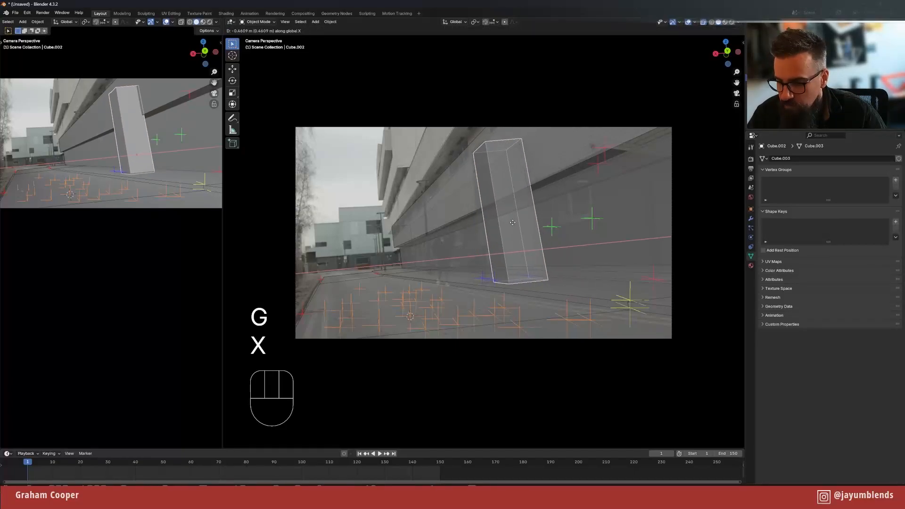
pyautogui.press('y')
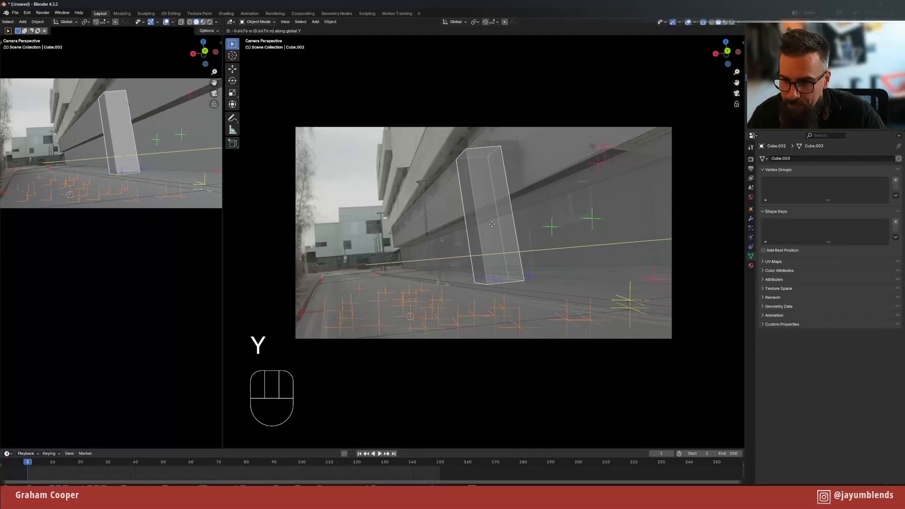
pyautogui.click(496, 279)
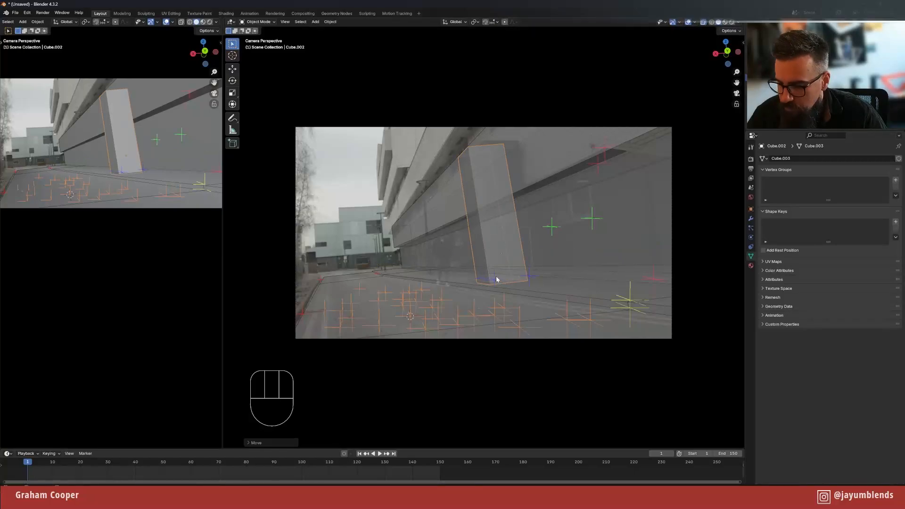
# - Delete the tall box in front of the wall, and look at the original footage in the Motion Tracking workspace
pyautogui.press('x')
pyautogui.click(485, 276)
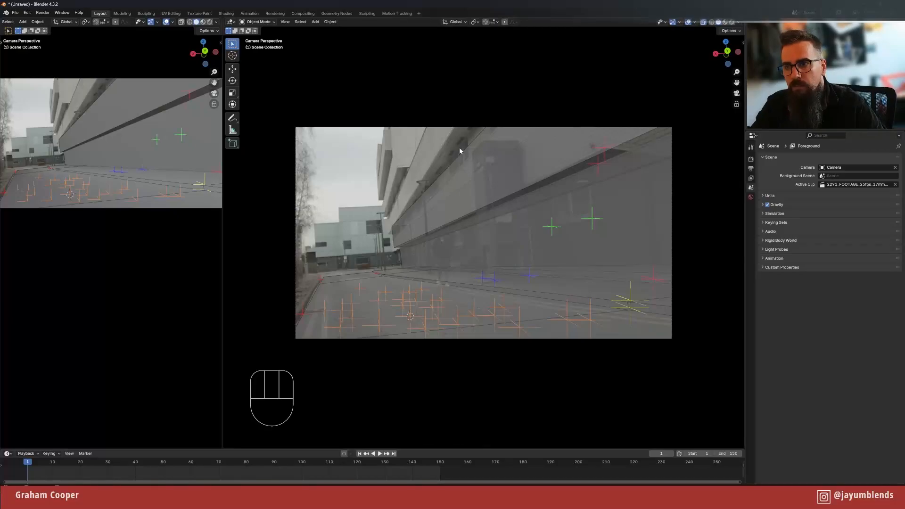
pyautogui.click(397, 14)
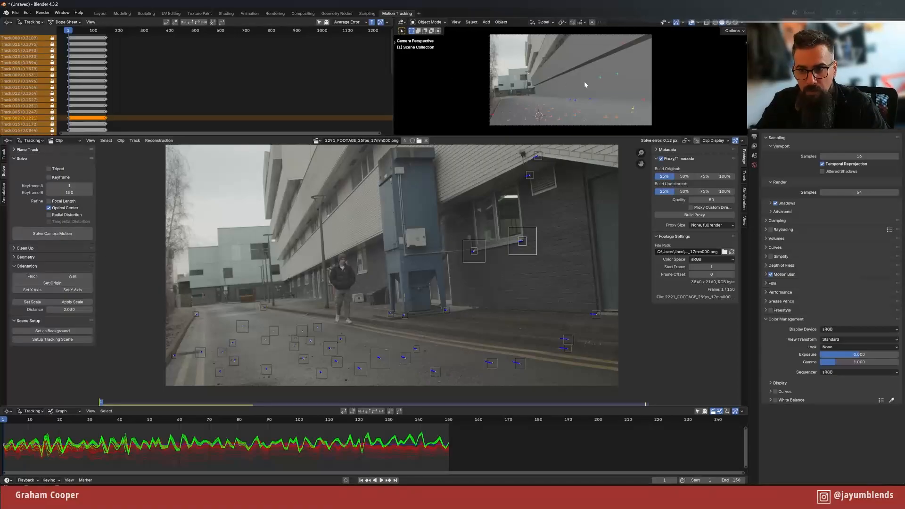
pyautogui.click(100, 14)
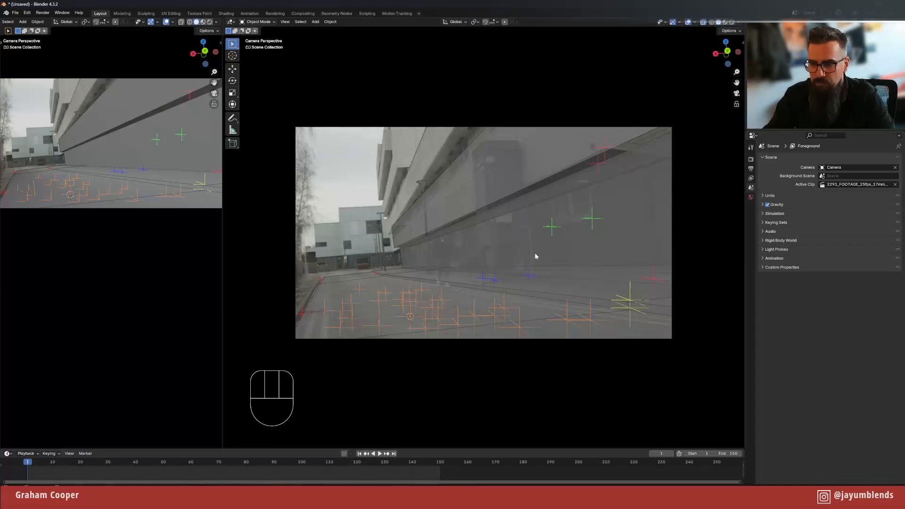
pyautogui.click(346, 182)
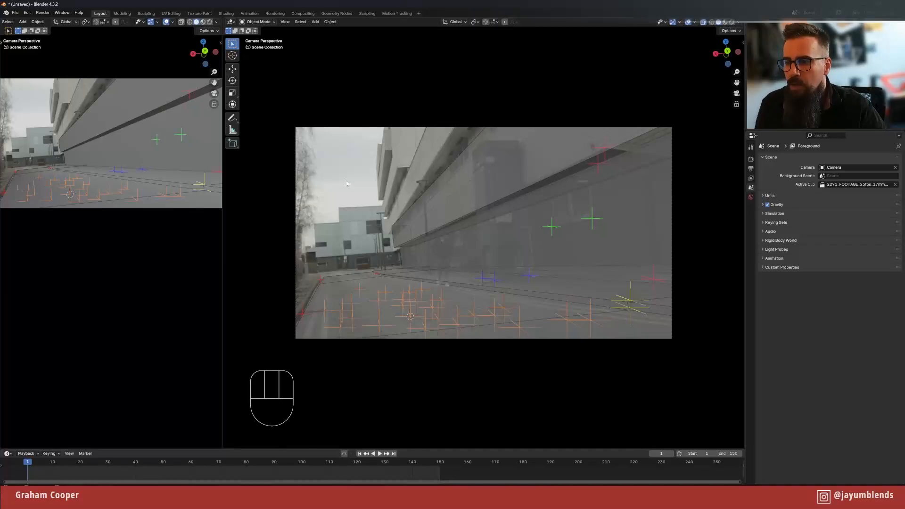
# - Turn off X-ray shading and delete the default point light, finishing in camera view
pyautogui.moveTo(365, 115)
pyautogui.mouseDown(button='middle')
pyautogui.moveTo(426, 214)
pyautogui.moveTo(489, 234)
pyautogui.moveTo(458, 239)
pyautogui.moveTo(618, 259)
pyautogui.moveTo(579, 255)
pyautogui.moveTo(580, 244)
pyautogui.moveTo(592, 247)
pyautogui.moveTo(507, 262)
pyautogui.moveTo(535, 263)
pyautogui.moveTo(525, 267)
pyautogui.moveTo(500, 263)
pyautogui.moveTo(521, 247)
pyautogui.moveTo(539, 252)
pyautogui.mouseUp(button='middle')
pyautogui.hotkey('alt', 'z')
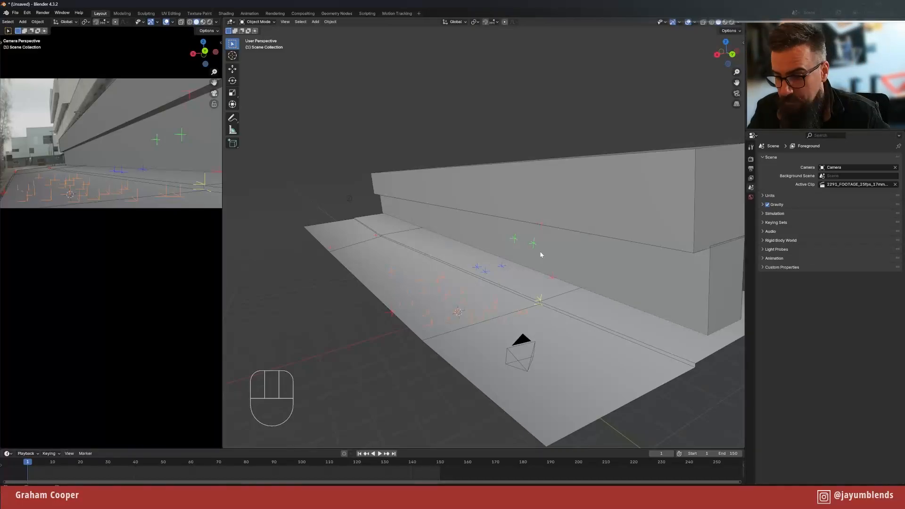
pyautogui.keyDown('shift'); pyautogui.moveTo(580, 212); pyautogui.dragTo(527, 211, button='middle'); pyautogui.keyUp('shift')
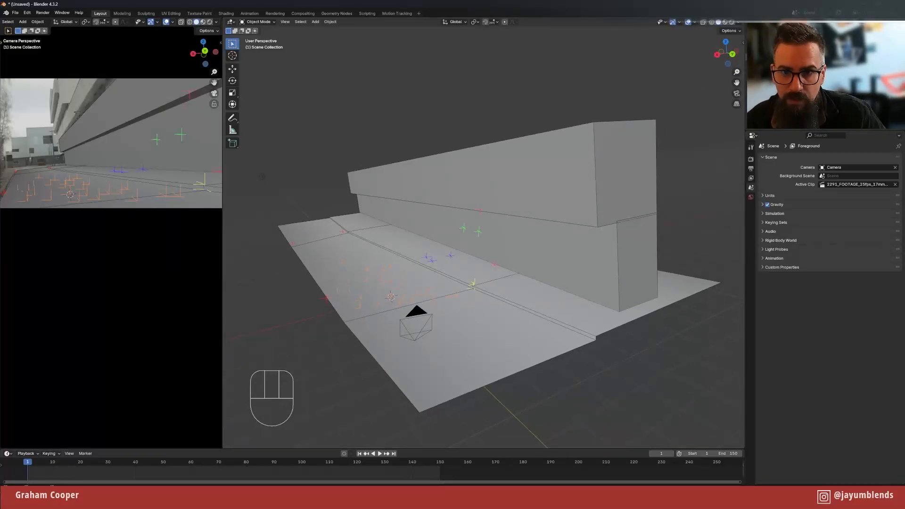
pyautogui.click(775, 57)
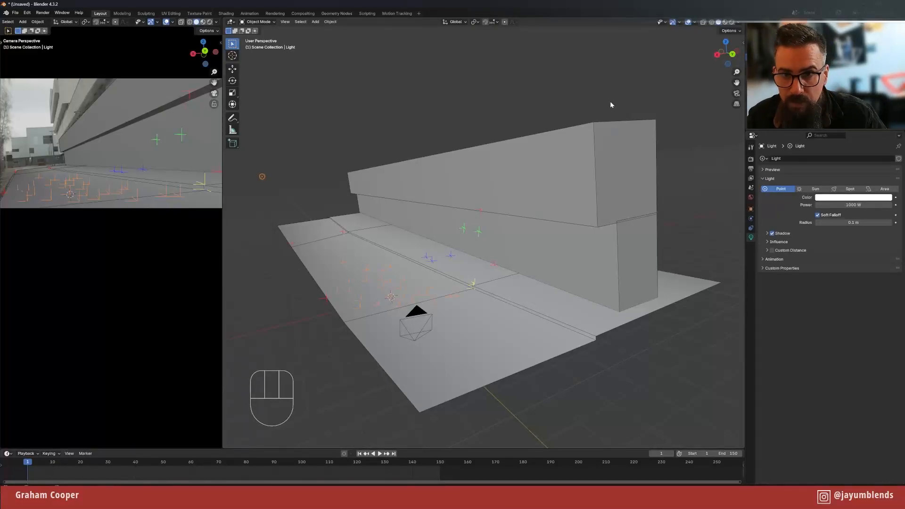
pyautogui.press('x')
pyautogui.click(594, 102)
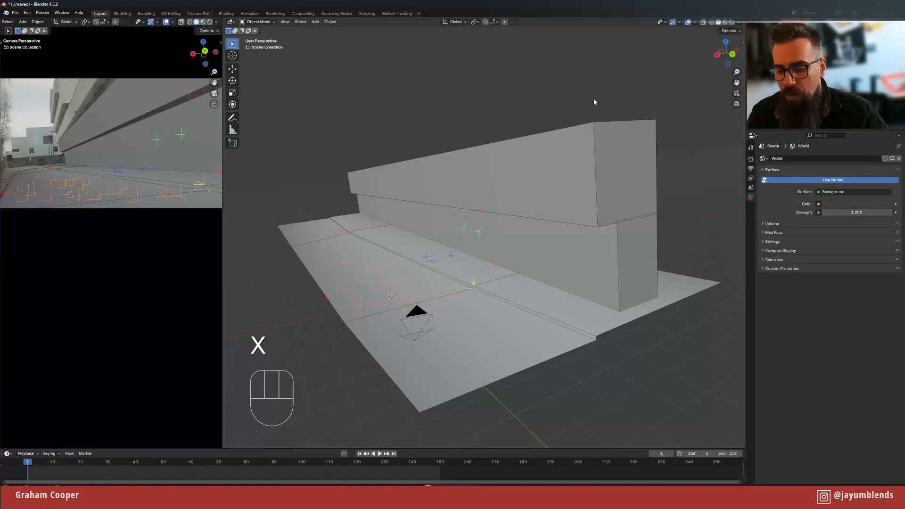
pyautogui.press('KP_0')
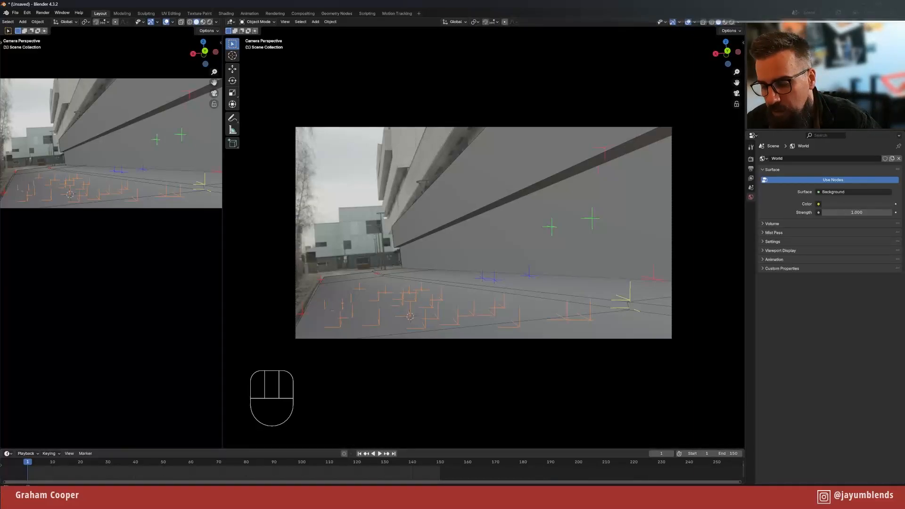
pyautogui.moveTo(523, 498)
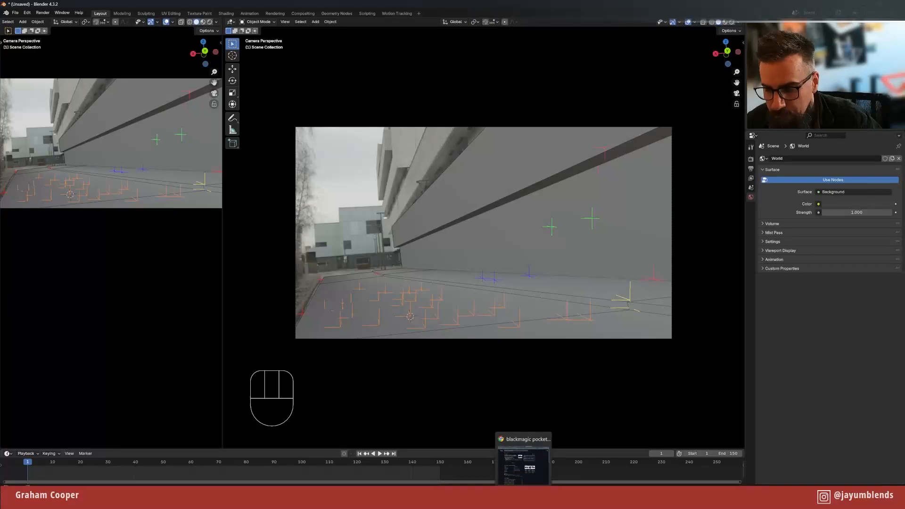
pyautogui.click(524, 465)
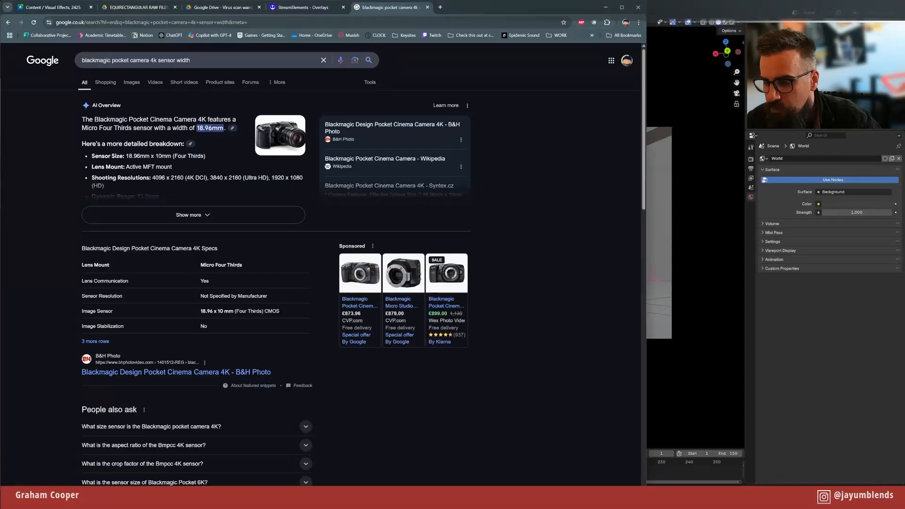
pyautogui.click(605, 7)
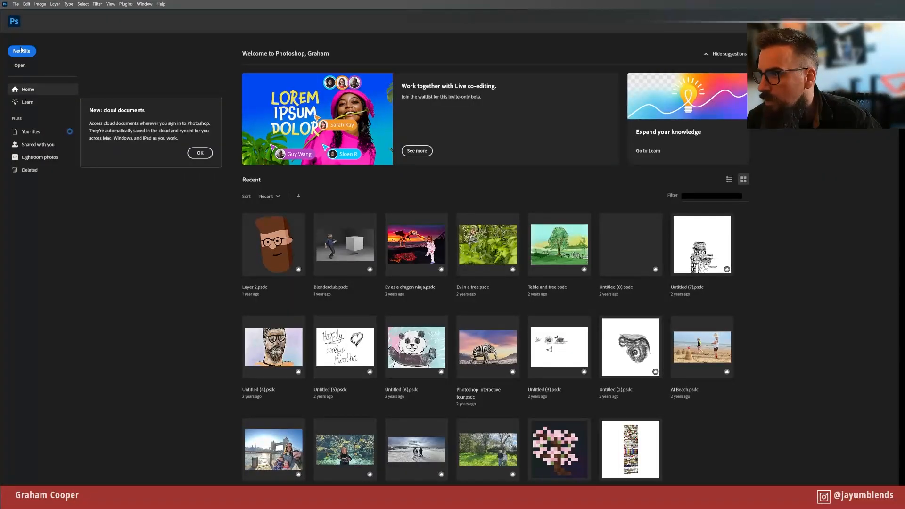
# - In Photoshop, load all 20 DNG exposures from Desktop > Blender > 2291_Office > EQUIRECTANGULAR RAW FILES 20stops(EV) into Merge to HDR Pro
pyautogui.click(15, 4)
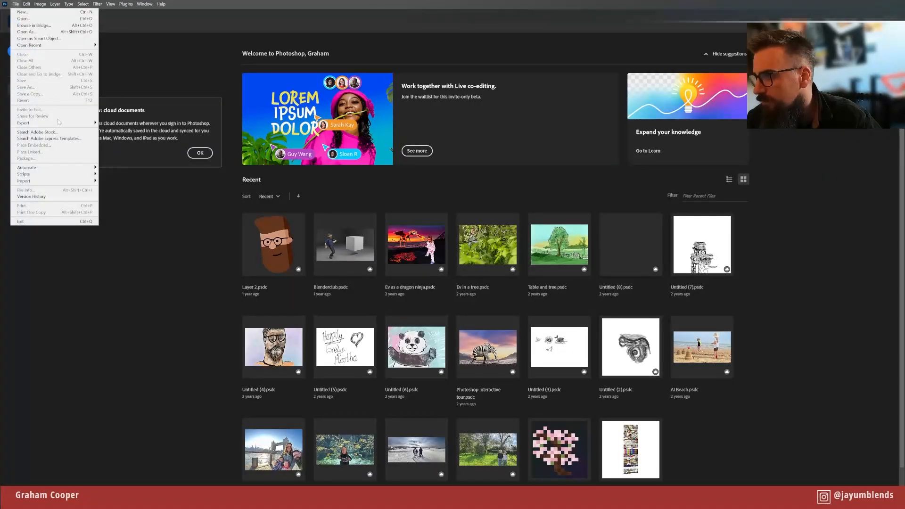
pyautogui.moveTo(48, 170)
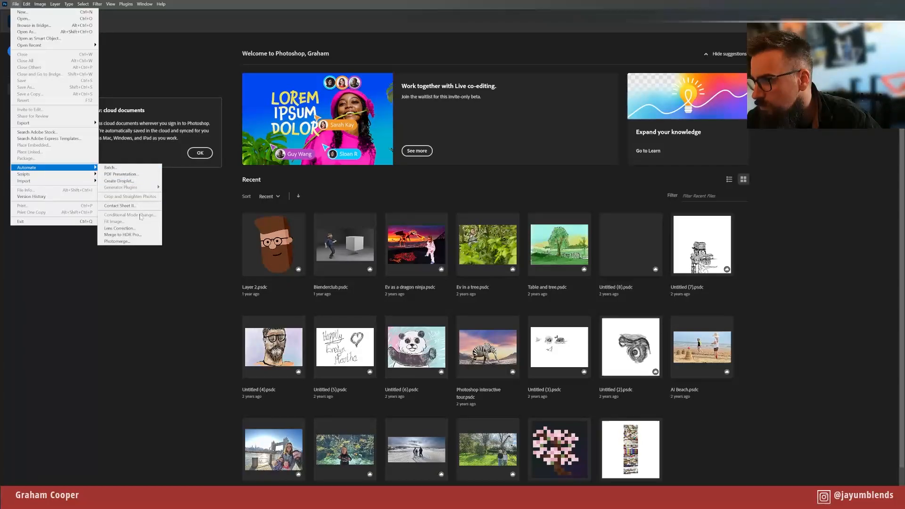
pyautogui.click(130, 235)
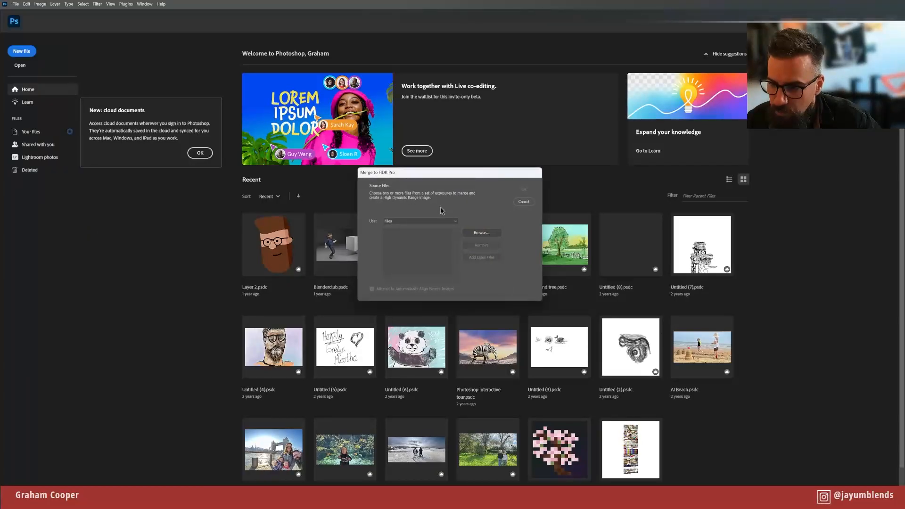
pyautogui.click(481, 232)
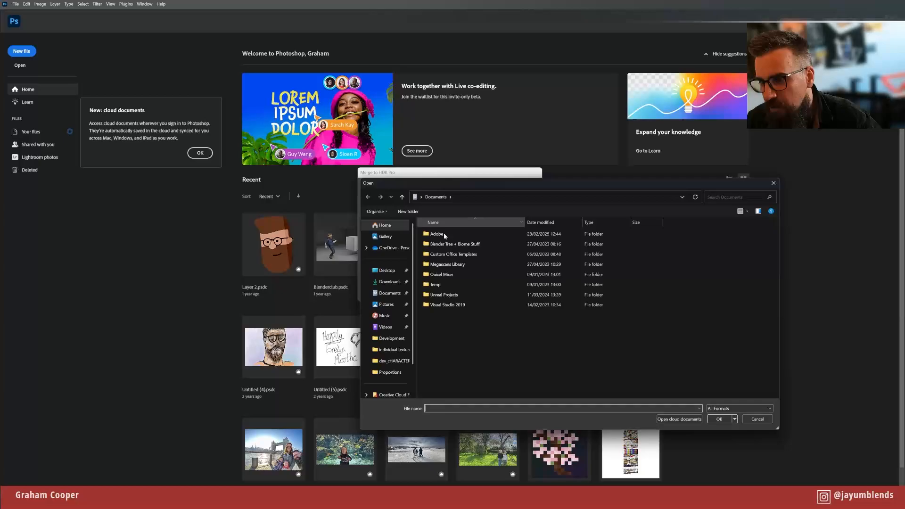
pyautogui.click(384, 272)
pyautogui.doubleClick(452, 255)
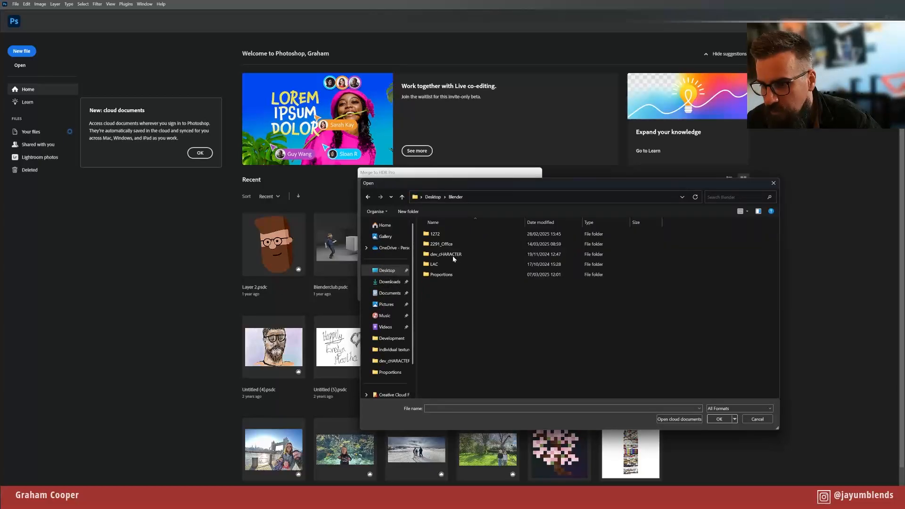
pyautogui.doubleClick(449, 245)
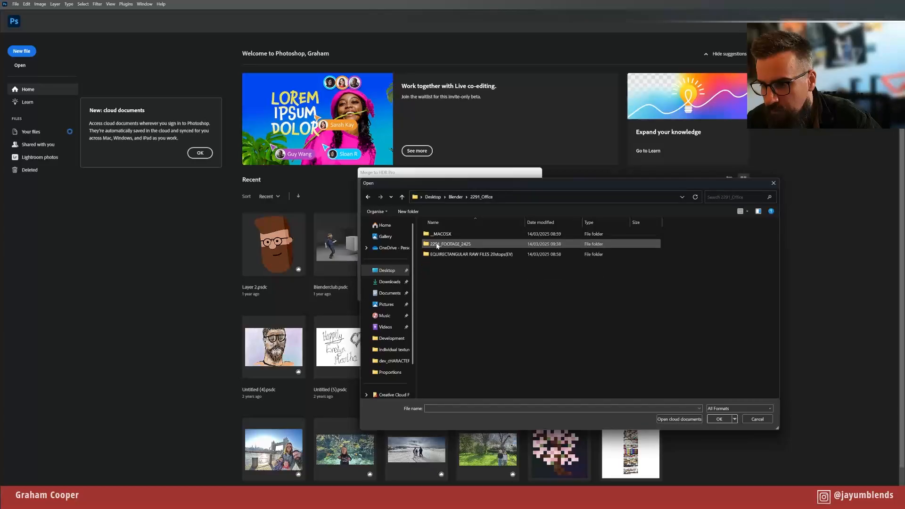
pyautogui.doubleClick(451, 254)
pyautogui.keyDown('shift'); pyautogui.click(480, 337); pyautogui.keyUp('shift')
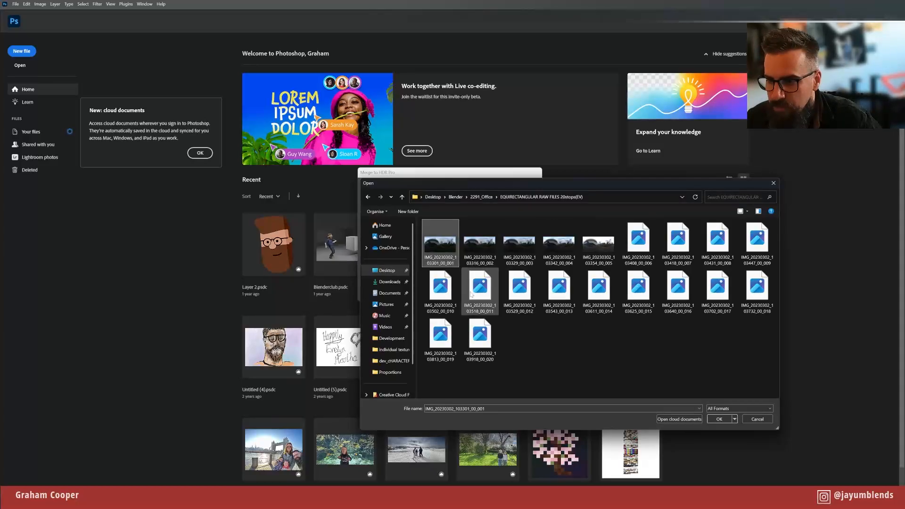
pyautogui.click(719, 419)
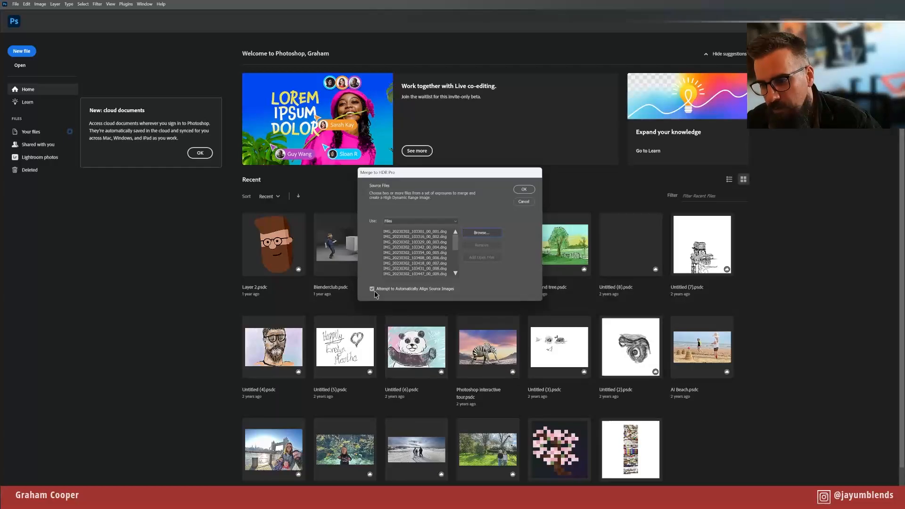
# - Merge the exposures without automatic alignment into a 32-bit HDR image, with toning in Adobe Camera Raw turned off
pyautogui.click(372, 288)
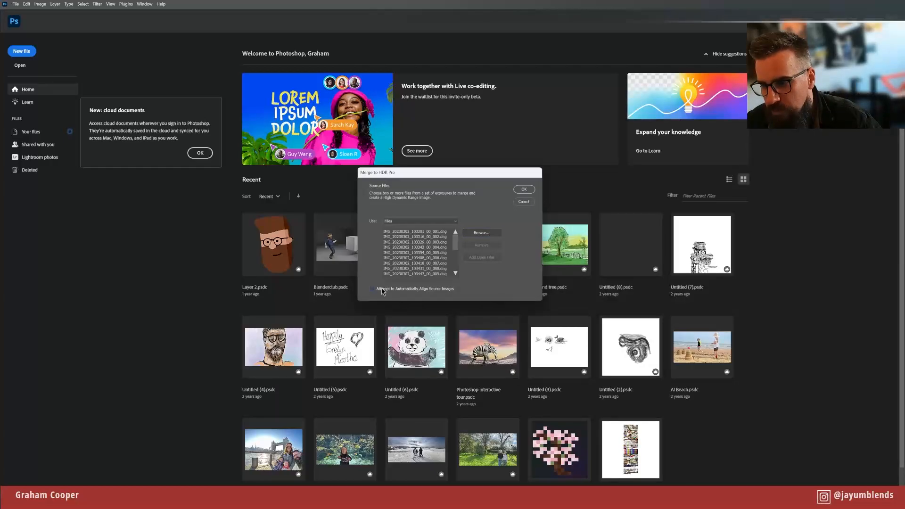
pyautogui.click(521, 190)
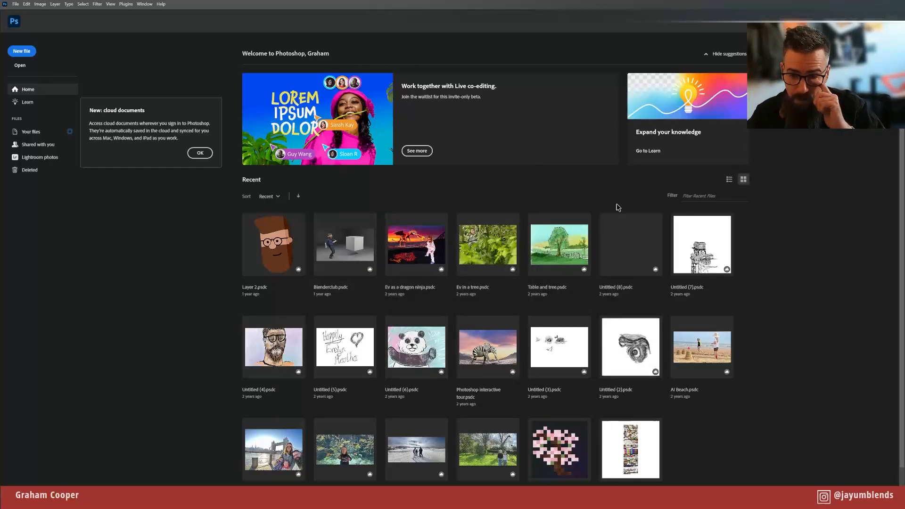
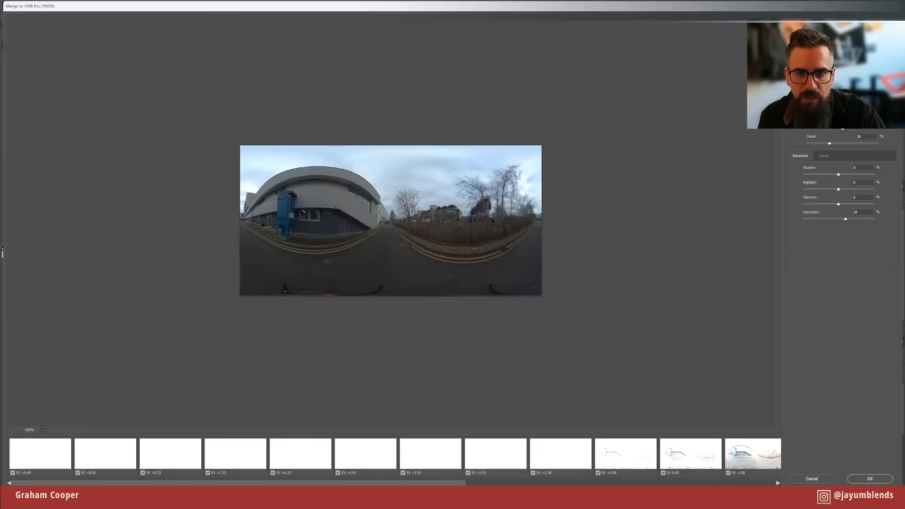
pyautogui.click(818, 50)
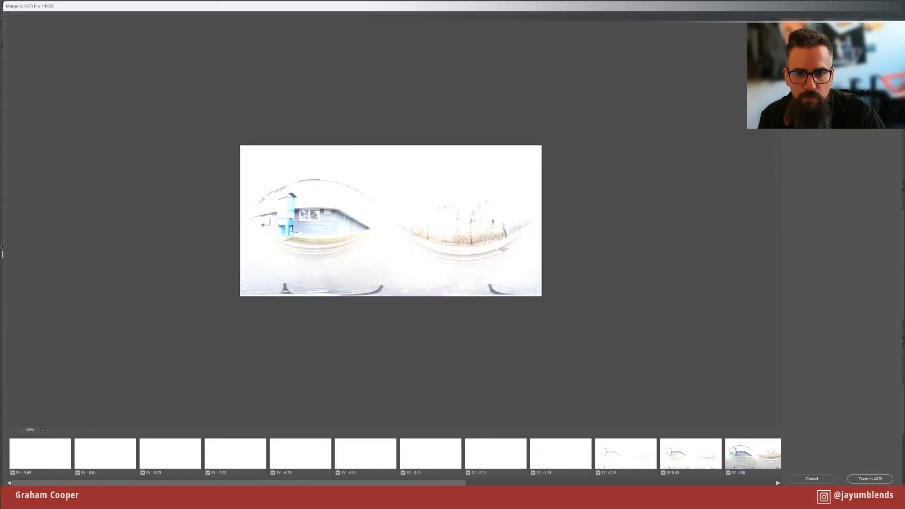
pyautogui.click(794, 112)
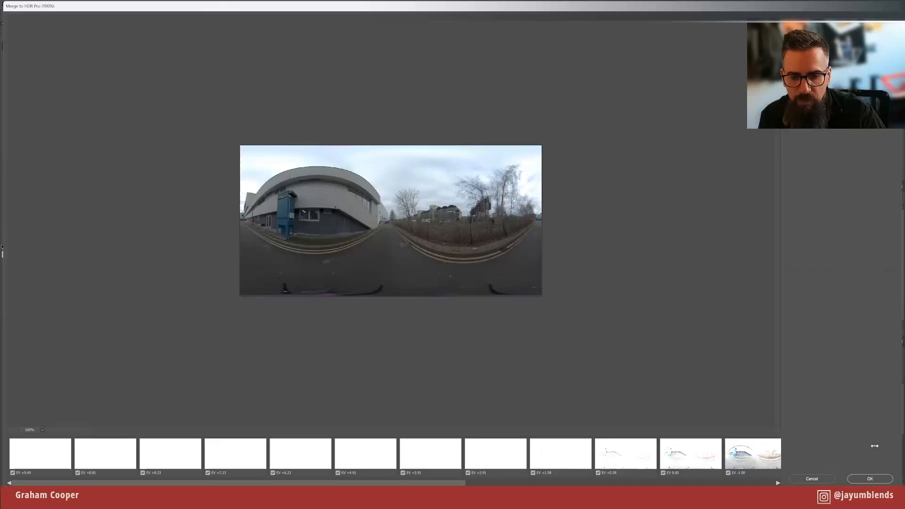
pyautogui.click(870, 479)
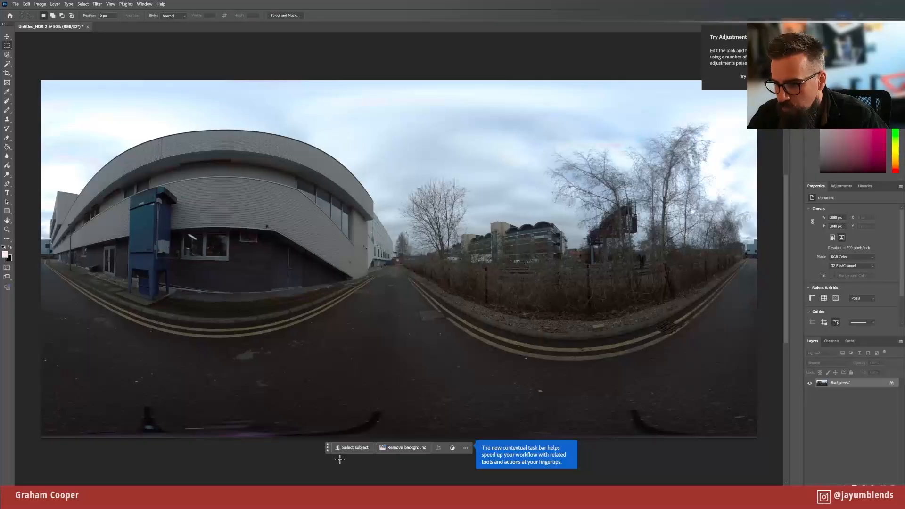
# - Clone clean asphalt over the dark rig remnant at the panorama's lower-left edge, using the Clone Stamp with a brush of about 300 px
pyautogui.moveTo(327, 446); pyautogui.dragTo(324, 463)
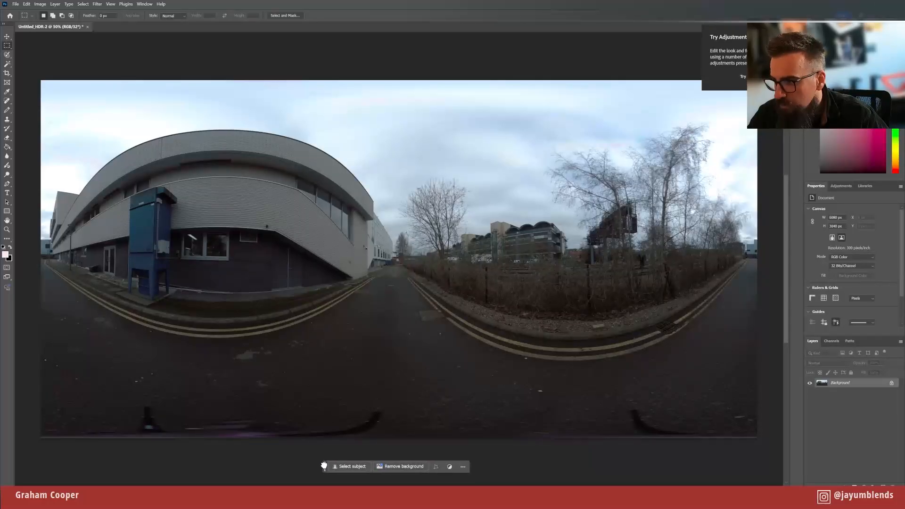
pyautogui.click(7, 119)
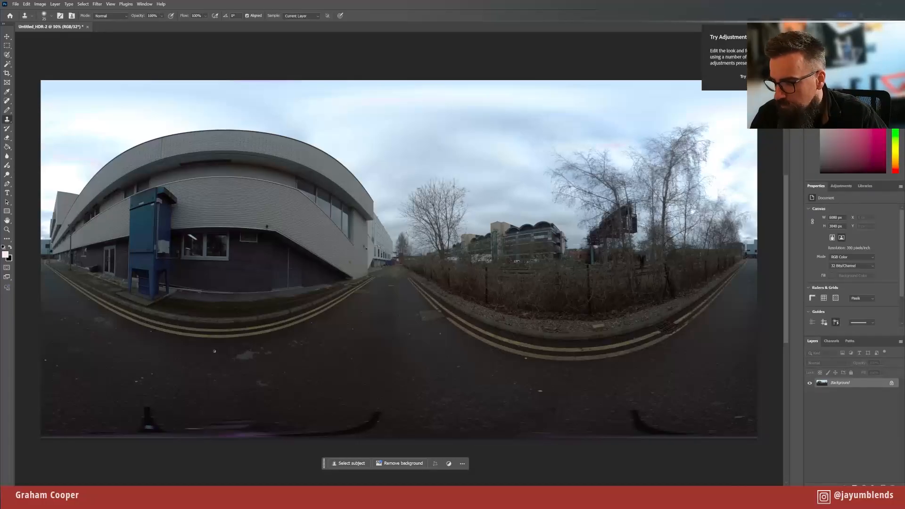
pyautogui.press(']')
pyautogui.press(']')
pyautogui.press(']')
pyautogui.press(']')
pyautogui.press(']')
pyautogui.press(']')
pyautogui.press(']')
pyautogui.press(']')
pyautogui.press(']')
pyautogui.press(']')
pyautogui.press(']')
pyautogui.press(']')
pyautogui.press(']')
pyautogui.press(']')
pyautogui.press(']')
pyautogui.press(']')
pyautogui.press(']')
pyautogui.press(']')
pyautogui.press(']')
pyautogui.press(']')
pyautogui.press('[')
pyautogui.press('[')
pyautogui.press('[')
pyautogui.press('[')
pyautogui.press('[')
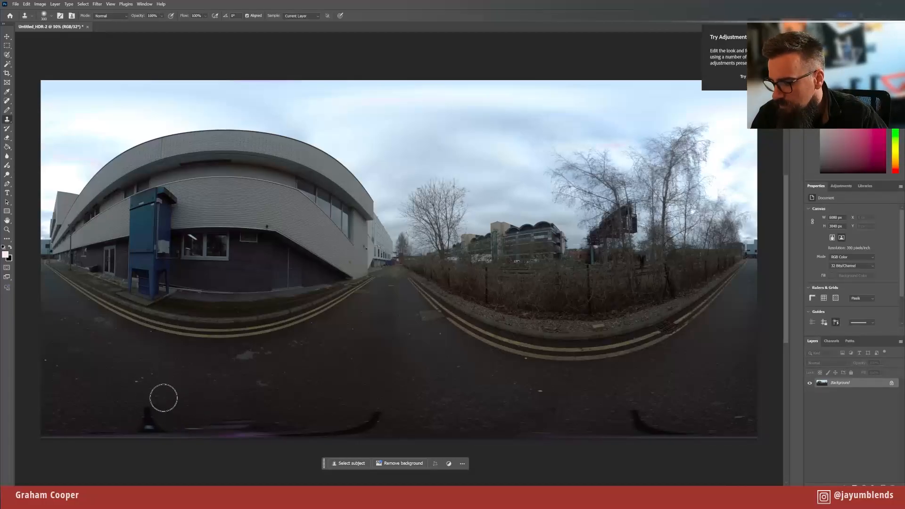
pyautogui.keyDown('alt'); pyautogui.click(142, 384); pyautogui.keyUp('alt')
pyautogui.moveTo(144, 397)
pyautogui.mouseDown()
pyautogui.moveTo(132, 430)
pyautogui.moveTo(182, 434)
pyautogui.moveTo(87, 446)
pyautogui.moveTo(264, 437)
pyautogui.mouseUp()
pyautogui.keyDown('alt'); pyautogui.click(171, 396); pyautogui.keyUp('alt')
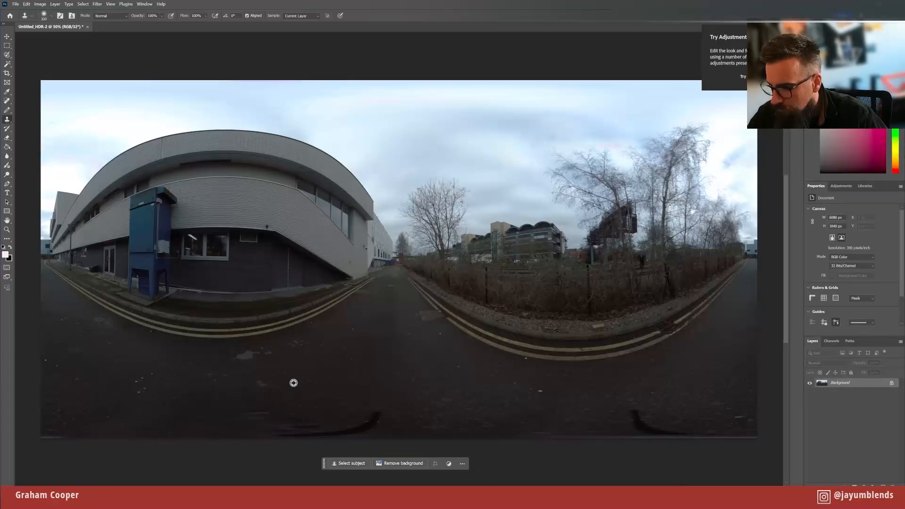
# - Clone asphalt over the remaining dark curved rig marks along the middle and right of the panorama's lower edge
pyautogui.keyDown('alt'); pyautogui.click(293, 383); pyautogui.keyUp('alt')
pyautogui.moveTo(245, 409)
pyautogui.mouseDown()
pyautogui.moveTo(299, 410)
pyautogui.moveTo(321, 439)
pyautogui.moveTo(385, 427)
pyautogui.moveTo(380, 416)
pyautogui.moveTo(406, 417)
pyautogui.moveTo(695, 454)
pyautogui.mouseUp()
pyautogui.keyDown('alt'); pyautogui.click(340, 391); pyautogui.keyUp('alt')
pyautogui.keyDown('alt'); pyautogui.click(354, 398); pyautogui.keyUp('alt')
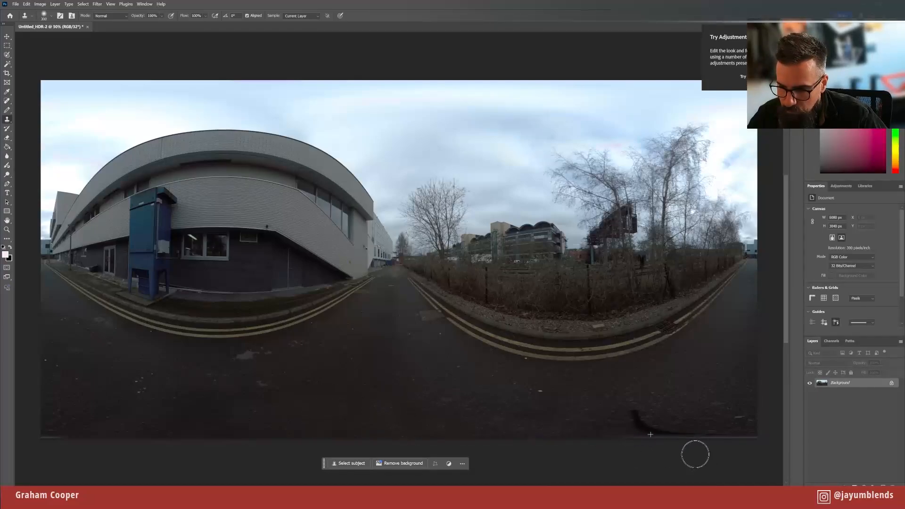
pyautogui.keyDown('alt'); pyautogui.click(688, 370); pyautogui.keyUp('alt')
pyautogui.moveTo(636, 419); pyautogui.dragTo(740, 440)
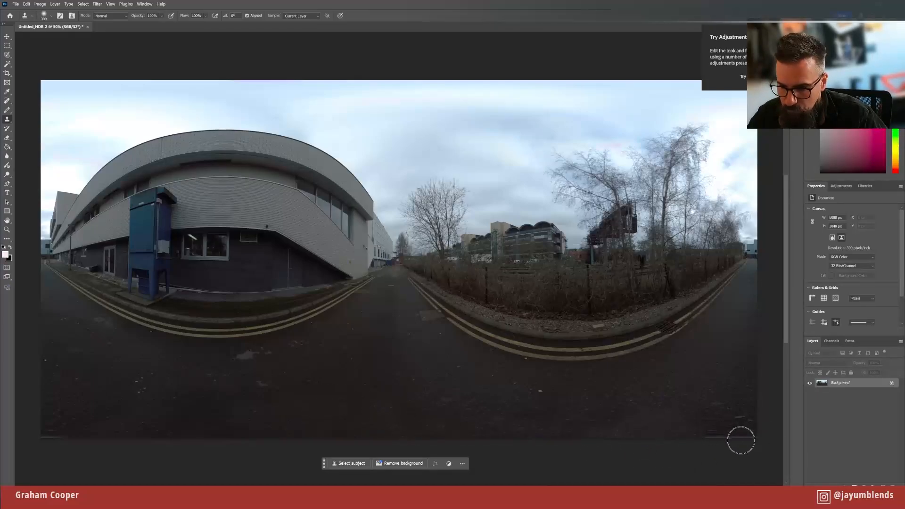
pyautogui.keyDown('alt'); pyautogui.click(637, 394); pyautogui.keyUp('alt')
pyautogui.moveTo(565, 442); pyautogui.dragTo(778, 431)
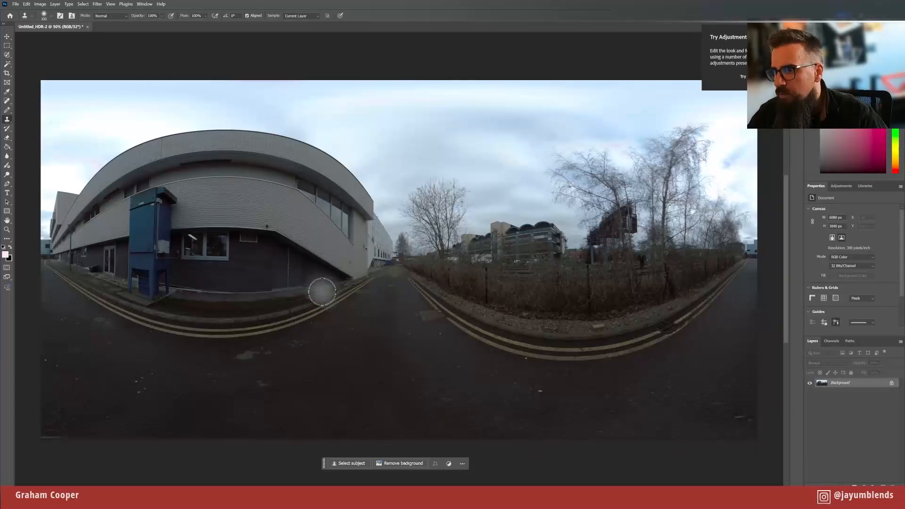
# - Save the panorama in Radiance format as HDRI in Desktop > Blender > 2291_Office
pyautogui.click(16, 4)
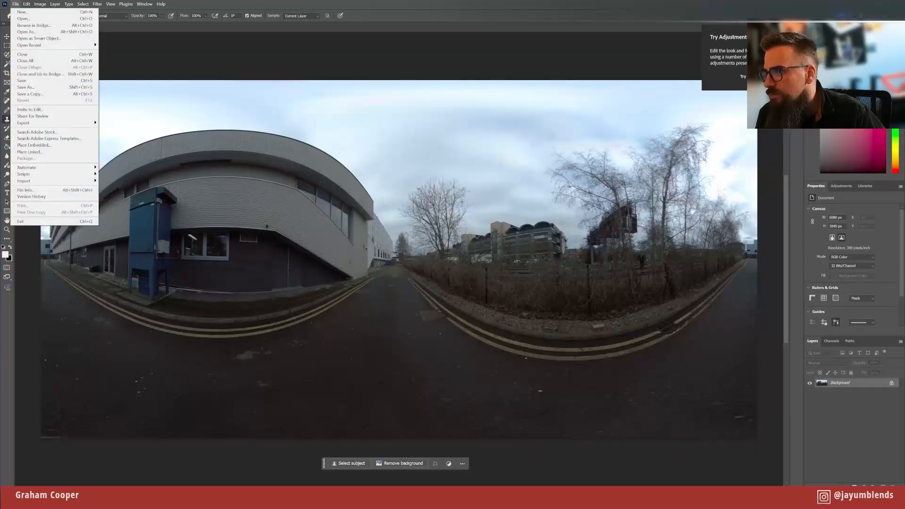
pyautogui.click(49, 87)
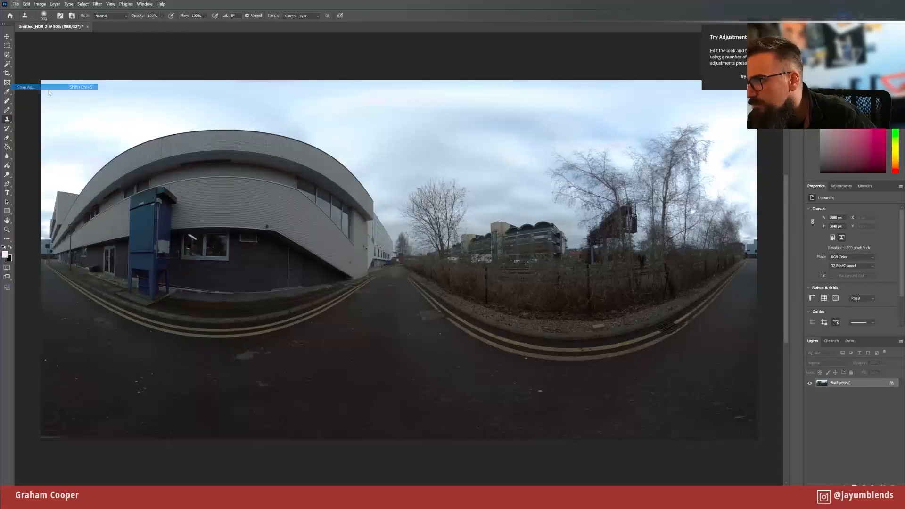
pyautogui.click(30, 92)
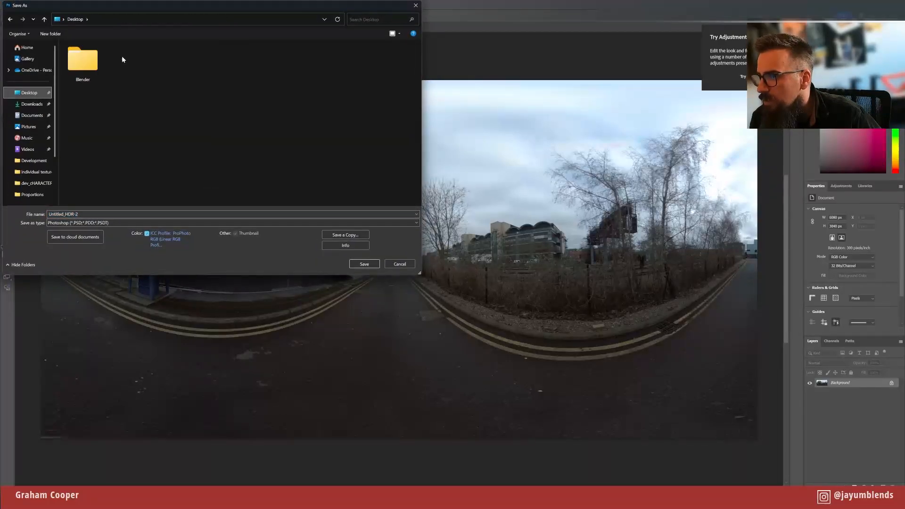
pyautogui.doubleClick(83, 60)
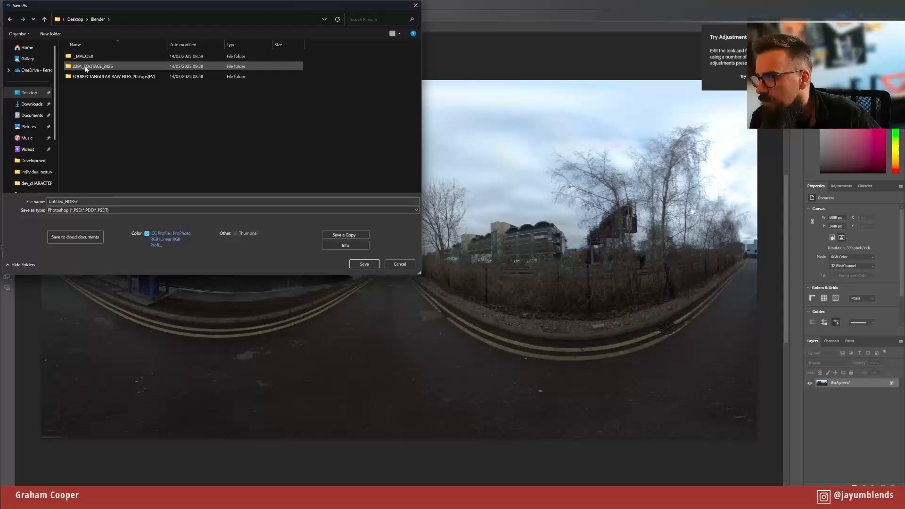
pyautogui.doubleClick(85, 67)
pyautogui.click(86, 210)
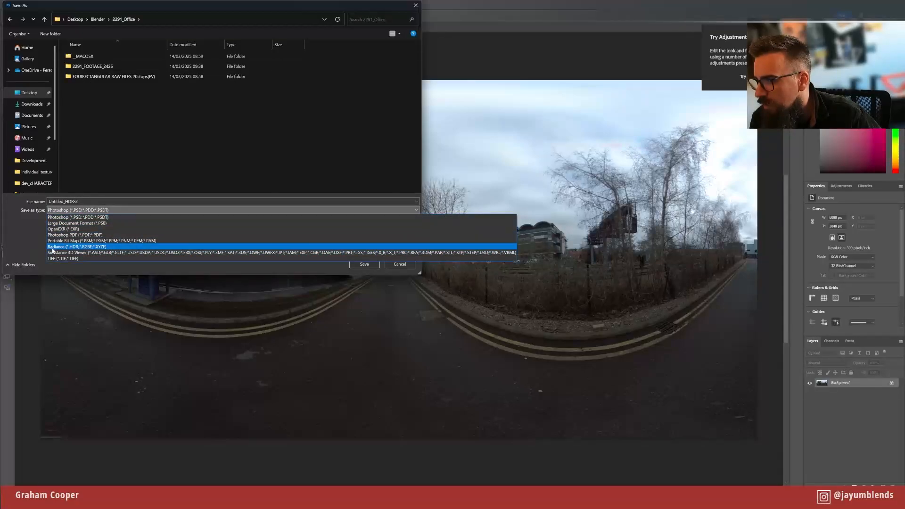
pyautogui.click(54, 246)
pyautogui.doubleClick(64, 203)
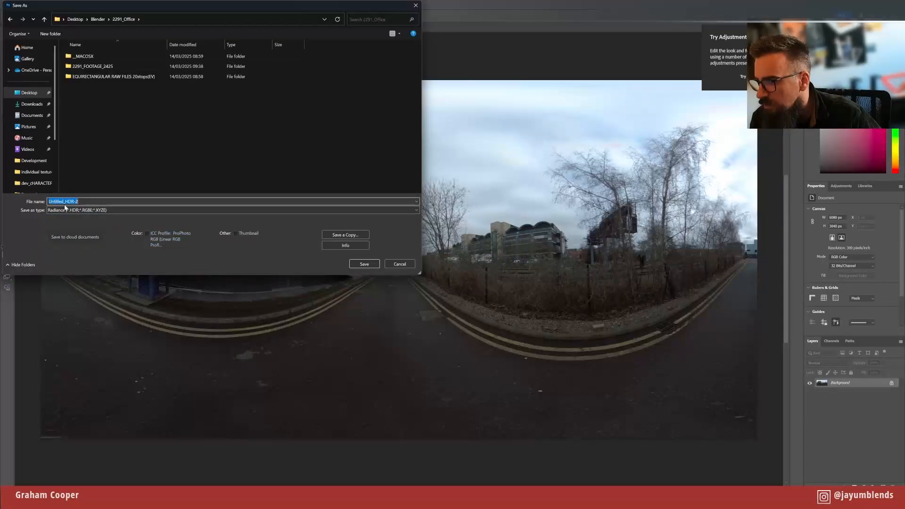
pyautogui.press('Return')
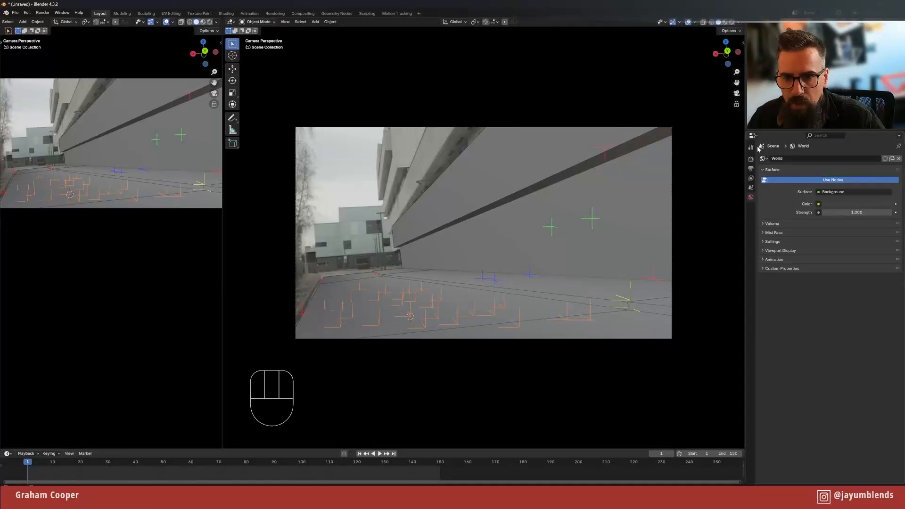
# - In Blender, assign an Environment Texture to the World background color
pyautogui.click(750, 159)
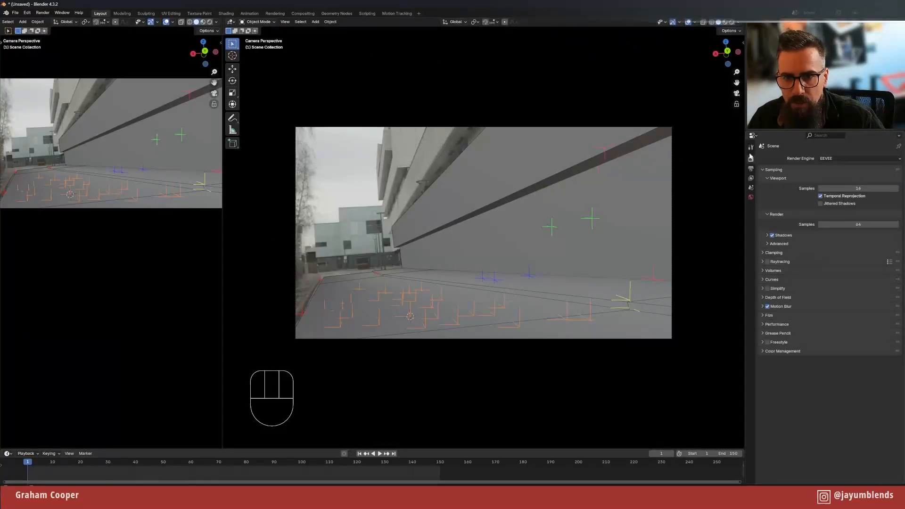
pyautogui.click(751, 197)
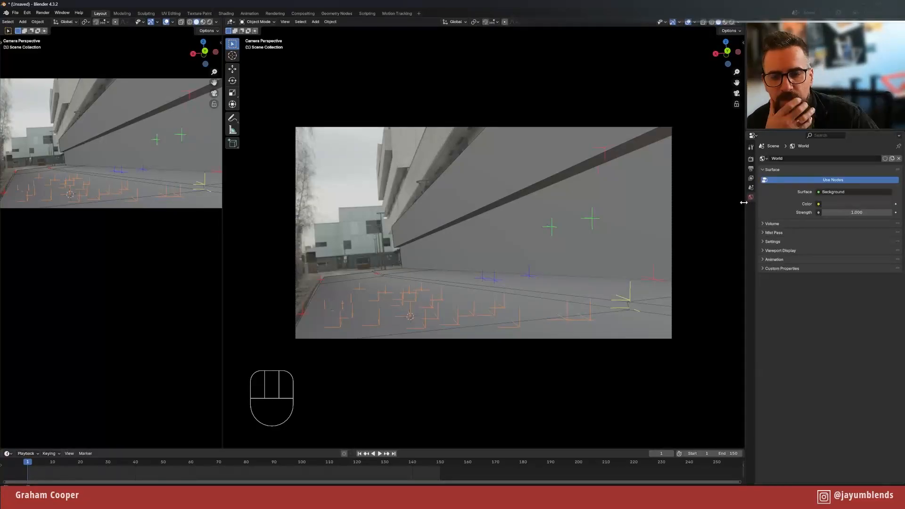
pyautogui.click(818, 206)
pyautogui.click(669, 233)
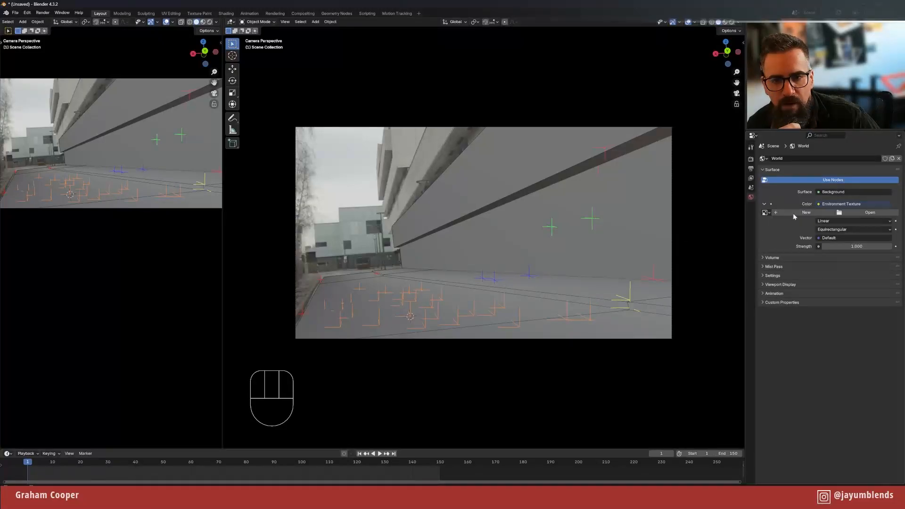
# - Load HDRI.hdr from Desktop > Blender > 2291_Office into the World's environment texture
pyautogui.click(870, 212)
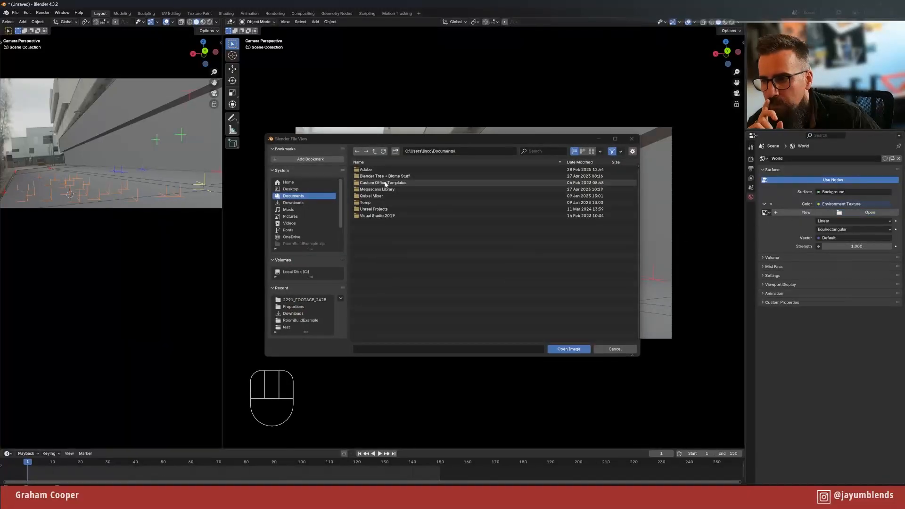
pyautogui.click(291, 189)
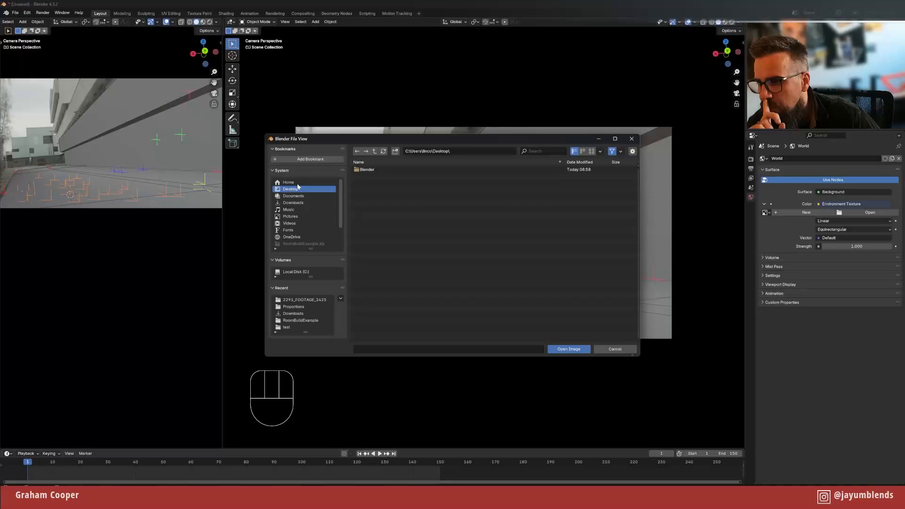
pyautogui.click(372, 169)
pyautogui.doubleClick(371, 170)
pyautogui.doubleClick(369, 171)
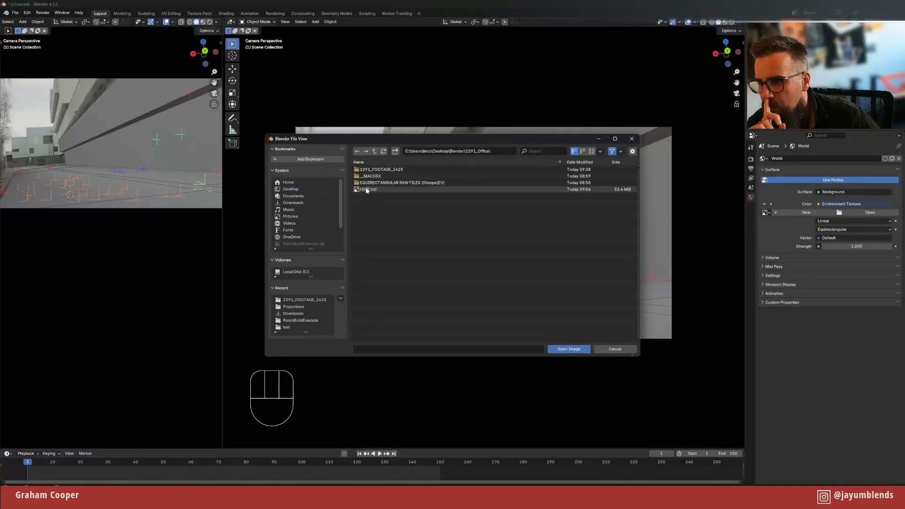
pyautogui.click(368, 189)
pyautogui.click(568, 348)
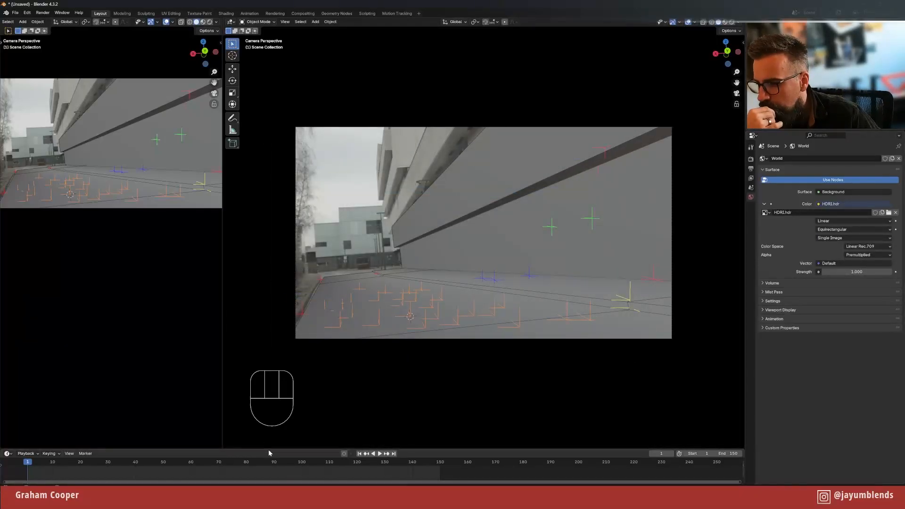
# - Enlarge the timeline area, turn it into a Shader Editor showing the World nodes, and space the Background node away from the HDRI node
pyautogui.moveTo(268, 448); pyautogui.dragTo(255, 307)
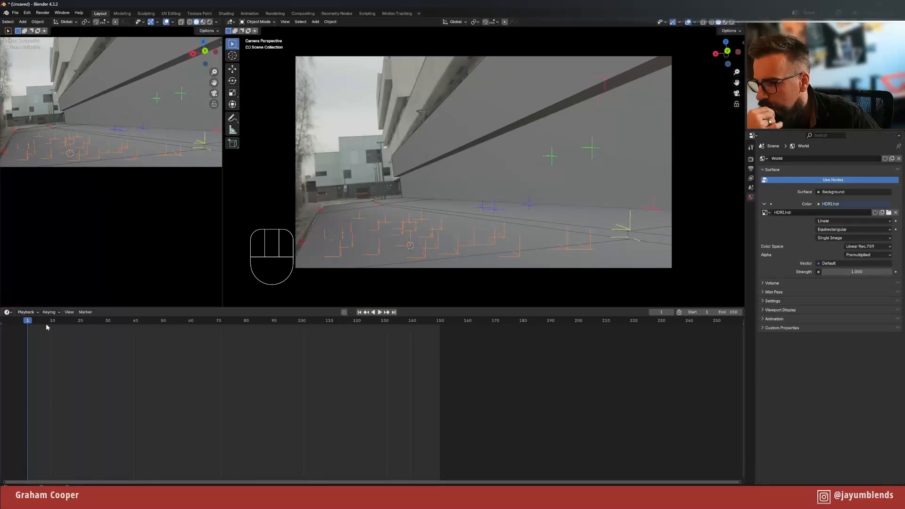
pyautogui.click(8, 312)
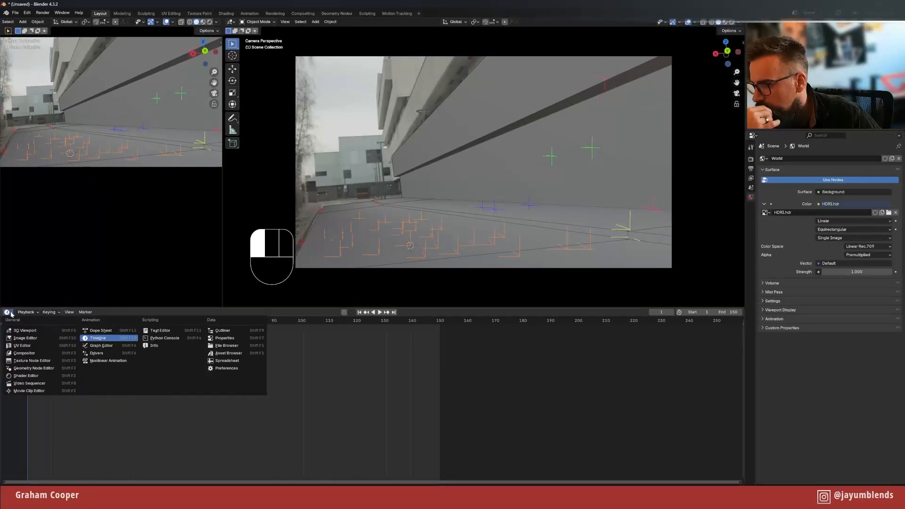
pyautogui.click(29, 375)
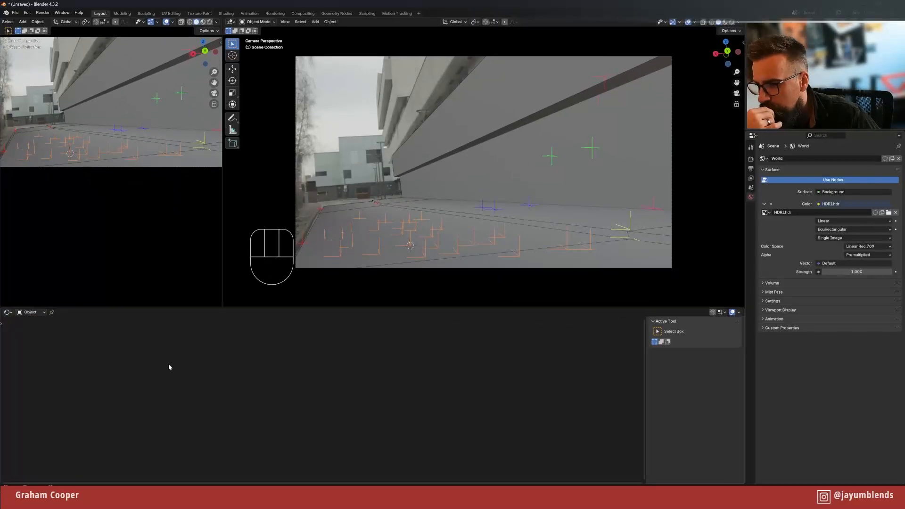
pyautogui.click(31, 312)
pyautogui.click(33, 336)
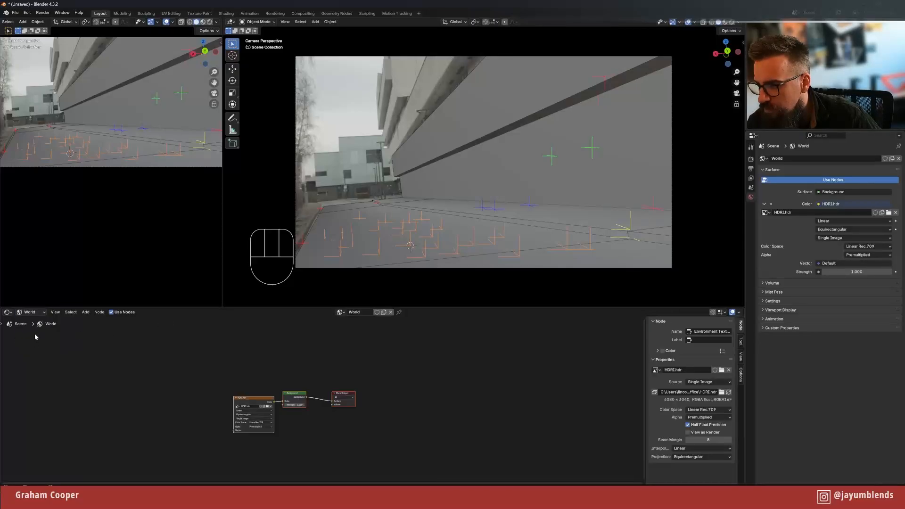
pyautogui.scroll(5, 307, 419)
pyautogui.moveTo(318, 463); pyautogui.dragTo(347, 397, button='middle')
pyautogui.scroll(-1, 346, 399)
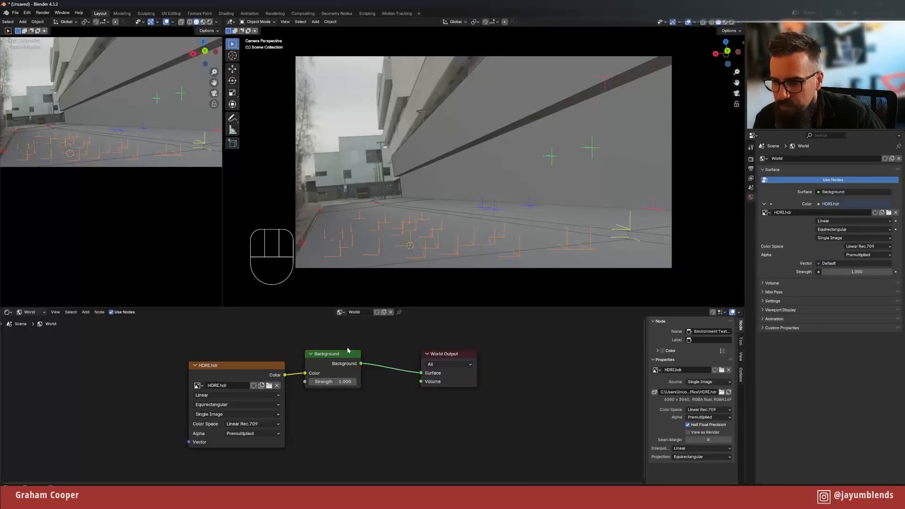
pyautogui.moveTo(347, 353); pyautogui.dragTo(360, 351)
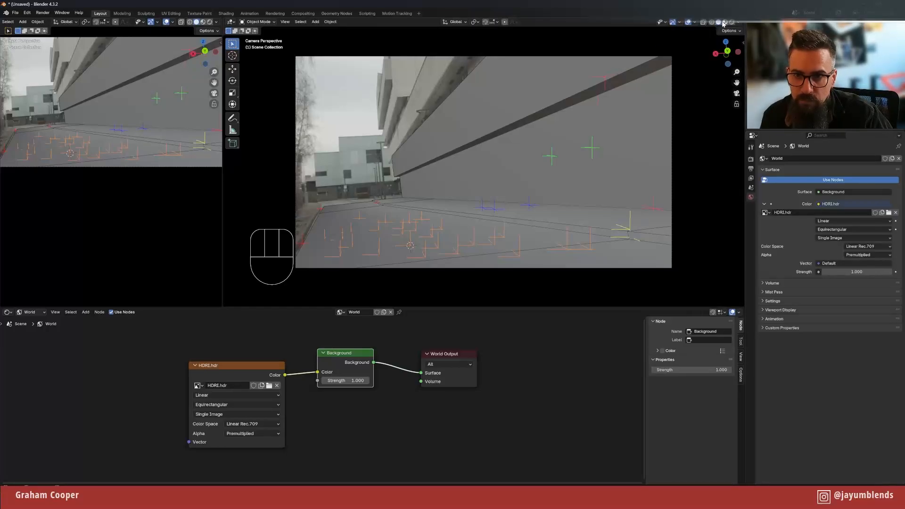
# - Switch the main viewport to Rendered shading and inspect the HDRI around the scene, finishing in camera view
pyautogui.click(724, 22)
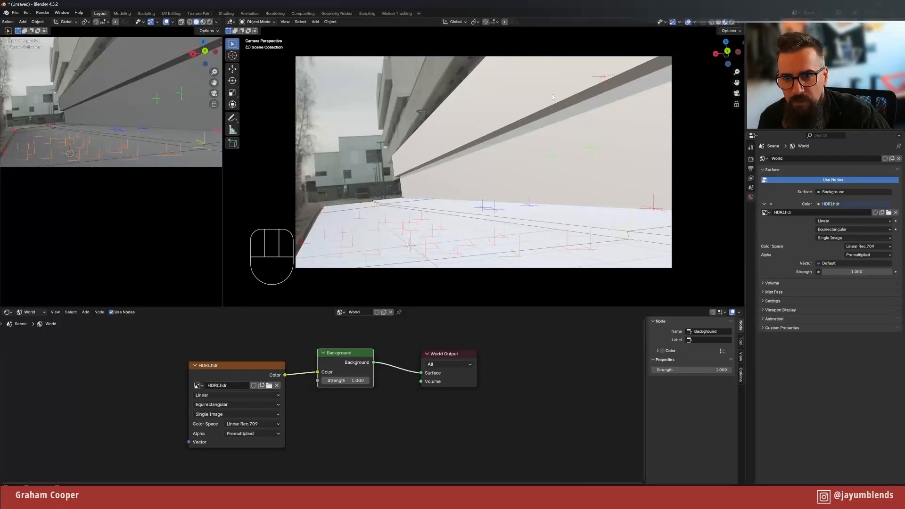
pyautogui.click(732, 22)
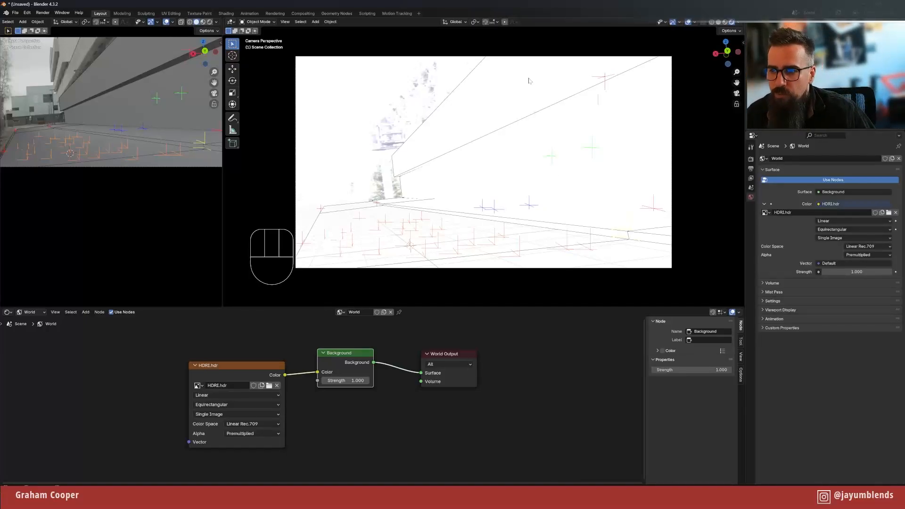
pyautogui.moveTo(451, 153); pyautogui.dragTo(414, 169, button='middle')
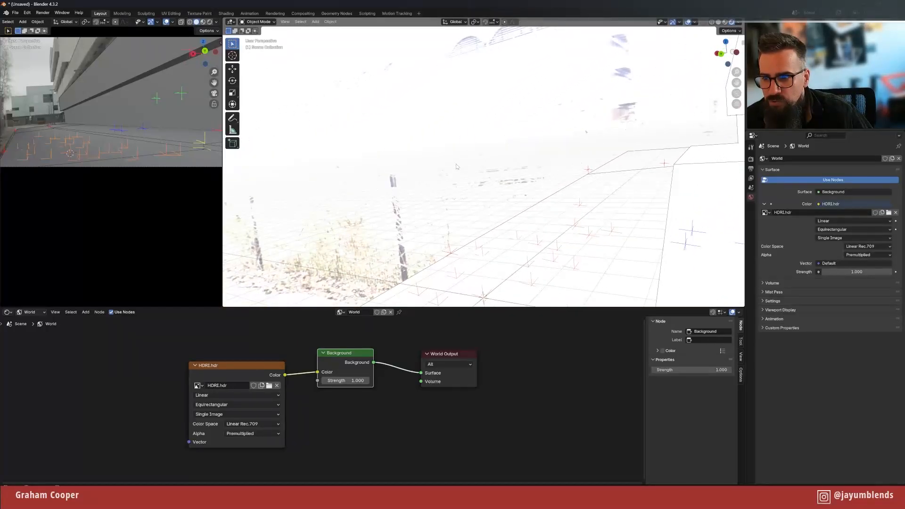
pyautogui.scroll(-8, 558, 165)
pyautogui.moveTo(557, 166); pyautogui.dragTo(599, 188, button='middle')
pyautogui.press('KP_3')
pyautogui.press('KP_0')
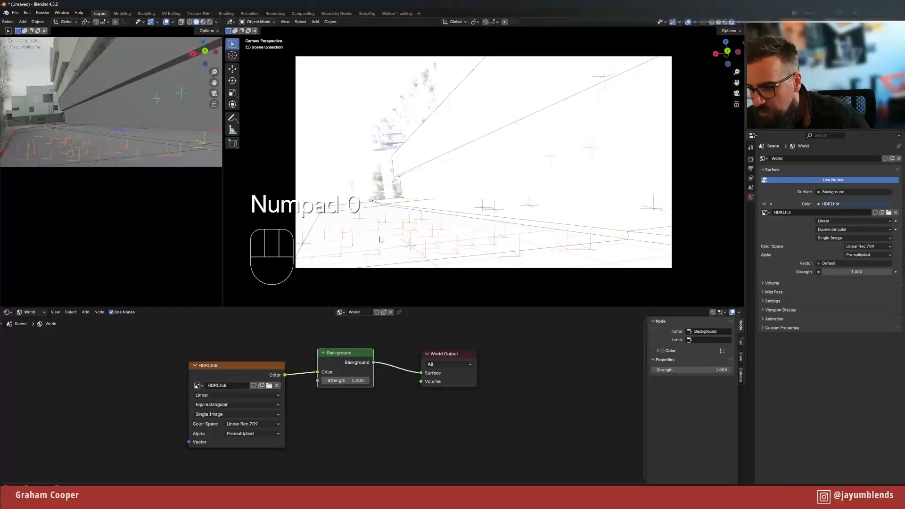
# - Set the World Background node's strength to 0.05
pyautogui.click(358, 380)
pyautogui.write('.05')
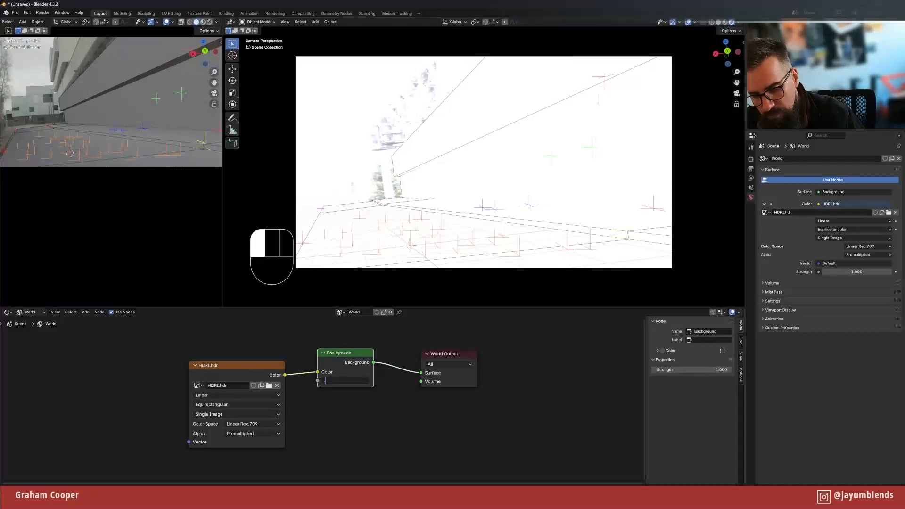
pyautogui.press('Return')
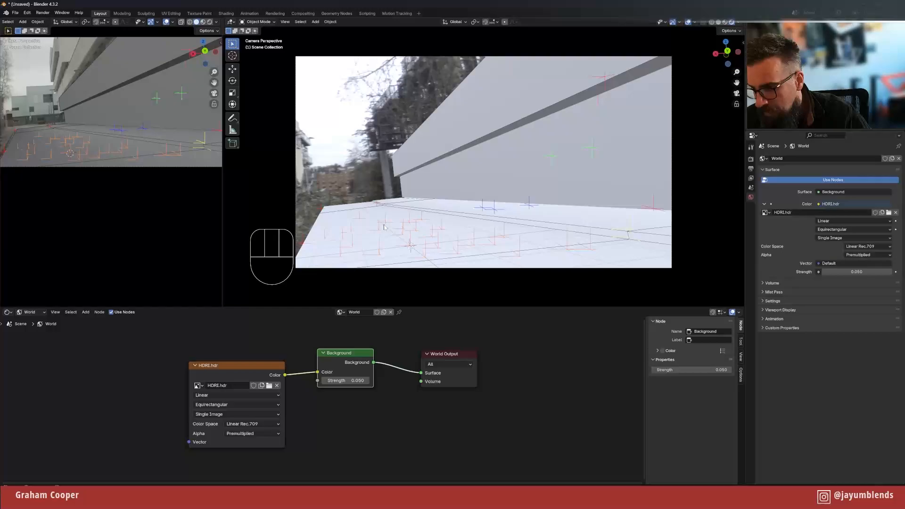
# - Move the Background and World Output nodes apart to make room after the HDRI texture node
pyautogui.click(238, 367)
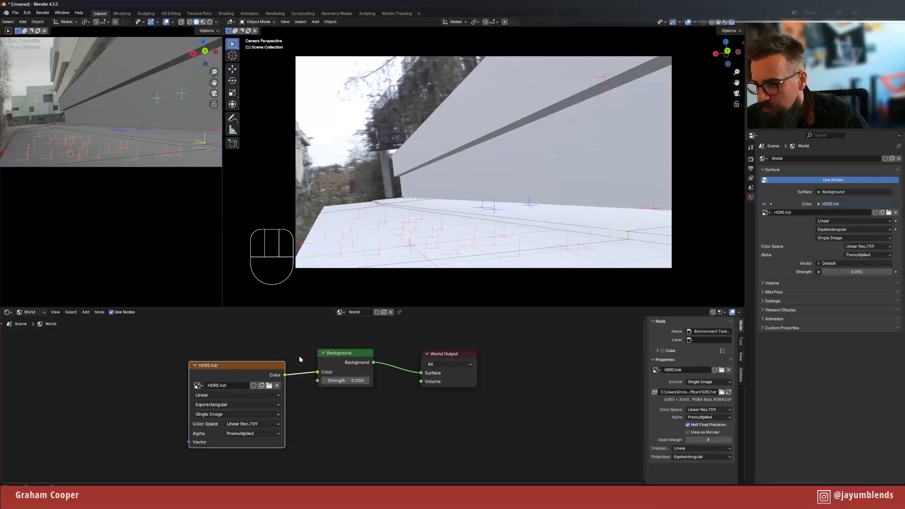
pyautogui.moveTo(357, 357); pyautogui.dragTo(383, 361)
pyautogui.moveTo(460, 356); pyautogui.dragTo(495, 357)
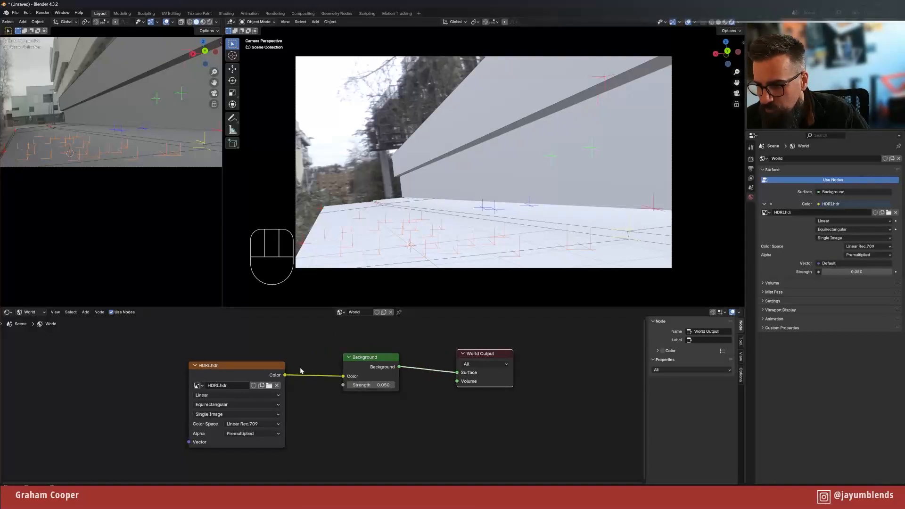
# - Move the HDRI texture and Background nodes closer to the World Output node, freeing space before the HDRI node
pyautogui.moveTo(236, 365); pyautogui.dragTo(271, 357)
pyautogui.moveTo(392, 357); pyautogui.dragTo(425, 354)
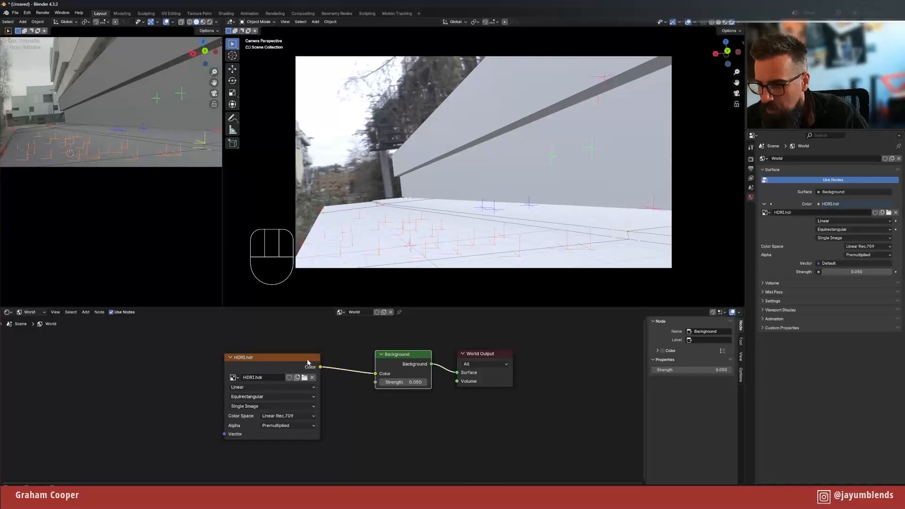
pyautogui.moveTo(307, 362); pyautogui.dragTo(326, 361)
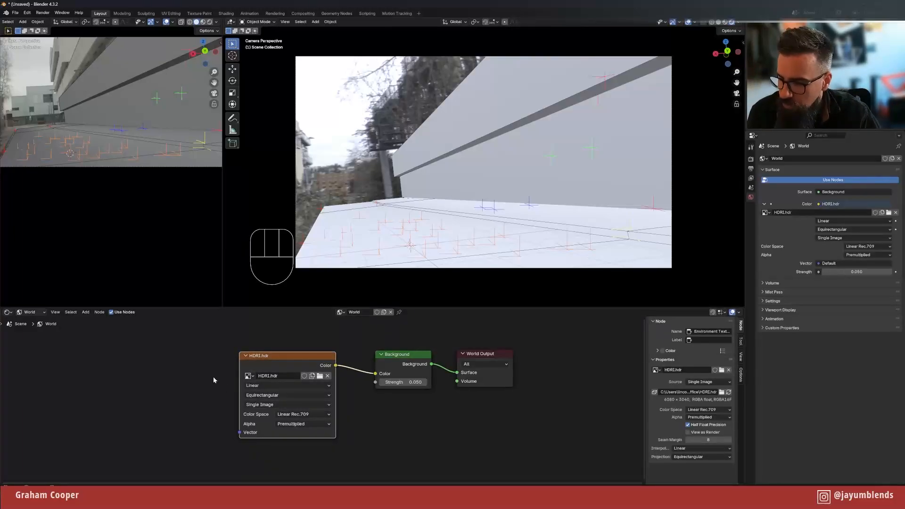
# - Enable the Node Wrangler add-on in the preferences, finding it with the search term "node", and close the preferences
pyautogui.click(27, 12)
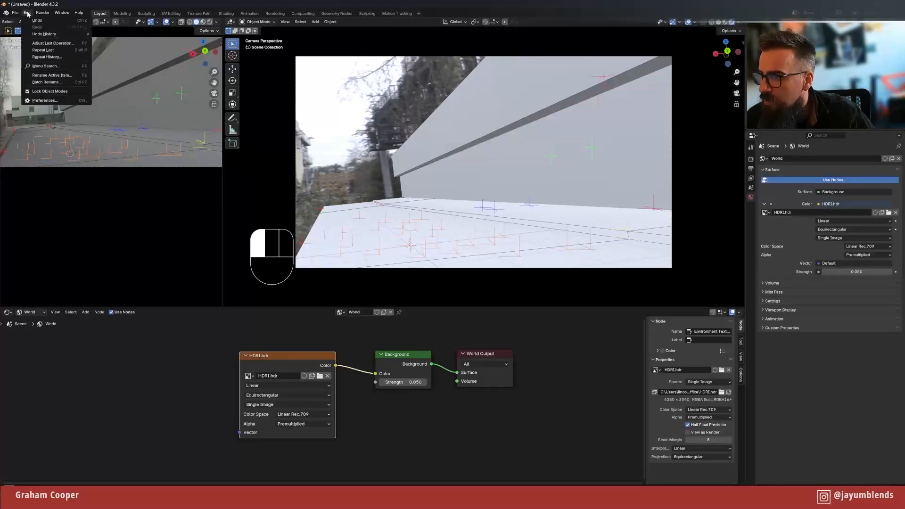
pyautogui.click(42, 101)
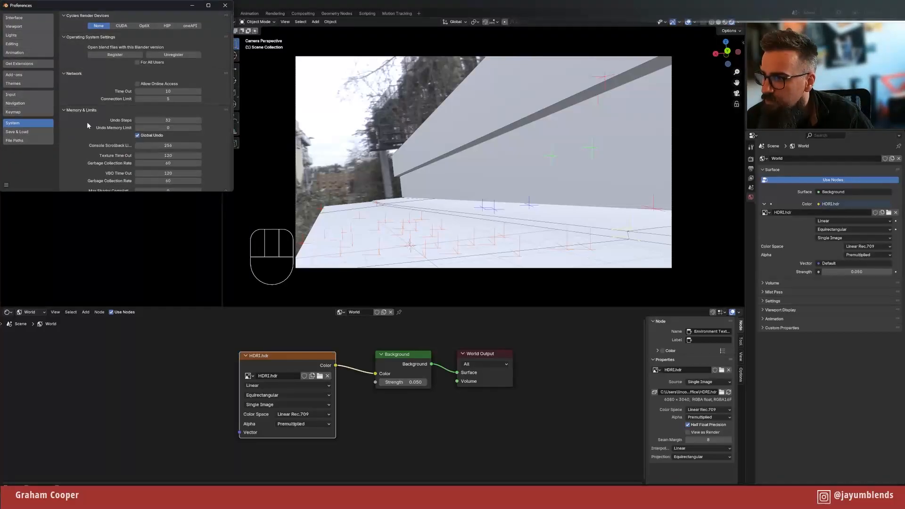
pyautogui.click(17, 75)
pyautogui.moveTo(134, 6); pyautogui.dragTo(249, 31)
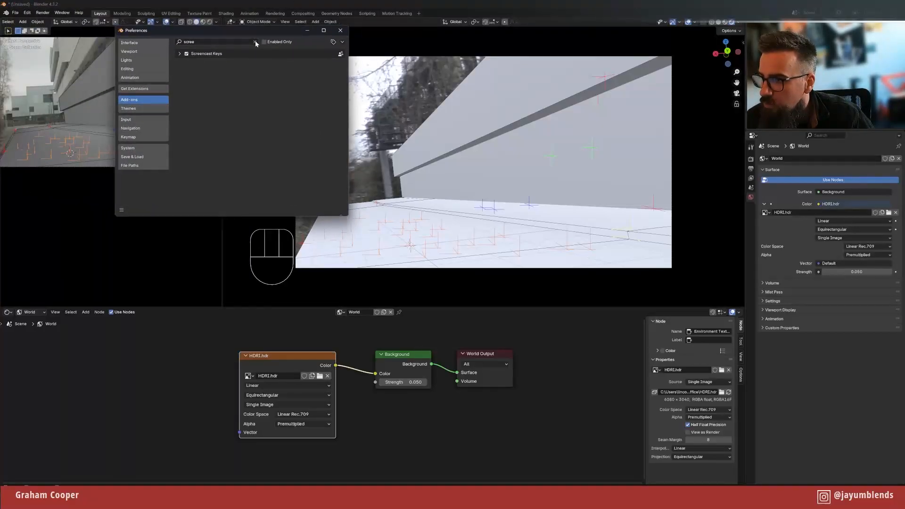
pyautogui.click(253, 42)
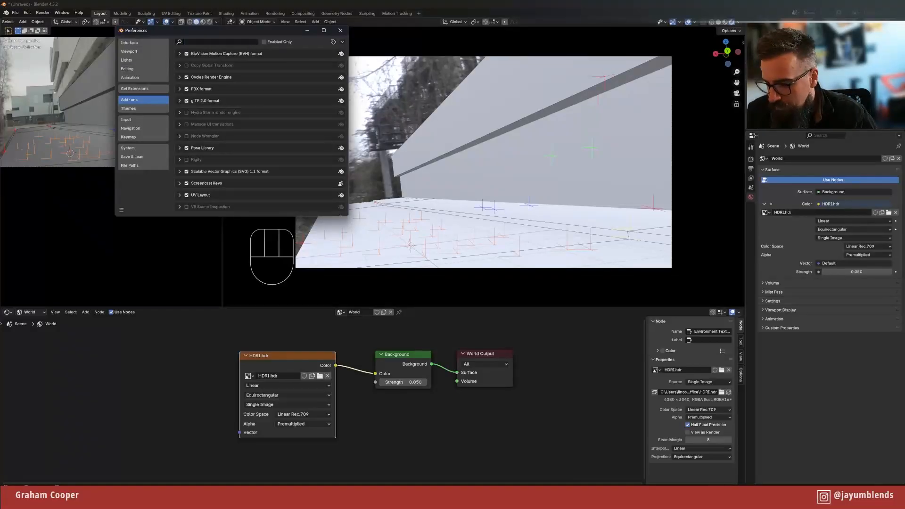
pyautogui.write('node')
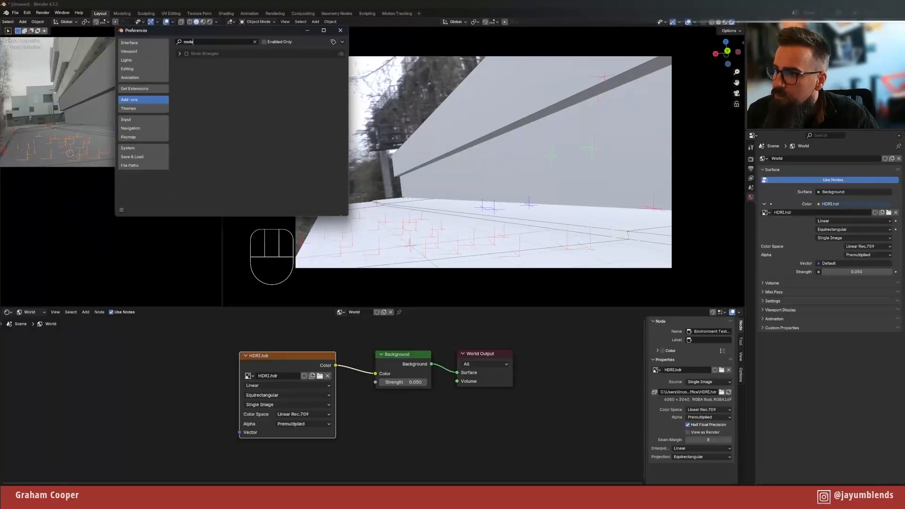
pyautogui.click(186, 53)
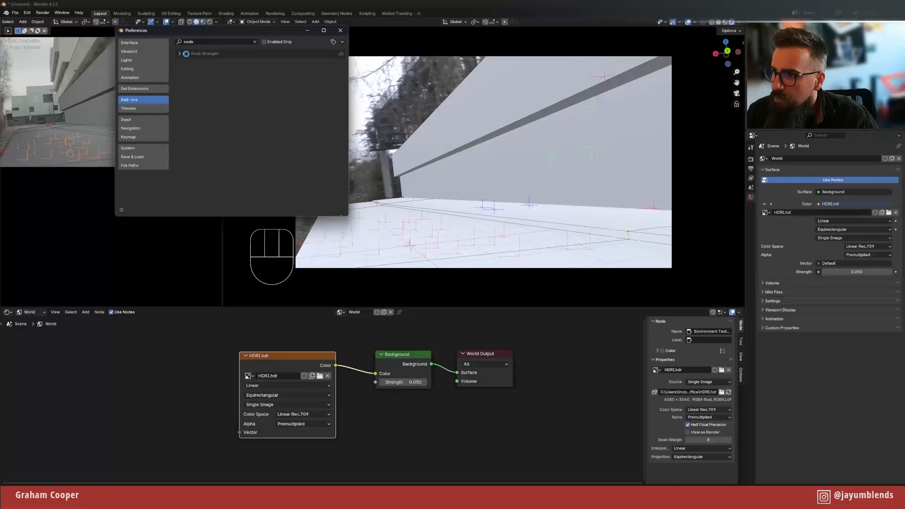
pyautogui.click(343, 32)
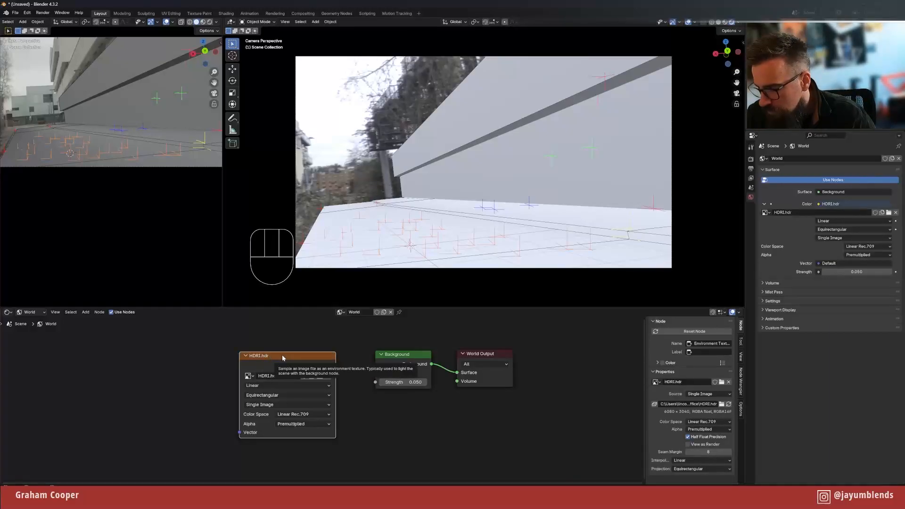
# - Add Mapping and Texture Coordinate nodes to the HDRI texture node with Node Wrangler's texture setup
pyautogui.press('ctrl')
pyautogui.hotkey('ctrl', 't')
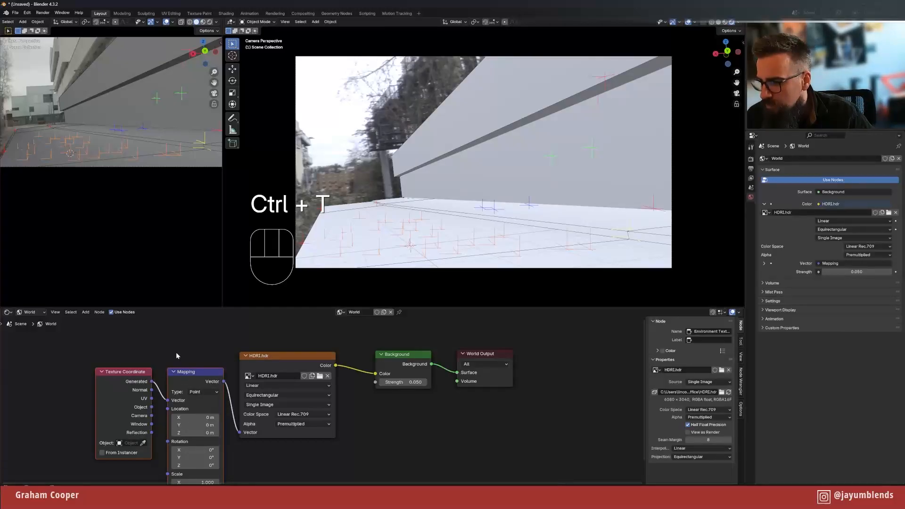
pyautogui.moveTo(176, 355); pyautogui.dragTo(179, 349, button='middle')
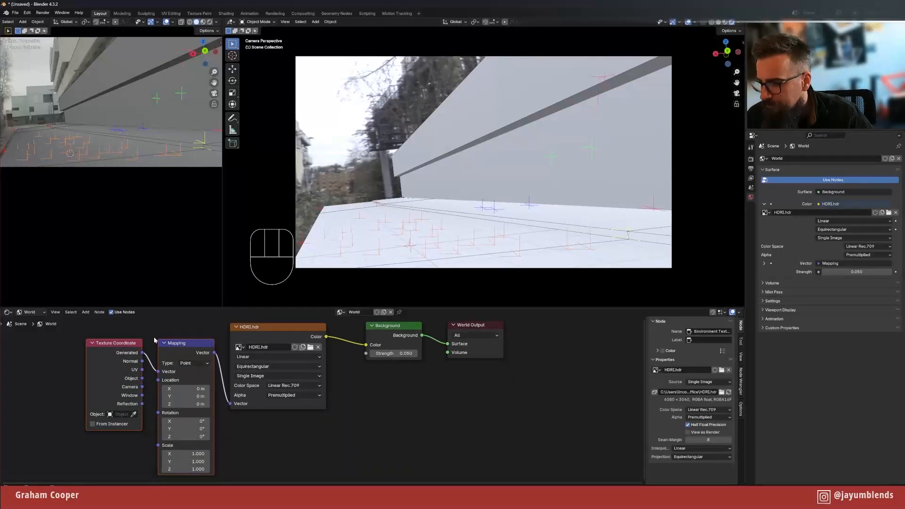
# - Set the Mapping node's type to Texture and its Z rotation to 90°
pyautogui.click(178, 344)
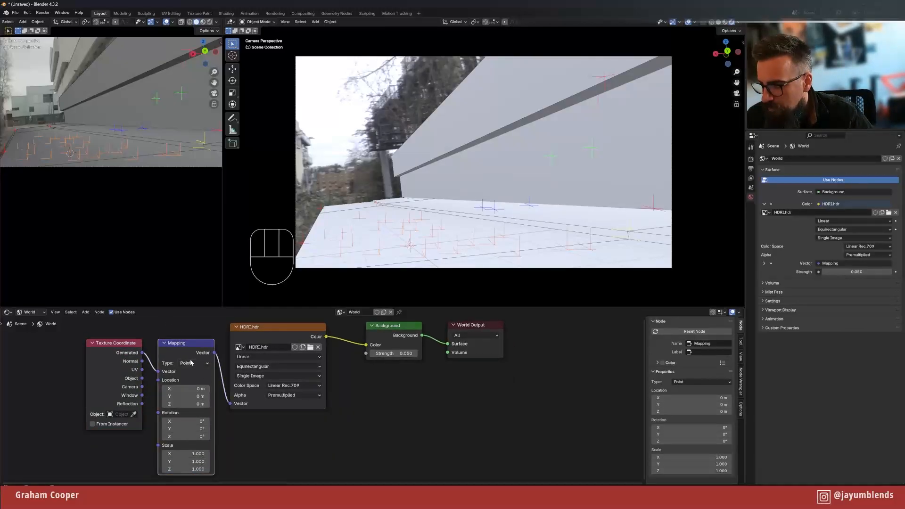
pyautogui.click(190, 362)
pyautogui.click(189, 380)
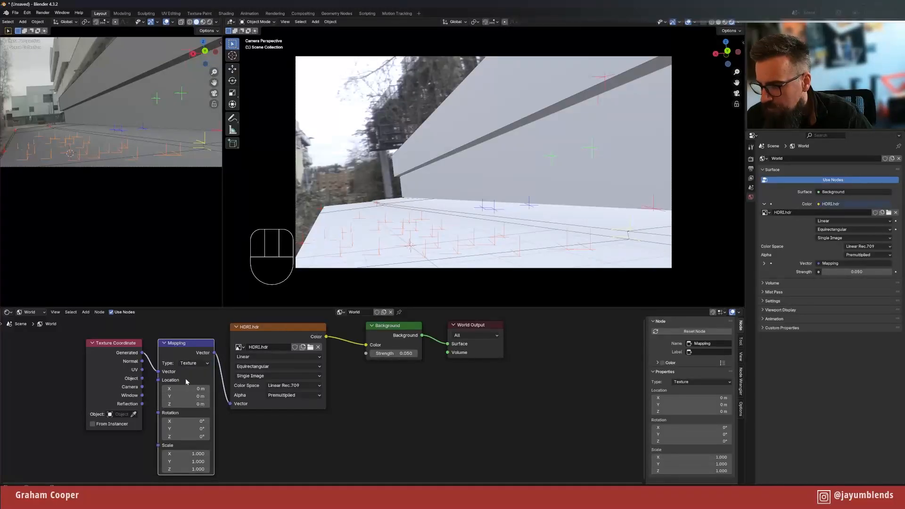
pyautogui.click(186, 436)
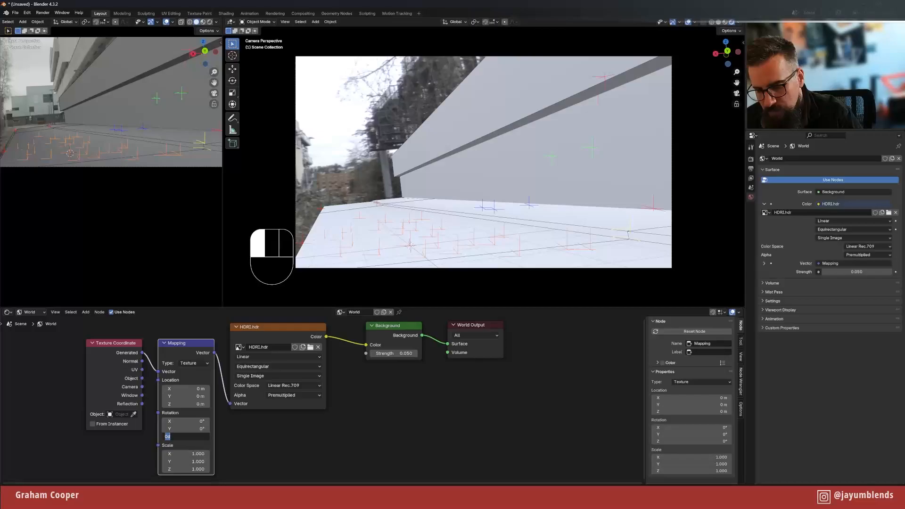
pyautogui.write('90')
pyautogui.press('Return')
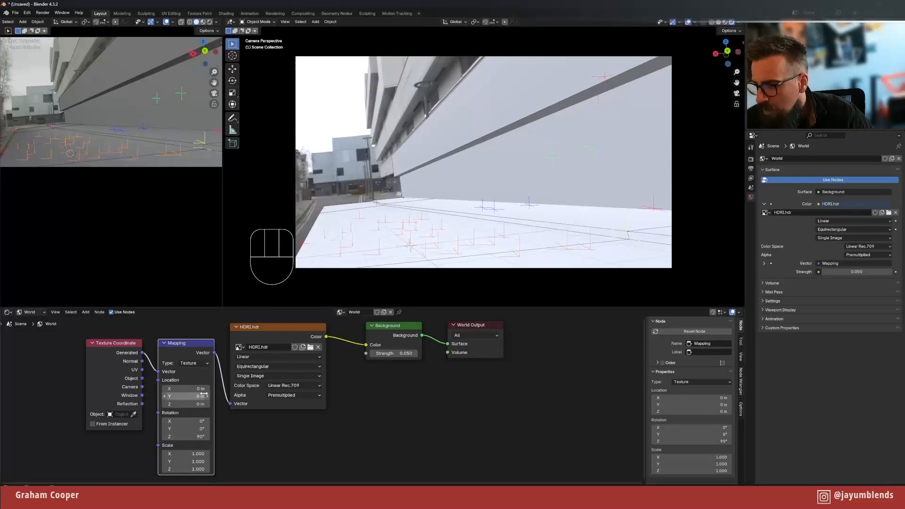
# - Try Mapping location offsets of 0.1 m in X and between 0.2 m and -0.2 m in Y against the camera view
pyautogui.moveTo(196, 388); pyautogui.dragTo(200, 388)
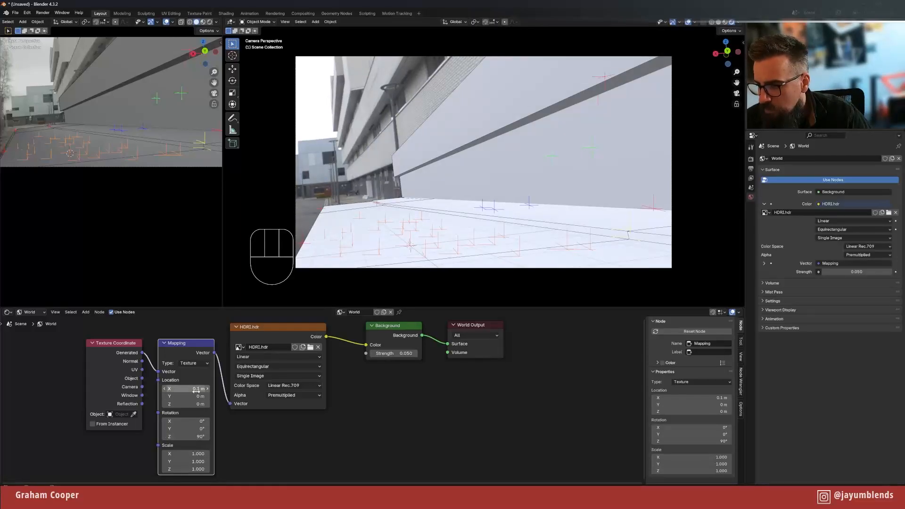
pyautogui.click(165, 389)
pyautogui.click(207, 397)
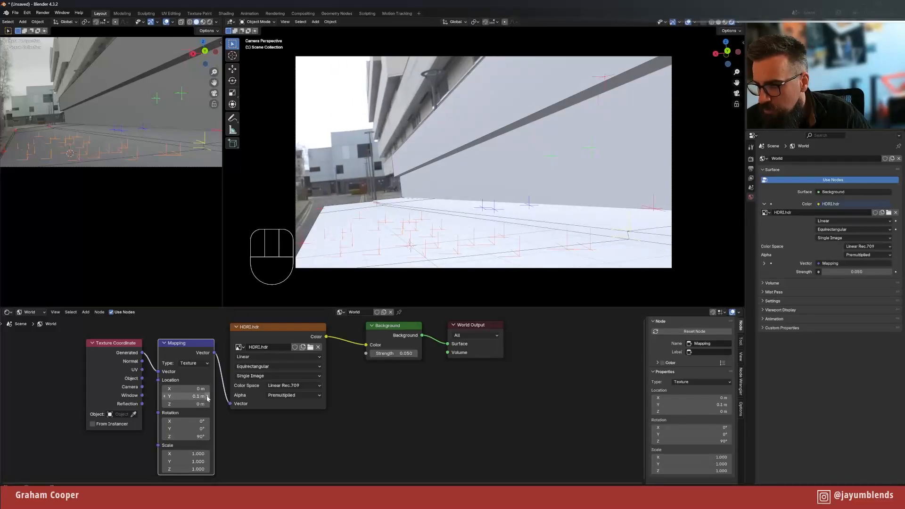
pyautogui.click(208, 397)
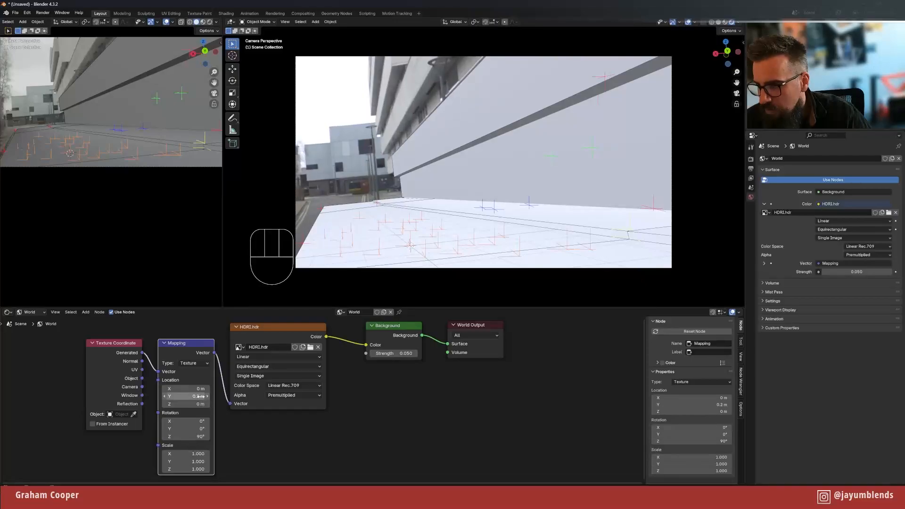
pyautogui.click(165, 396)
pyautogui.click(164, 397)
pyautogui.click(164, 397)
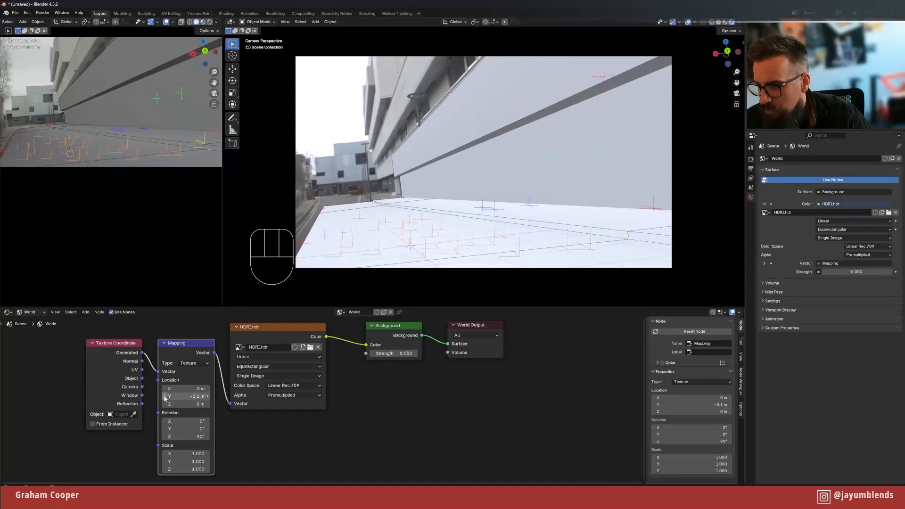
pyautogui.click(165, 397)
pyautogui.click(206, 396)
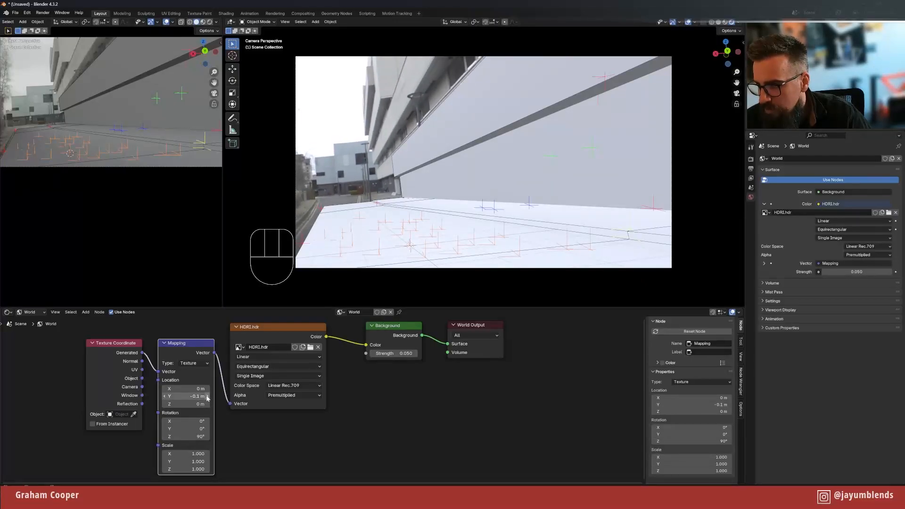
pyautogui.click(166, 396)
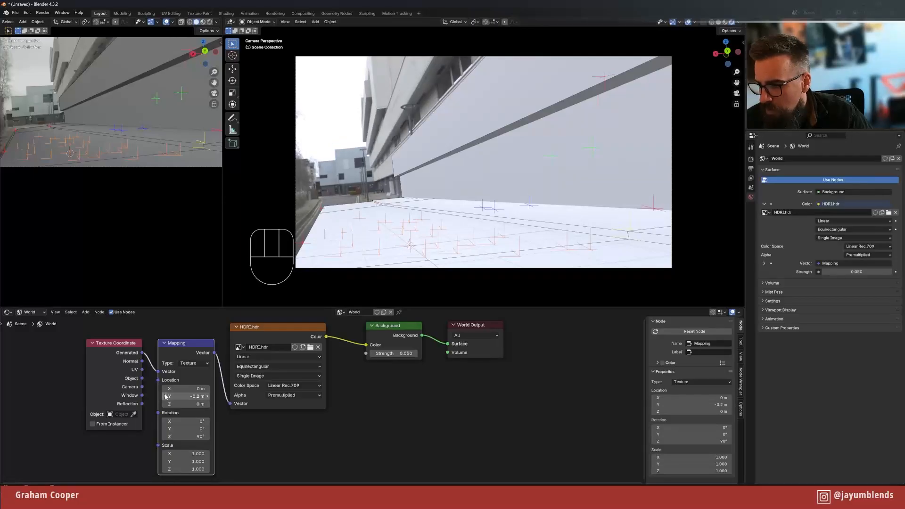
# - Try Mapping location offsets of 0.1 m in X and -0.3 m in Y, and return both to 0 m
pyautogui.click(208, 388)
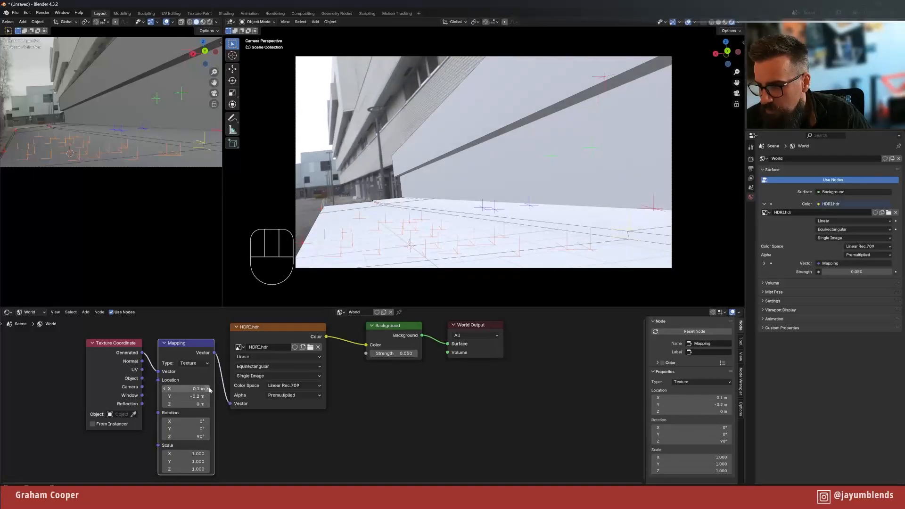
pyautogui.click(166, 388)
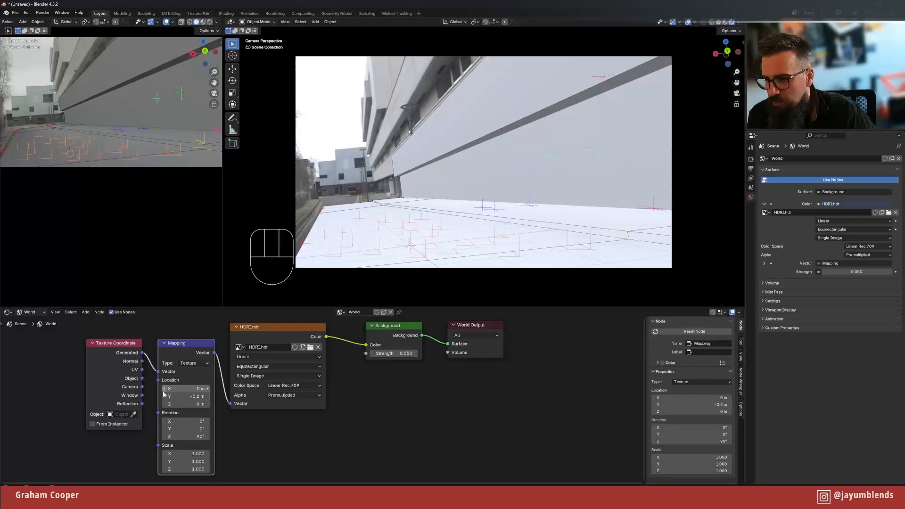
pyautogui.click(165, 396)
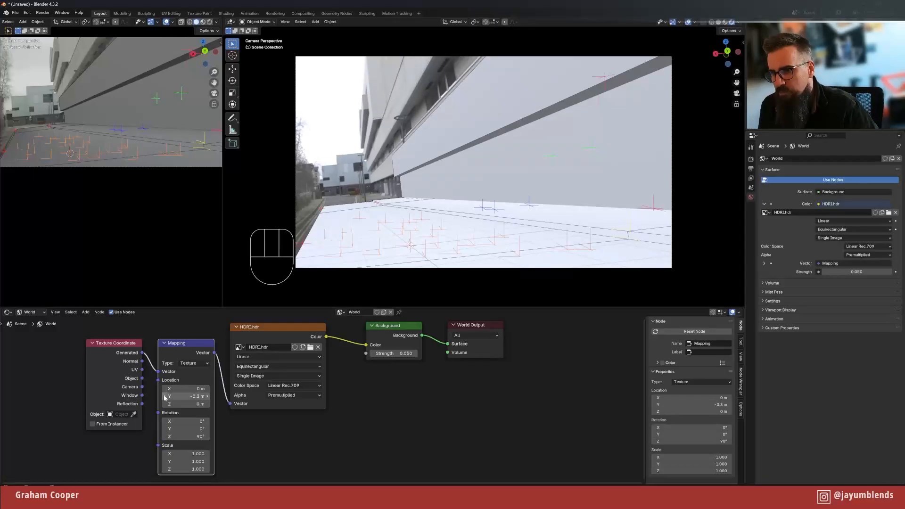
pyautogui.click(206, 396)
pyautogui.click(206, 396)
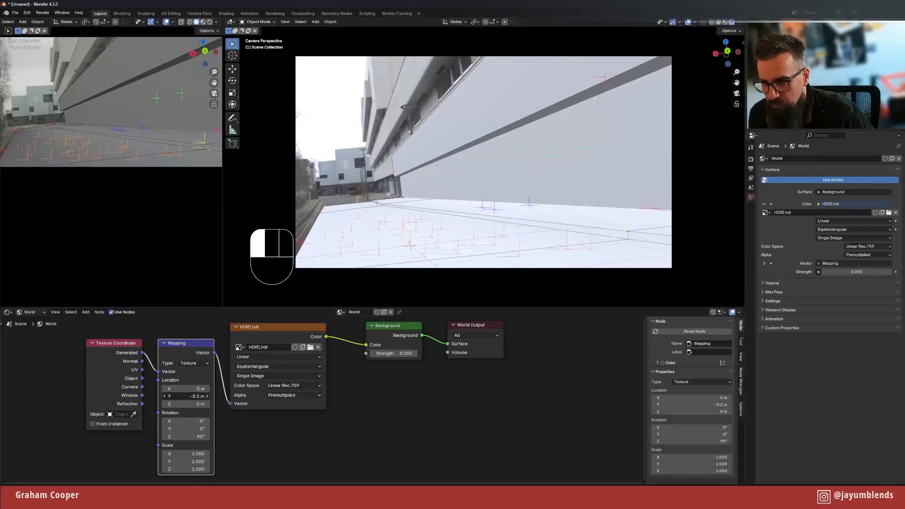
pyautogui.click(207, 396)
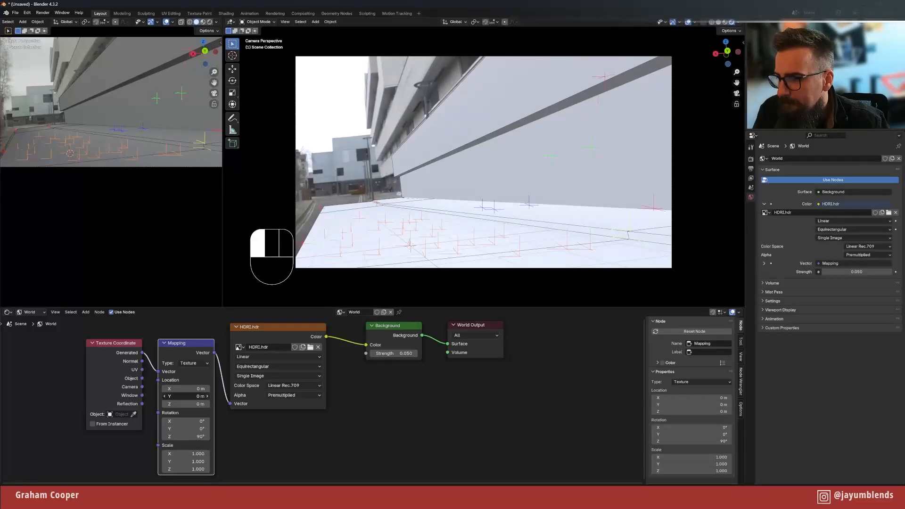
# - Shift the HDRI to fit the camera view by setting the Mapping location to Y 0.3 m, keeping X at 0 m
pyautogui.click(207, 396)
pyautogui.click(207, 396)
pyautogui.click(206, 397)
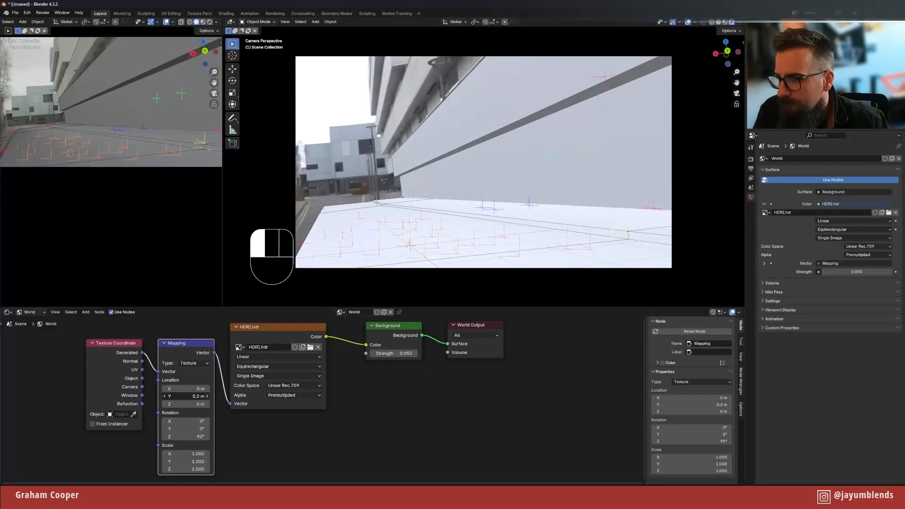
pyautogui.click(207, 396)
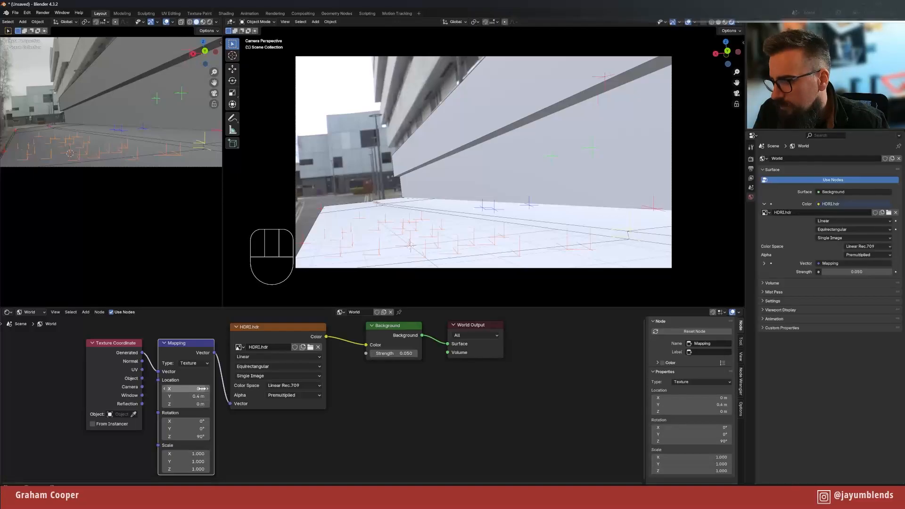
pyautogui.click(208, 388)
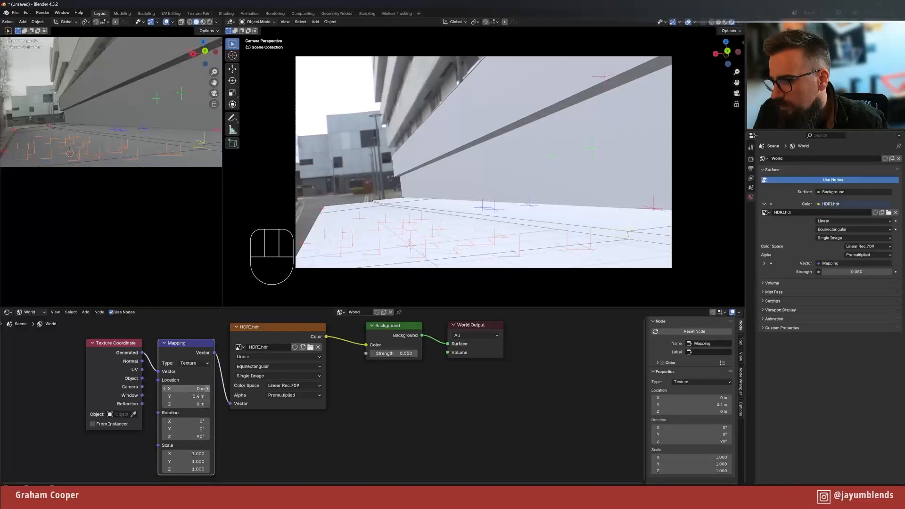
pyautogui.click(164, 389)
pyautogui.click(164, 389)
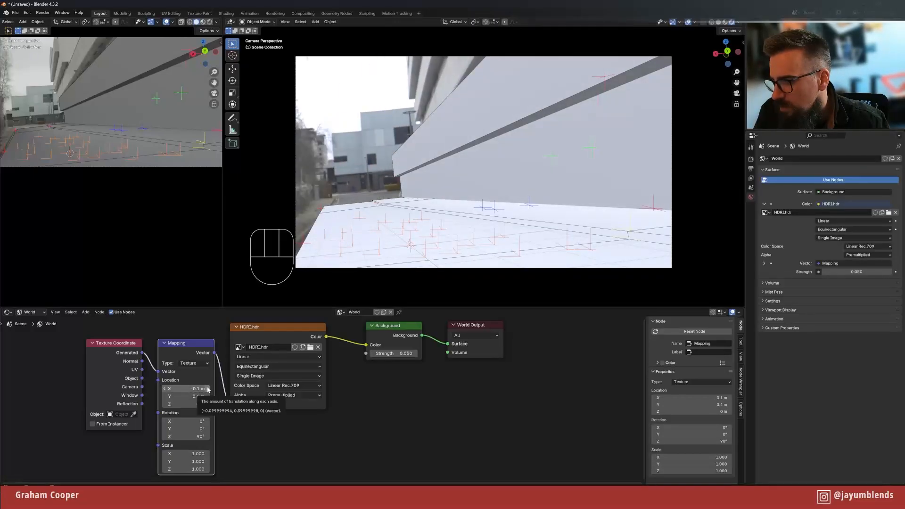
pyautogui.click(207, 389)
pyautogui.click(164, 397)
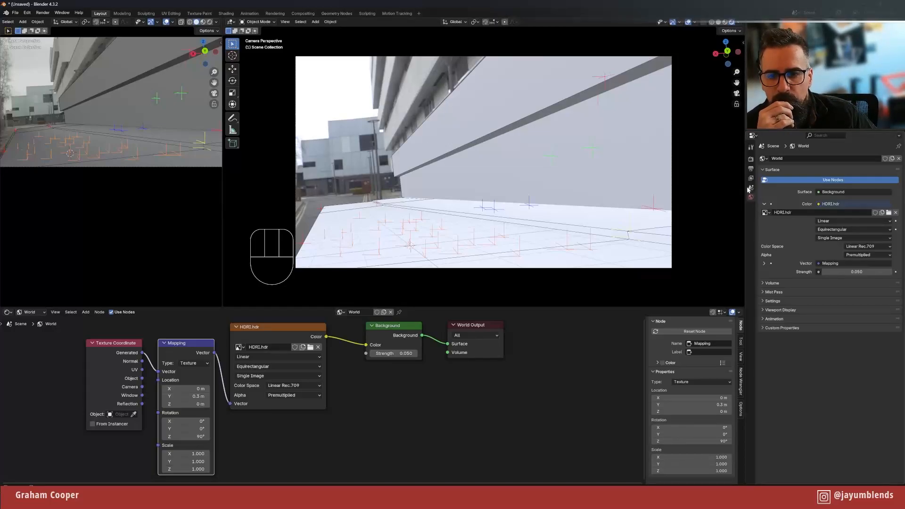
# - Switch the render engine to Cycles and set its device to GPU Compute
pyautogui.click(750, 158)
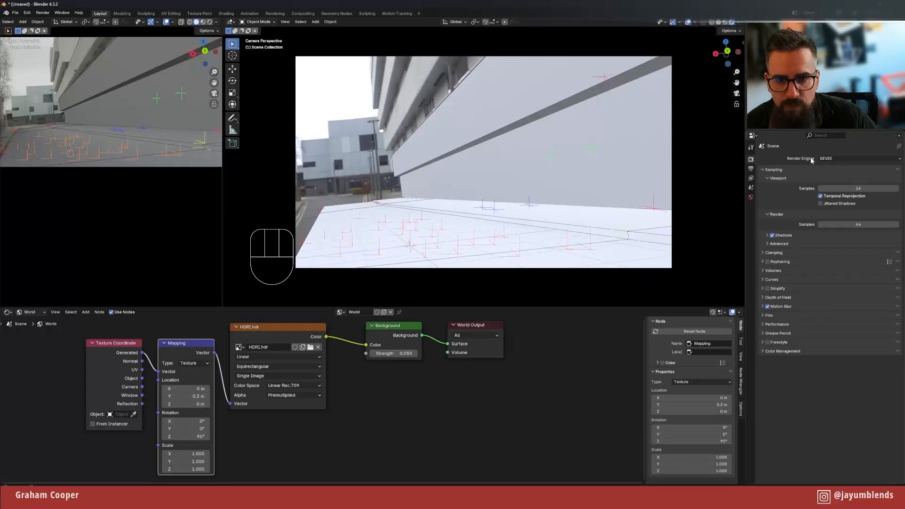
pyautogui.click(841, 159)
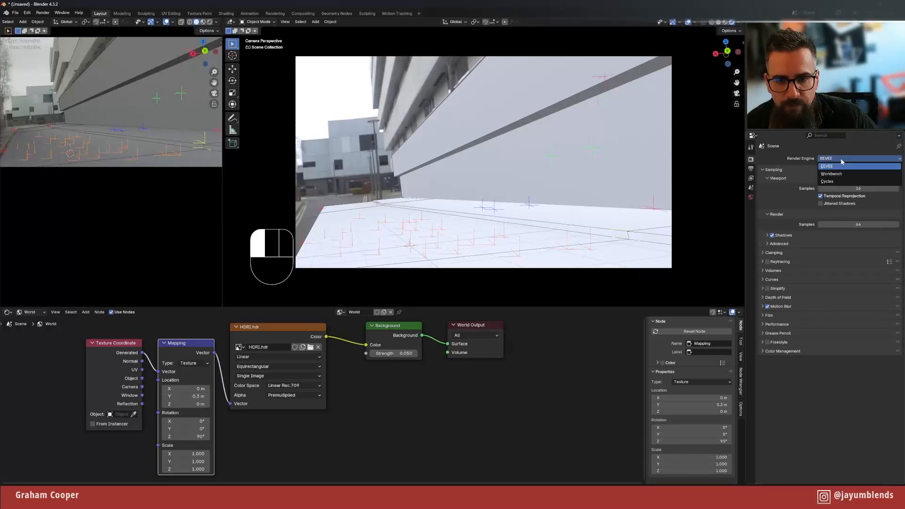
pyautogui.click(827, 182)
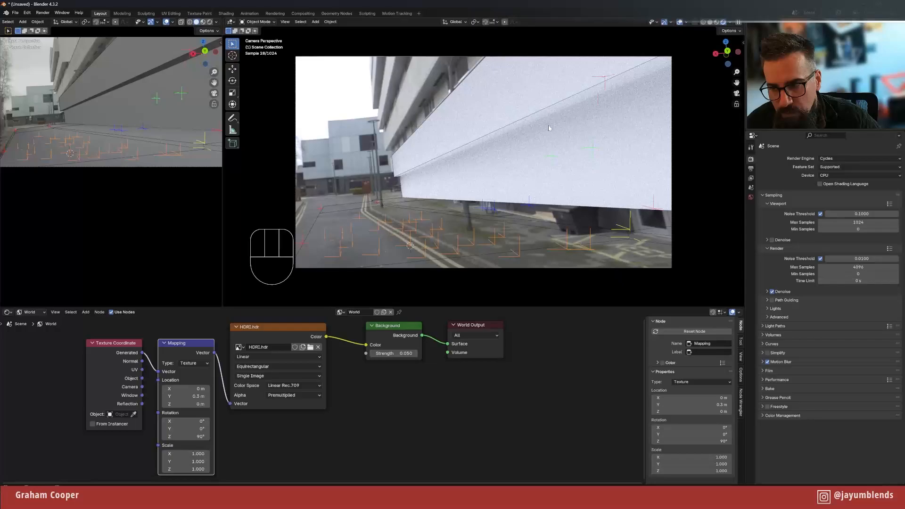
pyautogui.click(836, 175)
pyautogui.click(833, 191)
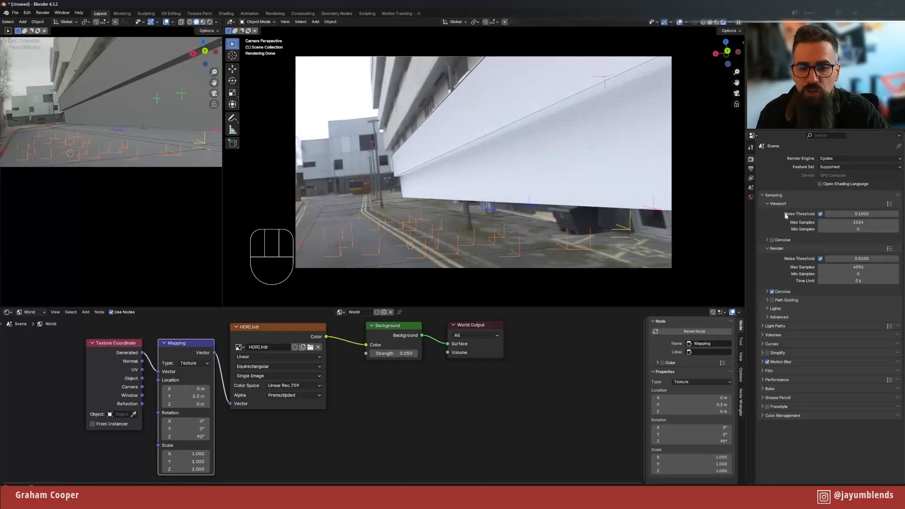
# - Set the Cycles viewport maximum samples to 64 and enable viewport denoising
pyautogui.click(854, 222)
pyautogui.write('64')
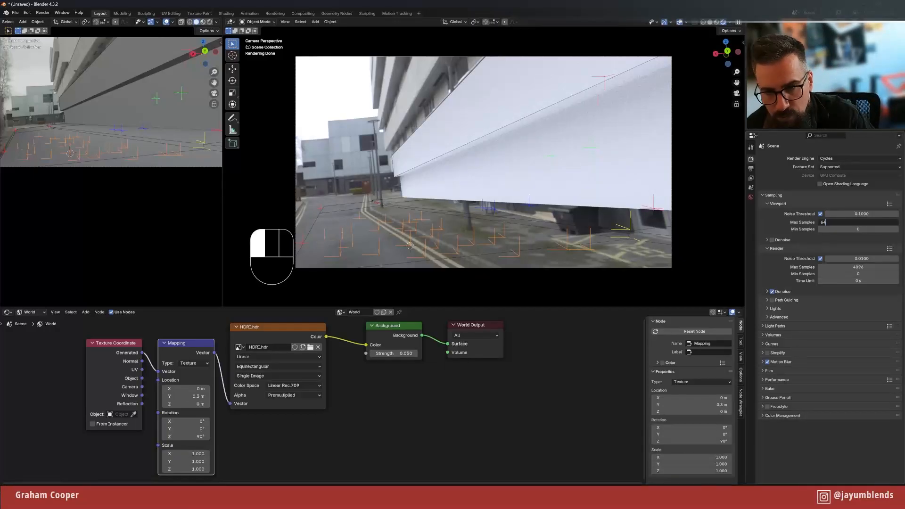
pyautogui.press('Return')
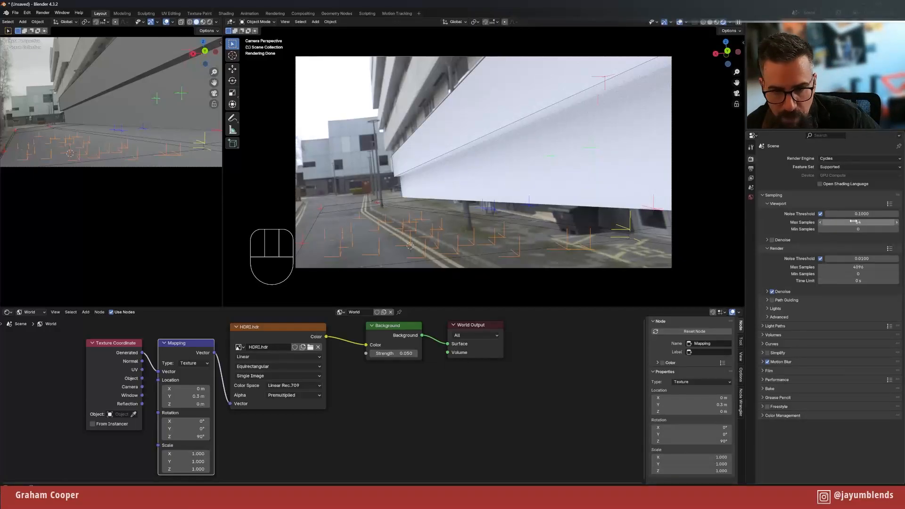
pyautogui.click(771, 240)
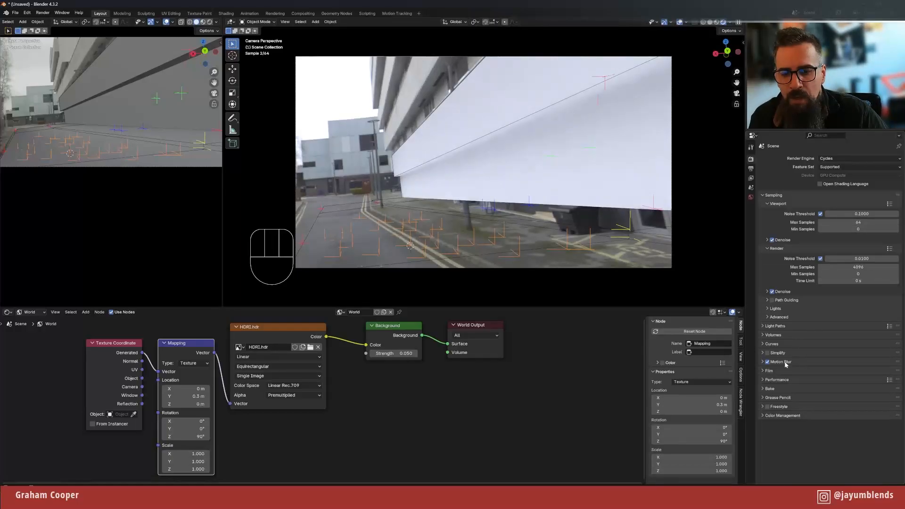
# - Compare the HDRI background with the camera footage by repeatedly toggling the film's Transparent option, leaving it off
pyautogui.click(764, 371)
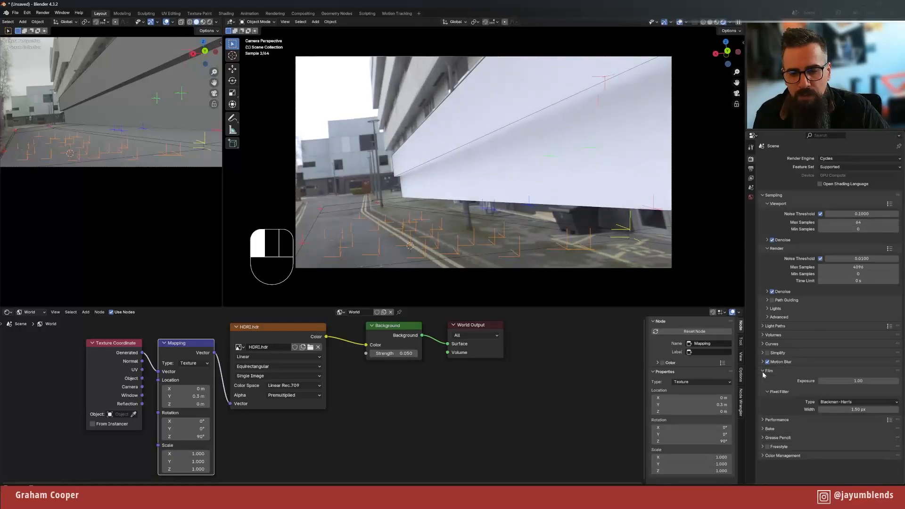
pyautogui.click(768, 195)
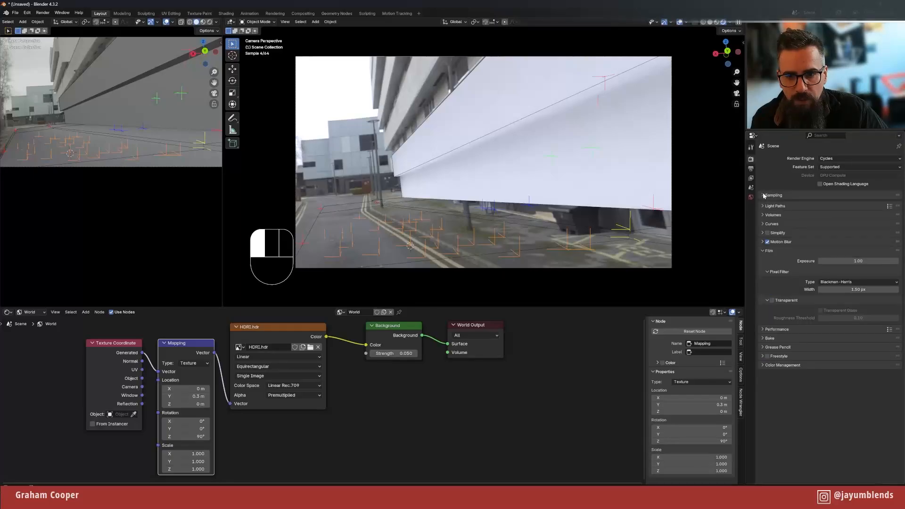
pyautogui.click(771, 299)
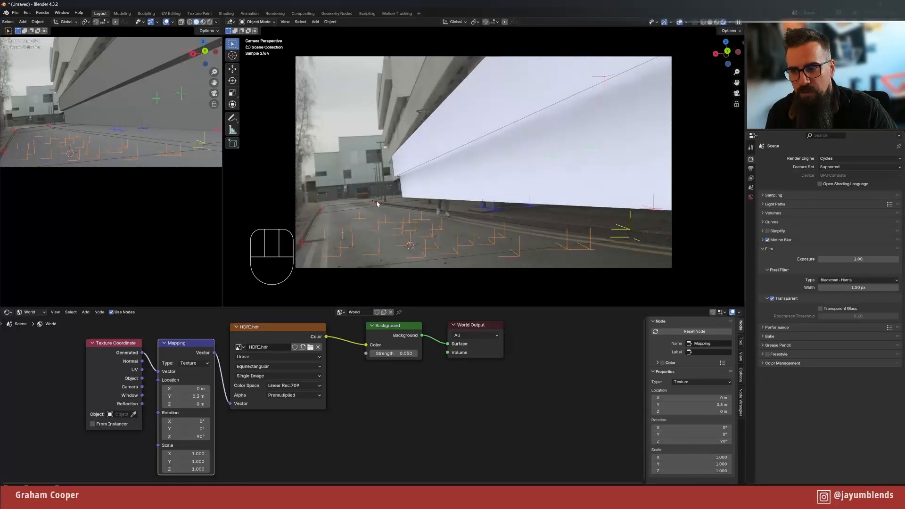
pyautogui.click(771, 298)
pyautogui.click(772, 299)
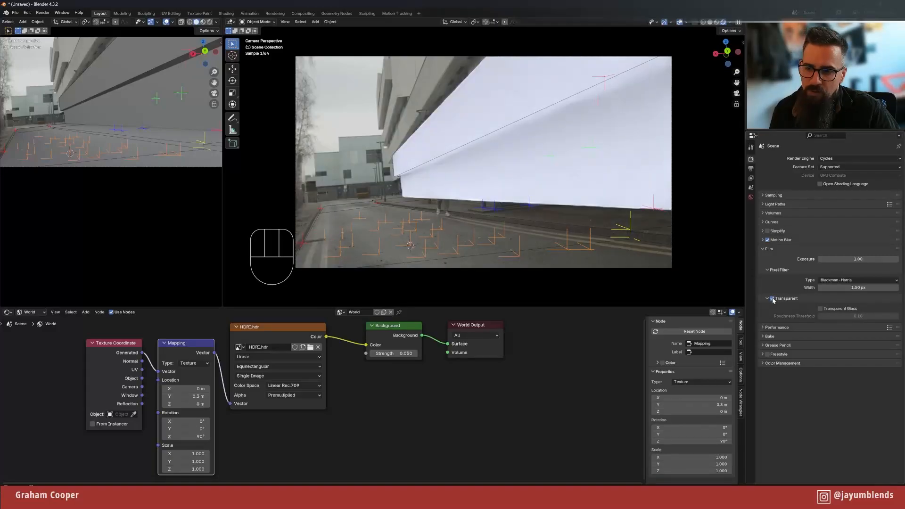
pyautogui.click(772, 298)
pyautogui.click(772, 298)
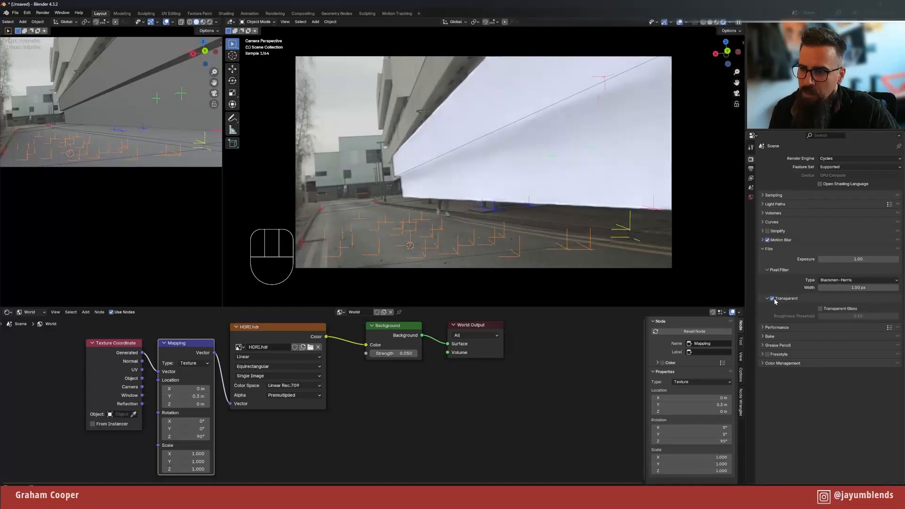
pyautogui.click(772, 299)
pyautogui.click(772, 298)
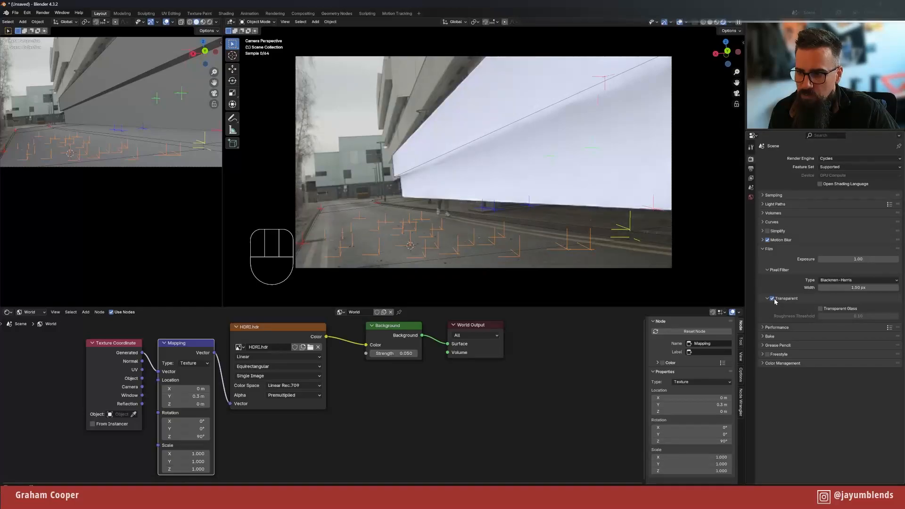
pyautogui.click(774, 302)
pyautogui.click(774, 302)
pyautogui.click(774, 302)
pyautogui.click(774, 302)
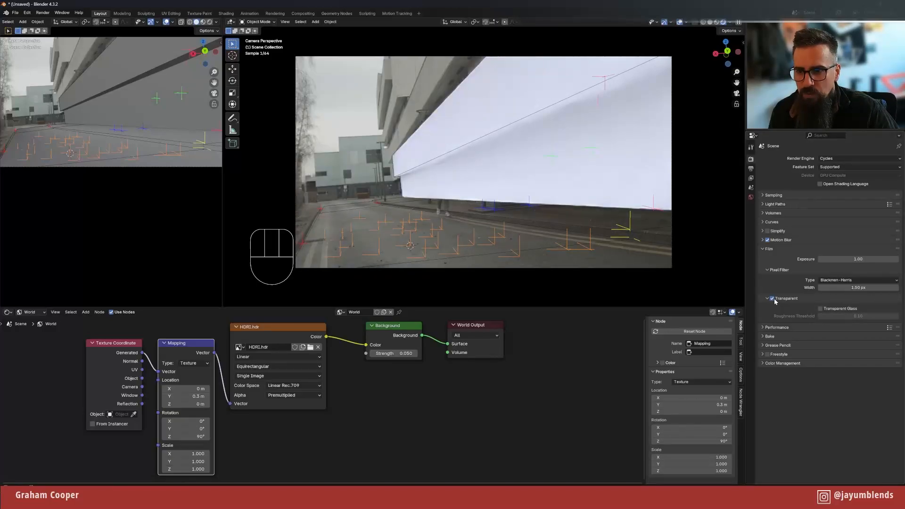
pyautogui.click(774, 302)
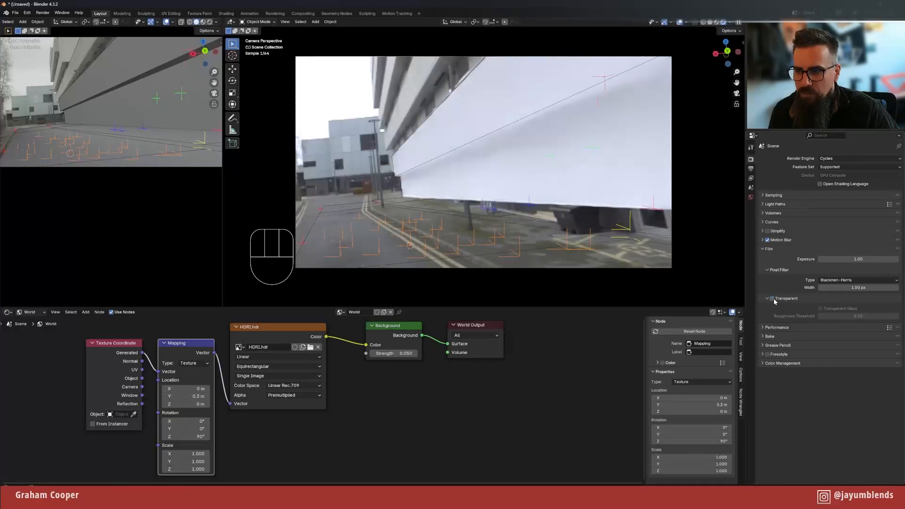
pyautogui.click(774, 301)
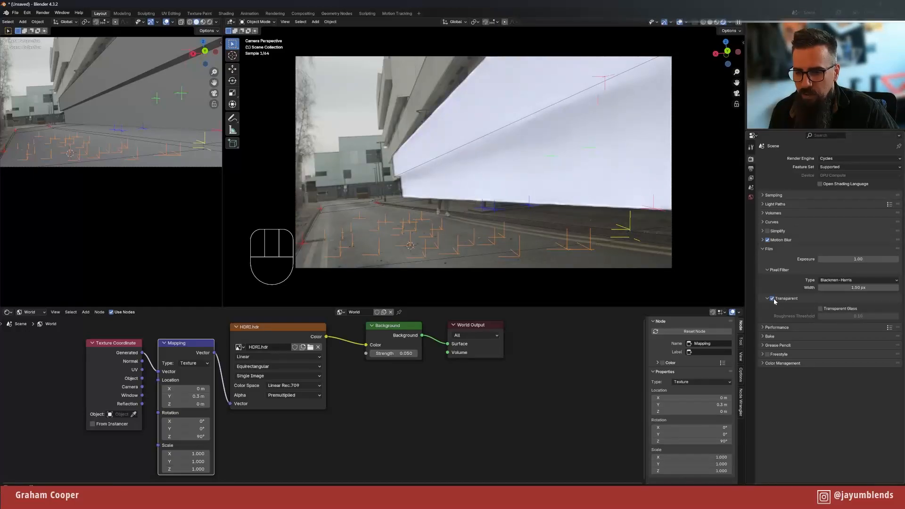
pyautogui.click(774, 302)
pyautogui.click(774, 301)
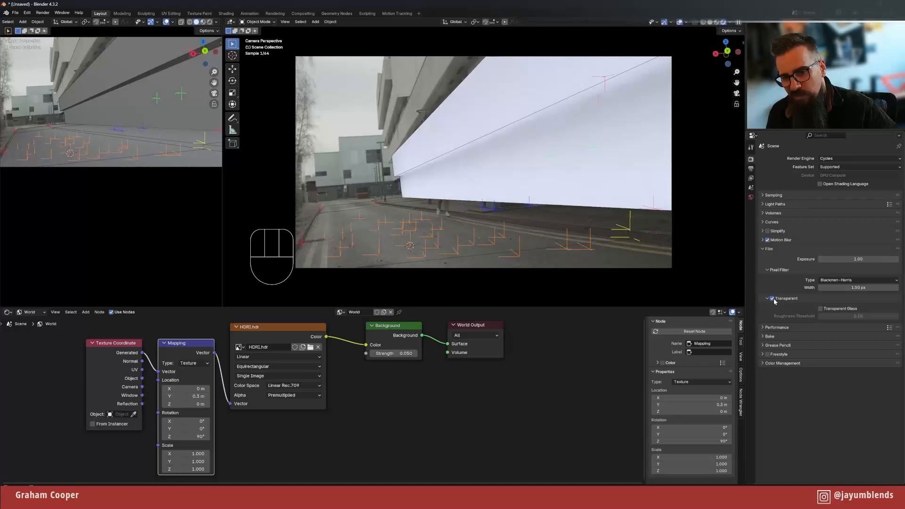
pyautogui.click(774, 302)
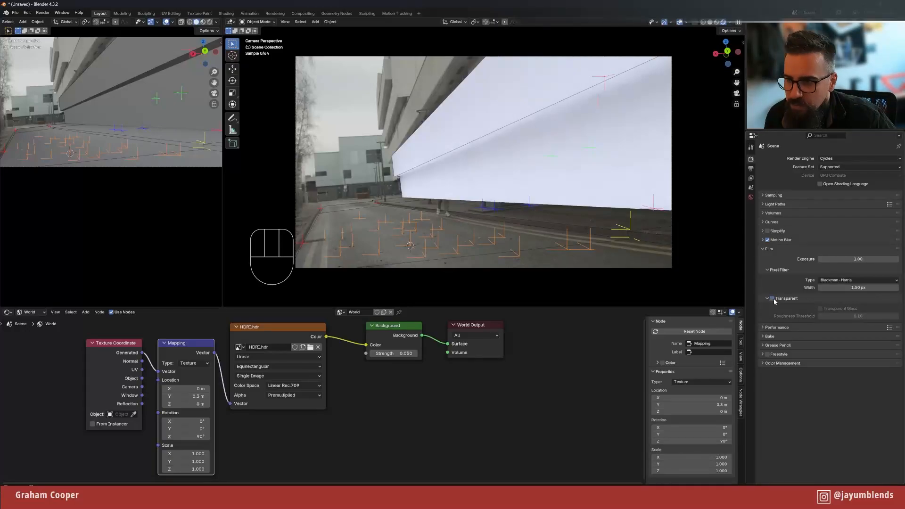
pyautogui.click(774, 302)
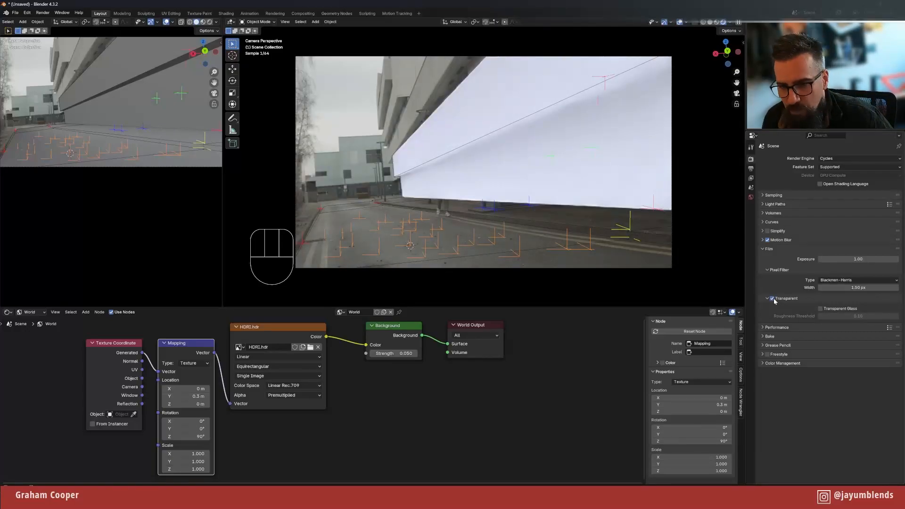
pyautogui.click(774, 301)
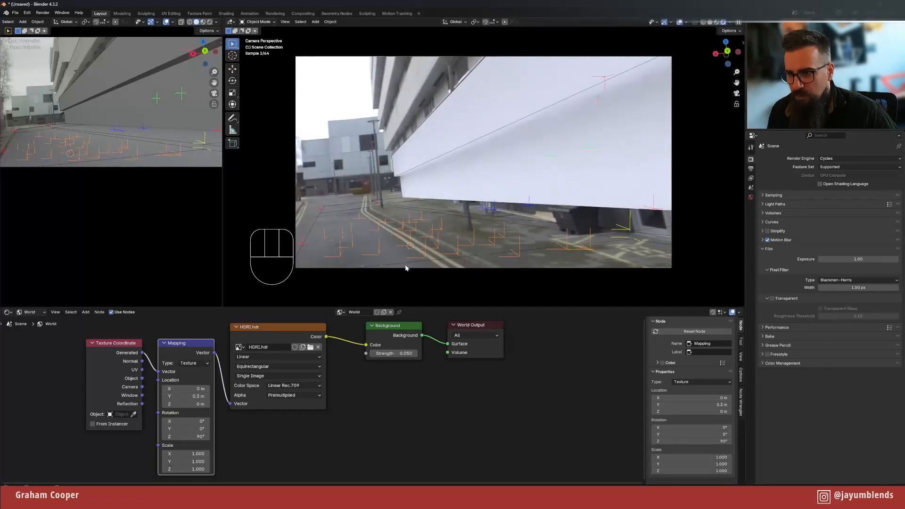
# - Move the World Output and Background nodes away from the HDRI texture node to make room between them
pyautogui.scroll(1, 400, 375)
pyautogui.scroll(-2, 399, 375)
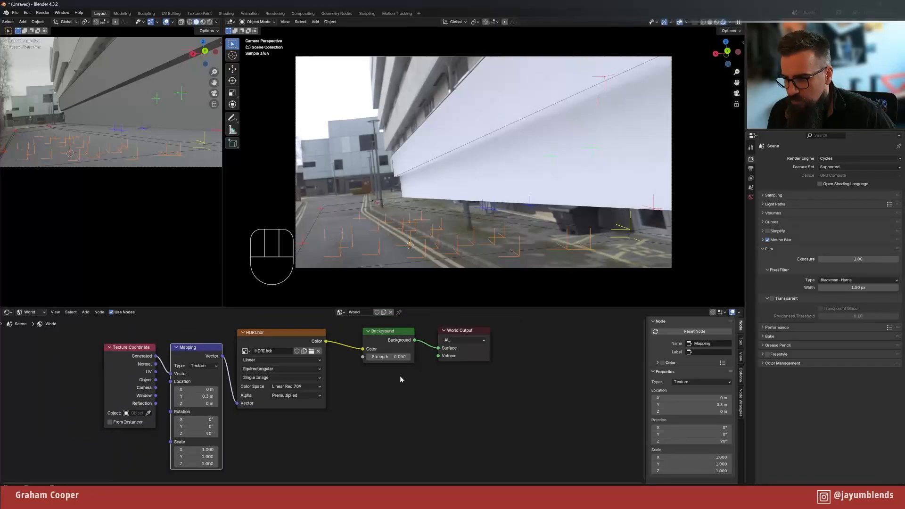
pyautogui.moveTo(401, 379); pyautogui.dragTo(400, 385, button='middle')
pyautogui.click(485, 352)
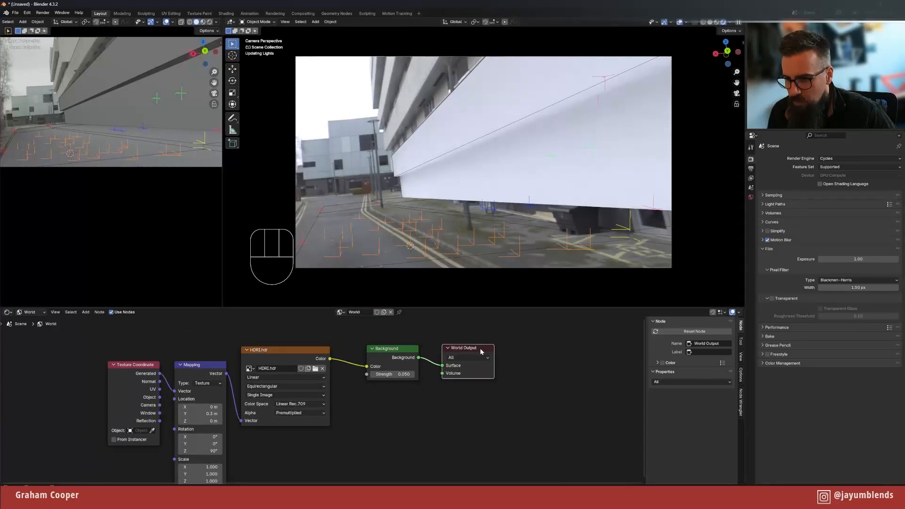
pyautogui.moveTo(485, 352); pyautogui.dragTo(567, 347)
pyautogui.moveTo(386, 350); pyautogui.dragTo(462, 348)
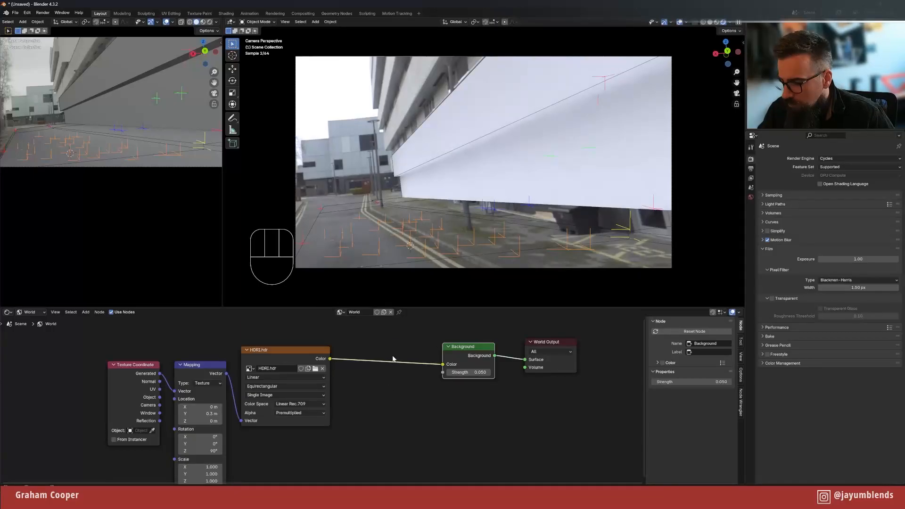
# - Insert a Hue/Saturation/Value node on the link between the HDRI texture and Background nodes
pyautogui.press('shift')
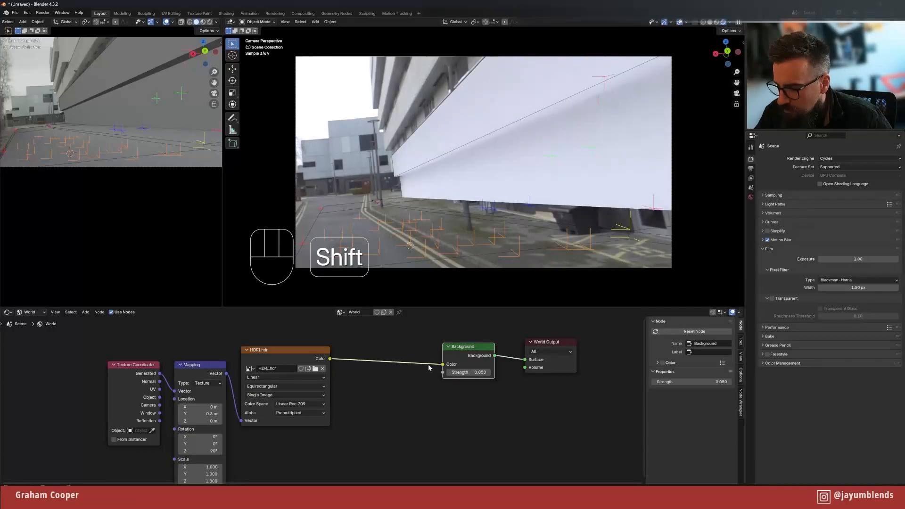
pyautogui.hotkey('shift', 'a')
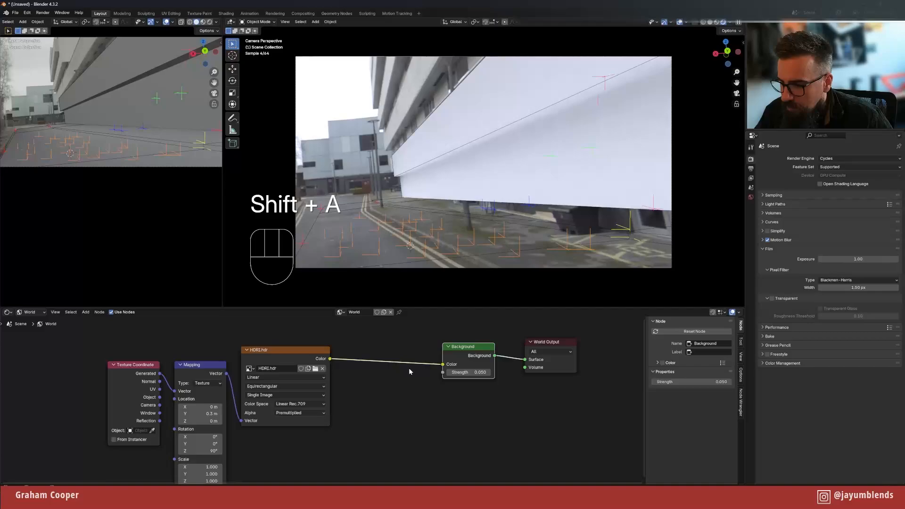
pyautogui.hotkey('shift', 'a')
pyautogui.moveTo(399, 372)
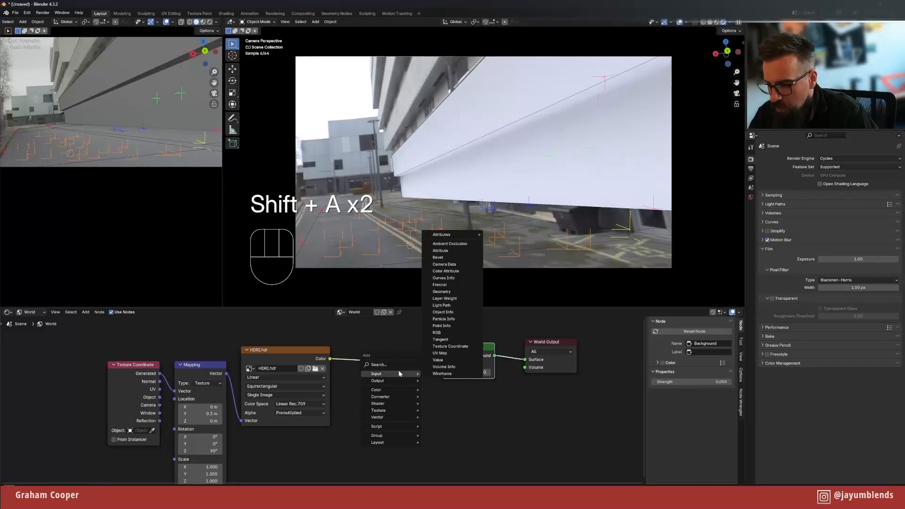
pyautogui.write('hue')
pyautogui.press('Return')
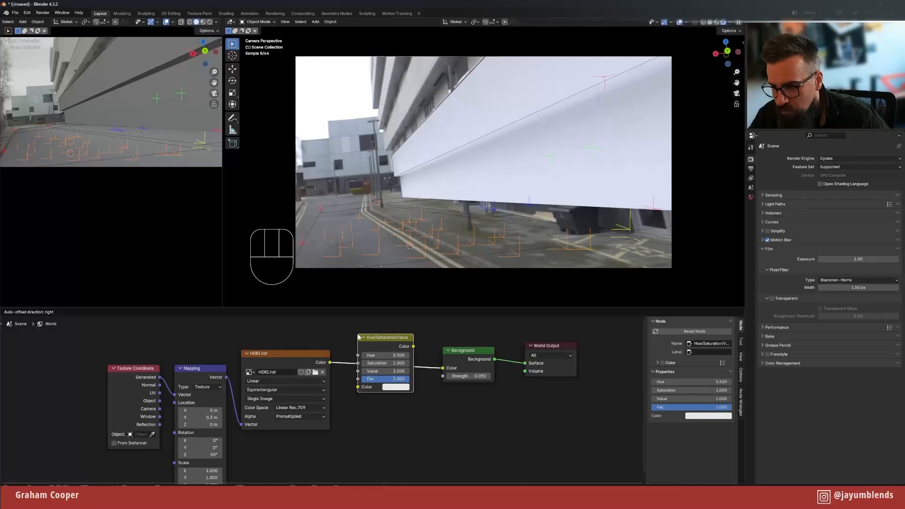
pyautogui.click(359, 336)
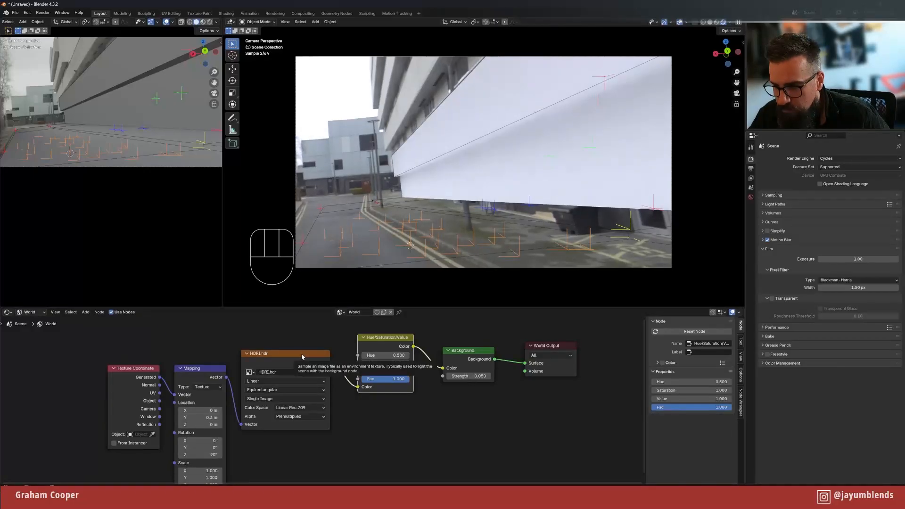
# - Set the Saturation of the Hue/Saturation/Value node to 1.5
pyautogui.click(396, 362)
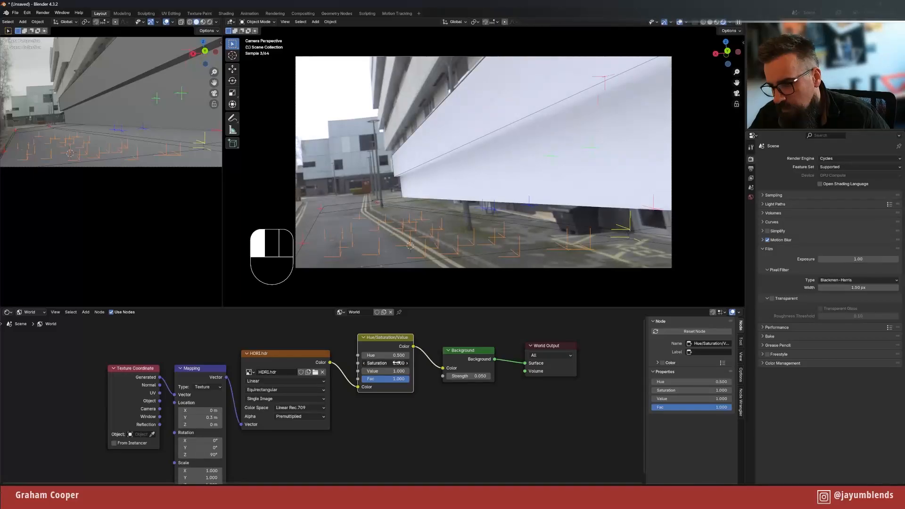
pyautogui.write('1')
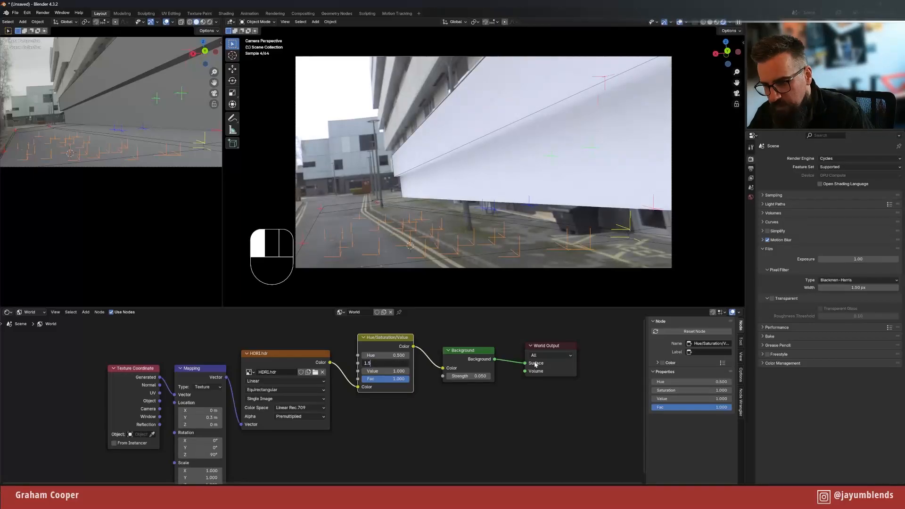
pyautogui.write('.5')
pyautogui.click(535, 365)
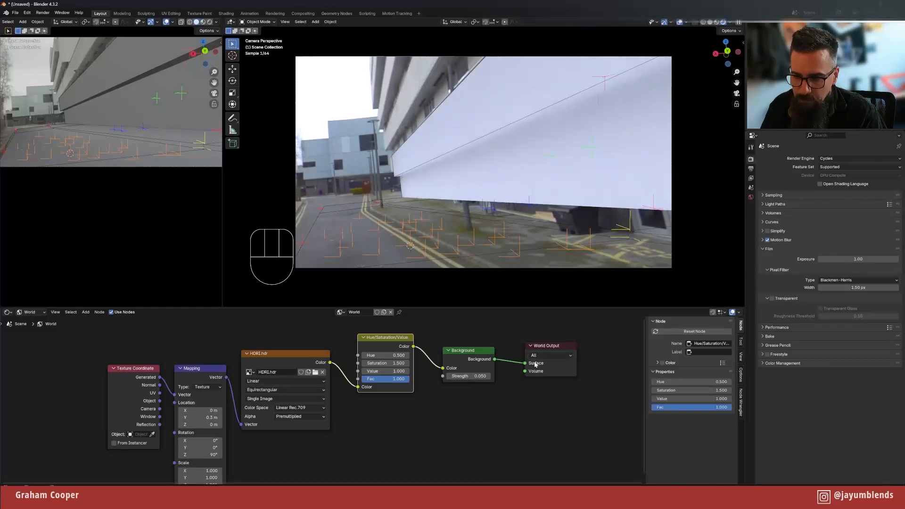
# - Compare the more saturated HDRI with the camera footage by toggling film transparency, leaving Transparent enabled
pyautogui.click(770, 298)
pyautogui.click(772, 298)
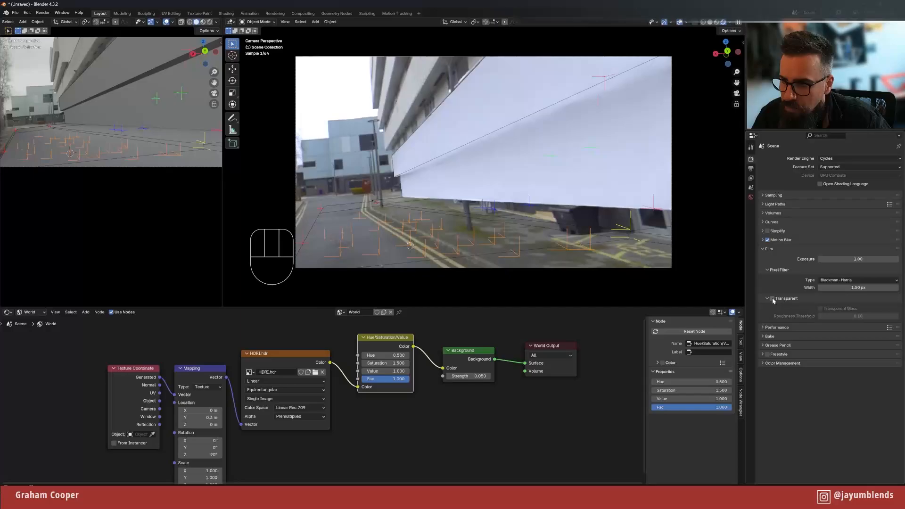
pyautogui.click(771, 298)
pyautogui.click(771, 298)
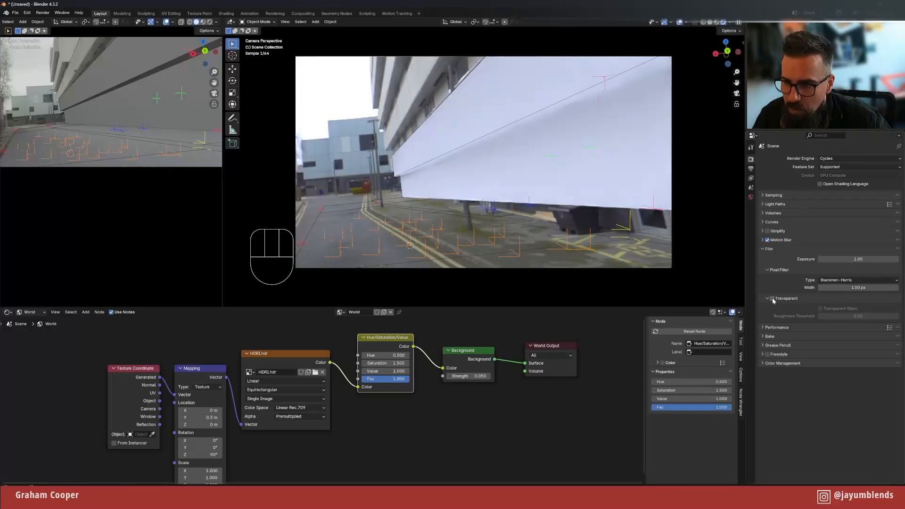
pyautogui.click(771, 298)
pyautogui.click(771, 298)
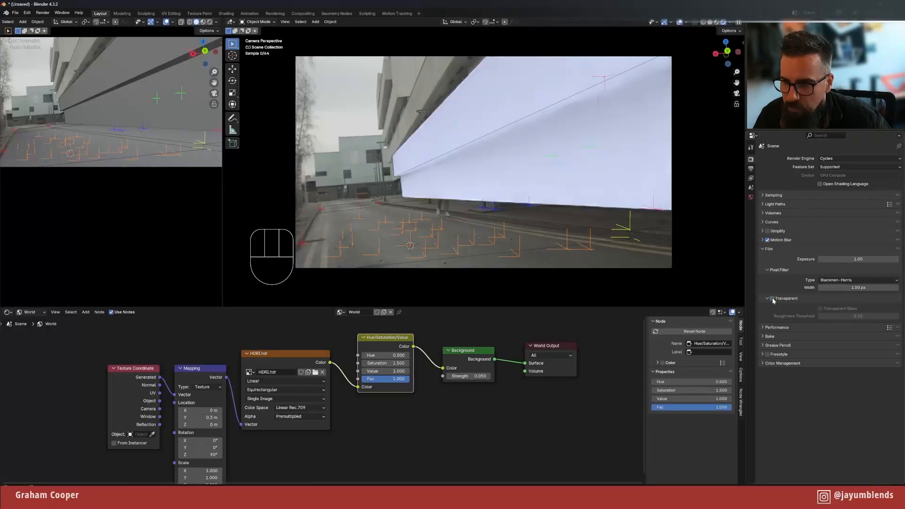
pyautogui.click(771, 298)
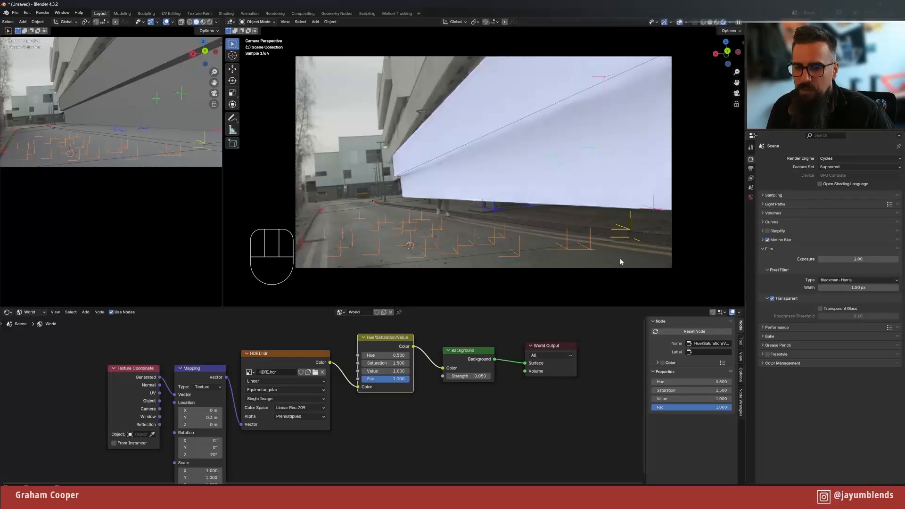
# - Set the camera background clip's Proxy Render Size to None, full render, for a sharper view of the distant building
pyautogui.scroll(6, 392, 157)
pyautogui.scroll(3, 392, 157)
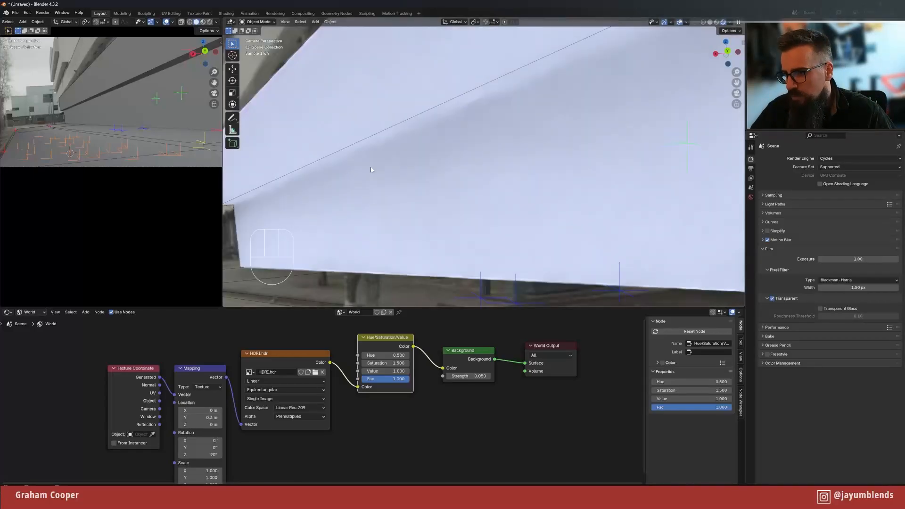
pyautogui.keyDown('shift'); pyautogui.moveTo(366, 165); pyautogui.dragTo(484, 196, button='middle'); pyautogui.keyUp('shift')
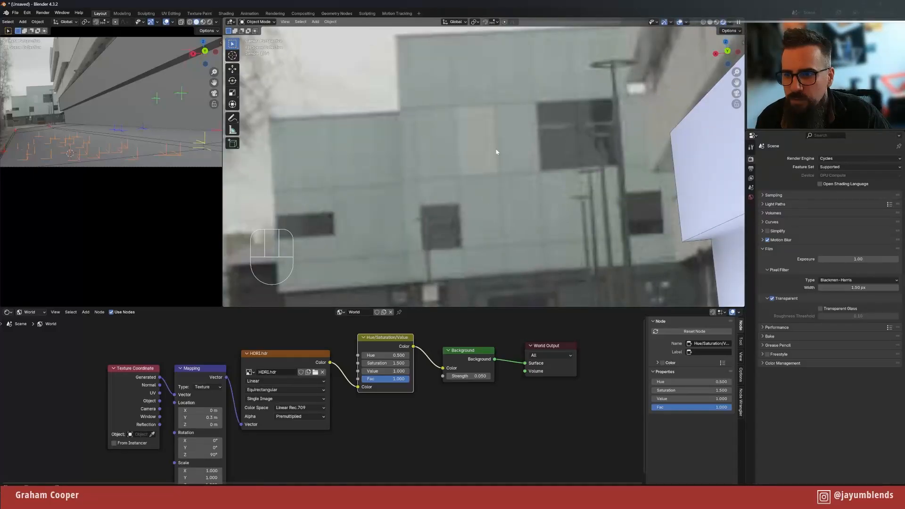
pyautogui.click(773, 44)
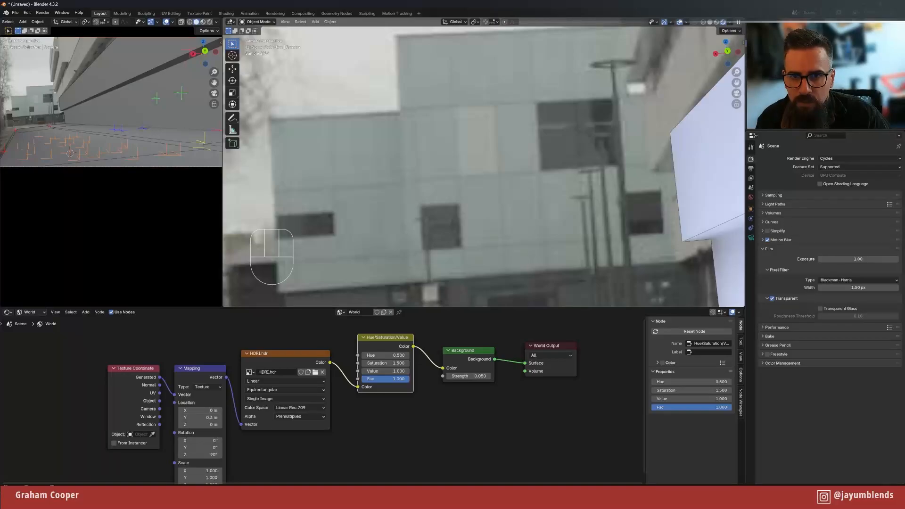
pyautogui.click(750, 238)
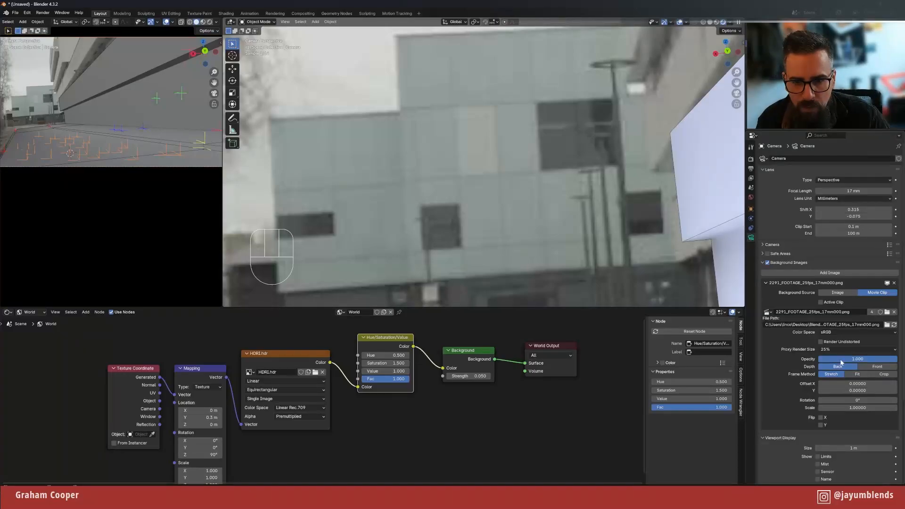
pyautogui.moveTo(846, 349); pyautogui.dragTo(830, 363)
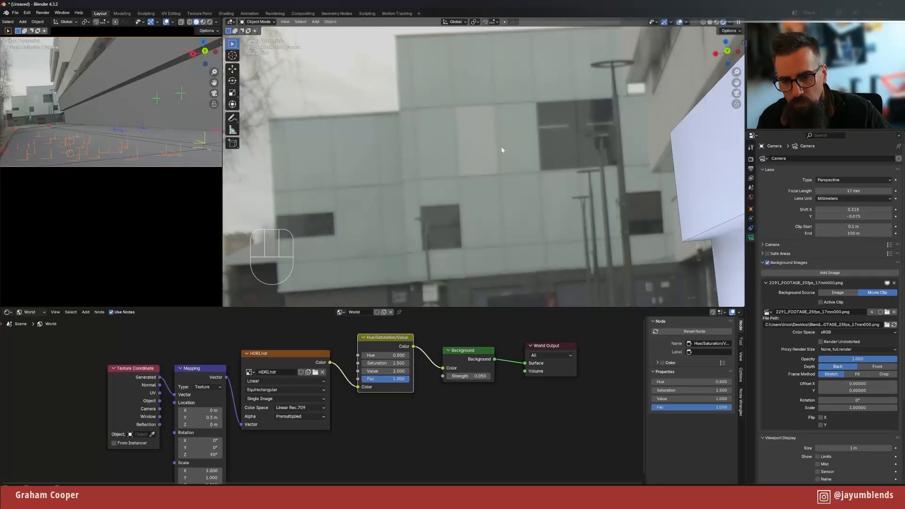
pyautogui.click(750, 160)
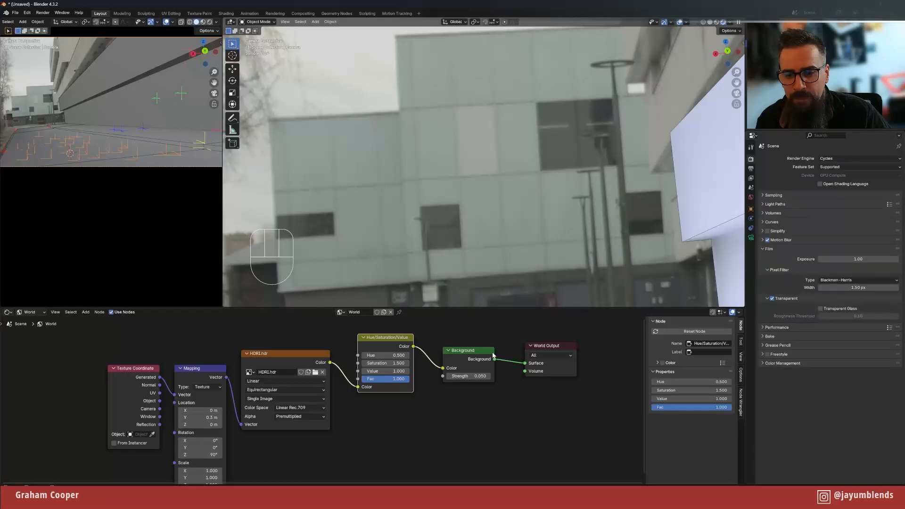
# - Add a Mix Color node to the world shader and place it unconnected above the Hue/Saturation/Value node
pyautogui.keyDown('shift'); pyautogui.scroll(4, 492, 384); pyautogui.keyUp('shift')
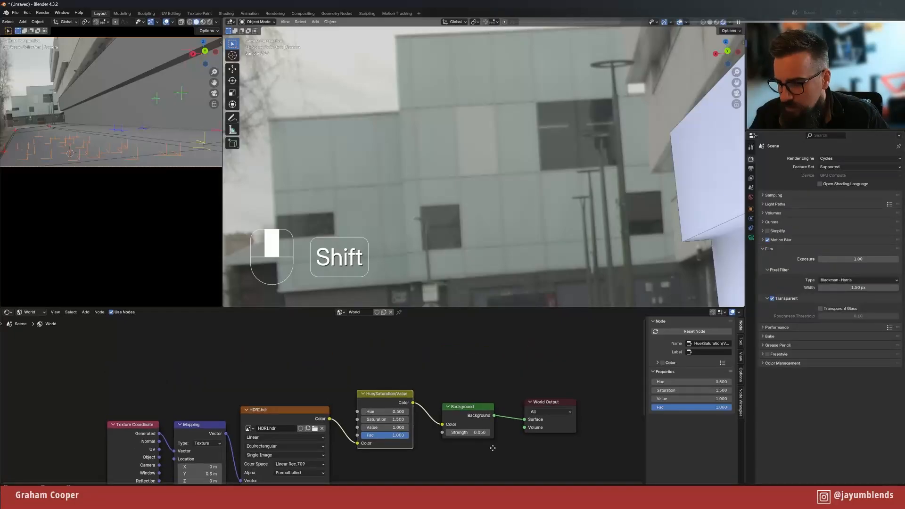
pyautogui.hotkey('shift', 'a')
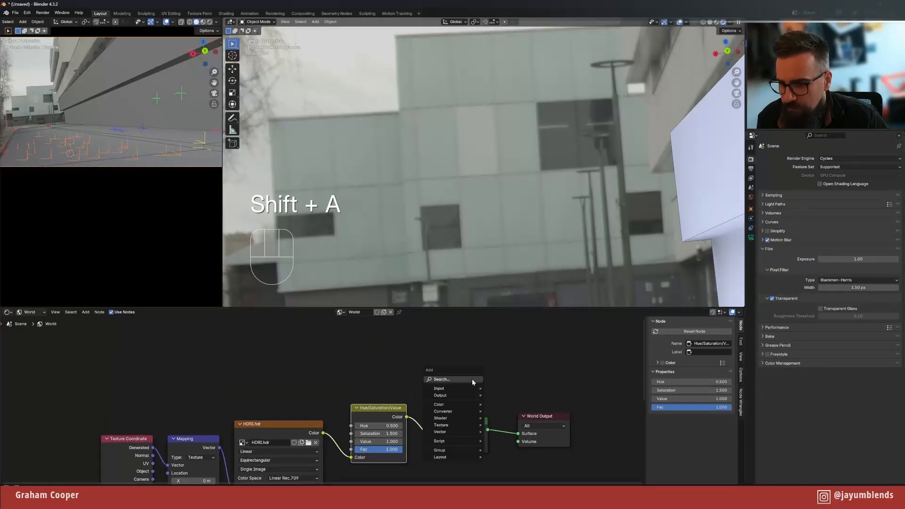
pyautogui.write('col')
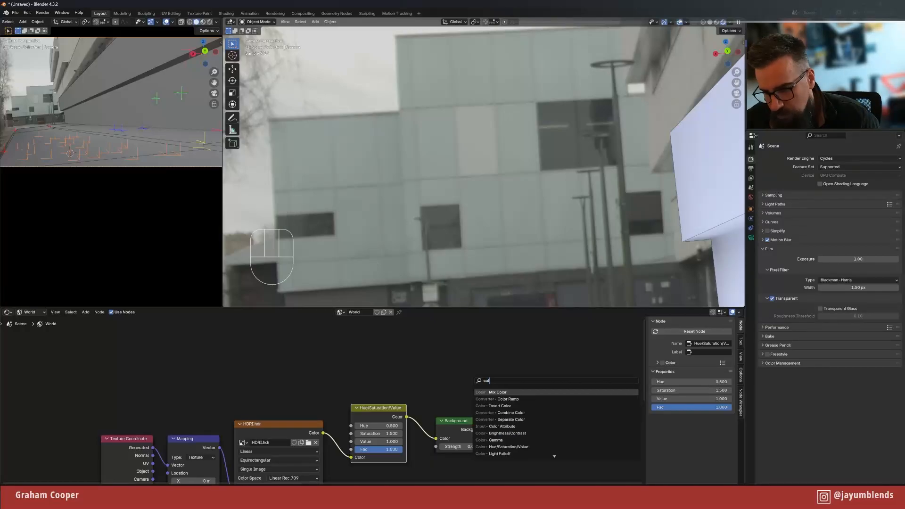
pyautogui.press('Down')
pyautogui.click(495, 392)
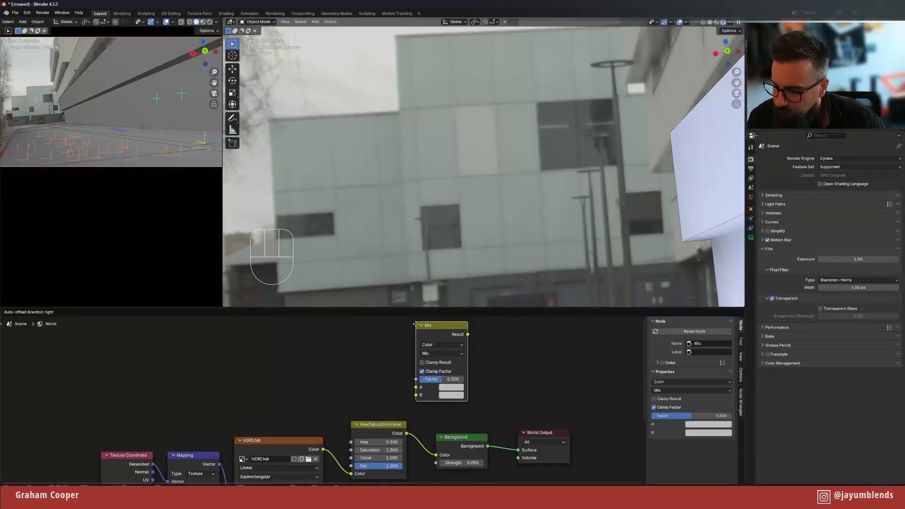
pyautogui.click(396, 351)
pyautogui.scroll(-2, 424, 370)
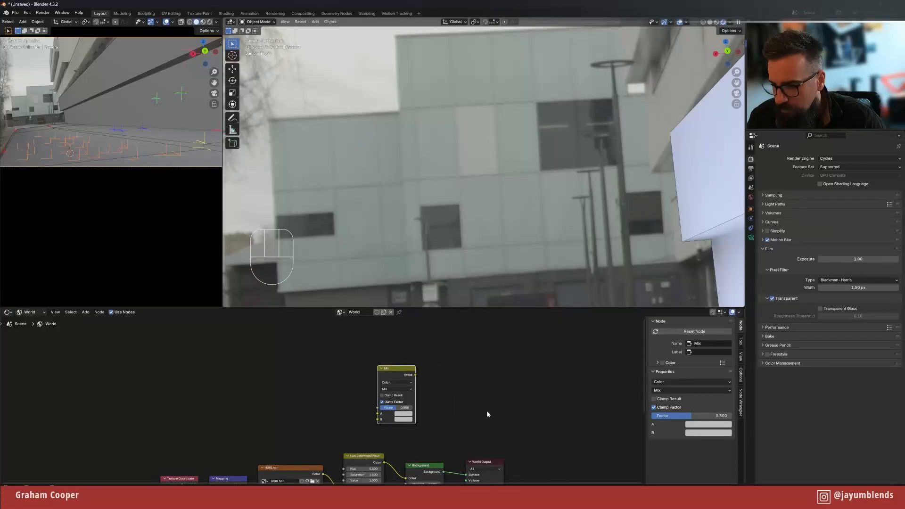
pyautogui.keyDown('shift'); pyautogui.moveTo(453, 459); pyautogui.dragTo(466, 429, button='middle'); pyautogui.keyUp('shift')
pyautogui.scroll(4, 487, 415)
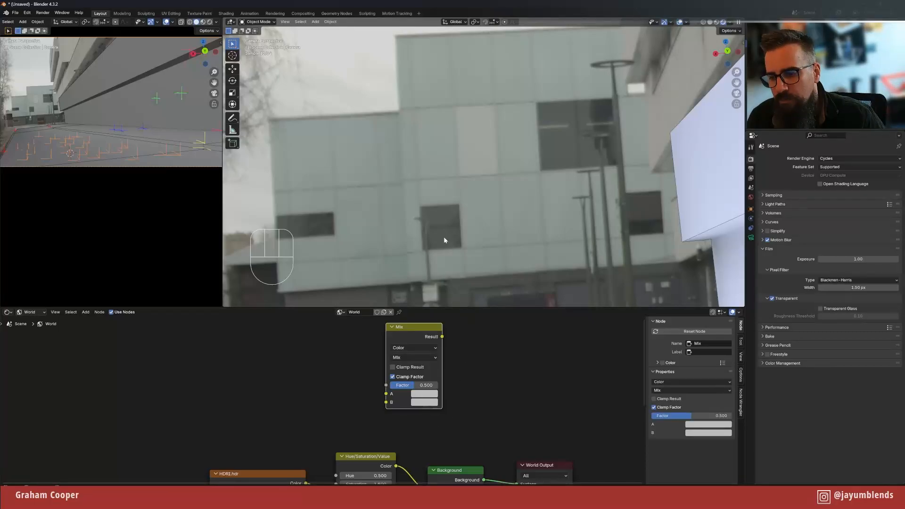
# - Sample the distant building's pale facade panel into the Mix node's B colour, with the colour shown as RGB
pyautogui.click(418, 403)
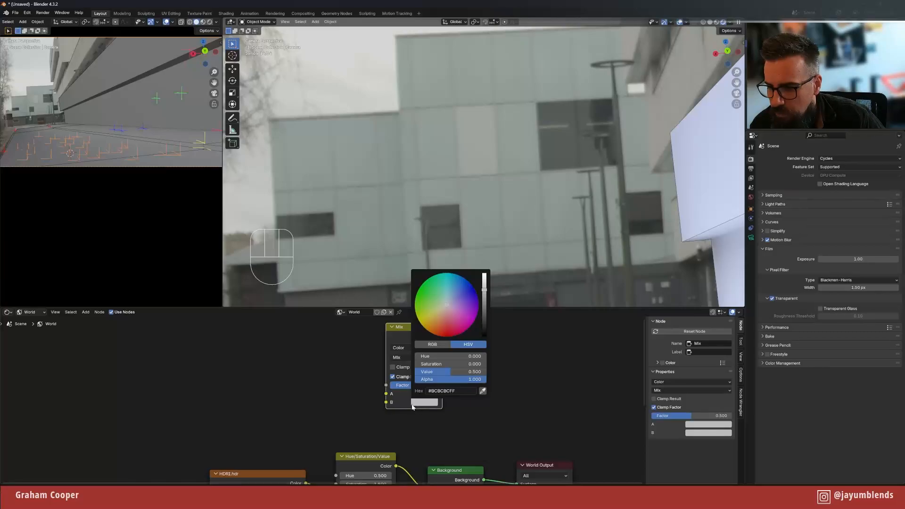
pyautogui.click(428, 346)
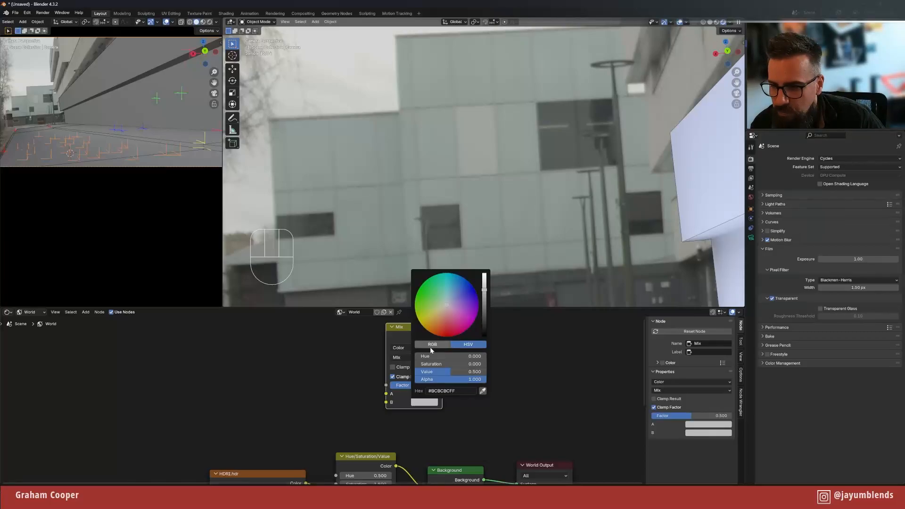
pyautogui.click(482, 391)
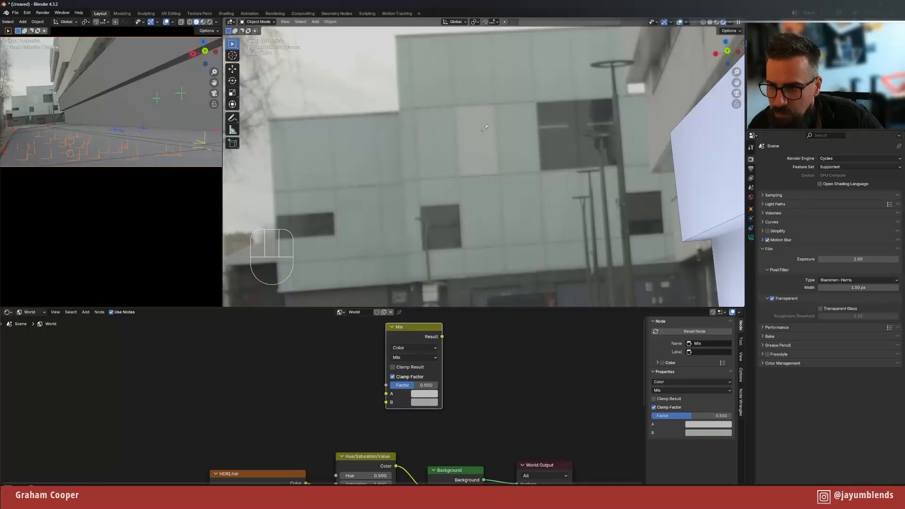
pyautogui.click(468, 163)
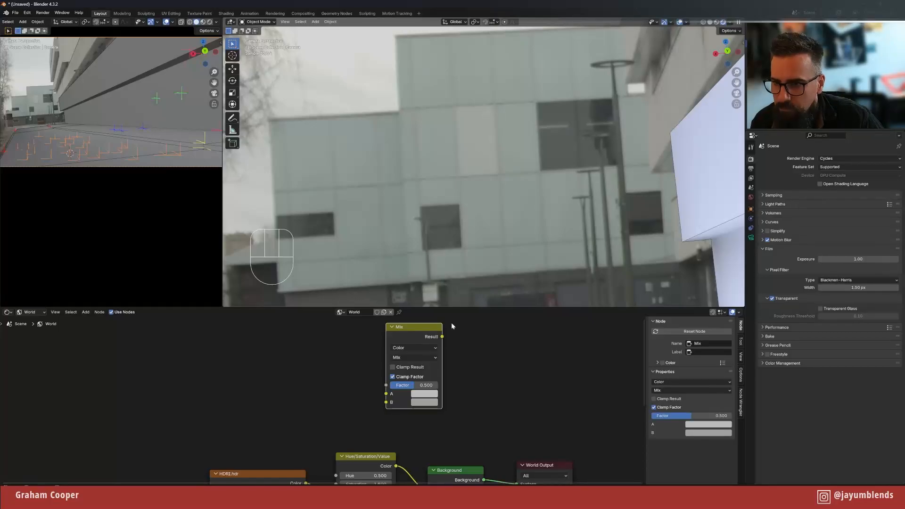
pyautogui.click(423, 402)
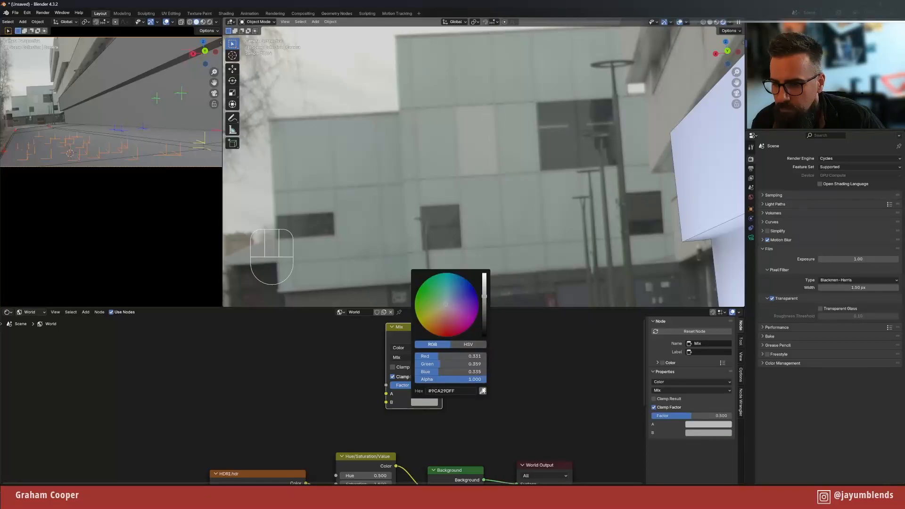
pyautogui.click(482, 390)
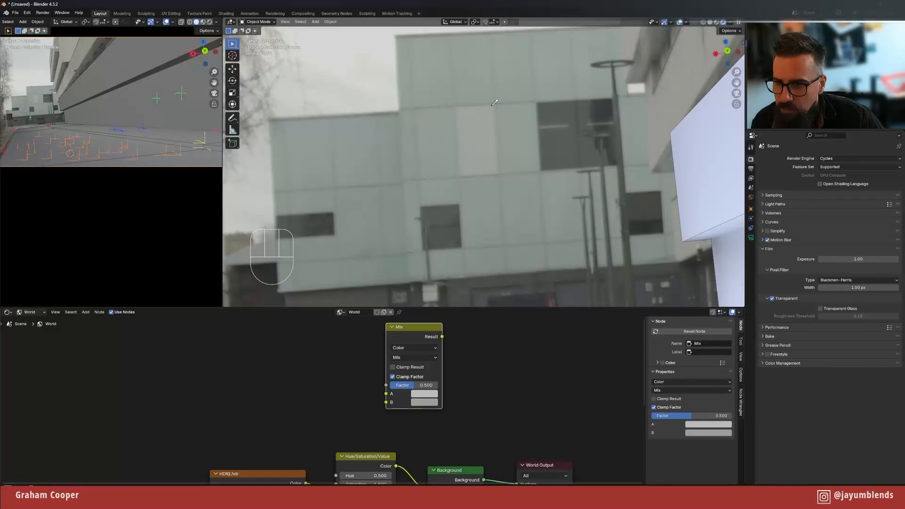
pyautogui.click(466, 171)
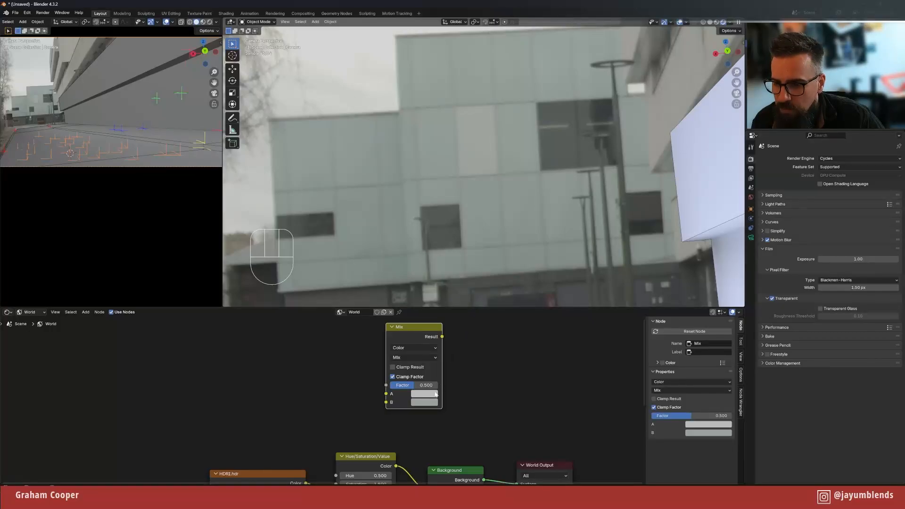
pyautogui.click(435, 394)
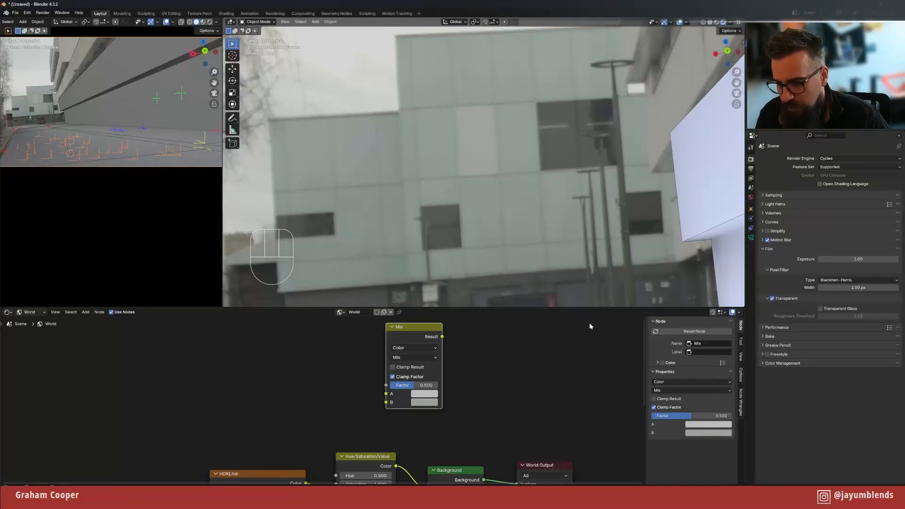
# - Open Notepad, dismiss its autosave tip and narrow the window so the Mix node stays visible beside it
pyautogui.press('super')
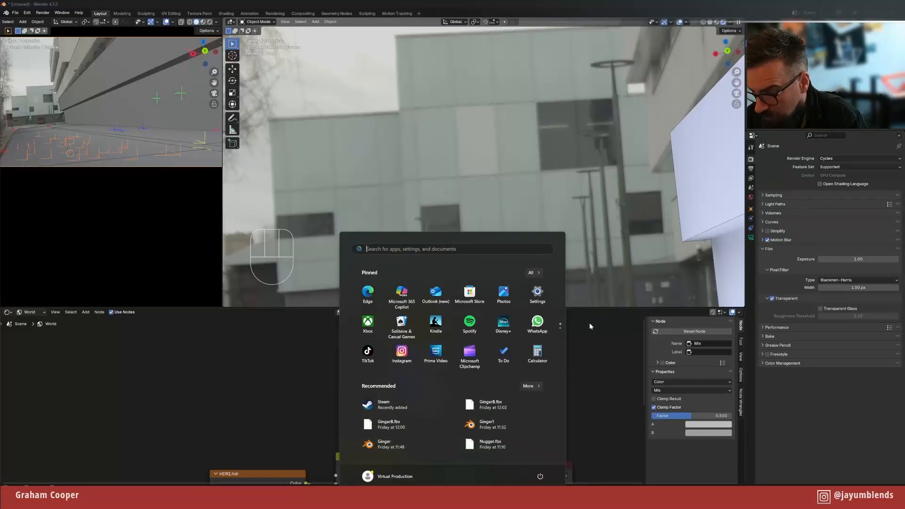
pyautogui.write('notepad')
pyautogui.press('Return')
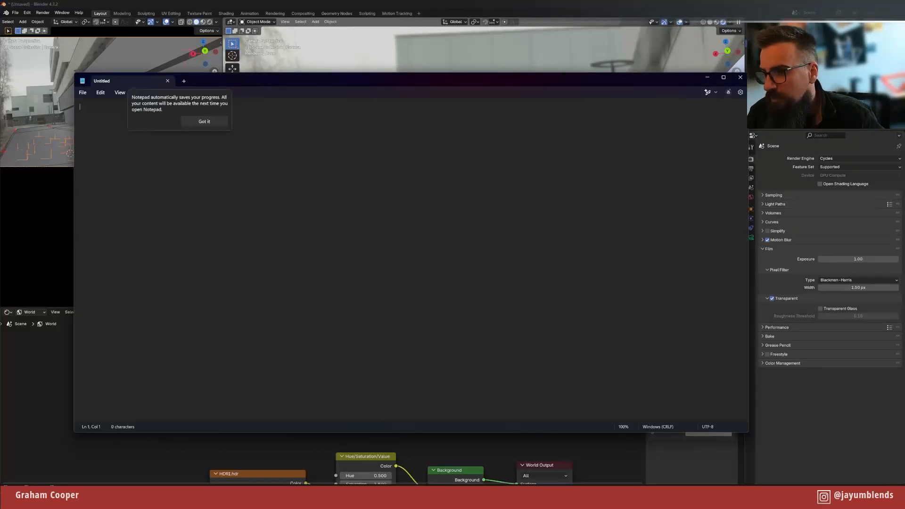
pyautogui.click(210, 124)
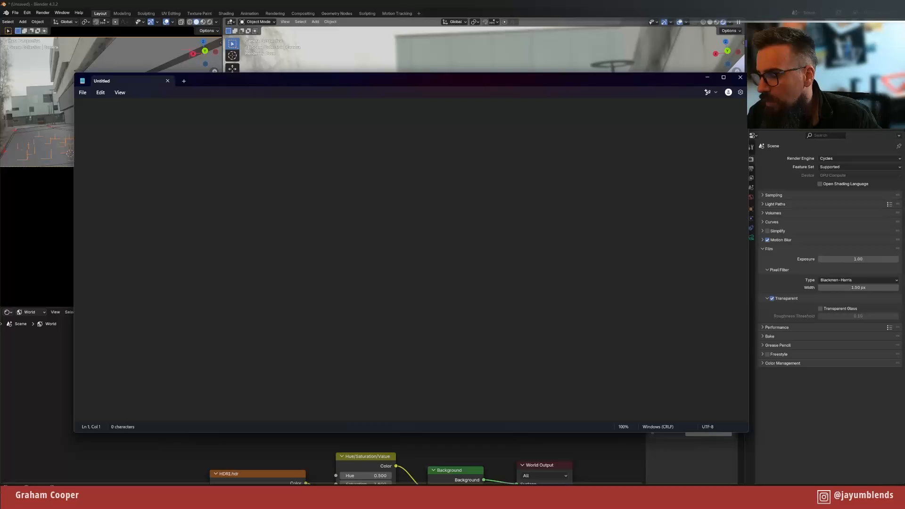
pyautogui.moveTo(749, 197); pyautogui.dragTo(294, 325)
# - Record the sampled B colour's red value, 0.329, on the first line of the Notepad file
pyautogui.click(416, 403)
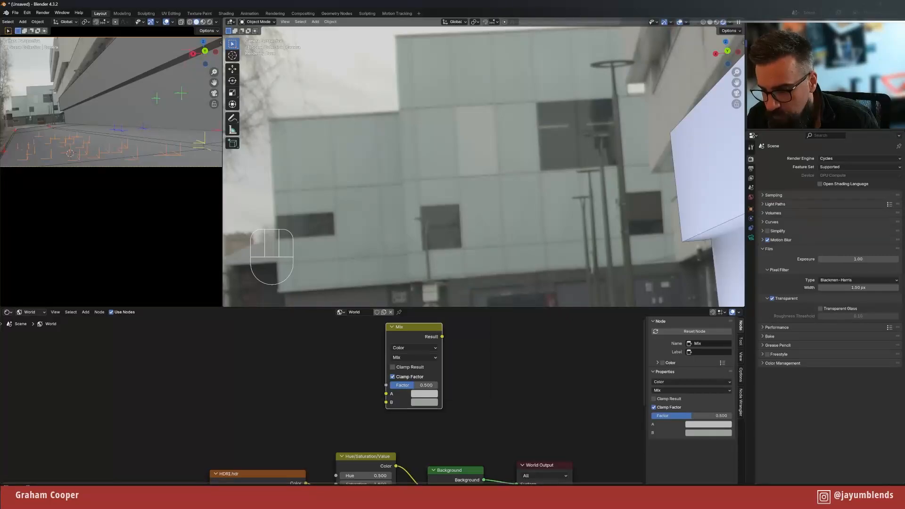
pyautogui.hotkey('alt', 'Tab')
pyautogui.write('0')
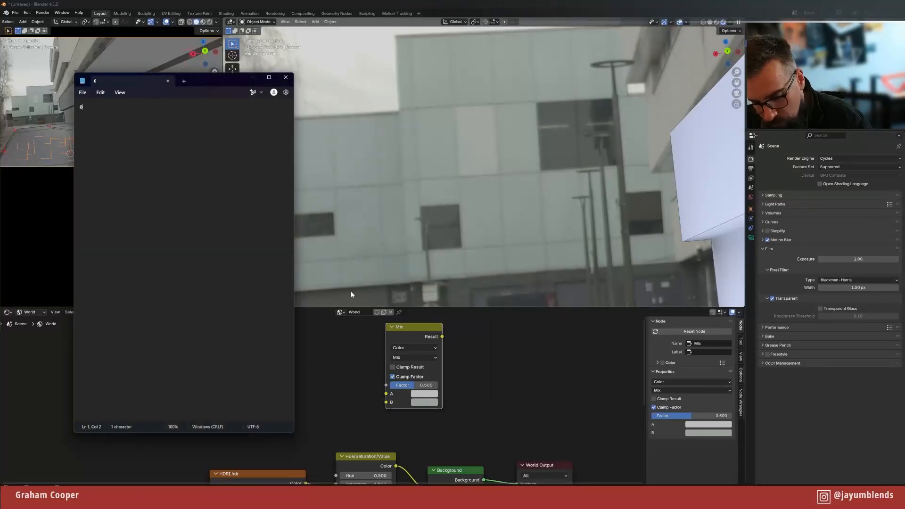
pyautogui.write('.329')
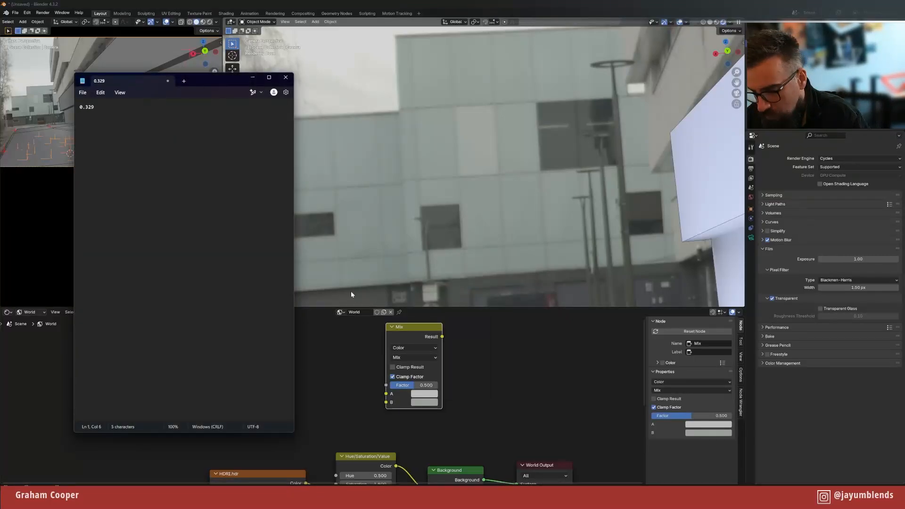
pyautogui.press('Return')
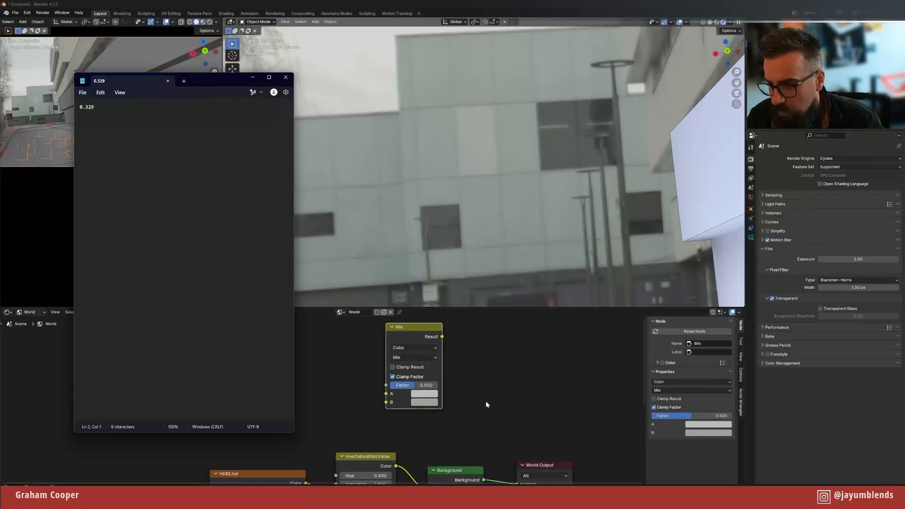
# - Record the sampled colour's green value 0.358 and blue value 0.334 on separate lines below the red value
pyautogui.click(436, 404)
pyautogui.click(424, 403)
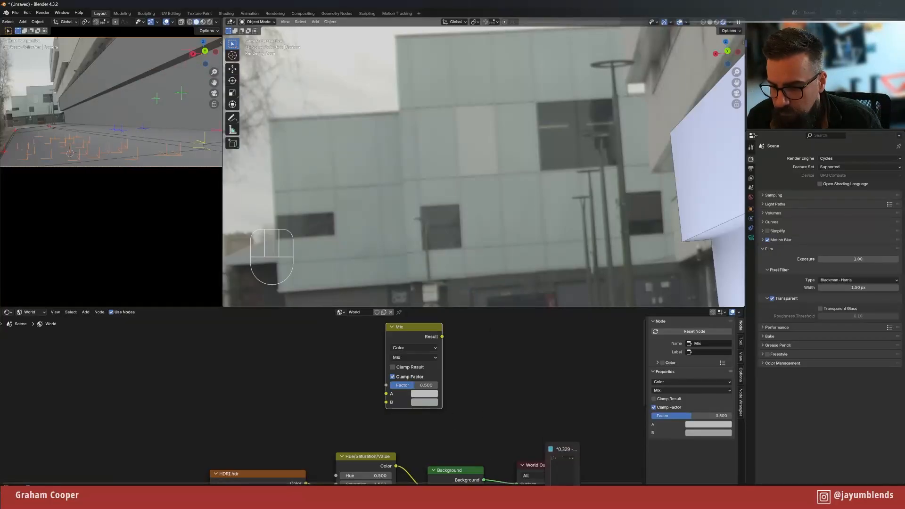
pyautogui.hotkey('alt', 'Tab')
pyautogui.write('0.358')
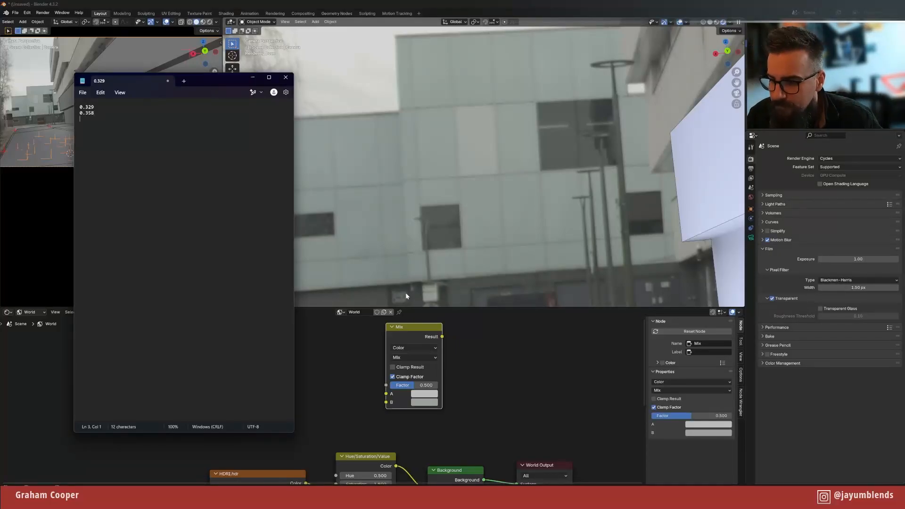
pyautogui.click(424, 393)
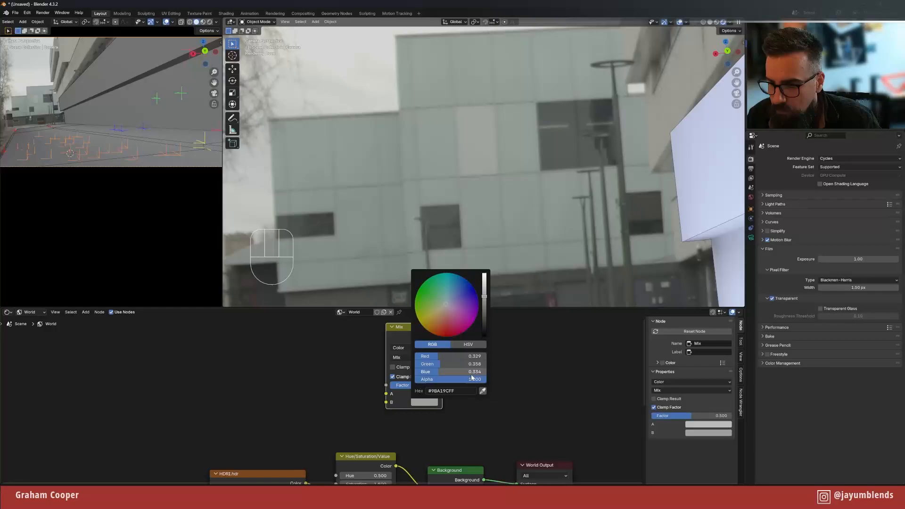
pyautogui.hotkey('alt', 'Tab')
pyautogui.press('Return')
pyautogui.write('0.334')
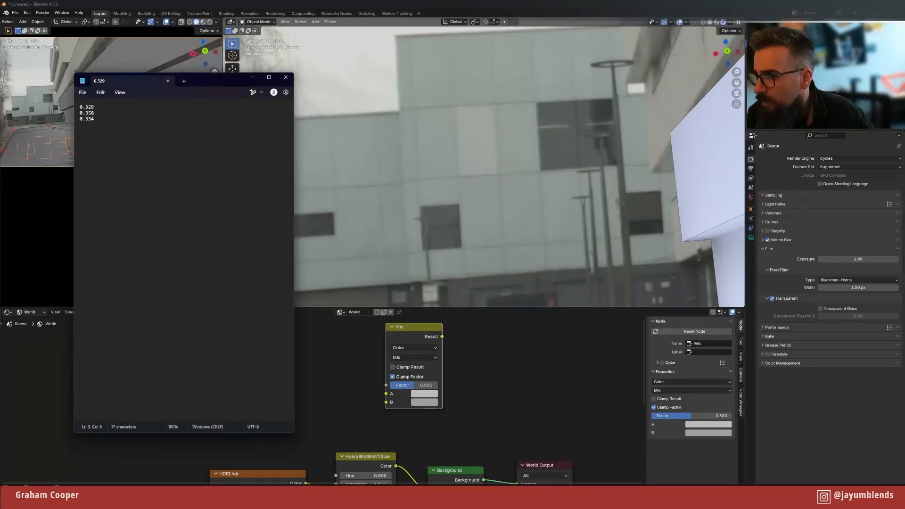
# - Enlarge the Notepad text to 260% so the recorded colour values are easy to read
pyautogui.click(86, 113)
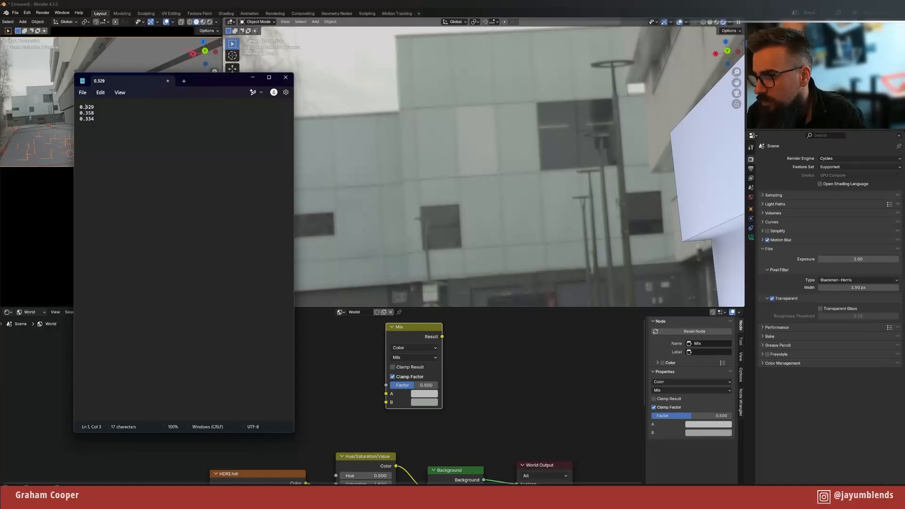
pyautogui.hotkey('ctrl', '+')
pyautogui.hotkey('ctrl', '+')
pyautogui.hotkey('ctrl', '+')
pyautogui.hotkey('ctrl', '+')
pyautogui.hotkey('ctrl', '+')
pyautogui.hotkey('ctrl', '+')
pyautogui.hotkey('ctrl', '+')
pyautogui.hotkey('ctrl', '+')
pyautogui.hotkey('ctrl', '+')
pyautogui.hotkey('ctrl', '+')
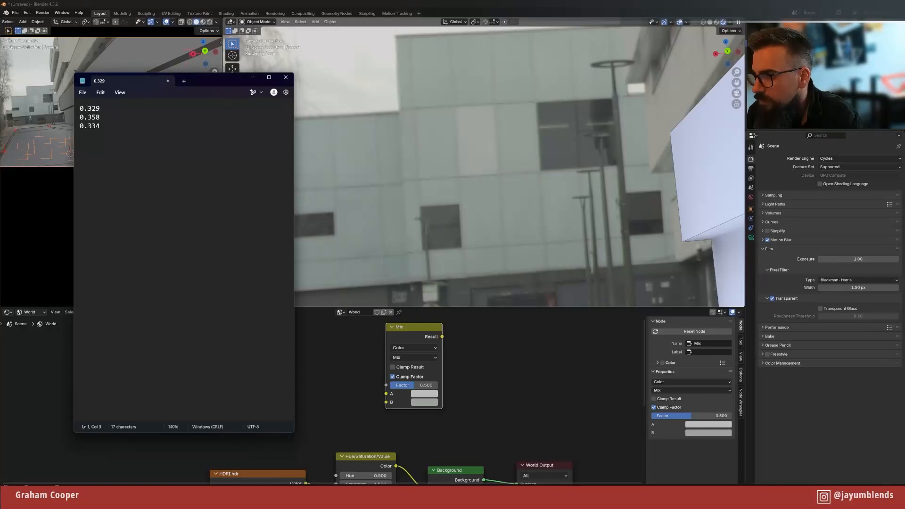
pyautogui.hotkey('ctrl', '+')
pyautogui.hotkey('ctrl', '+')
pyautogui.hotkey('ctrl', '+')
pyautogui.hotkey('ctrl', '+')
pyautogui.hotkey('ctrl', '+')
pyautogui.hotkey('ctrl', '+')
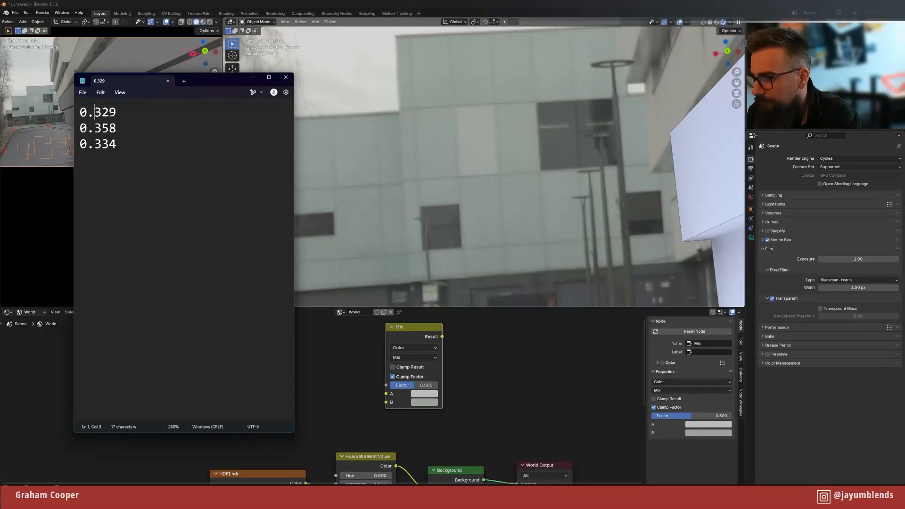
# - Label the three recorded colour values in Notepad with R, G and B at the start of their lines
pyautogui.write('R')
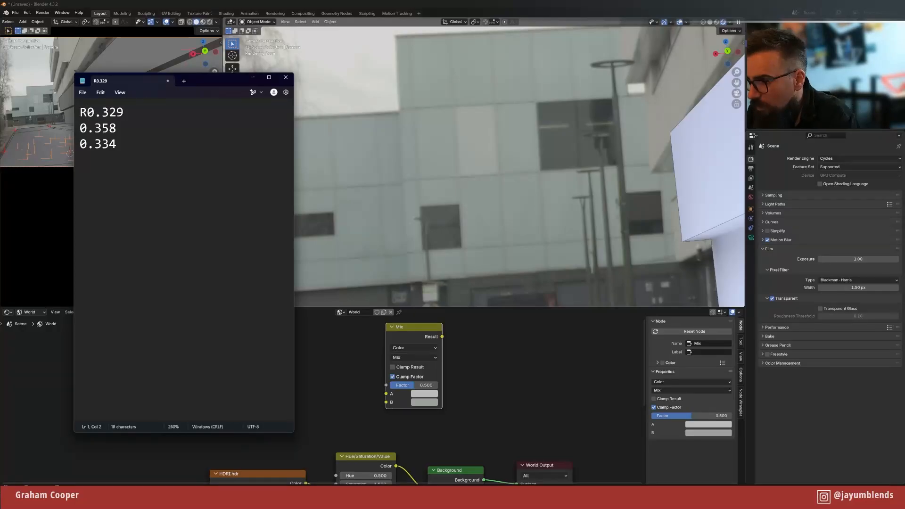
pyautogui.press('Down')
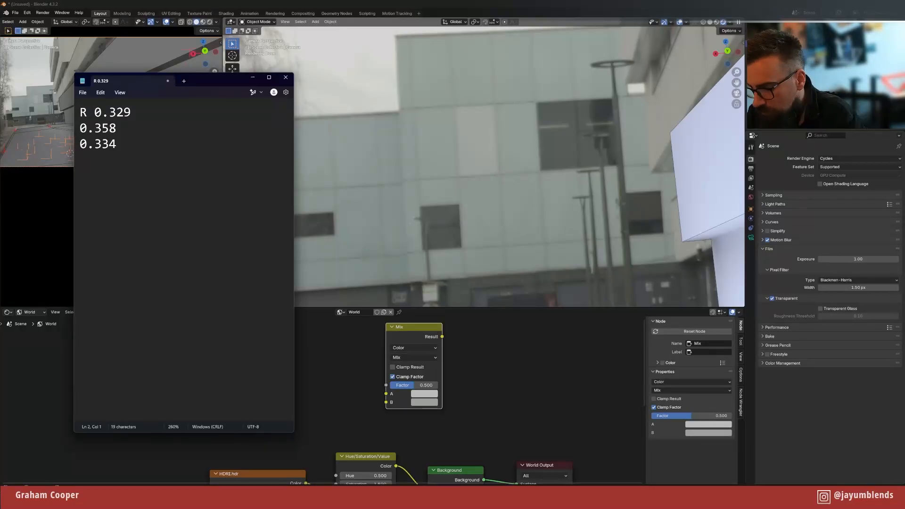
pyautogui.hotkey('ctrl', 'g')
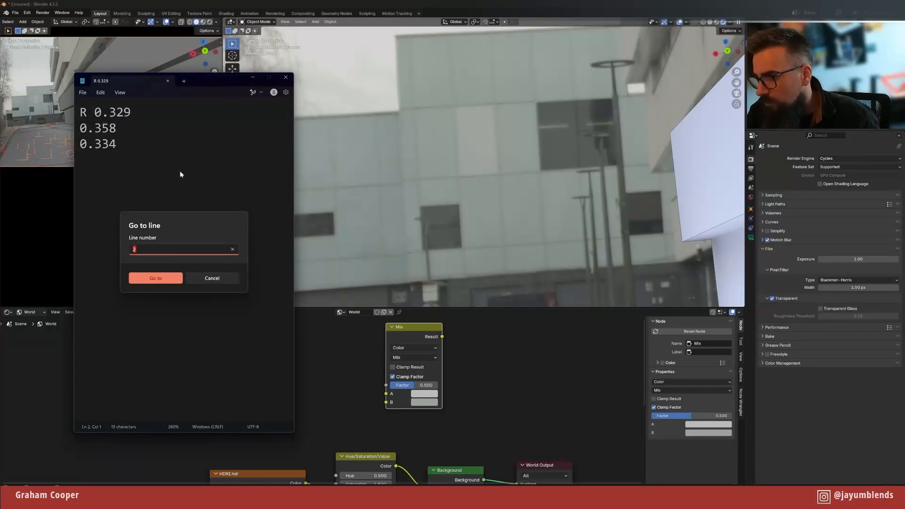
pyautogui.click(226, 280)
pyautogui.write('G ')
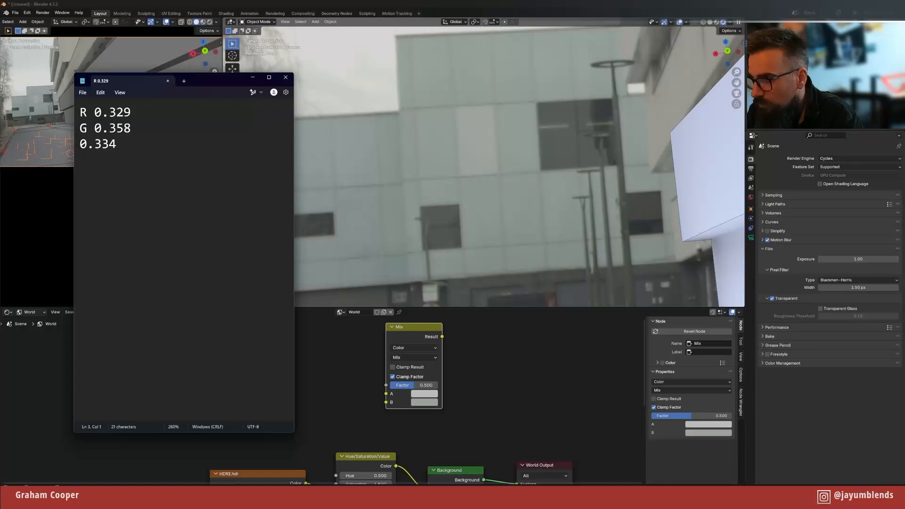
pyautogui.write('B')
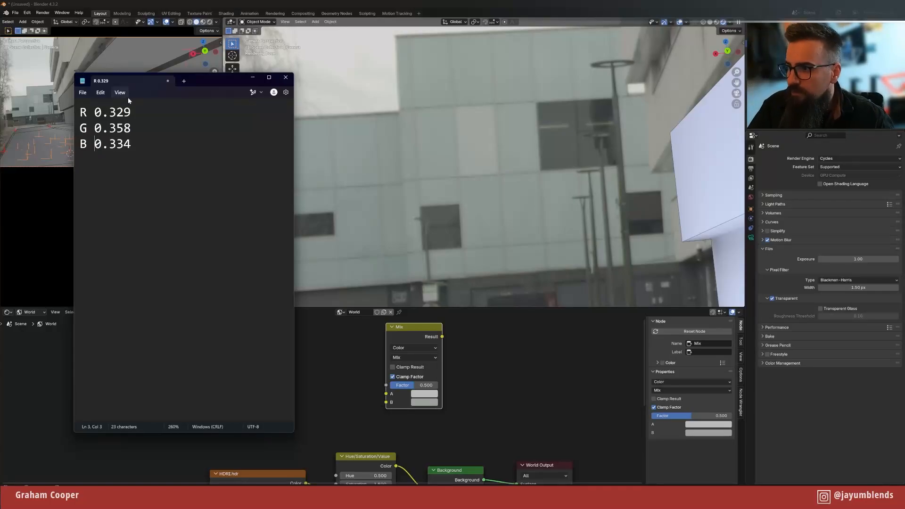
# - Add a division slash after the value on each of the R, G and B lines
pyautogui.click(134, 112)
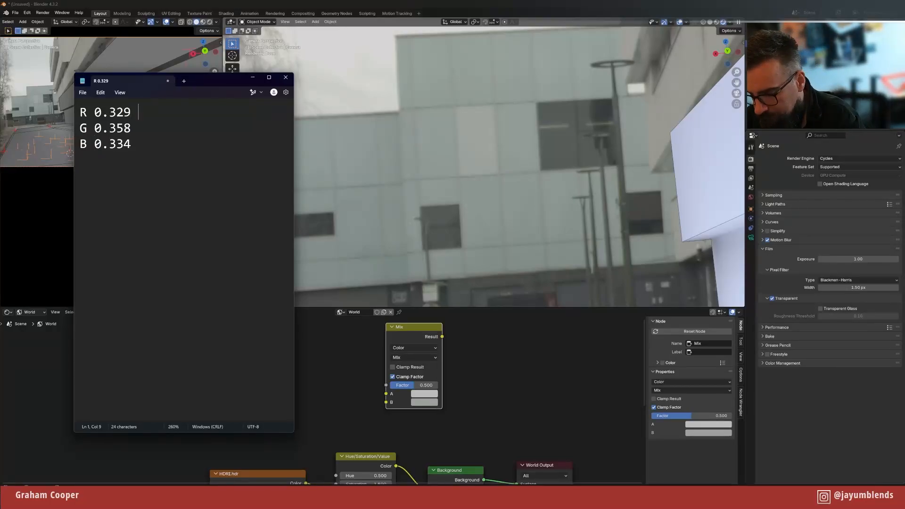
pyautogui.write('/')
pyautogui.press('Down')
pyautogui.write('/')
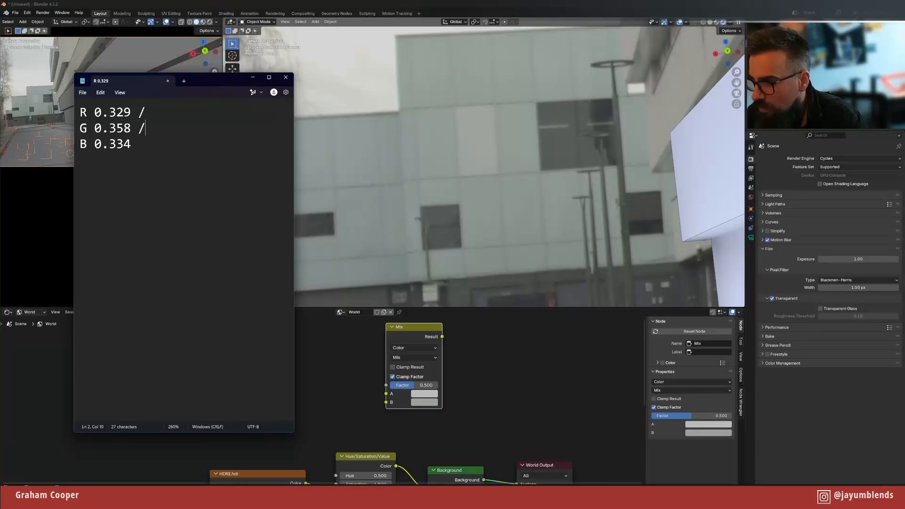
pyautogui.press('Down')
pyautogui.write('/')
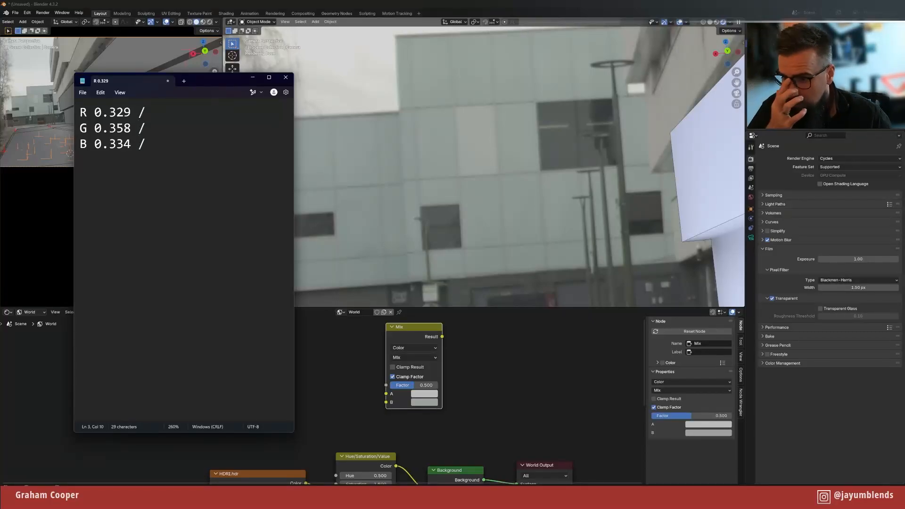
# - Back in Blender, disable Transparent film and sample the HDR background's pale building panel into the Mix node's B colour
pyautogui.click(521, 344)
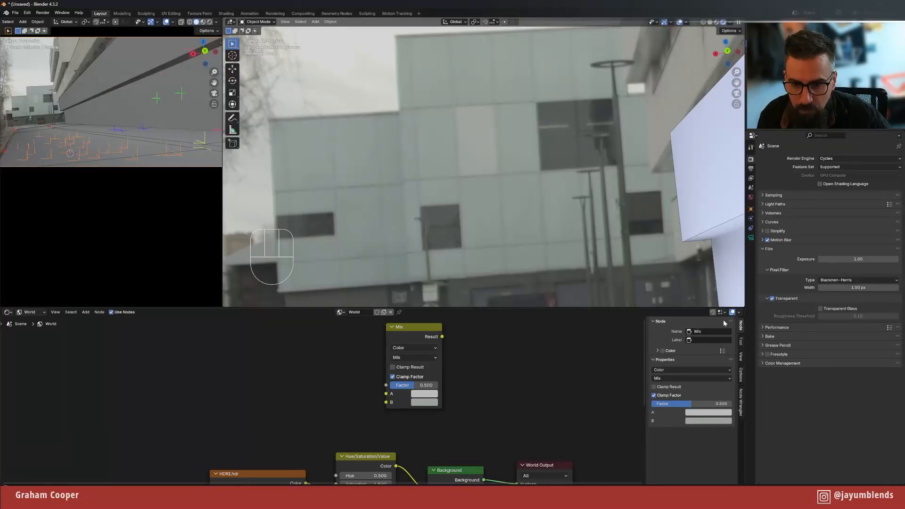
pyautogui.click(772, 298)
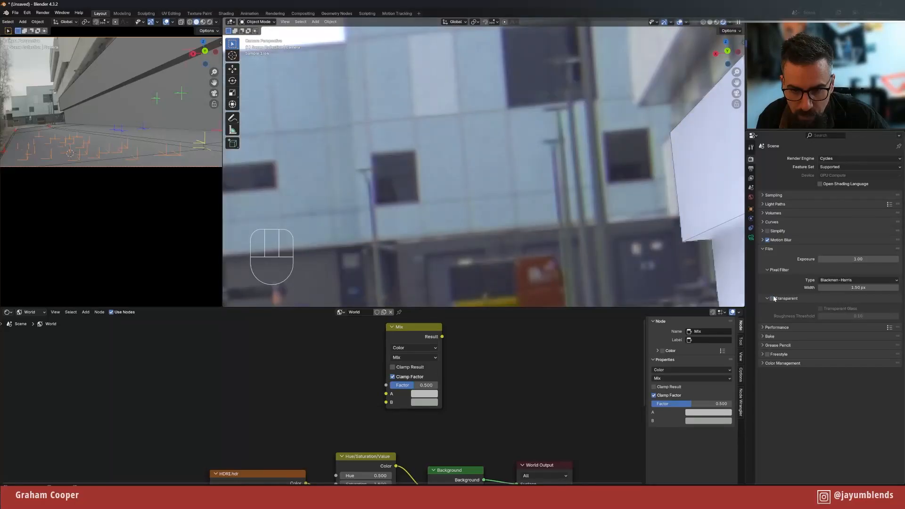
pyautogui.keyDown('shift'); pyautogui.moveTo(561, 147); pyautogui.dragTo(542, 178, button='middle'); pyautogui.keyUp('shift')
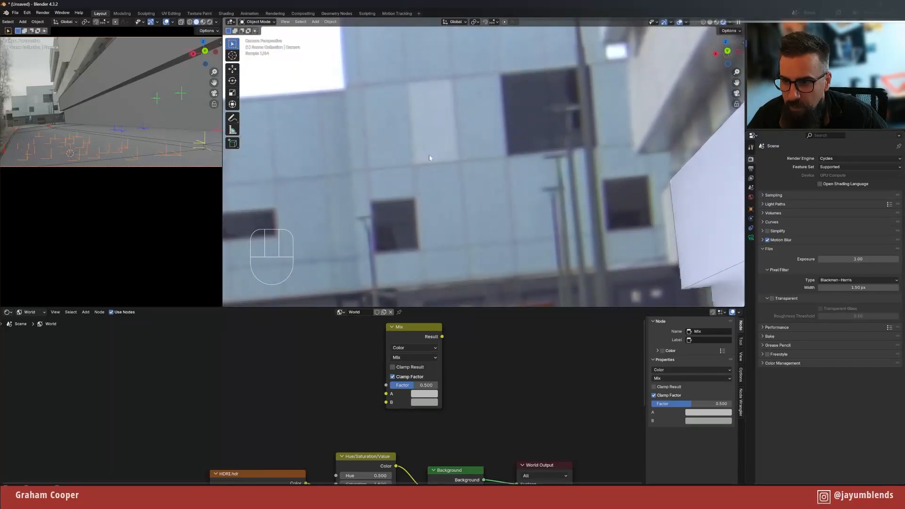
pyautogui.click(424, 403)
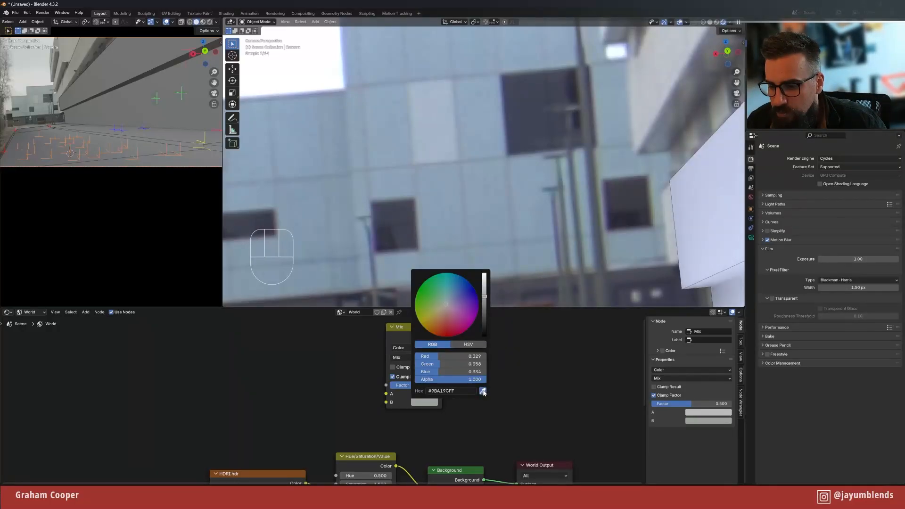
pyautogui.click(485, 393)
pyautogui.click(451, 79)
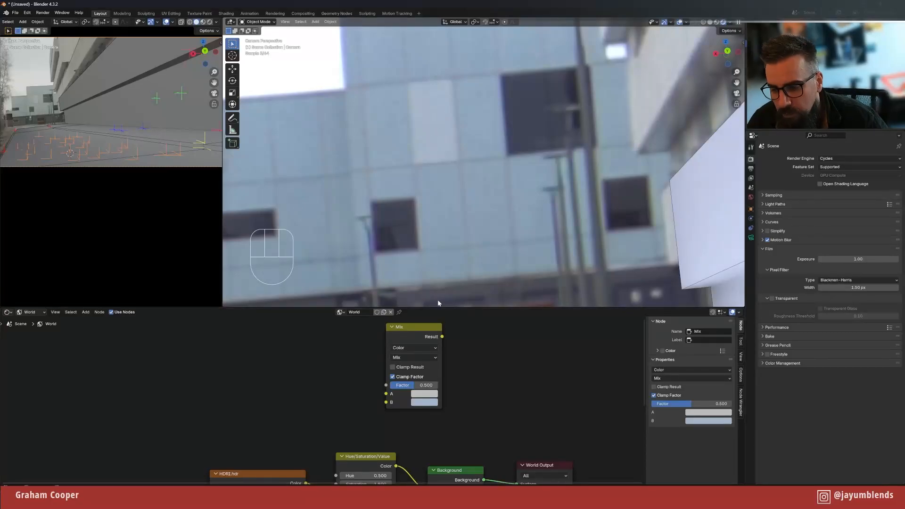
# - Record the newly sampled B colour's red value, 0.375, after the slash on the Notepad R line
pyautogui.click(426, 402)
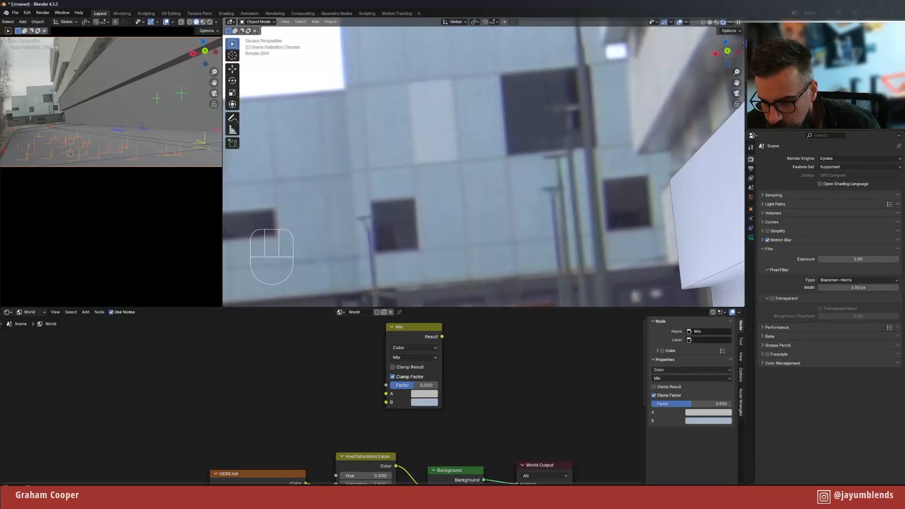
pyautogui.hotkey('alt', 'Tab')
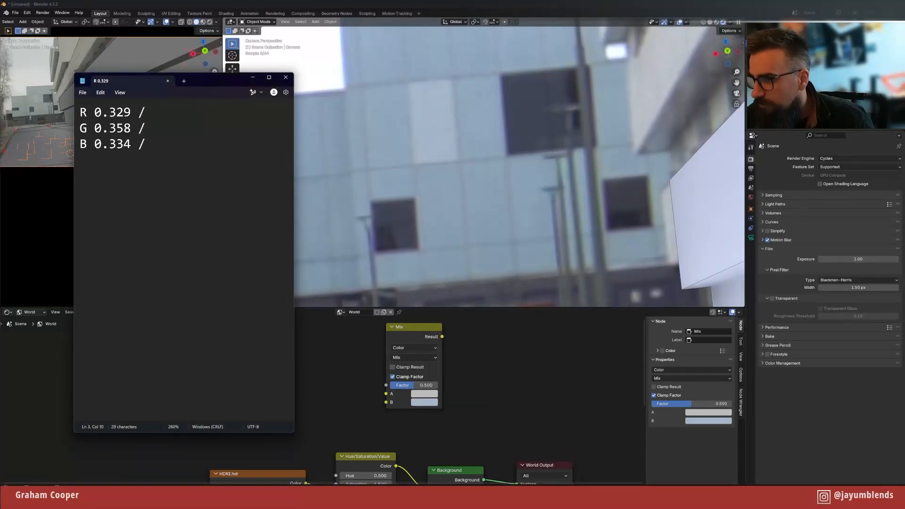
pyautogui.press('Up')
pyautogui.press('Up')
pyautogui.write('0.')
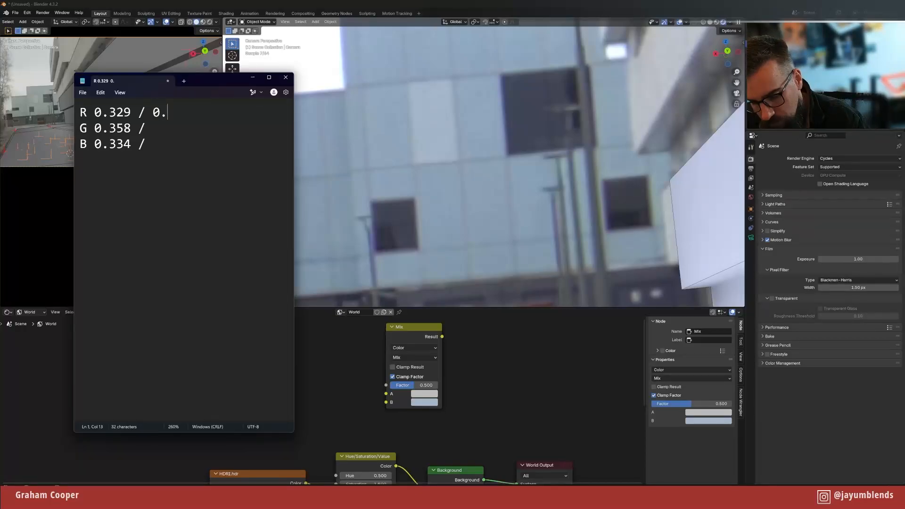
pyautogui.write('375')
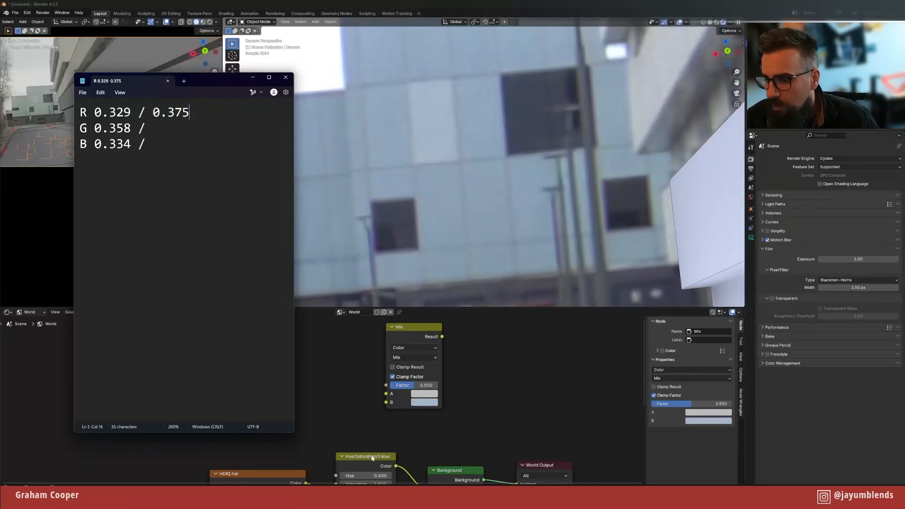
# - Record the HDR sample's green value 0.462 and blue value 0.579 after the slashes on the G and B lines
pyautogui.click(425, 402)
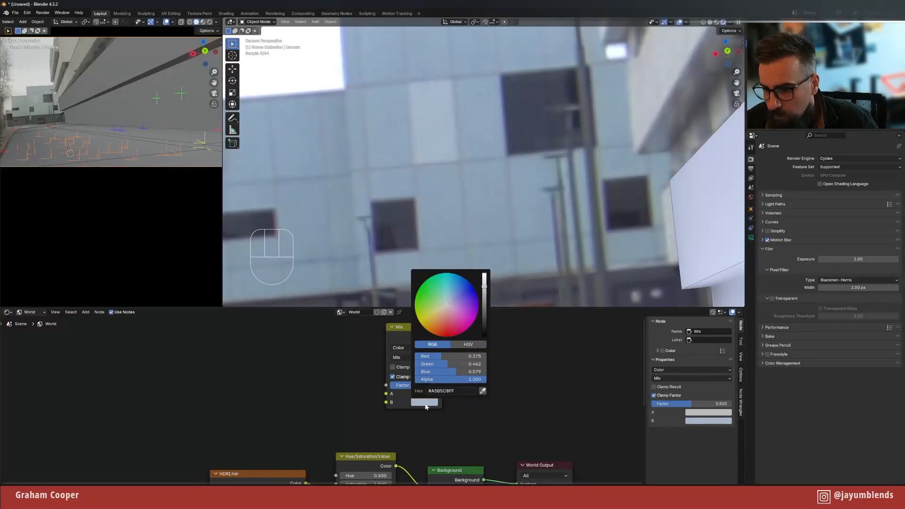
pyautogui.hotkey('alt', 'Tab')
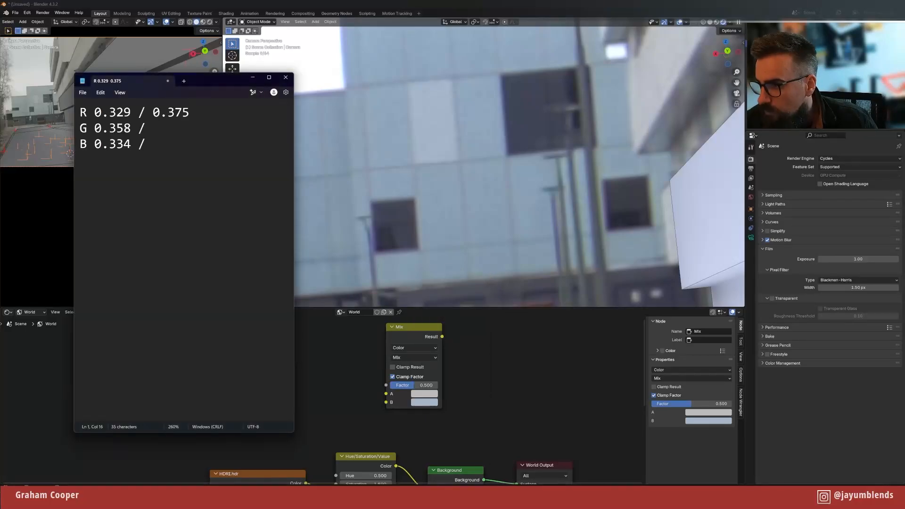
pyautogui.press('Down')
pyautogui.write('0.462')
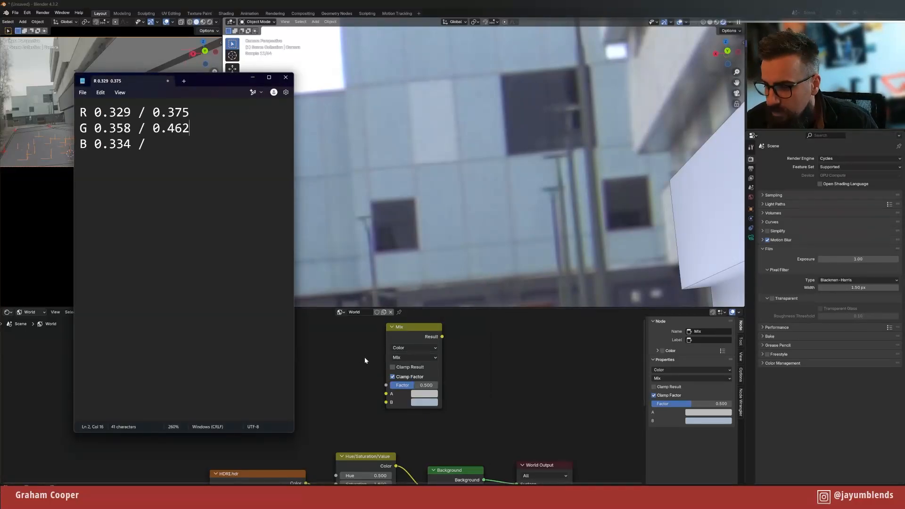
pyautogui.hotkey('alt', 'Tab')
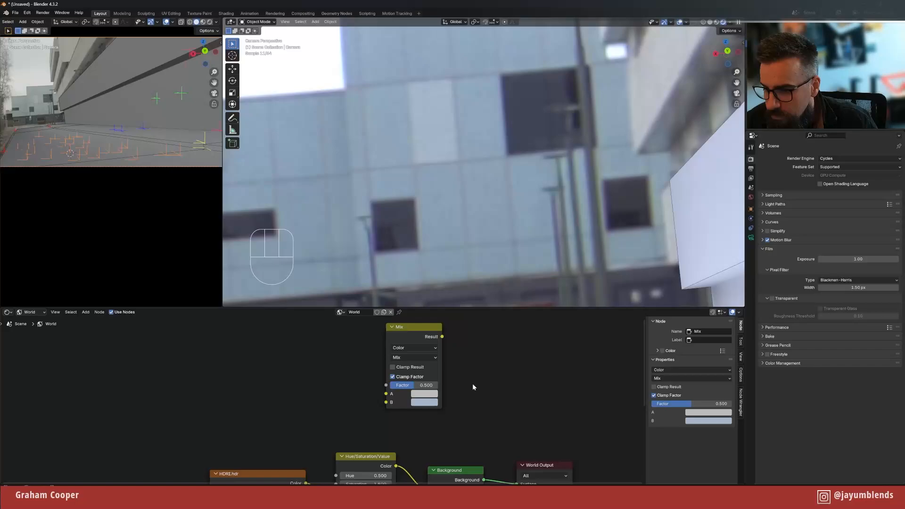
pyautogui.click(426, 402)
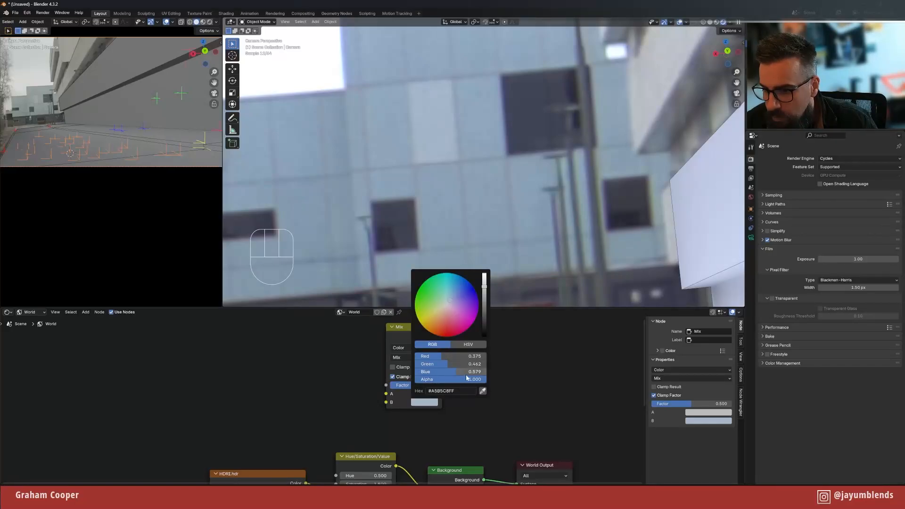
pyautogui.hotkey('alt', 'Tab')
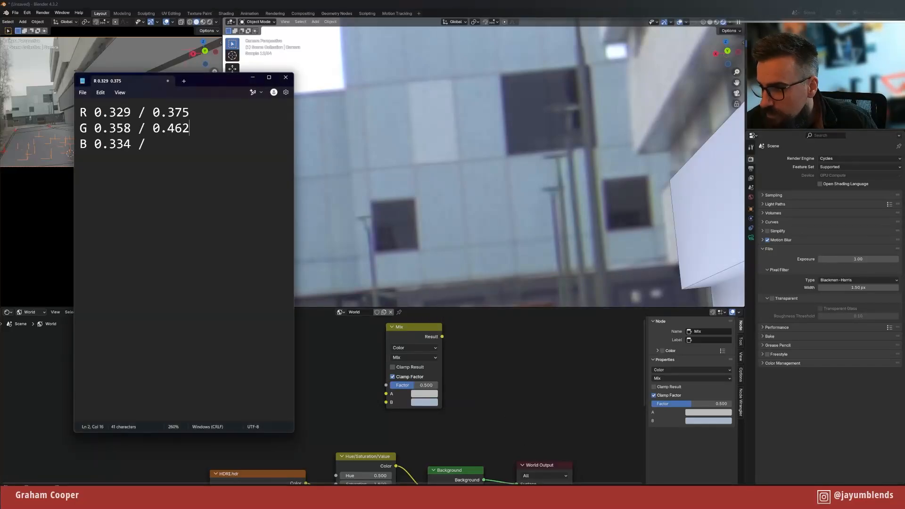
pyautogui.write('0.579')
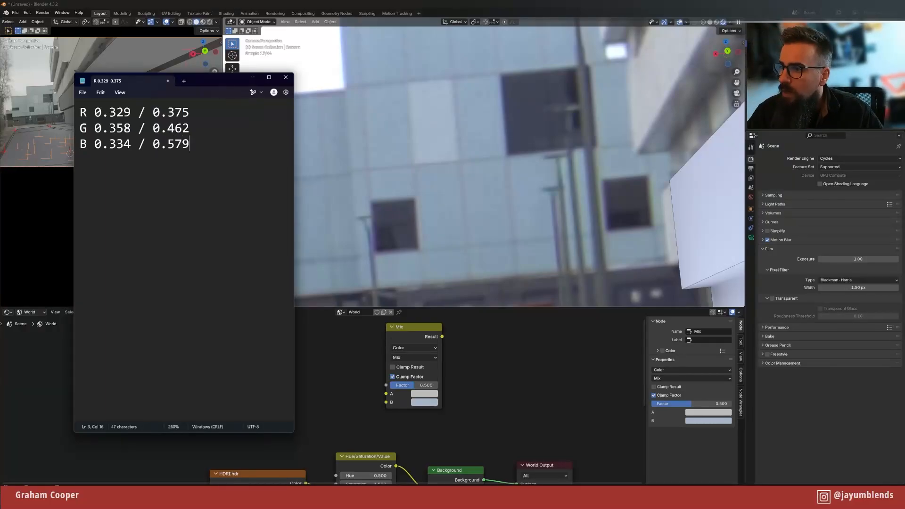
# - Append an equals sign to each of the three division lines and return to the end of the R line
pyautogui.click(189, 112)
pyautogui.write('=')
pyautogui.press('Down')
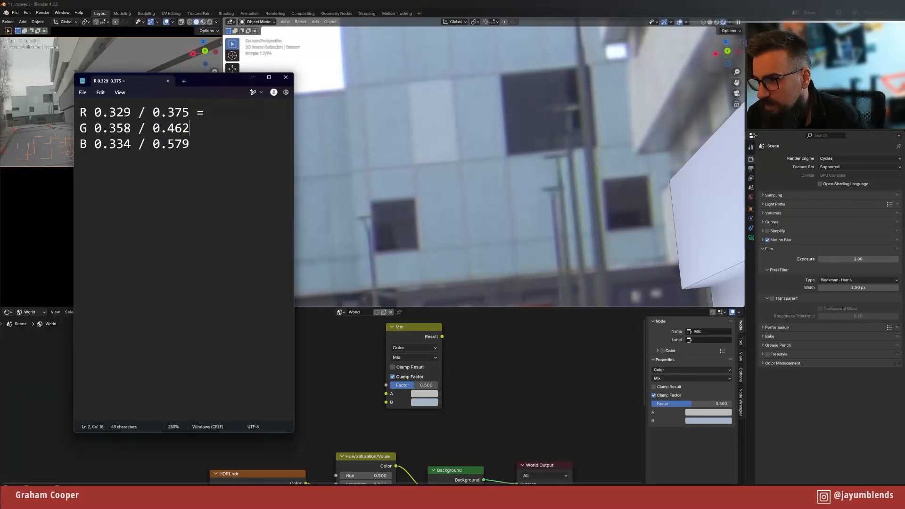
pyautogui.write('=')
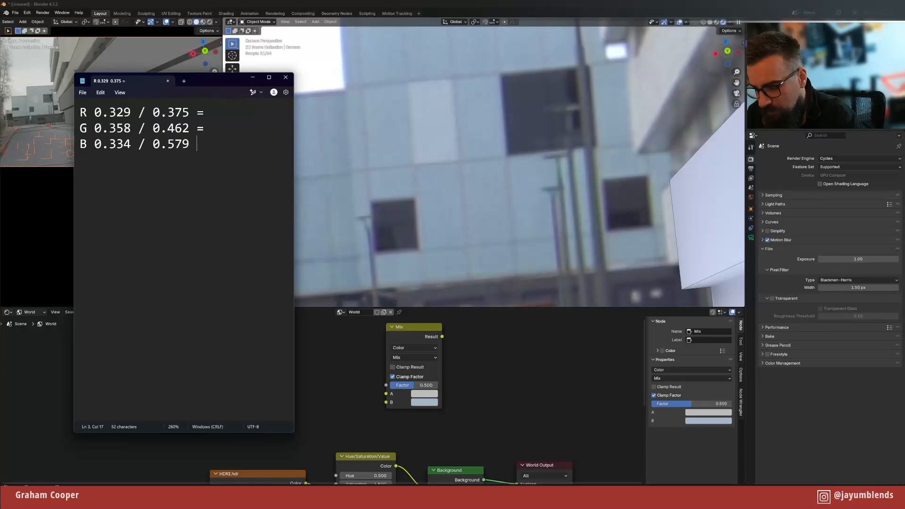
pyautogui.write('=')
pyautogui.press('Up')
pyautogui.press('Up')
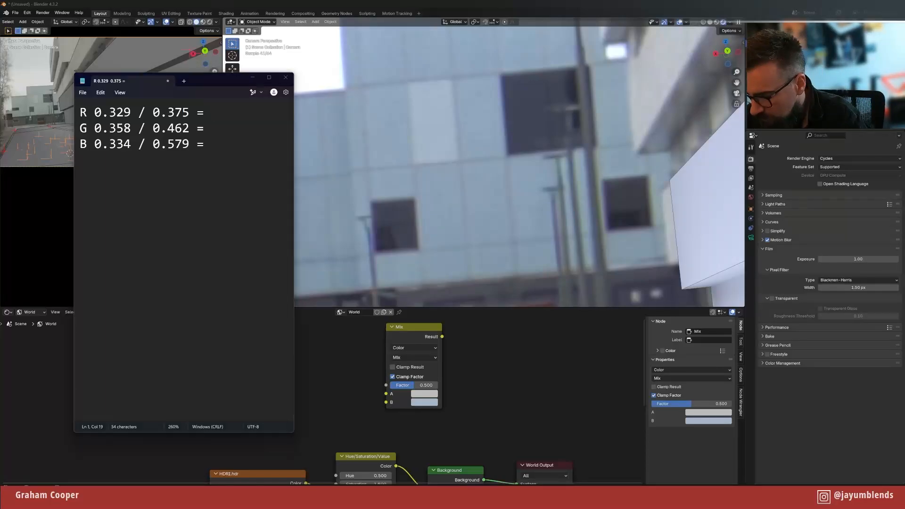
# - Open Calculator and place its window beside Notepad, over the 3D viewport
pyautogui.press('super')
pyautogui.write('cal')
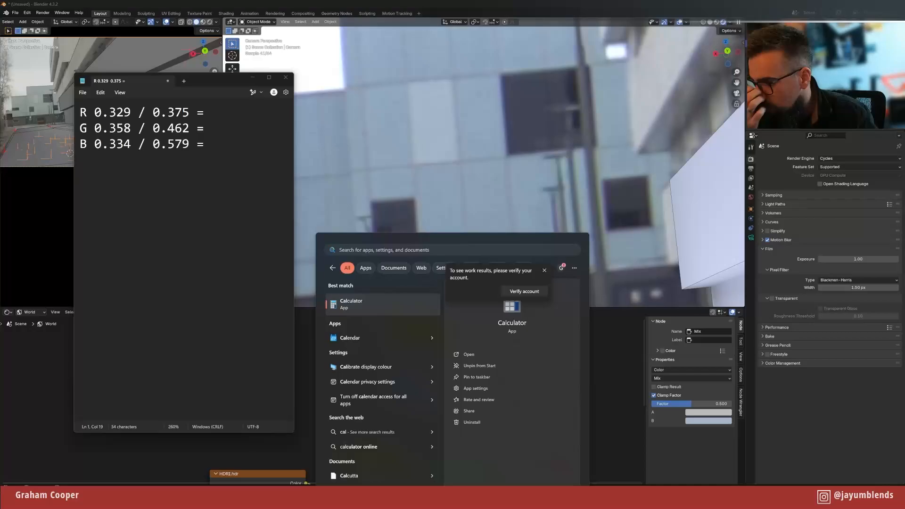
pyautogui.press('Return')
pyautogui.moveTo(81, 21); pyautogui.dragTo(439, 53)
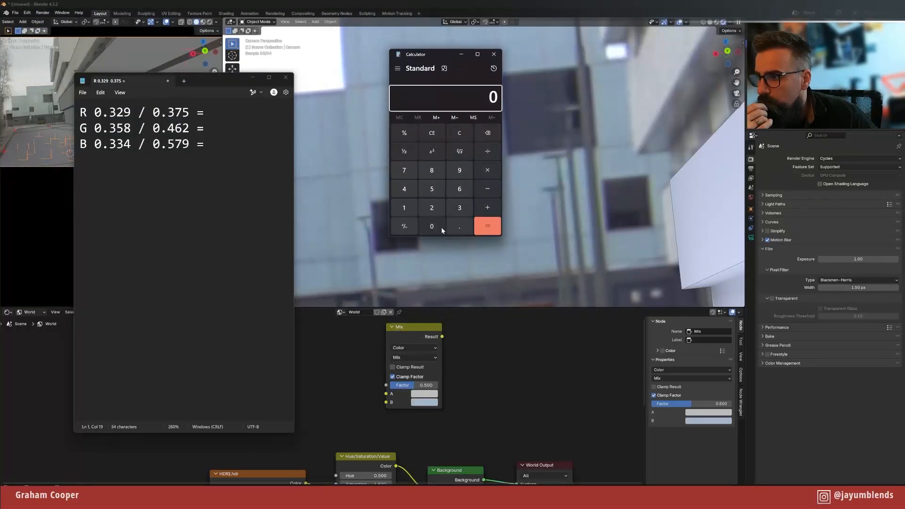
# - Calculate the red ratio by dividing 0.329 by 0.375
pyautogui.click(459, 226)
pyautogui.click(459, 207)
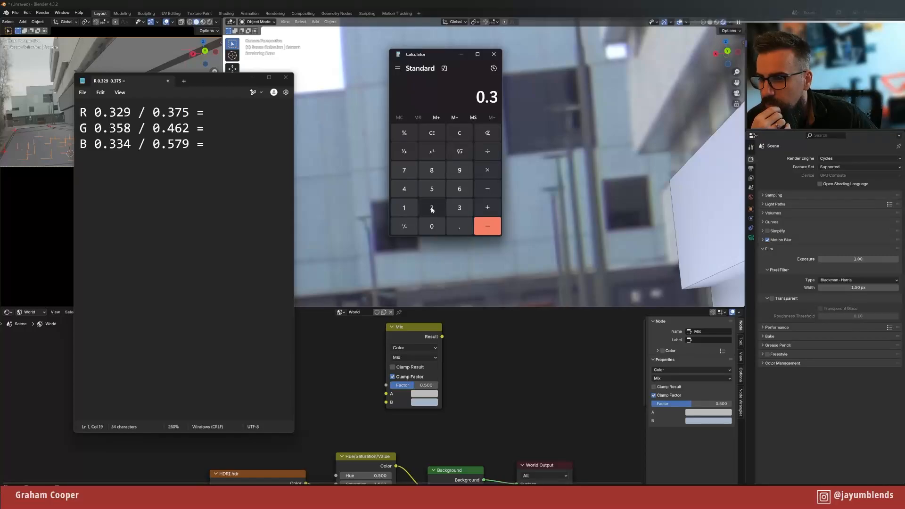
pyautogui.click(431, 207)
pyautogui.click(459, 170)
pyautogui.click(486, 151)
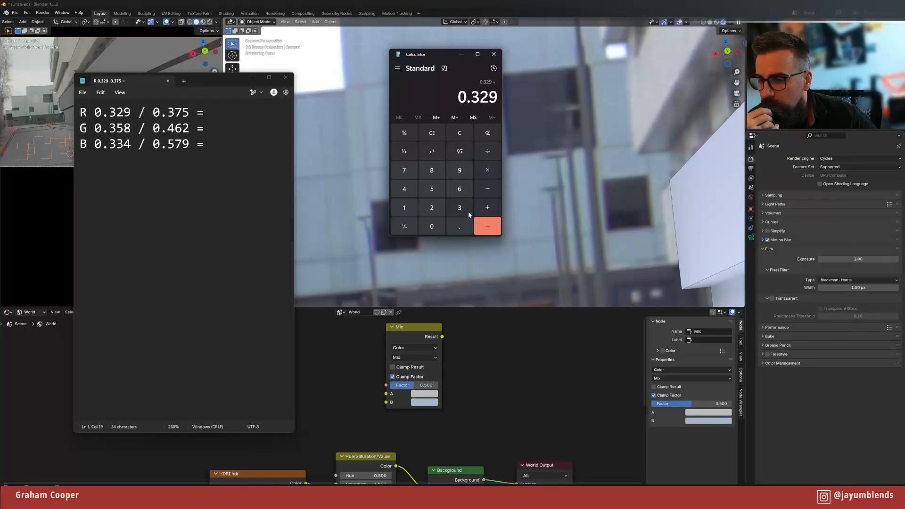
pyautogui.click(456, 228)
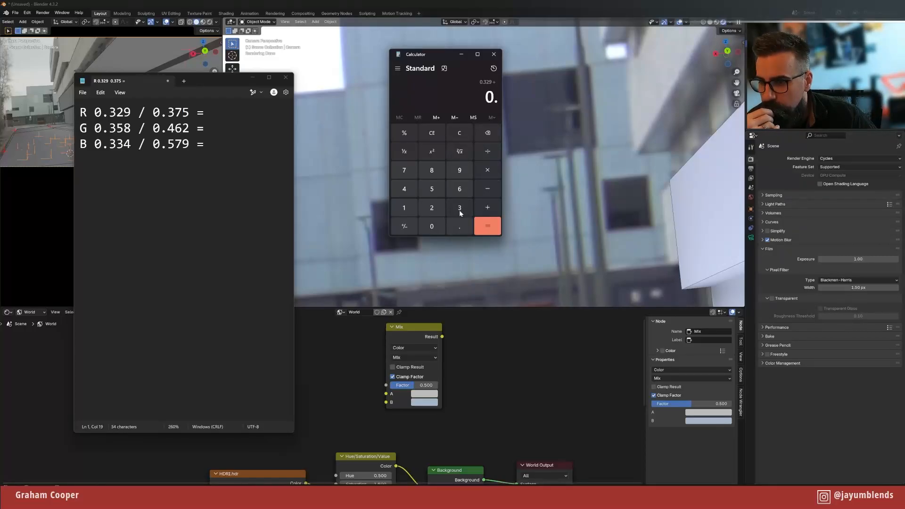
pyautogui.click(459, 207)
pyautogui.click(403, 170)
pyautogui.click(431, 188)
pyautogui.click(487, 225)
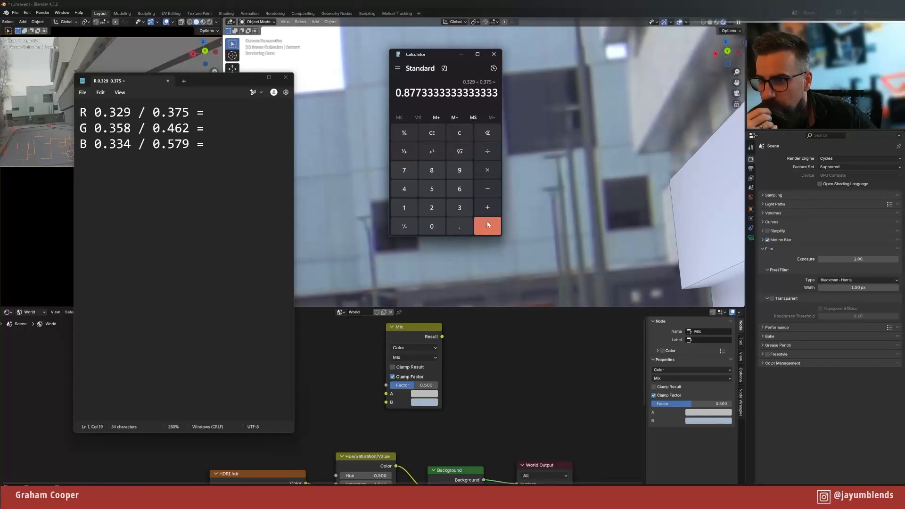
# - Copy the red ratio to three decimals, 0.877, and paste it after the equals sign on the Notepad R line
pyautogui.moveTo(395, 93); pyautogui.dragTo(421, 92)
pyautogui.hotkey('ctrl', 'c')
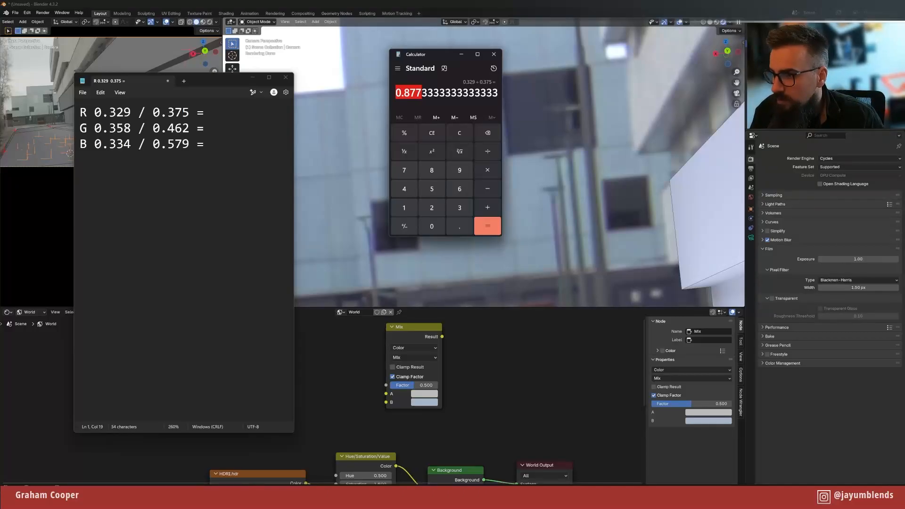
pyautogui.hotkey('alt', 'Tab')
pyautogui.hotkey('ctrl', 'v')
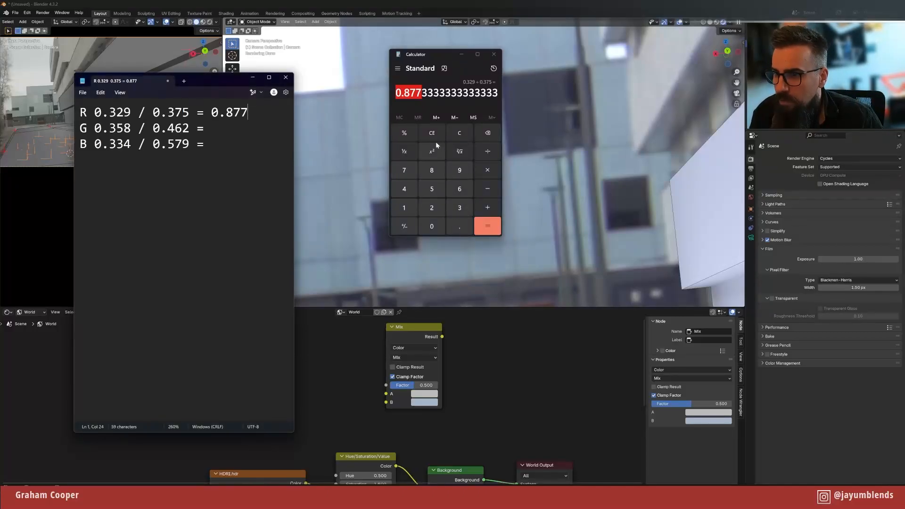
# - Clear the previous calculation and work out the green ratio by dividing 0.358 by 0.462
pyautogui.click(455, 137)
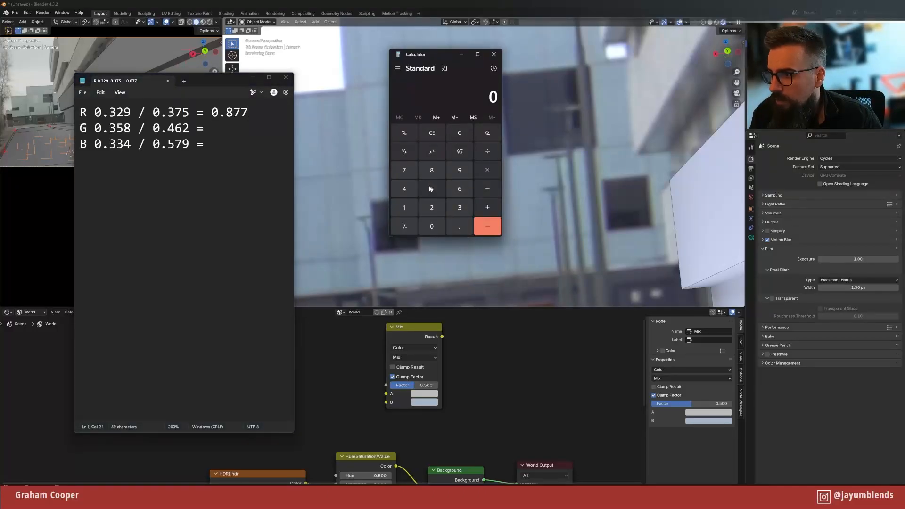
pyautogui.click(453, 227)
pyautogui.write('358')
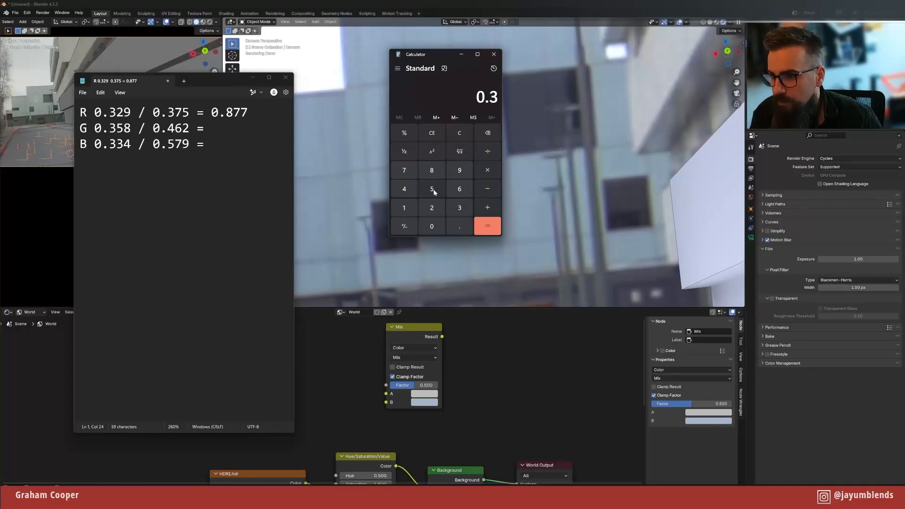
pyautogui.click(480, 154)
pyautogui.click(457, 225)
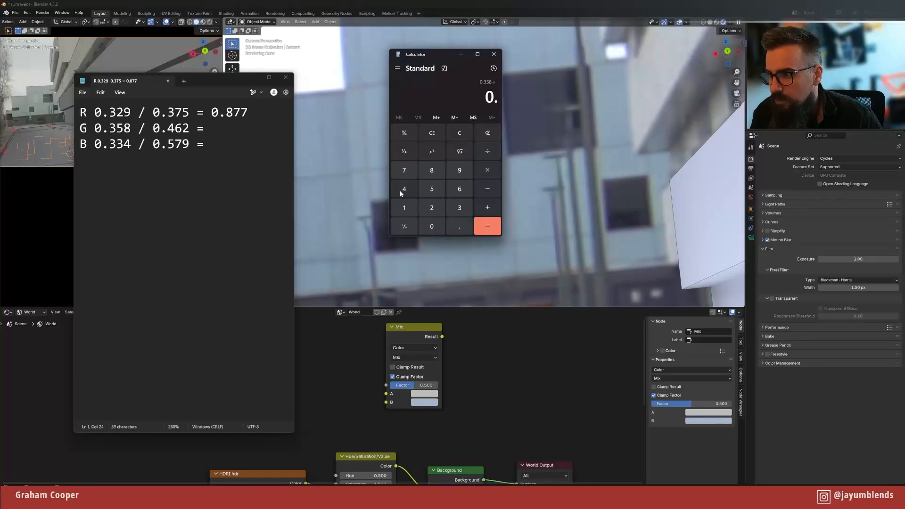
pyautogui.click(402, 189)
pyautogui.click(458, 190)
pyautogui.click(431, 207)
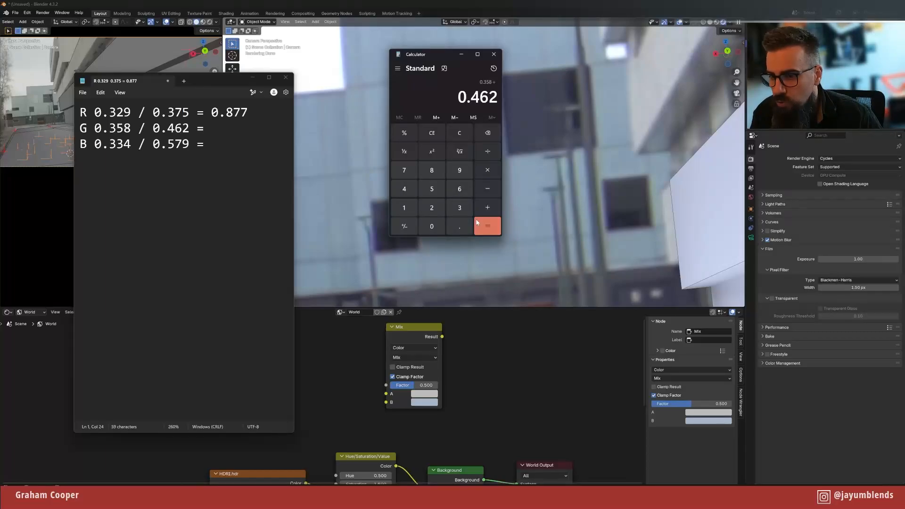
pyautogui.click(490, 226)
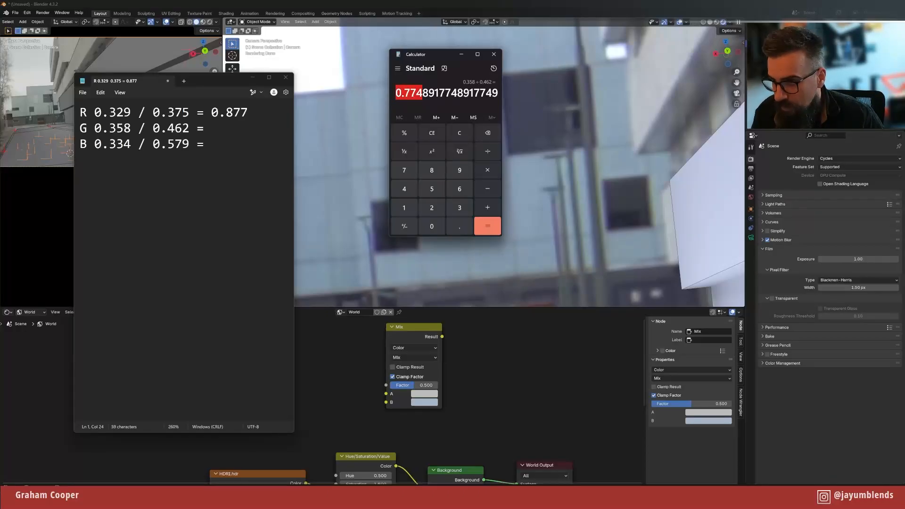
# - Enter the green ratio rounded to three decimals, 0.775, after the equals sign on the Notepad G line
pyautogui.click(205, 129)
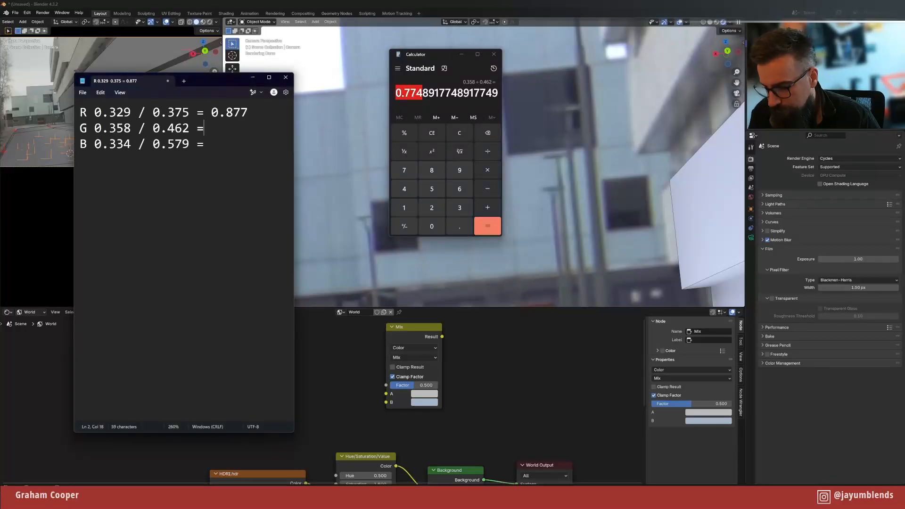
pyautogui.write('0.774')
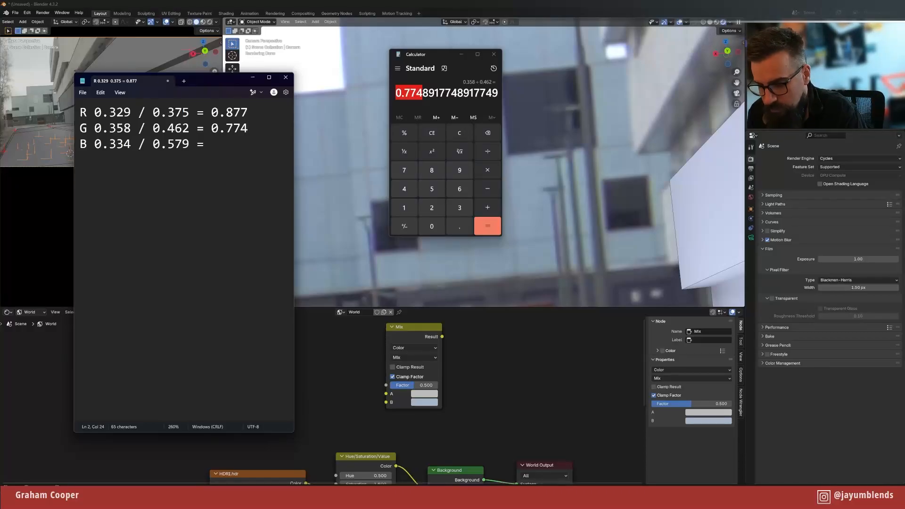
pyautogui.press('BackSpace')
pyautogui.write('5')
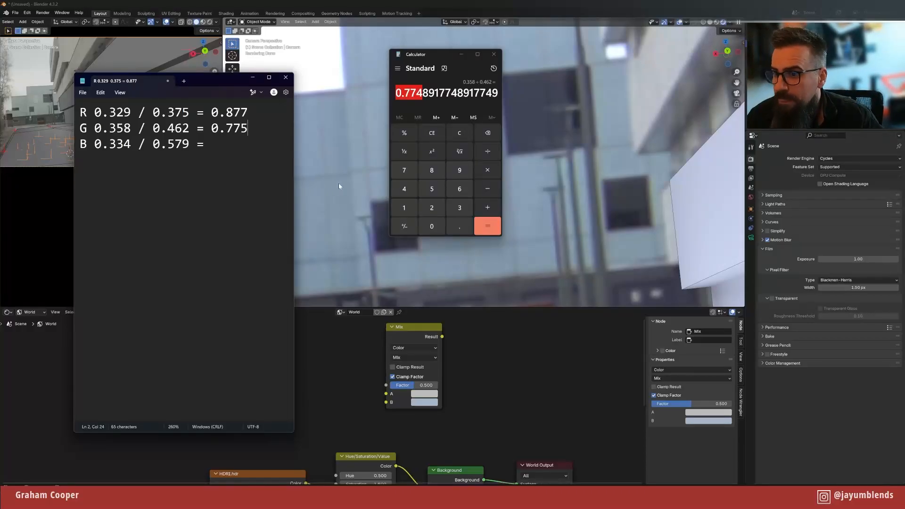
# - Clear Calculator and work out the blue ratio by dividing 0.334 by 0.579
pyautogui.click(452, 131)
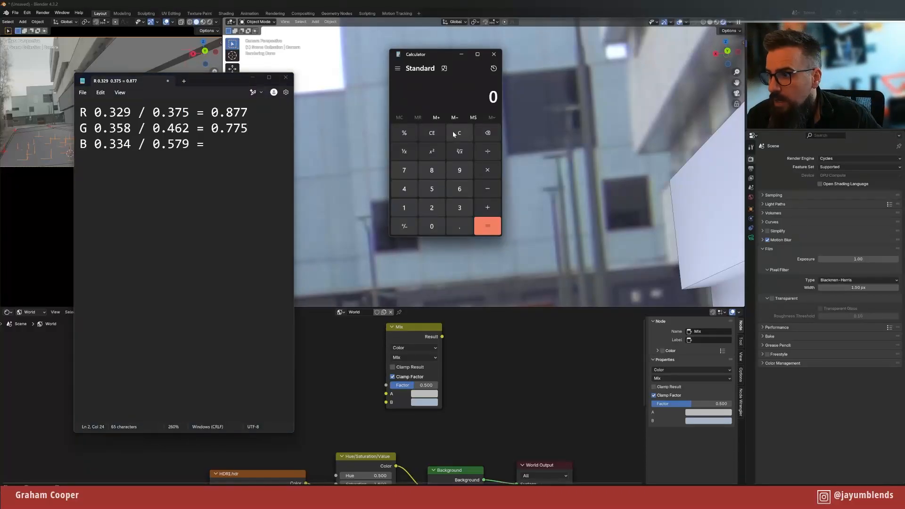
pyautogui.click(460, 227)
pyautogui.doubleClick(457, 209)
pyautogui.click(404, 190)
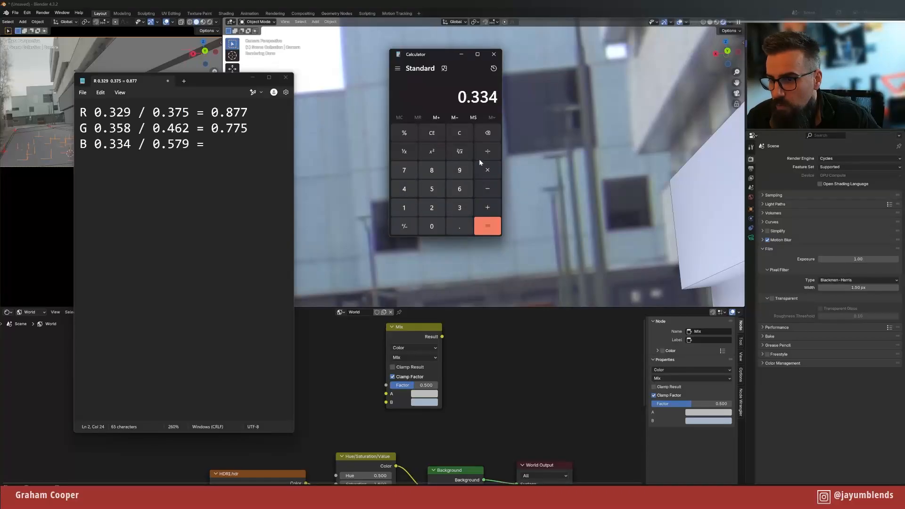
pyautogui.click(488, 150)
pyautogui.click(461, 226)
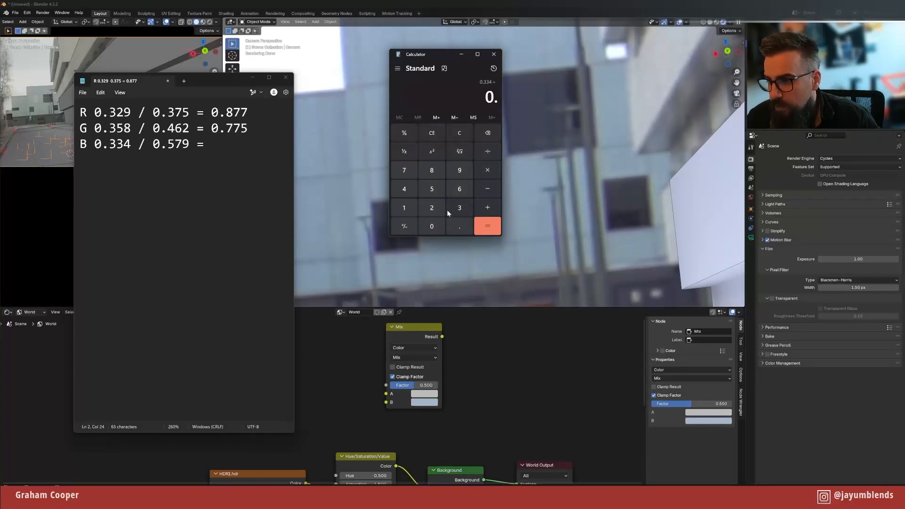
pyautogui.click(432, 189)
pyautogui.click(404, 170)
pyautogui.click(459, 171)
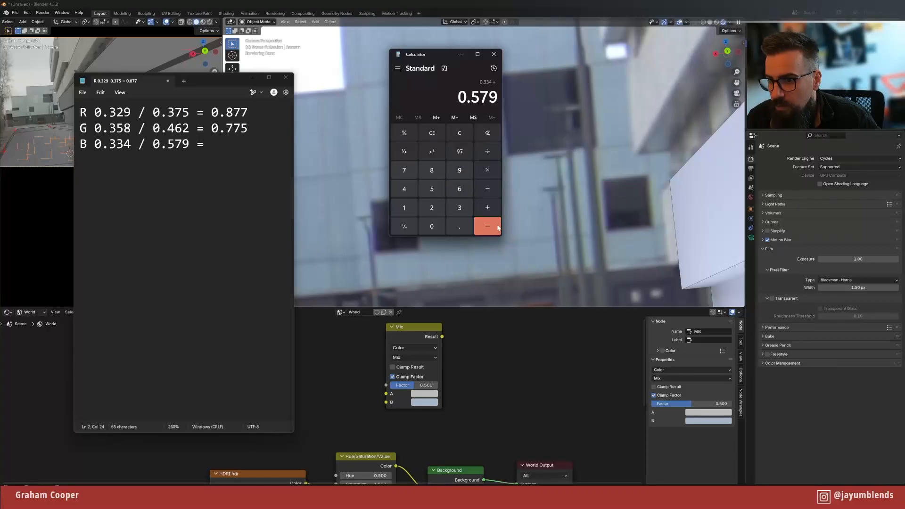
pyautogui.click(487, 225)
# - Enter the blue ratio rounded to 0.577 after the equals sign on the Notepad B line, and close Calculator
pyautogui.moveTo(404, 92); pyautogui.dragTo(382, 99)
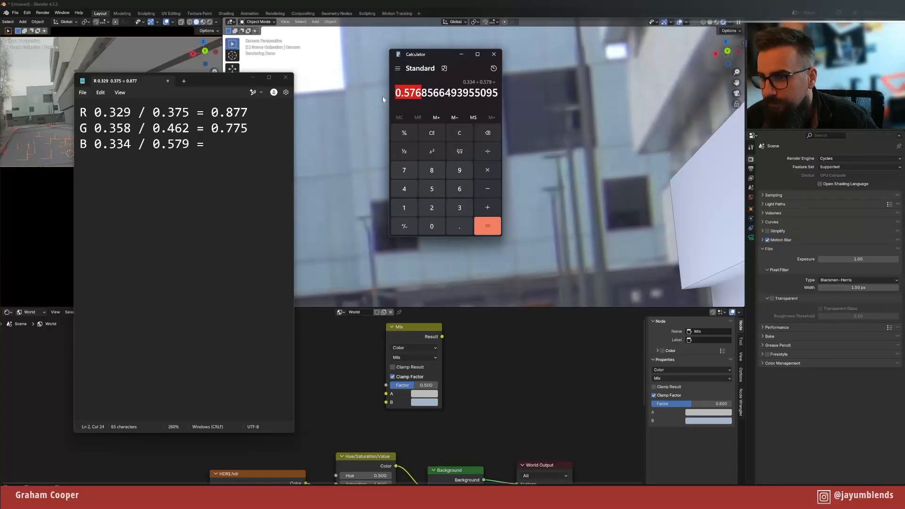
pyautogui.click(206, 144)
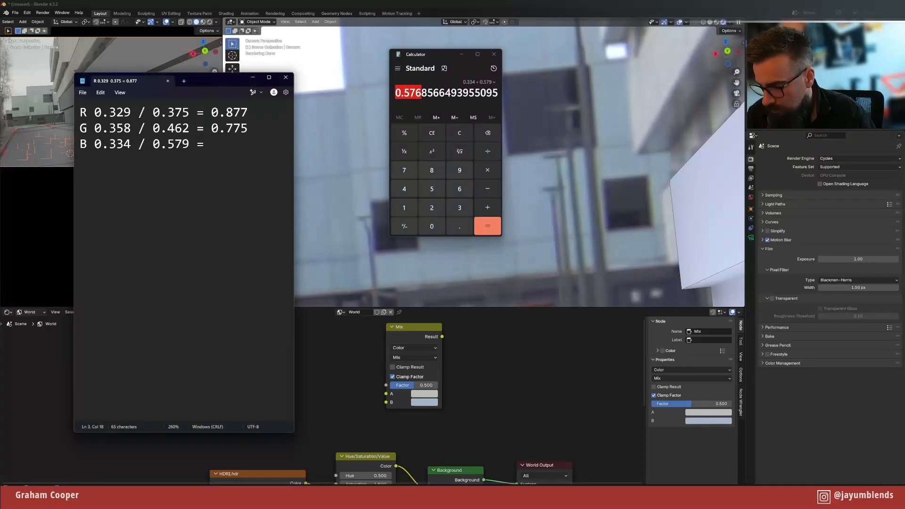
pyautogui.write('0.576')
pyautogui.press('BackSpace')
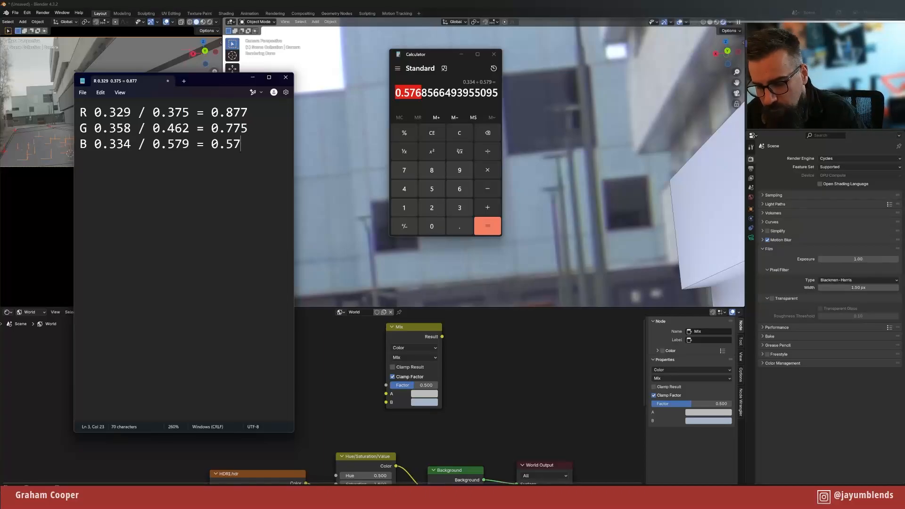
pyautogui.write('7')
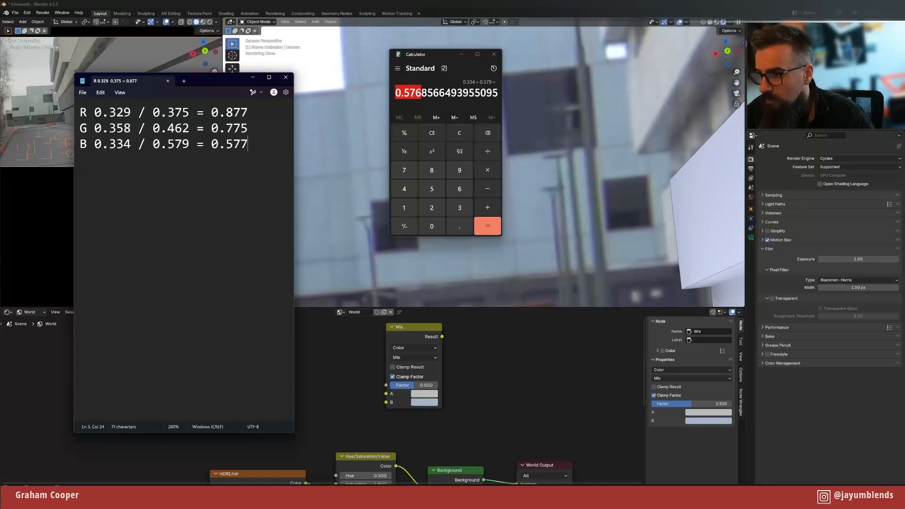
pyautogui.click(493, 54)
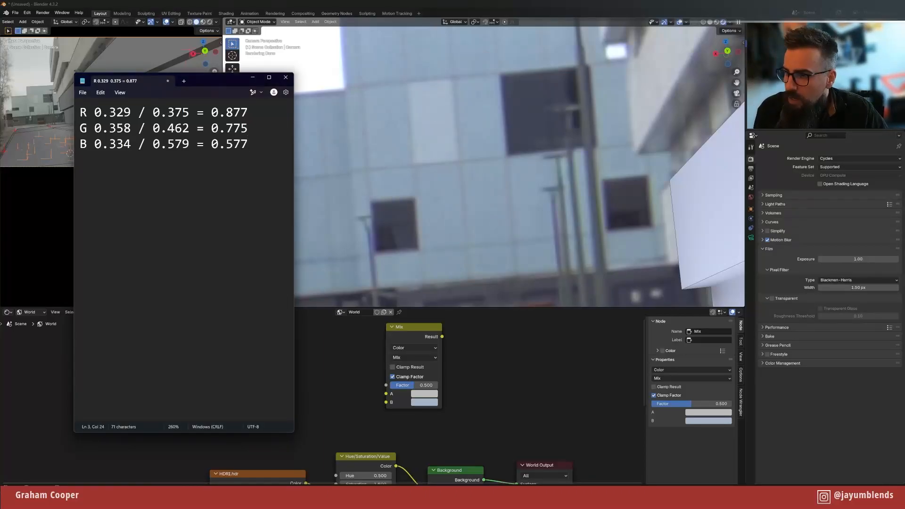
# - Copy 0.877 from the Notepad R line and paste it as the Red value of the Mix node's B colour in Blender
pyautogui.press('Up')
pyautogui.press('Up')
pyautogui.hotkey('shift', 'Left')
pyautogui.hotkey('shift', 'Left')
pyautogui.hotkey('shift', 'Left')
pyautogui.hotkey('shift', 'Left')
pyautogui.hotkey('shift', 'Left')
pyautogui.hotkey('ctrl', 'c')
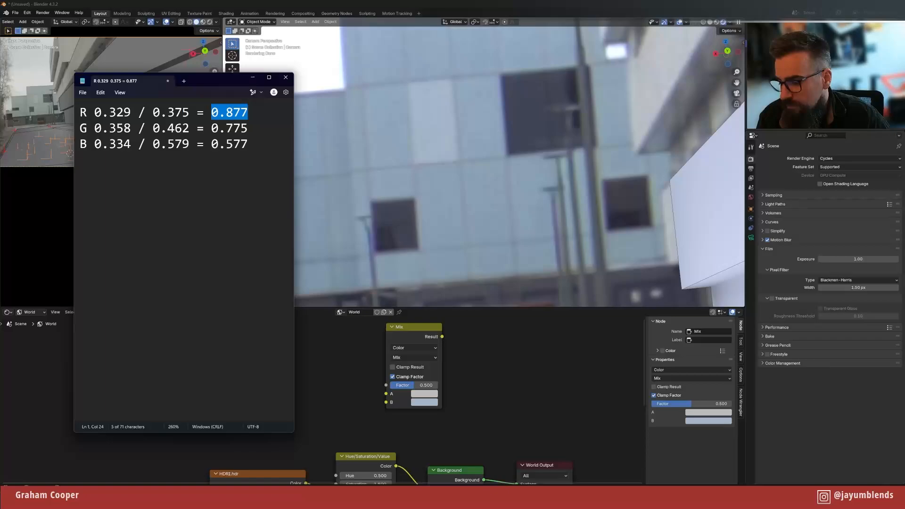
pyautogui.click(418, 403)
pyautogui.click(449, 356)
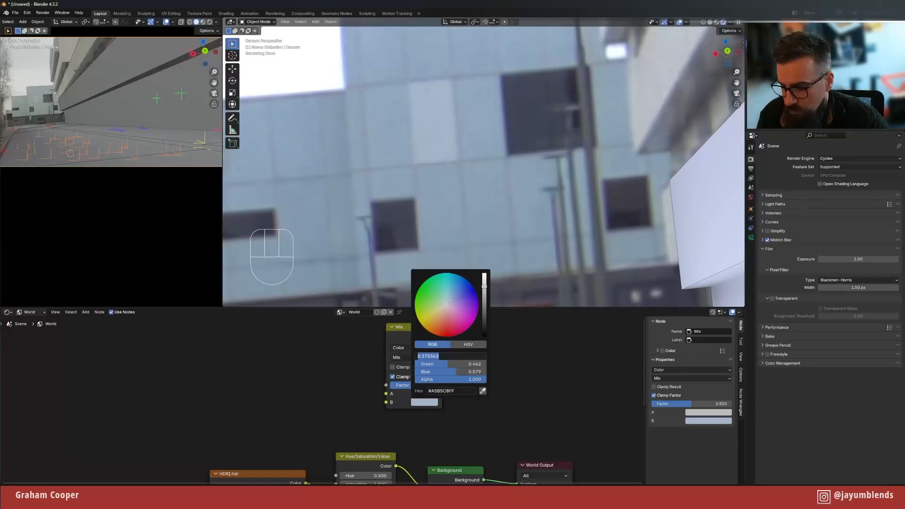
pyautogui.hotkey('ctrl', 'v')
pyautogui.press('Return')
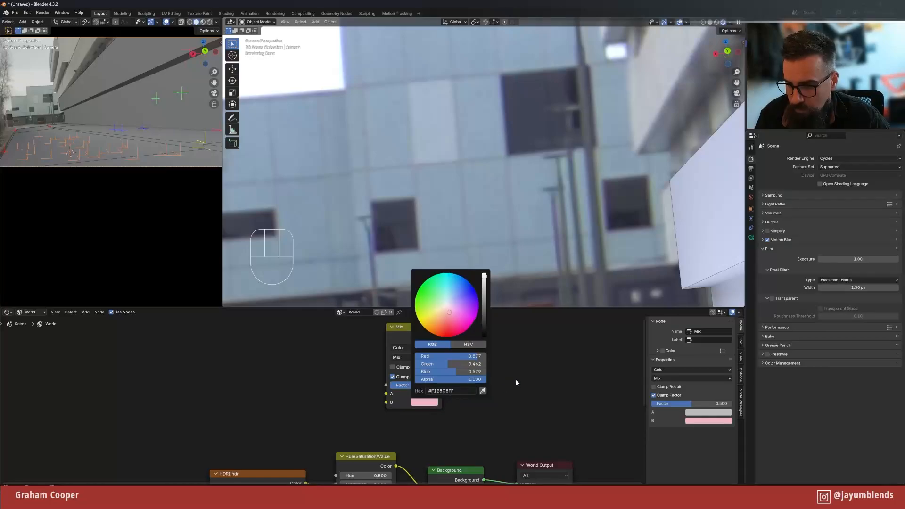
# - Copy 0.775 from the Notepad G line and paste it as the Green value of the Mix node's B colour in Blender
pyautogui.hotkey('alt', 'Tab')
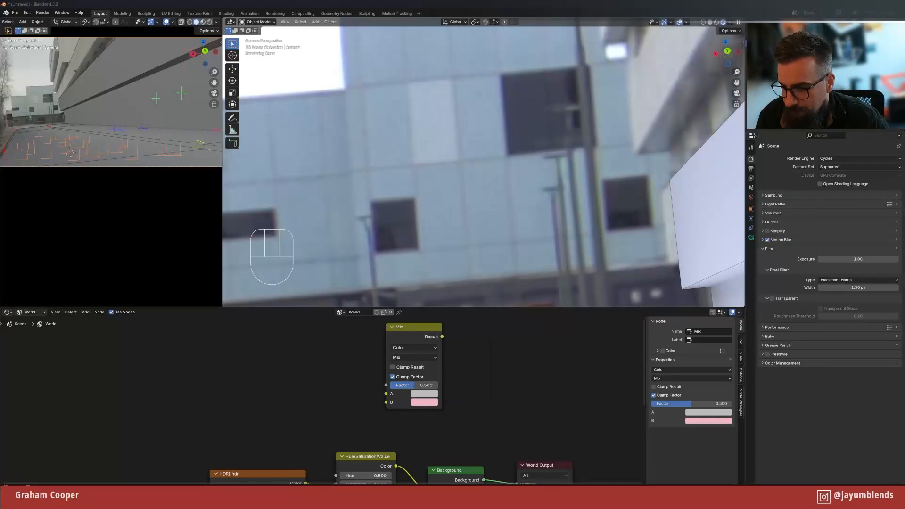
pyautogui.click(247, 128)
pyautogui.hotkey('shift', 'Left')
pyautogui.hotkey('shift', 'Left')
pyautogui.hotkey('shift', 'Left')
pyautogui.hotkey('shift', 'Left')
pyautogui.hotkey('shift', 'Left')
pyautogui.hotkey('ctrl', 'c')
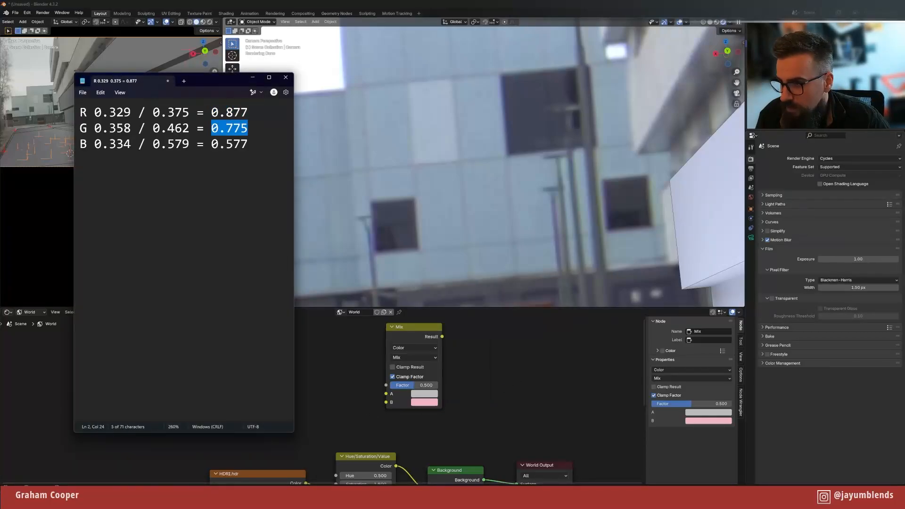
pyautogui.click(424, 402)
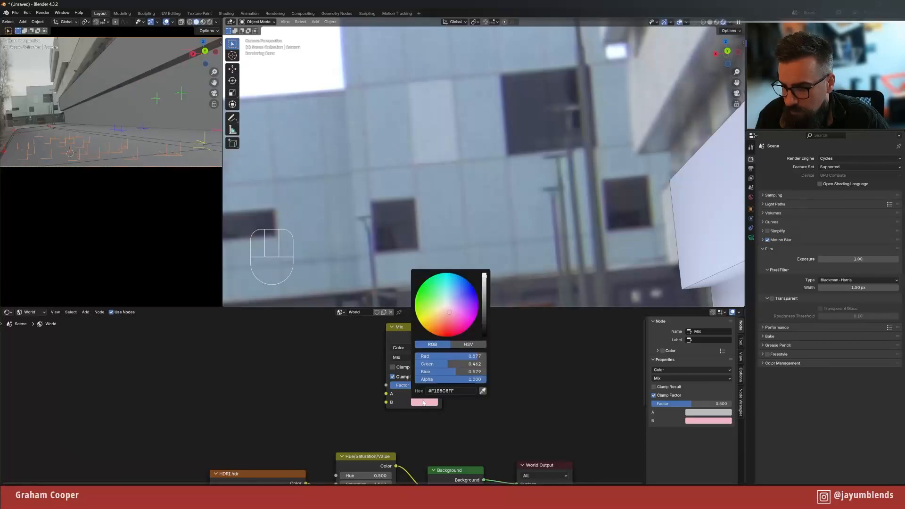
pyautogui.click(477, 364)
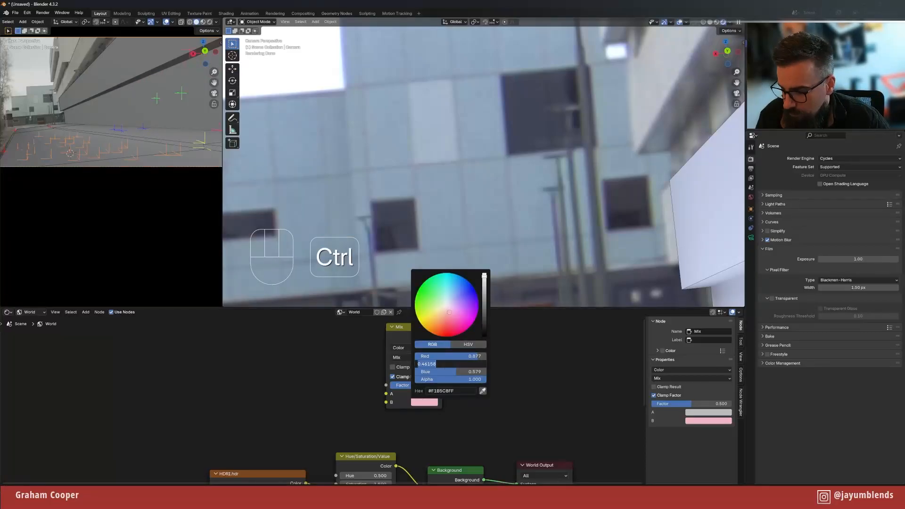
pyautogui.hotkey('ctrl', 'v')
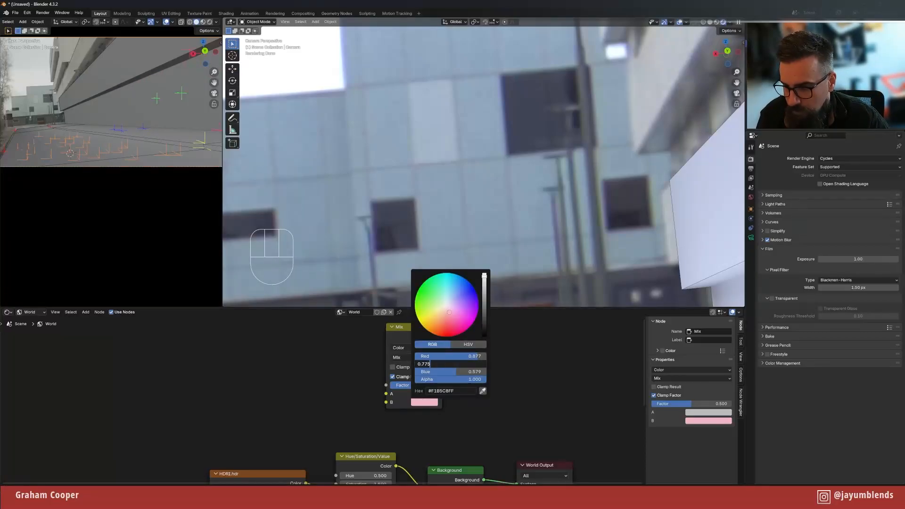
pyautogui.press('Return')
# - Copy 0.577 from the Notepad B line, paste it as the Blue value of Blender's Mix node B colour, and recheck that colour
pyautogui.hotkey('alt', 'Tab')
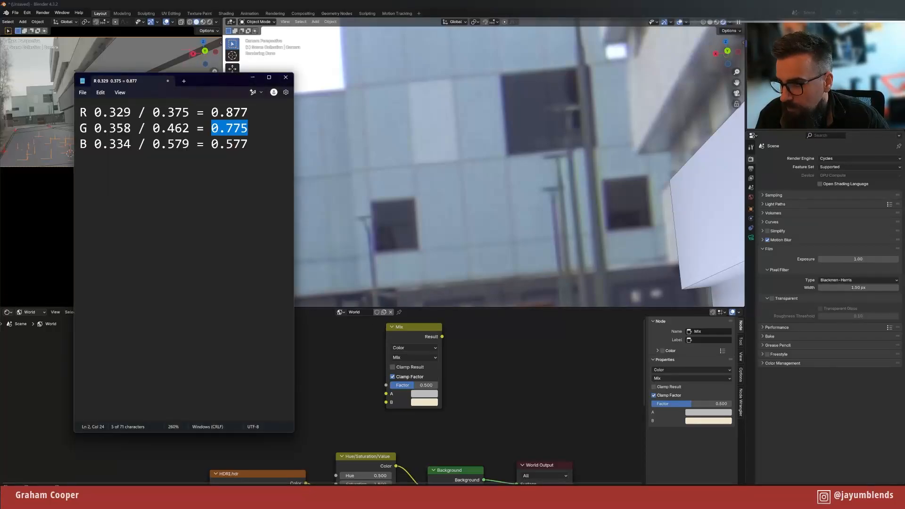
pyautogui.doubleClick(215, 151)
pyautogui.hotkey('ctrl', 'c')
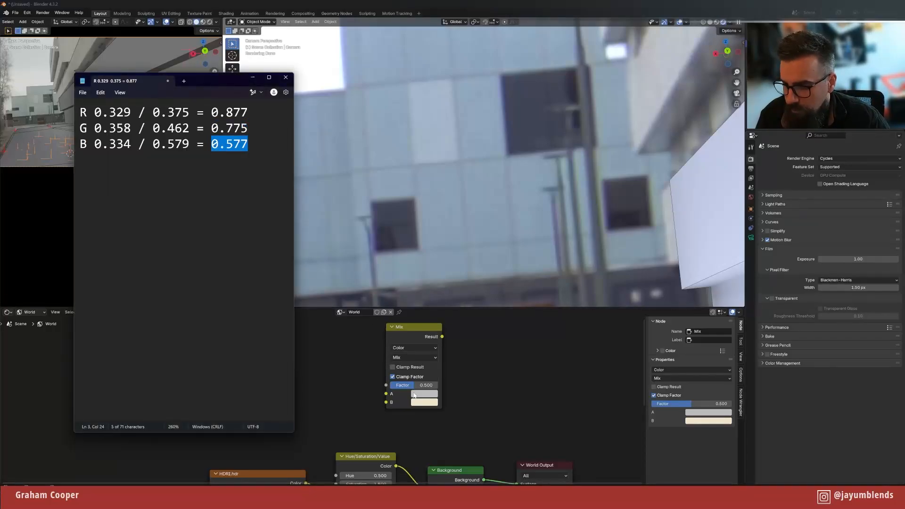
pyautogui.hotkey('alt', 'Tab')
pyautogui.click(424, 402)
pyautogui.doubleClick(450, 372)
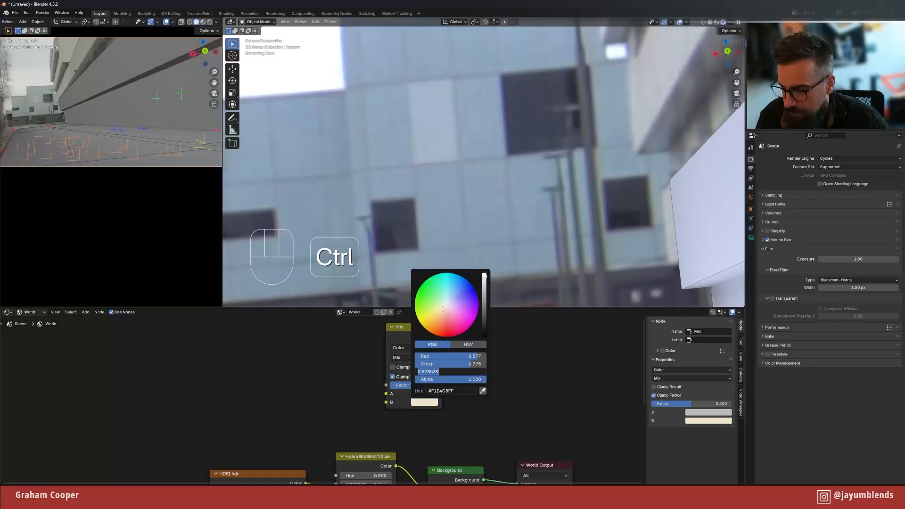
pyautogui.hotkey('ctrl', 'v')
pyautogui.press('Return')
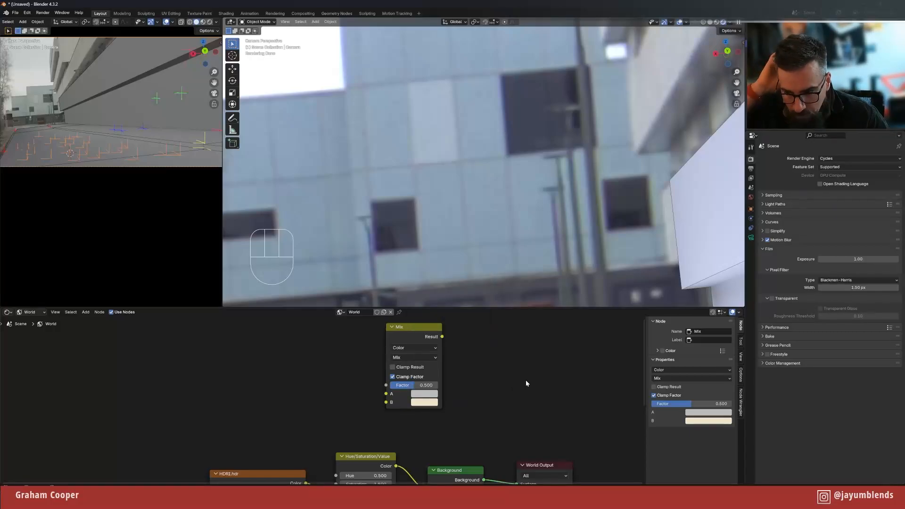
pyautogui.click(434, 403)
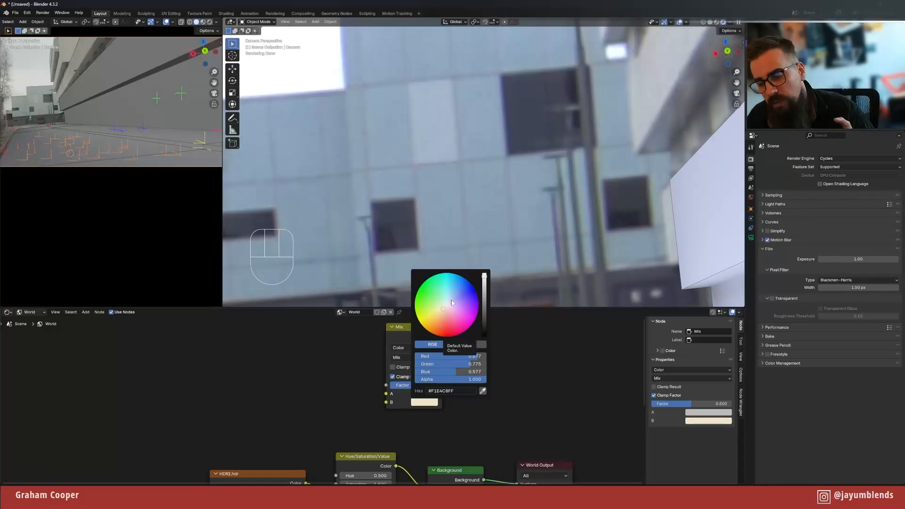
pyautogui.click(424, 402)
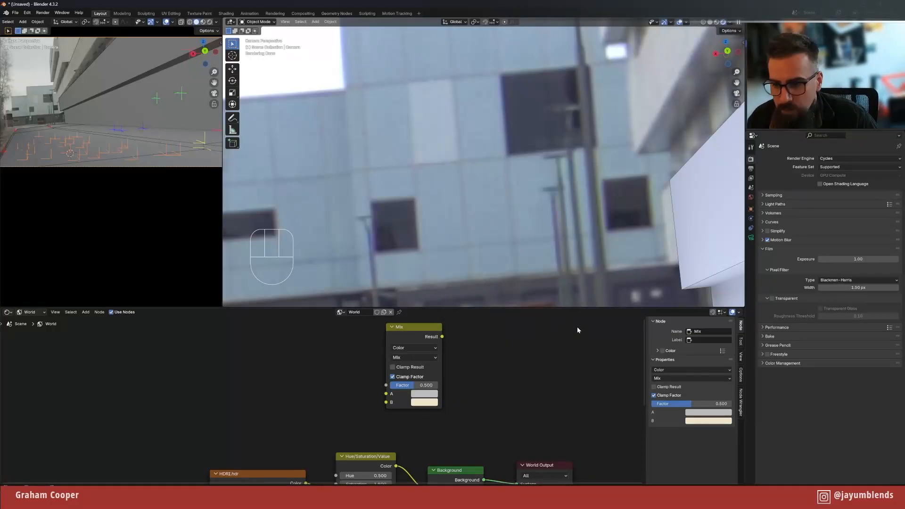
# - Shift the Mix node slightly, change its blending mode to Multiply, and turn off Clamp Factor
pyautogui.moveTo(406, 328); pyautogui.dragTo(408, 336)
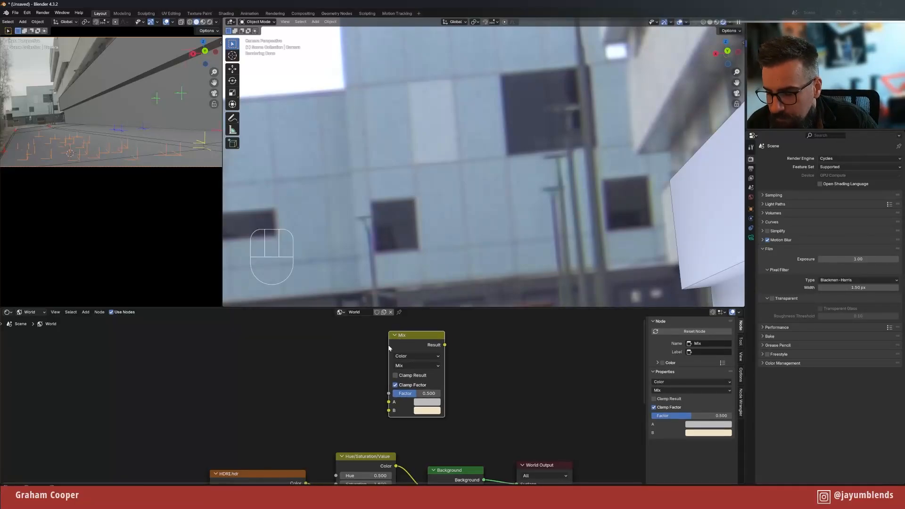
pyautogui.click(404, 366)
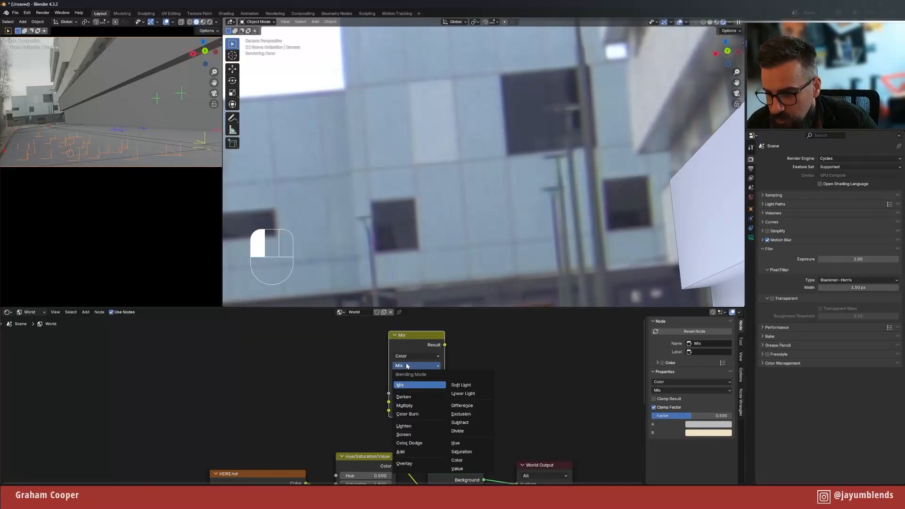
pyautogui.click(404, 405)
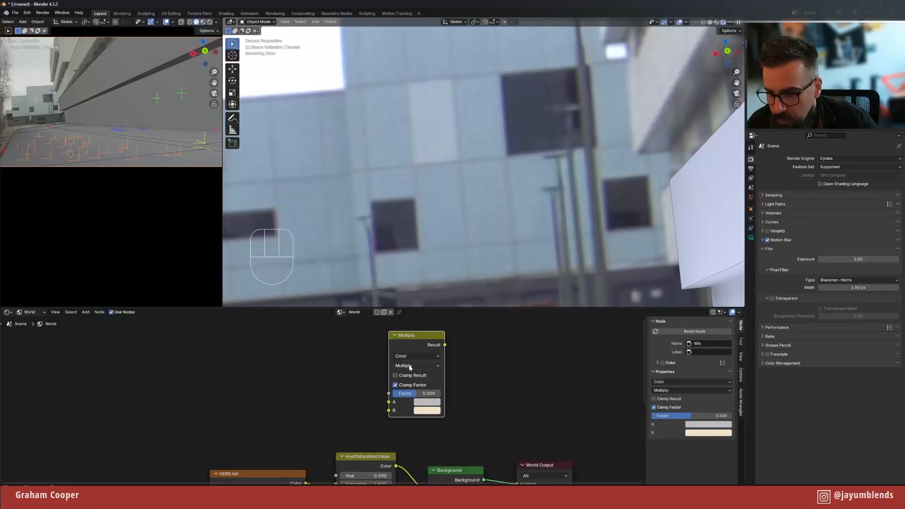
pyautogui.click(396, 385)
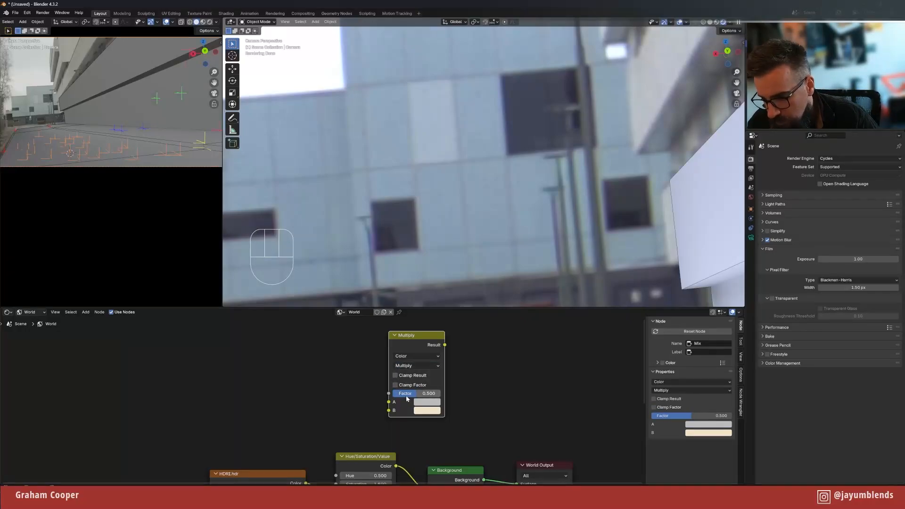
# - Raise the Multiply node's Factor to 1.000
pyautogui.moveTo(397, 392); pyautogui.dragTo(435, 396)
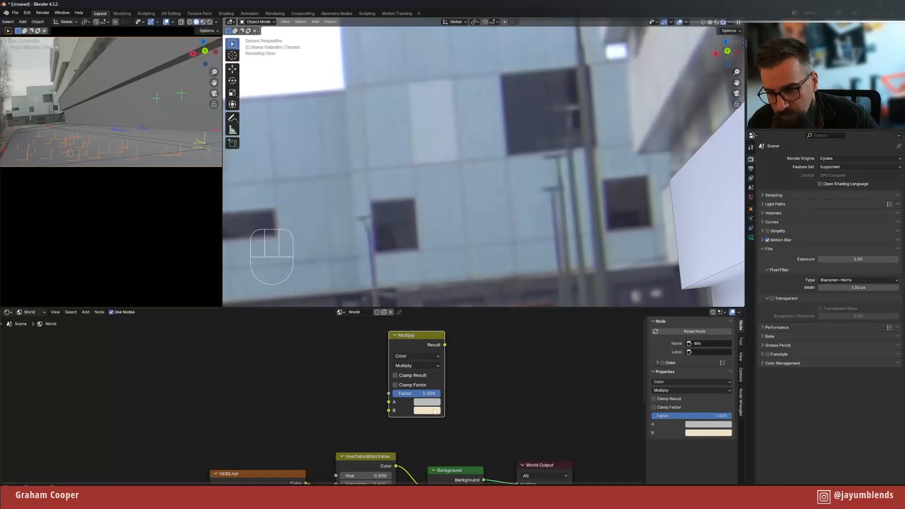
pyautogui.scroll(4, 435, 411)
pyautogui.scroll(-4, 526, 435)
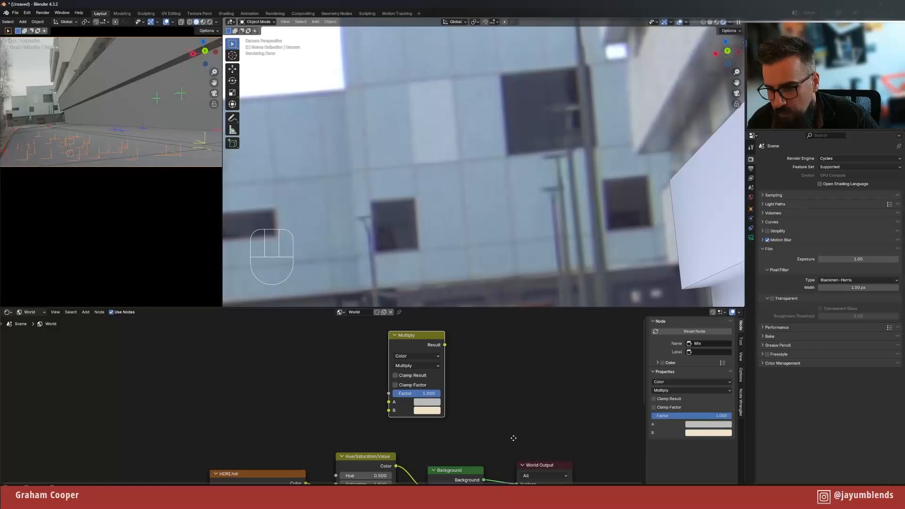
# - Move the World Output and Background nodes away from the Hue/Saturation/Value node to make room for another node
pyautogui.moveTo(513, 438); pyautogui.dragTo(518, 415, button='middle')
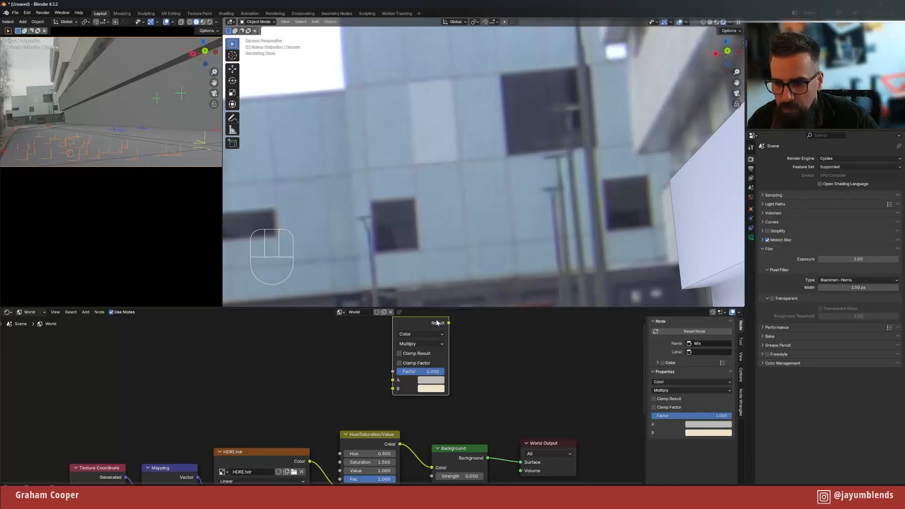
pyautogui.moveTo(348, 414); pyautogui.dragTo(308, 396, button='middle')
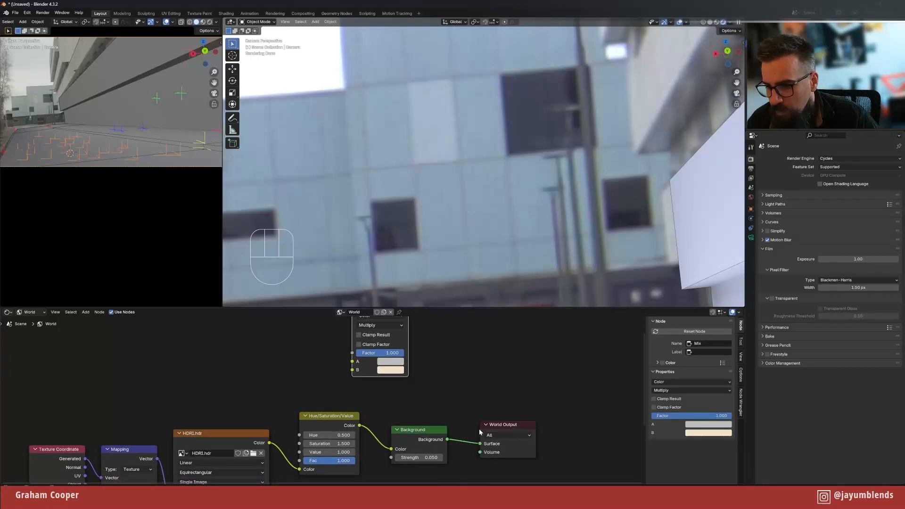
pyautogui.moveTo(507, 425); pyautogui.dragTo(578, 417)
pyautogui.moveTo(424, 436); pyautogui.dragTo(481, 433)
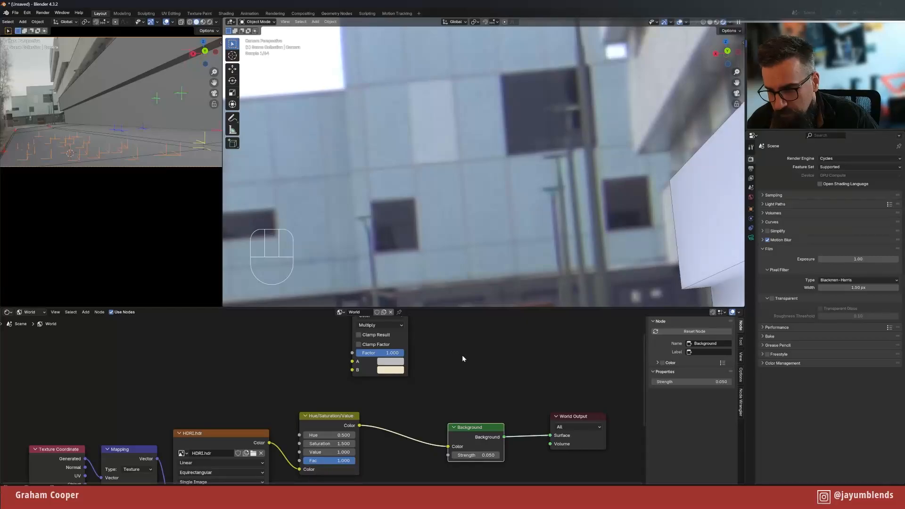
# - Link Hue/Saturation/Value Color to the Multiply node's A input and its Result to the Background Color, then place Multiply between those nodes
pyautogui.scroll(1, 462, 356)
pyautogui.scroll(-1, 463, 359)
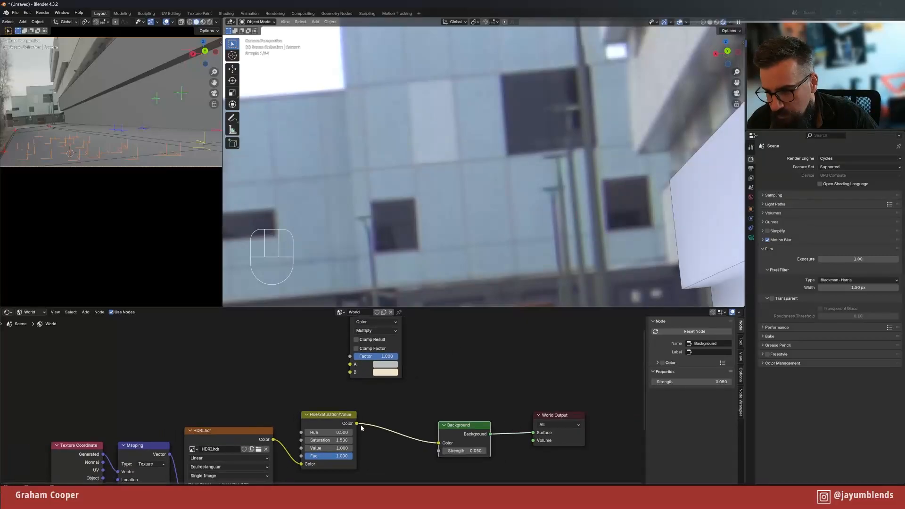
pyautogui.moveTo(357, 423); pyautogui.dragTo(350, 364)
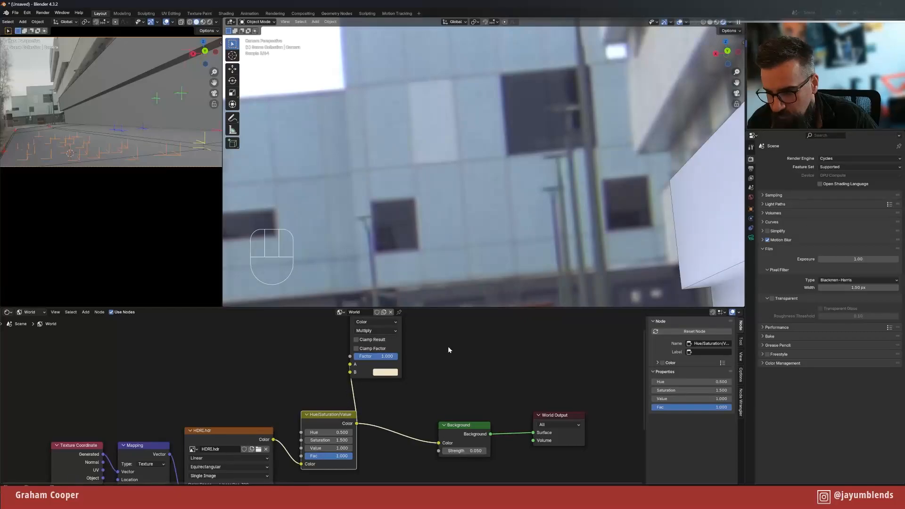
pyautogui.scroll(2, 446, 351)
pyautogui.scroll(-4, 446, 357)
pyautogui.moveTo(450, 368); pyautogui.dragTo(461, 398, button='middle')
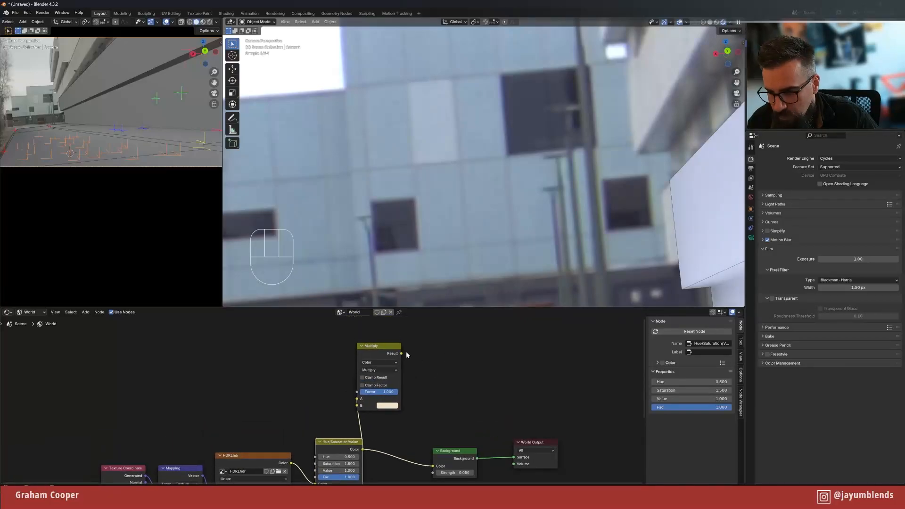
pyautogui.moveTo(401, 353)
pyautogui.mouseDown()
pyautogui.moveTo(422, 465)
pyautogui.moveTo(432, 467)
pyautogui.mouseUp()
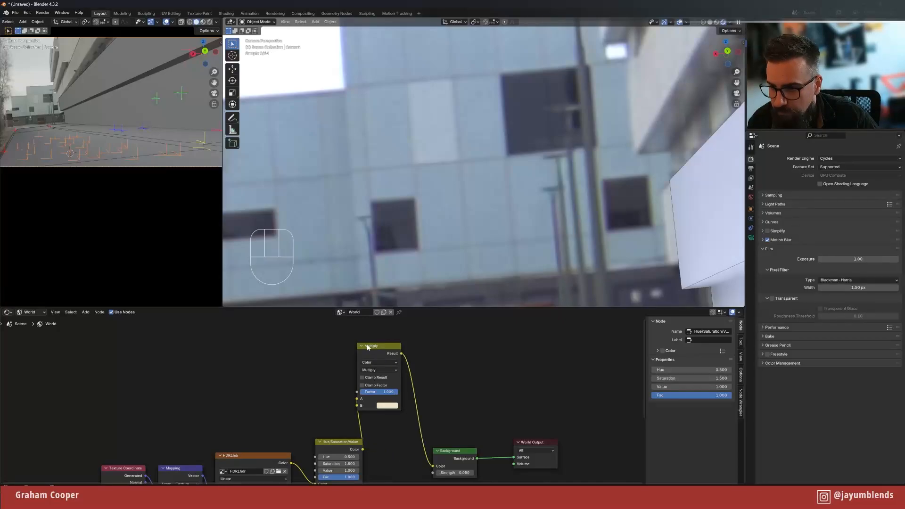
pyautogui.moveTo(375, 345); pyautogui.dragTo(395, 409)
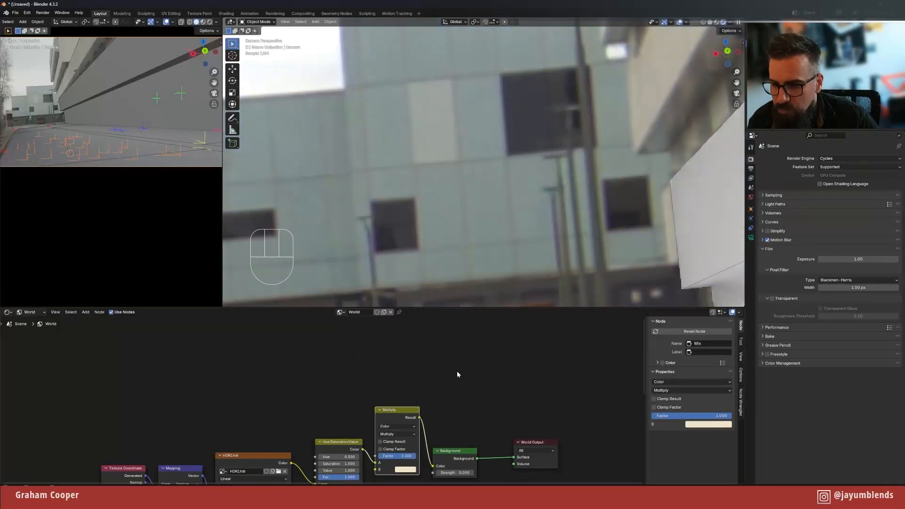
# - Mute and unmute the Multiply node twice to compare the HDRI colours with and without the correction
pyautogui.scroll(-2, 457, 372)
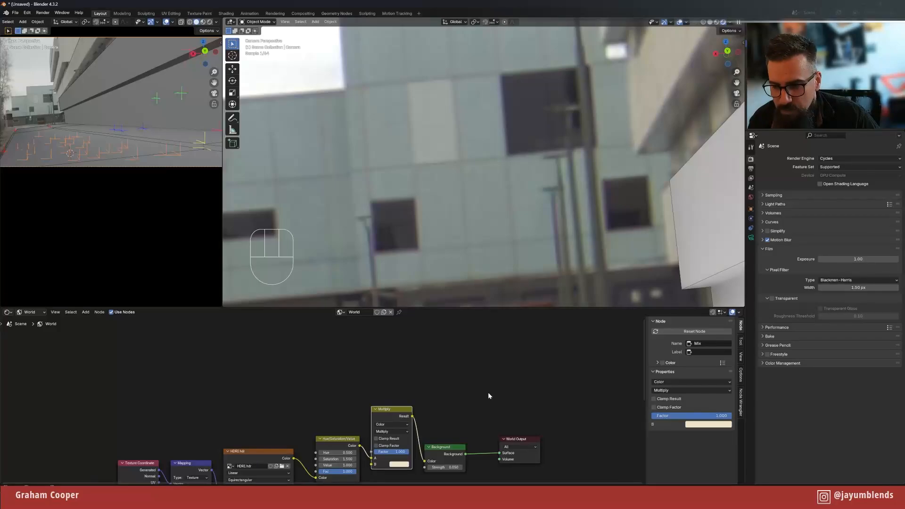
pyautogui.moveTo(487, 392); pyautogui.dragTo(456, 357, button='middle')
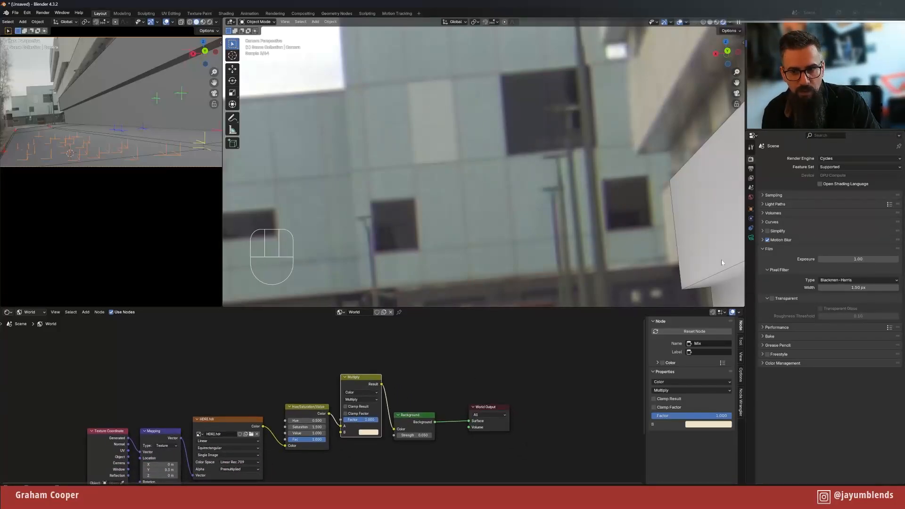
pyautogui.click(360, 379)
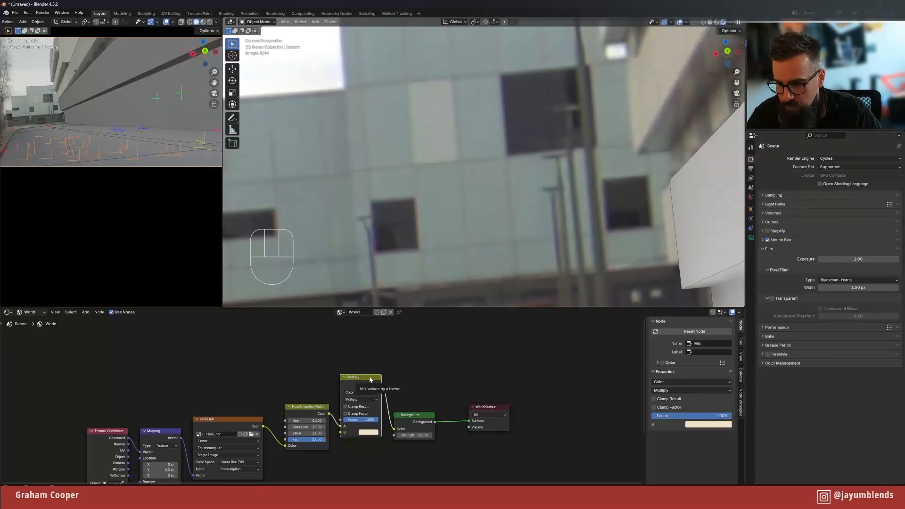
pyautogui.press('m')
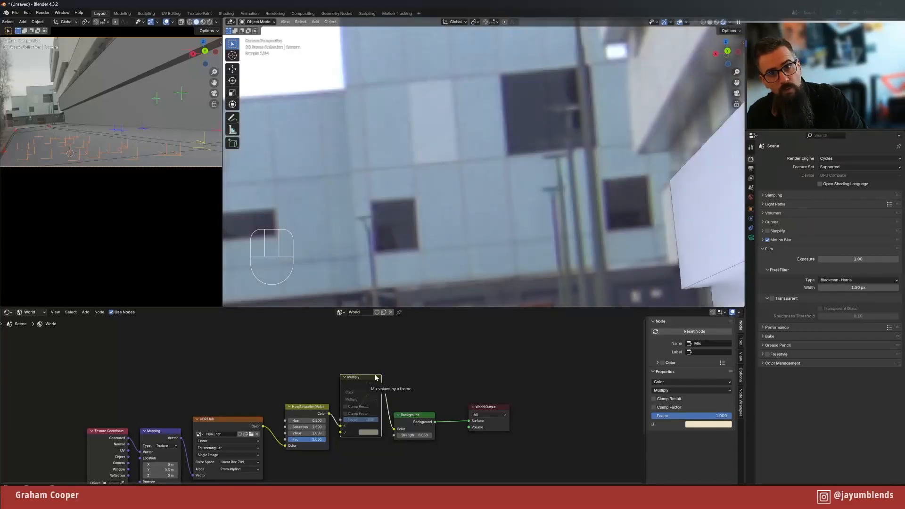
pyautogui.press('m')
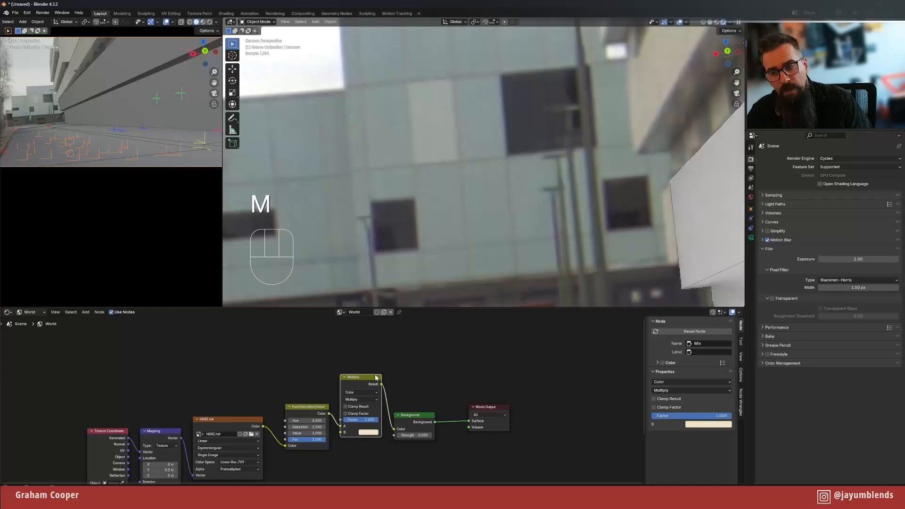
pyautogui.press('m')
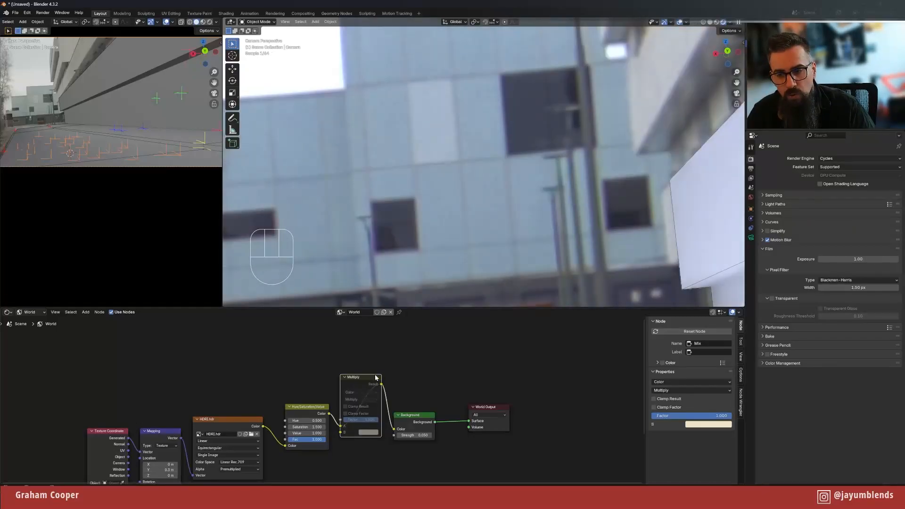
pyautogui.press('m')
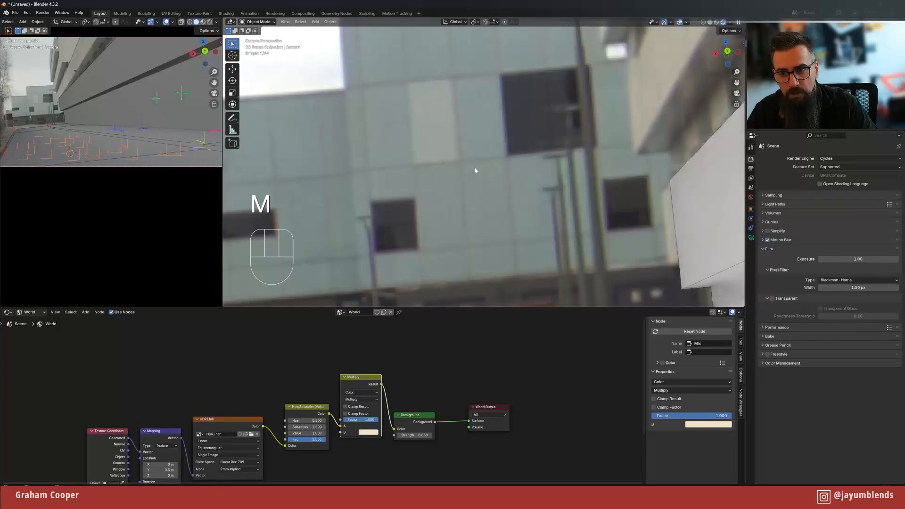
# - Toggle the Film Transparent option to compare the HDRI background with the footage, leaving transparency enabled
pyautogui.click(771, 298)
pyautogui.click(772, 299)
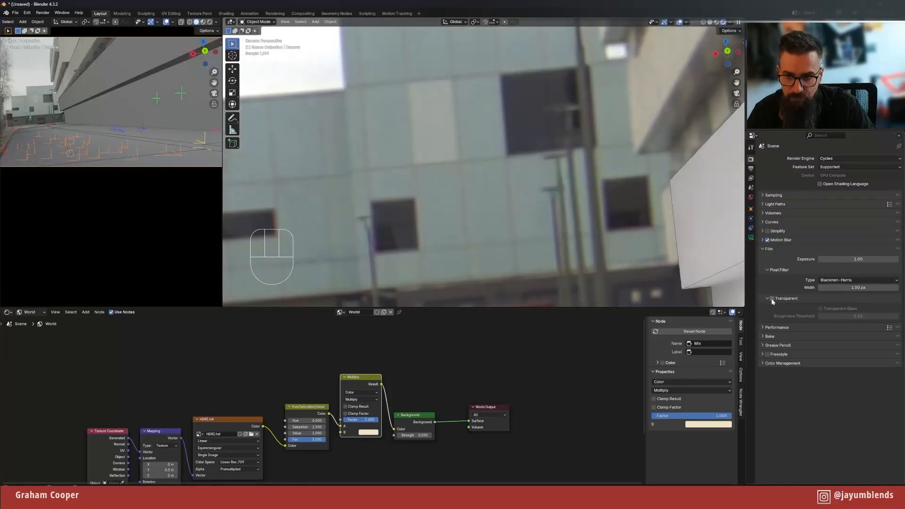
pyautogui.click(772, 299)
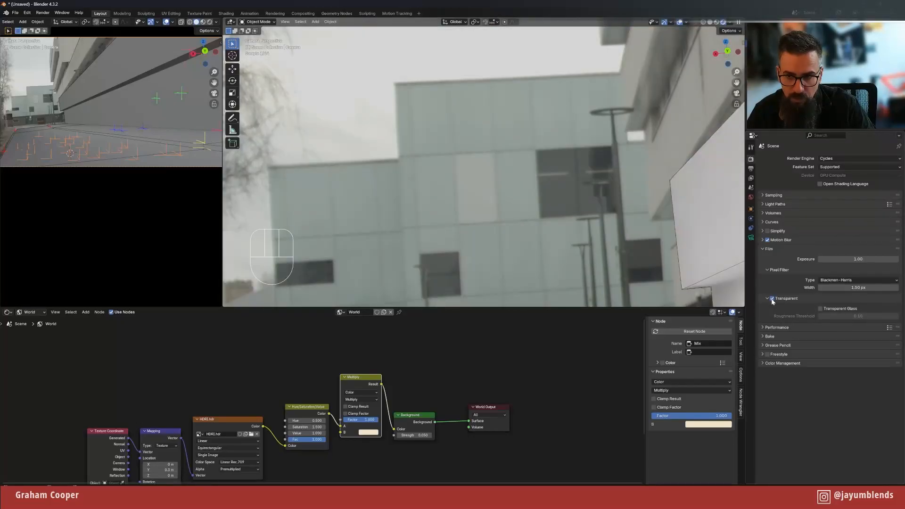
pyautogui.click(772, 298)
pyautogui.hotkey('ctrl', 'z')
pyautogui.scroll(-1, 538, 157)
pyautogui.scroll(4, 537, 158)
pyautogui.scroll(-3, 538, 158)
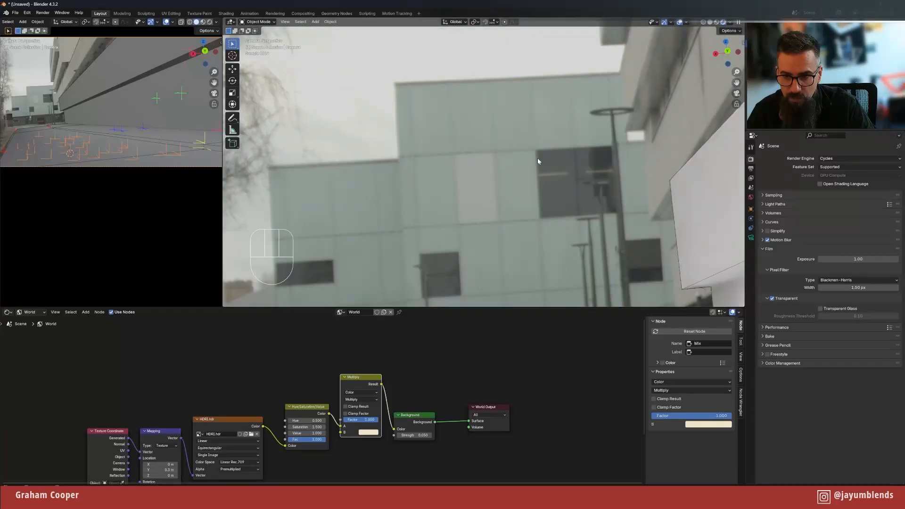
pyautogui.scroll(-3, 538, 161)
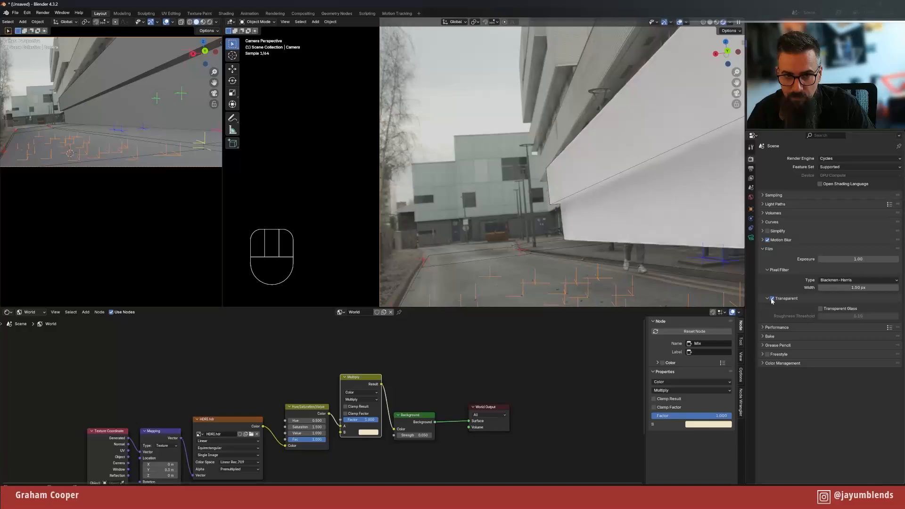
pyautogui.click(771, 299)
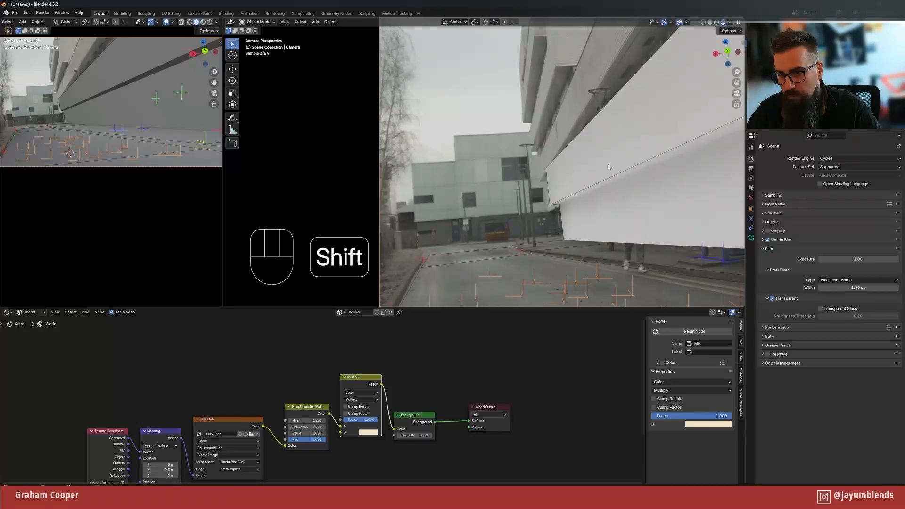
# - Enlarge the 3D viewports by shrinking the node editor, and frame the street and building in the camera view
pyautogui.keyDown('shift'); pyautogui.moveTo(607, 164); pyautogui.dragTo(501, 172, button='middle'); pyautogui.keyUp('shift')
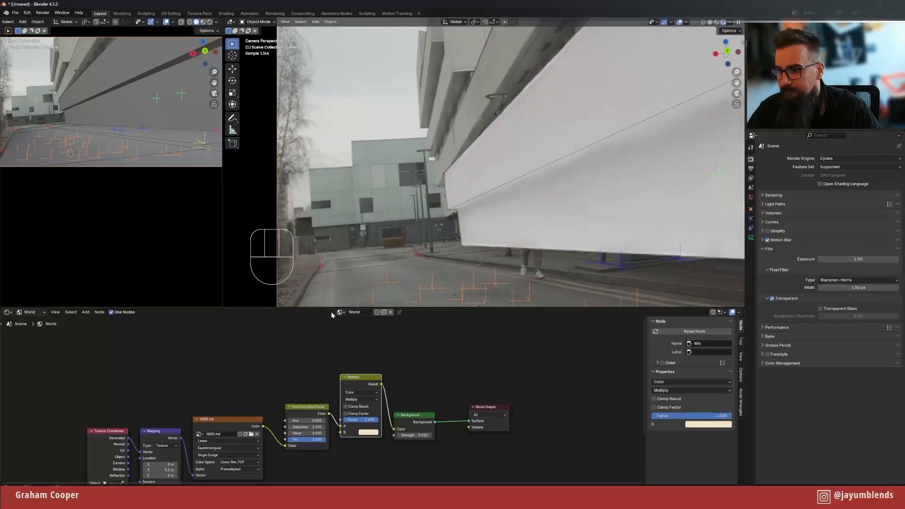
pyautogui.moveTo(337, 308); pyautogui.dragTo(338, 393)
pyautogui.keyDown('shift'); pyautogui.moveTo(470, 274); pyautogui.dragTo(428, 236, button='middle'); pyautogui.keyUp('shift')
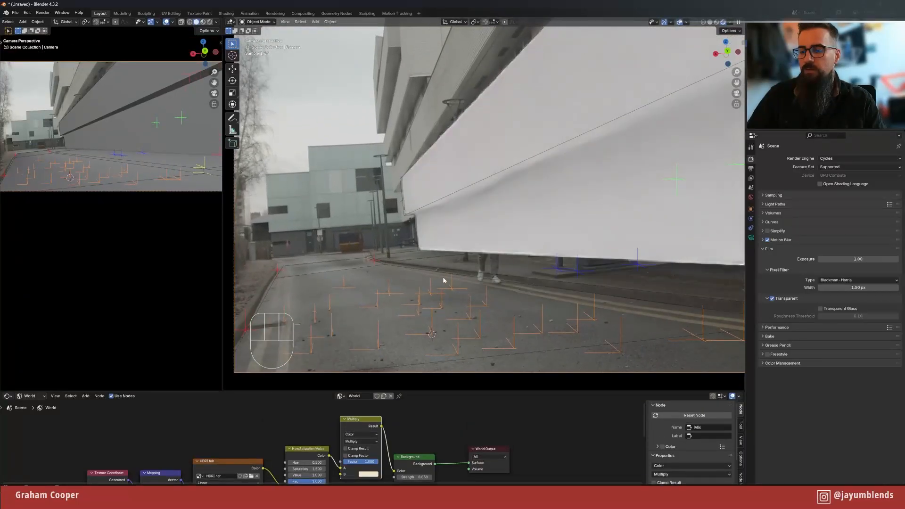
# - Check the Ground object's Visibility settings, and enable Shadow Catcher on both building blocks, Cube and Cube.001
pyautogui.click(393, 279)
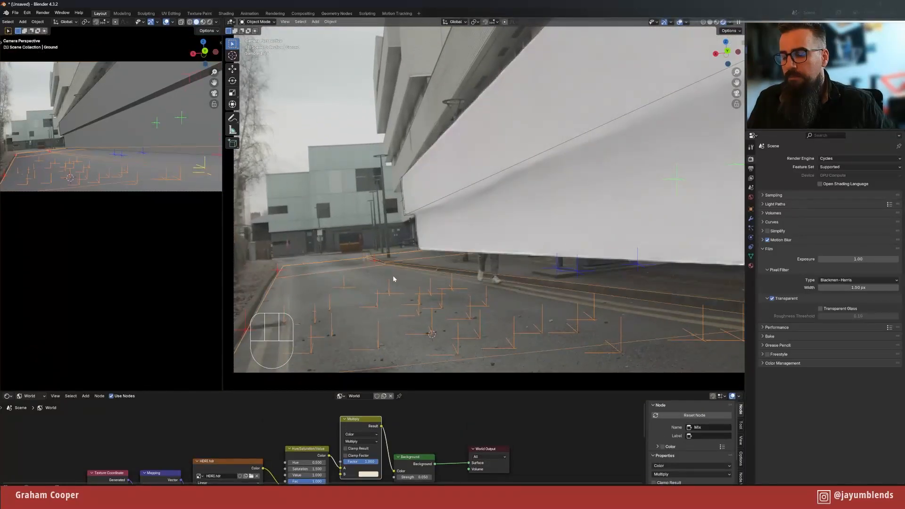
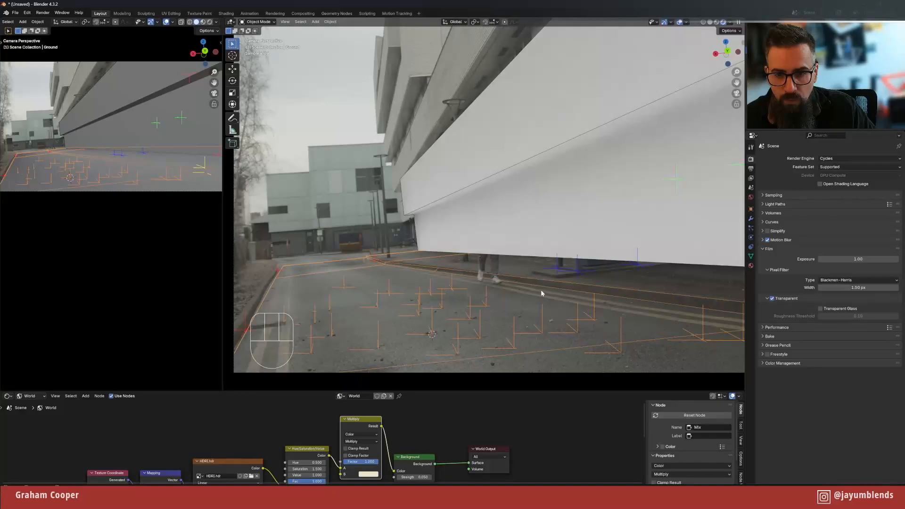
pyautogui.click(750, 209)
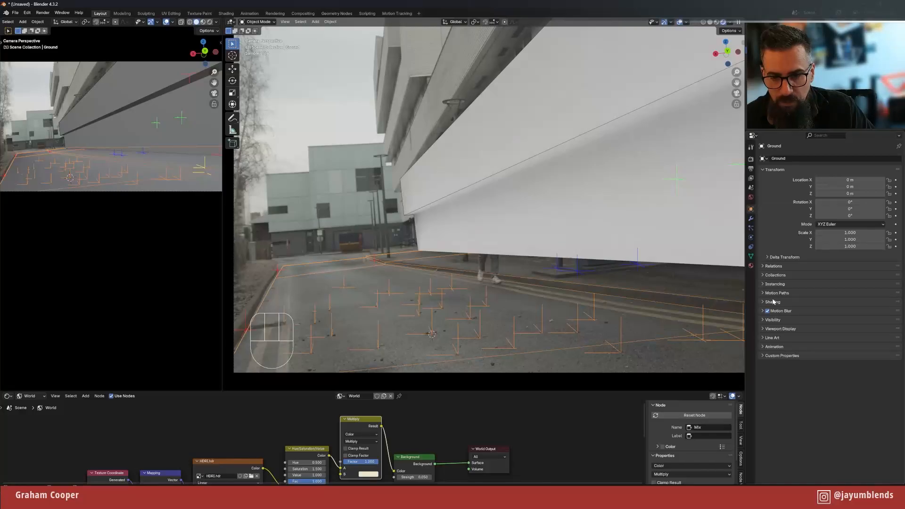
pyautogui.click(765, 320)
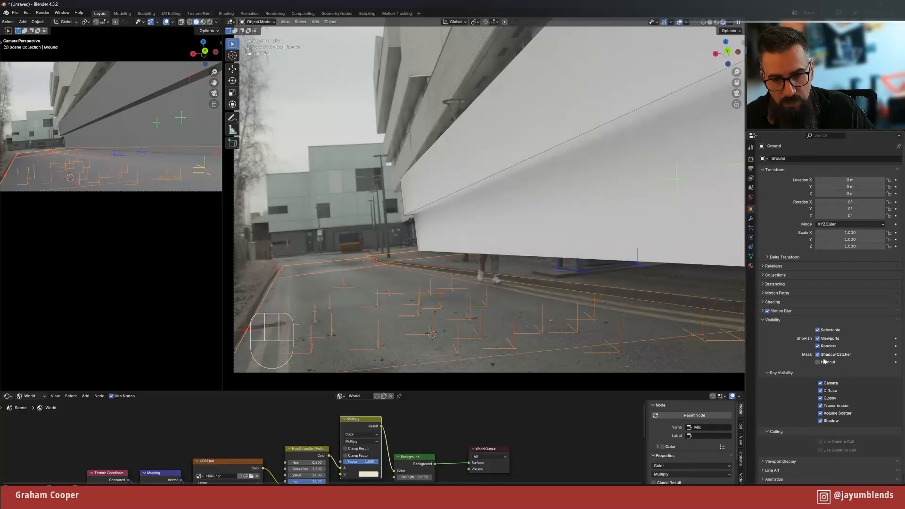
pyautogui.click(620, 187)
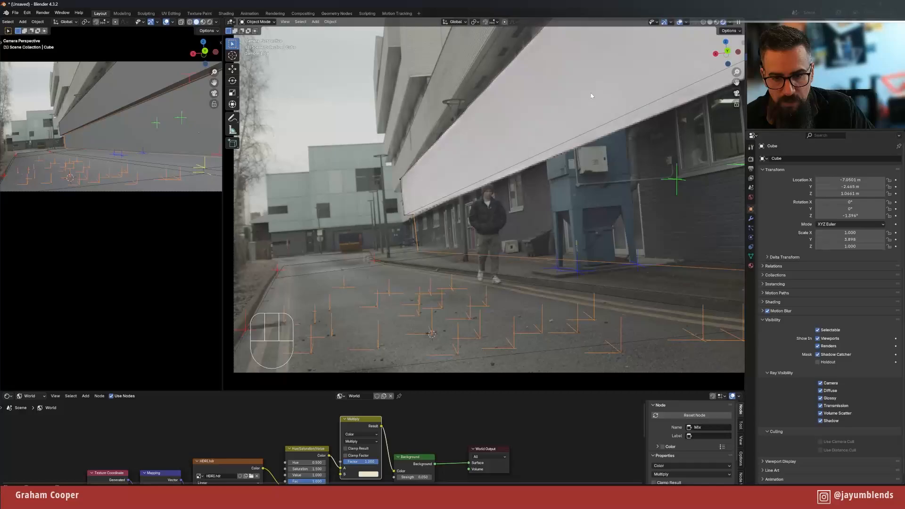
pyautogui.click(817, 354)
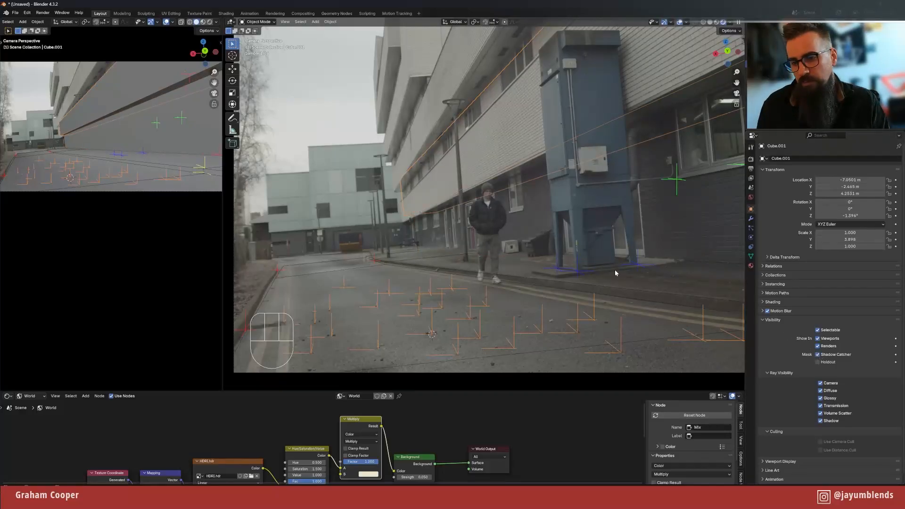
# - Fit the whole camera frame in the main viewport and switch the smaller camera viewport to Rendered shading
pyautogui.keyDown('shift'); pyautogui.moveTo(599, 175); pyautogui.dragTo(541, 157, button='middle'); pyautogui.keyUp('shift')
pyautogui.scroll(-2, 528, 172)
pyautogui.scroll(2, 528, 171)
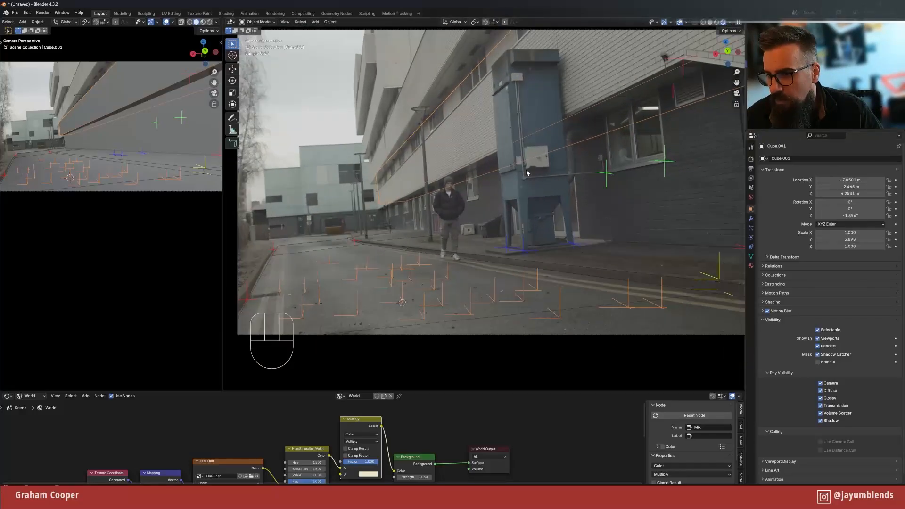
pyautogui.scroll(-2, 525, 172)
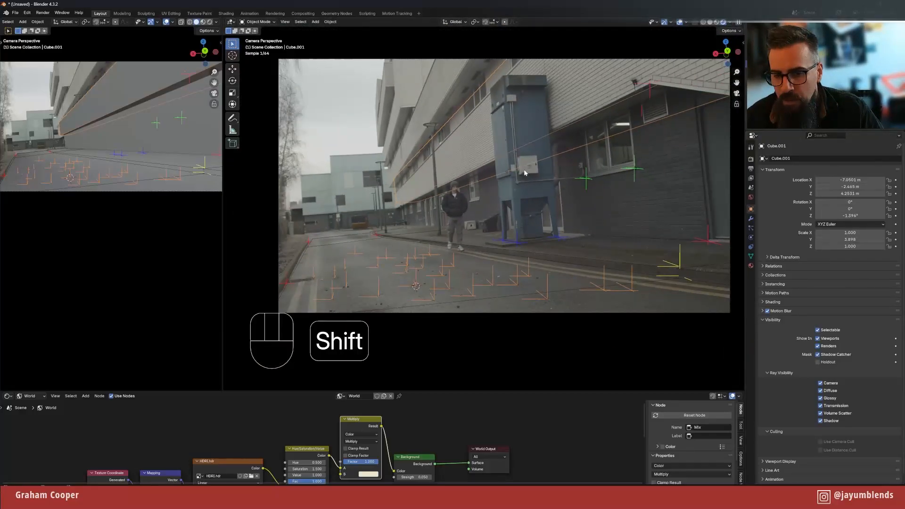
pyautogui.keyDown('shift'); pyautogui.moveTo(525, 172); pyautogui.dragTo(498, 172, button='middle'); pyautogui.keyUp('shift')
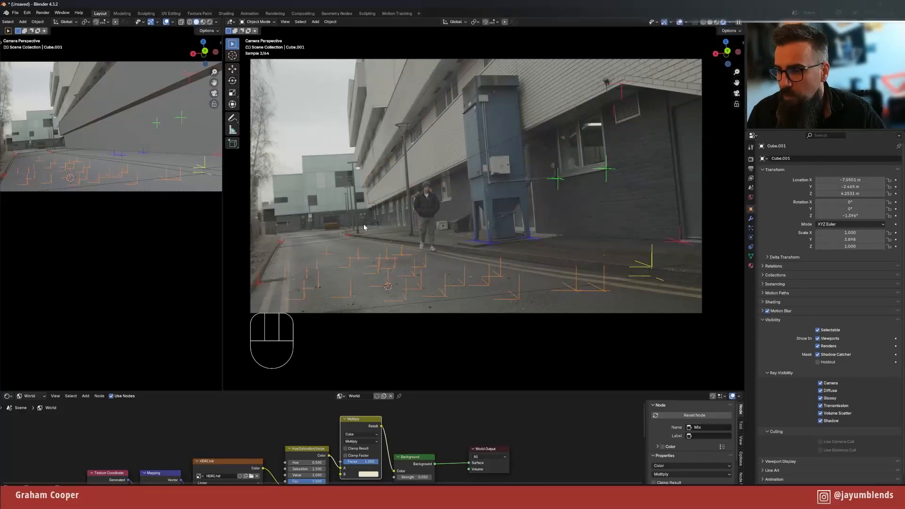
pyautogui.press('z')
pyautogui.click(125, 94)
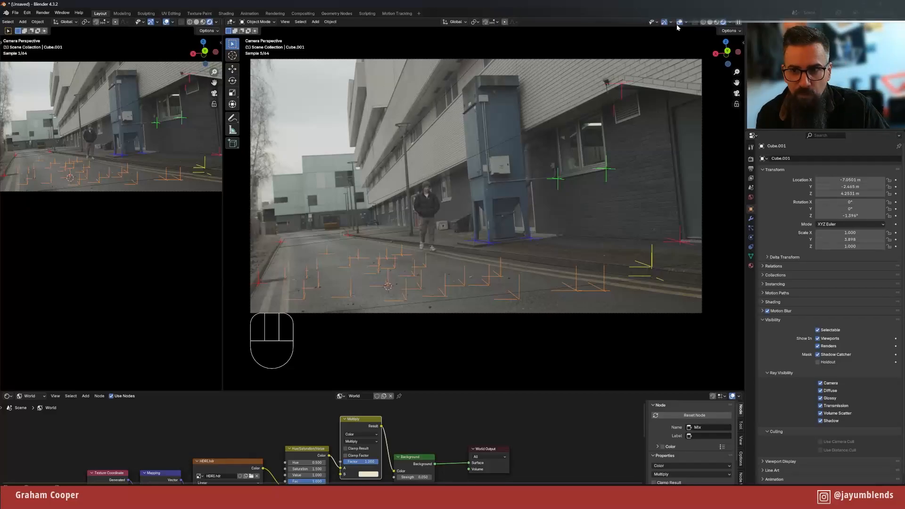
# - Turn off the Wireframe overlay in the main viewport, and merge the smaller camera viewport into it with the whole frame visible
pyautogui.click(688, 22)
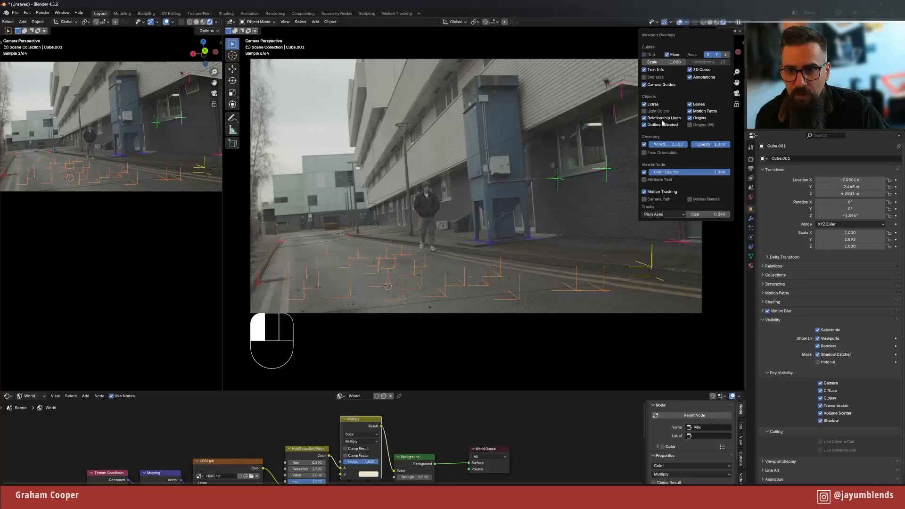
pyautogui.click(644, 144)
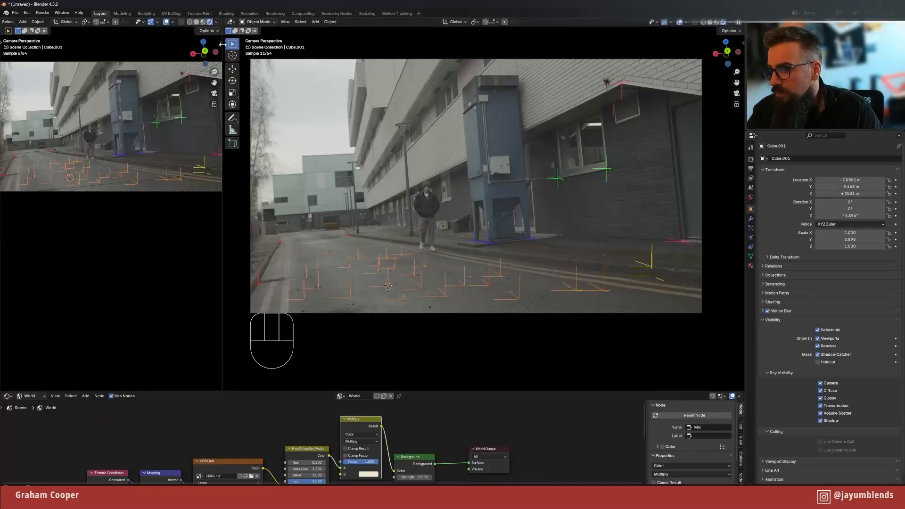
pyautogui.moveTo(222, 43); pyautogui.dragTo(212, 61, button='right')
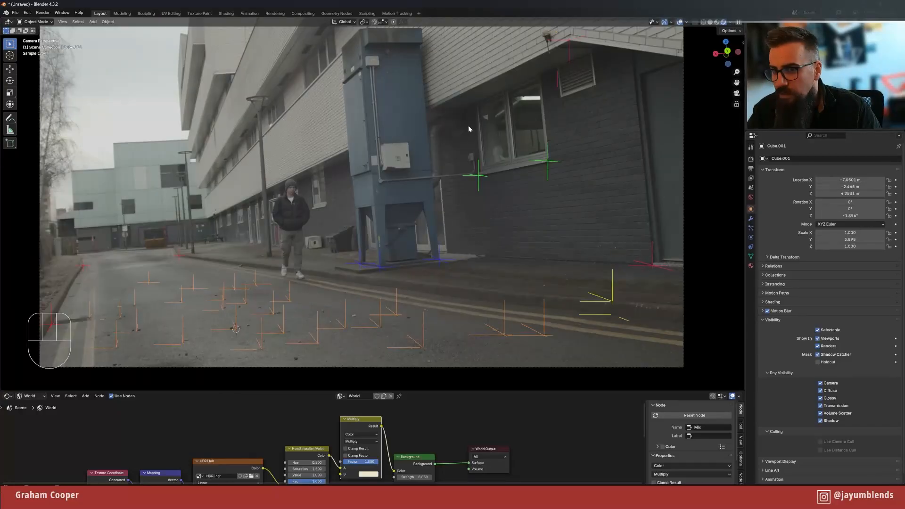
pyautogui.scroll(1, 462, 142)
pyautogui.scroll(-3, 462, 142)
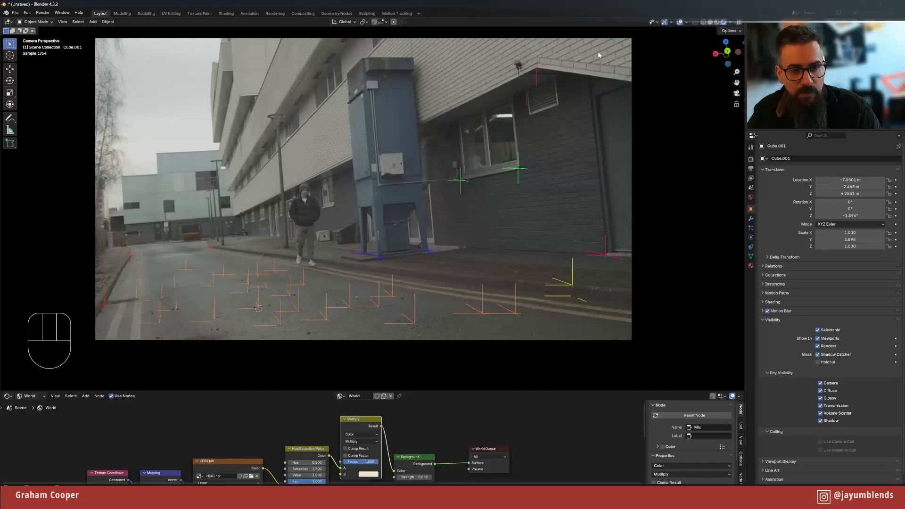
pyautogui.keyDown('shift'); pyautogui.moveTo(433, 152); pyautogui.dragTo(465, 181, button='middle'); pyautogui.keyUp('shift')
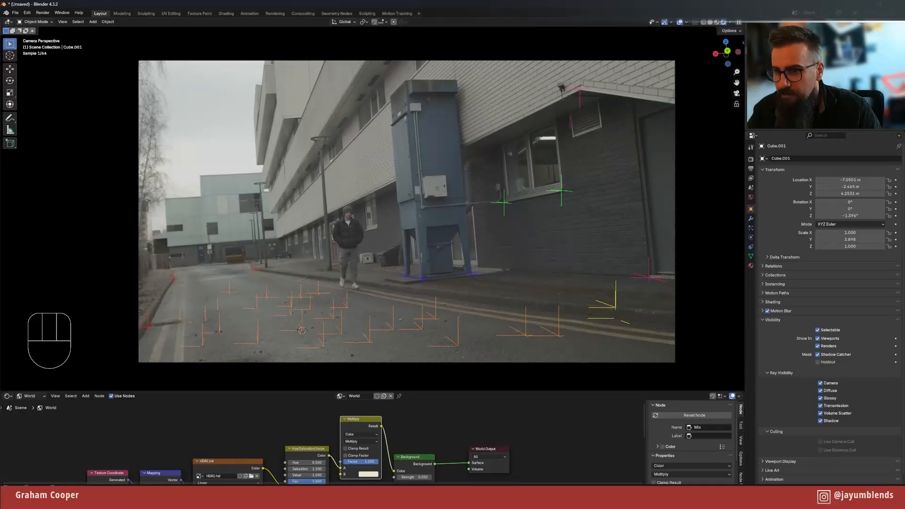
# - Set the Proxy Render Size of the camera's background movie clip to 25%
pyautogui.click(782, 75)
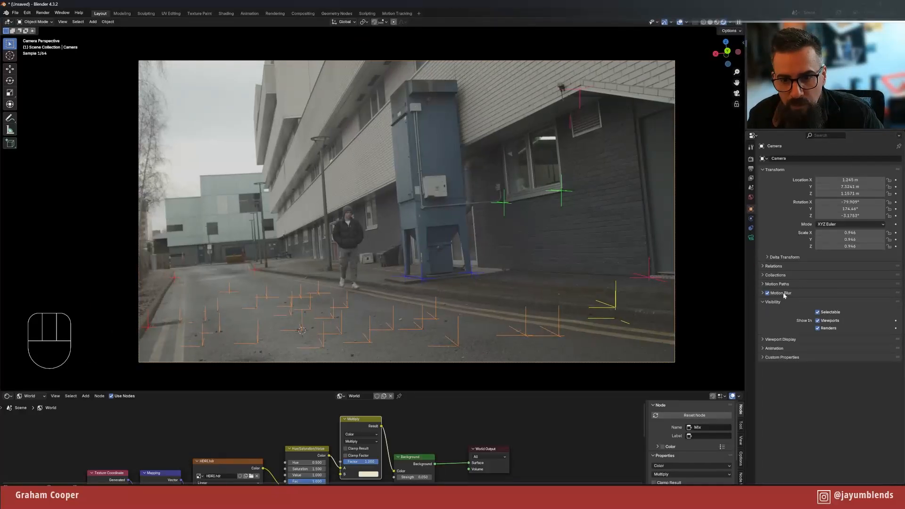
pyautogui.click(751, 237)
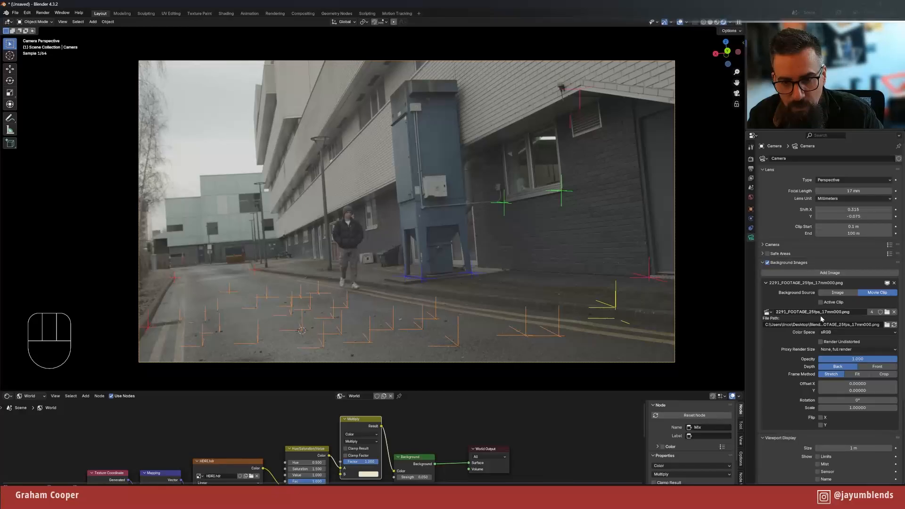
pyautogui.click(837, 351)
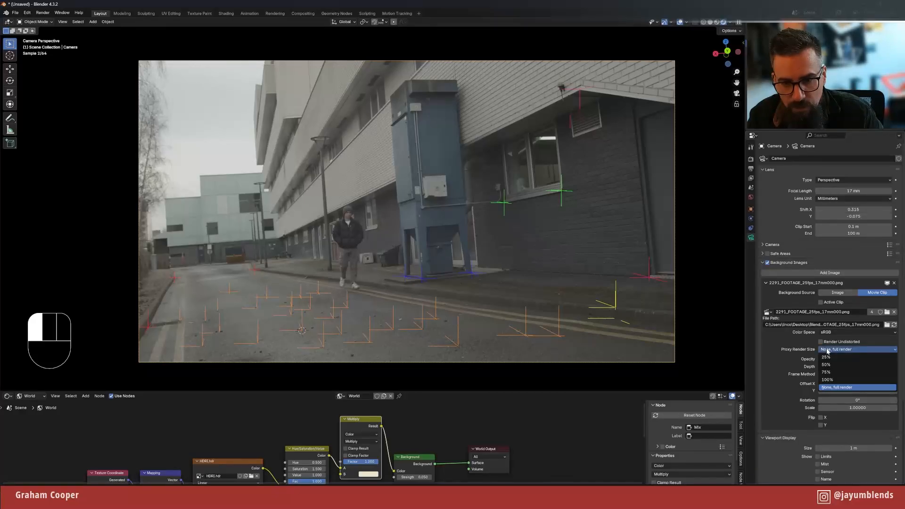
pyautogui.click(831, 357)
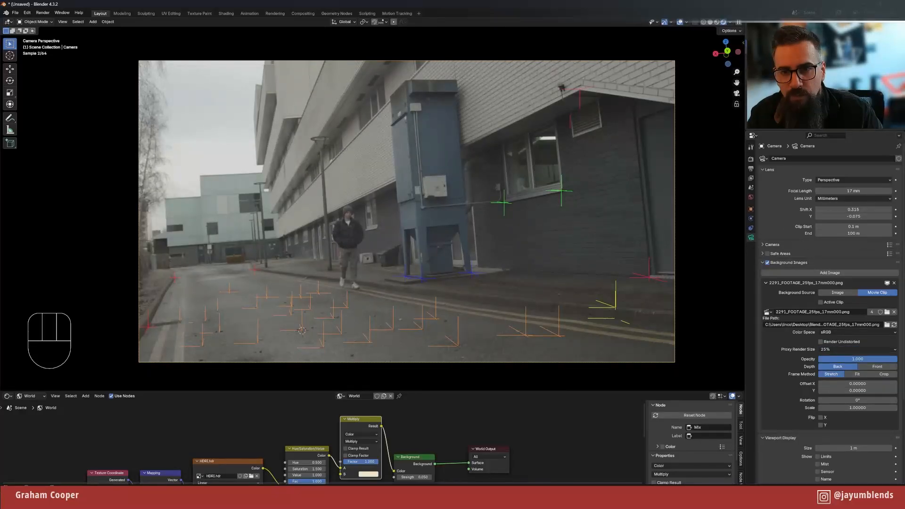
pyautogui.moveTo(744, 36); pyautogui.dragTo(783, 38)
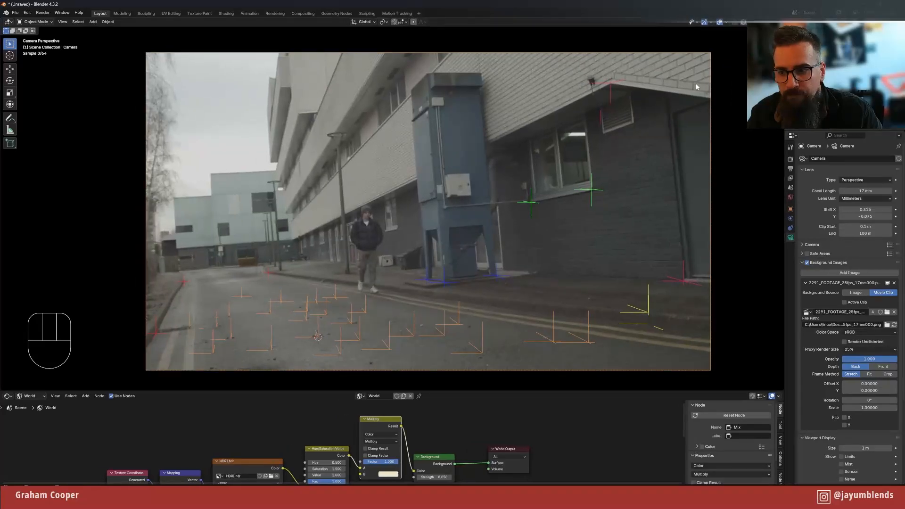
pyautogui.scroll(3, 556, 170)
pyautogui.scroll(-4, 556, 170)
pyautogui.scroll(3, 556, 168)
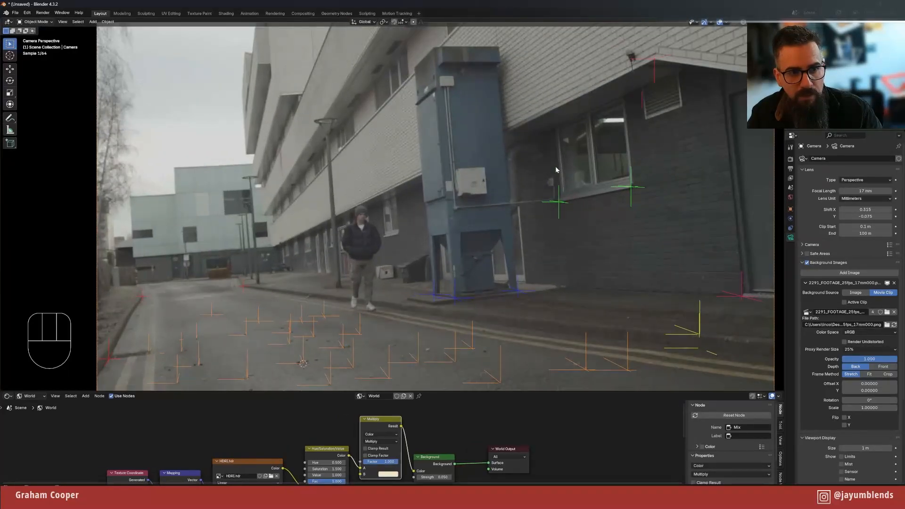
pyautogui.scroll(-2, 556, 168)
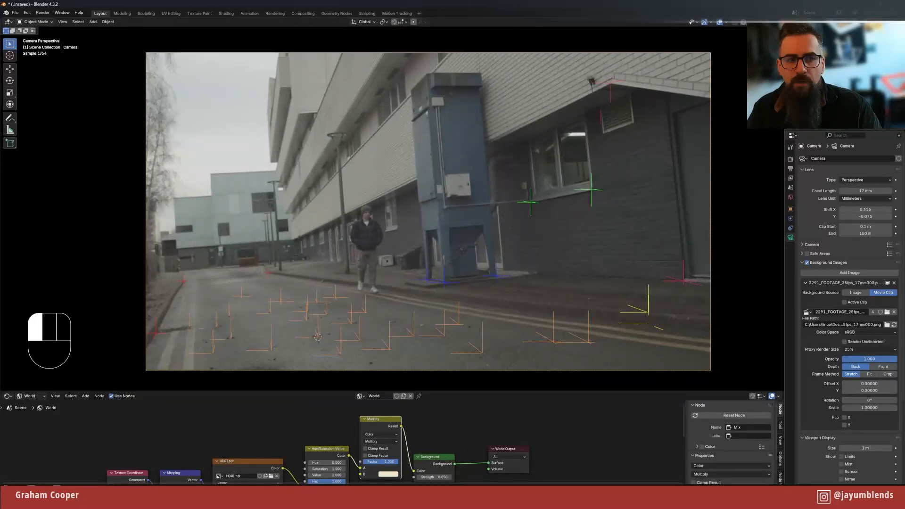
pyautogui.moveTo(784, 137); pyautogui.dragTo(743, 79)
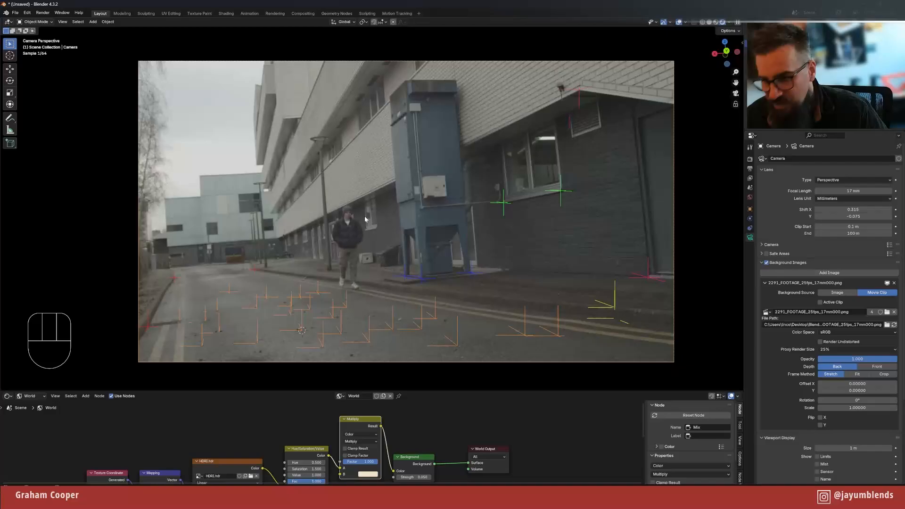
# - Add a UV sphere at the 3D cursor on the road and raise it along Z until it sits on the ground
pyautogui.hotkey('shift', 'a')
pyautogui.moveTo(312, 271)
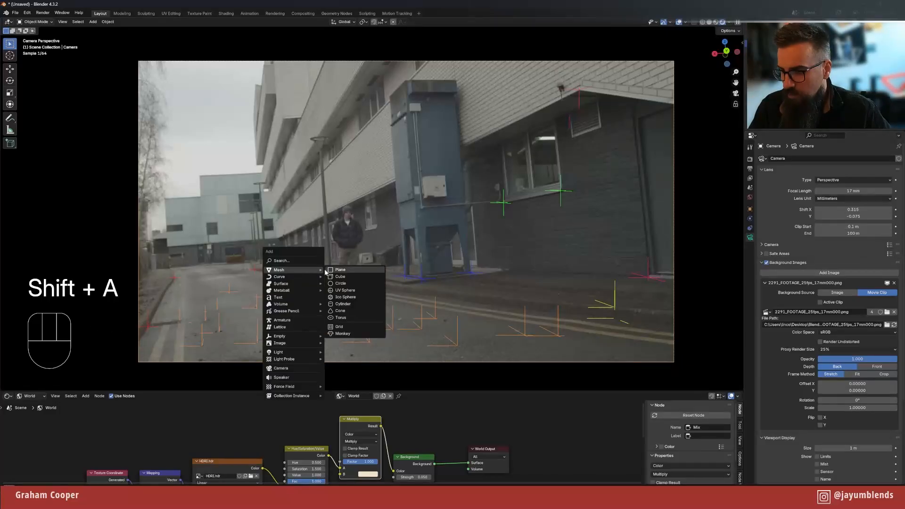
pyautogui.click(345, 290)
pyautogui.press('g')
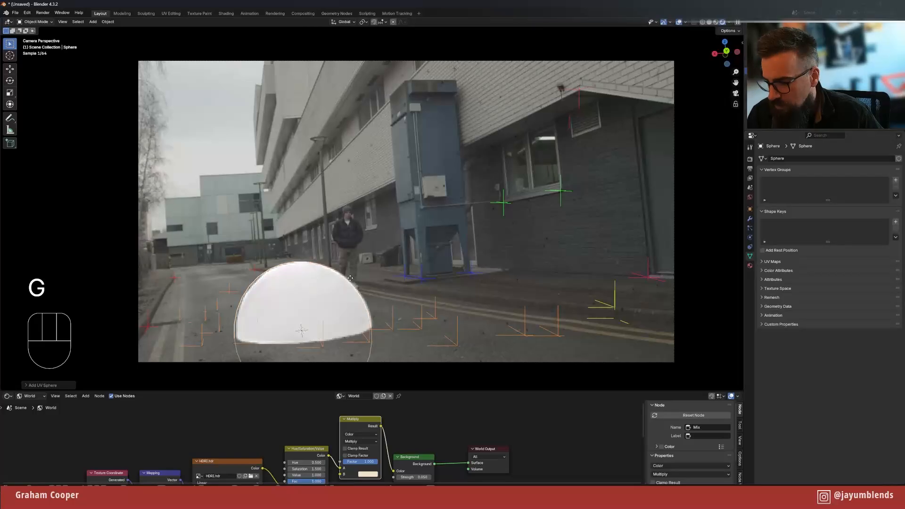
pyautogui.press('z')
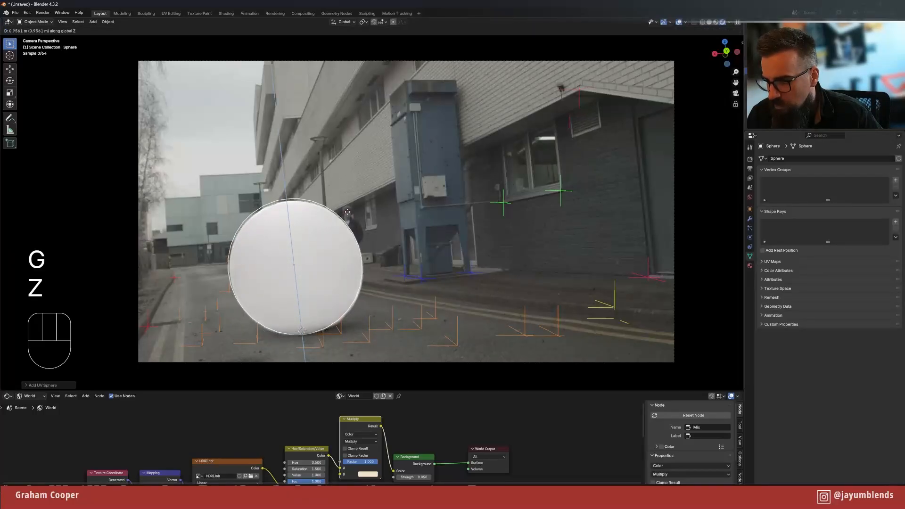
pyautogui.click(434, 268)
# - Scale the sphere down to about half its size and lower it along Z back onto the road surface
pyautogui.press('s')
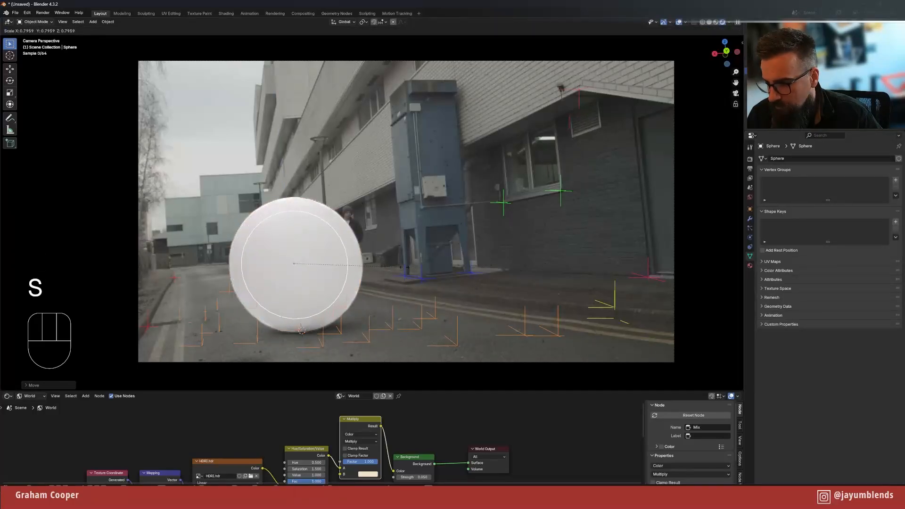
pyautogui.click(370, 271)
pyautogui.press('g')
pyautogui.press('z')
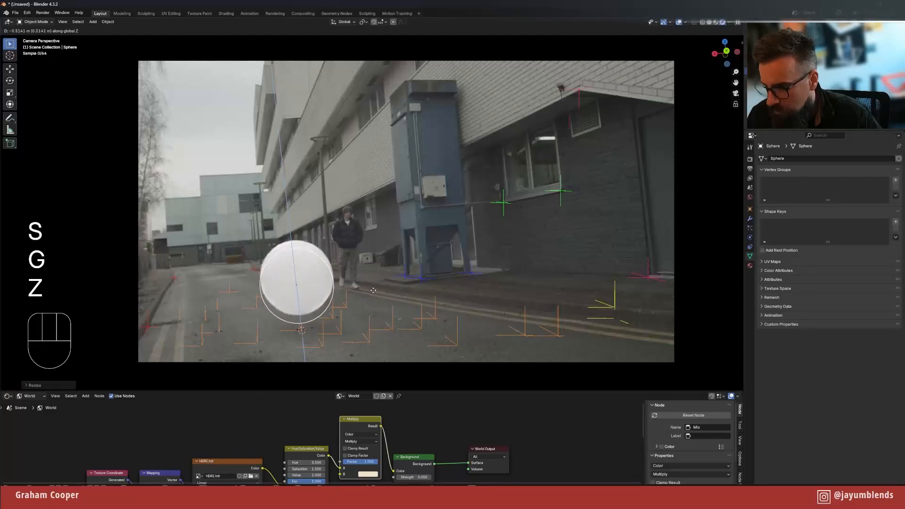
pyautogui.click(375, 299)
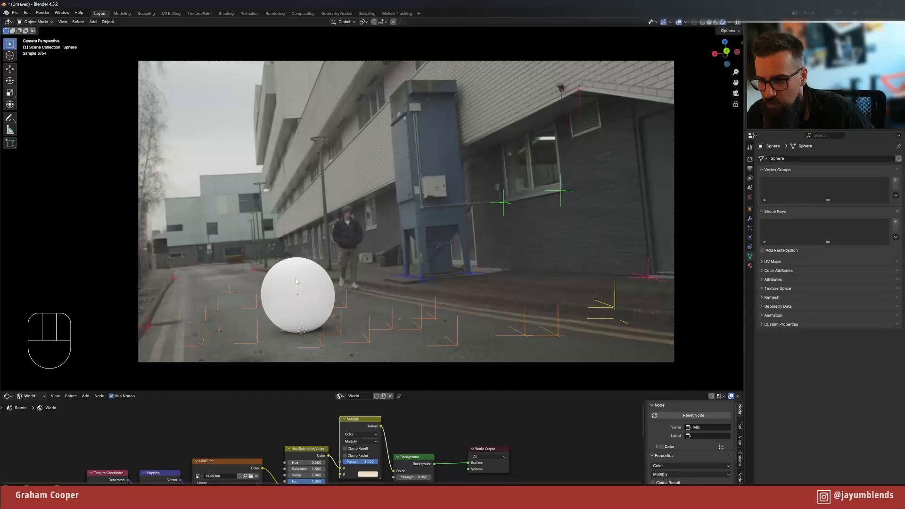
# - Give the sphere a new chrome-like material with Metallic at 1.000 and Roughness at 0.100
pyautogui.click(749, 266)
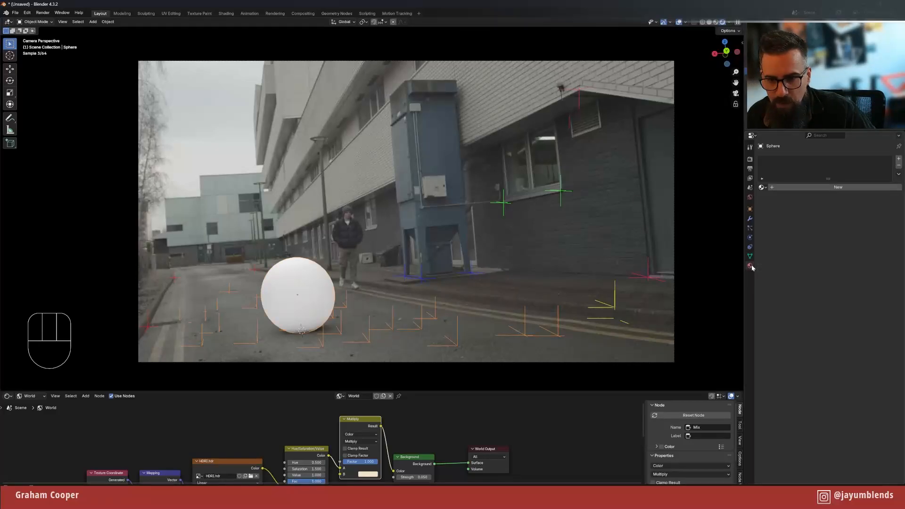
pyautogui.click(838, 187)
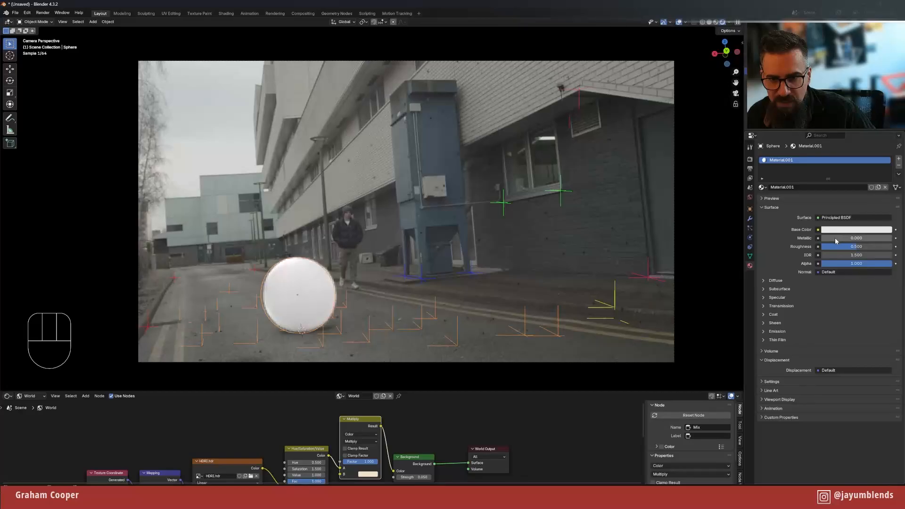
pyautogui.moveTo(839, 238)
pyautogui.mouseDown()
pyautogui.moveTo(885, 238)
pyautogui.moveTo(819, 247)
pyautogui.moveTo(829, 247)
pyautogui.mouseUp()
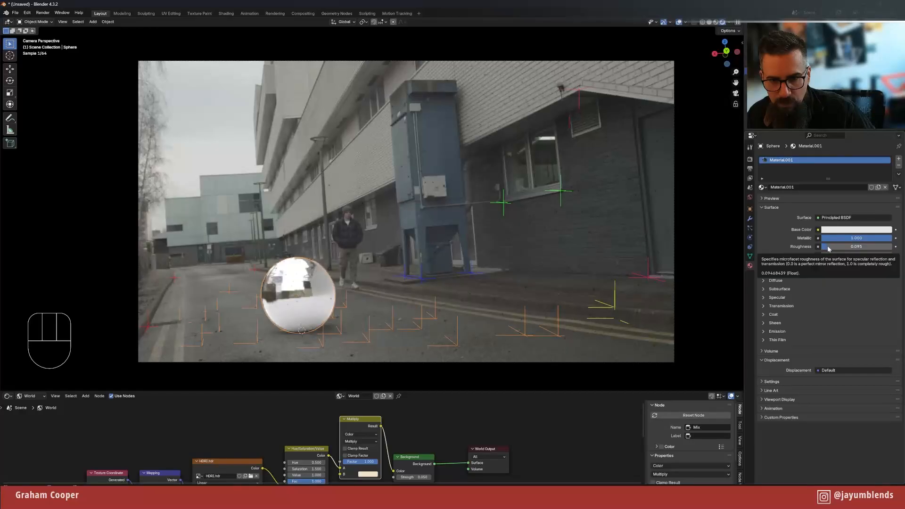
pyautogui.click(889, 246)
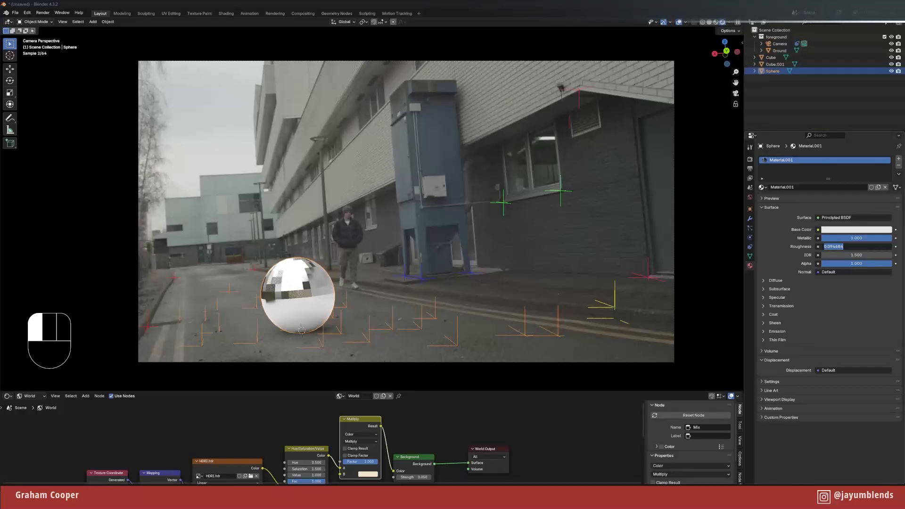
pyautogui.click(808, 254)
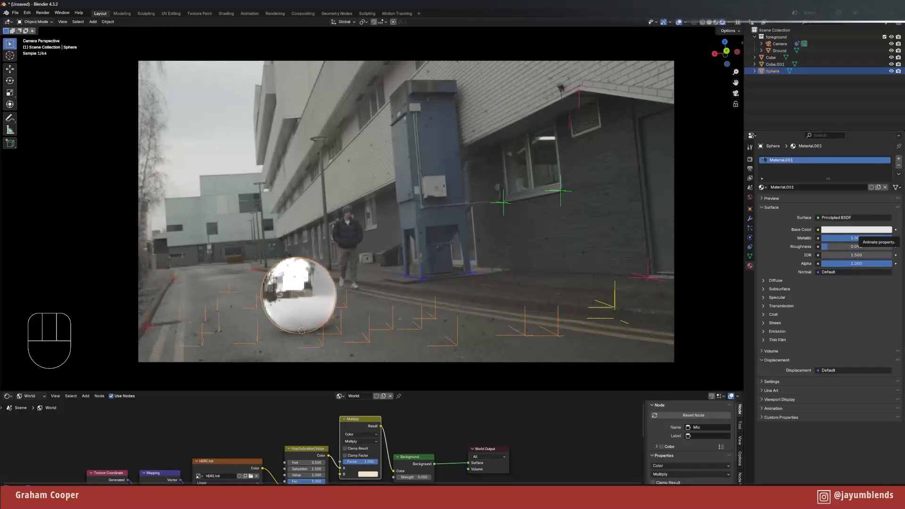
pyautogui.click(848, 246)
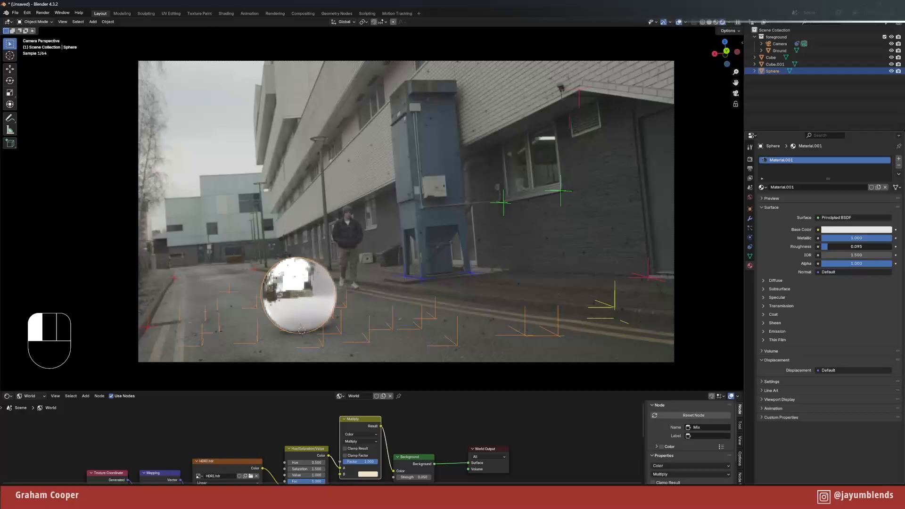
pyautogui.press('BackSpace')
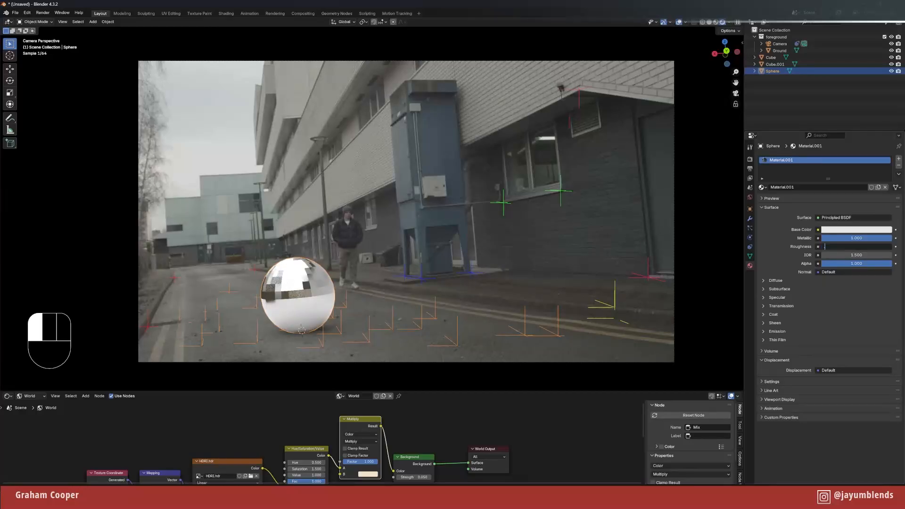
pyautogui.click(821, 263)
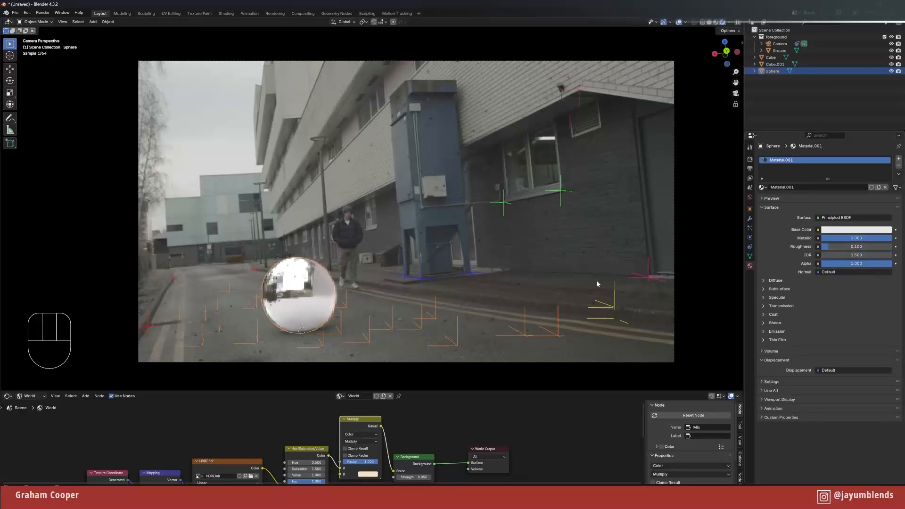
# - Apply Shade Smooth to the sphere and deselect it
pyautogui.rightClick(295, 302)
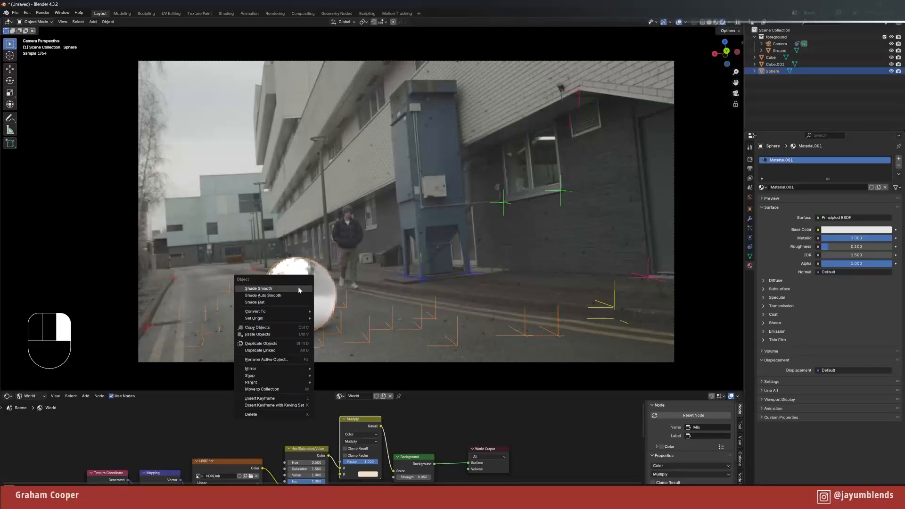
pyautogui.click(299, 289)
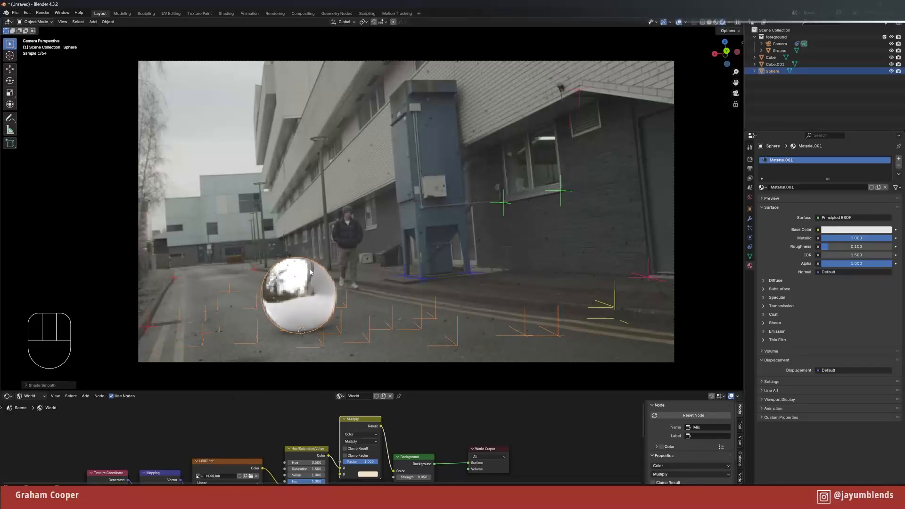
pyautogui.click(118, 257)
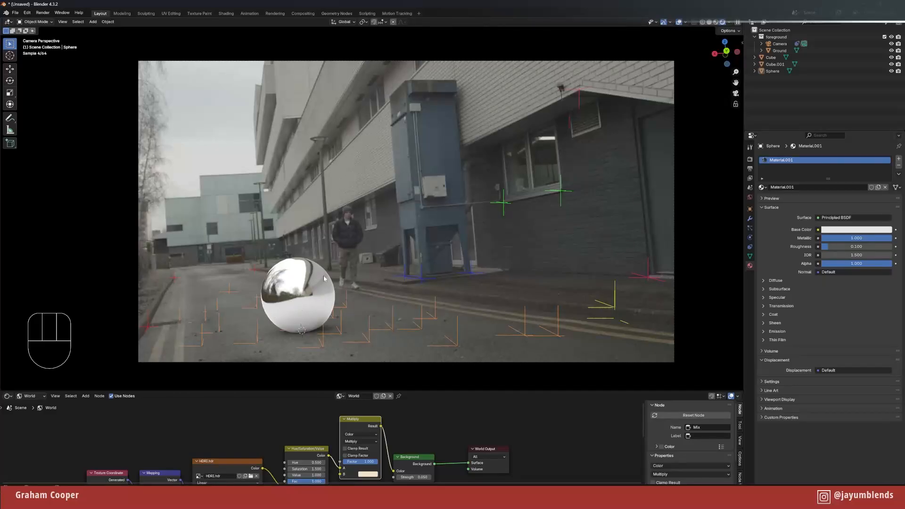
# - Select the Ground plane and switch the viewport to Material Preview shading
pyautogui.scroll(4, 291, 292)
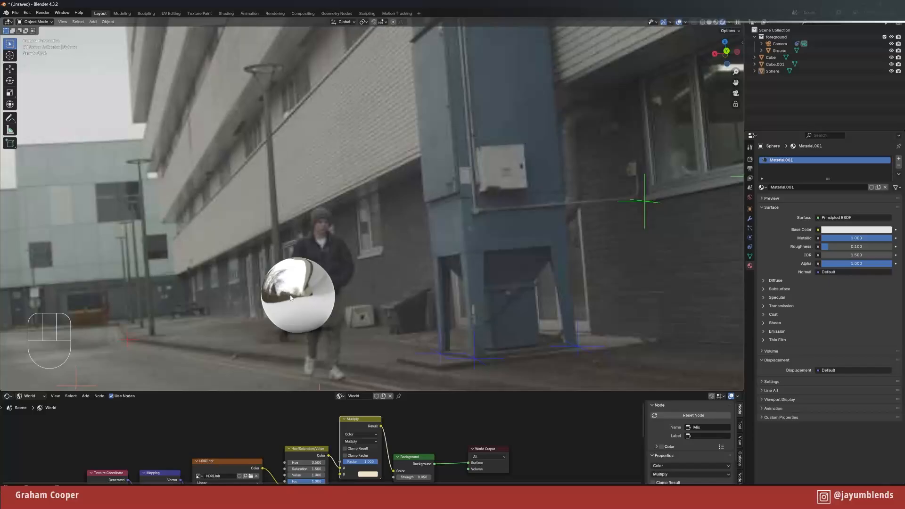
pyautogui.keyDown('shift'); pyautogui.moveTo(286, 321); pyautogui.dragTo(408, 190, button='middle'); pyautogui.keyUp('shift')
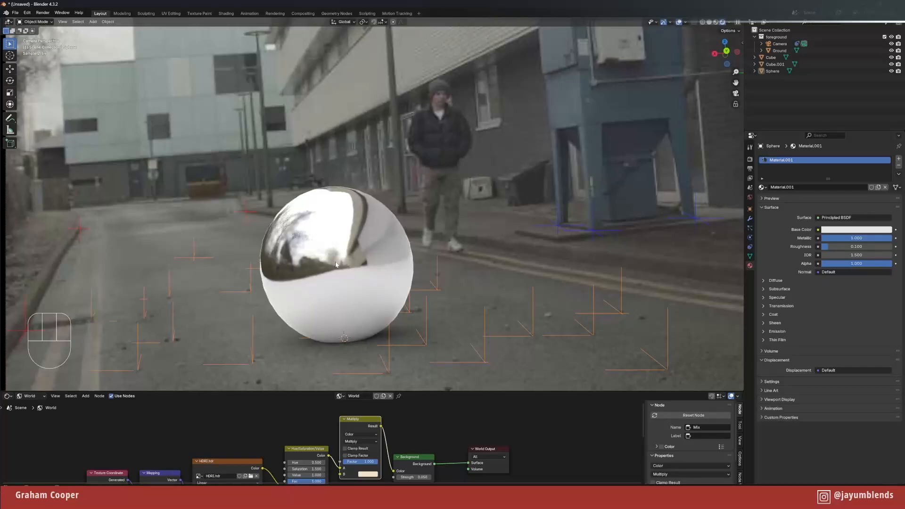
pyautogui.scroll(-3, 507, 196)
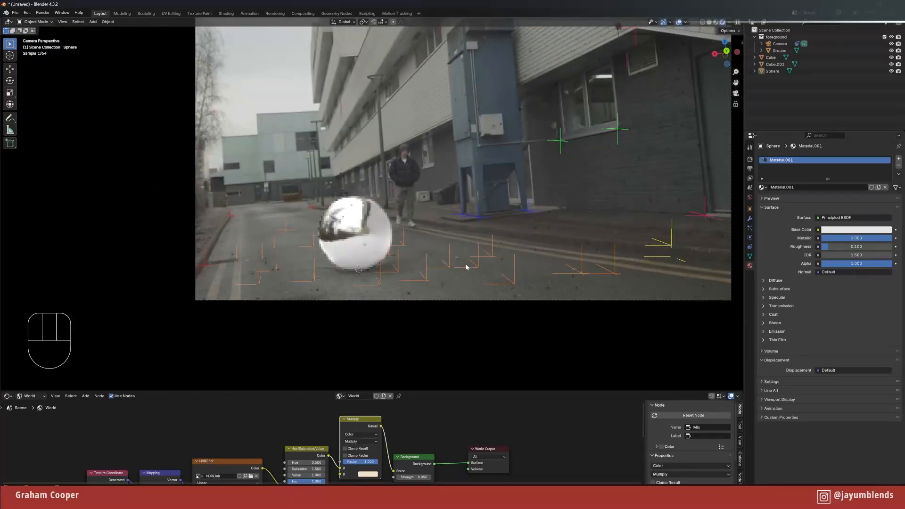
pyautogui.keyDown('shift'); pyautogui.moveTo(456, 263); pyautogui.dragTo(422, 280, button='middle'); pyautogui.keyUp('shift')
pyautogui.click(414, 297)
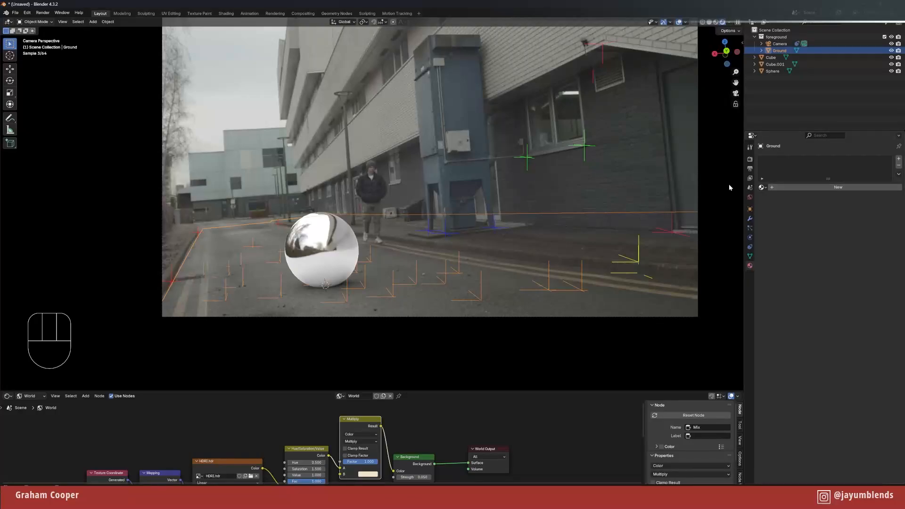
pyautogui.click(715, 21)
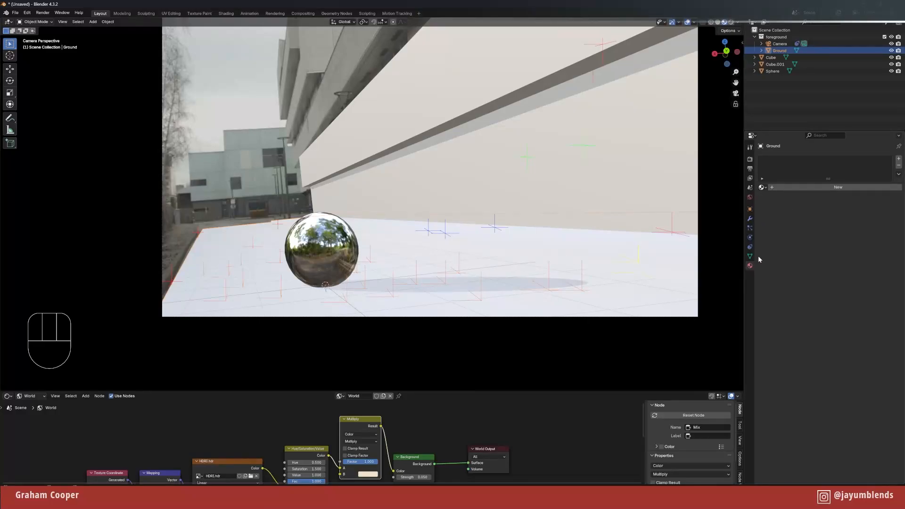
# - Create a new material on the Ground plane and name it projection
pyautogui.click(801, 187)
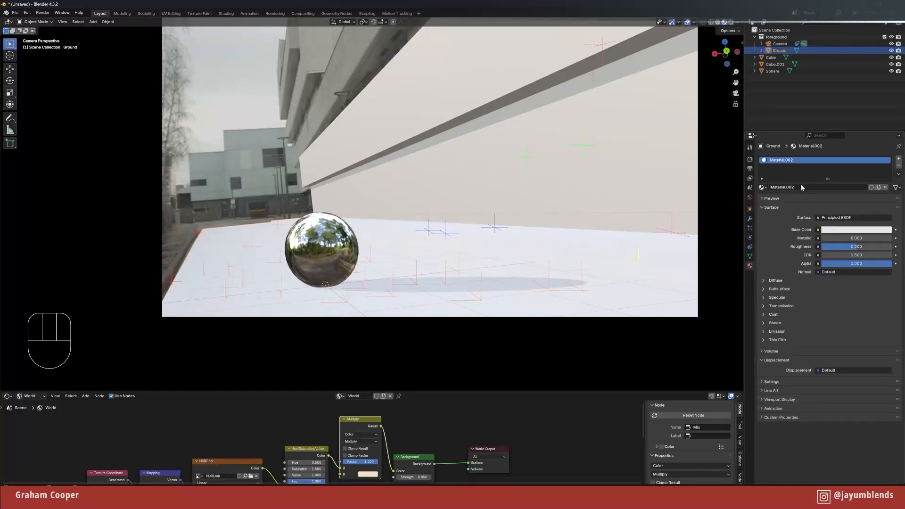
pyautogui.click(784, 189)
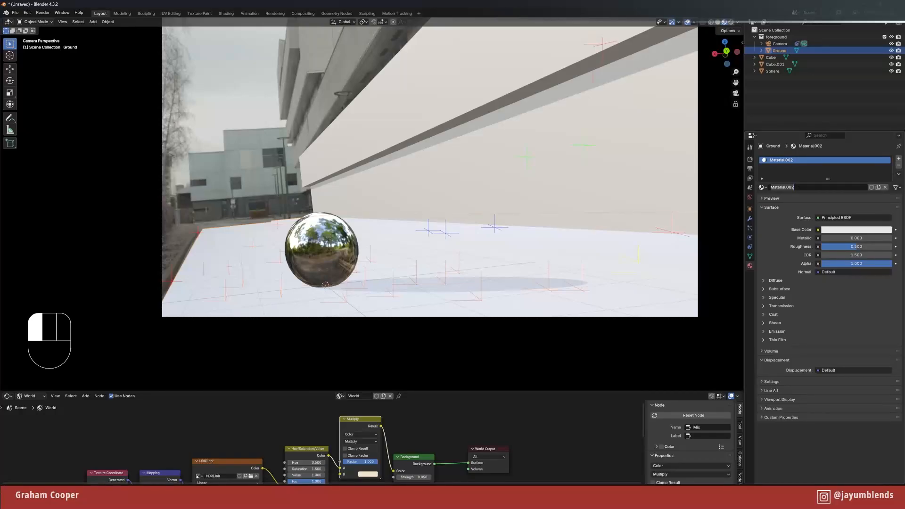
pyautogui.write('projection')
pyautogui.press('Return')
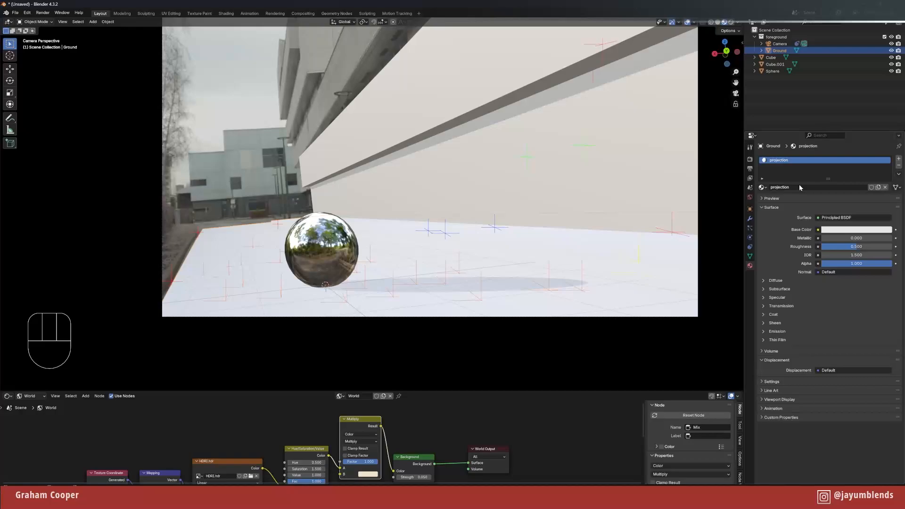
# - Change the projection material's surface shader to Diffuse BSDF and set its Roughness to 1.000
pyautogui.click(836, 218)
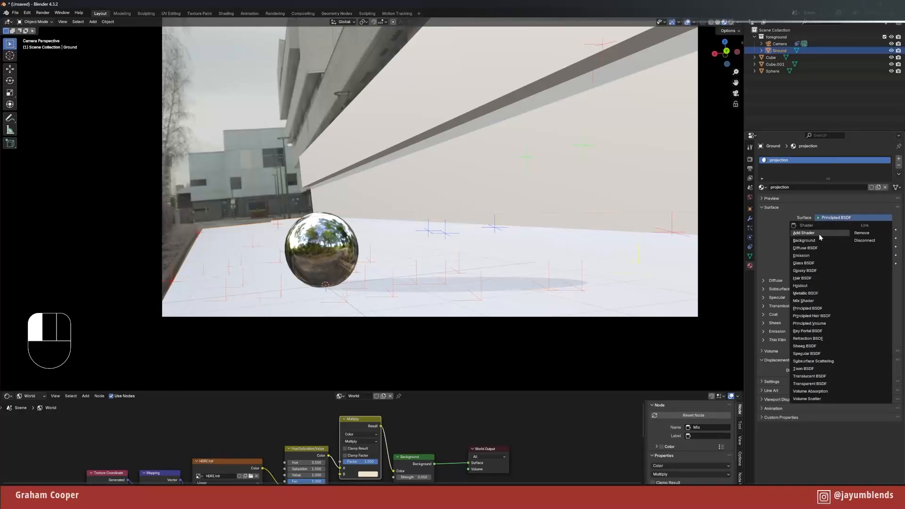
pyautogui.click(815, 248)
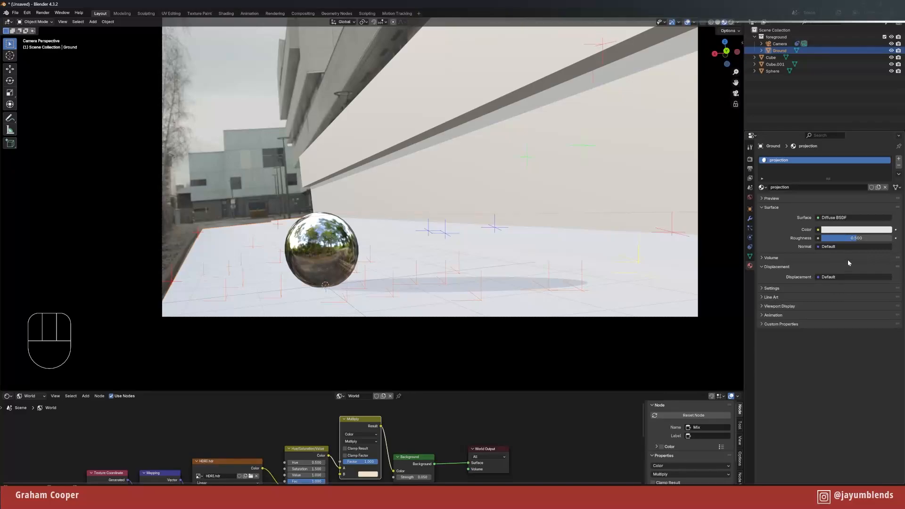
pyautogui.moveTo(855, 244); pyautogui.dragTo(892, 244)
# - Feed the diffuse colour from an Image Texture and show the projection material's nodes in an enlarged object shader editor
pyautogui.click(817, 230)
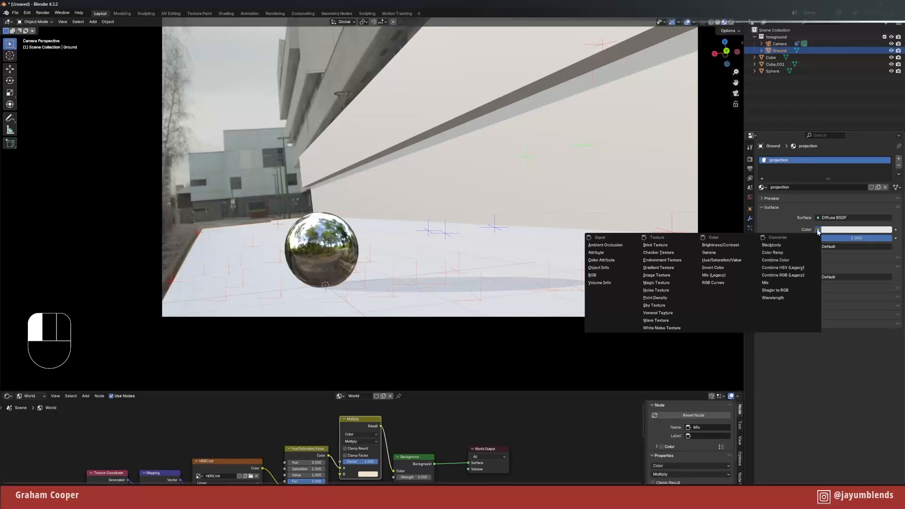
pyautogui.click(817, 230)
pyautogui.click(683, 270)
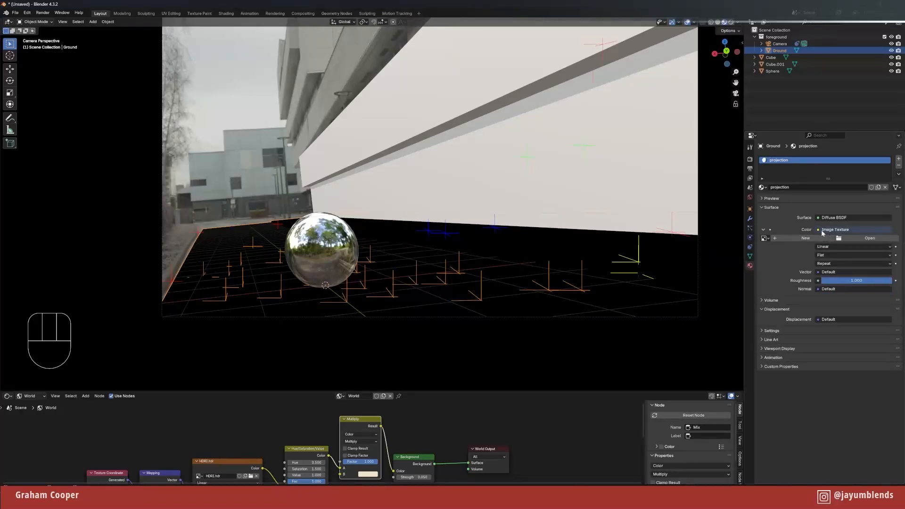
pyautogui.moveTo(174, 391); pyautogui.dragTo(26, 290)
pyautogui.moveTo(290, 378); pyautogui.dragTo(368, 318, button='middle')
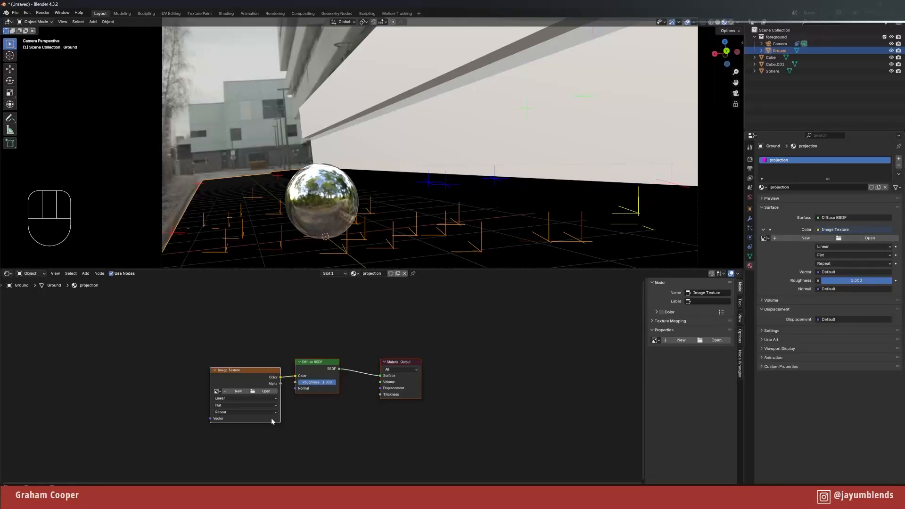
# - Load 00000001.jpg from the footage's BL_proxy subfolder proxy_25_undistorted into the Image Texture node
pyautogui.click(265, 391)
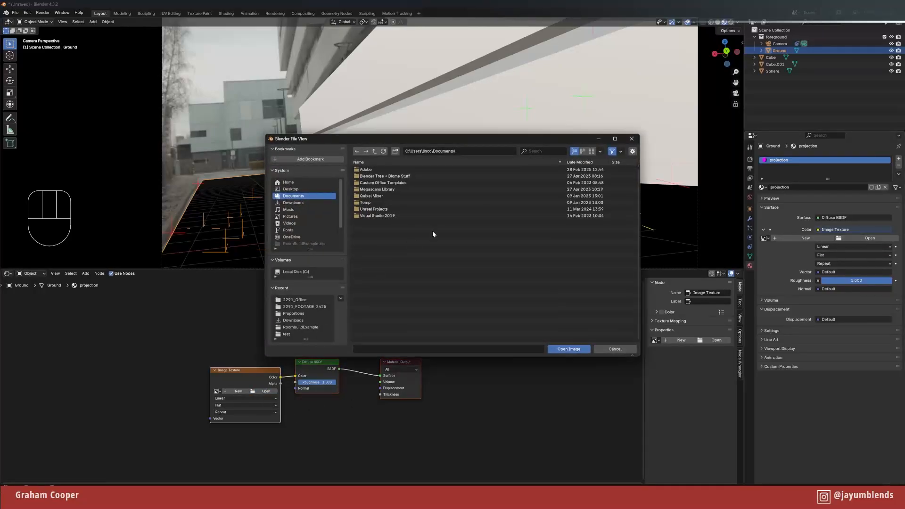
pyautogui.click(291, 189)
pyautogui.doubleClick(382, 168)
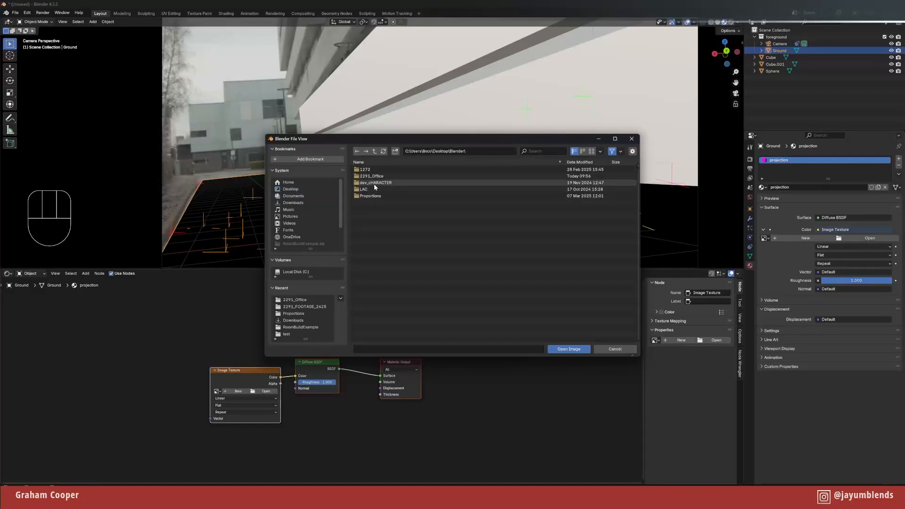
pyautogui.doubleClick(372, 177)
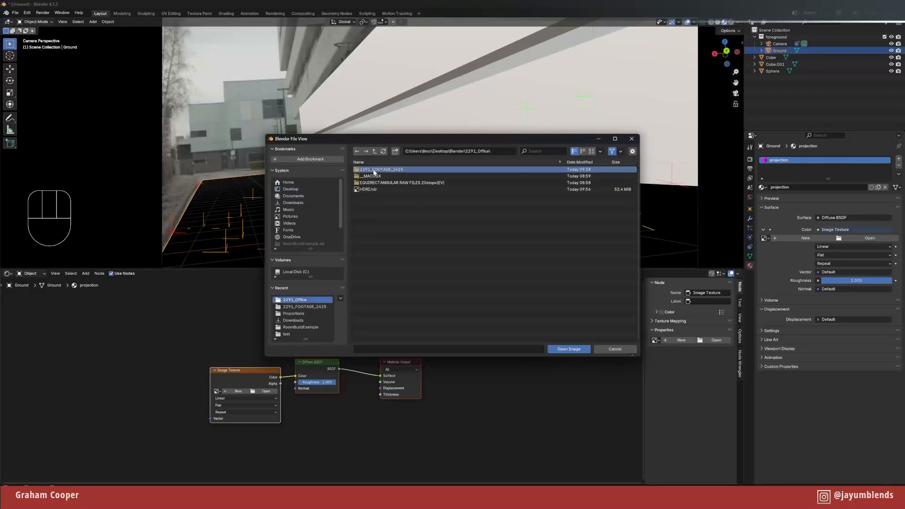
pyautogui.doubleClick(375, 170)
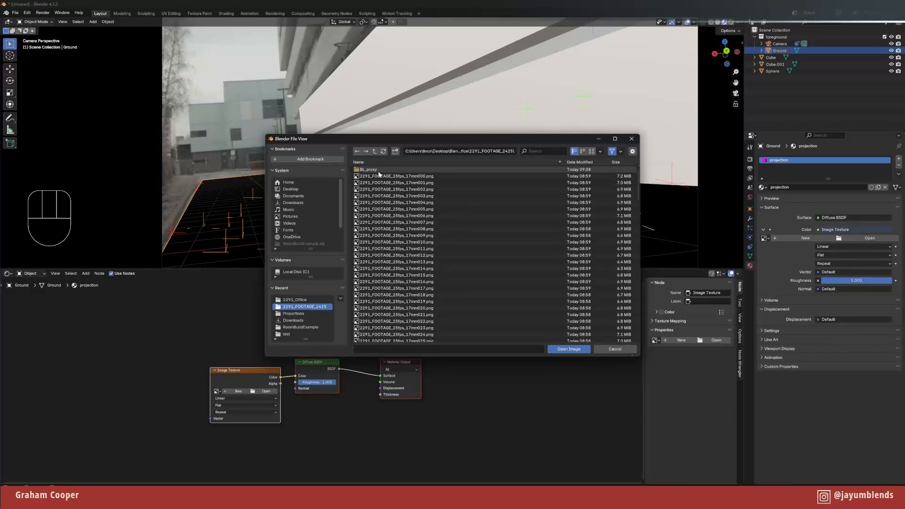
pyautogui.doubleClick(372, 169)
pyautogui.doubleClick(385, 170)
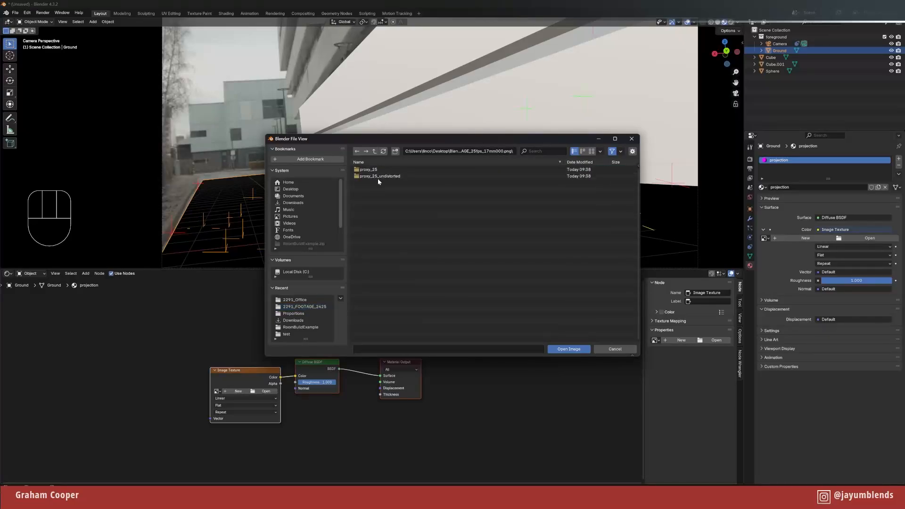
pyautogui.doubleClick(376, 177)
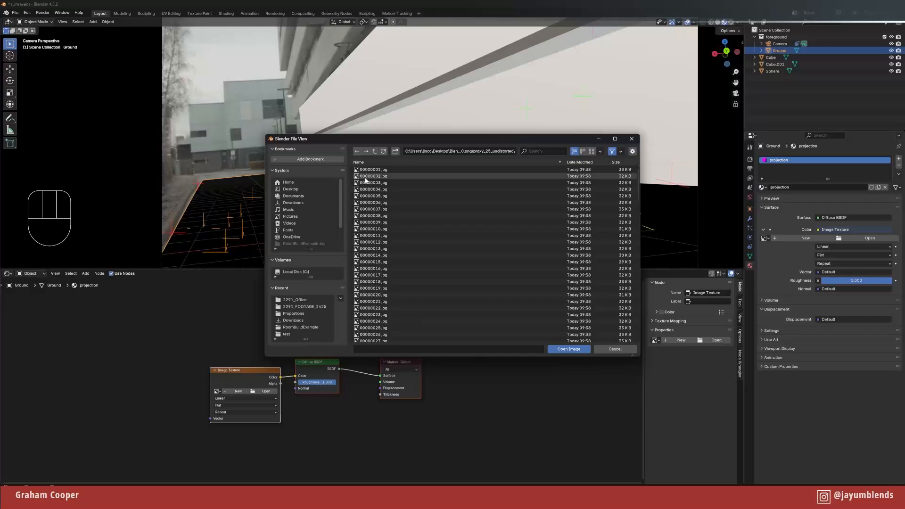
pyautogui.click(381, 170)
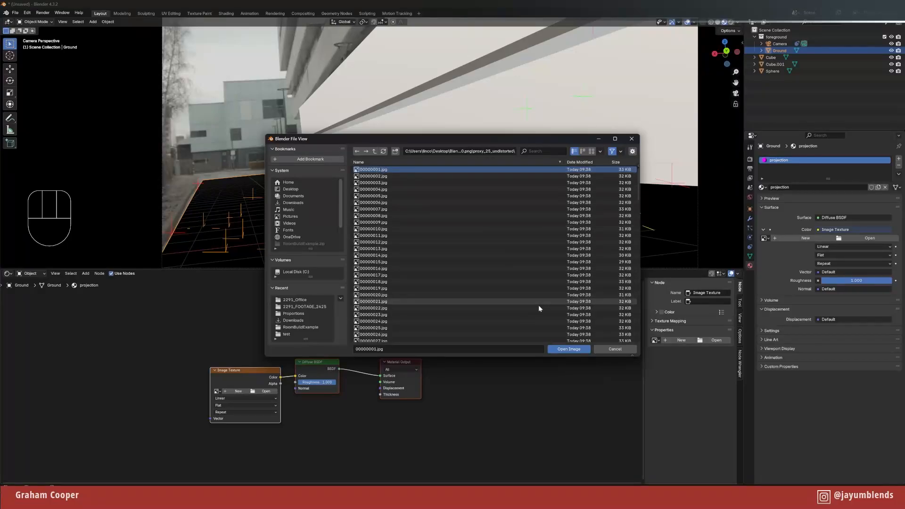
pyautogui.click(569, 349)
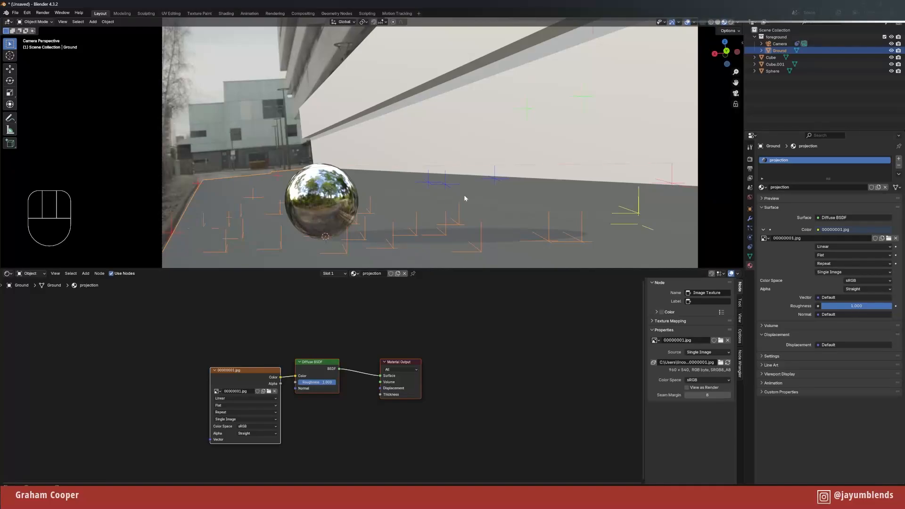
# - Add Texture Coordinate and Mapping nodes to the image texture and space them out before it
pyautogui.click(241, 343)
pyautogui.click(243, 369)
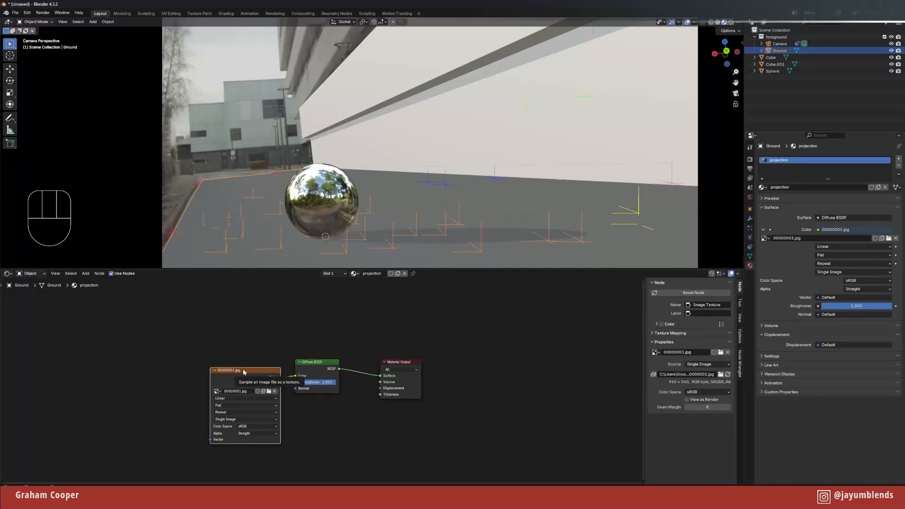
pyautogui.hotkey('ctrl', 't')
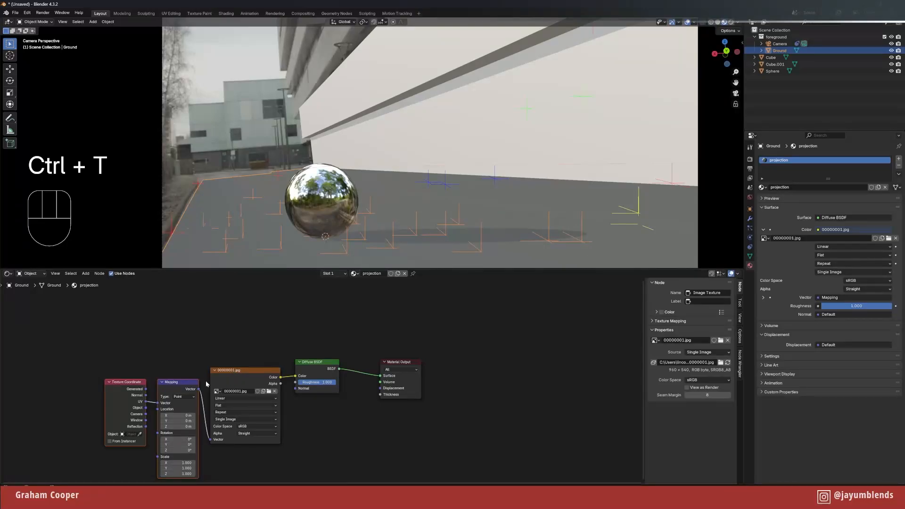
pyautogui.moveTo(109, 371); pyautogui.dragTo(193, 324, button='middle')
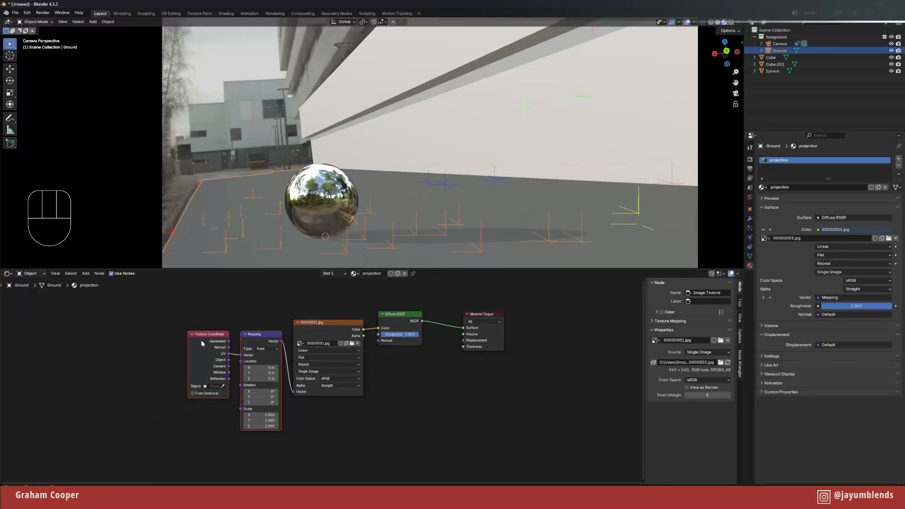
pyautogui.moveTo(202, 339); pyautogui.dragTo(164, 341)
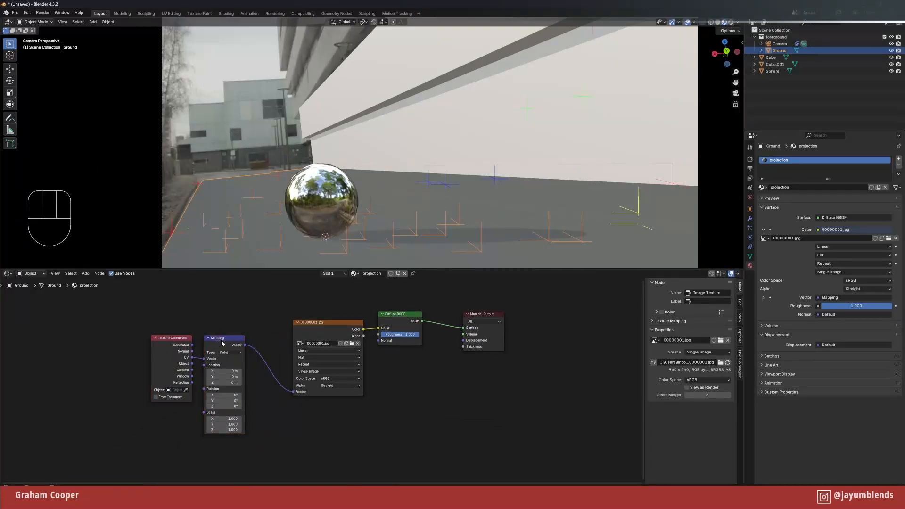
pyautogui.moveTo(227, 340); pyautogui.dragTo(250, 333)
pyautogui.moveTo(172, 339); pyautogui.dragTo(165, 337)
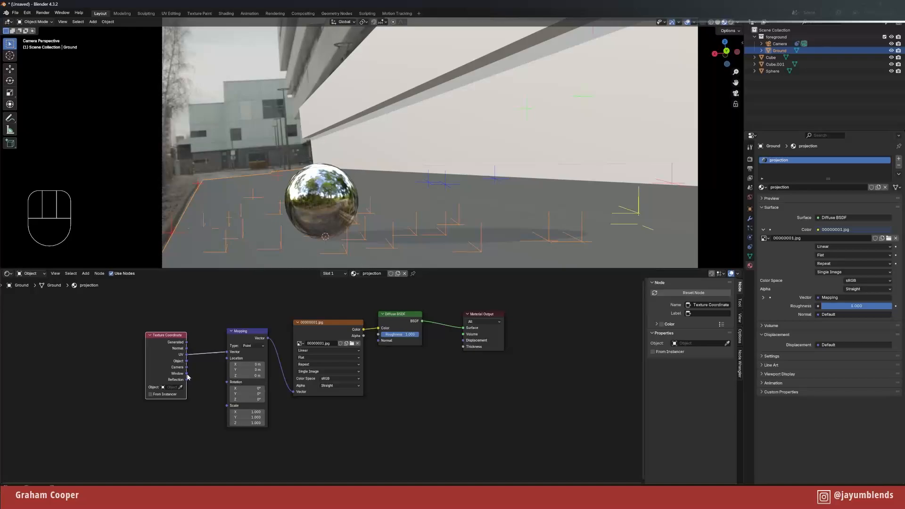
# - Connect the Texture Coordinate's Window output to the Mapping vector and check the projection outside and through the camera
pyautogui.moveTo(187, 373); pyautogui.dragTo(226, 351)
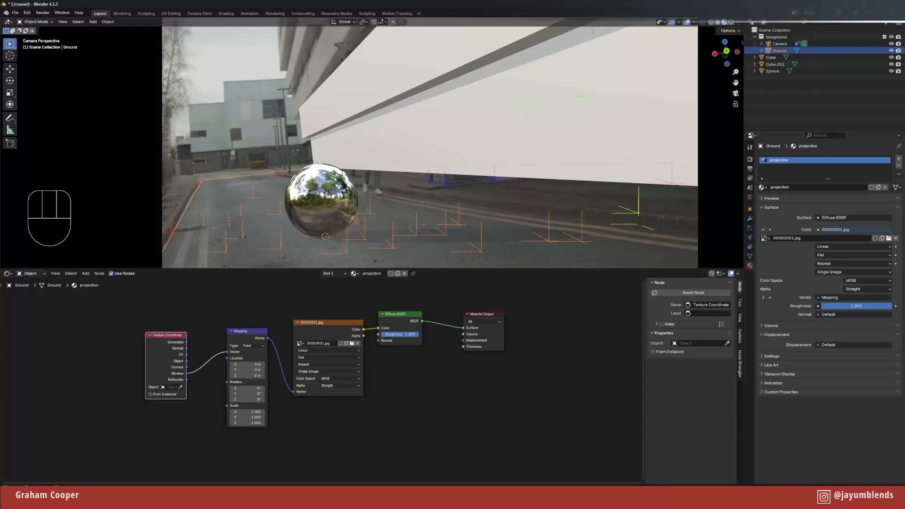
pyautogui.moveTo(395, 173); pyautogui.dragTo(443, 190, button='middle')
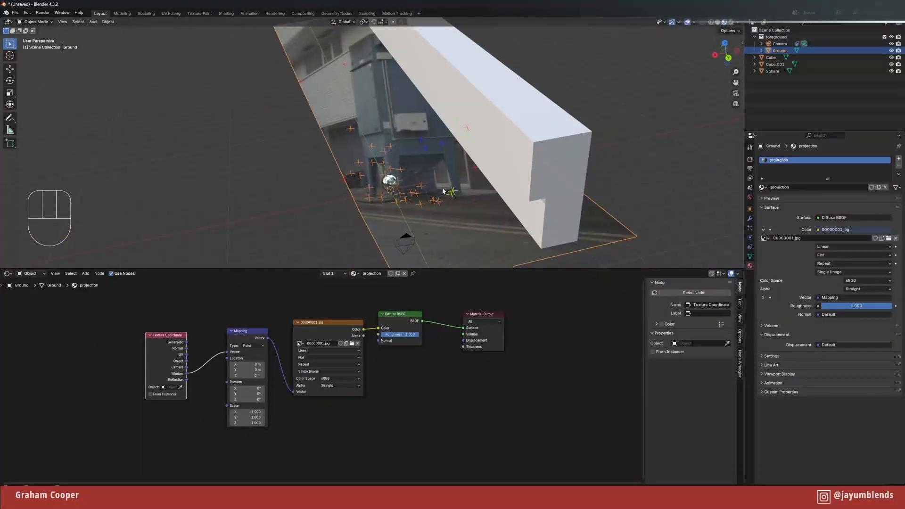
pyautogui.press('KP_0')
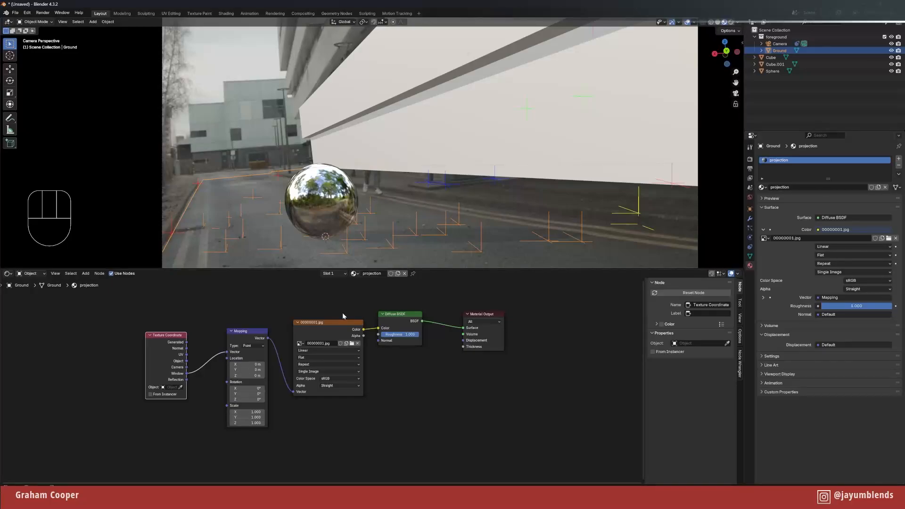
# - Set the image texture's source to Image Sequence with 150 frames and enable Auto Refresh
pyautogui.scroll(6, 350, 416)
pyautogui.moveTo(407, 401); pyautogui.dragTo(370, 426, button='middle')
pyautogui.moveTo(281, 312); pyautogui.dragTo(285, 306)
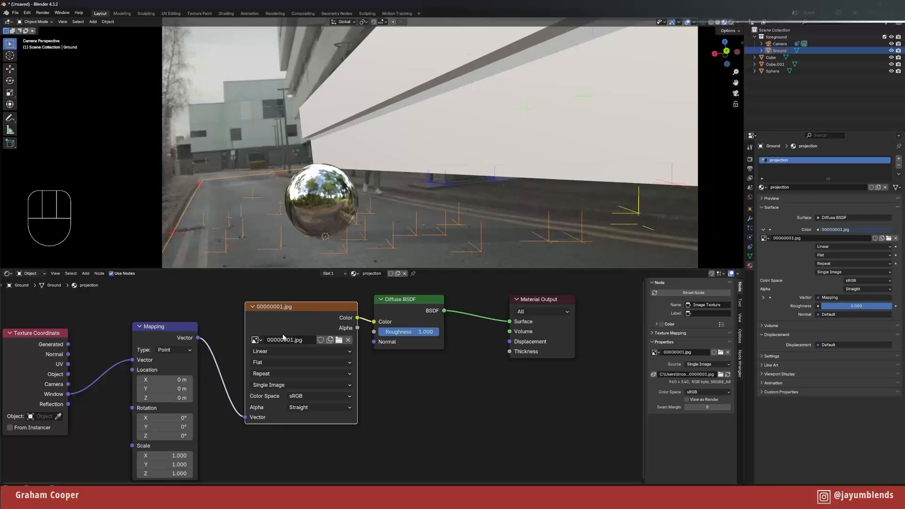
pyautogui.click(275, 386)
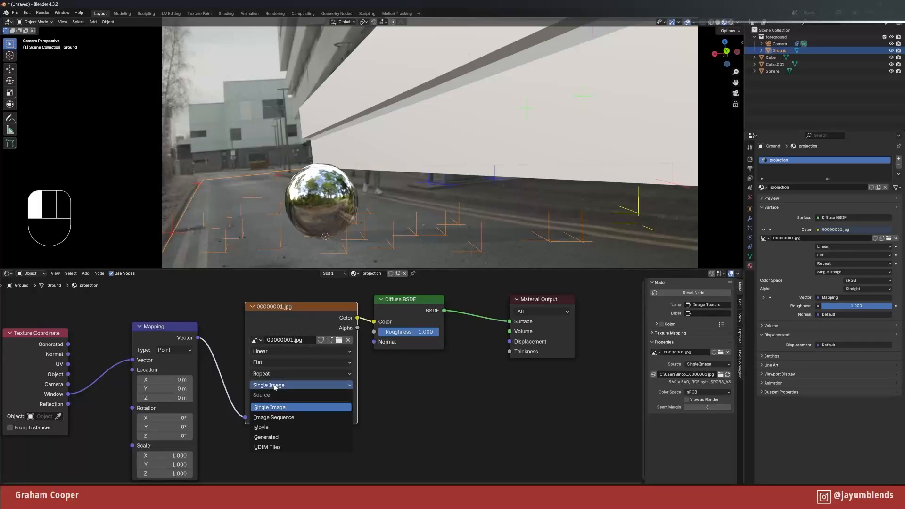
pyautogui.click(267, 418)
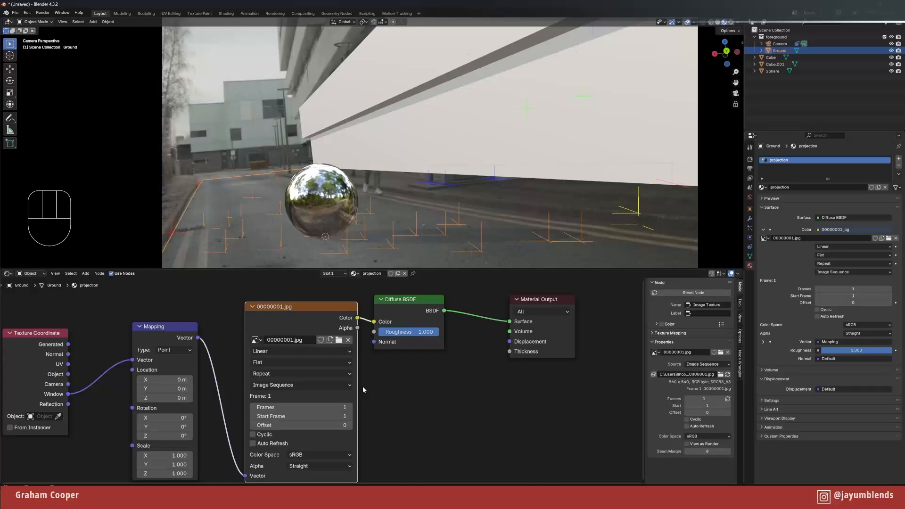
pyautogui.click(263, 407)
pyautogui.write('150')
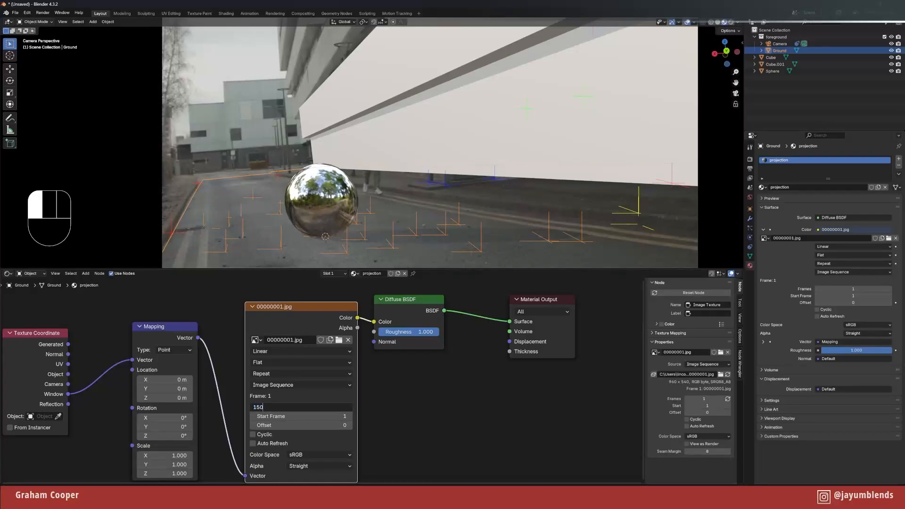
pyautogui.press('Return')
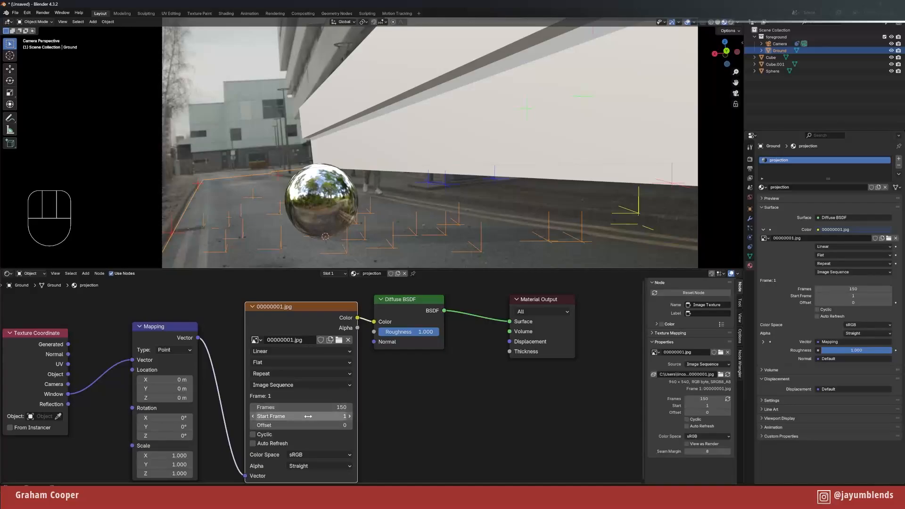
pyautogui.click(253, 444)
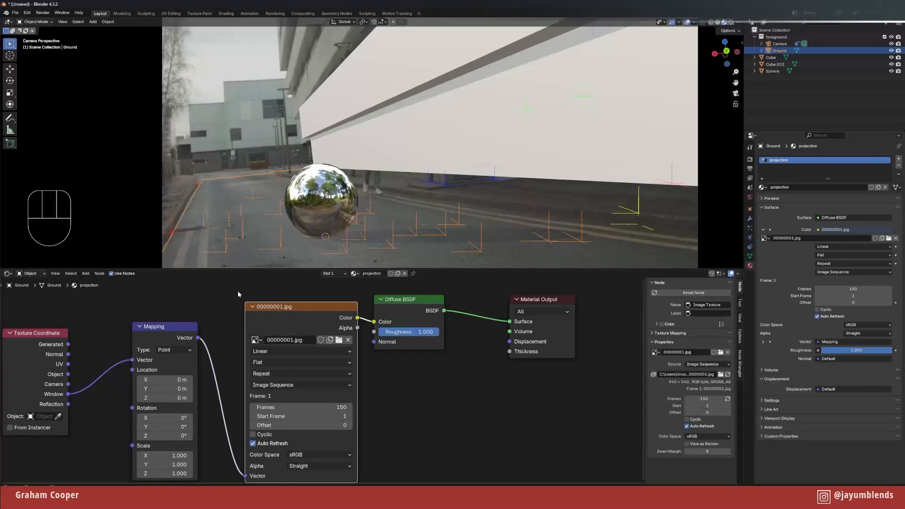
# - Turn the node editor area into a Timeline and shrink it to enlarge the 3D viewport
pyautogui.moveTo(224, 269); pyautogui.dragTo(225, 289)
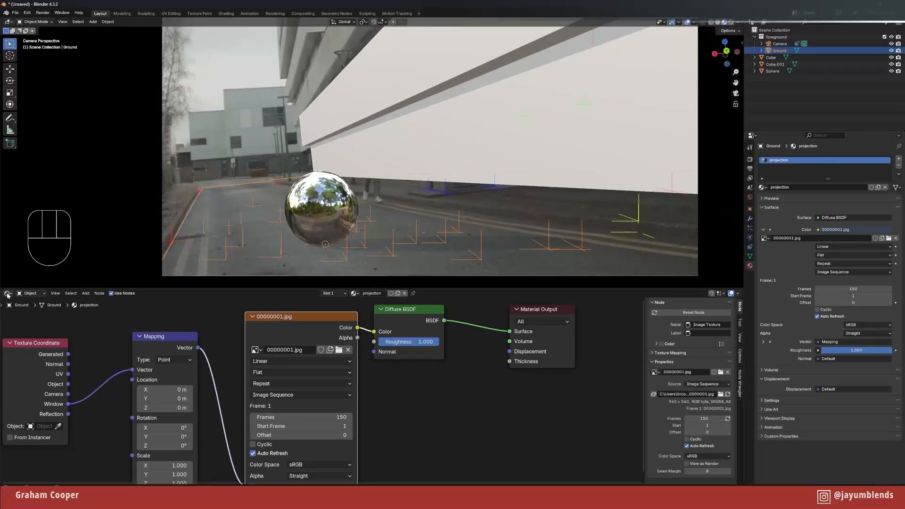
pyautogui.moveTo(8, 293); pyautogui.dragTo(93, 319)
pyautogui.moveTo(156, 287); pyautogui.dragTo(156, 362)
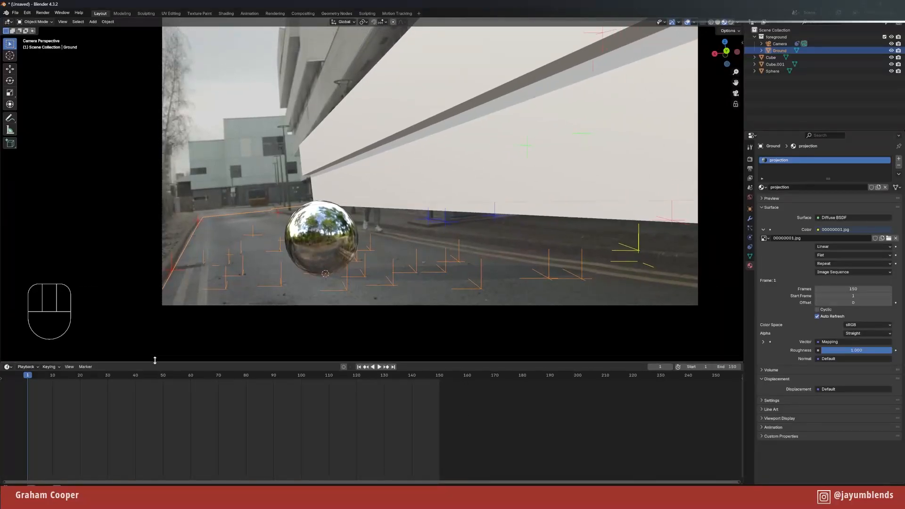
# - Scrub the animation to frames 87 and 102 and inspect the footage projected on the ground from outside the camera
pyautogui.press('space')
pyautogui.moveTo(41, 375); pyautogui.dragTo(266, 393)
pyautogui.press('space')
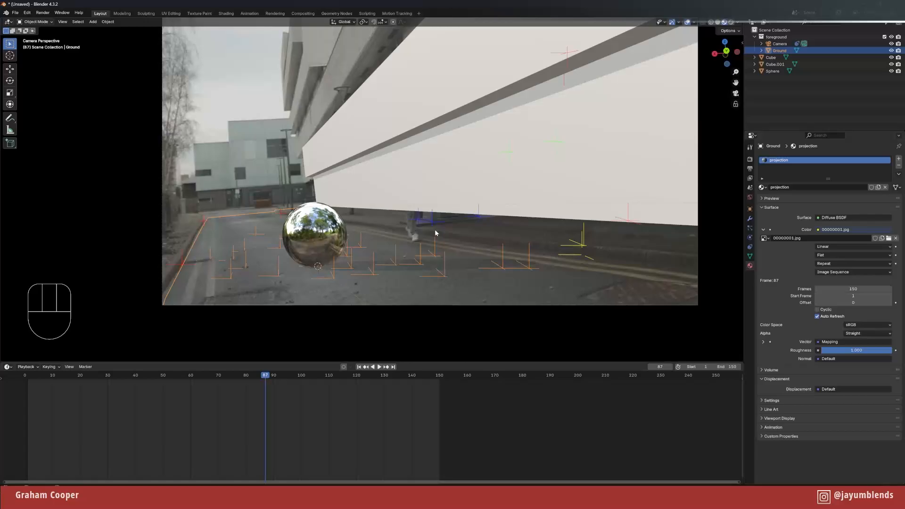
pyautogui.click(307, 376)
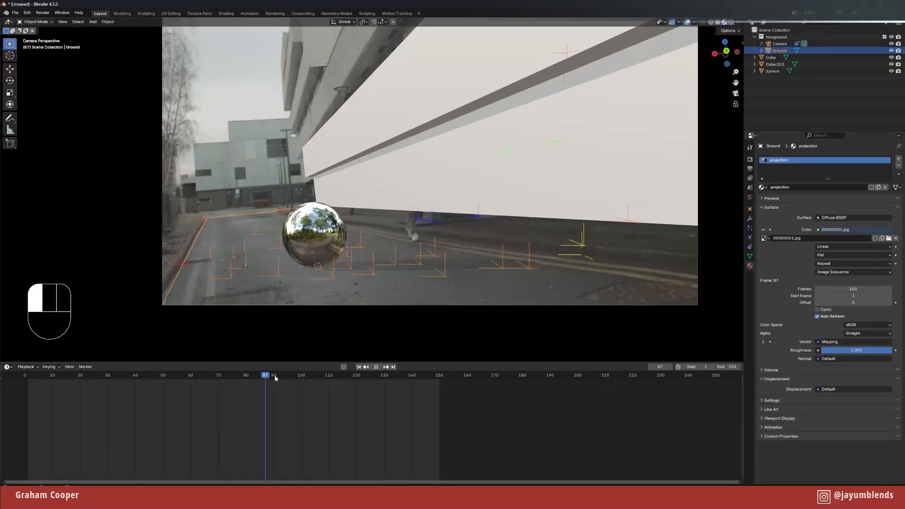
pyautogui.moveTo(475, 176); pyautogui.dragTo(495, 207, button='middle')
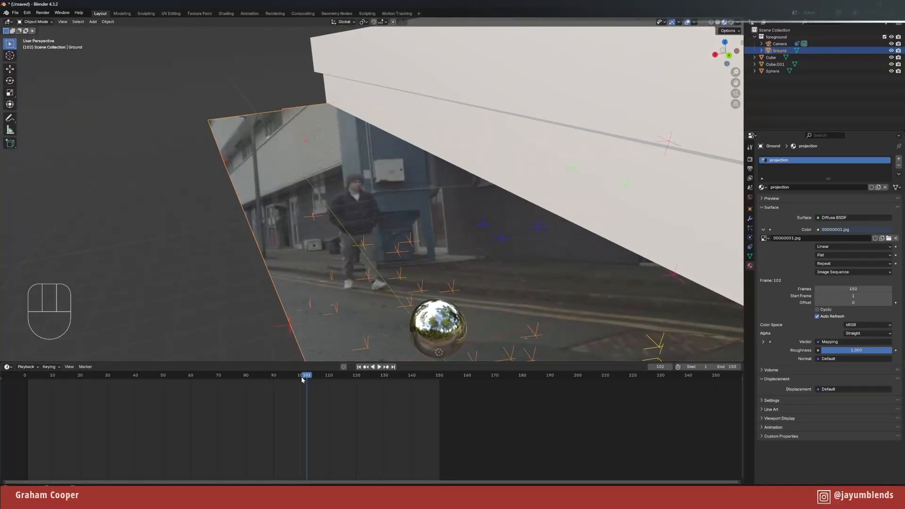
# - Check the projected footage at frame 56 from outside, and return to the camera view and scrub to frame 81
pyautogui.moveTo(302, 379); pyautogui.dragTo(180, 391)
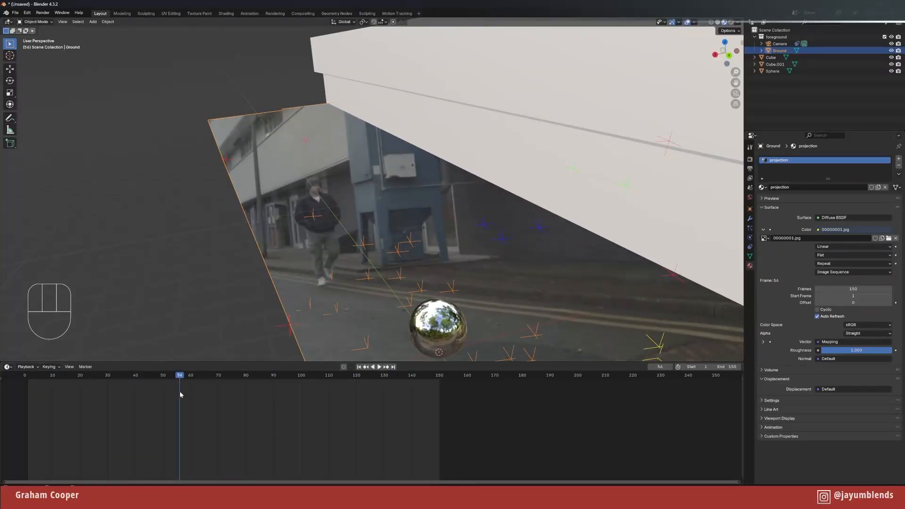
pyautogui.press('KP_0')
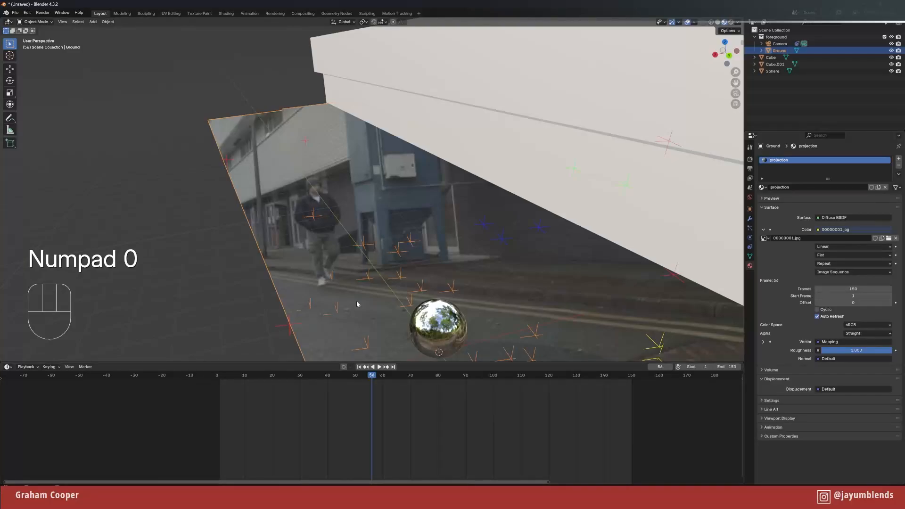
pyautogui.press('KP_0')
pyautogui.moveTo(372, 377); pyautogui.dragTo(442, 396)
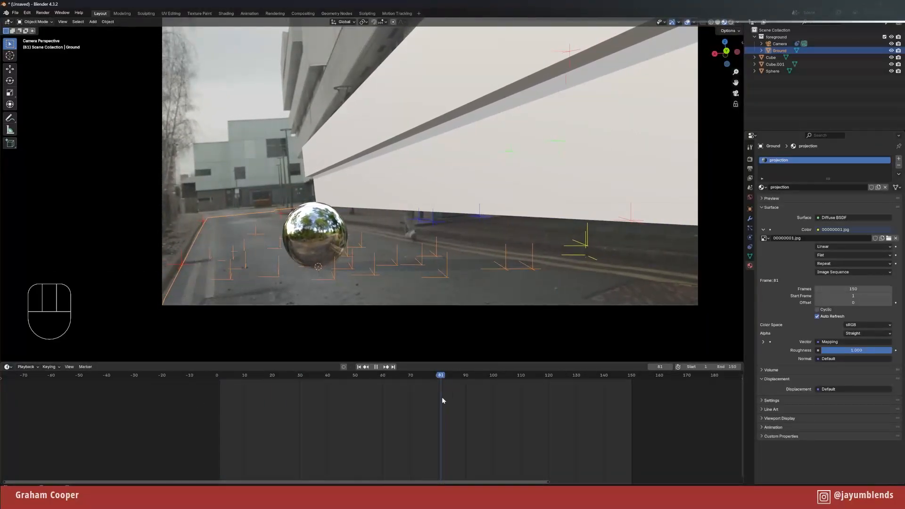
# - Assign the existing projection material to both wall cubes, Cube and Cube.001
pyautogui.click(632, 120)
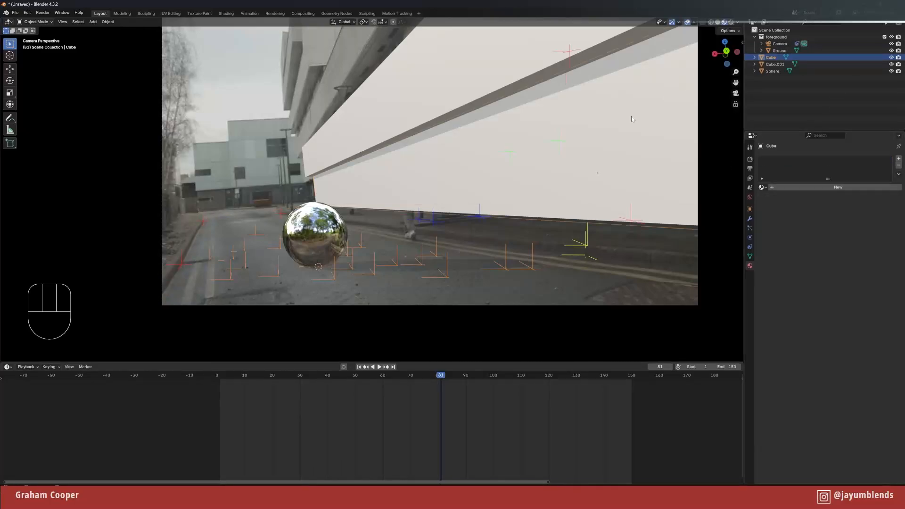
pyautogui.click(761, 187)
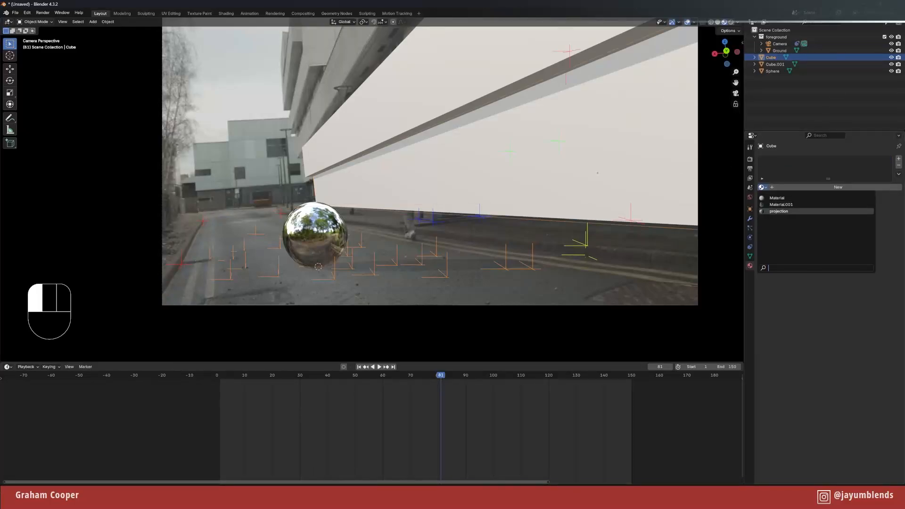
pyautogui.click(763, 207)
pyautogui.click(708, 179)
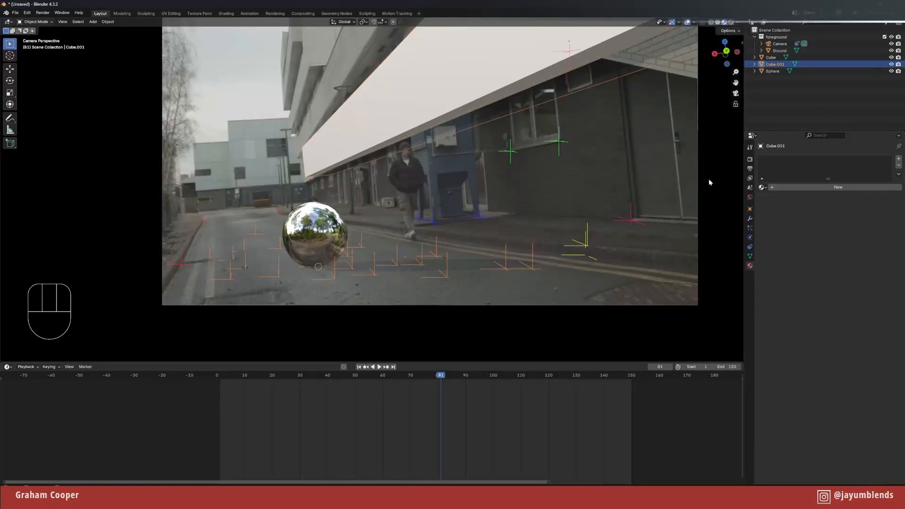
pyautogui.click(761, 187)
pyautogui.click(770, 210)
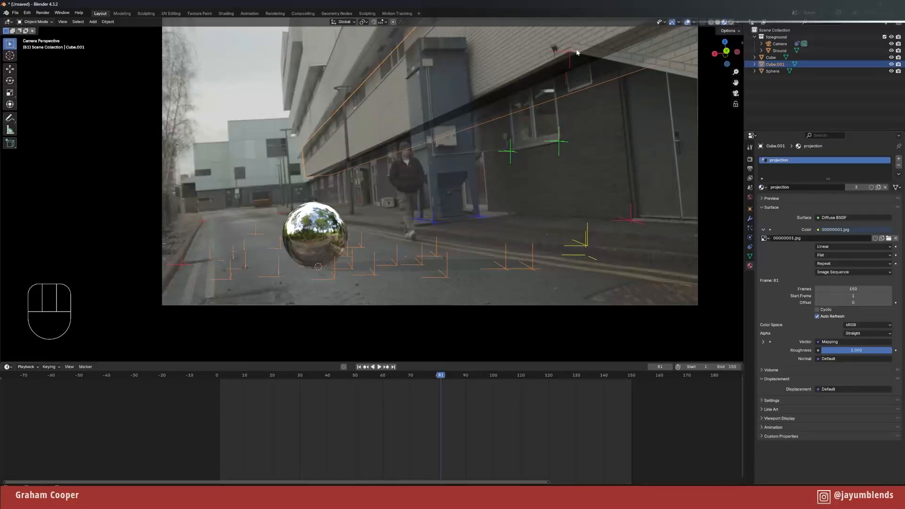
# - Switch the viewport to rendered shading, deselect the wall and frame the camera view to inspect the chrome sphere's reflections
pyautogui.click(731, 24)
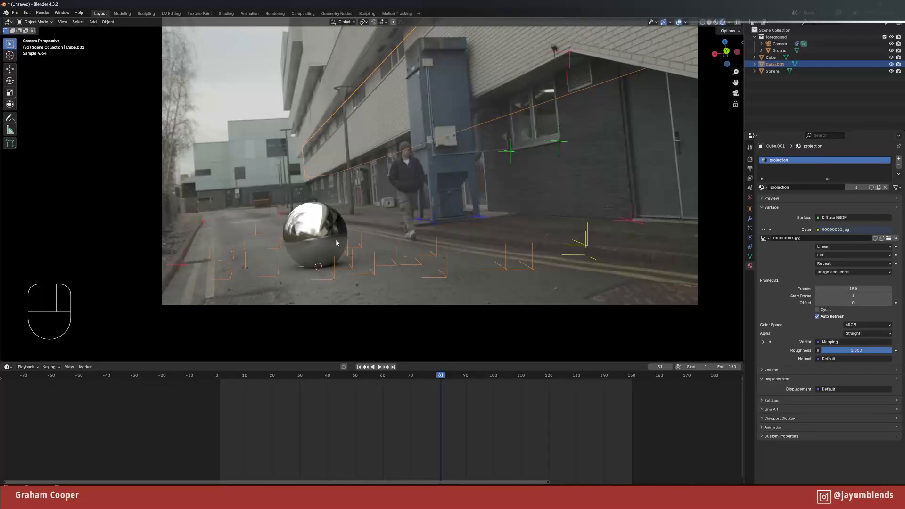
pyautogui.click(309, 199)
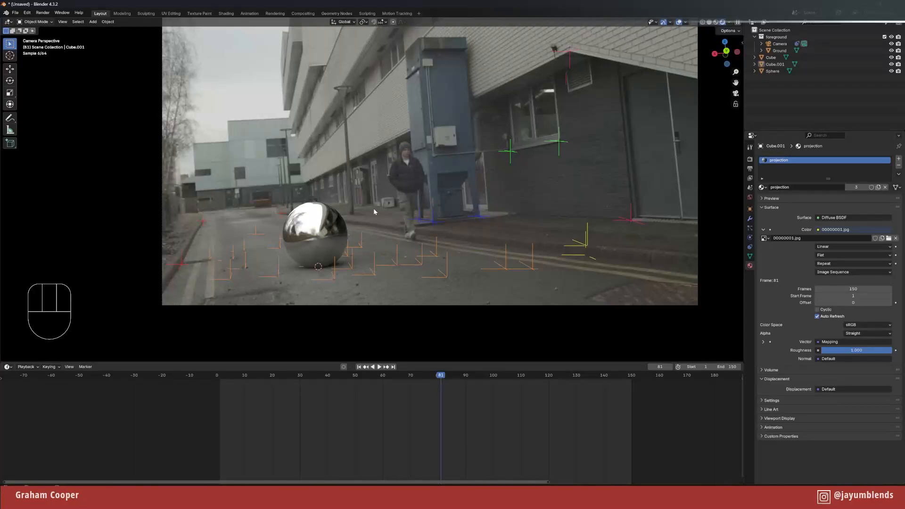
pyautogui.scroll(-2, 444, 185)
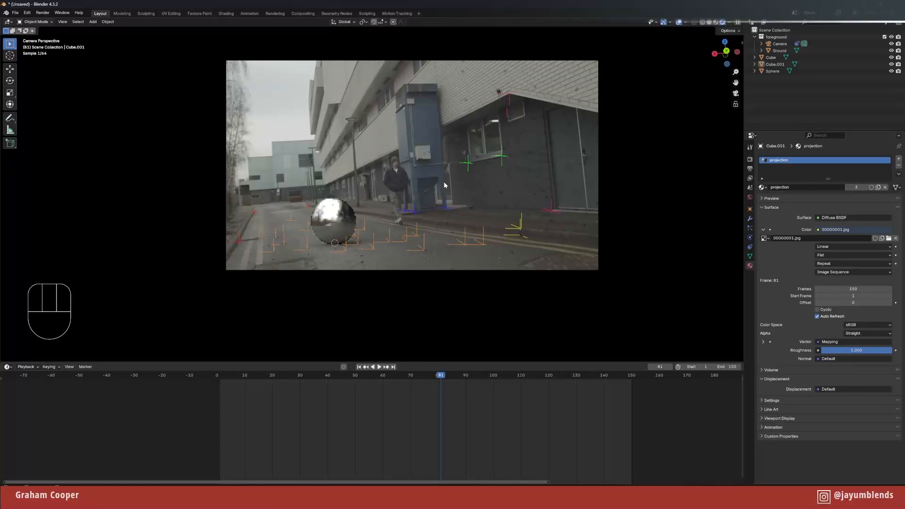
pyautogui.scroll(2, 443, 182)
pyautogui.keyDown('shift'); pyautogui.moveTo(490, 176); pyautogui.dragTo(468, 206, button='middle'); pyautogui.keyUp('shift')
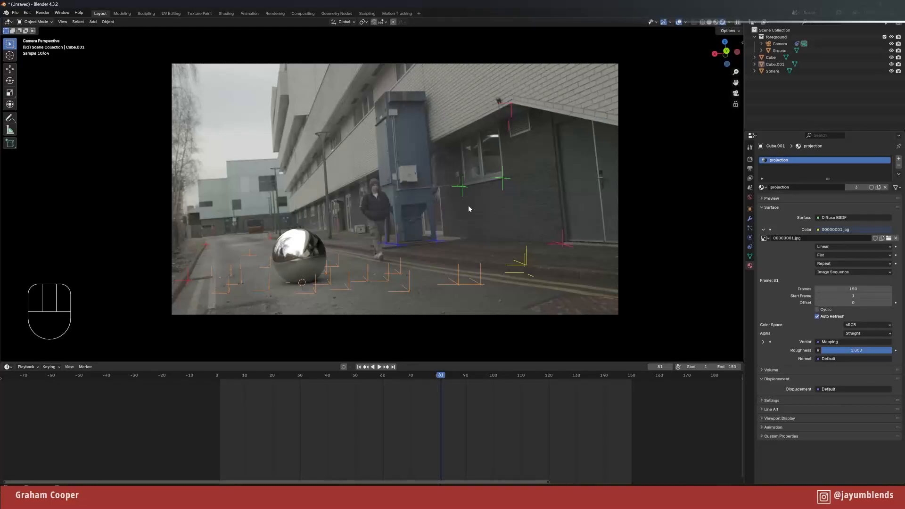
# - Add a cube mesh at the chrome sphere's position and raise it along Z above the ground
pyautogui.hotkey('shift', 'a')
pyautogui.moveTo(444, 201)
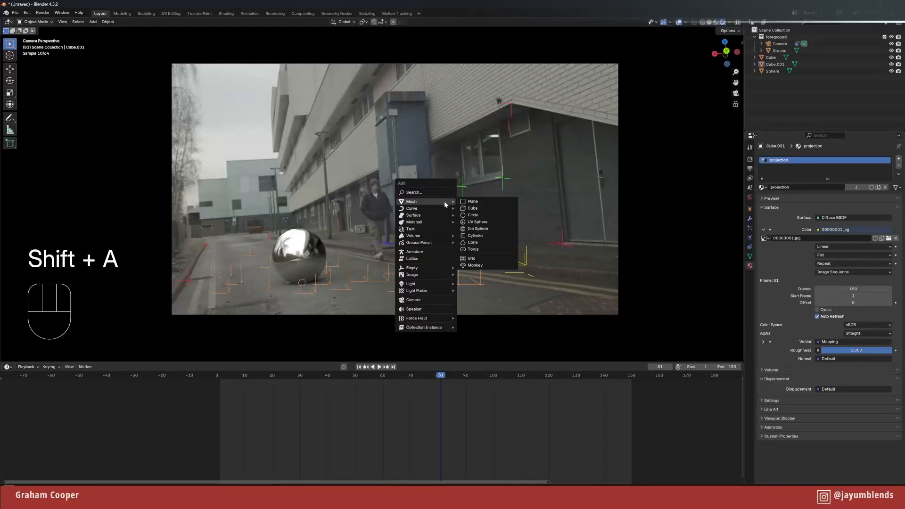
pyautogui.click(487, 203)
pyautogui.press('g')
pyautogui.press('z')
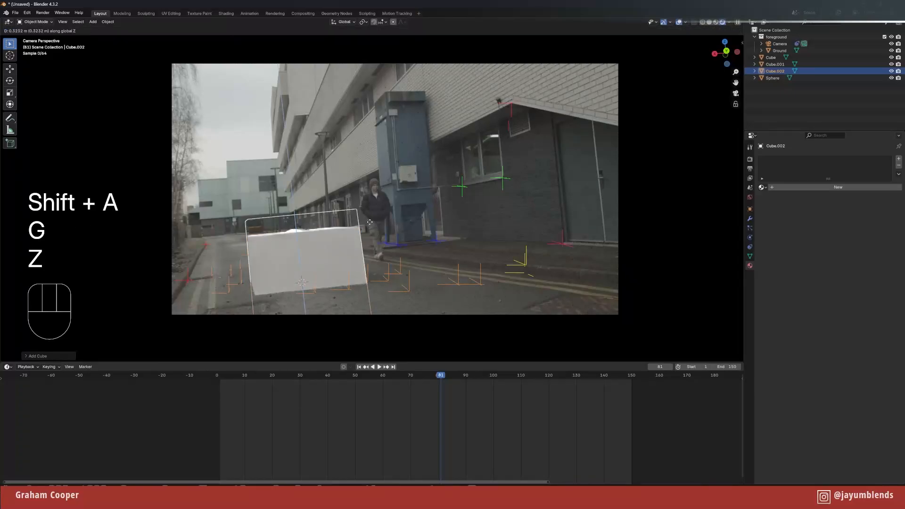
pyautogui.click(385, 187)
# - Move the new cube along X and Y to place it beside the building wall, under the window next to the blue unit
pyautogui.press('g')
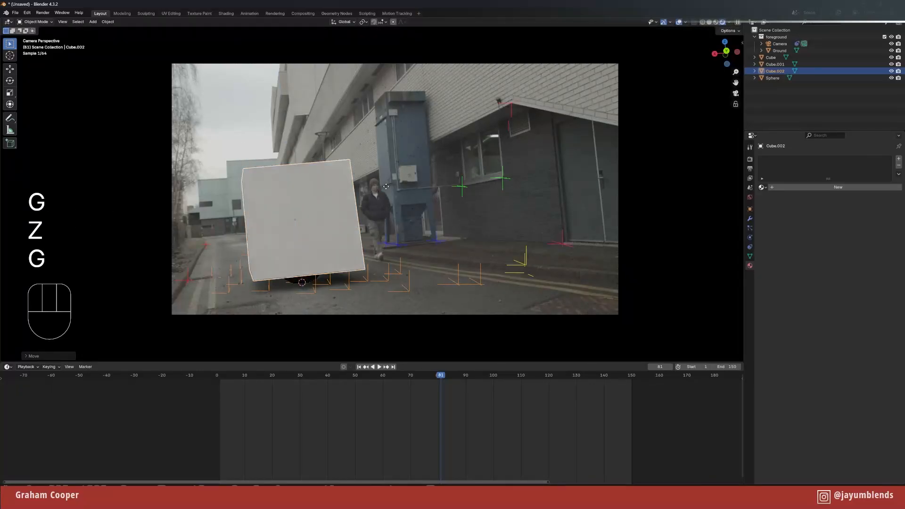
pyautogui.press('x')
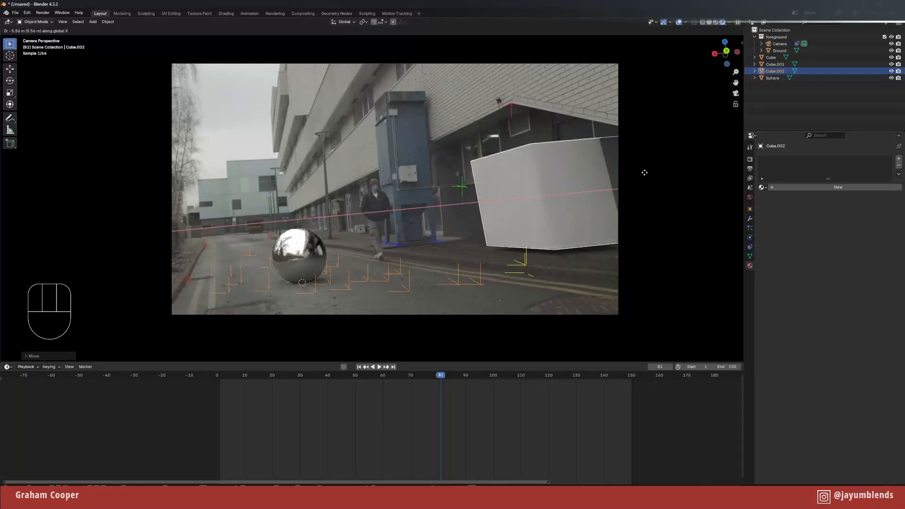
pyautogui.click(595, 197)
pyautogui.press('g')
pyautogui.press('y')
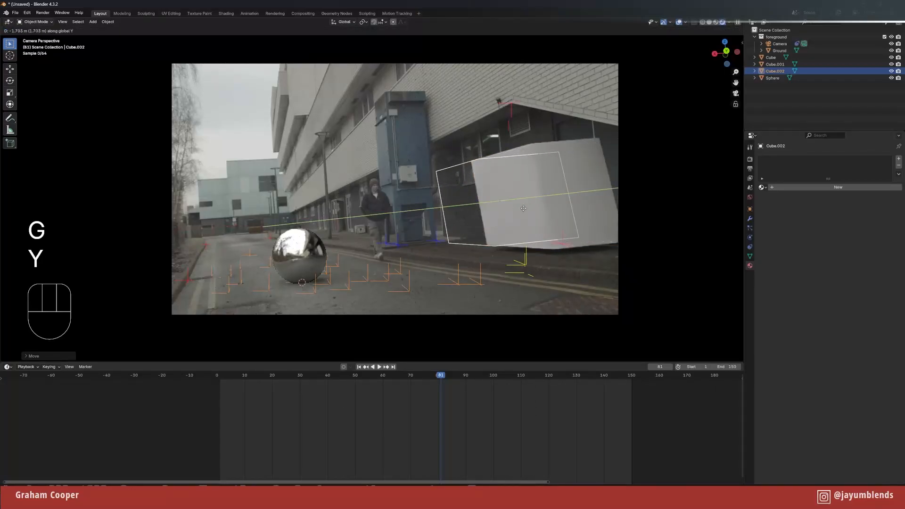
pyautogui.click(493, 211)
pyautogui.press('g')
pyautogui.press('x')
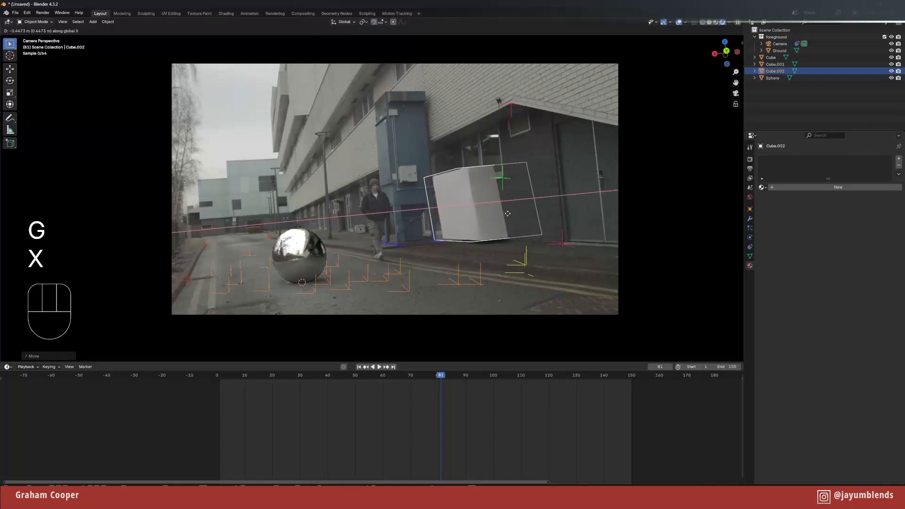
pyautogui.click(493, 264)
pyautogui.click(250, 146)
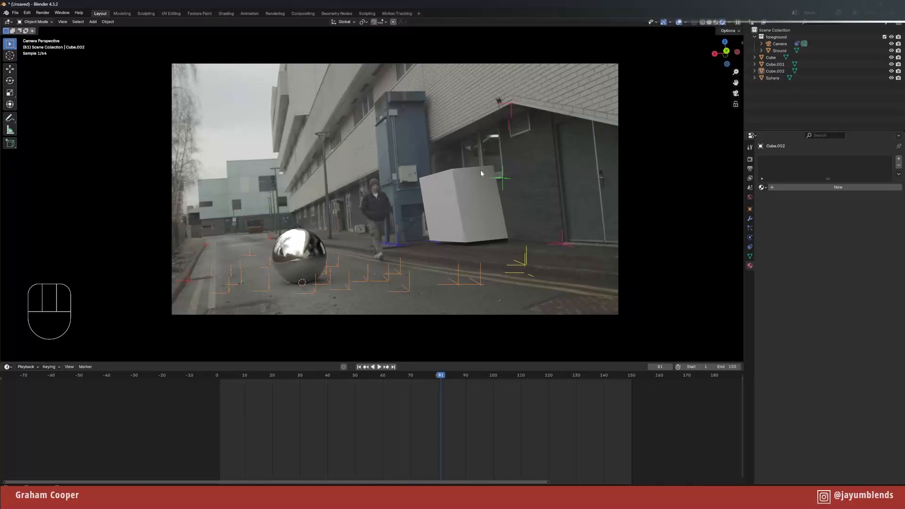
# - Lower the new cube along Z until its base sinks below the ground plane, and deselect it
pyautogui.click(462, 209)
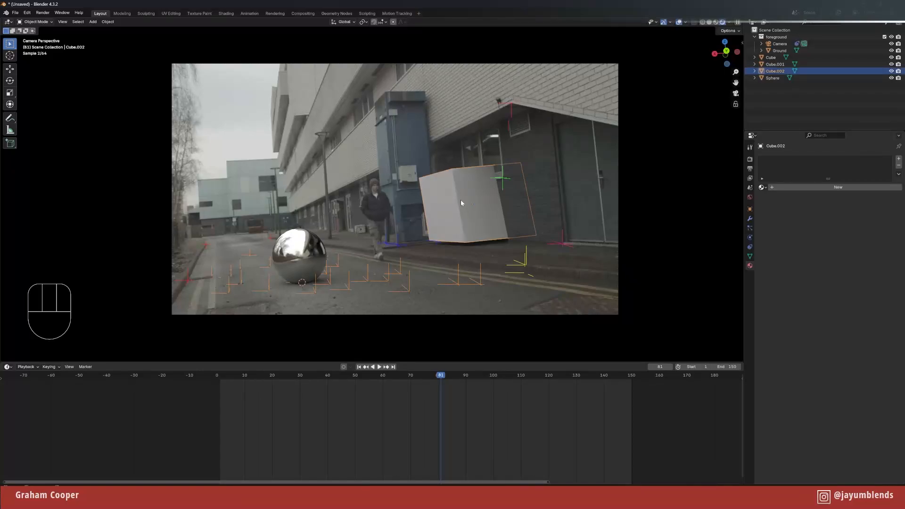
pyautogui.press('g')
pyautogui.press('z')
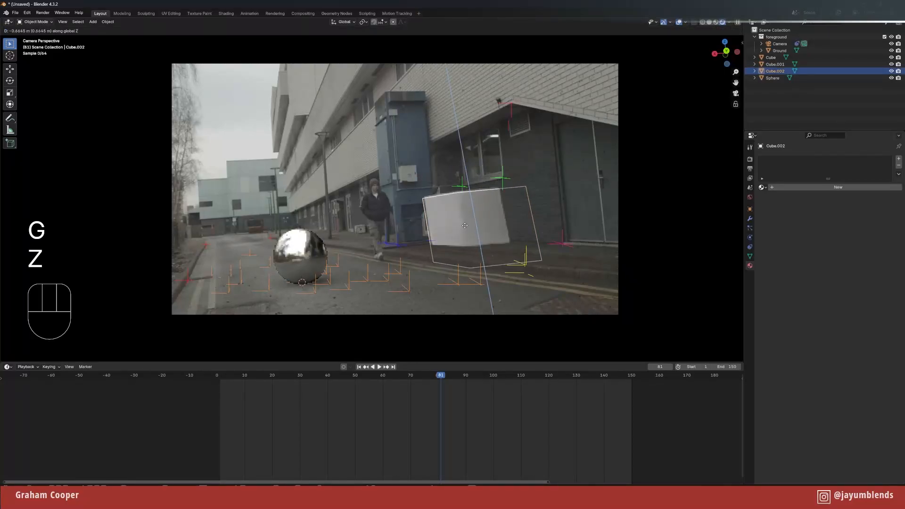
pyautogui.click(462, 230)
pyautogui.click(528, 230)
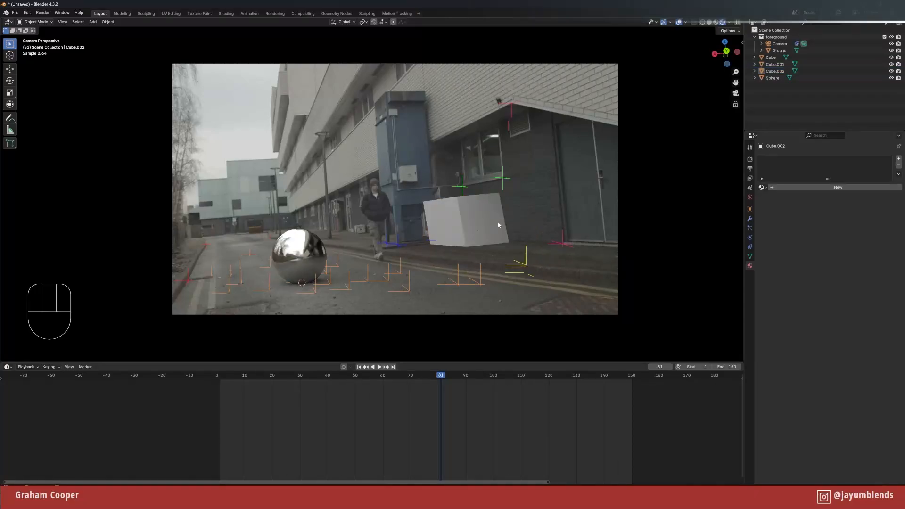
# - Scrub the timeline to frames 111 and 65 to check how the new cube and sphere follow the tracked footage
pyautogui.moveTo(354, 376); pyautogui.dragTo(464, 376)
pyautogui.press('space')
pyautogui.press('space')
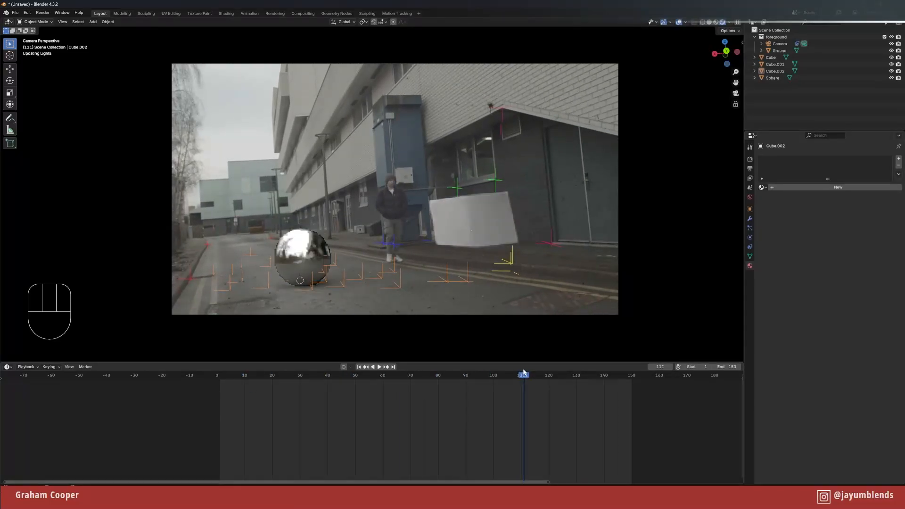
pyautogui.moveTo(630, 374); pyautogui.dragTo(393, 366)
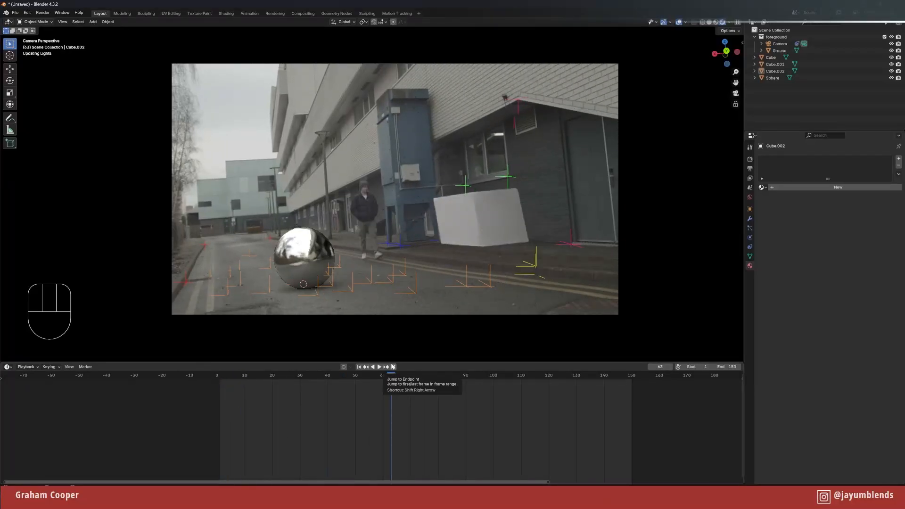